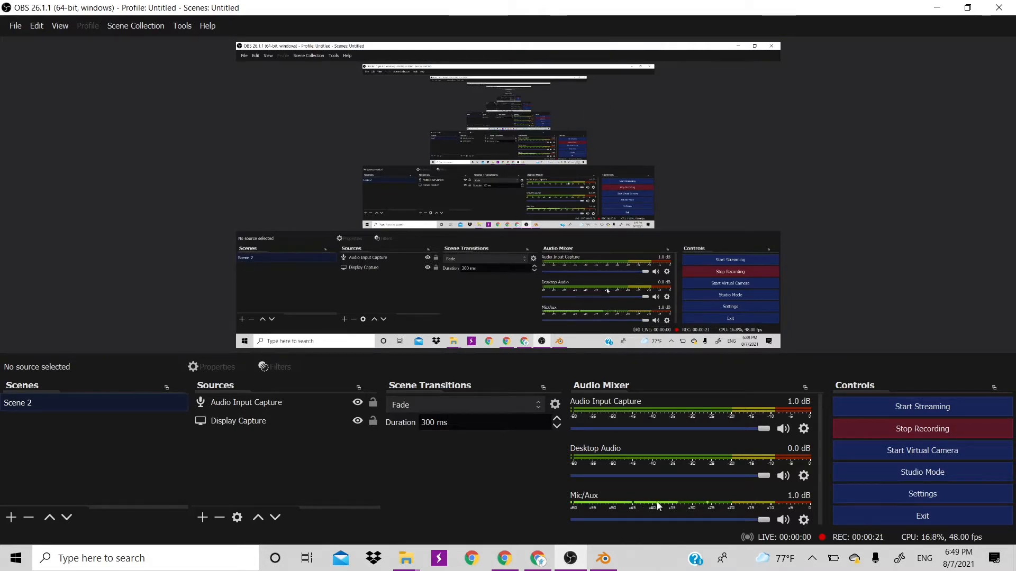
# - Switch to Blender, open the recent file kitchen.blend and save it
pyautogui.click(603, 558)
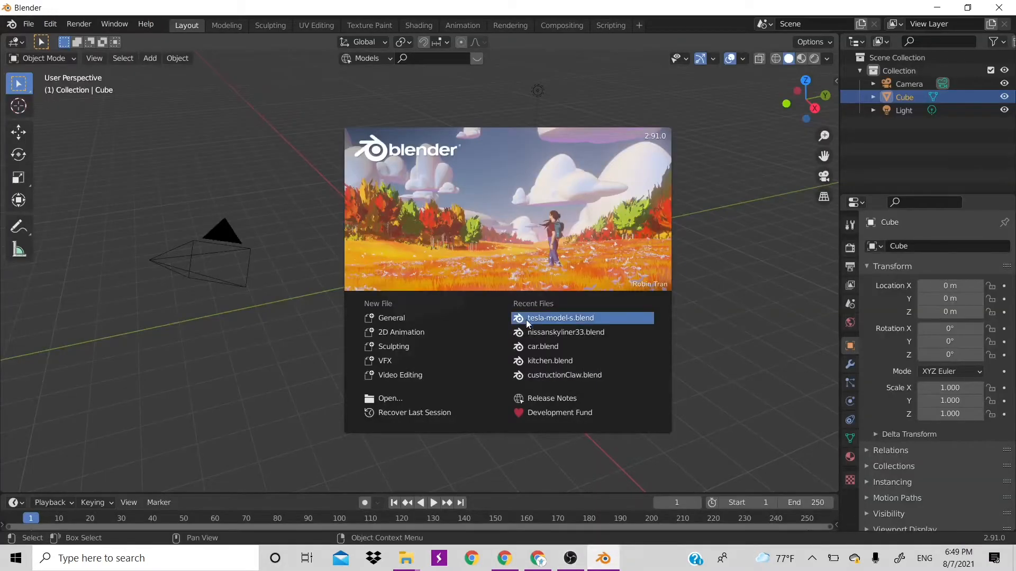
pyautogui.click(522, 360)
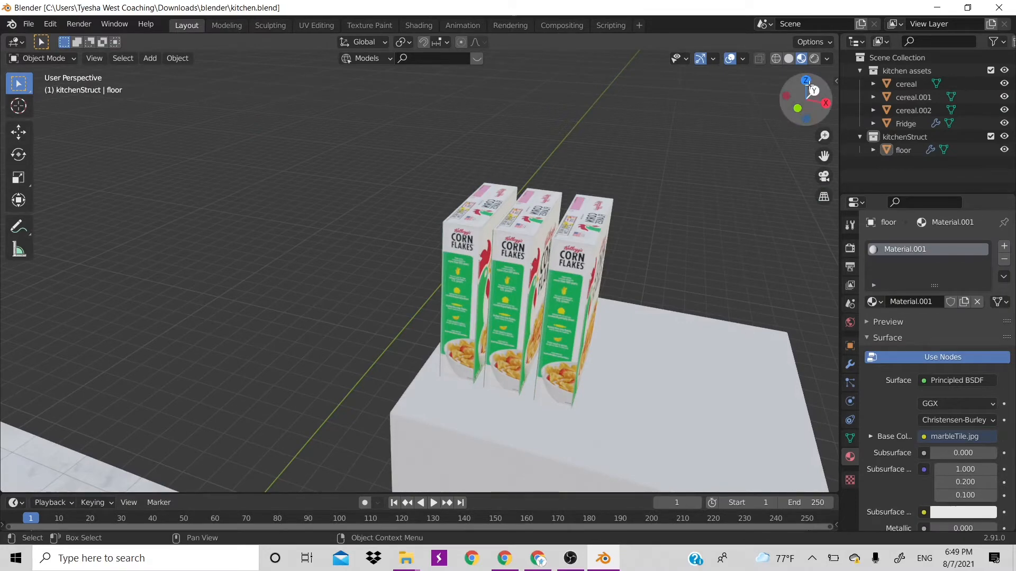
pyautogui.moveTo(811, 91); pyautogui.dragTo(620, 157)
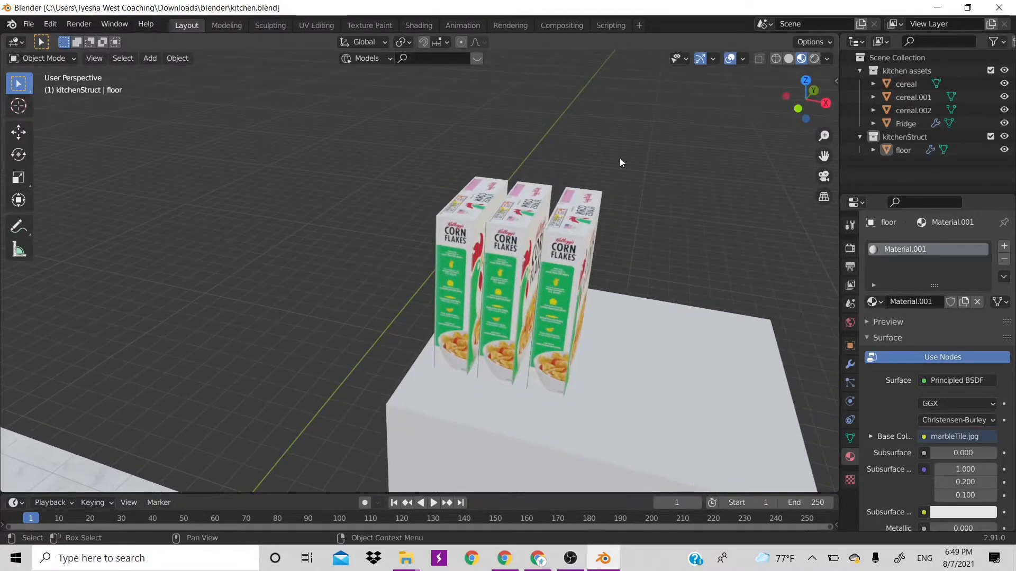
pyautogui.click(513, 278)
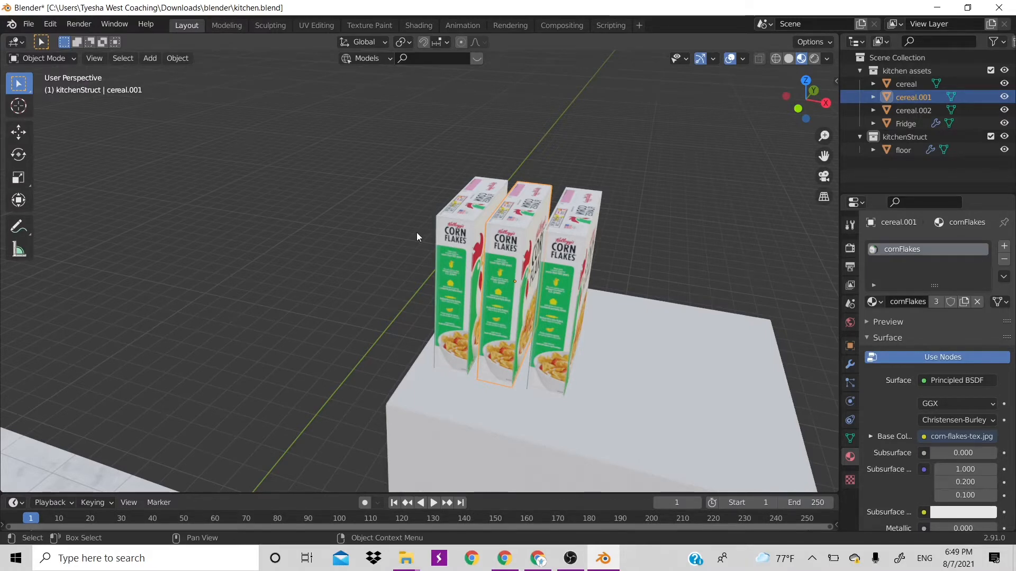
pyautogui.hotkey('ctrl', 's')
# - Add a cube mesh to the kitchen scene on the marble floor
pyautogui.scroll(-10, 521, 249)
pyautogui.scroll(6, 522, 248)
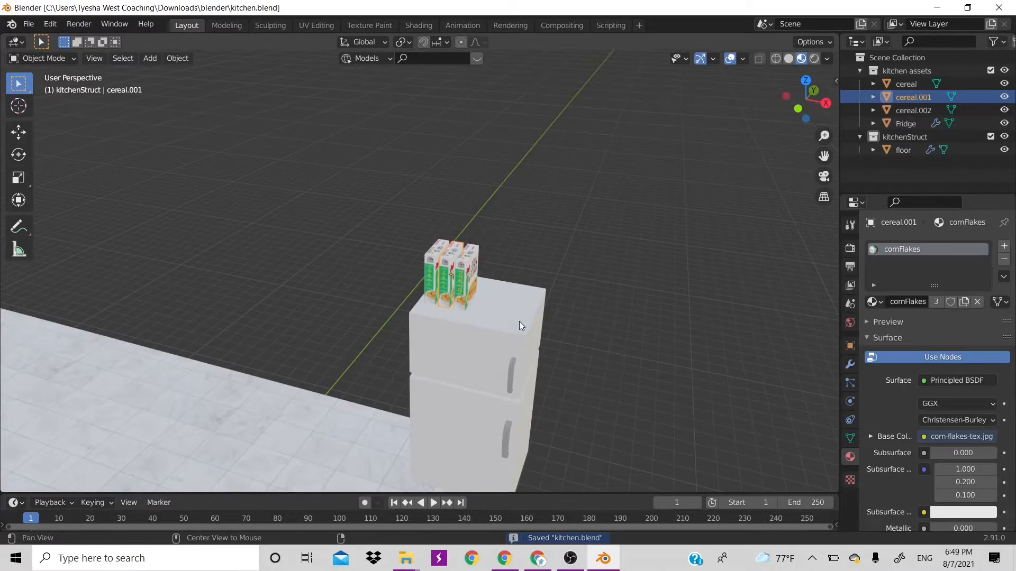
pyautogui.keyDown('shift'); pyautogui.moveTo(519, 321); pyautogui.dragTo(579, 270, button='middle'); pyautogui.keyUp('shift')
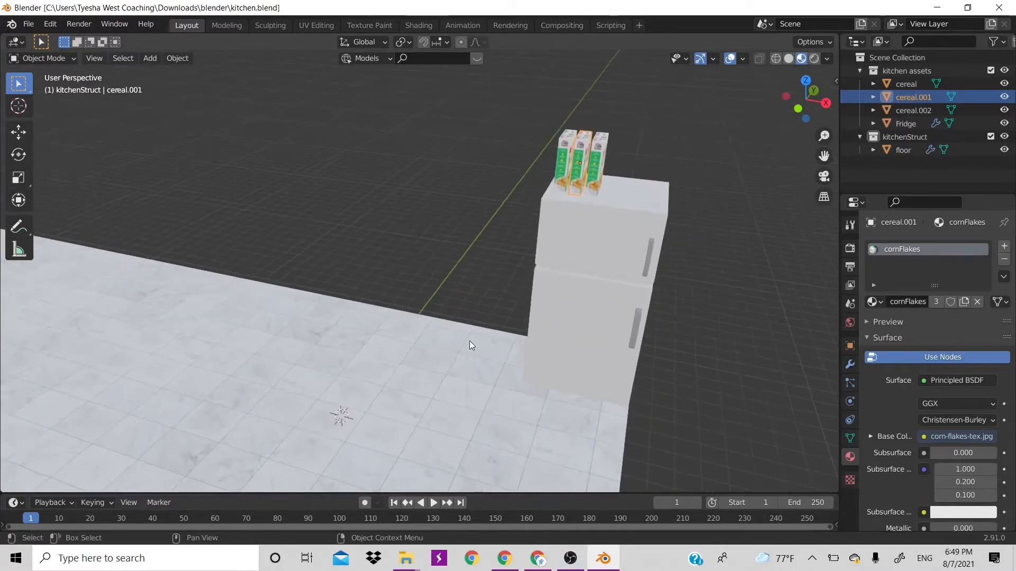
pyautogui.hotkey('shift', 'a')
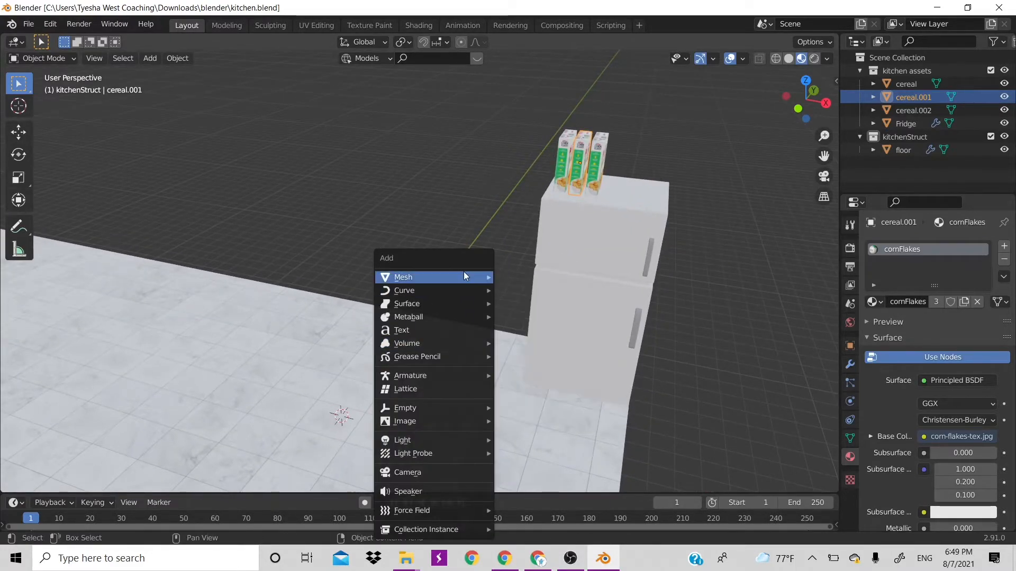
pyautogui.moveTo(466, 274)
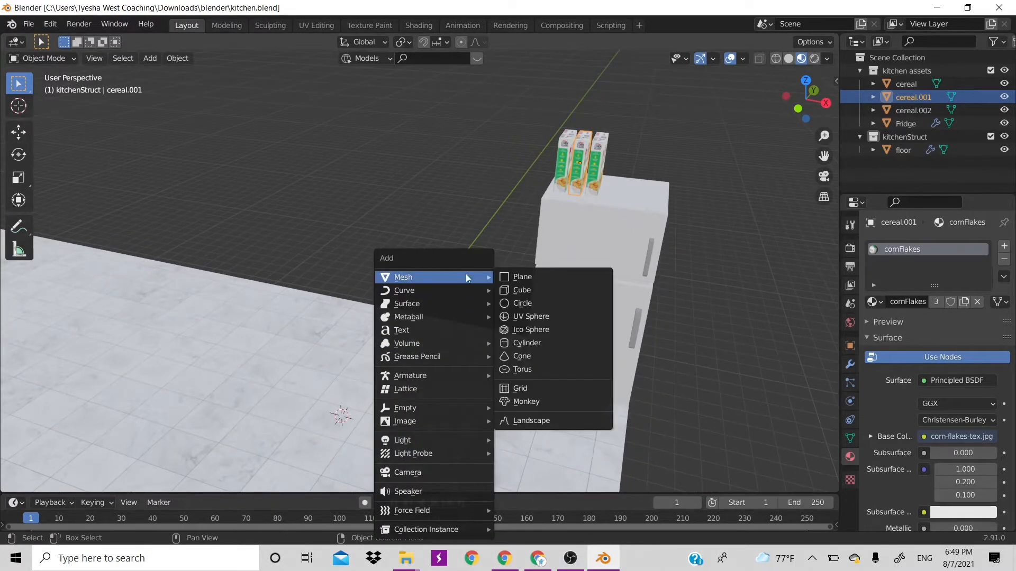
pyautogui.click(517, 291)
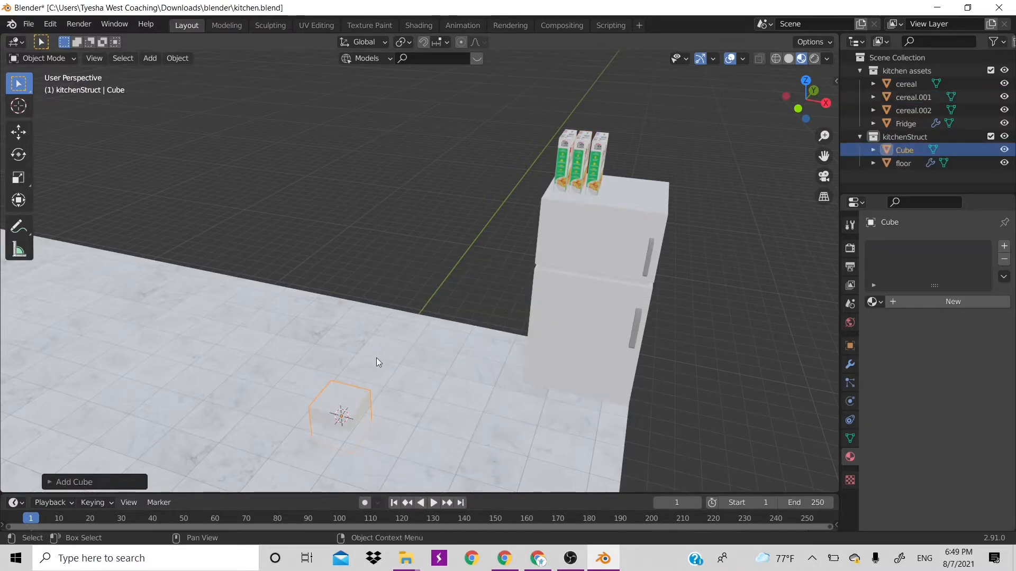
# - Raise the cube about 1.1 m along Z onto the floor and move it along Y toward the back edge
pyautogui.press('g')
pyautogui.press('z')
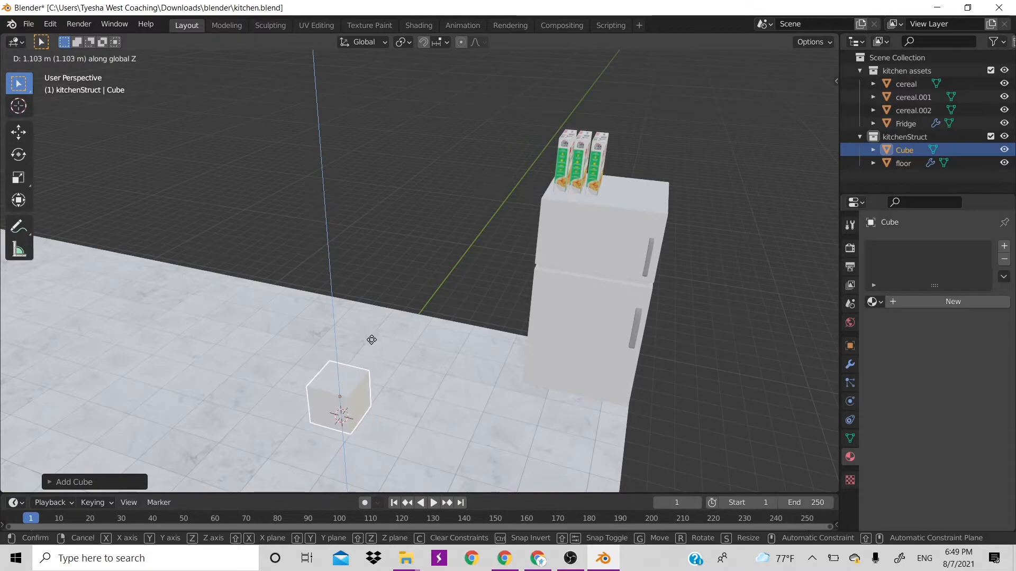
pyautogui.click(372, 339)
pyautogui.press('g')
pyautogui.press('y')
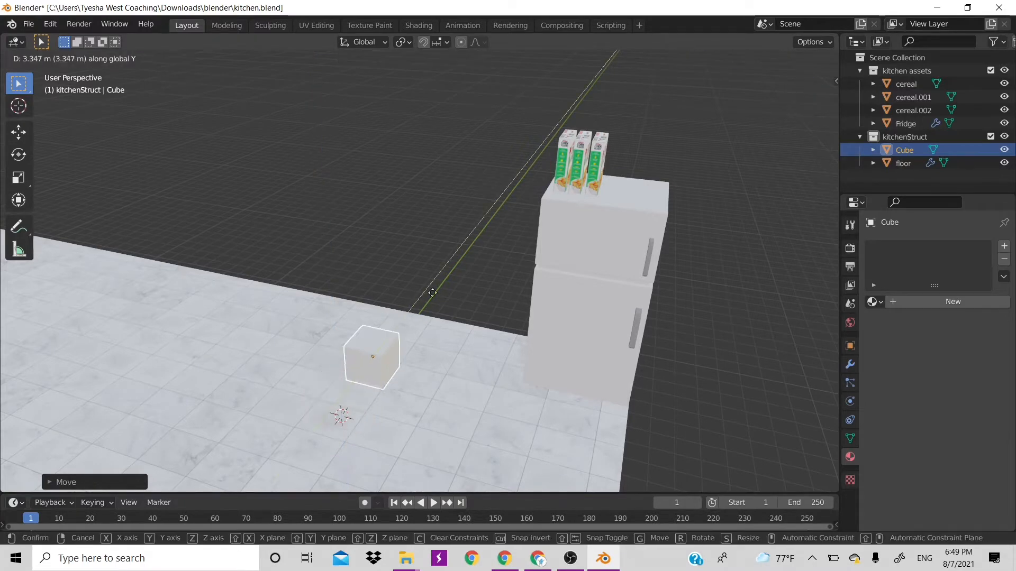
pyautogui.click(487, 299)
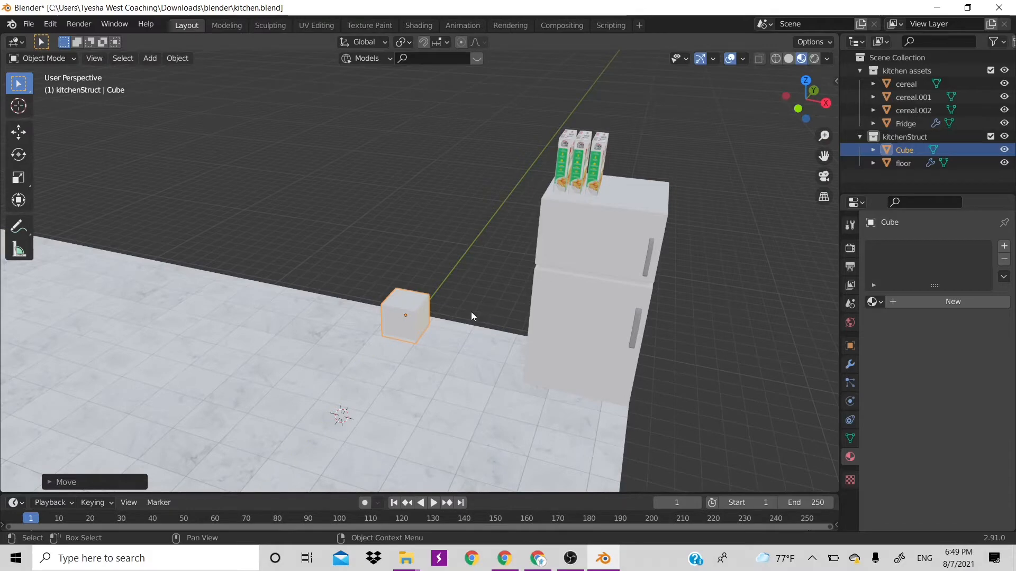
# - Stretch the cube along Z into a tall block and raise it until its base rests on the floor
pyautogui.press('s')
pyautogui.press('z')
pyautogui.click(586, 392)
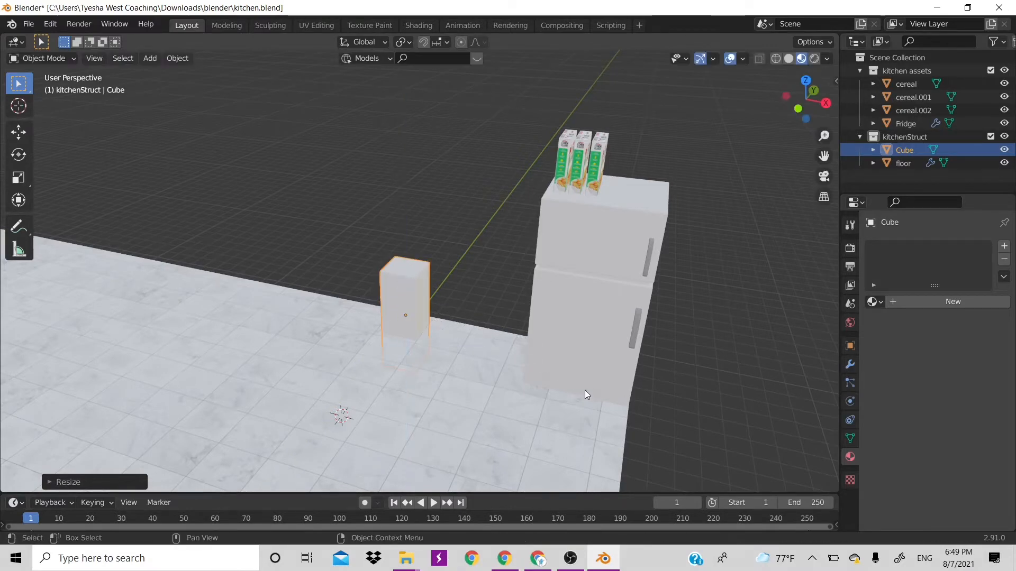
pyautogui.press('g')
pyautogui.press('z')
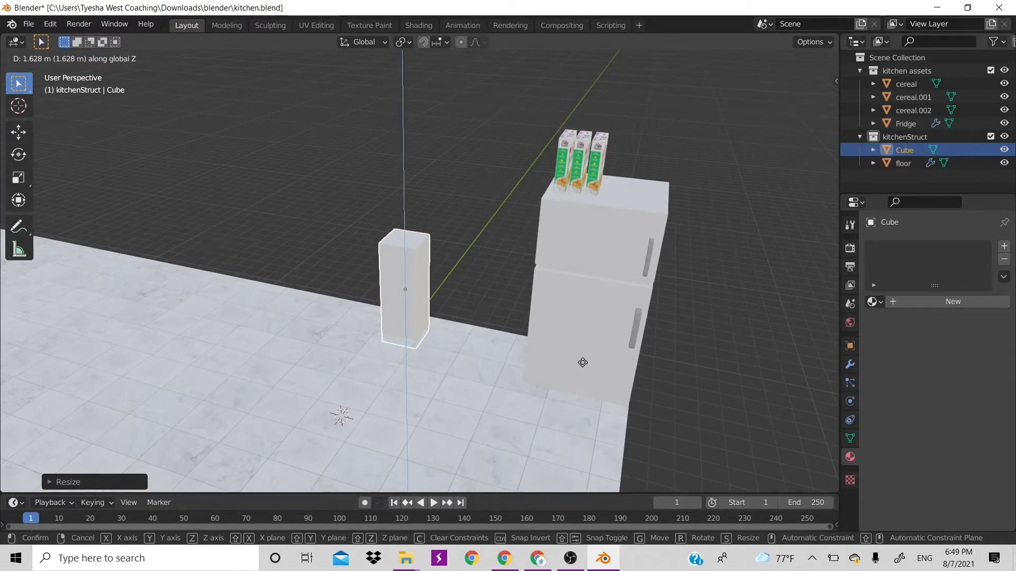
pyautogui.click(584, 359)
pyautogui.press('g')
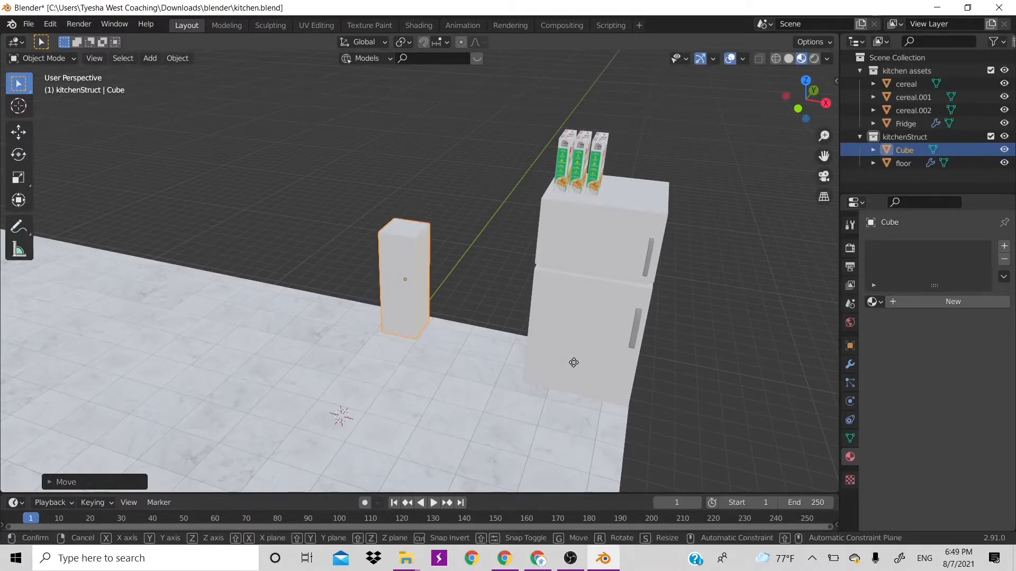
pyautogui.press('z')
pyautogui.click(575, 369)
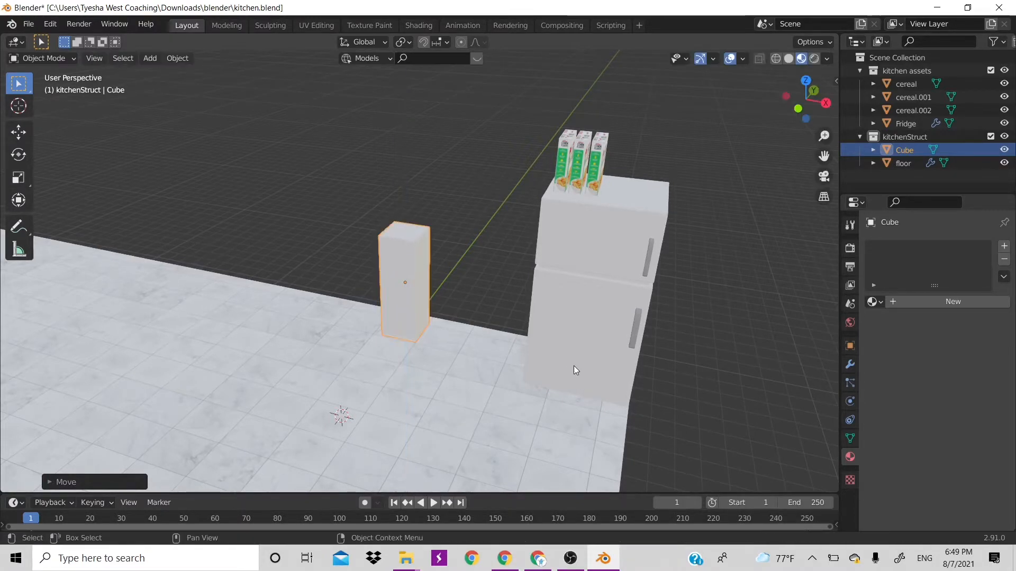
# - Reduce the block's height along Z in two passes, lowering it each time to sit on the floor
pyautogui.press('s')
pyautogui.press('z')
pyautogui.click(550, 339)
pyautogui.press('g')
pyautogui.press('z')
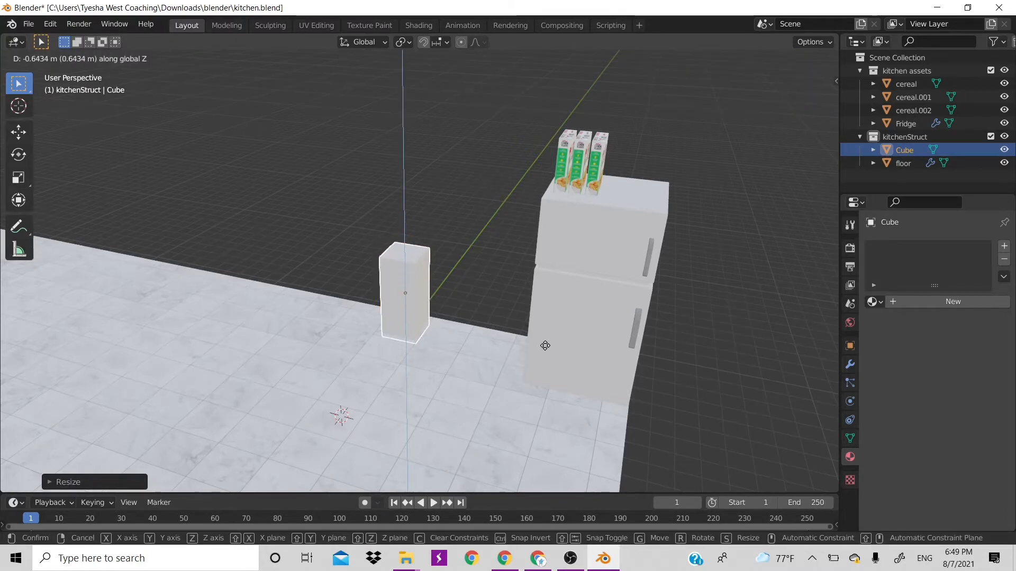
pyautogui.click(544, 344)
pyautogui.press('g')
pyautogui.press('z')
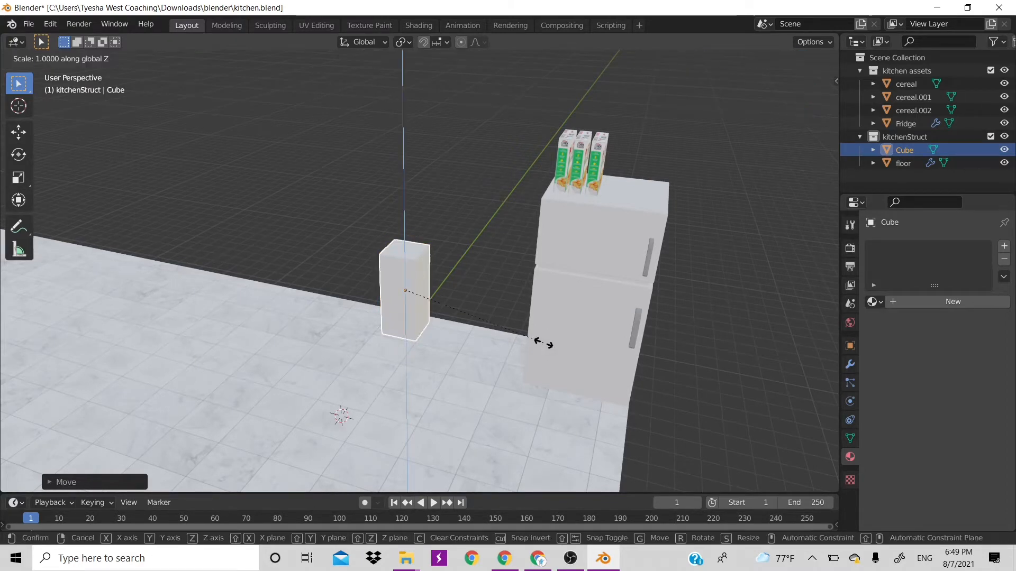
pyautogui.click(532, 334)
pyautogui.press('g')
pyautogui.press('z')
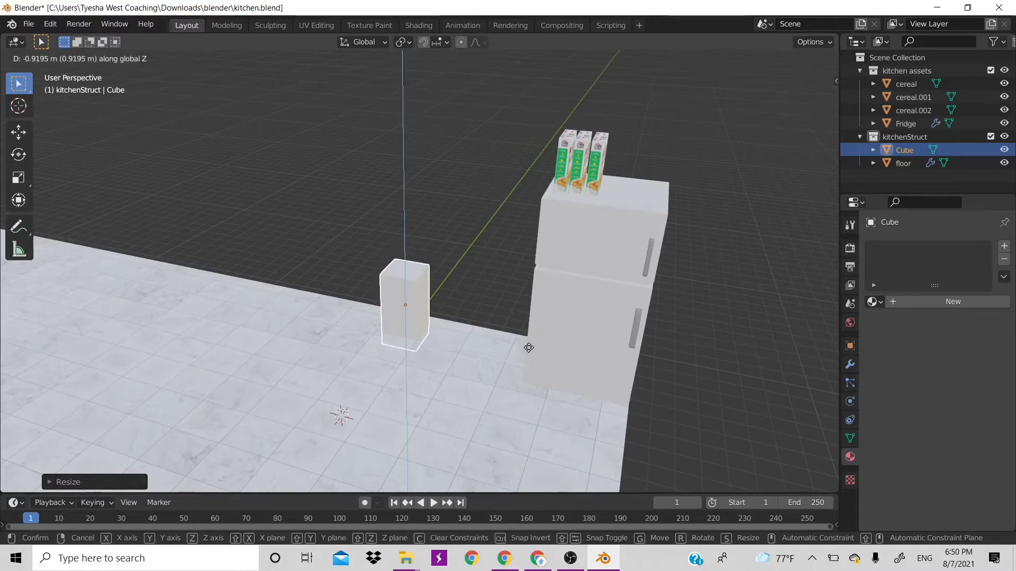
pyautogui.click(528, 338)
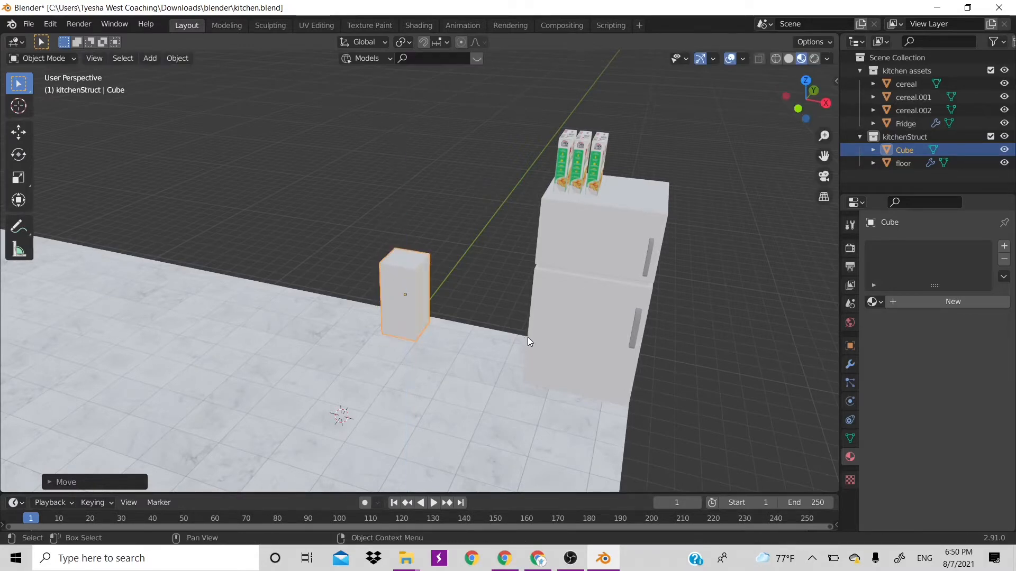
# - Stretch the block along X into a long counter and slide it in negative X to meet the fridge's side
pyautogui.press('s')
pyautogui.press('x')
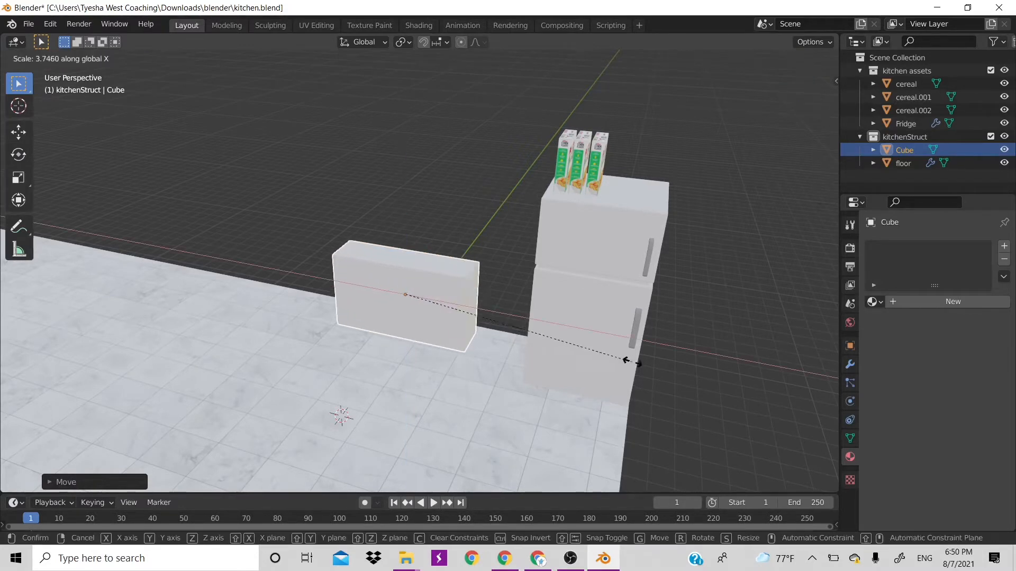
pyautogui.click(224, 378)
pyautogui.press('g')
pyautogui.press('x')
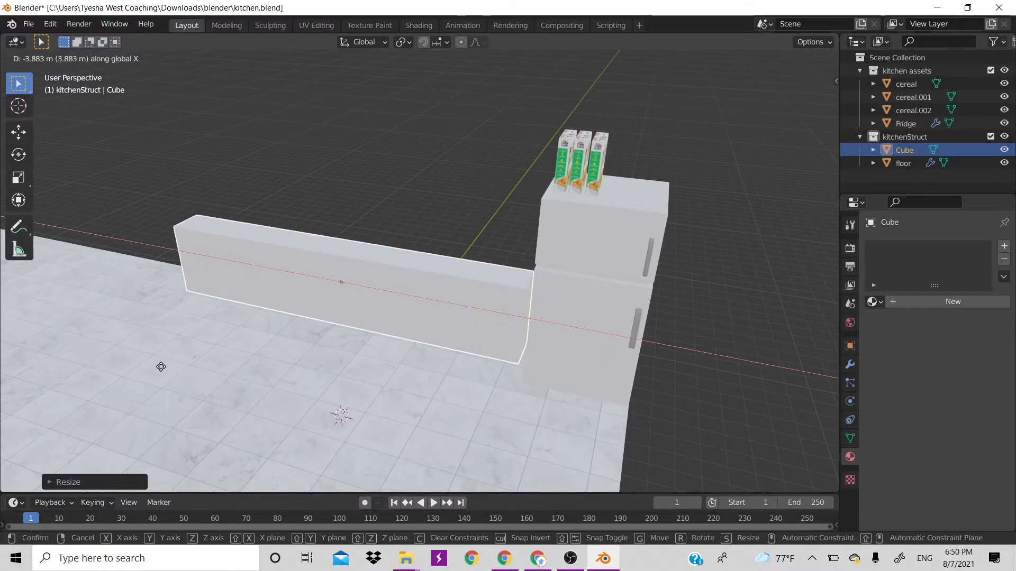
pyautogui.click(164, 369)
# - Lengthen the counter block further along X and shift it back so it ends against the fridge
pyautogui.press('s')
pyautogui.press('x')
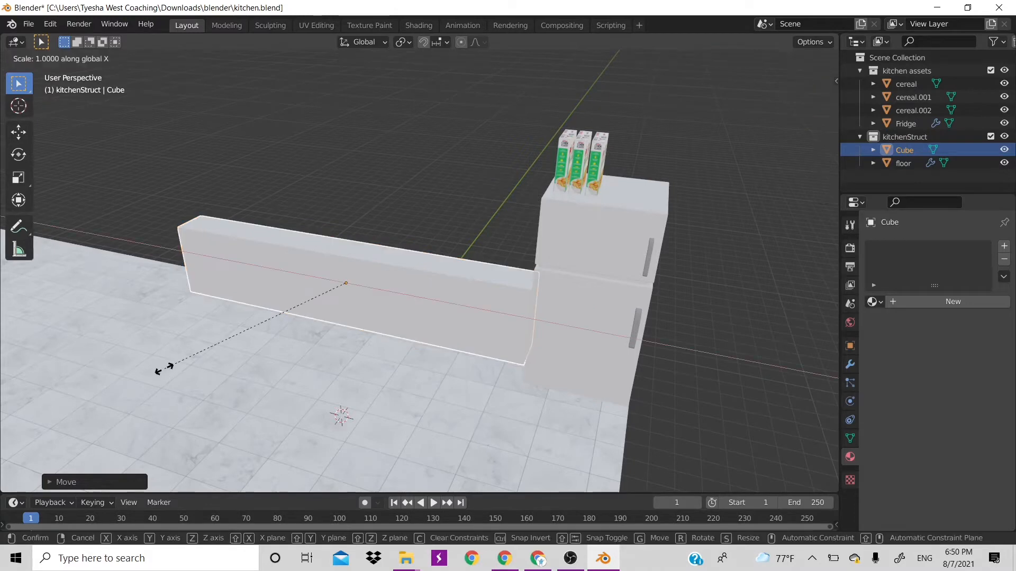
pyautogui.click(824, 426)
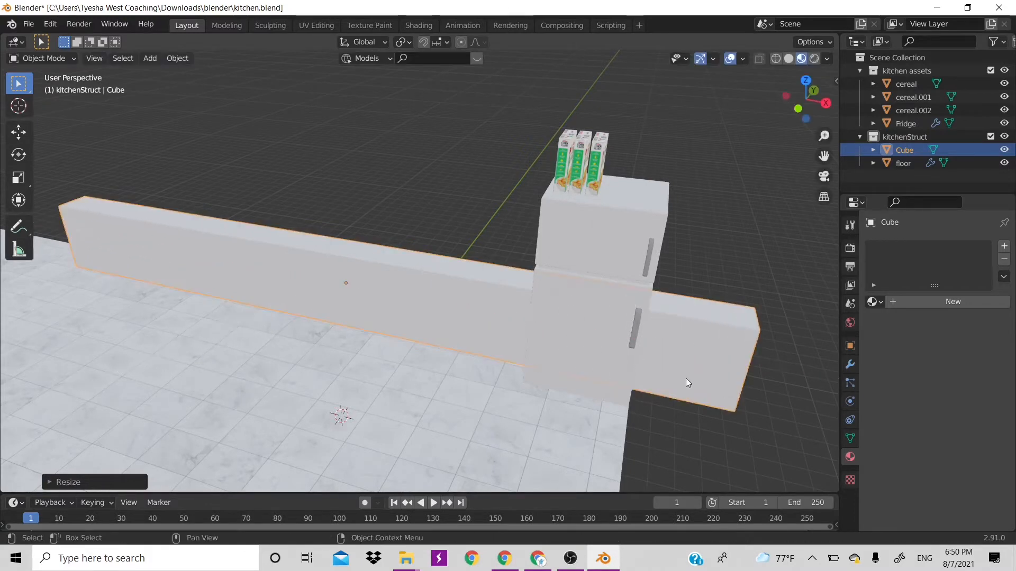
pyautogui.scroll(-5, 686, 379)
pyautogui.press('g')
pyautogui.press('x')
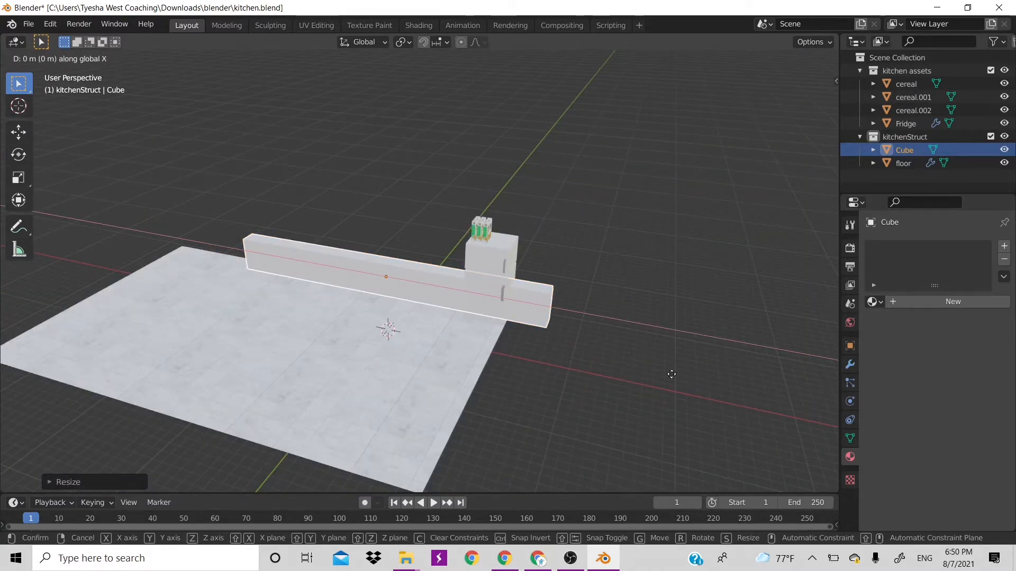
pyautogui.click(623, 354)
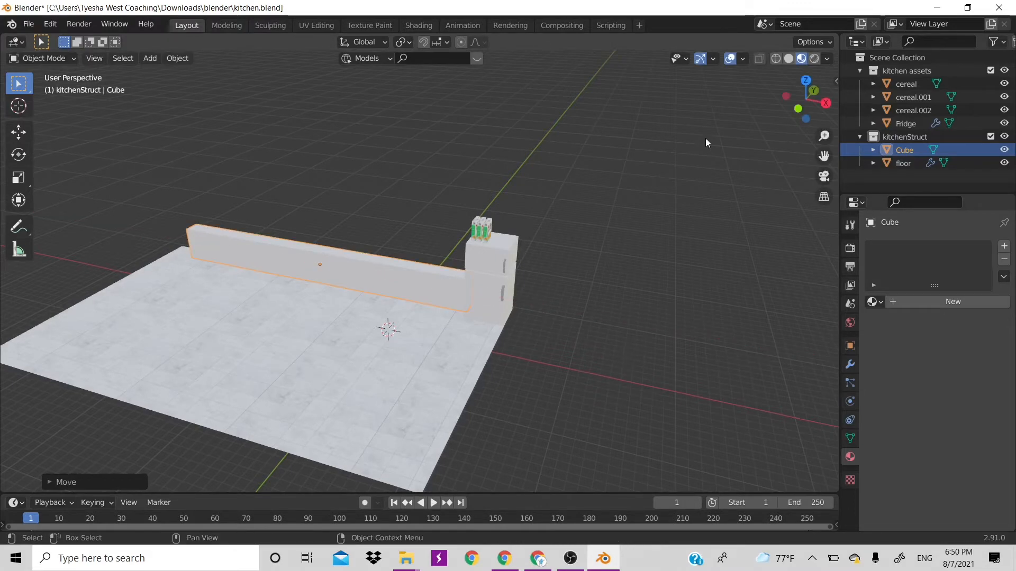
# - Roughly double the counter block's depth along Y and nudge it forward toward the fridge's front
pyautogui.moveTo(807, 99); pyautogui.dragTo(774, 101)
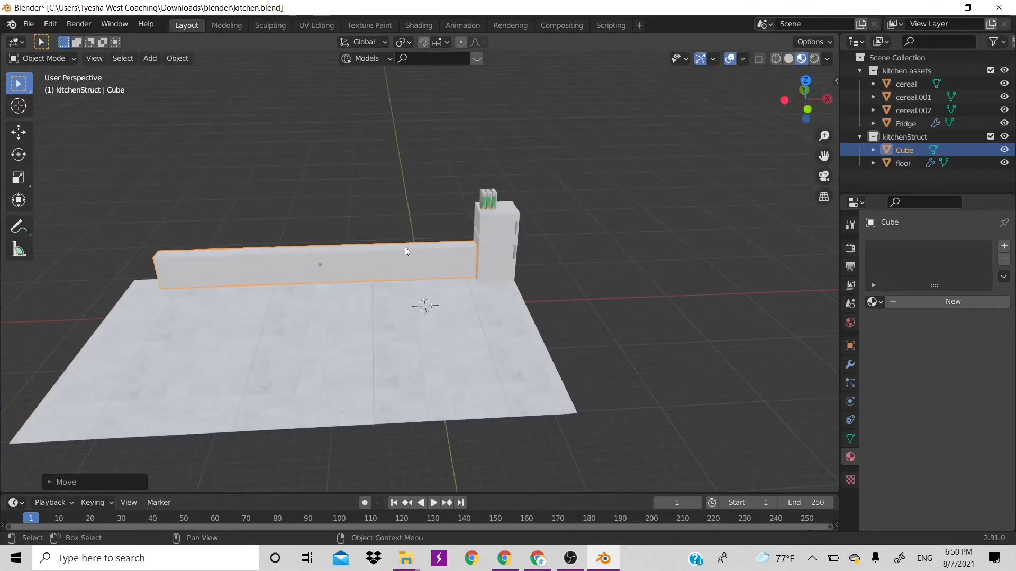
pyautogui.scroll(6, 404, 246)
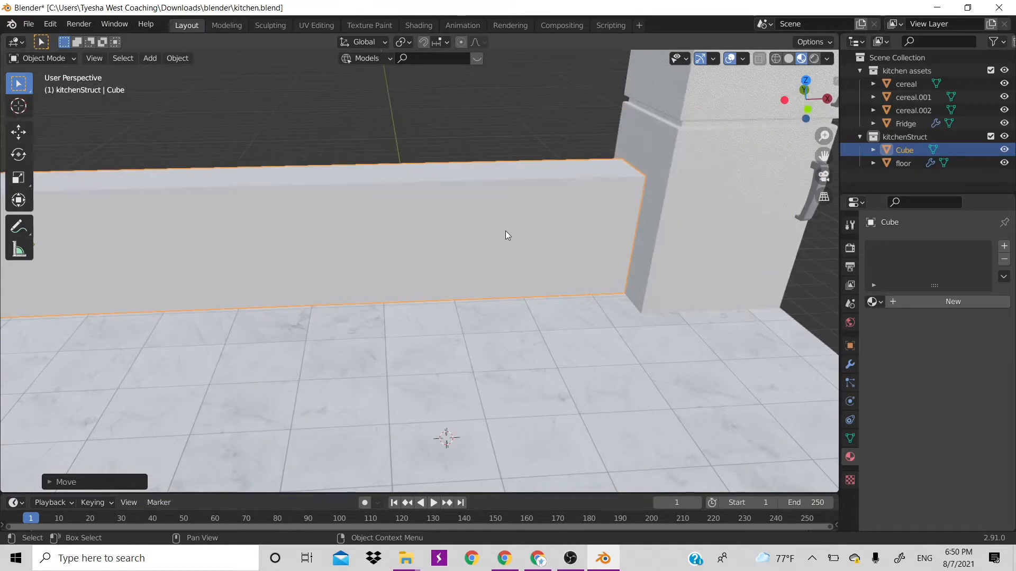
pyautogui.press('s')
pyautogui.press('y')
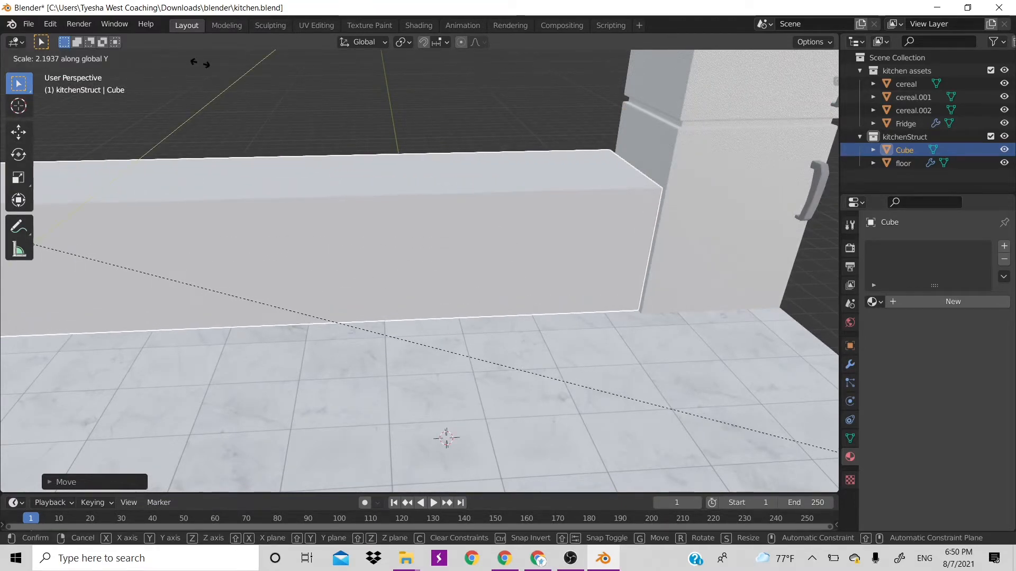
pyautogui.click(97, 100)
pyautogui.press('g')
pyautogui.press('y')
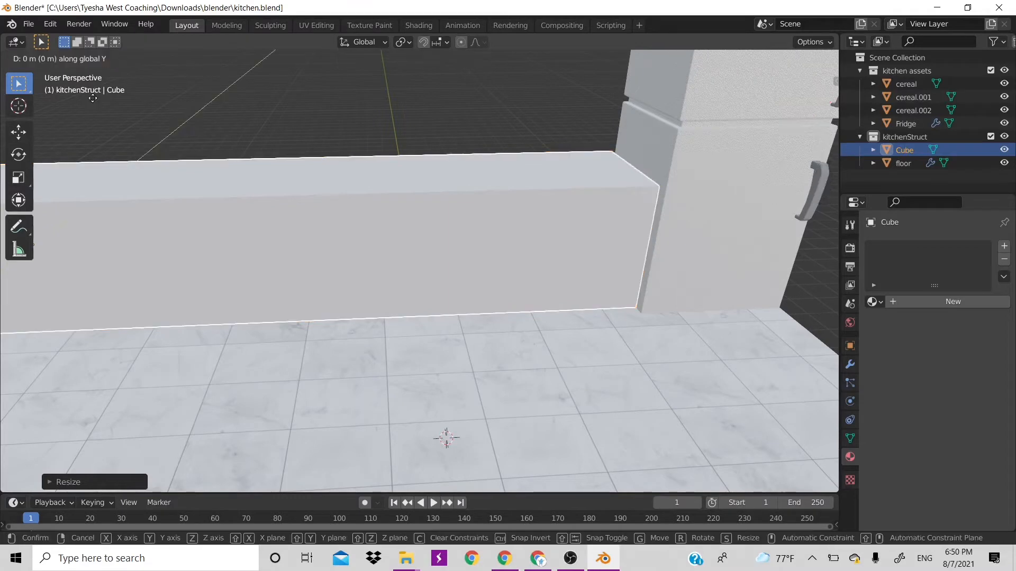
pyautogui.click(96, 110)
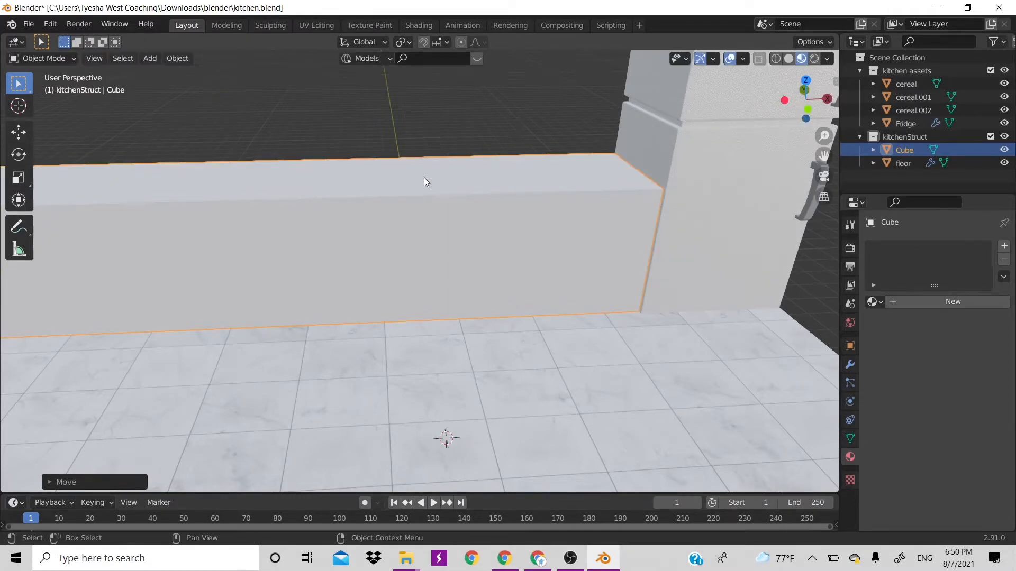
# - Scale the counter block along Y by about 1.15 to deepen it slightly
pyautogui.press('s')
pyautogui.press('y')
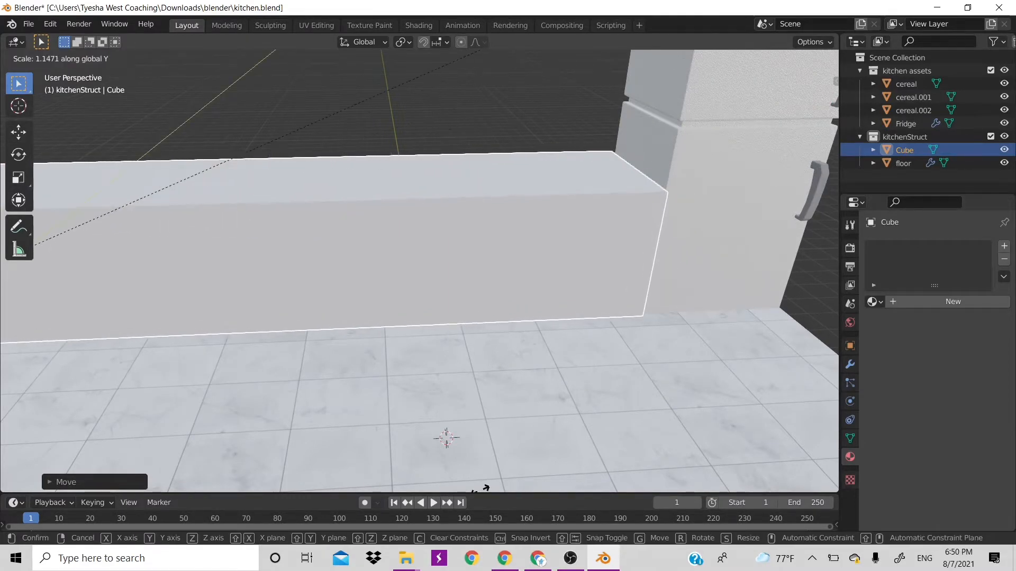
pyautogui.click(481, 494)
# - Slide the counter block about 0.3 m in negative X, away from the fridge
pyautogui.scroll(-3, 598, 302)
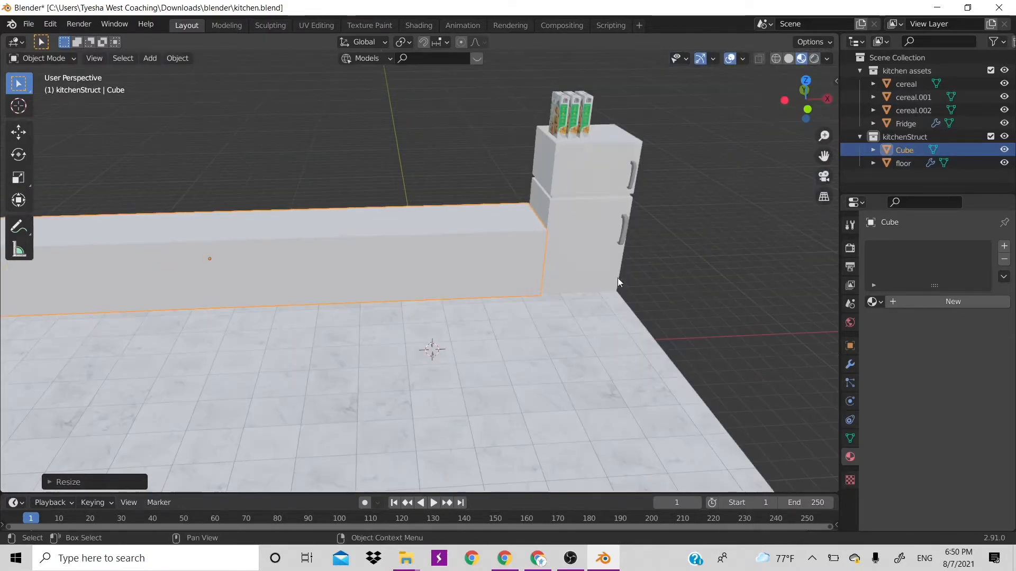
pyautogui.moveTo(810, 84)
pyautogui.mouseDown()
pyautogui.moveTo(783, 90)
pyautogui.moveTo(873, 85)
pyautogui.moveTo(841, 104)
pyautogui.moveTo(767, 95)
pyautogui.moveTo(807, 103)
pyautogui.mouseUp()
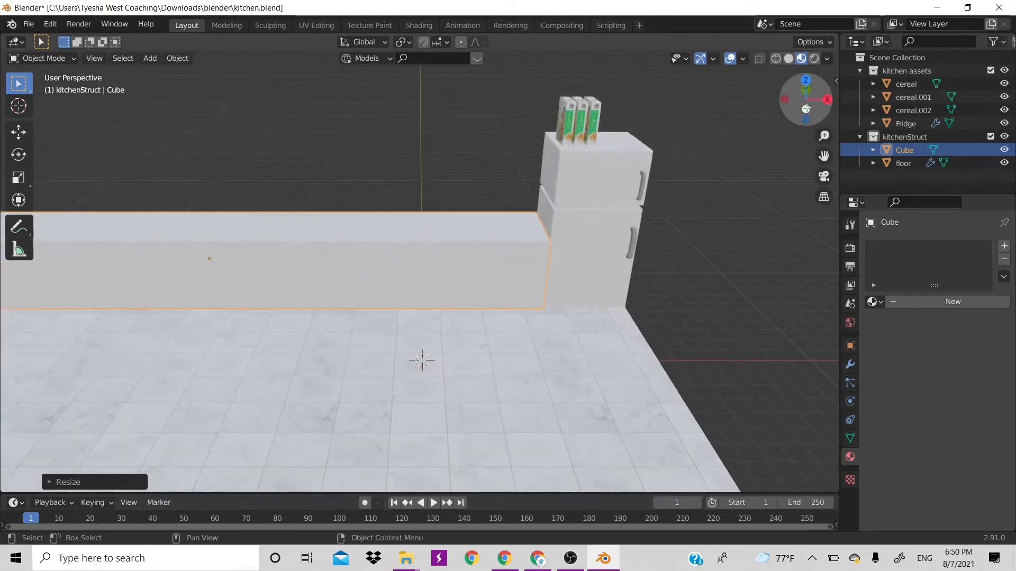
pyautogui.press('g')
pyautogui.press('x')
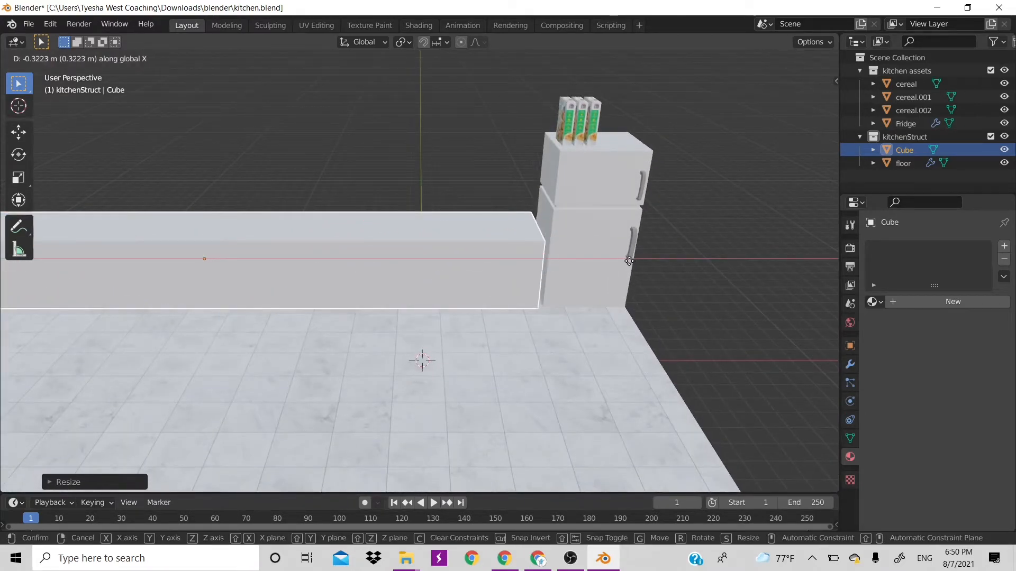
pyautogui.click(629, 261)
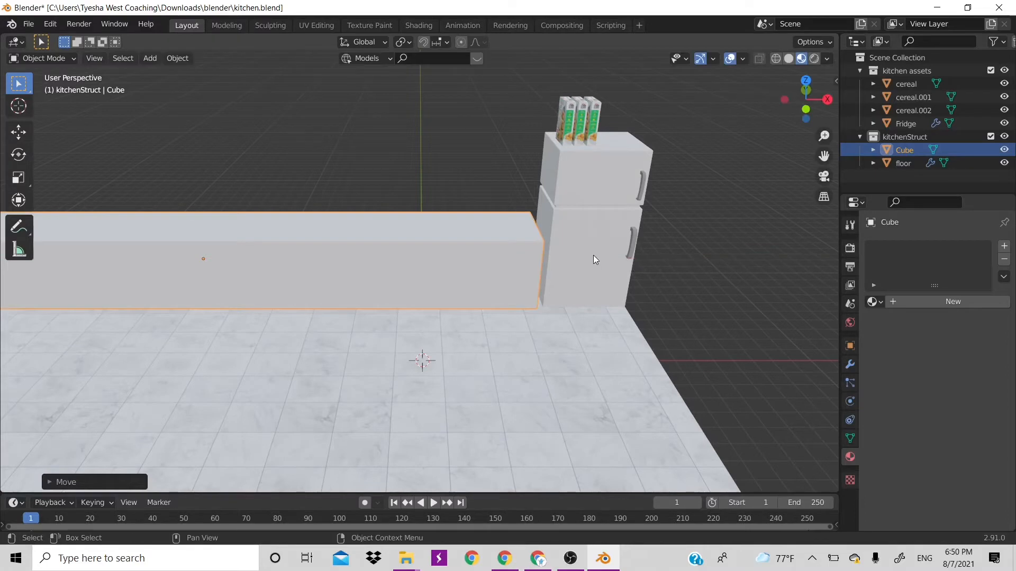
# - Add two closely spaced loop cuts around the fridge body near its front face
pyautogui.scroll(2, 621, 227)
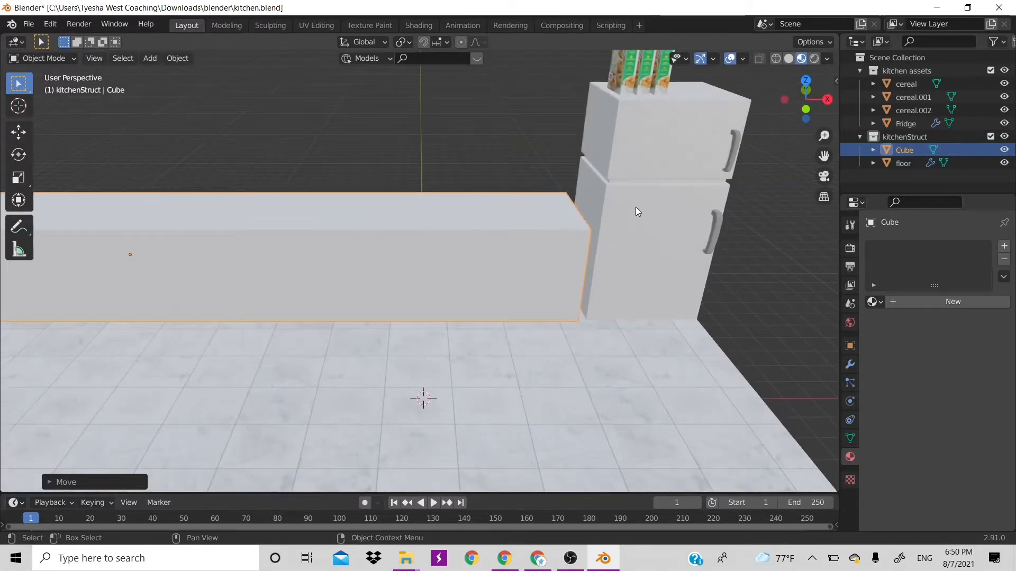
pyautogui.scroll(2, 636, 207)
pyautogui.click(689, 154)
pyautogui.press('Tab')
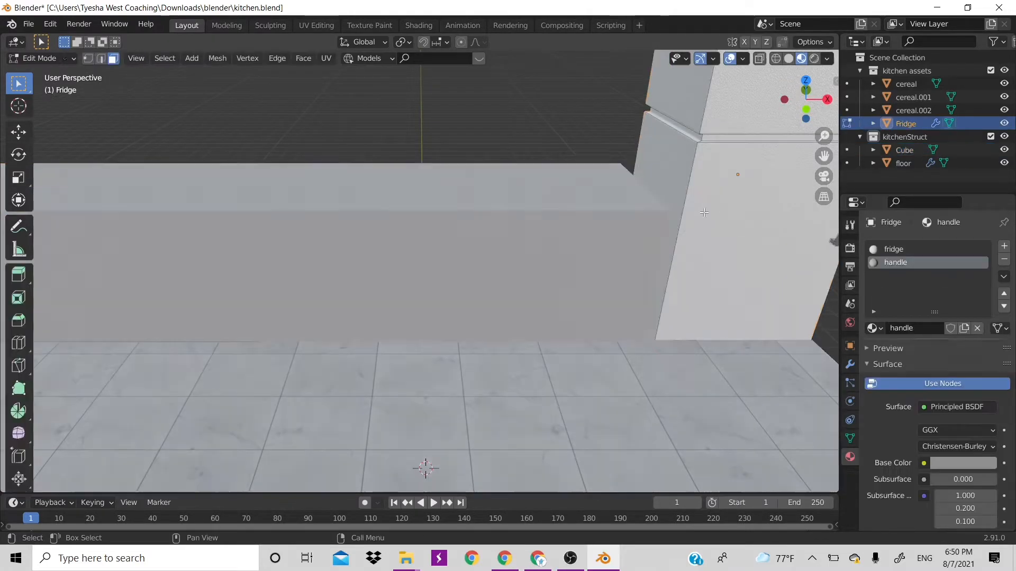
pyautogui.hotkey('ctrl', 'r')
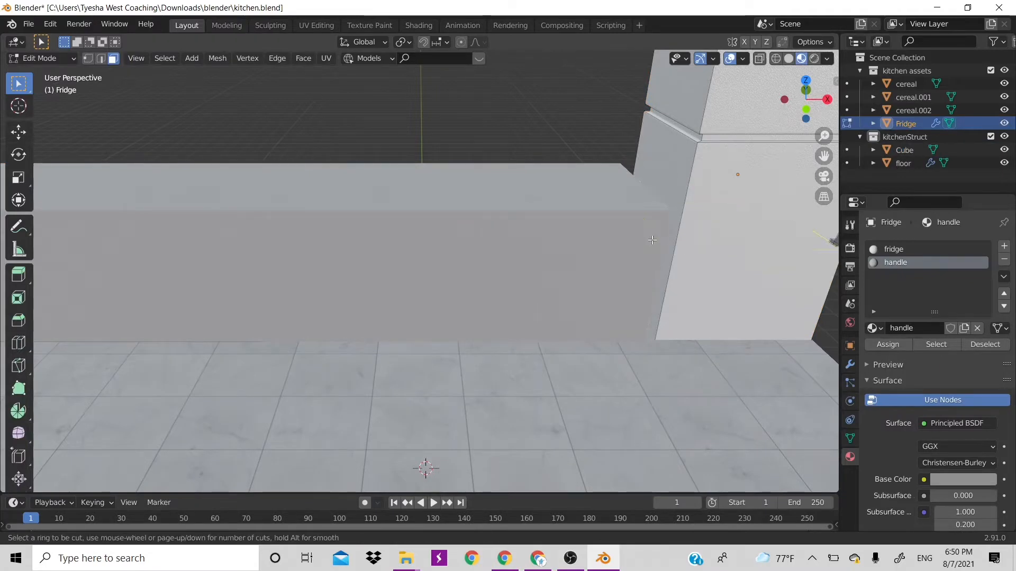
pyautogui.click(647, 310)
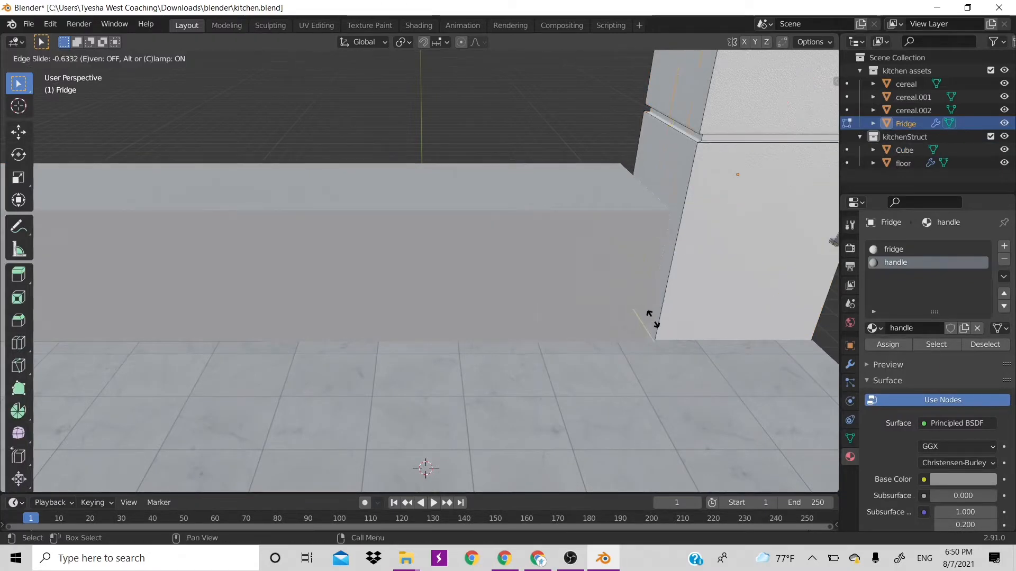
pyautogui.click(653, 319)
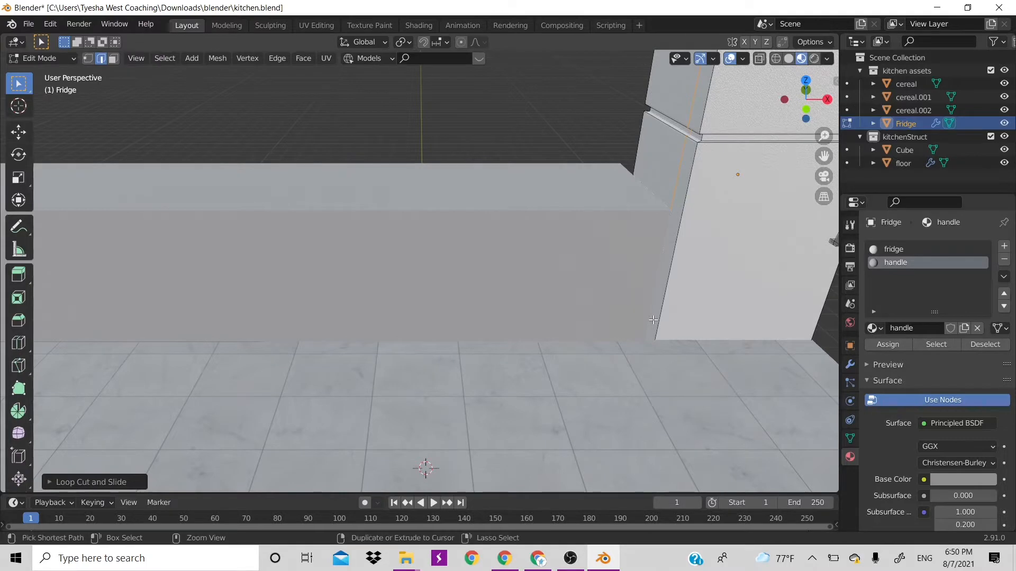
pyautogui.hotkey('ctrl', 'r')
pyautogui.click(643, 335)
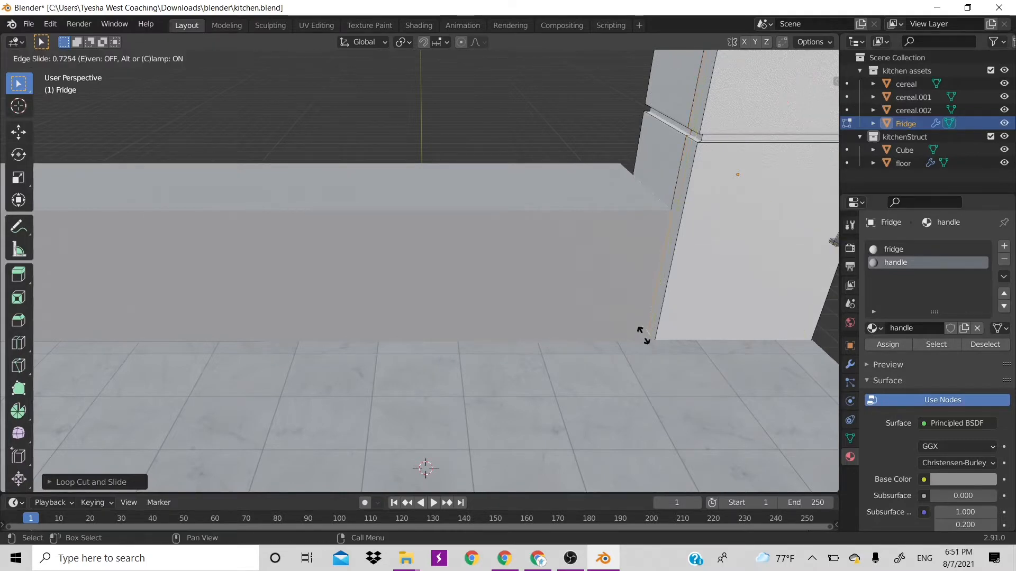
pyautogui.click(643, 335)
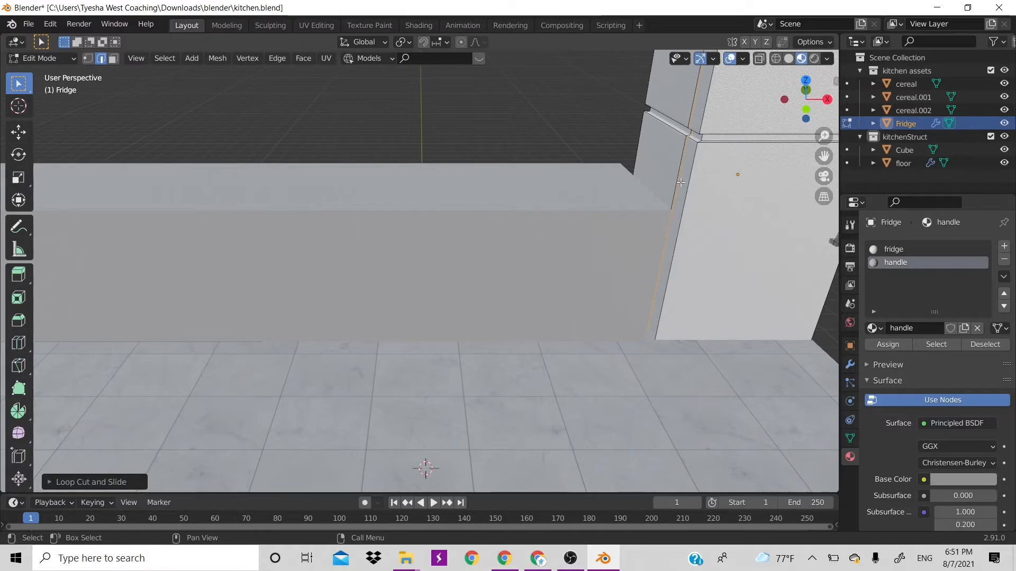
# - Select the narrow face loop between the two new cuts around the fridge in face selection mode
pyautogui.press('3')
pyautogui.scroll(3, 680, 182)
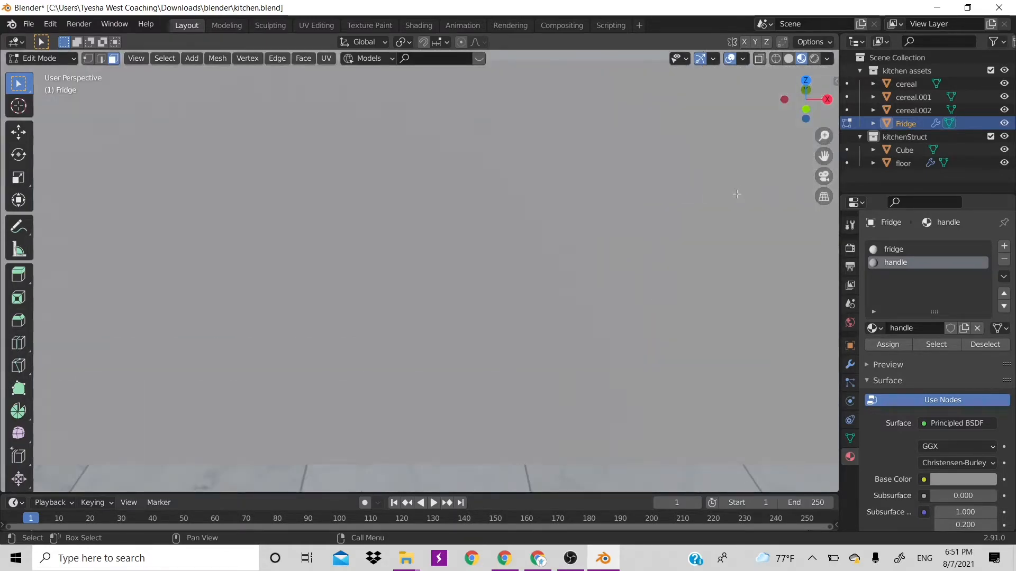
pyautogui.keyDown('shift'); pyautogui.moveTo(737, 194); pyautogui.dragTo(603, 231, button='middle'); pyautogui.keyUp('shift')
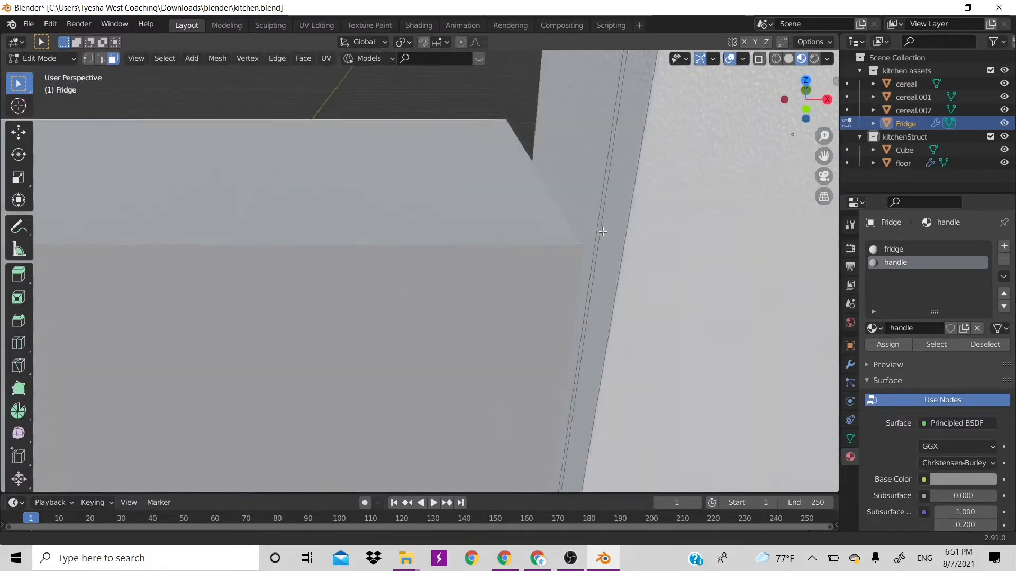
pyautogui.moveTo(806, 100); pyautogui.dragTo(859, 96)
pyautogui.keyDown('alt'); pyautogui.moveTo(642, 152); pyautogui.dragTo(736, 285); pyautogui.keyUp('alt')
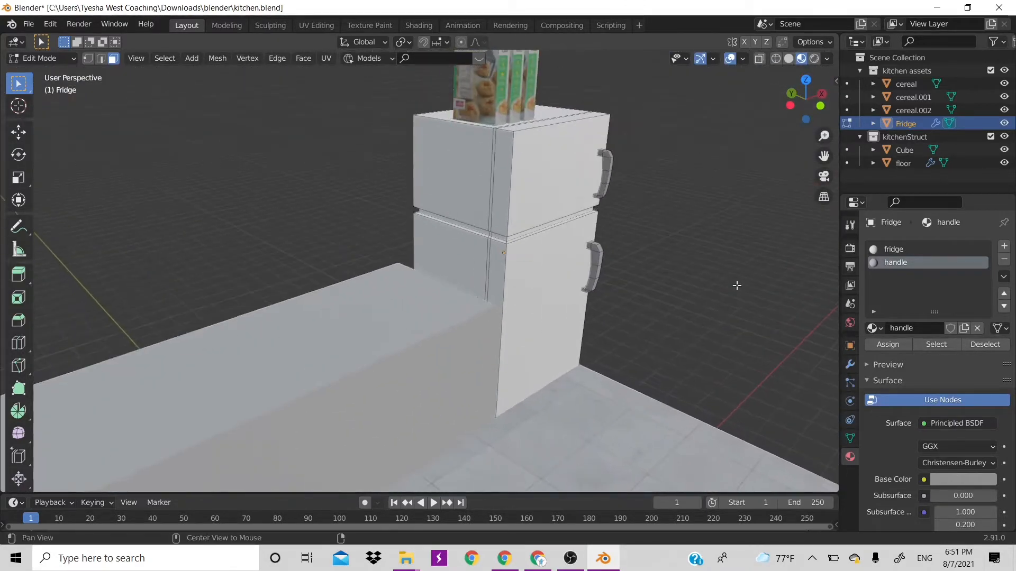
pyautogui.click(512, 335)
pyautogui.scroll(-8, 512, 335)
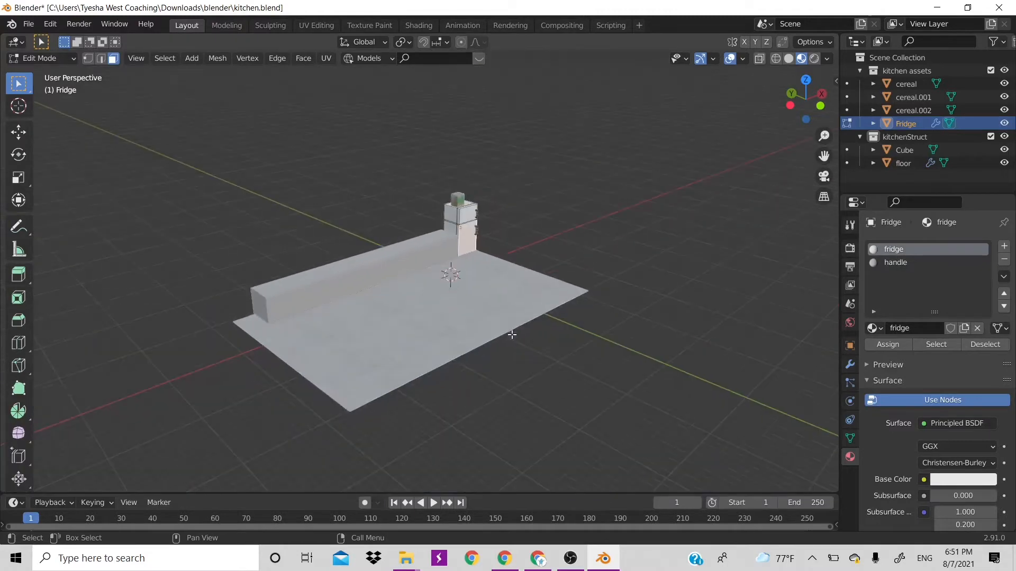
pyautogui.scroll(8, 460, 218)
pyautogui.scroll(-2, 432, 438)
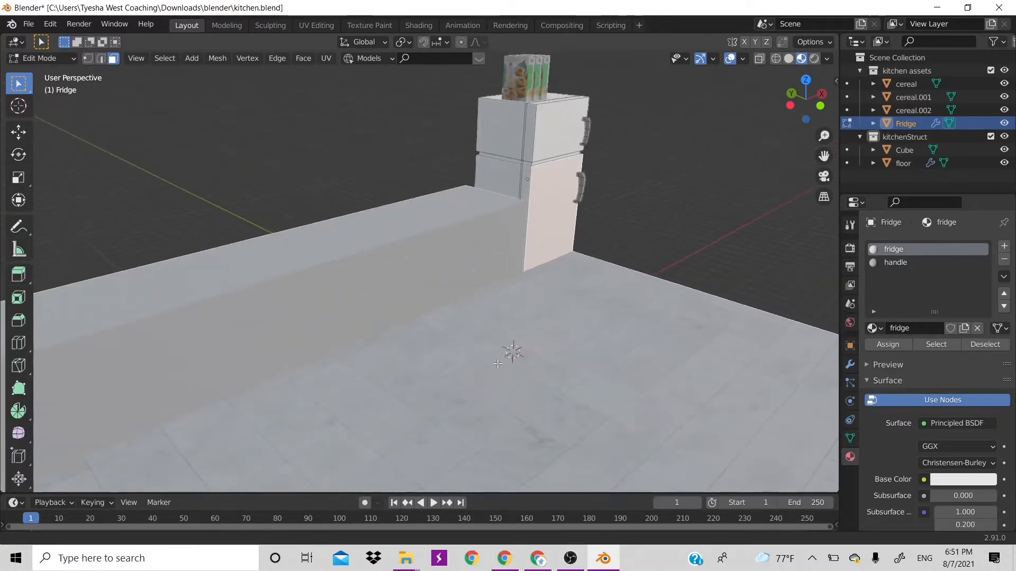
pyautogui.keyDown('shift'); pyautogui.moveTo(433, 438); pyautogui.dragTo(384, 98, button='middle'); pyautogui.keyUp('shift')
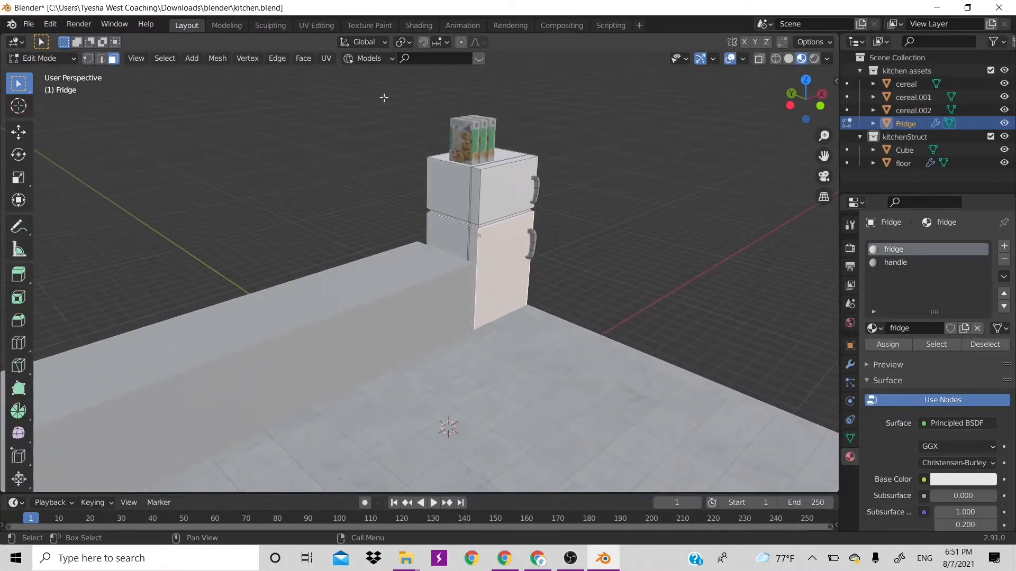
pyautogui.scroll(2, 524, 140)
pyautogui.scroll(2, 524, 141)
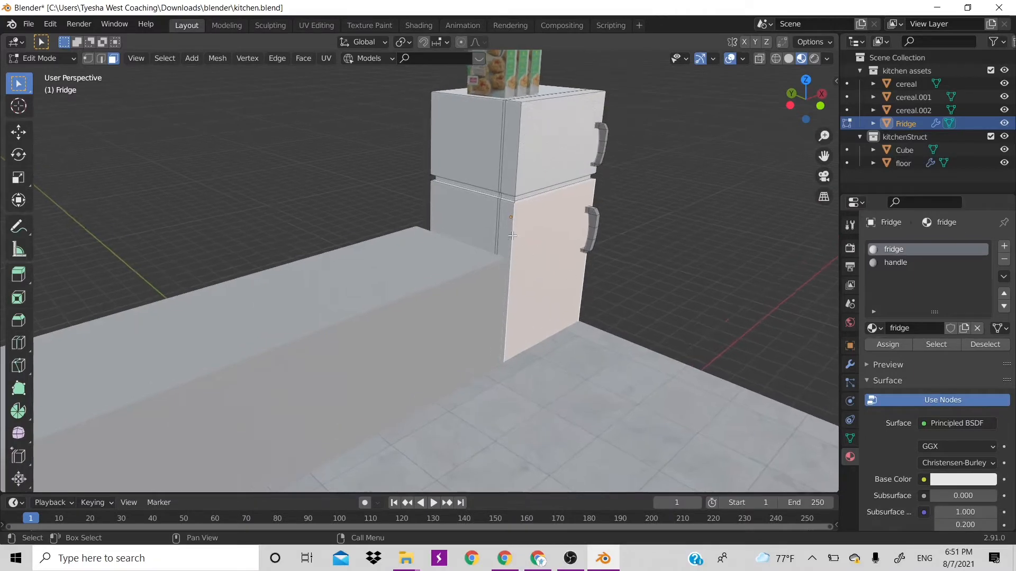
pyautogui.keyDown('shift'); pyautogui.click(497, 242); pyautogui.keyUp('shift')
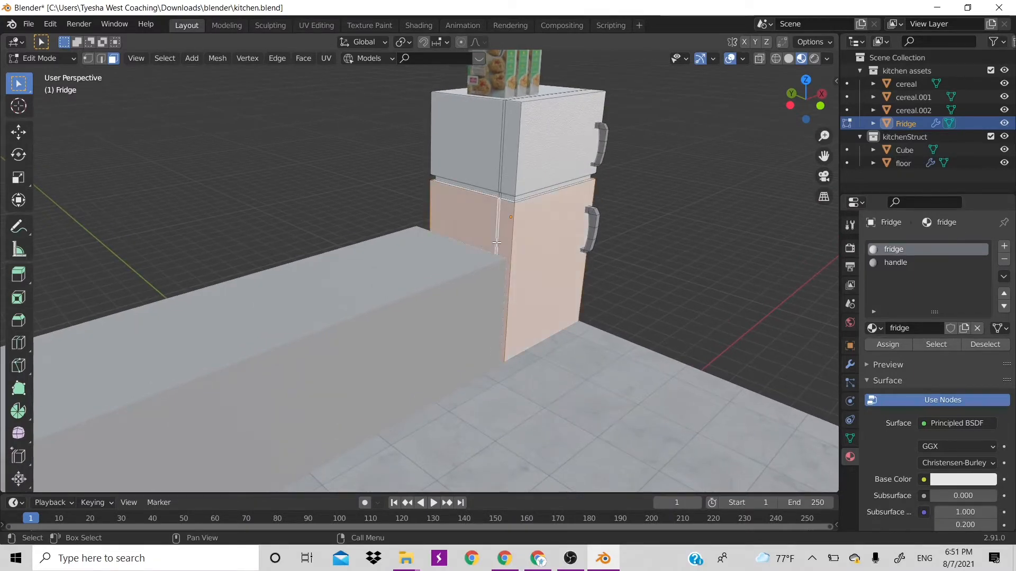
pyautogui.keyDown('alt'); pyautogui.click(499, 198); pyautogui.keyUp('alt')
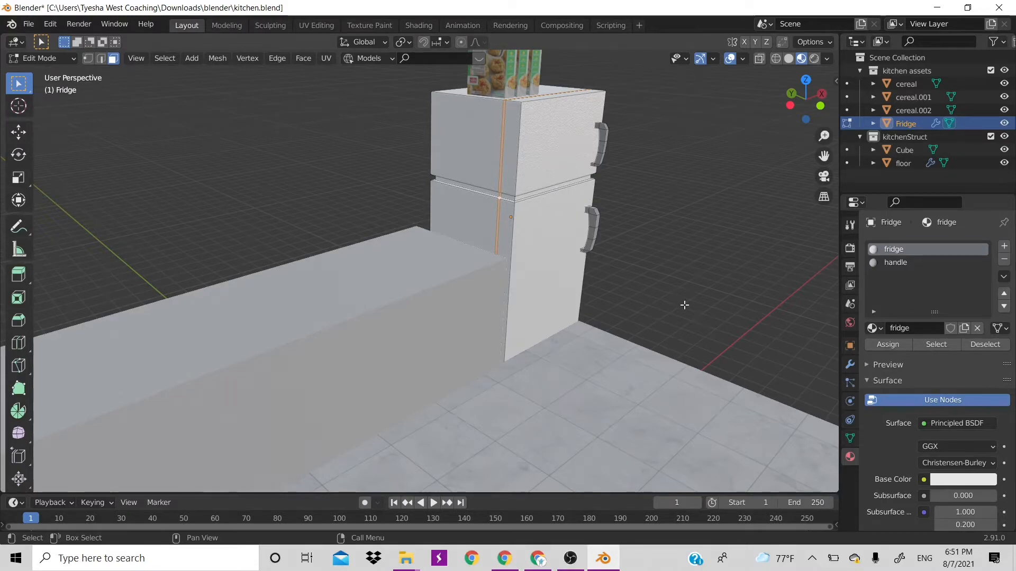
# - Extrude the fridge's narrow face loop in place and try to scale it inward
pyautogui.press('s')
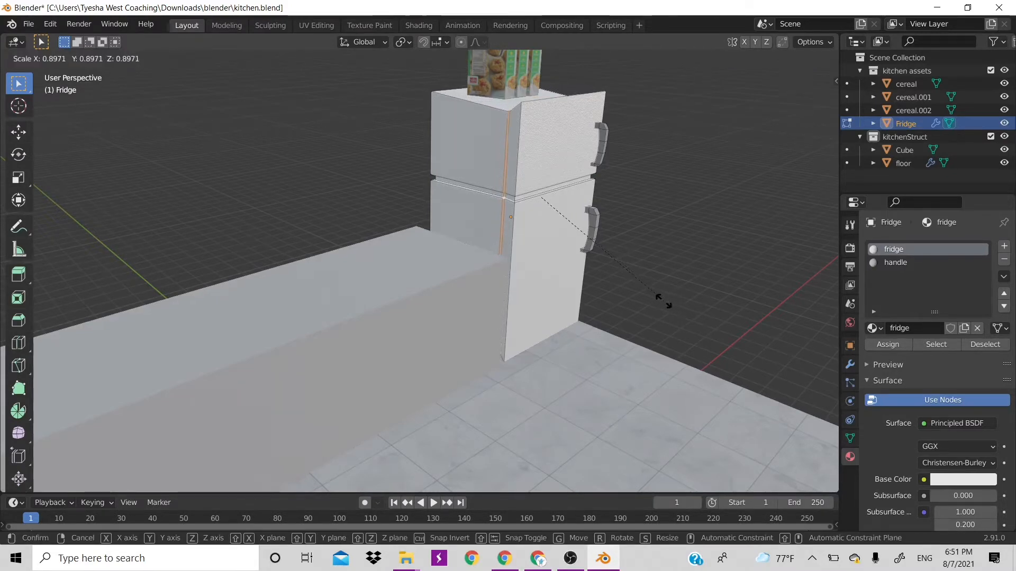
pyautogui.rightClick(693, 311)
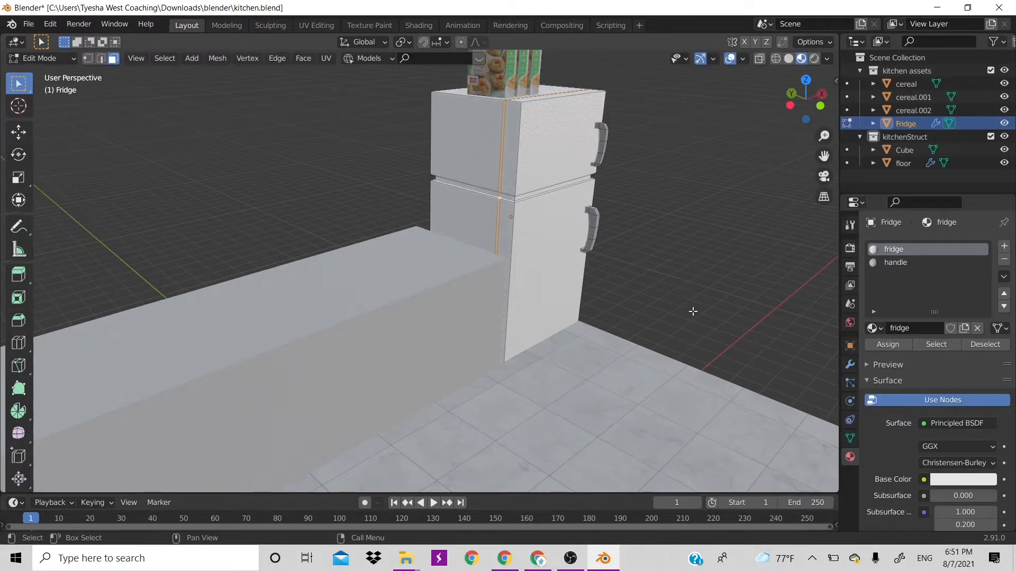
pyautogui.press('e')
pyautogui.rightClick(681, 309)
pyautogui.press('s')
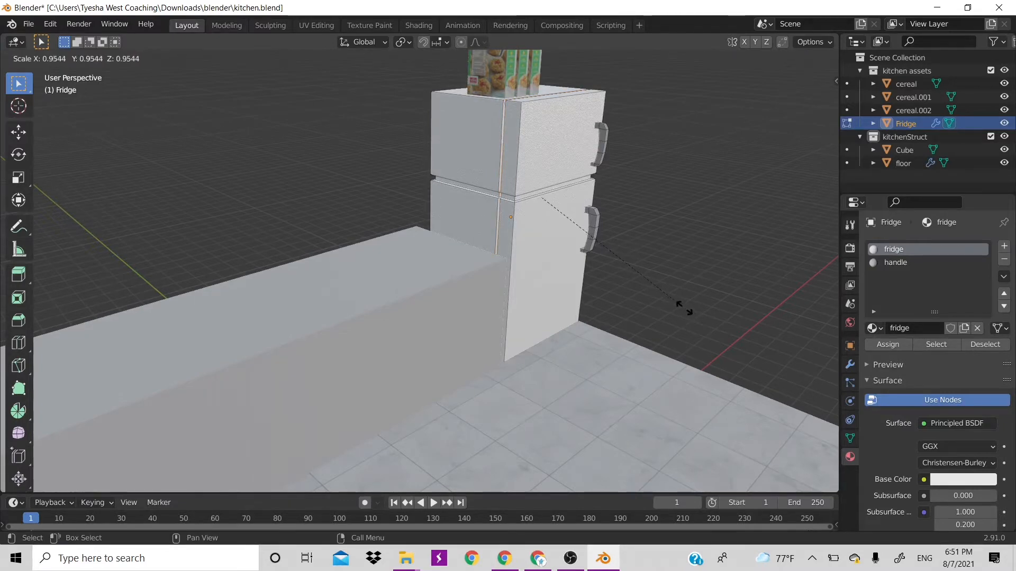
pyautogui.rightClick(685, 310)
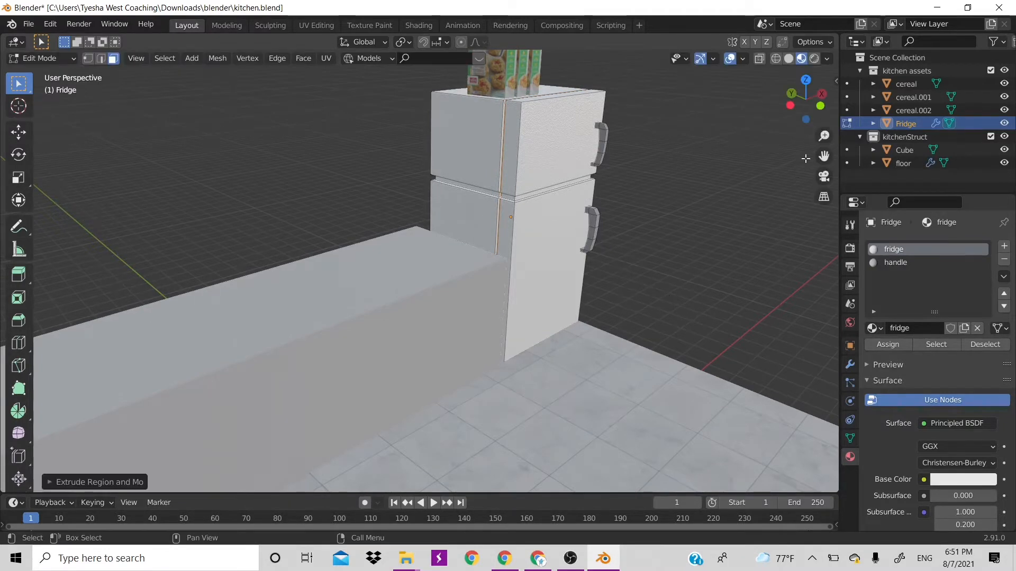
pyautogui.moveTo(805, 120); pyautogui.dragTo(717, 126)
pyautogui.press('KP_7')
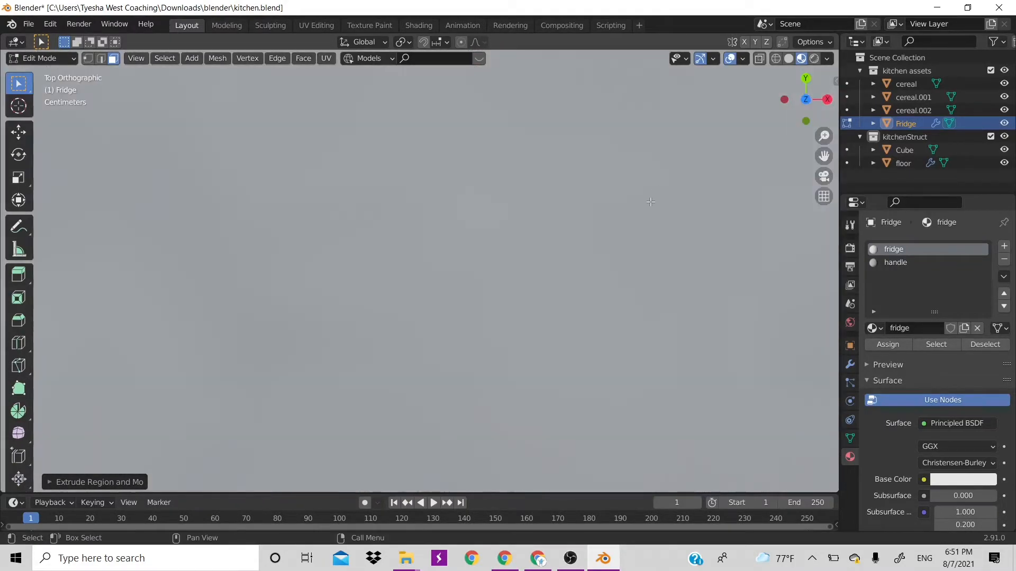
pyautogui.press('ctrl+KP_1')
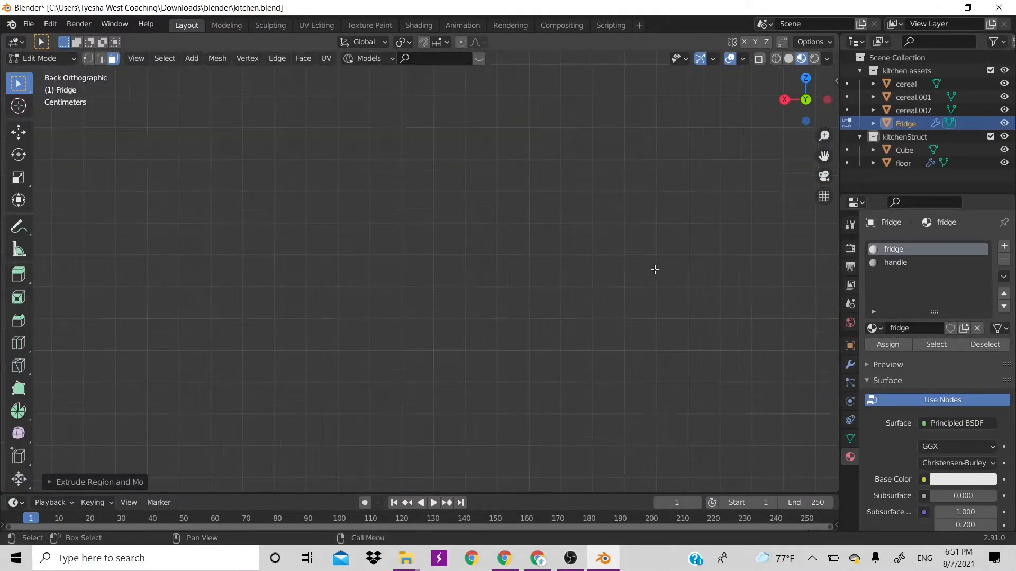
pyautogui.press('`')
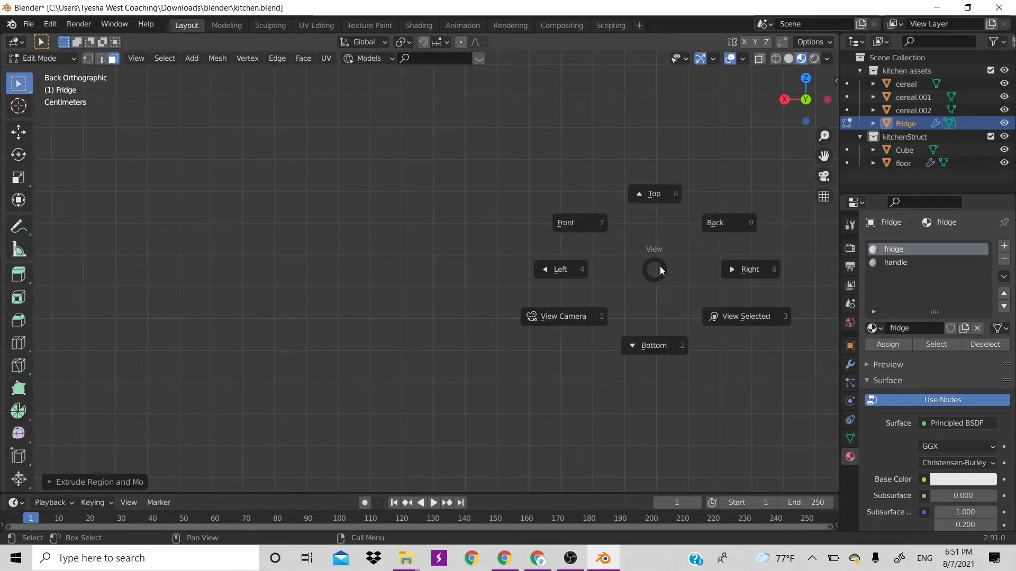
pyautogui.click(582, 268)
pyautogui.press('`')
pyautogui.press('Escape')
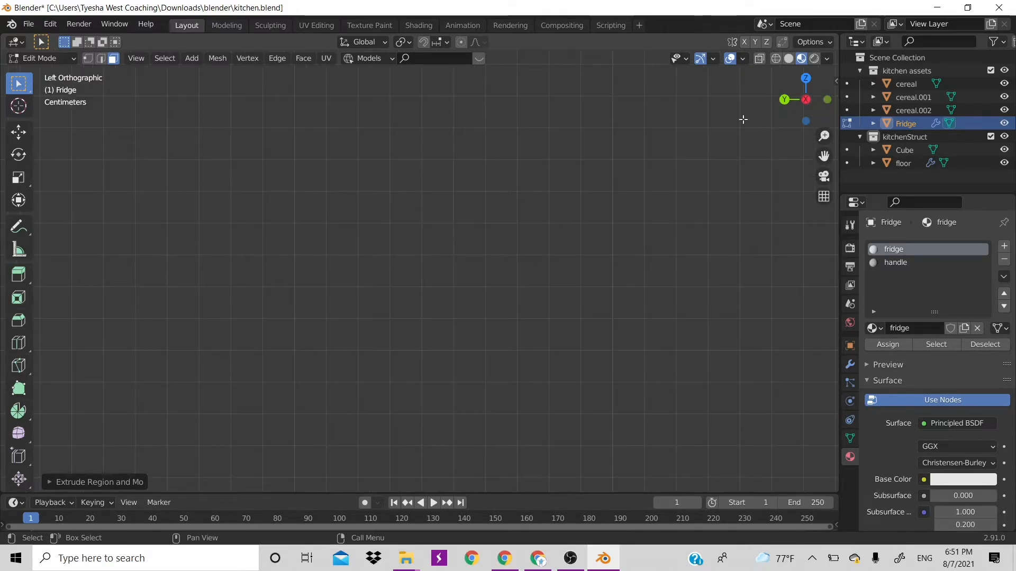
pyautogui.click(786, 102)
pyautogui.moveTo(786, 101); pyautogui.dragTo(729, 71)
# - Leave the fridge's Edit Mode and open the counter block for mesh editing
pyautogui.press('Tab')
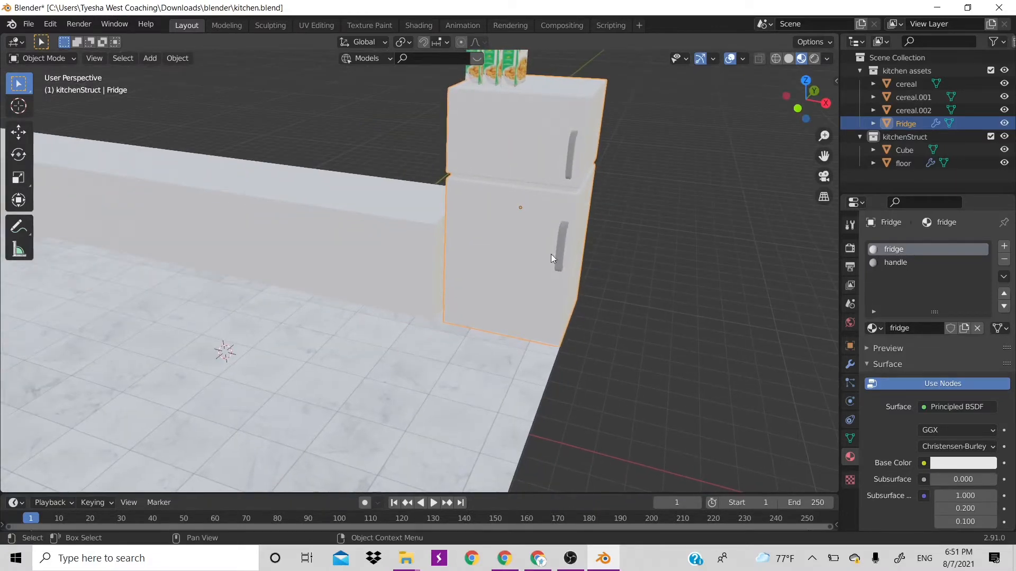
pyautogui.keyDown('shift'); pyautogui.moveTo(729, 277); pyautogui.dragTo(731, 277, button='middle'); pyautogui.keyUp('shift')
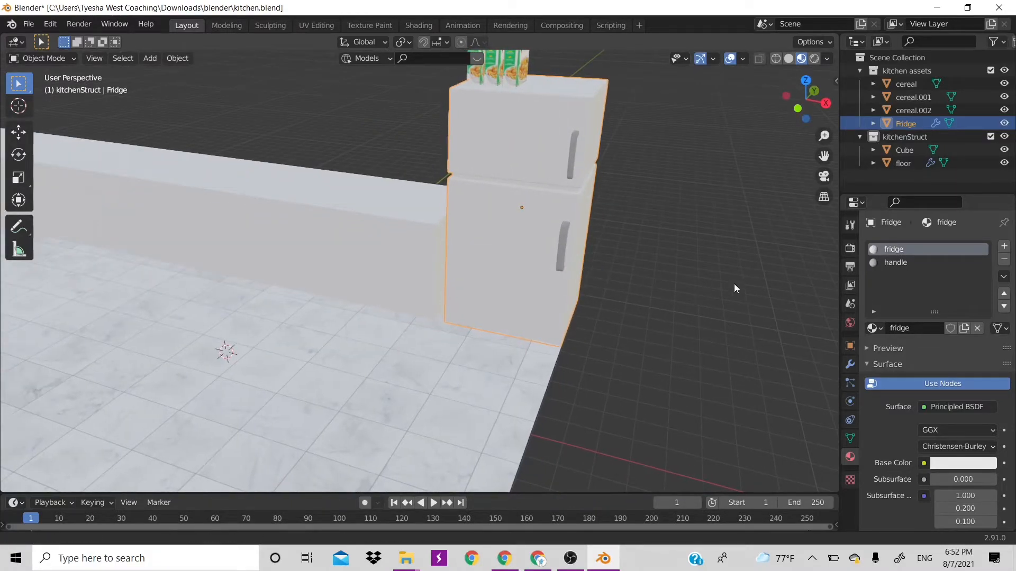
pyautogui.scroll(-8, 722, 353)
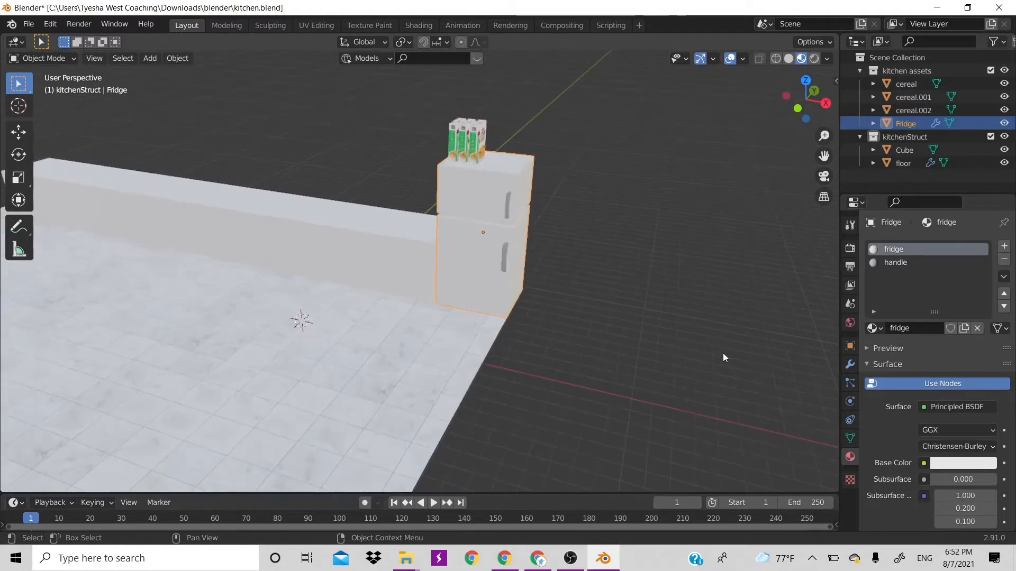
pyautogui.click(339, 340)
pyautogui.scroll(-3, 340, 340)
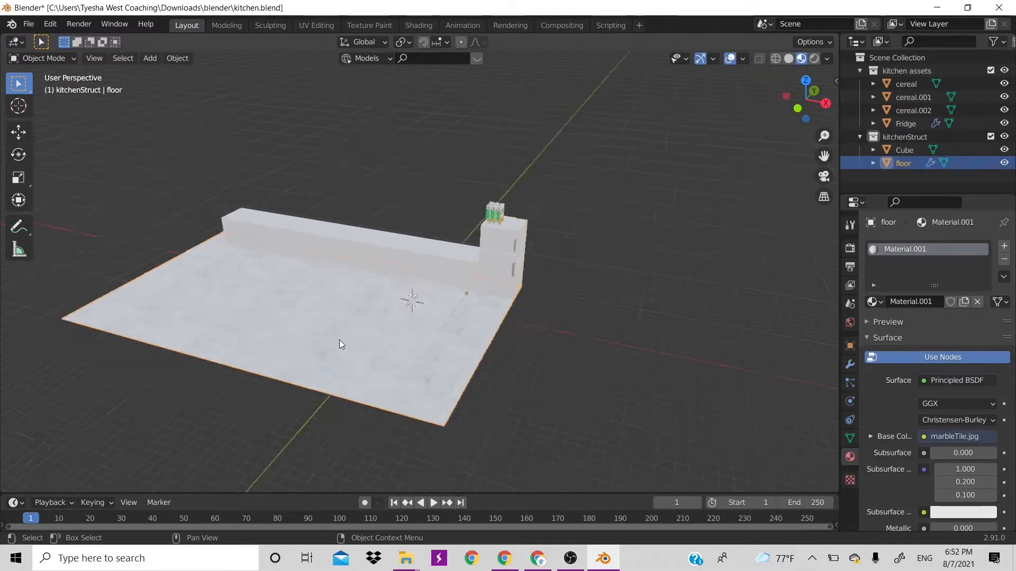
pyautogui.scroll(4, 580, 304)
pyautogui.scroll(6, 580, 302)
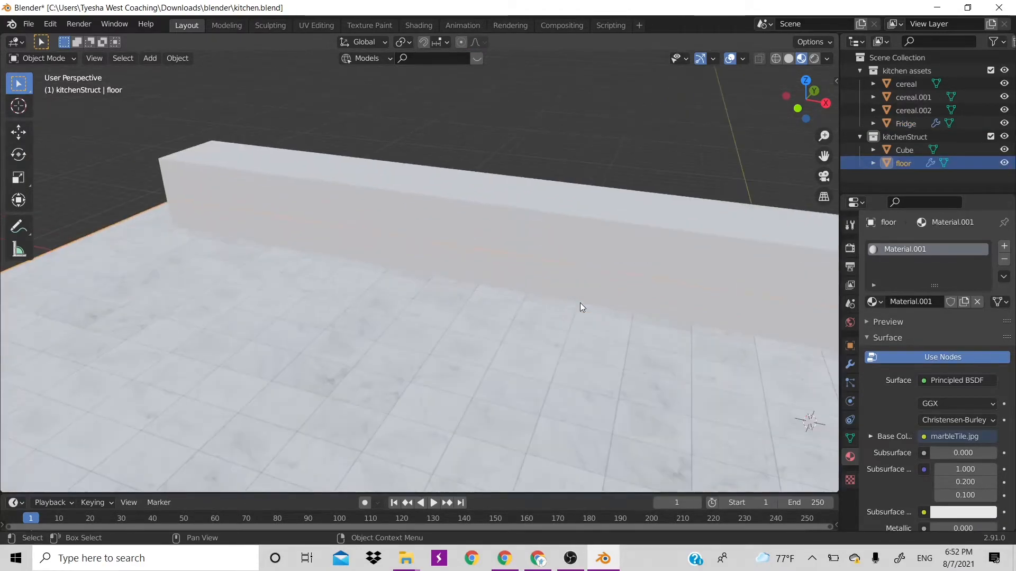
pyautogui.keyDown('shift'); pyautogui.moveTo(631, 308); pyautogui.dragTo(436, 385, button='middle'); pyautogui.keyUp('shift')
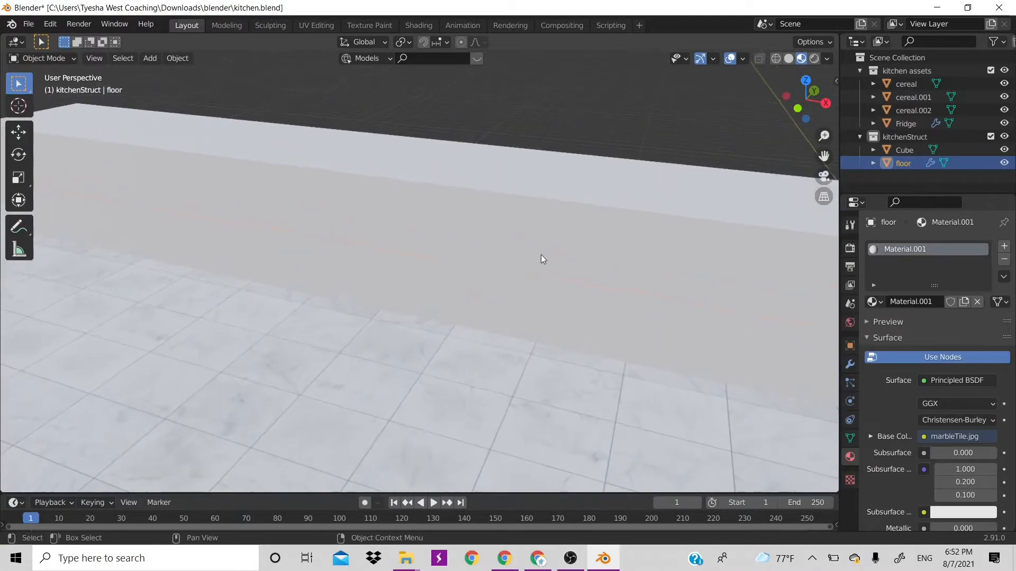
pyautogui.click(611, 255)
pyautogui.press('Tab')
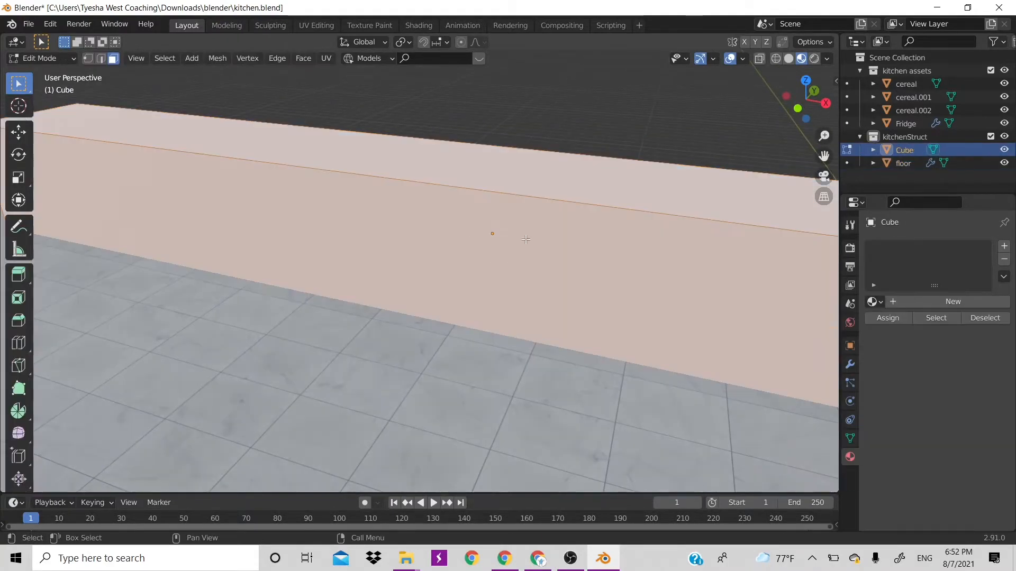
# - Select the counter block's bottom face with X-ray on and raise it along the Z axis to shorten the block into a countertop slab
pyautogui.click(464, 252)
pyautogui.scroll(-6, 464, 207)
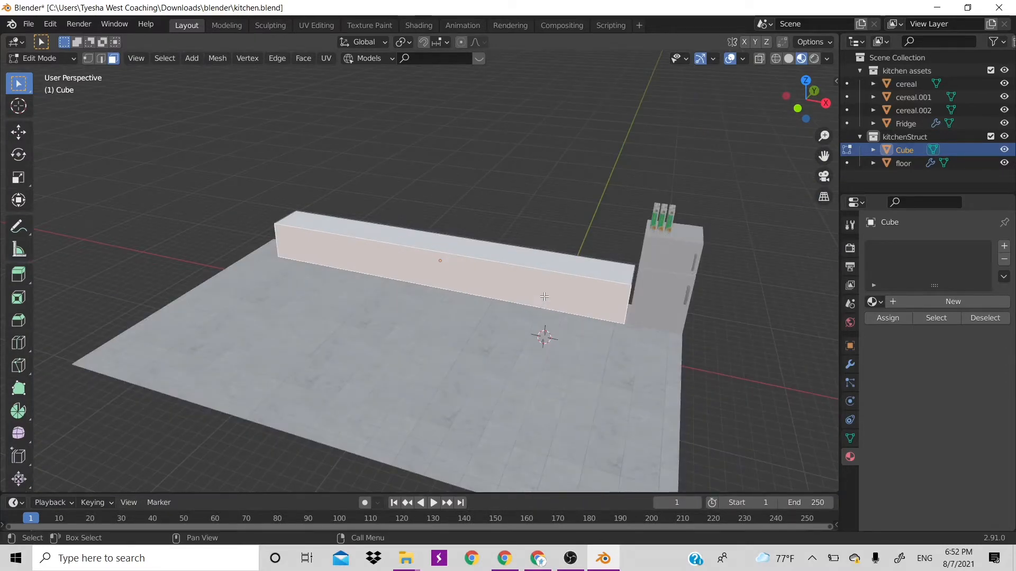
pyautogui.hotkey('alt', 'z')
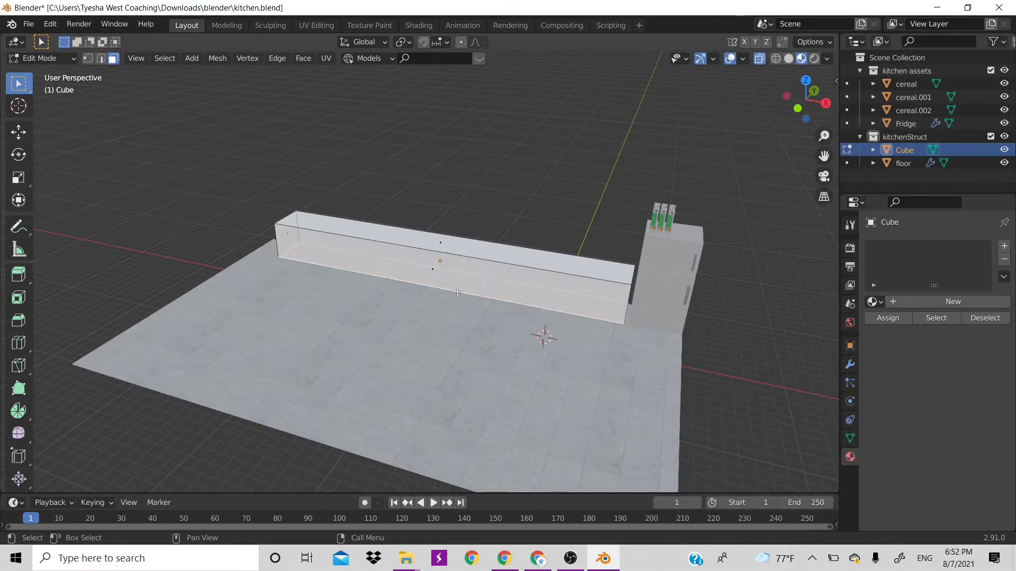
pyautogui.press('g')
pyautogui.press('z')
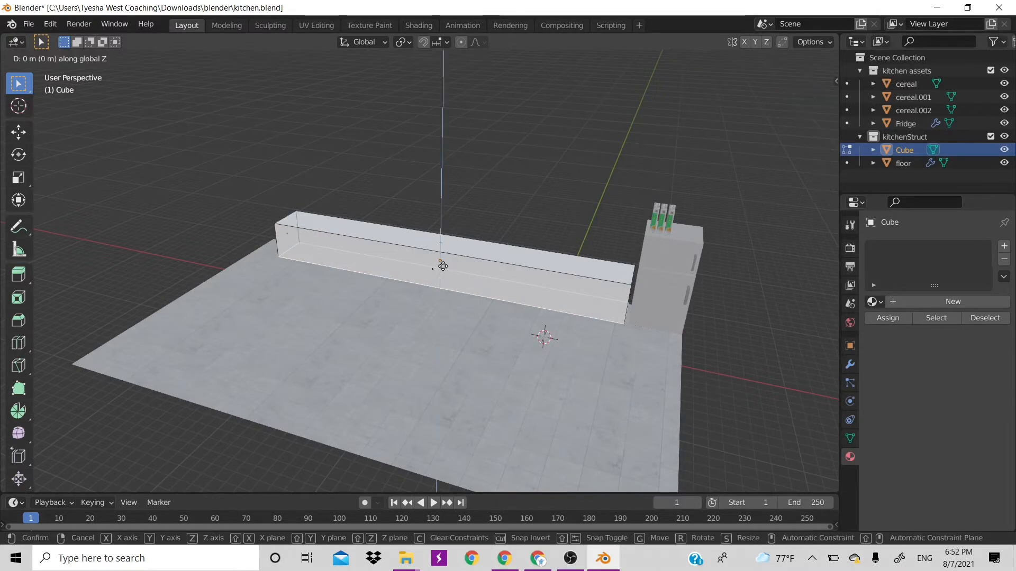
pyautogui.click(481, 240)
# - Extrude the slab's bottom face slightly downward and scale the new face to about 0.89 along the Y axis
pyautogui.press('e')
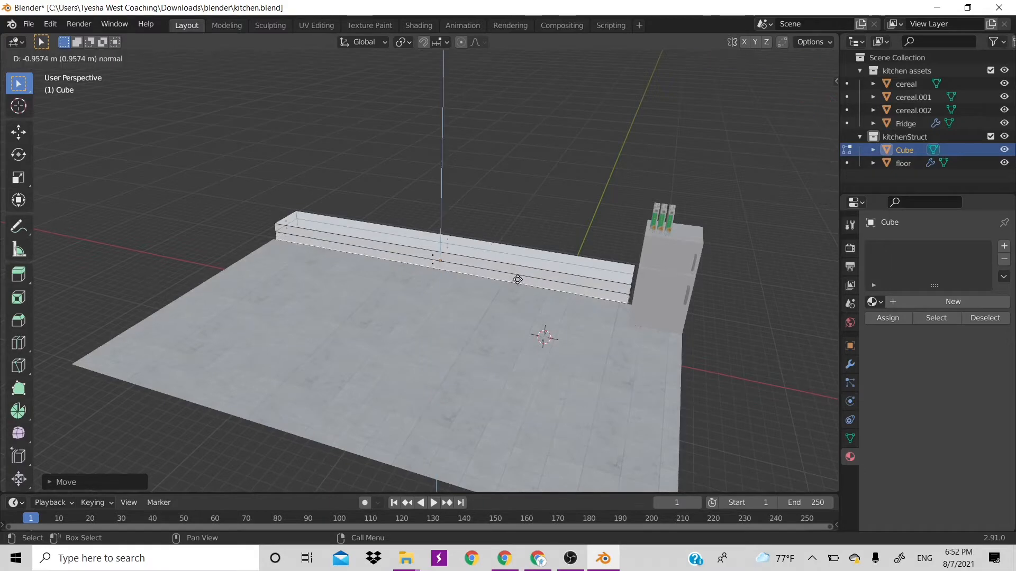
pyautogui.click(518, 276)
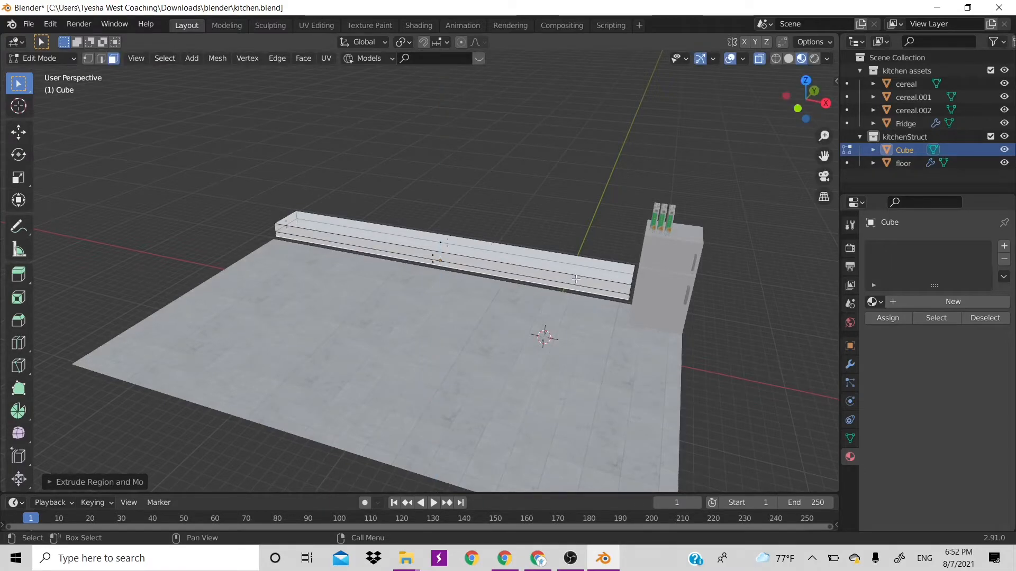
pyautogui.press('s')
pyautogui.press('y')
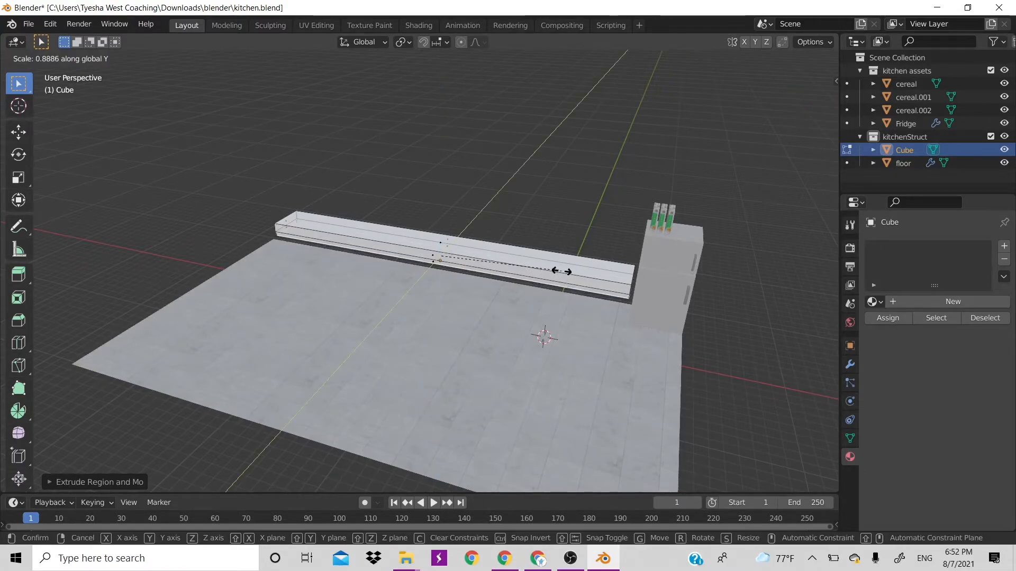
pyautogui.click(561, 271)
# - Extrude the narrowed bottom face about 3 m down to the floor to form the counter base, and return to Object Mode
pyautogui.press('e')
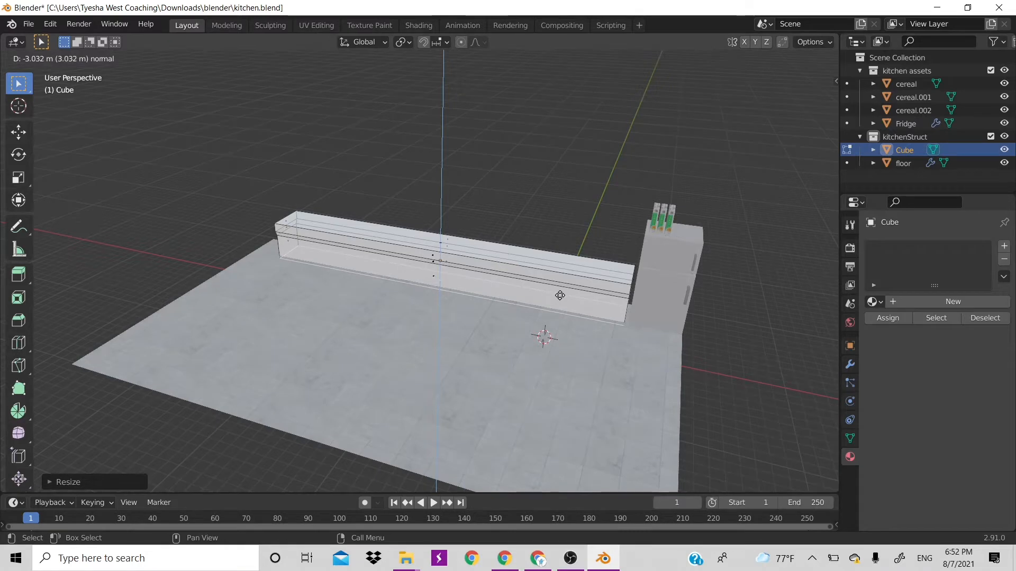
pyautogui.click(560, 295)
pyautogui.press('Tab')
pyautogui.scroll(3, 571, 277)
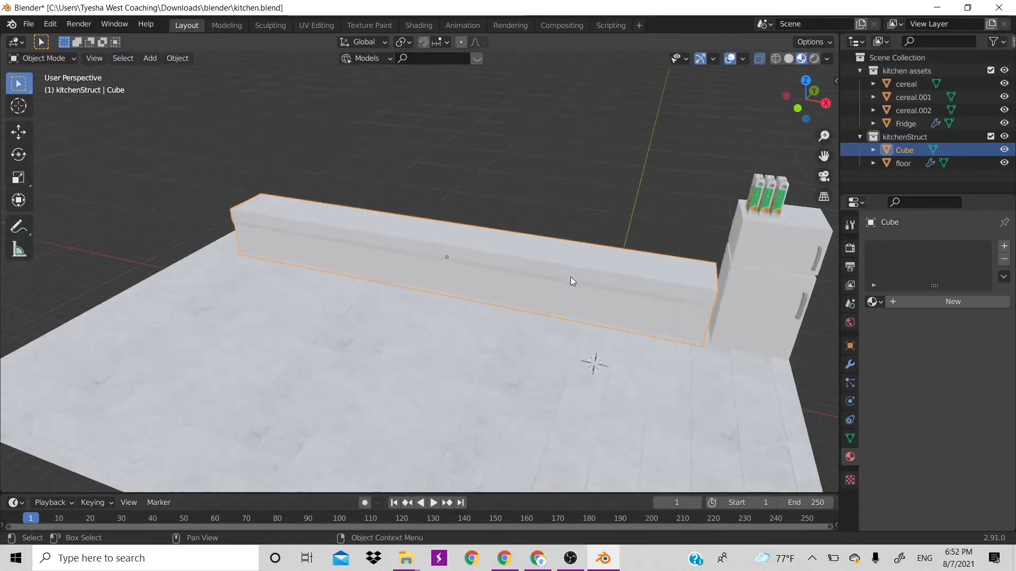
pyautogui.scroll(1, 570, 277)
pyautogui.scroll(2, 570, 277)
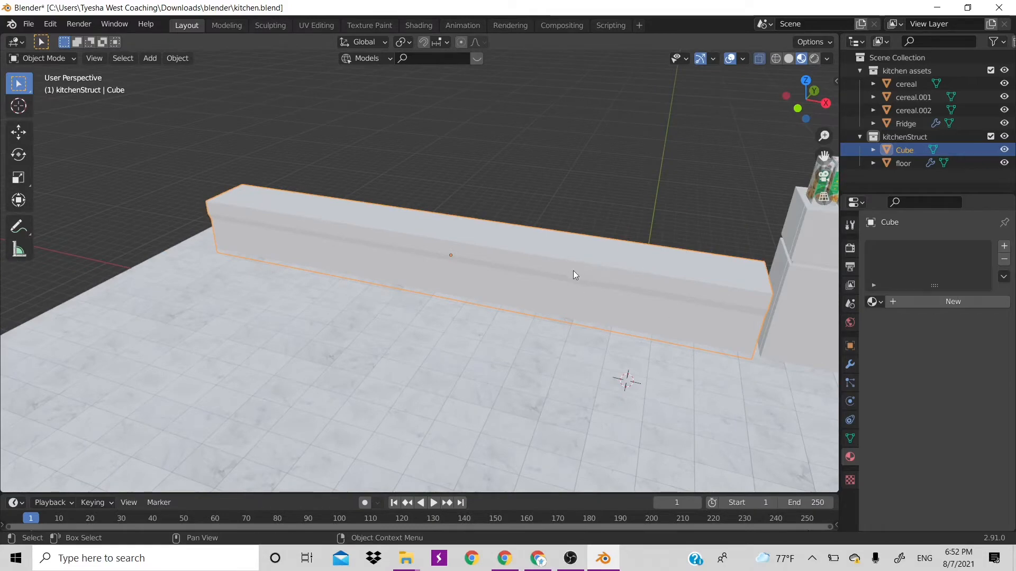
# - Reopen the counter for mesh editing with X-ray off and select the front and top faces of the countertop slab
pyautogui.press('Tab')
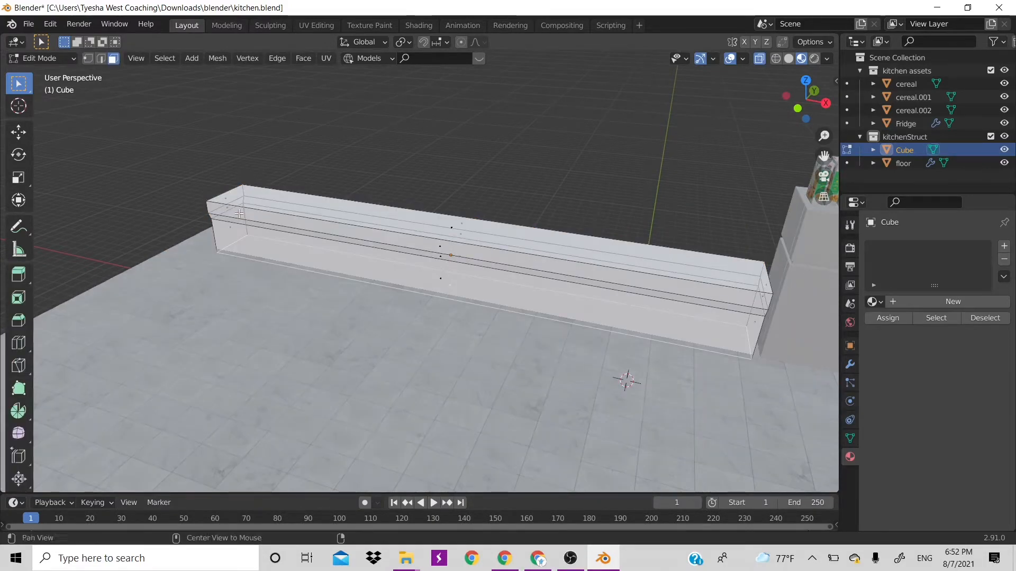
pyautogui.press('a')
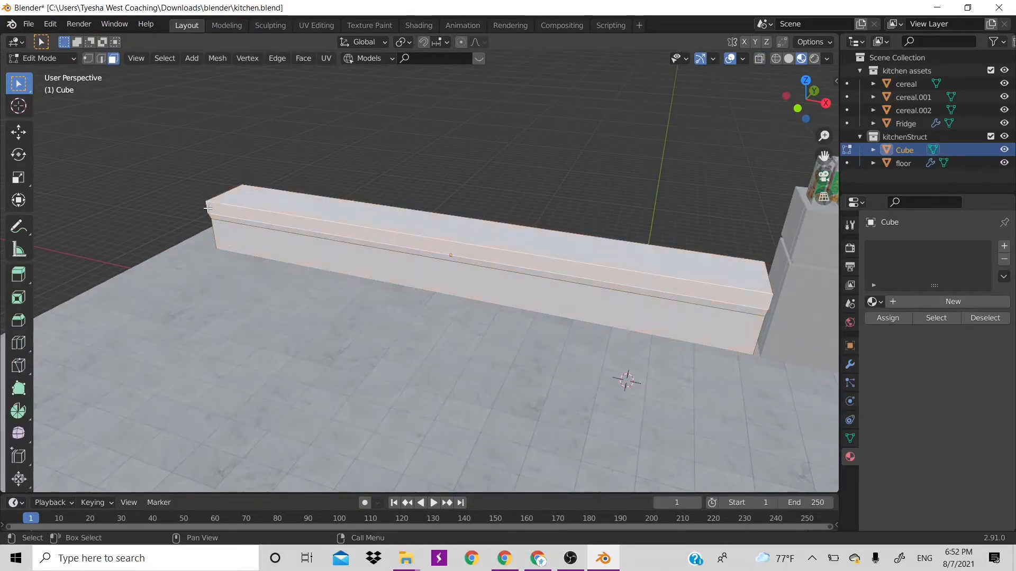
pyautogui.click(207, 208)
pyautogui.scroll(-2, 309, 238)
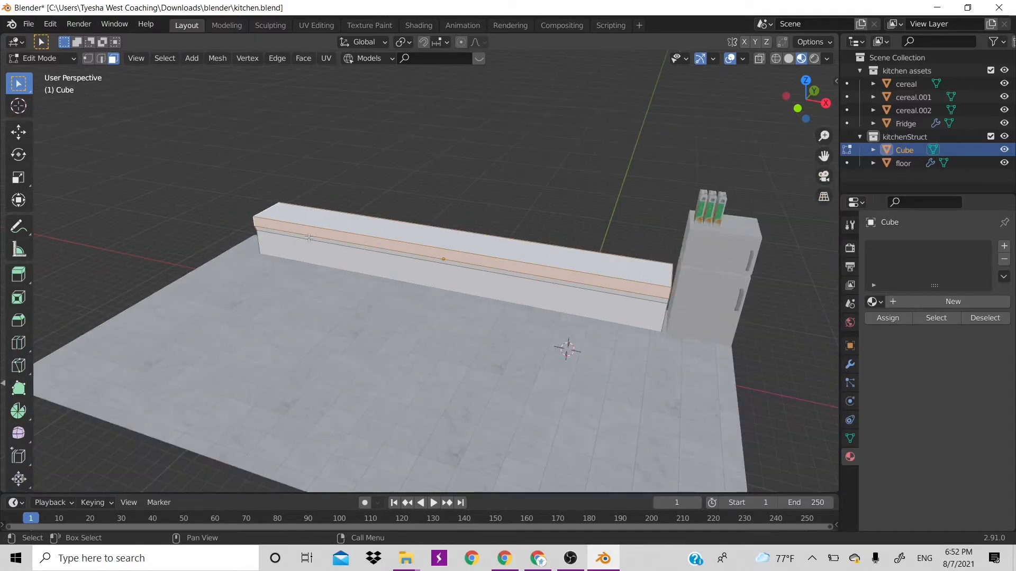
pyautogui.scroll(2, 308, 238)
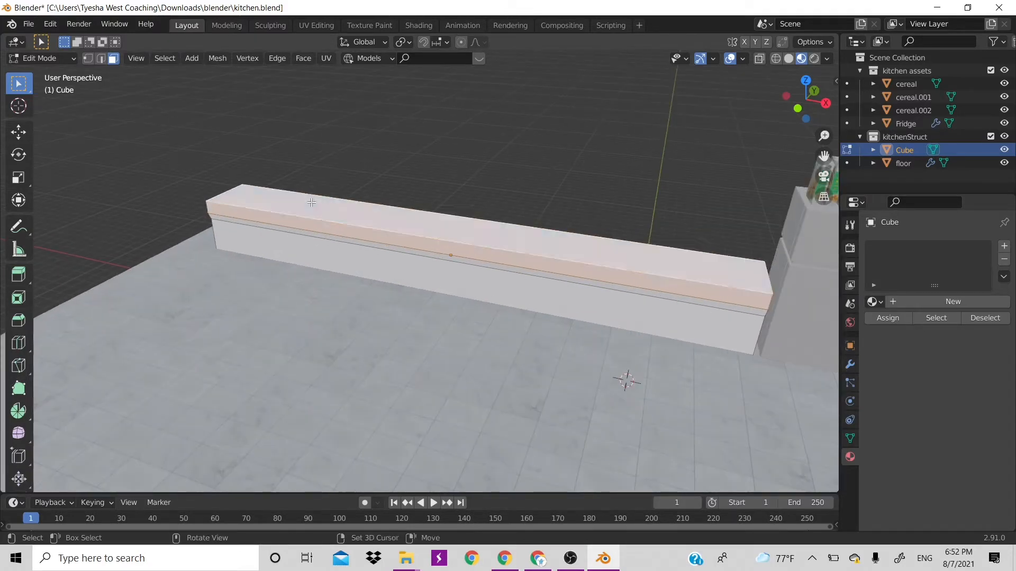
pyautogui.scroll(-2, 349, 241)
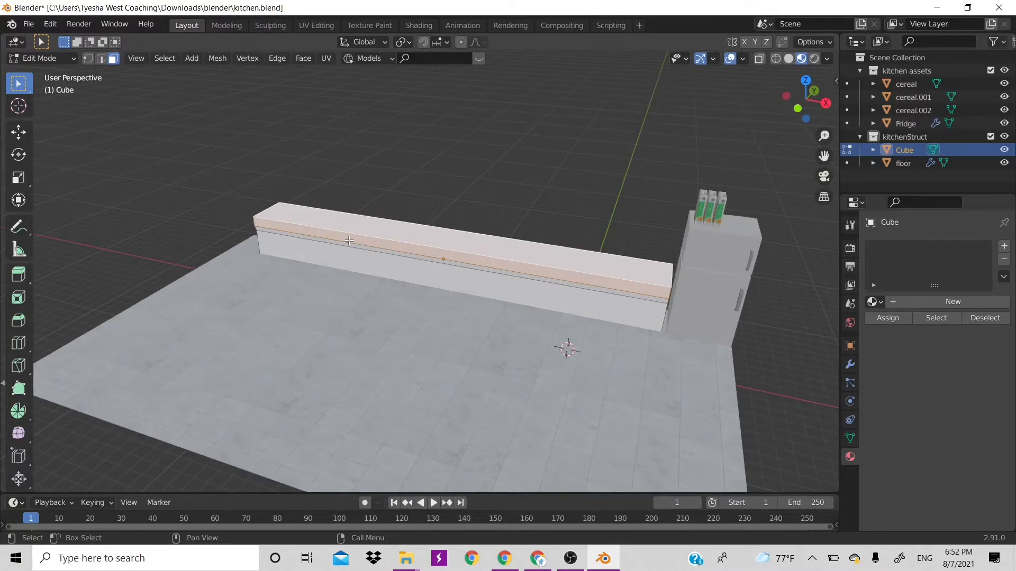
# - Add a new material named "counter top" to the counter and save the file
pyautogui.click(850, 438)
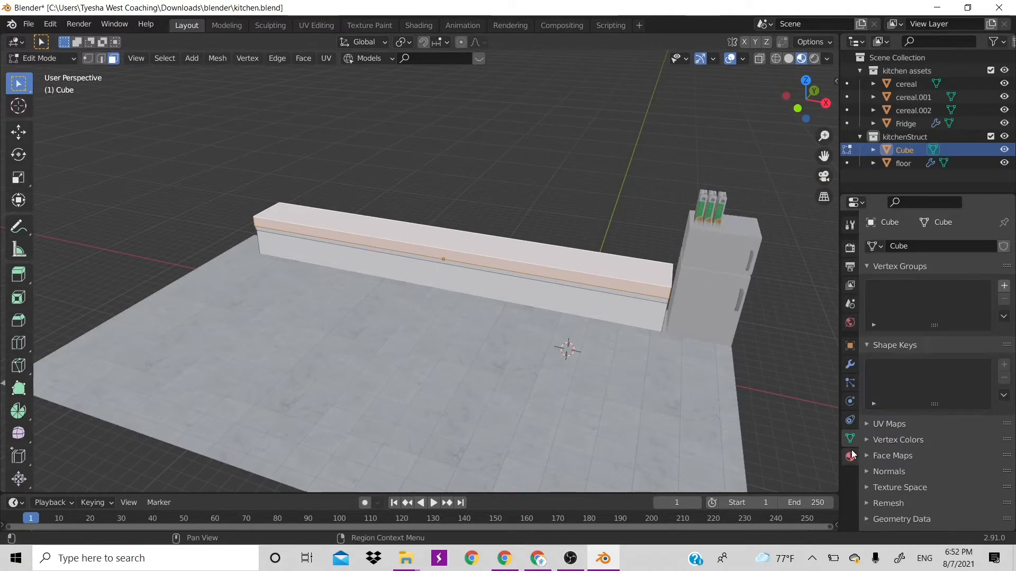
pyautogui.click(851, 456)
pyautogui.click(915, 303)
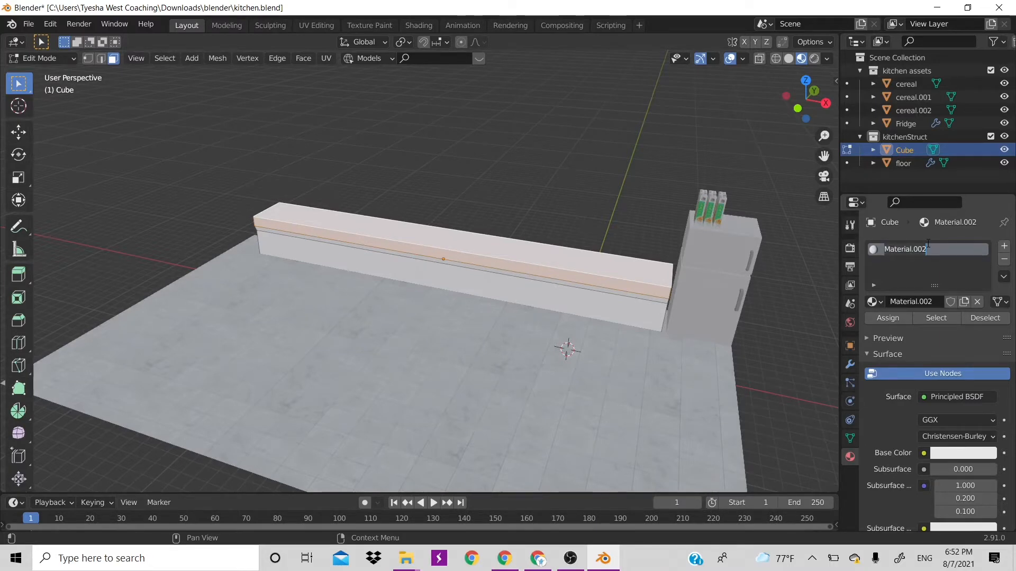
pyautogui.write('con')
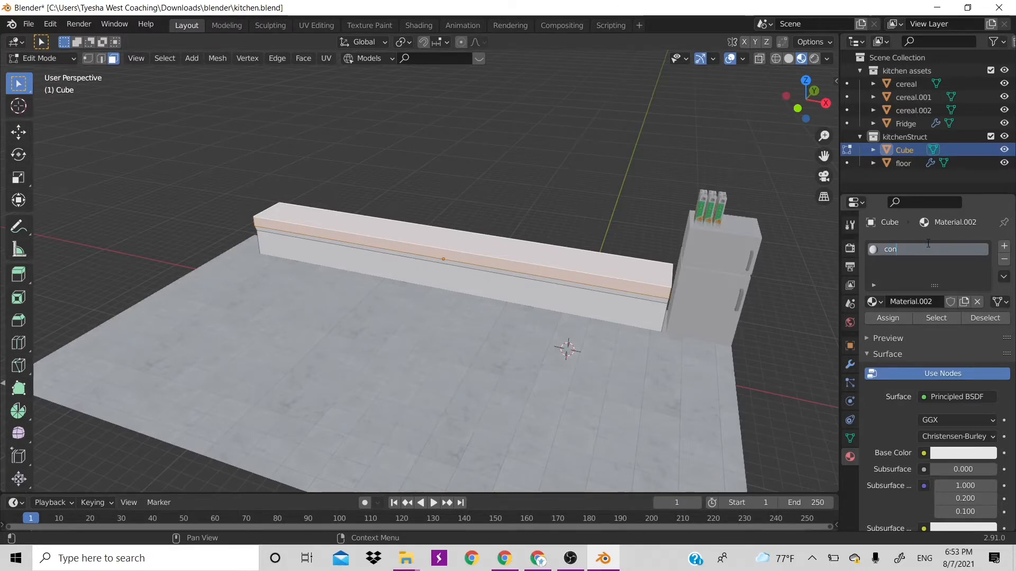
pyautogui.press('BackSpace')
pyautogui.write('unter top')
pyautogui.press('Return')
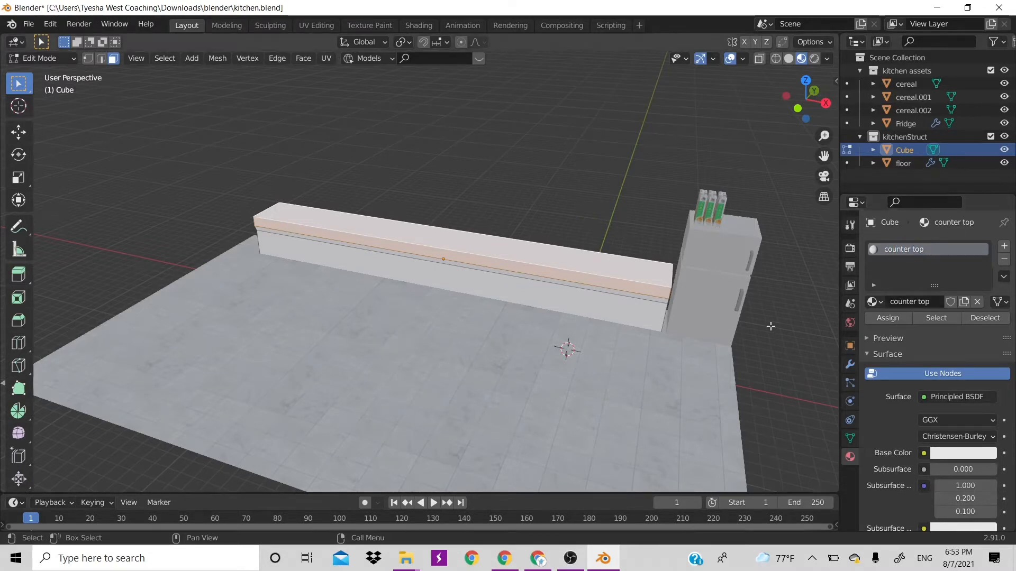
pyautogui.scroll(1, 625, 273)
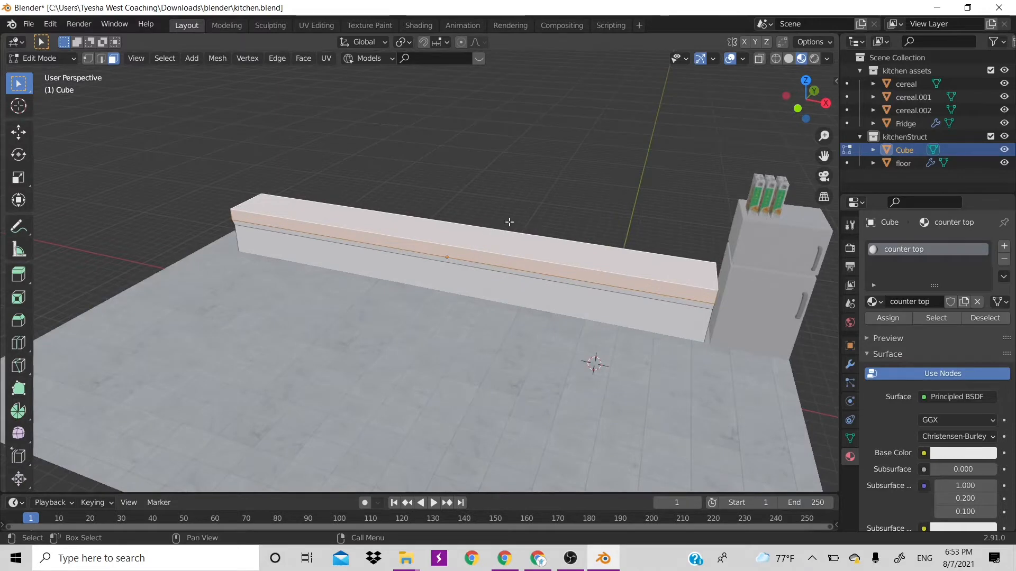
pyautogui.hotkey('ctrl', 's')
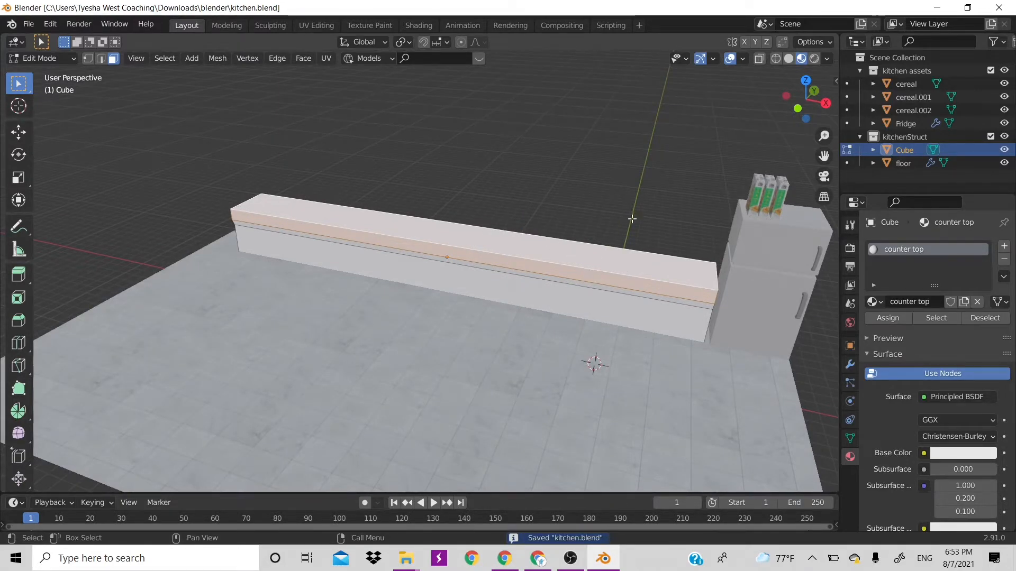
pyautogui.scroll(2, 826, 356)
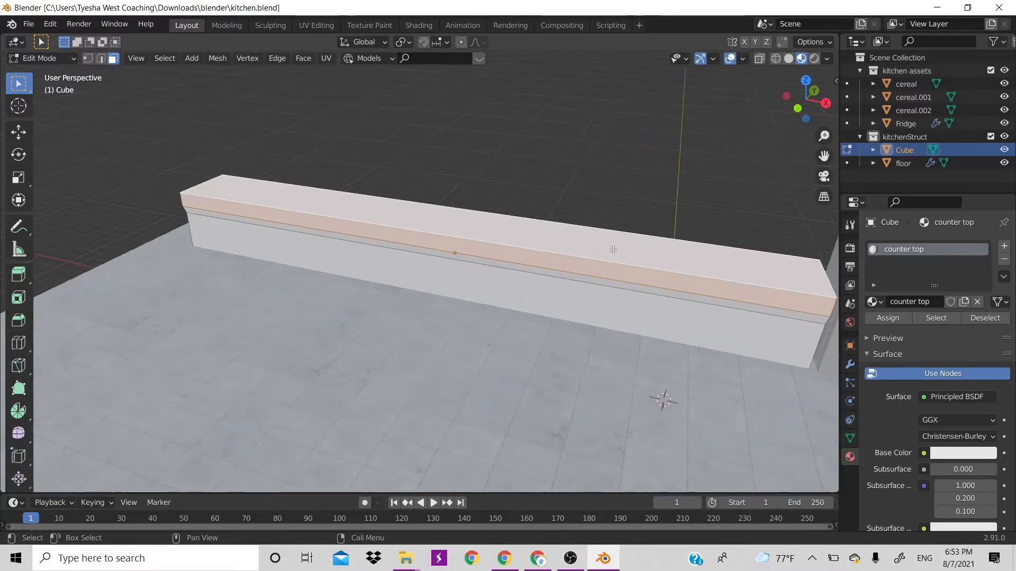
pyautogui.scroll(-9, 907, 406)
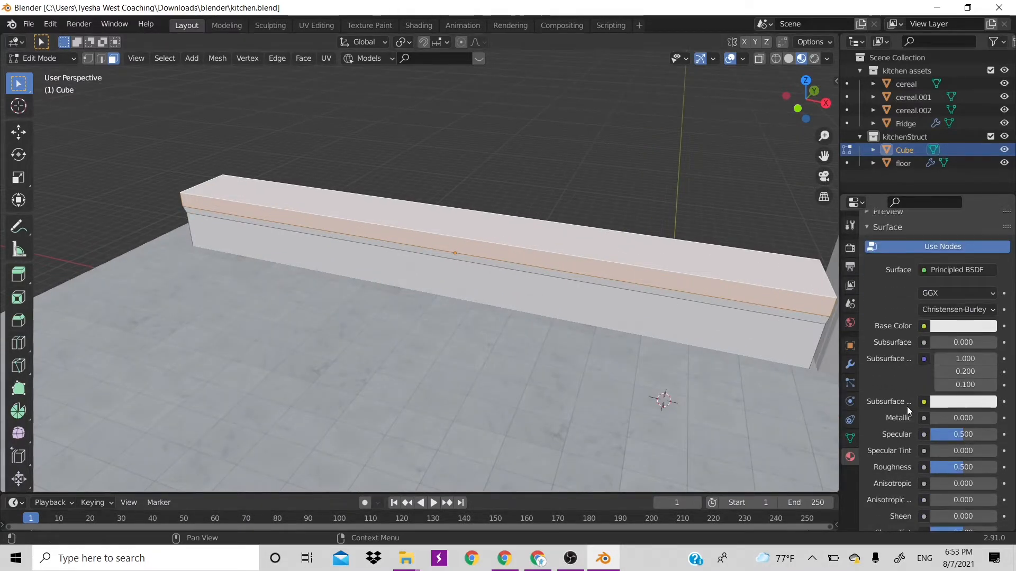
pyautogui.scroll(-5, 907, 407)
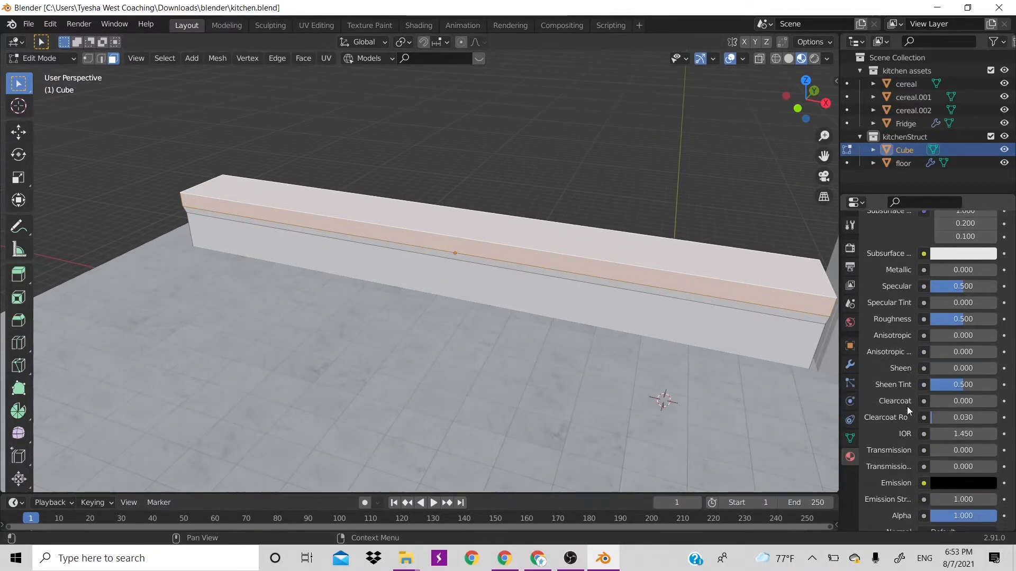
pyautogui.scroll(-2, 907, 407)
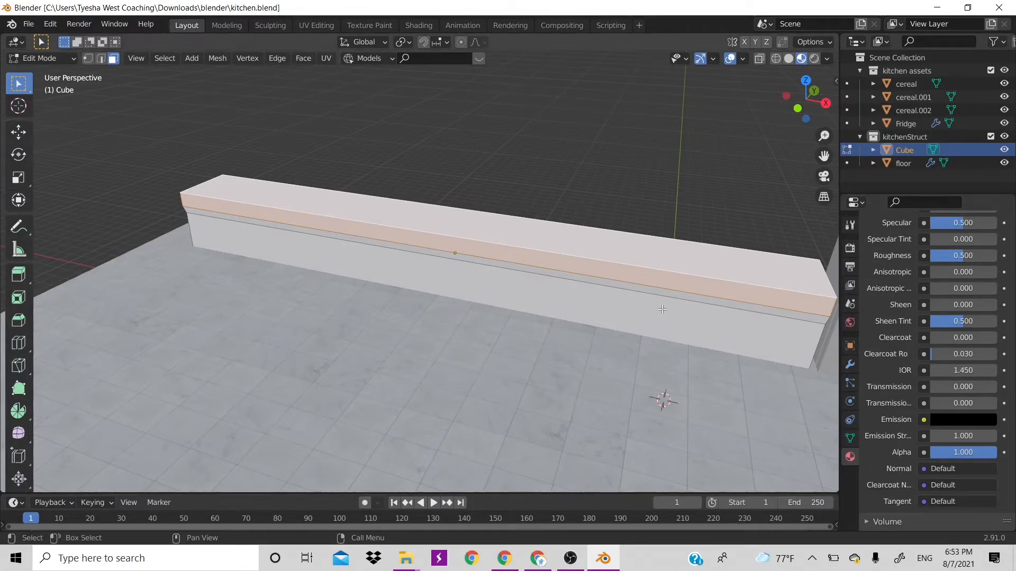
# - Switch to Chrome and search Google for "counter texture"
pyautogui.click(538, 559)
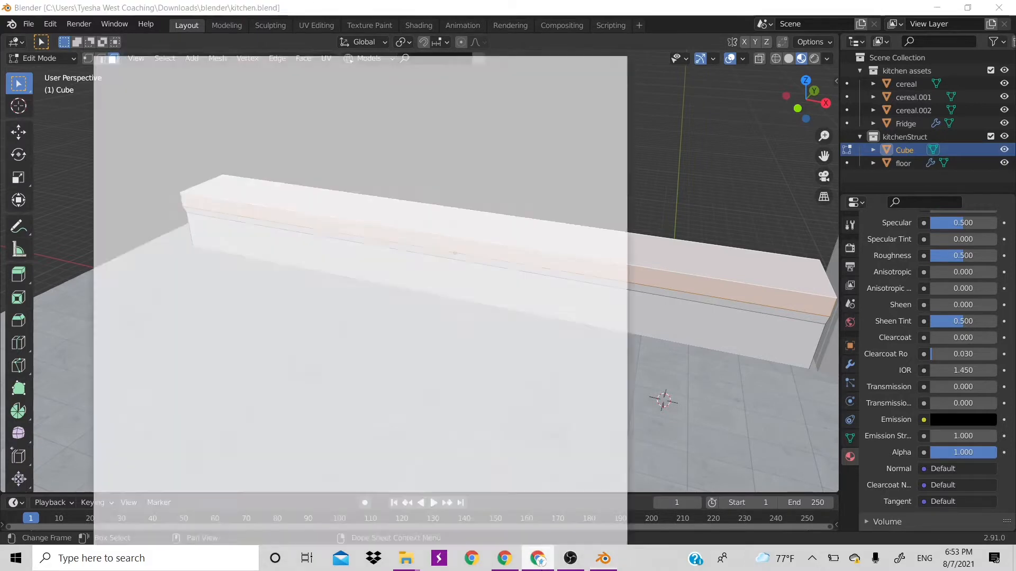
pyautogui.click(437, 31)
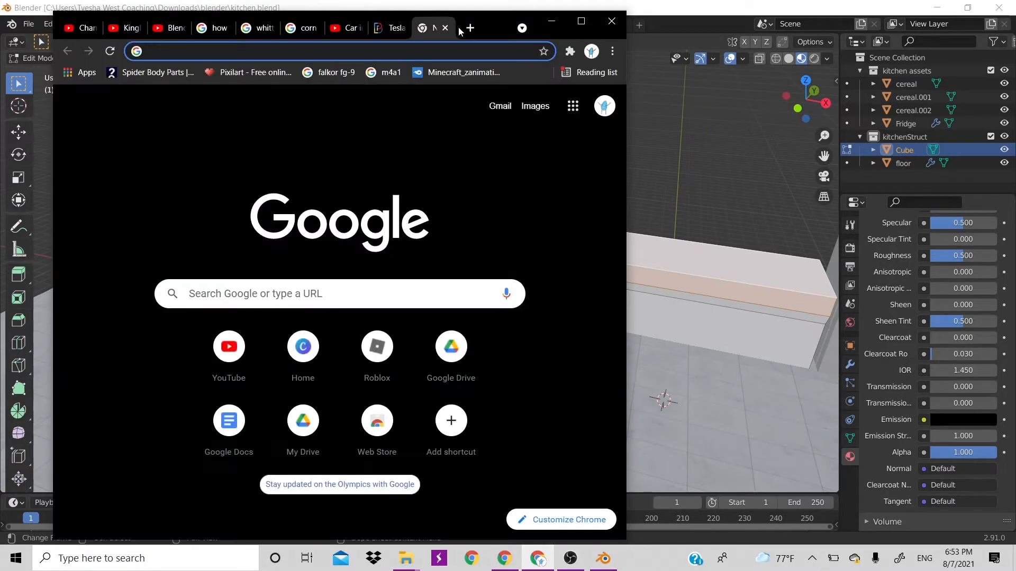
pyautogui.write('coun')
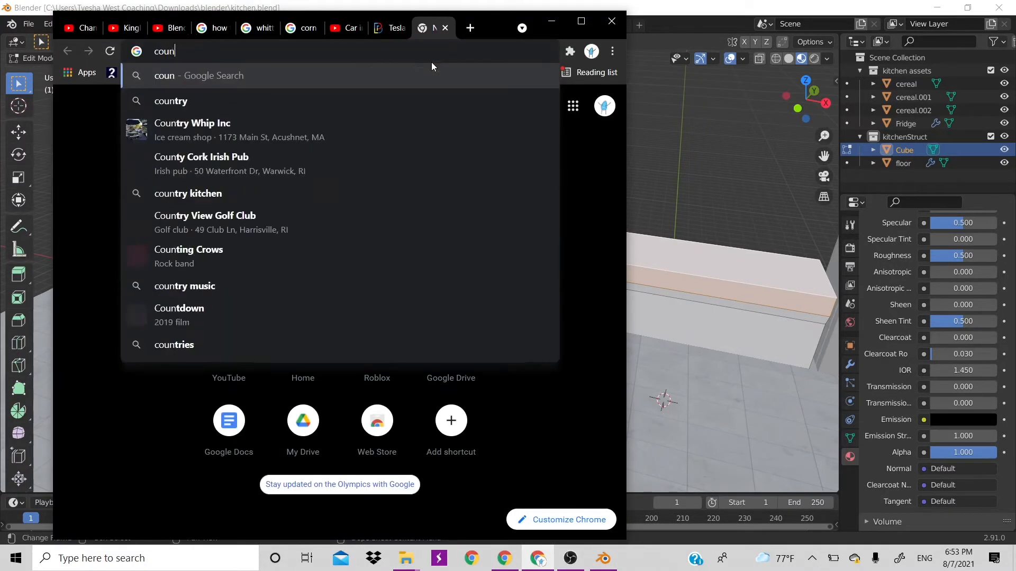
pyautogui.write('ter texture')
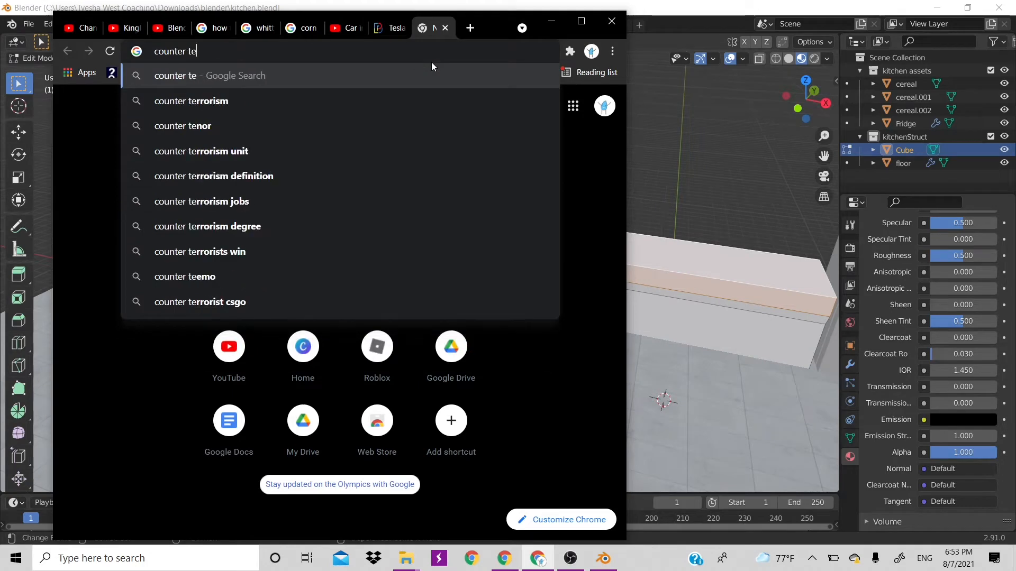
pyautogui.press('Return')
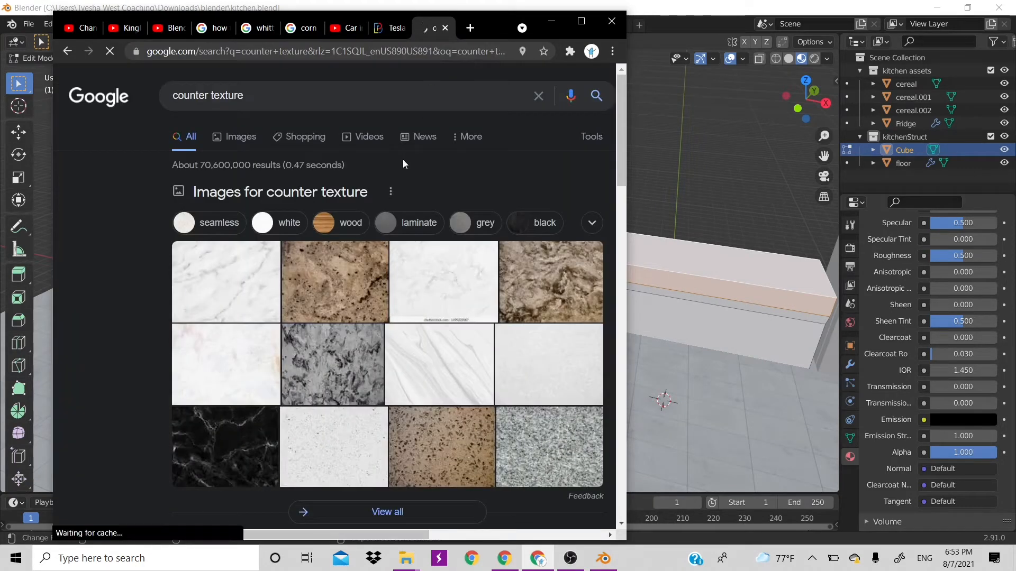
# - Browse the counter texture images, starting from the 123RF white marble, and open the iStock "Marble Countertop" image preview
pyautogui.scroll(-1, 331, 327)
pyautogui.scroll(-1, 331, 327)
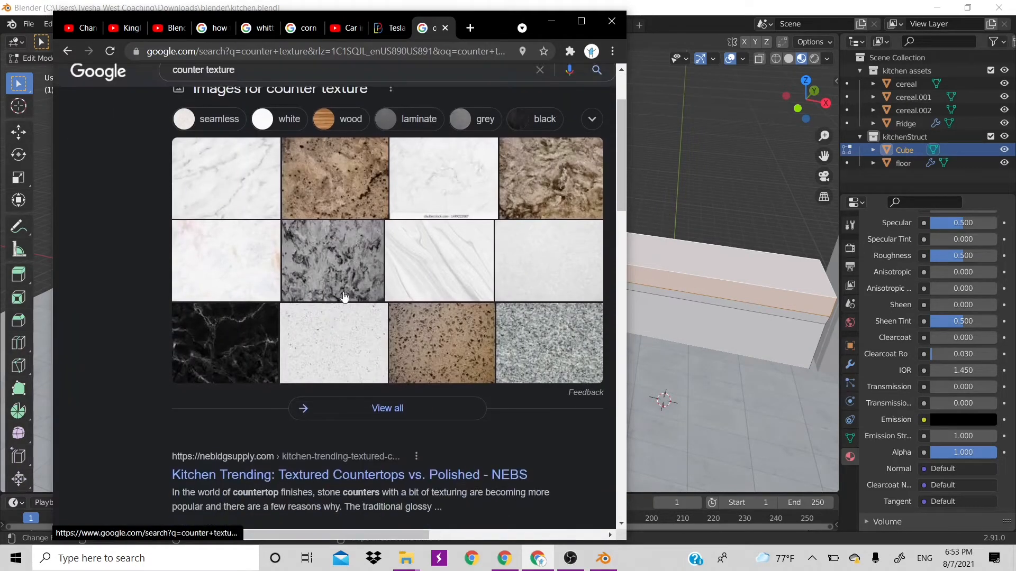
pyautogui.scroll(1, 431, 300)
pyautogui.scroll(1, 431, 300)
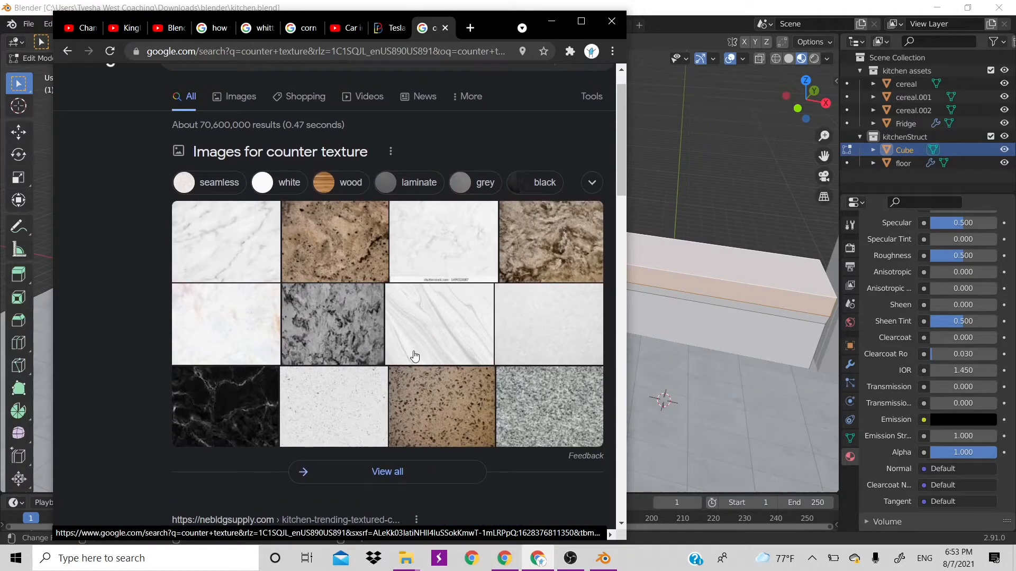
pyautogui.click(217, 314)
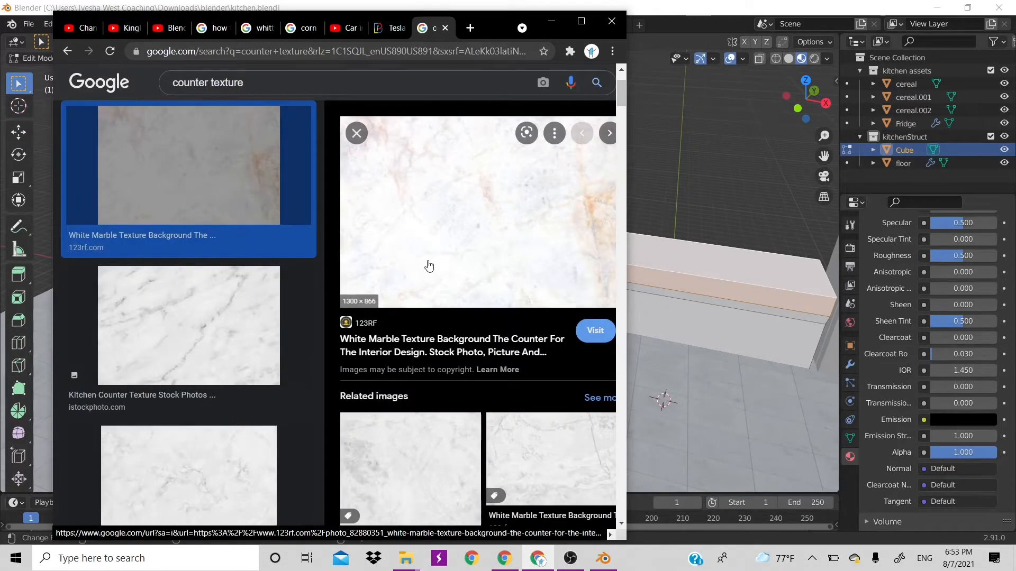
pyautogui.scroll(-3, 421, 418)
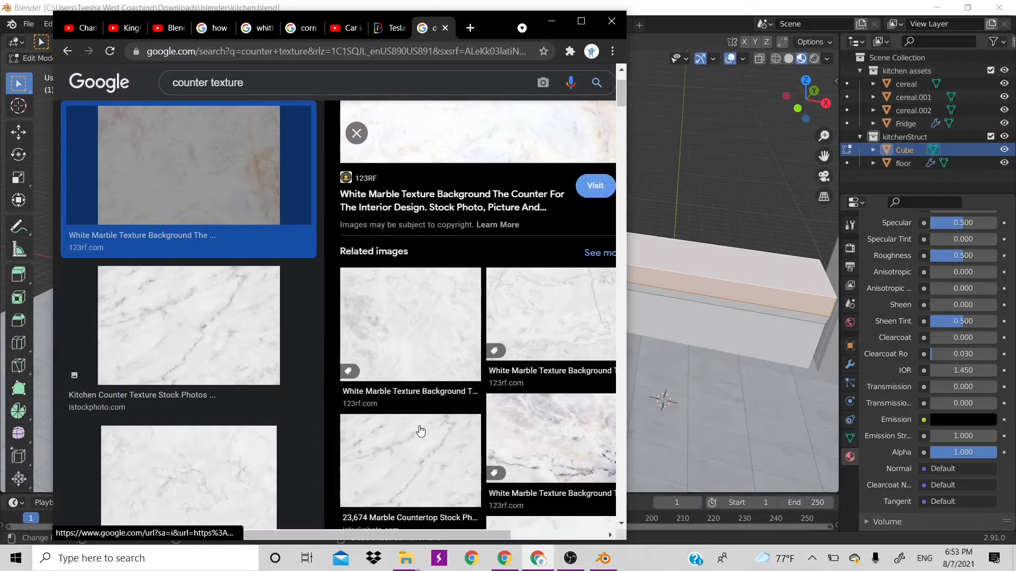
pyautogui.scroll(-3, 421, 431)
pyautogui.click(413, 317)
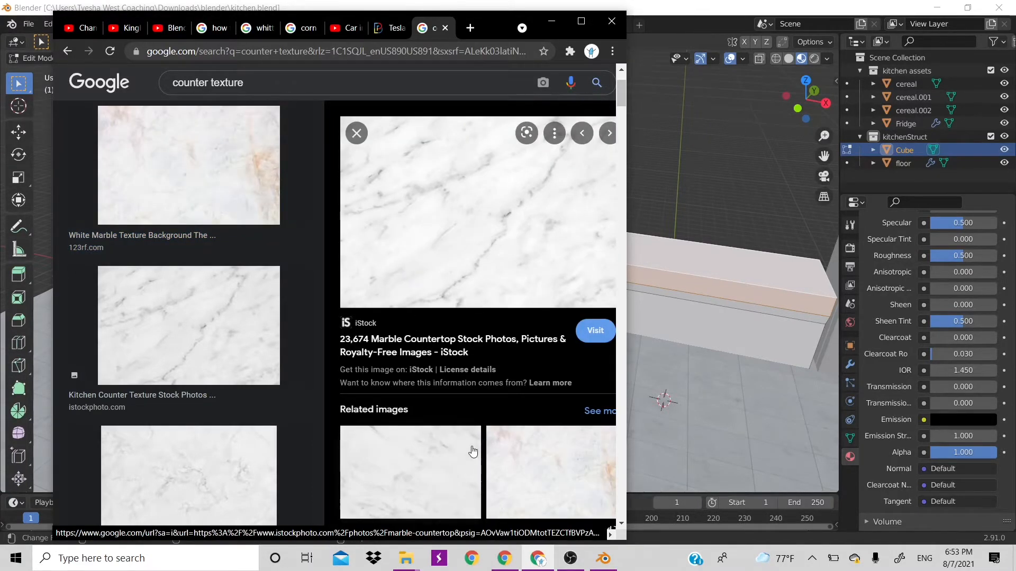
pyautogui.scroll(-4, 475, 331)
pyautogui.scroll(-5, 474, 331)
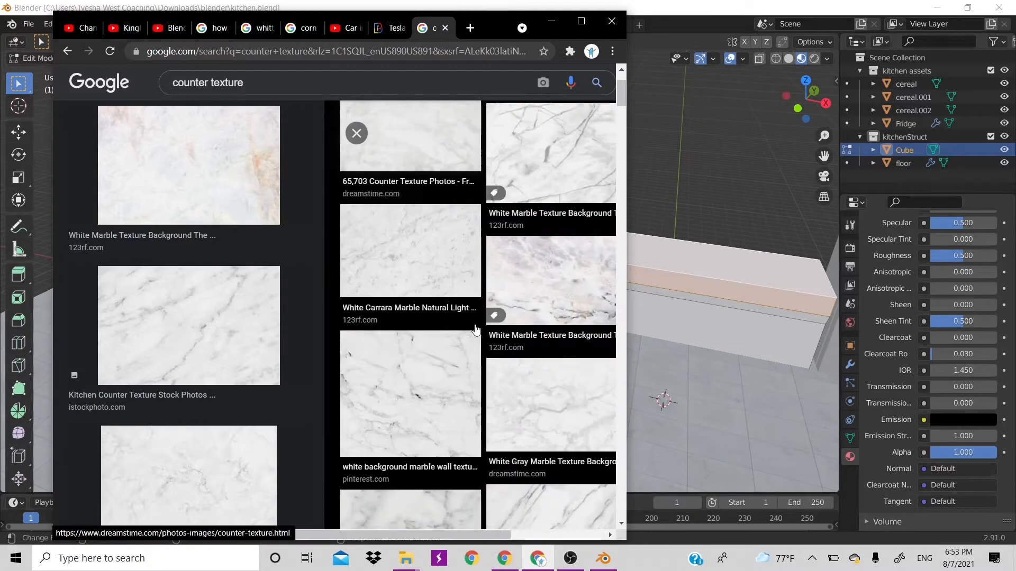
pyautogui.scroll(4, 475, 330)
pyautogui.scroll(5, 475, 330)
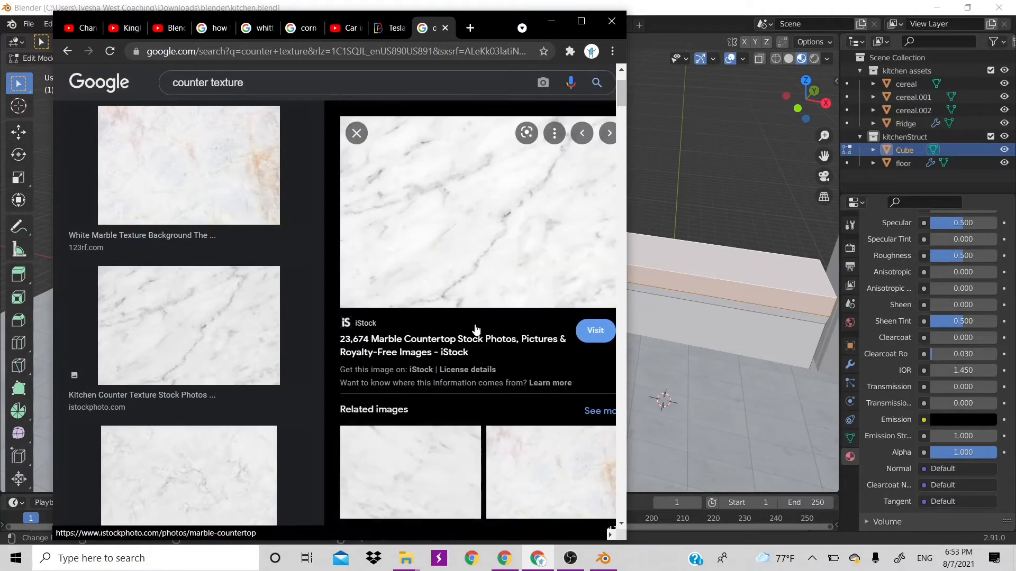
# - Save the iStock marble image to Downloads as counterTop in JPEG format and return to Blender
pyautogui.rightClick(478, 295)
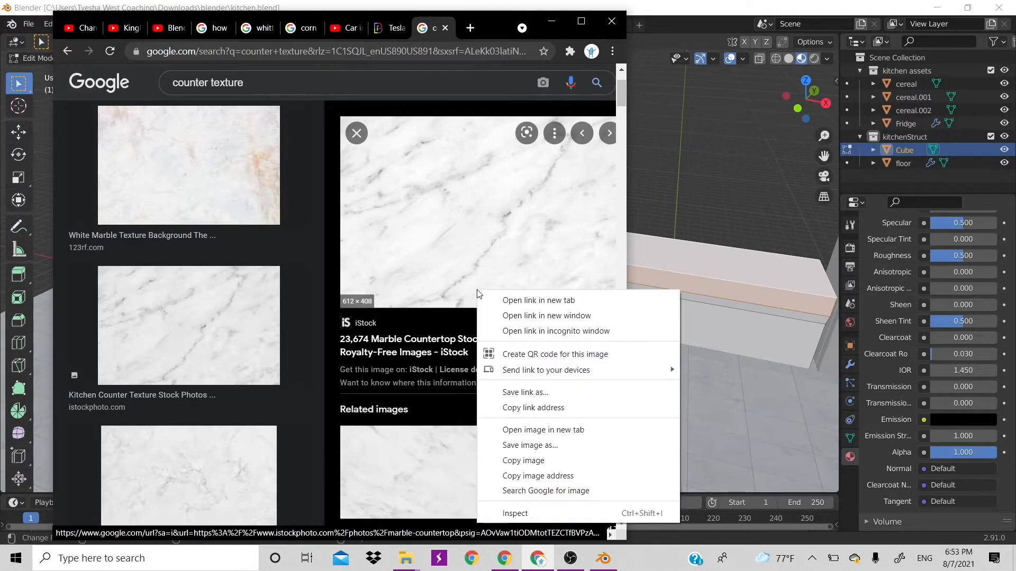
pyautogui.click(549, 446)
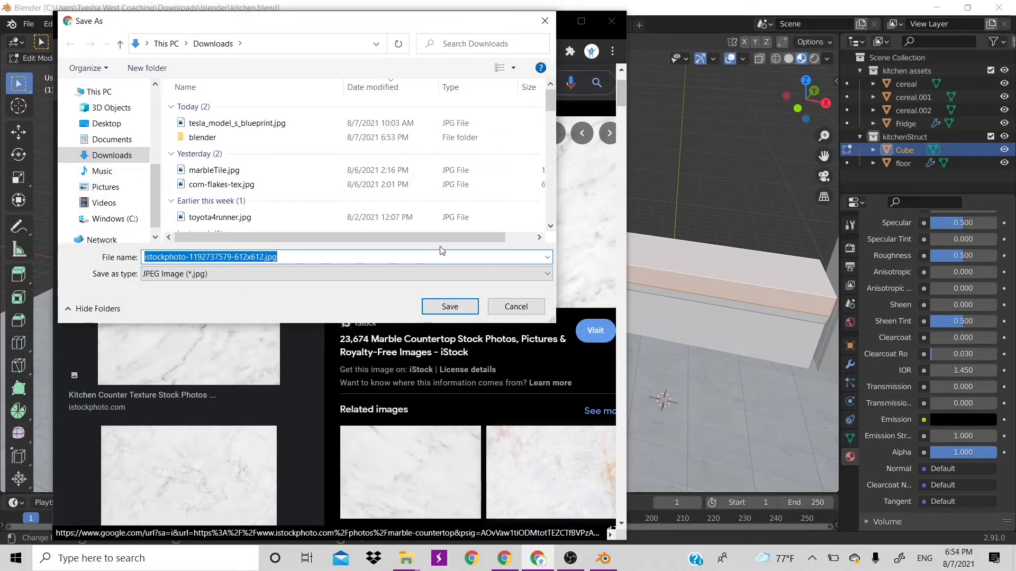
pyautogui.write('counter')
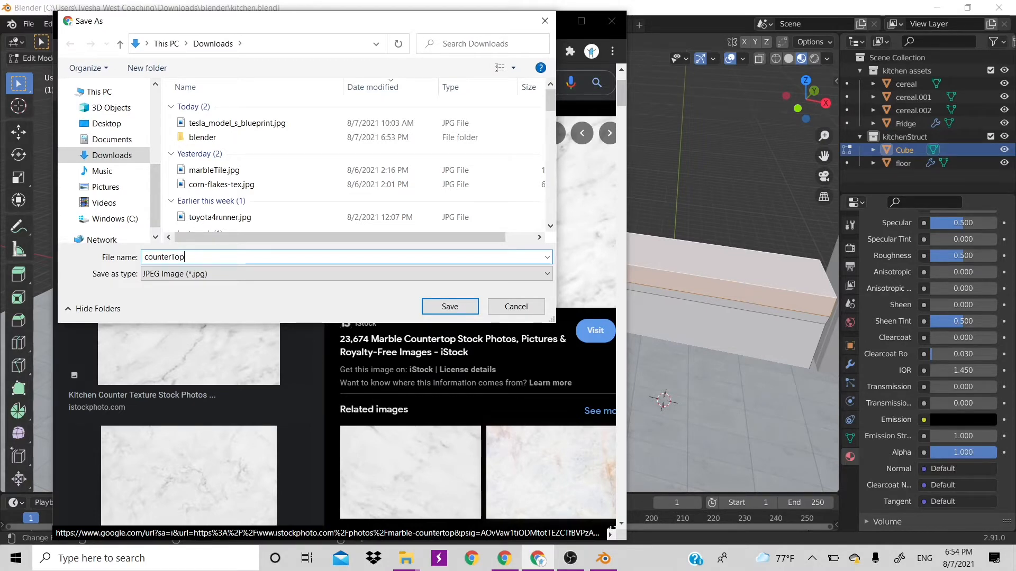
pyautogui.write('Top')
pyautogui.press('Return')
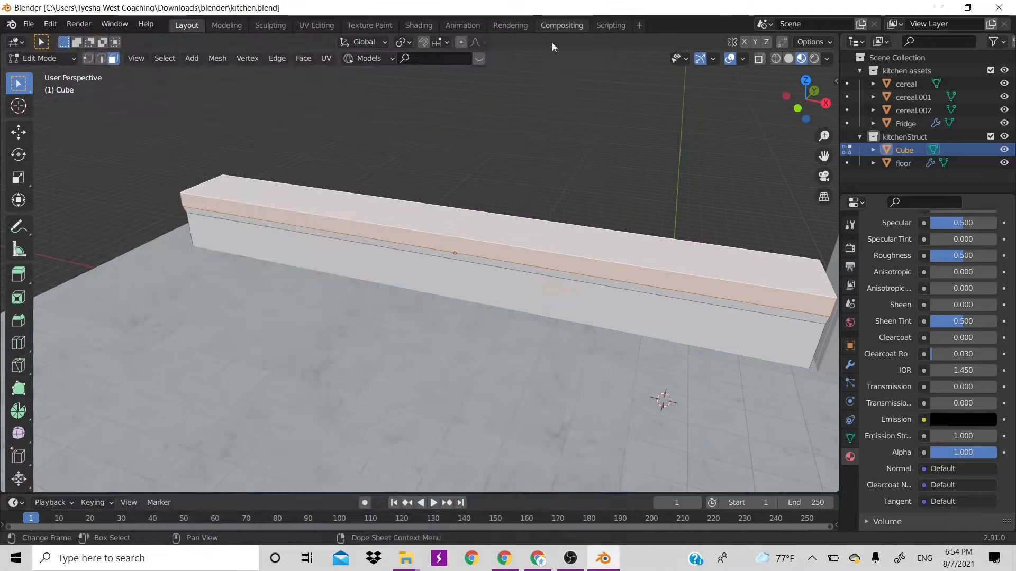
pyautogui.click(552, 21)
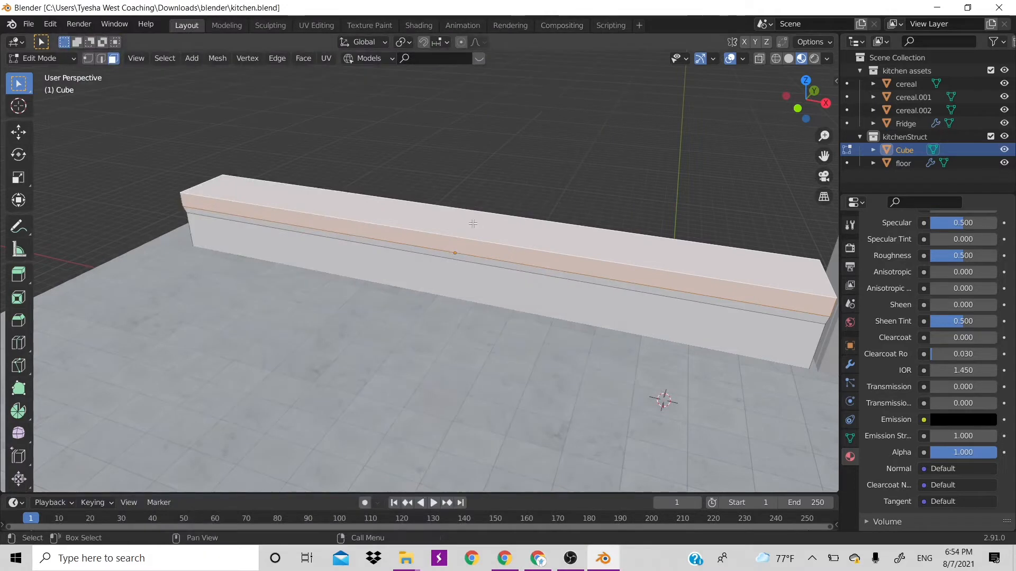
# - With X-ray on, select the counter's end away from the fridge, move it along X to leave a short block, and return to Object Mode
pyautogui.hotkey('alt', 'z')
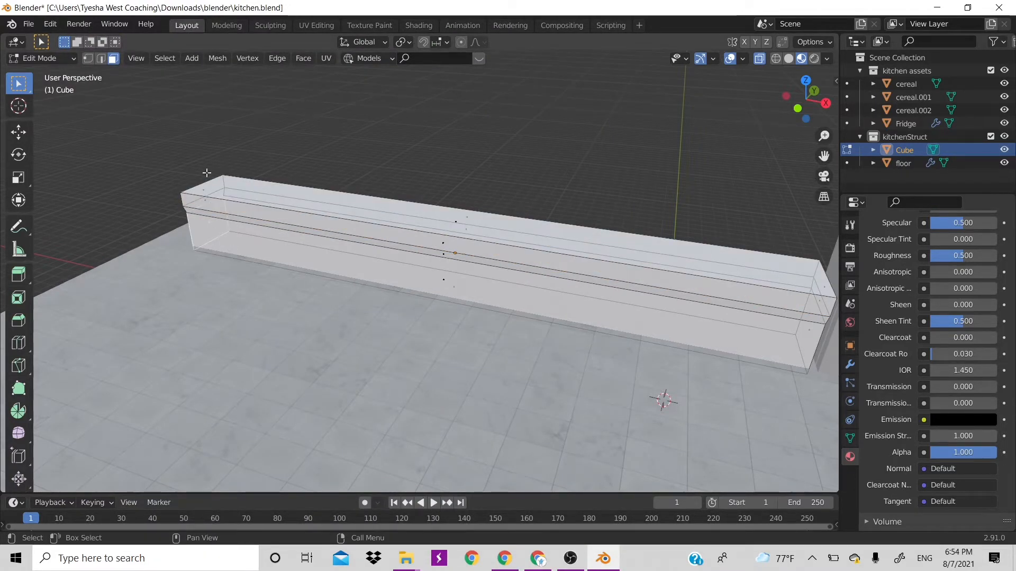
pyautogui.keyDown('shift'); pyautogui.click(207, 201); pyautogui.keyUp('shift')
pyautogui.press('g')
pyautogui.press('x')
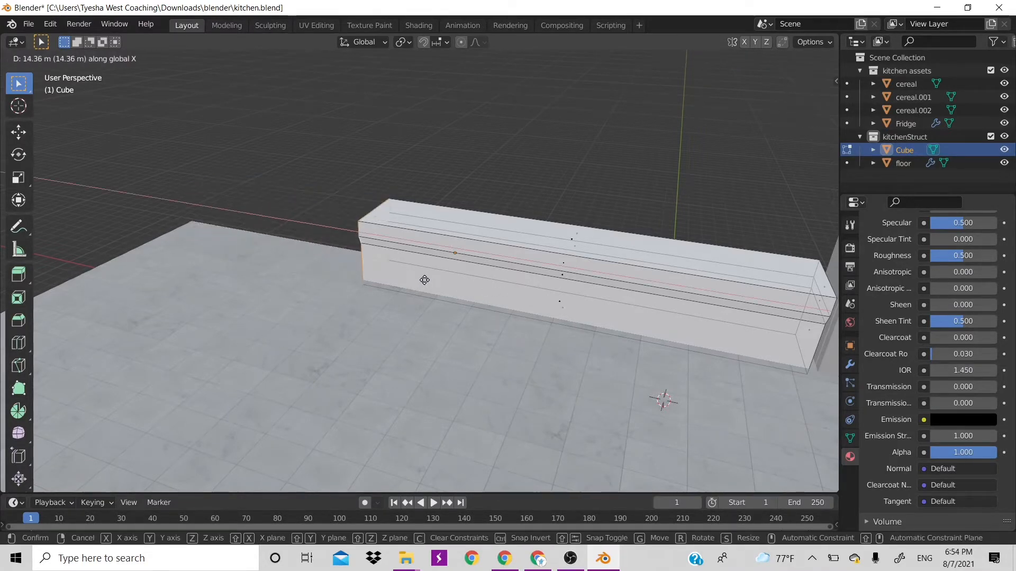
pyautogui.click(733, 334)
pyautogui.press('Tab')
# - Reopen the shortened counter for mesh editing, turn X-ray off, select its top face, and save the file
pyautogui.scroll(-2, 580, 326)
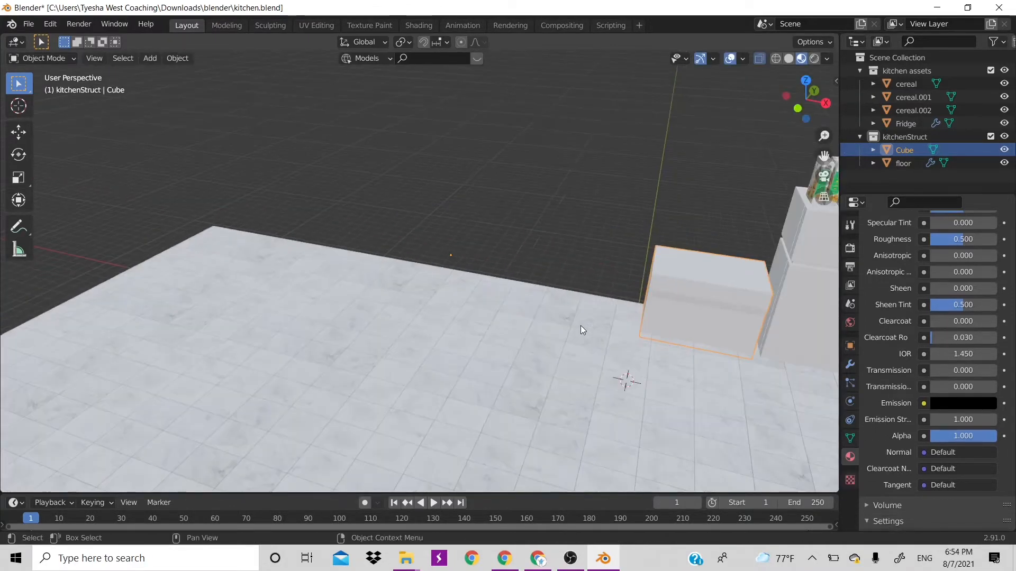
pyautogui.scroll(-2, 580, 325)
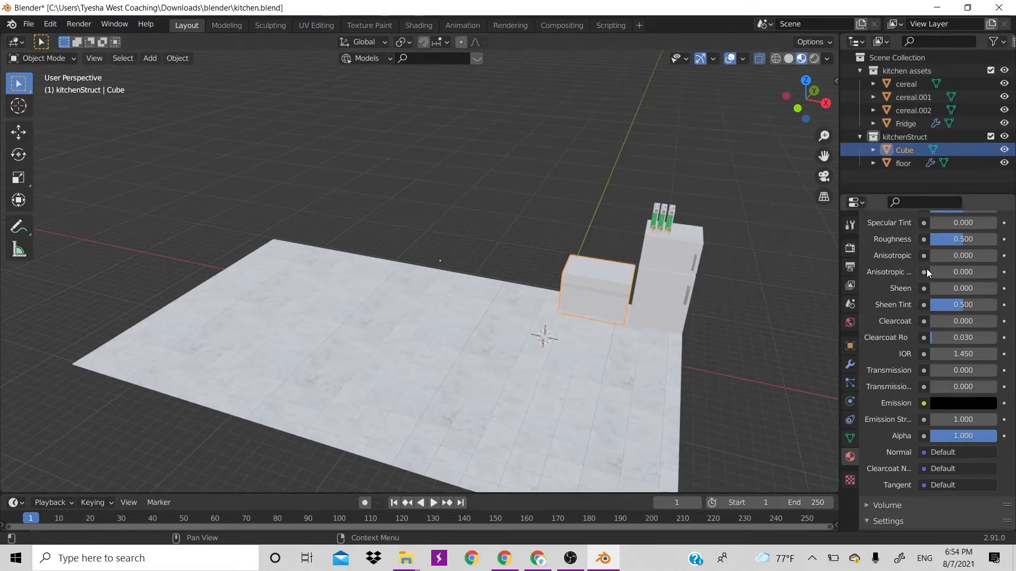
pyautogui.scroll(12, 850, 372)
pyautogui.click(849, 368)
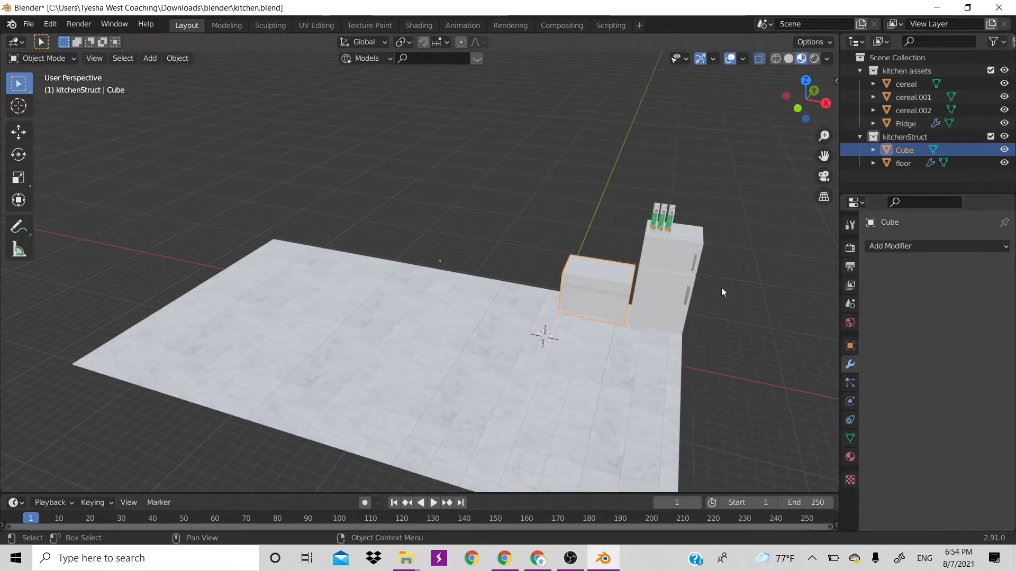
pyautogui.scroll(4, 650, 253)
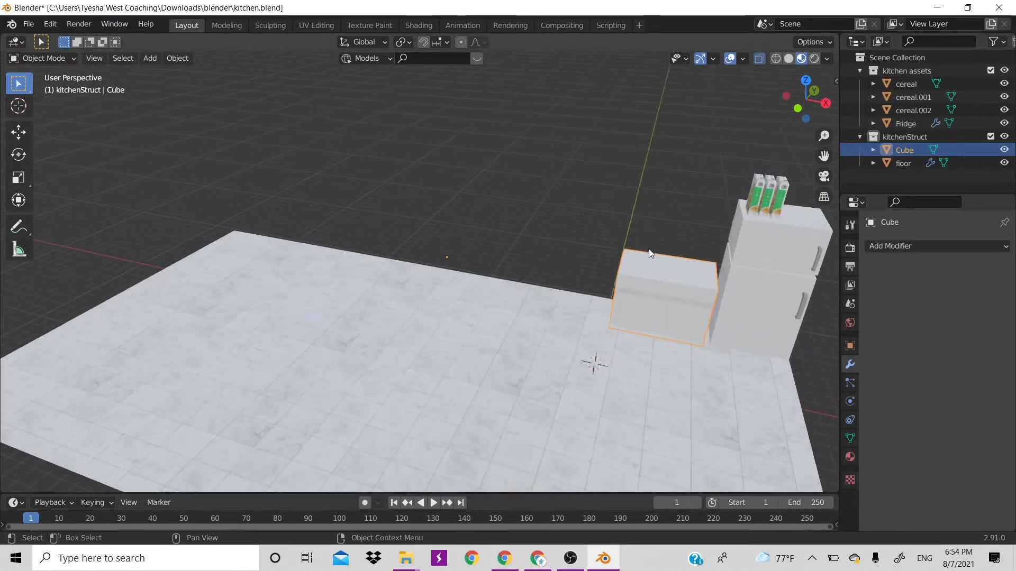
pyautogui.keyDown('shift'); pyautogui.moveTo(718, 271); pyautogui.dragTo(437, 303, button='middle'); pyautogui.keyUp('shift')
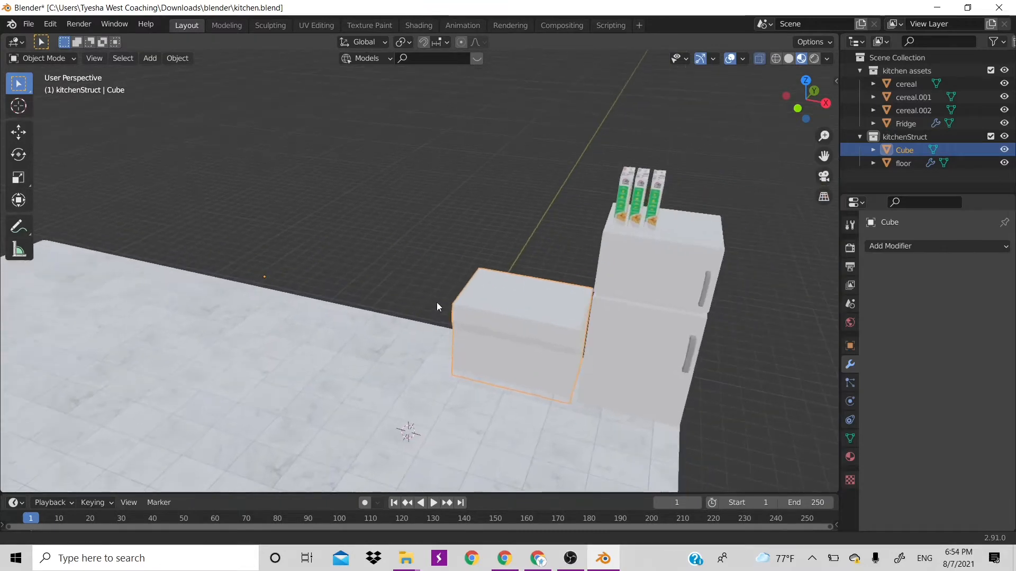
pyautogui.scroll(2, 693, 280)
pyautogui.keyDown('shift'); pyautogui.moveTo(525, 275); pyautogui.dragTo(420, 243, button='middle'); pyautogui.keyUp('shift')
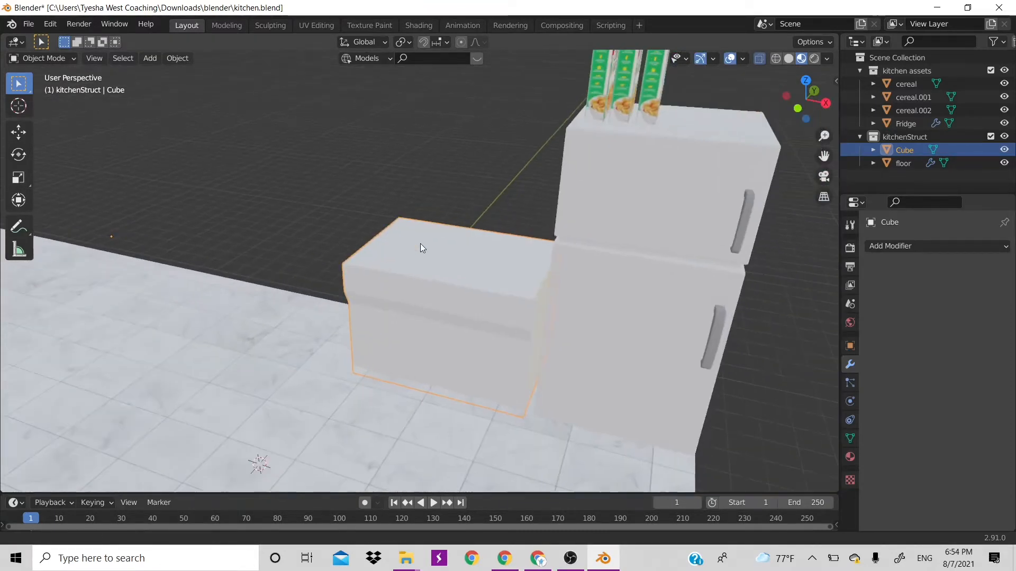
pyautogui.scroll(2, 435, 240)
pyautogui.press('Tab')
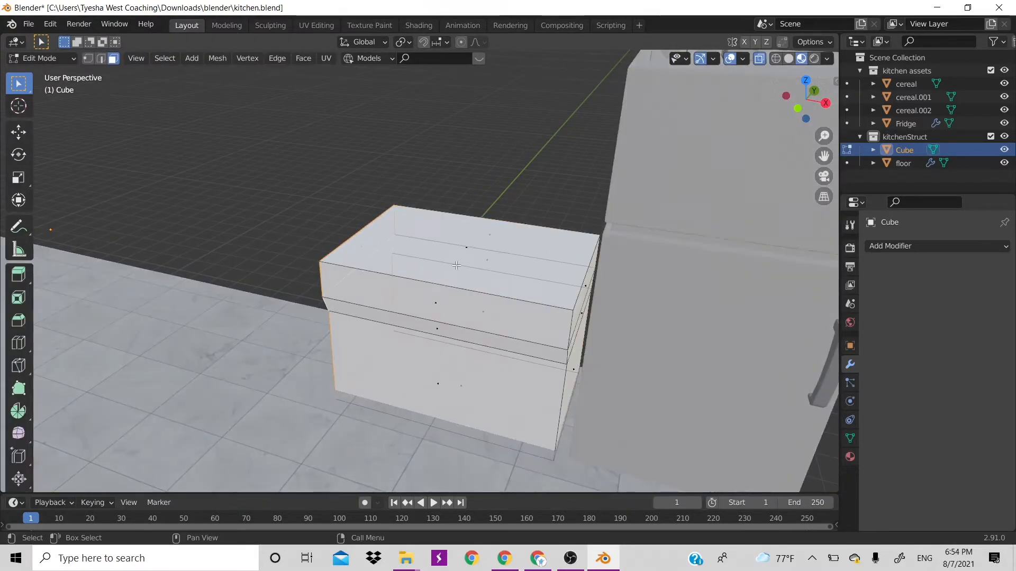
pyautogui.hotkey('alt', 'z')
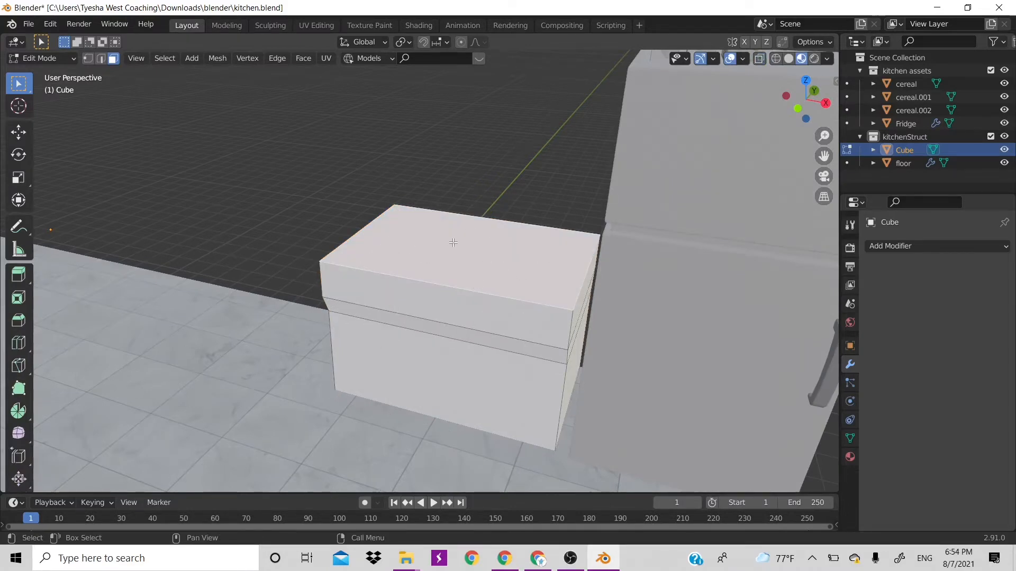
pyautogui.hotkey('ctrl', 's')
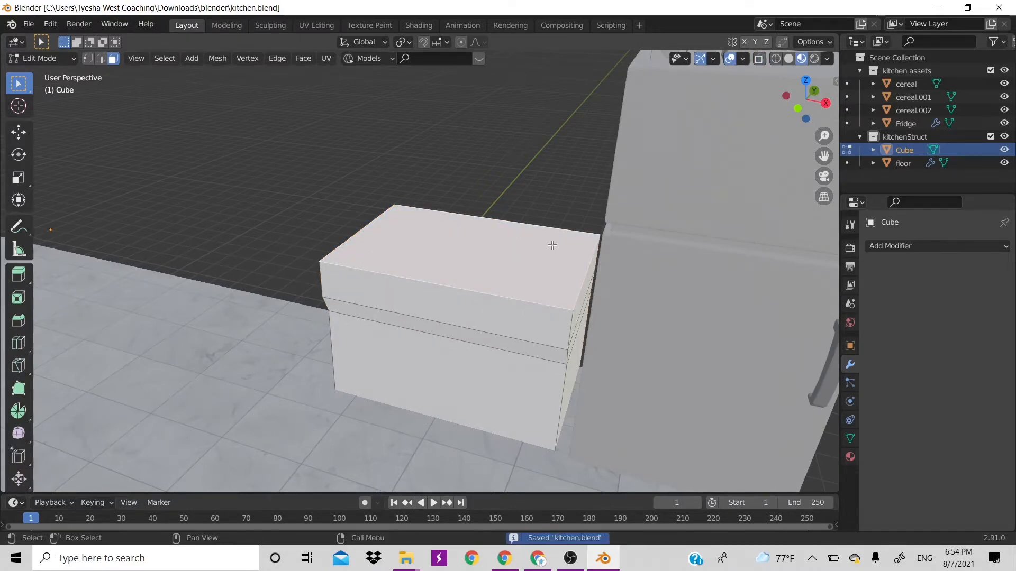
# - Switch to the Shading workspace and select the top face and surrounding side faces of the countertop slab
pyautogui.click(417, 25)
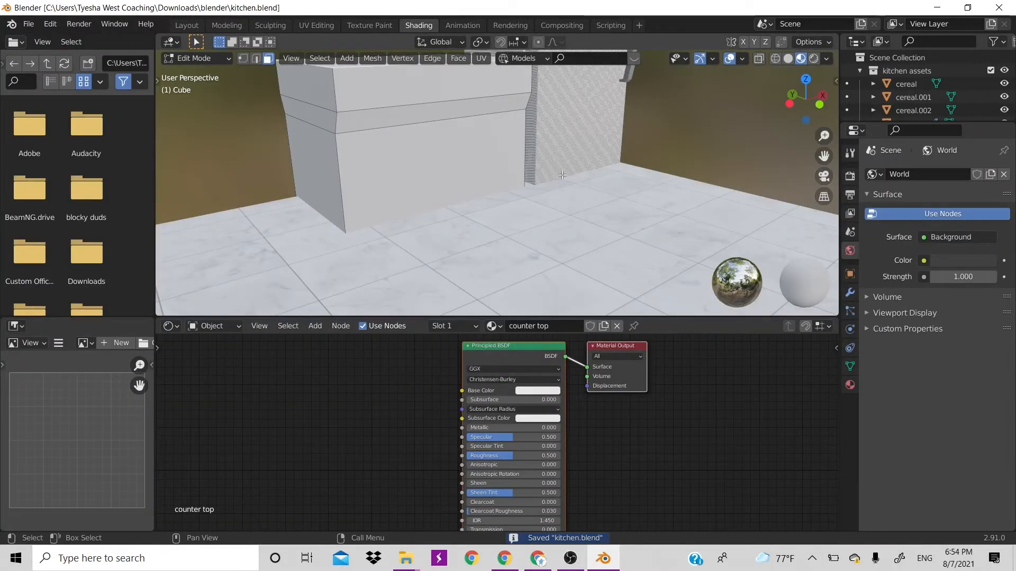
pyautogui.keyDown('shift'); pyautogui.moveTo(563, 175); pyautogui.dragTo(586, 238, button='middle'); pyautogui.keyUp('shift')
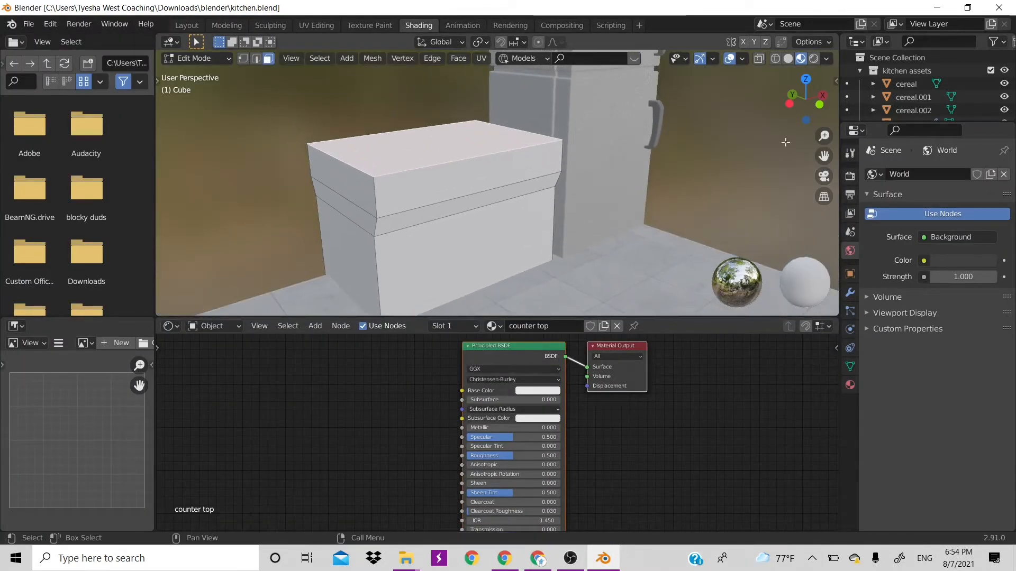
pyautogui.moveTo(803, 109); pyautogui.dragTo(815, 133)
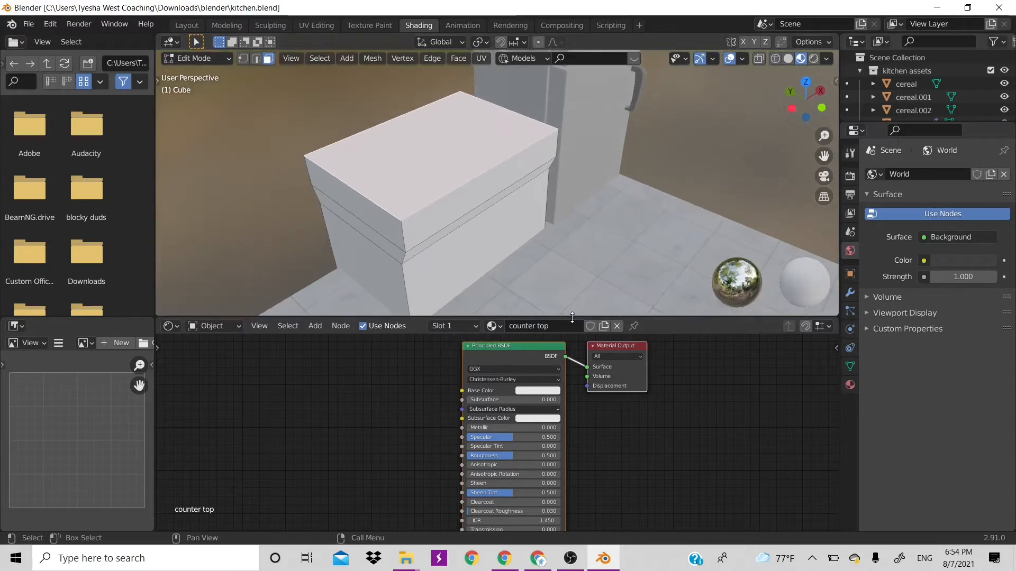
pyautogui.keyDown('alt'); pyautogui.click(404, 212); pyautogui.keyUp('alt')
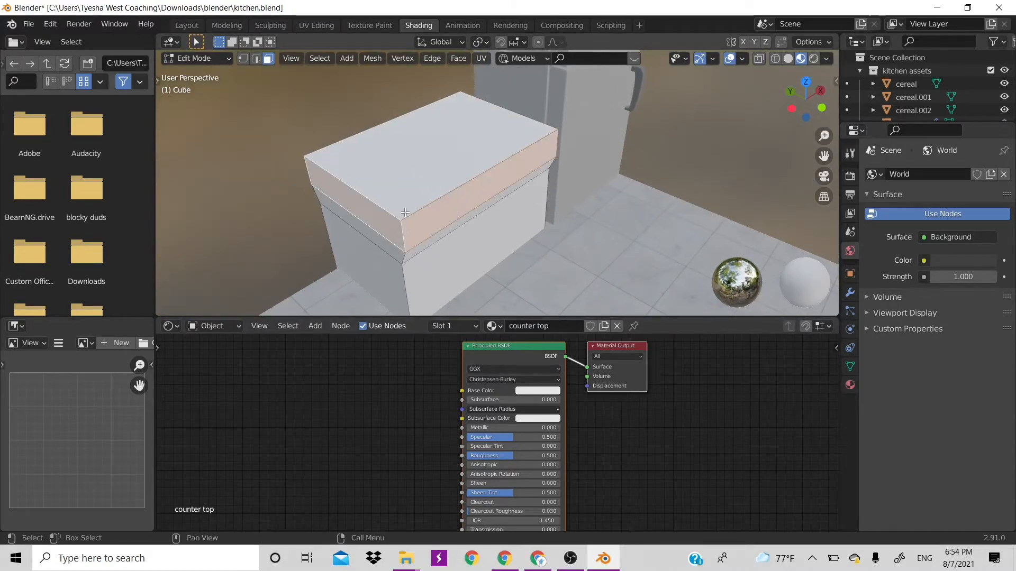
pyautogui.click(406, 186)
pyautogui.keyDown('alt'); pyautogui.keyDown('shift'); pyautogui.click(402, 228); pyautogui.keyUp('shift'); pyautogui.keyUp('alt')
pyautogui.keyDown('shift'); pyautogui.click(409, 192); pyautogui.keyUp('shift')
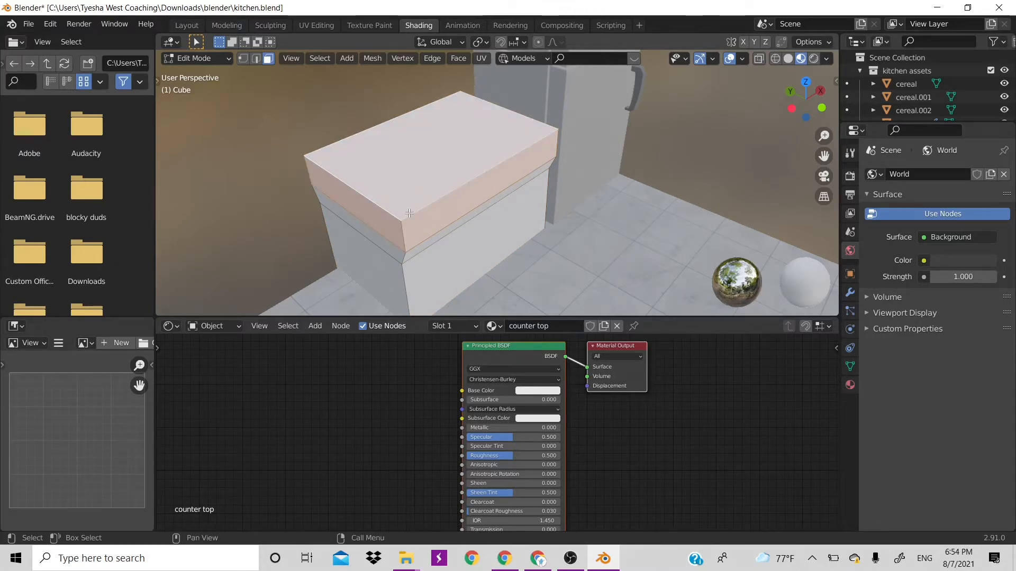
# - Add an Image Texture node to the "counter top" material and load counterTop.jpg from the Downloads folder
pyautogui.scroll(-3, 414, 430)
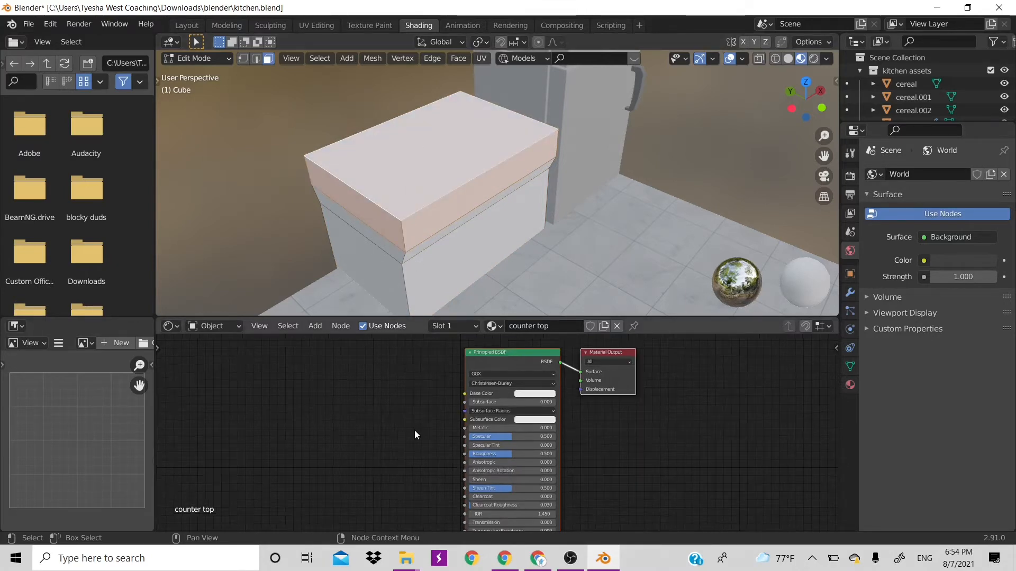
pyautogui.hotkey('shift', 'a')
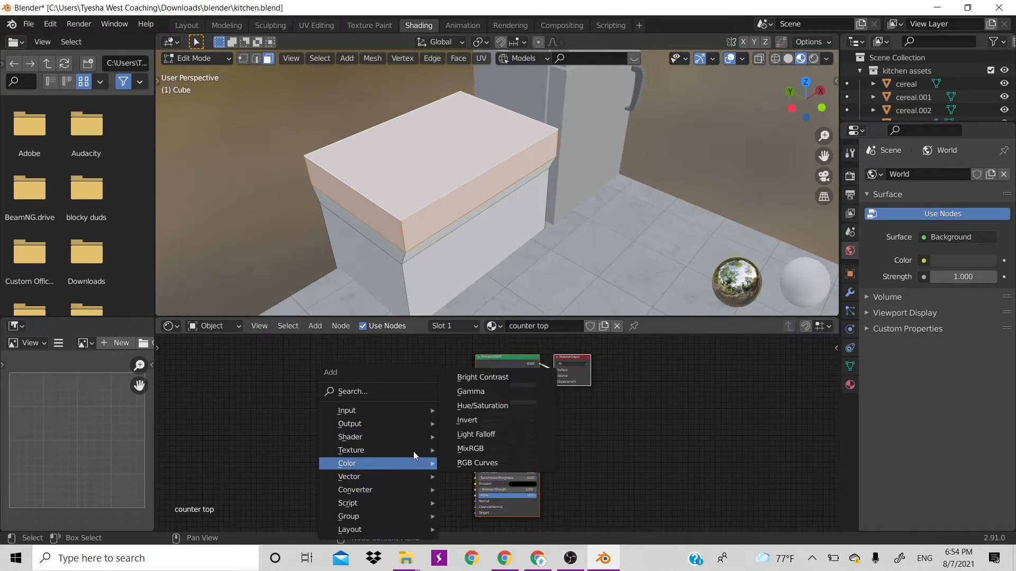
pyautogui.moveTo(394, 448)
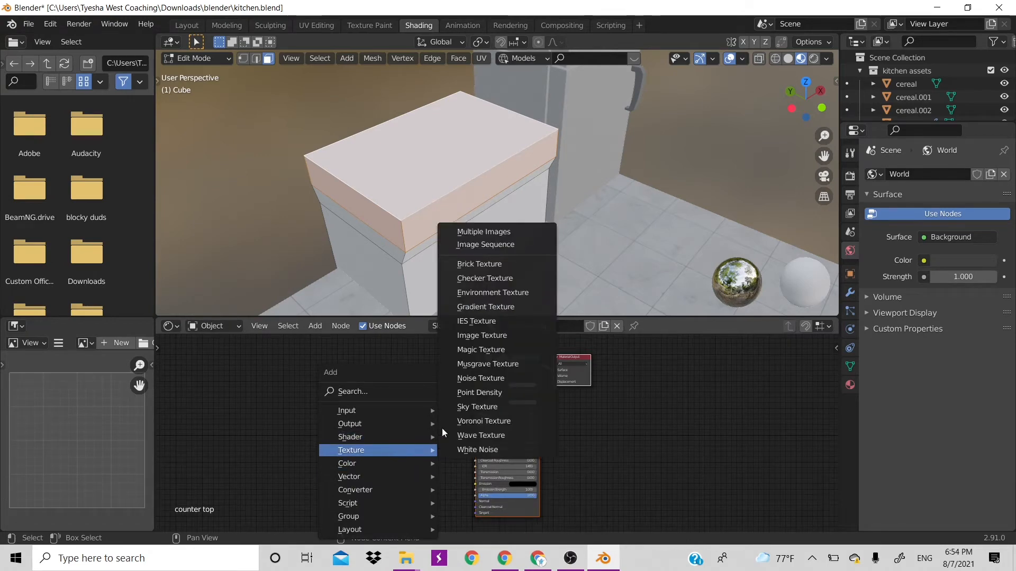
pyautogui.click(474, 335)
pyautogui.click(417, 418)
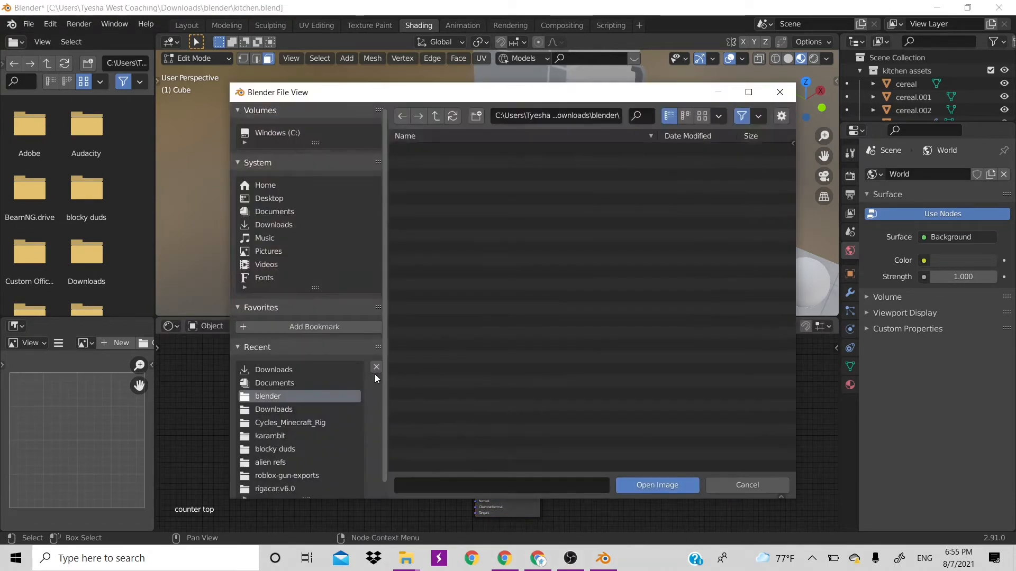
pyautogui.click(285, 225)
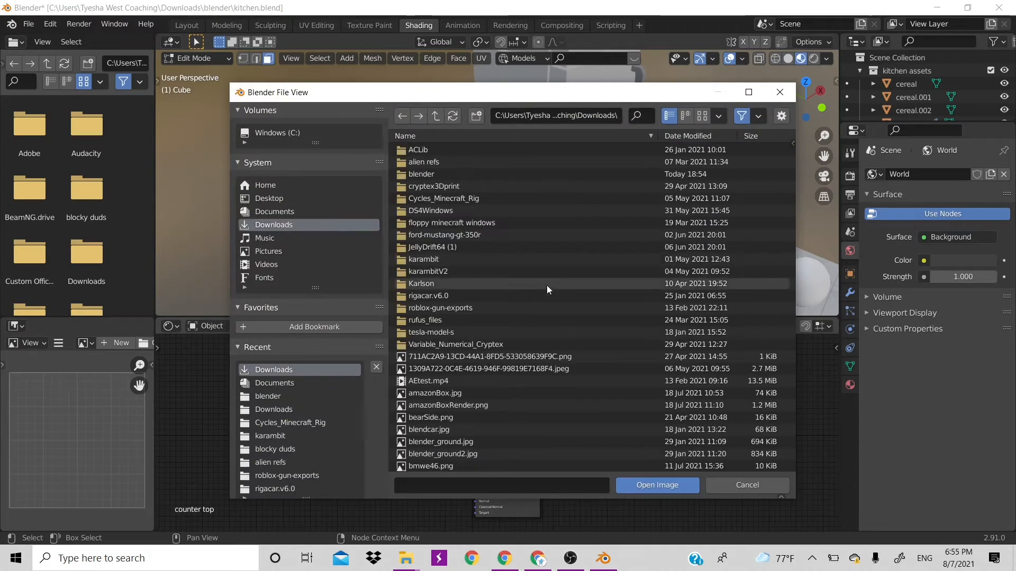
pyautogui.scroll(-2, 570, 307)
pyautogui.scroll(-1, 570, 306)
pyautogui.click(534, 407)
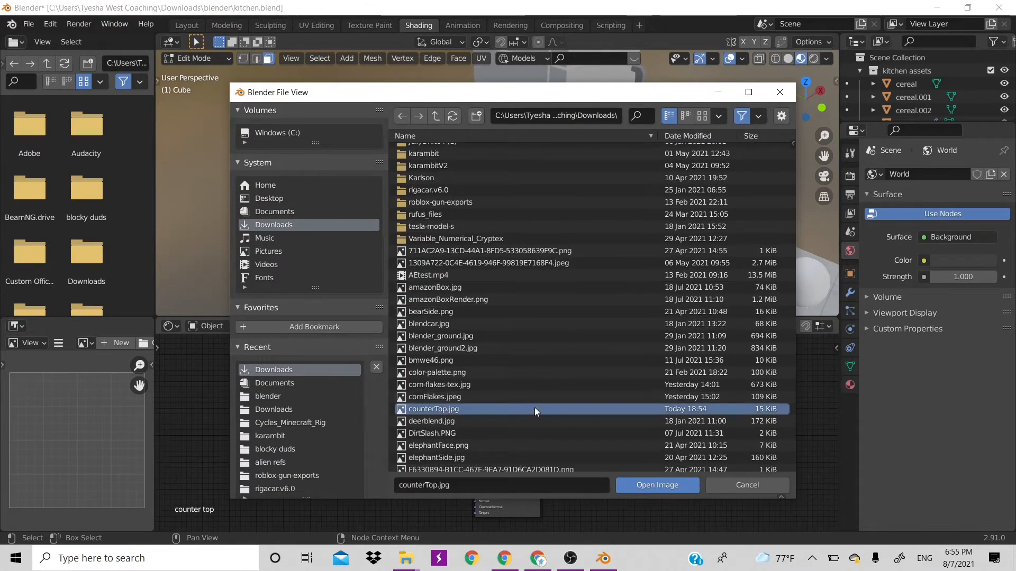
pyautogui.click(645, 487)
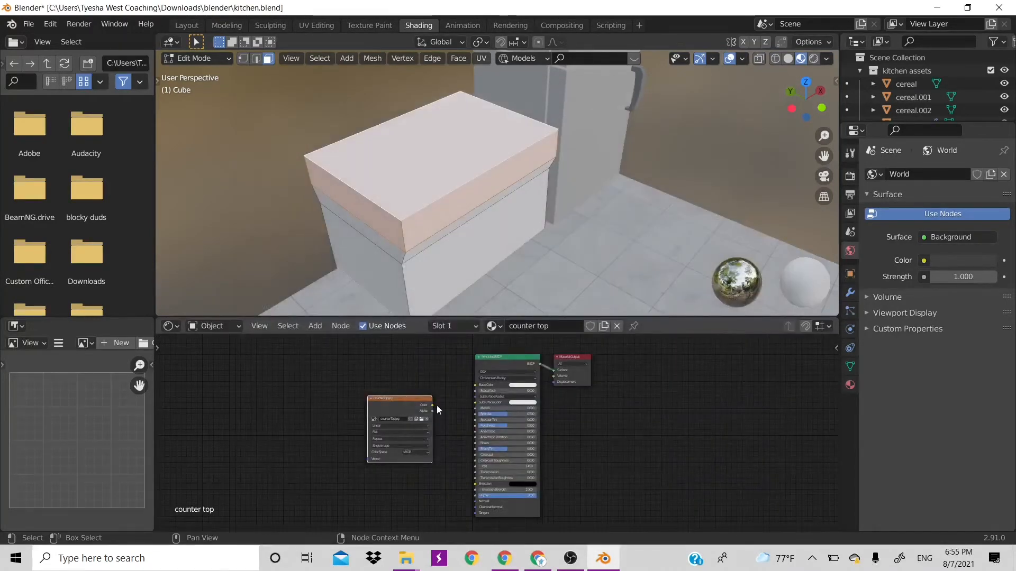
# - Connect the marble image's Color to the Principled BSDF's Base Color, and select all the slab's UVs in the UV Editing workspace
pyautogui.moveTo(433, 404); pyautogui.dragTo(475, 384)
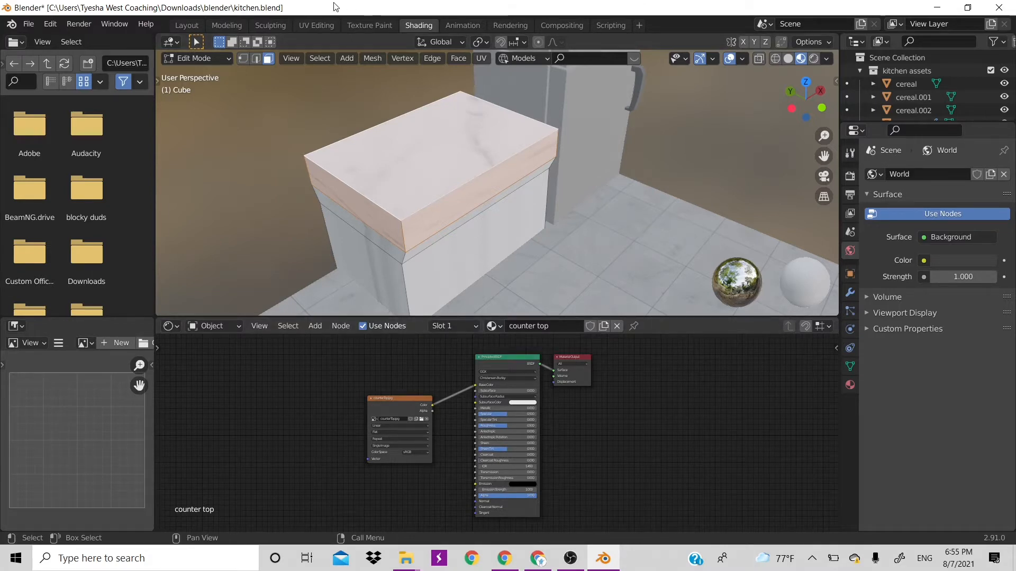
pyautogui.click(322, 27)
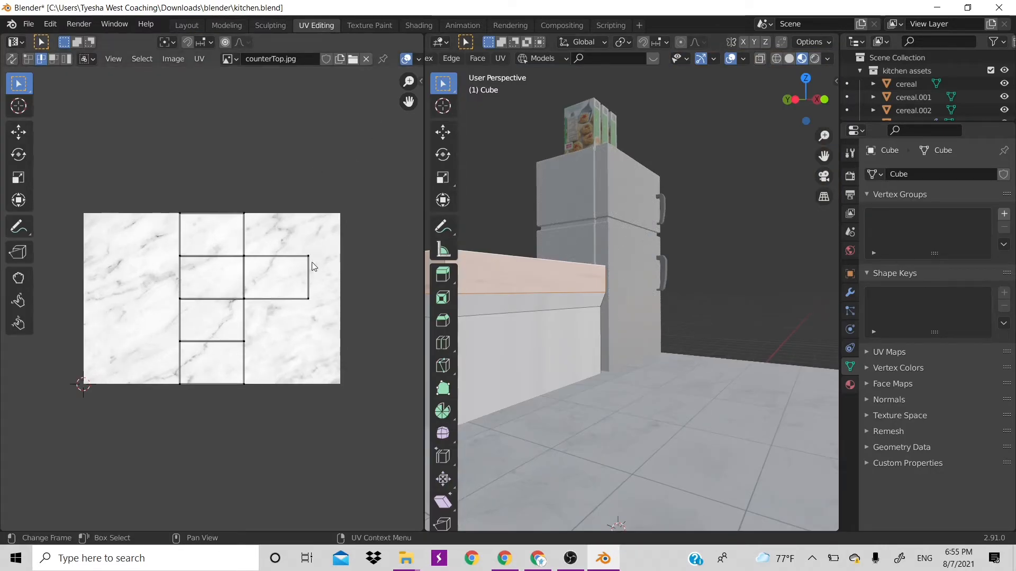
pyautogui.press('a')
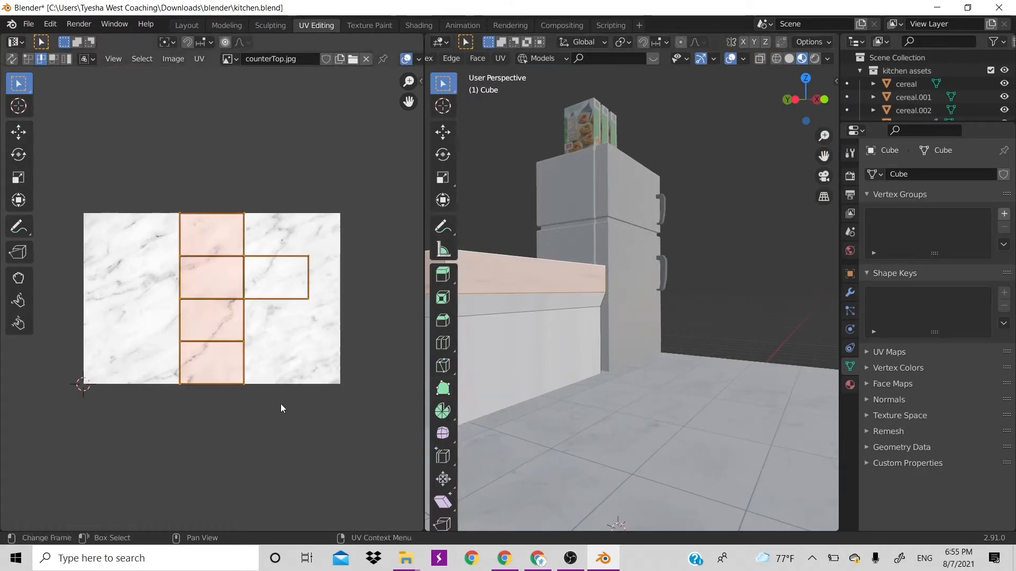
pyautogui.scroll(3, 287, 328)
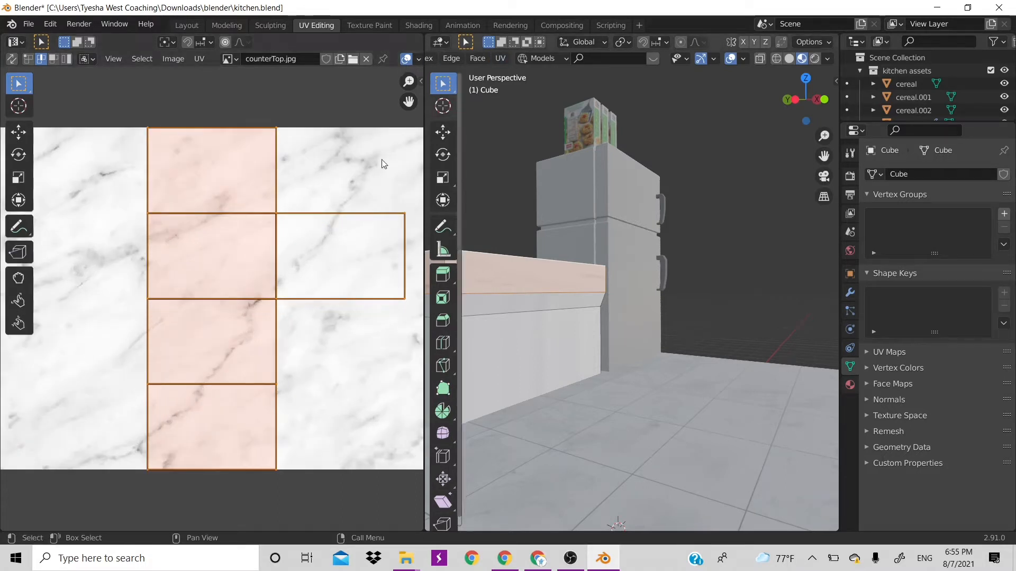
pyautogui.scroll(-2, 341, 194)
pyautogui.scroll(-1, 341, 194)
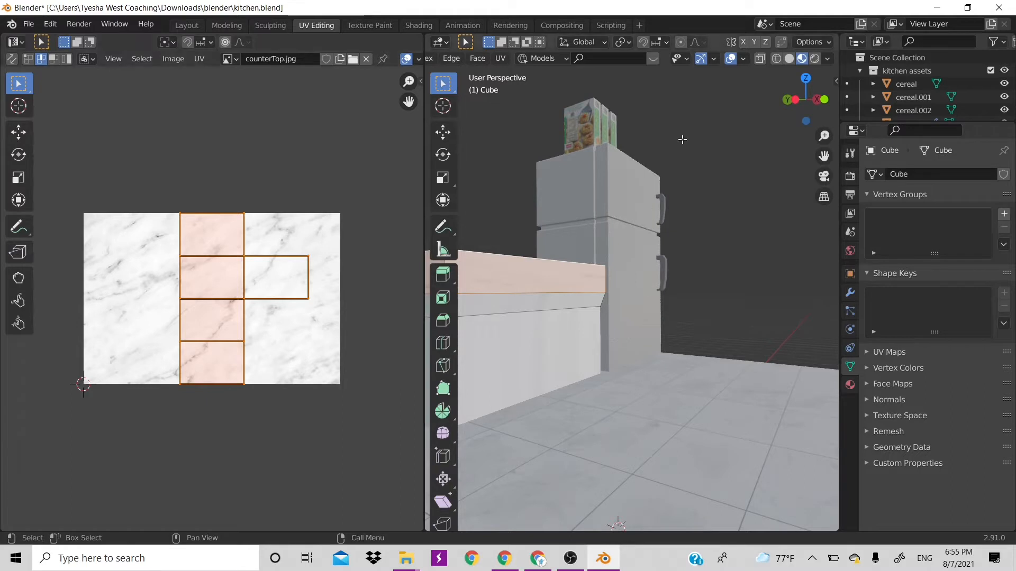
# - Select the countertop's top face, scale its UV rectangle up beyond the marble image, and center it over the image
pyautogui.moveTo(808, 100); pyautogui.dragTo(816, 136)
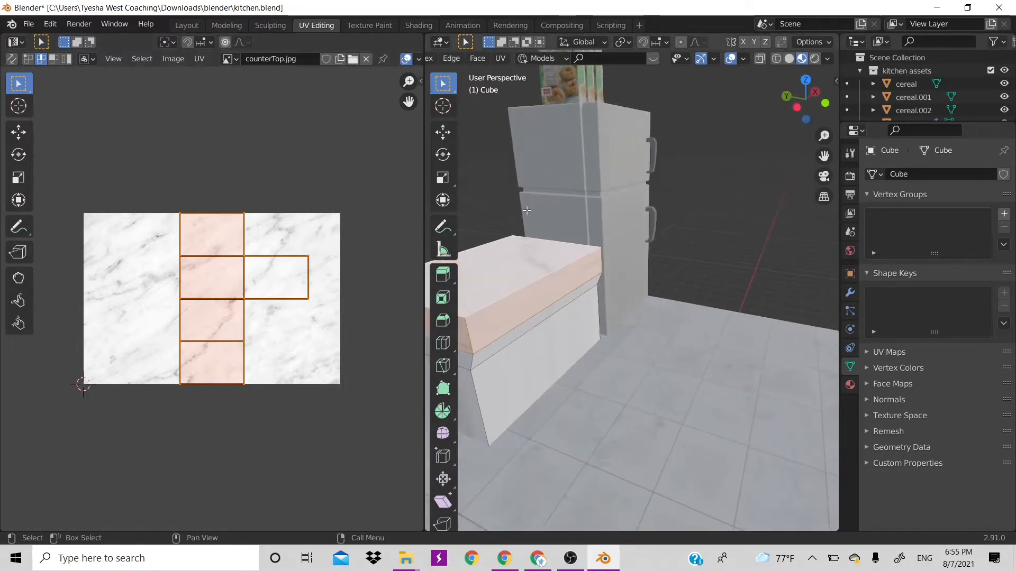
pyautogui.click(534, 260)
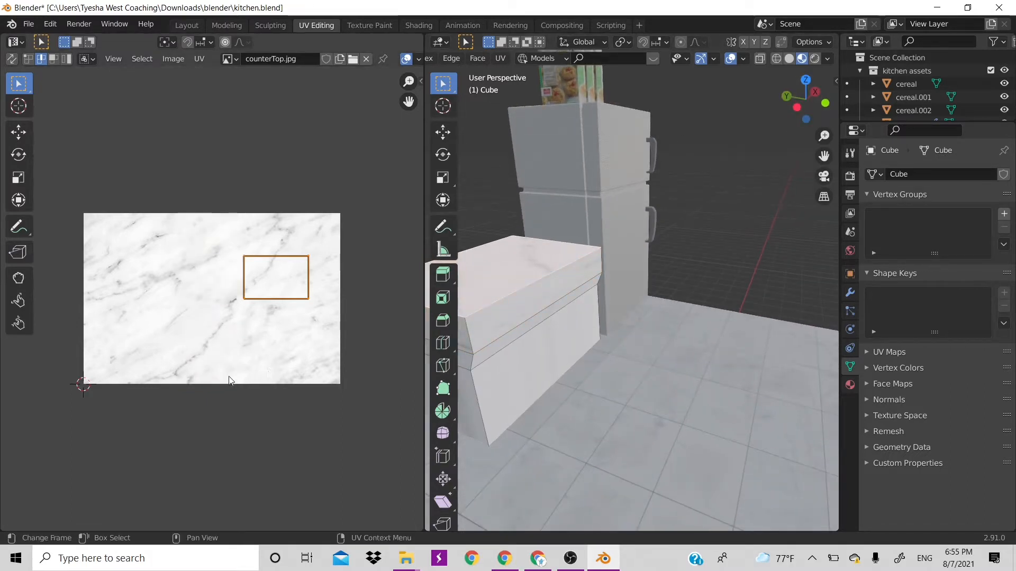
pyautogui.press('s')
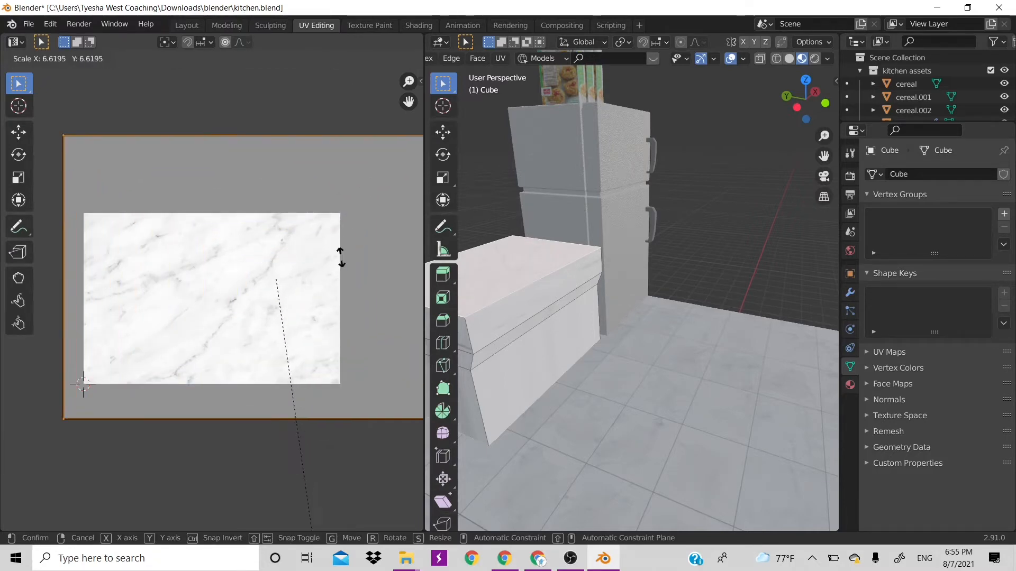
pyautogui.click(332, 241)
pyautogui.press('g')
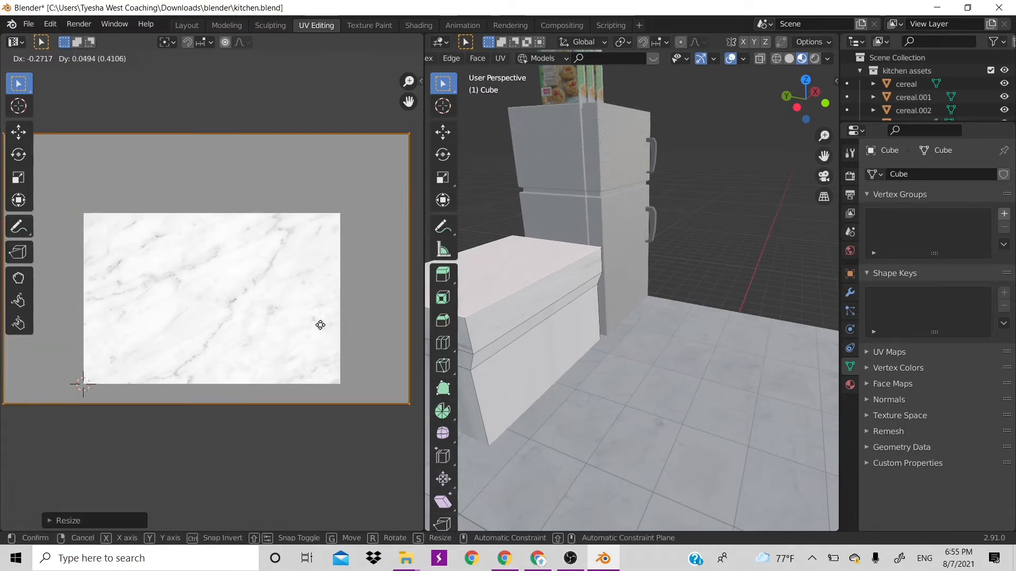
pyautogui.click(332, 340)
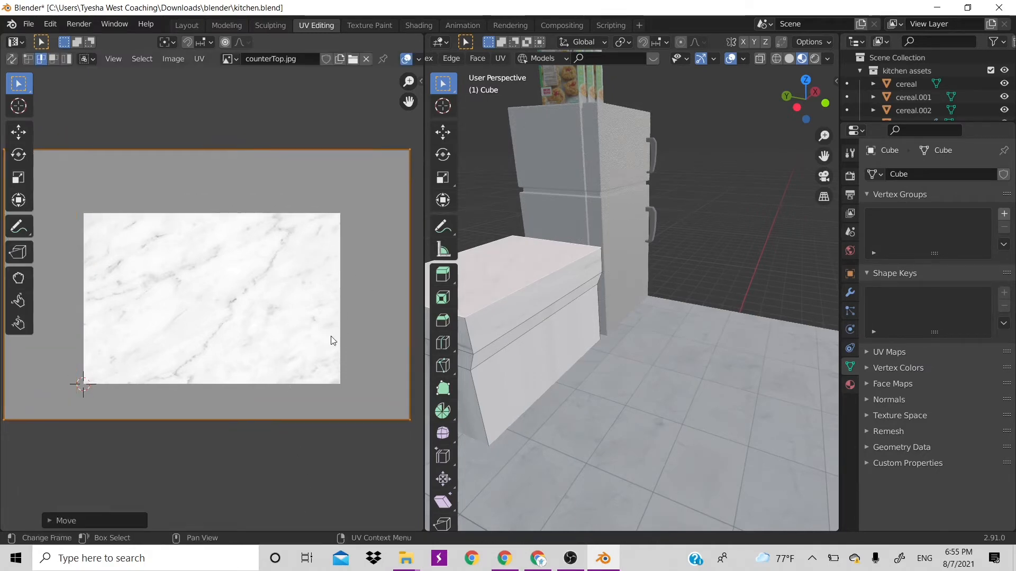
# - Enlarge the top face's UV rectangle to roughly twice the marble image's width and height, and re-center it around the image
pyautogui.press('s')
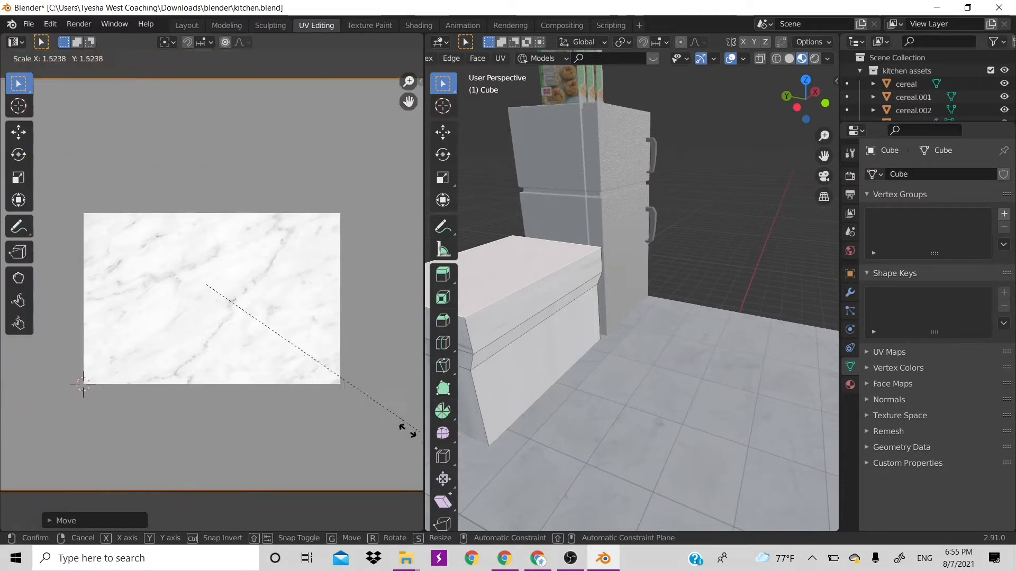
pyautogui.click(382, 431)
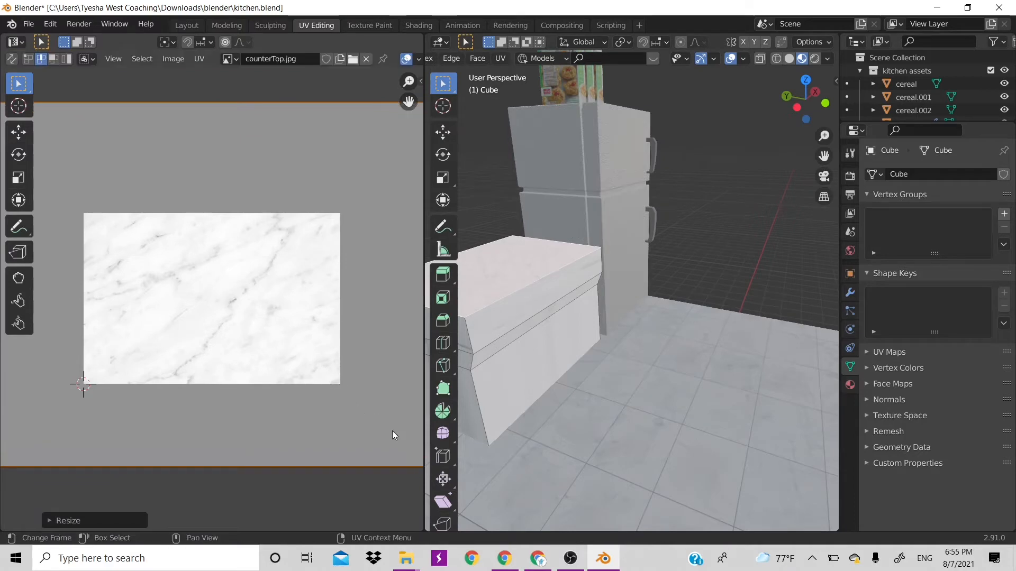
pyautogui.press('g')
pyautogui.click(383, 436)
pyautogui.scroll(-7, 328, 444)
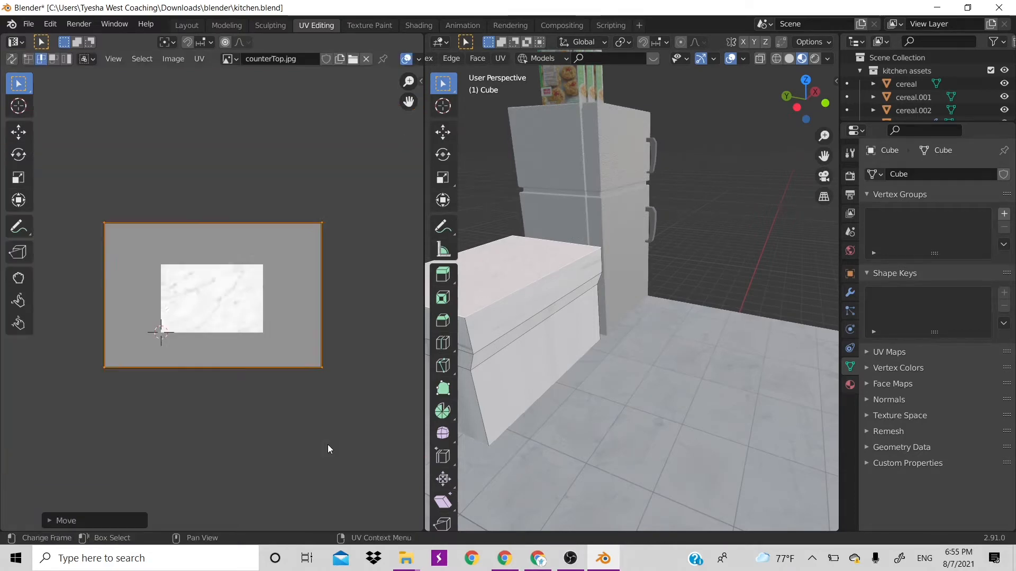
pyautogui.scroll(1, 328, 444)
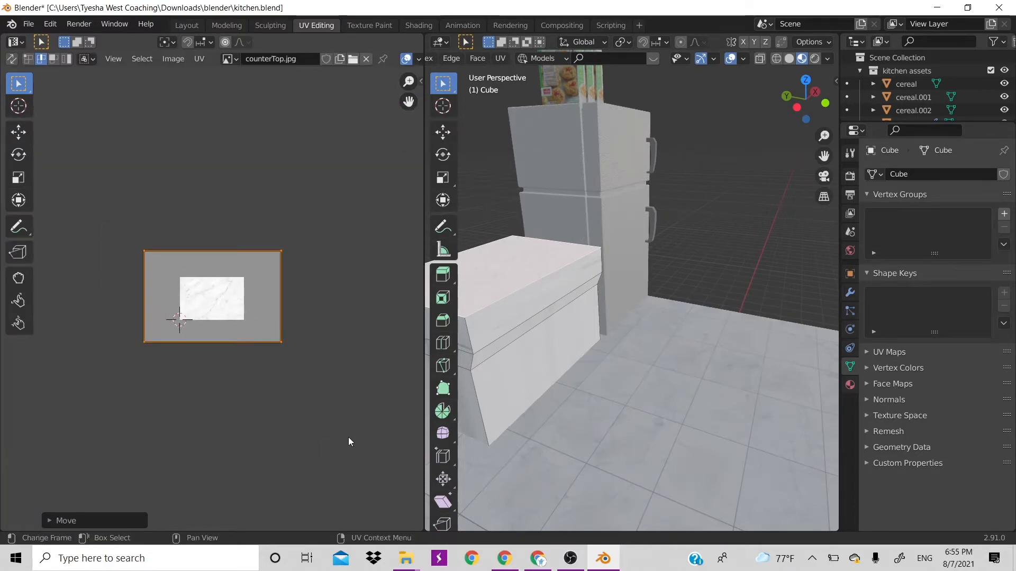
pyautogui.press('g')
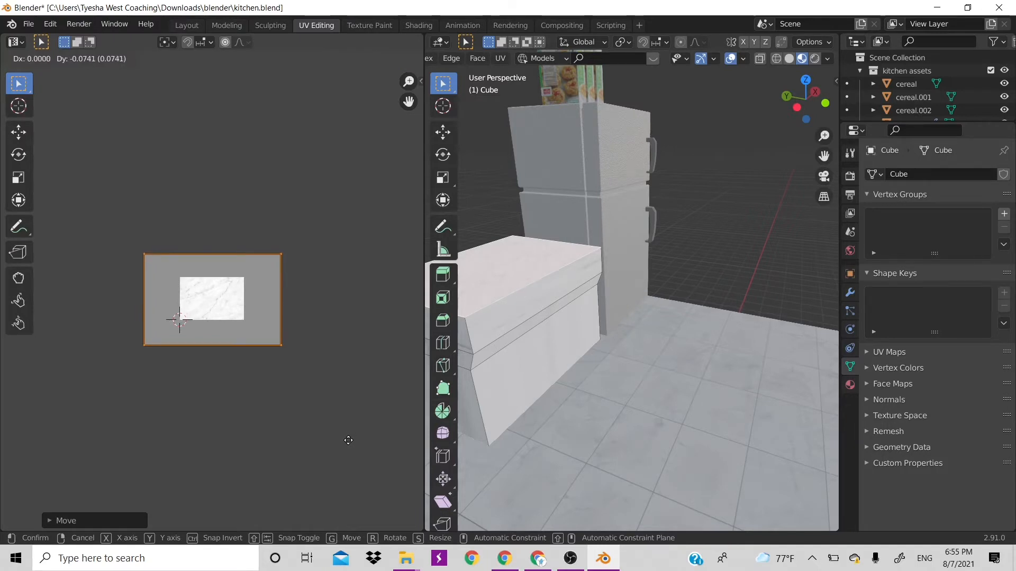
pyautogui.click(348, 440)
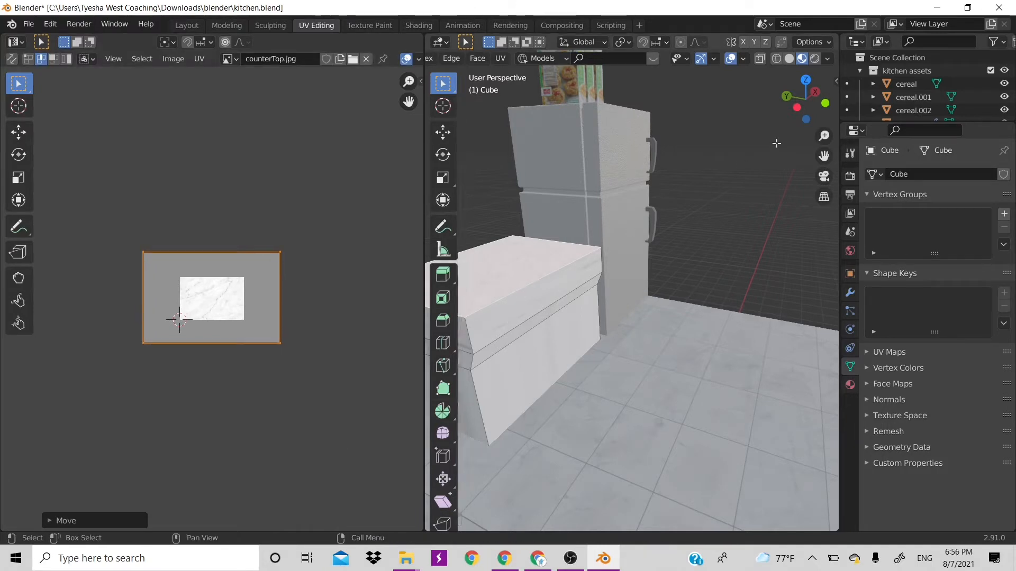
# - Select the slab's long front side face, move its UV to the marble's center, and scale it up to nearly fill the image
pyautogui.moveTo(807, 104); pyautogui.dragTo(597, 260)
pyautogui.click(556, 292)
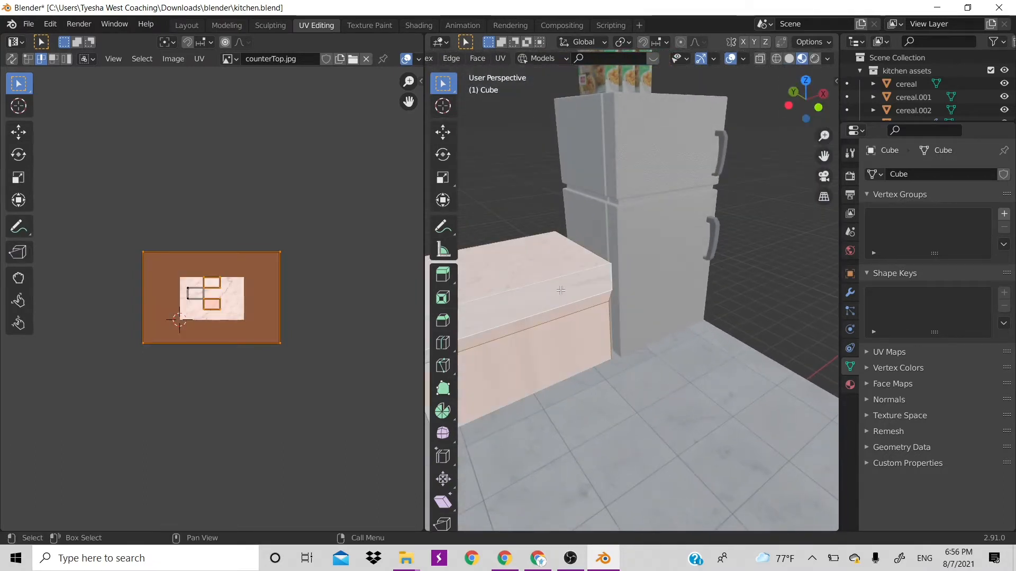
pyautogui.keyDown('alt'); pyautogui.click(610, 281); pyautogui.keyUp('alt')
pyautogui.scroll(2, 283, 327)
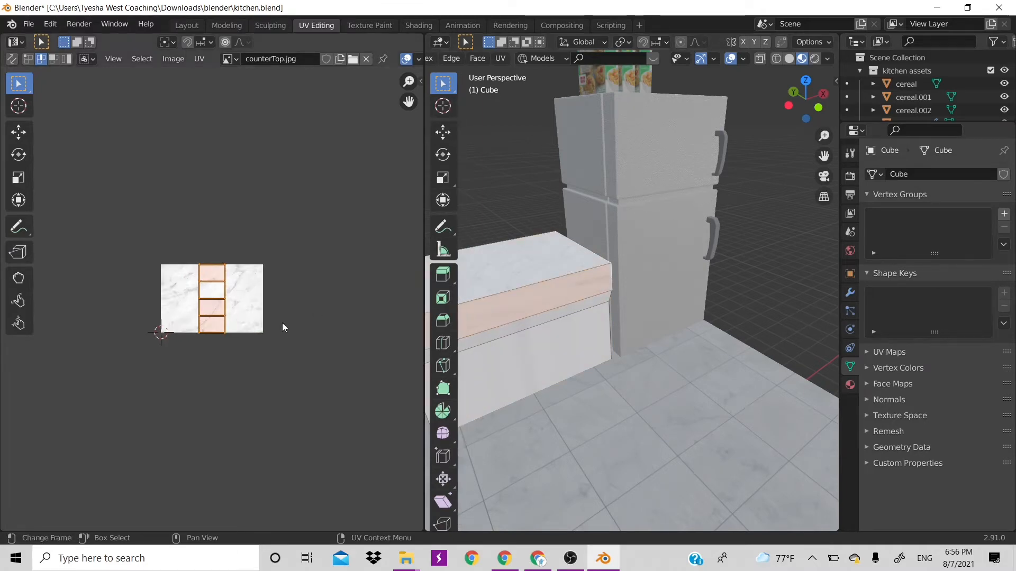
pyautogui.scroll(5, 284, 327)
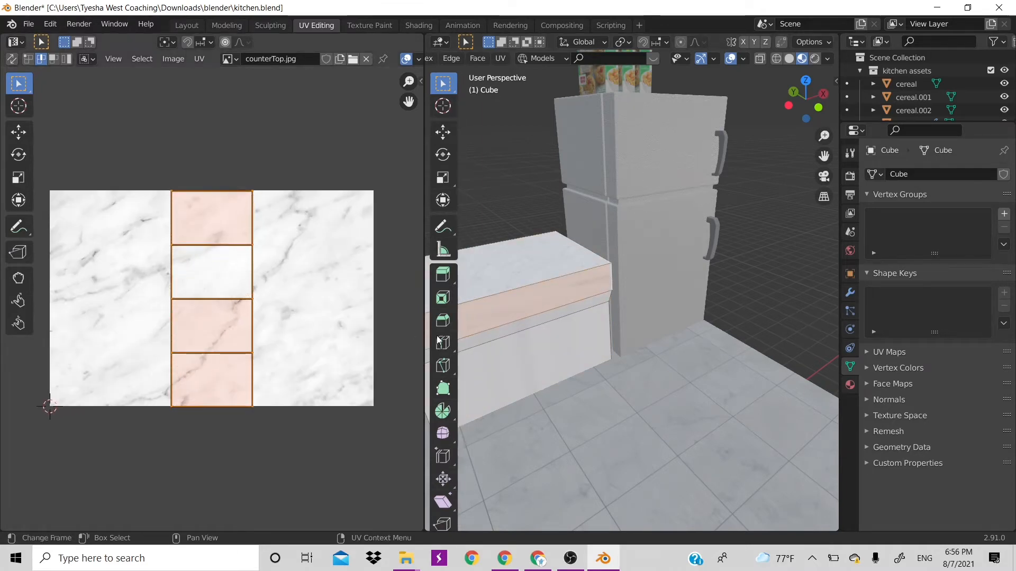
pyautogui.click(522, 300)
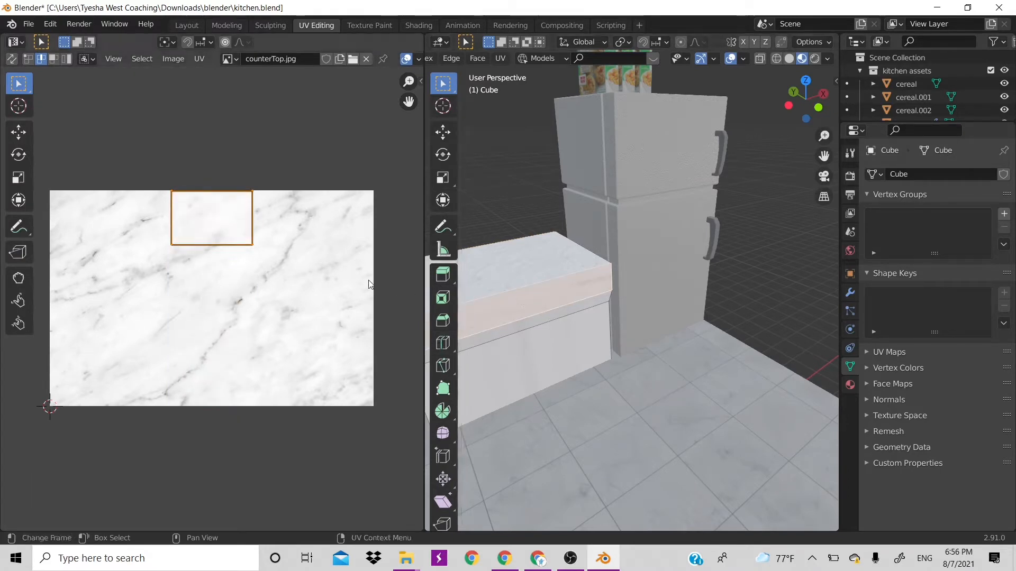
pyautogui.press('g')
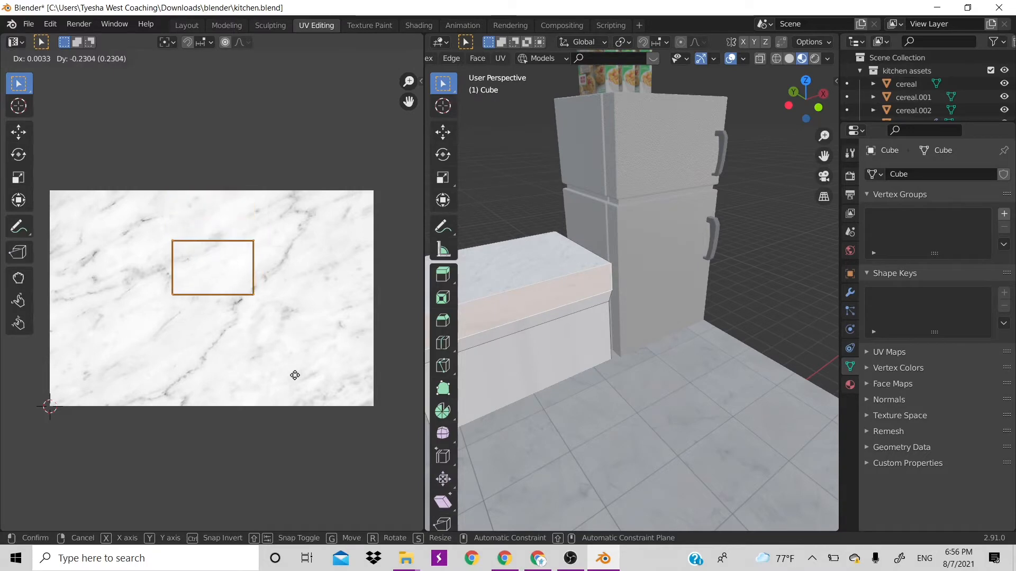
pyautogui.click(291, 410)
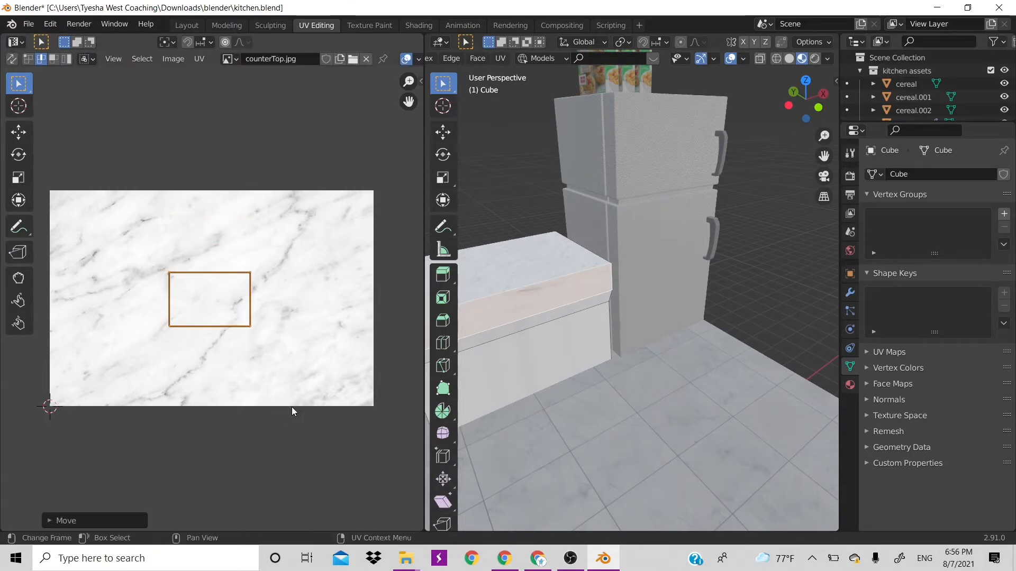
pyautogui.press('s')
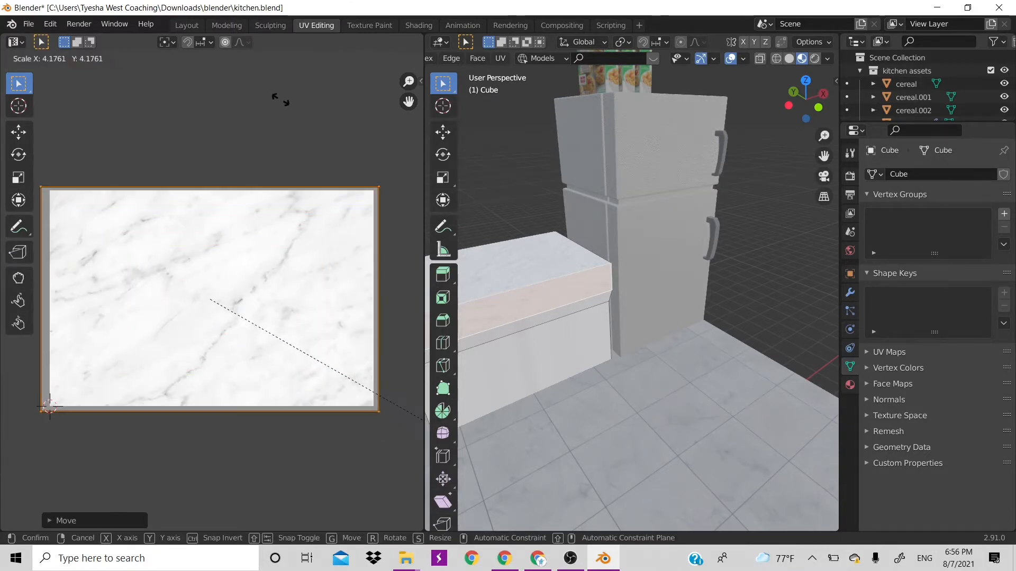
pyautogui.click(208, 109)
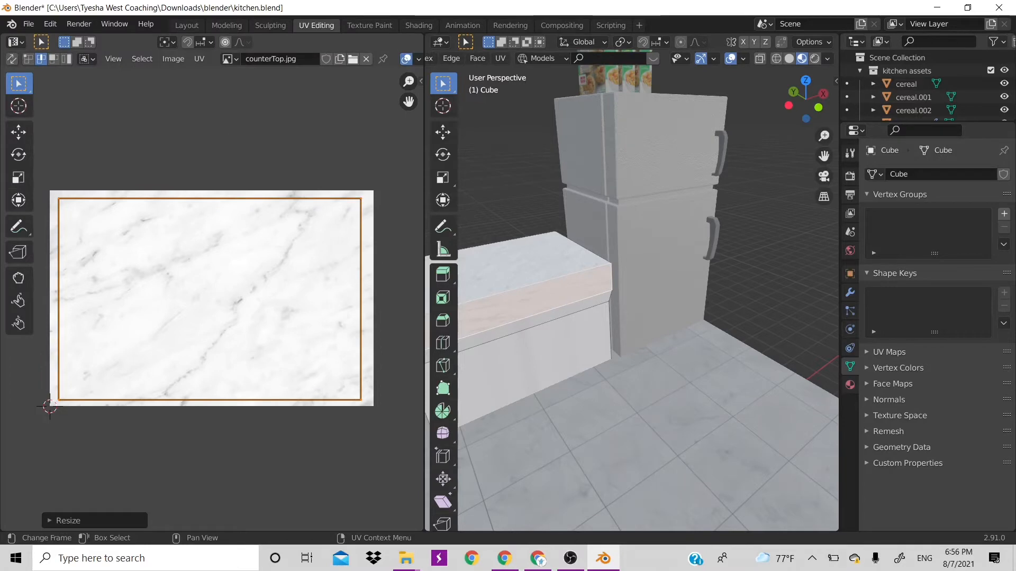
# - Scale the long front side face's UV down along X into a narrow upright strip about one sixth as wide
pyautogui.press('s')
pyautogui.press('x')
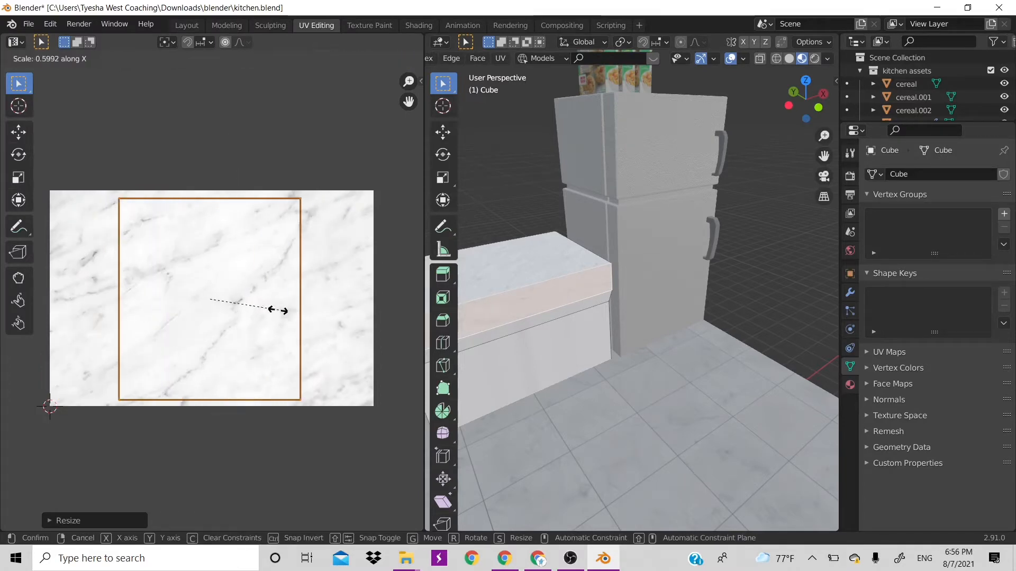
pyautogui.click(226, 319)
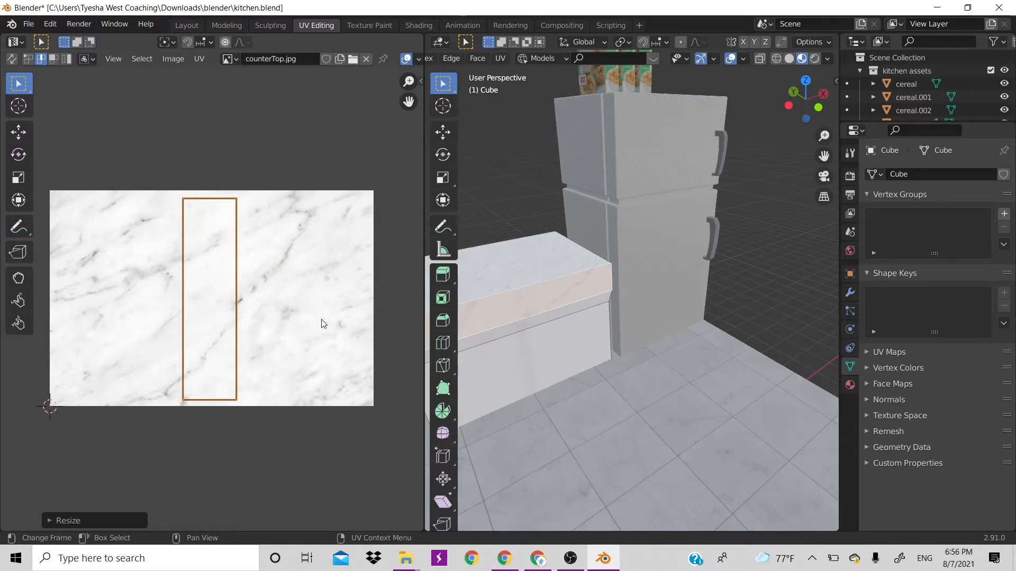
# - Stretch the UV of the slab's end face away from the fridge along Y to nearly the marble's height, and move it within the image
pyautogui.scroll(-3, 321, 319)
pyautogui.scroll(3, 321, 320)
pyautogui.scroll(-1, 321, 320)
pyautogui.scroll(1, 321, 320)
pyautogui.scroll(-5, 641, 283)
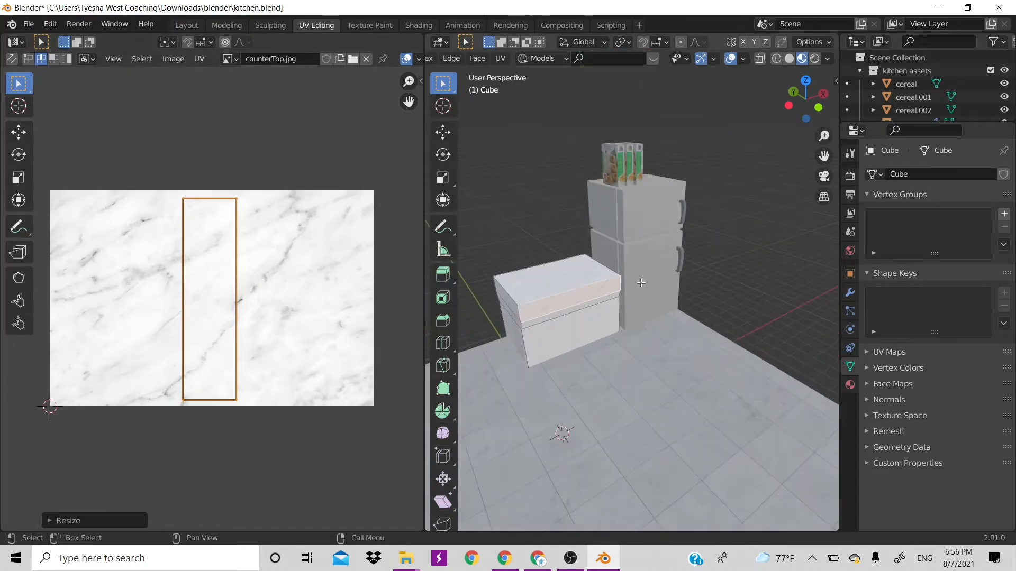
pyautogui.moveTo(641, 283); pyautogui.dragTo(582, 306, button='middle')
pyautogui.click(561, 300)
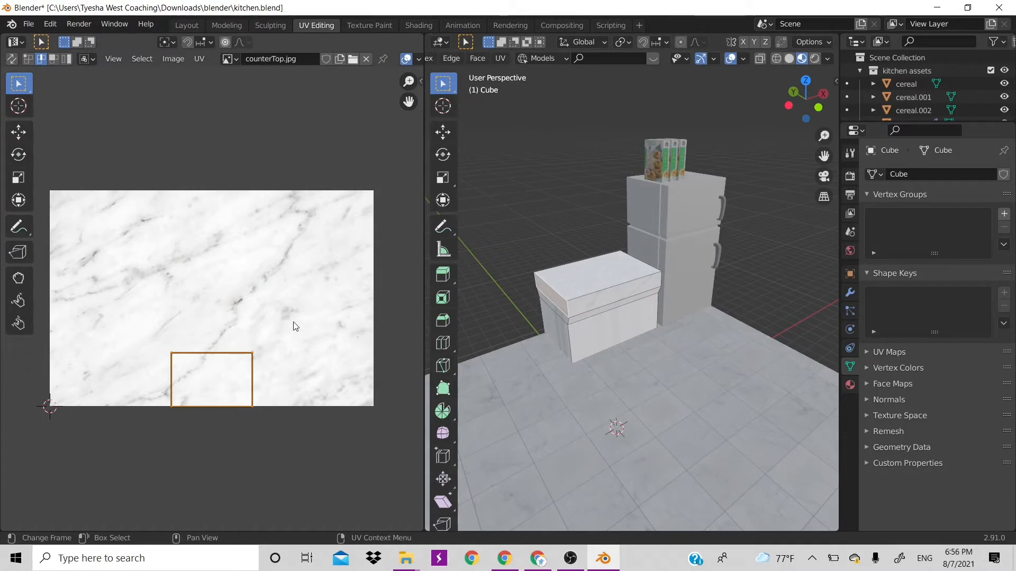
pyautogui.press('s')
pyautogui.press('y')
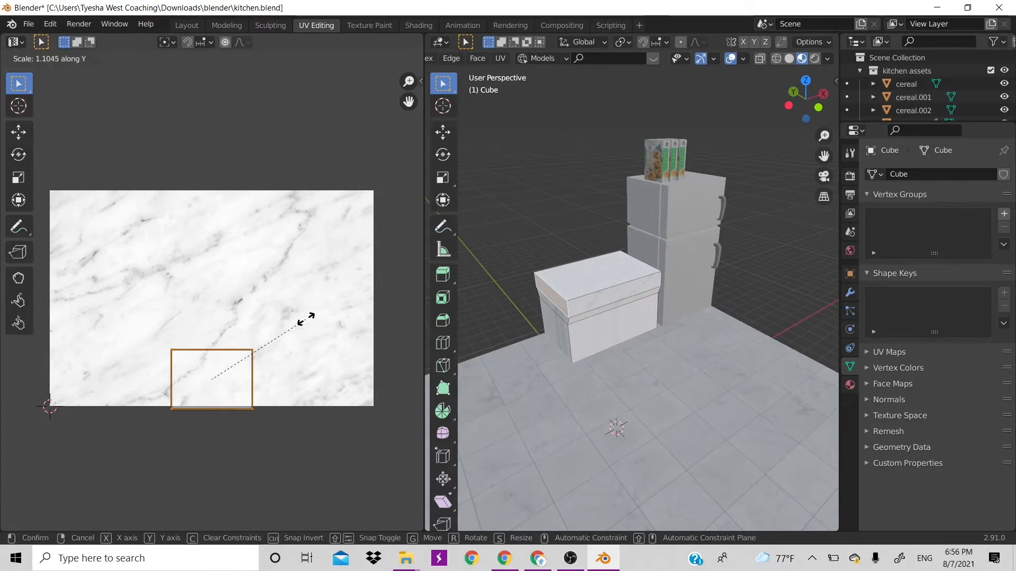
pyautogui.click(23, 91)
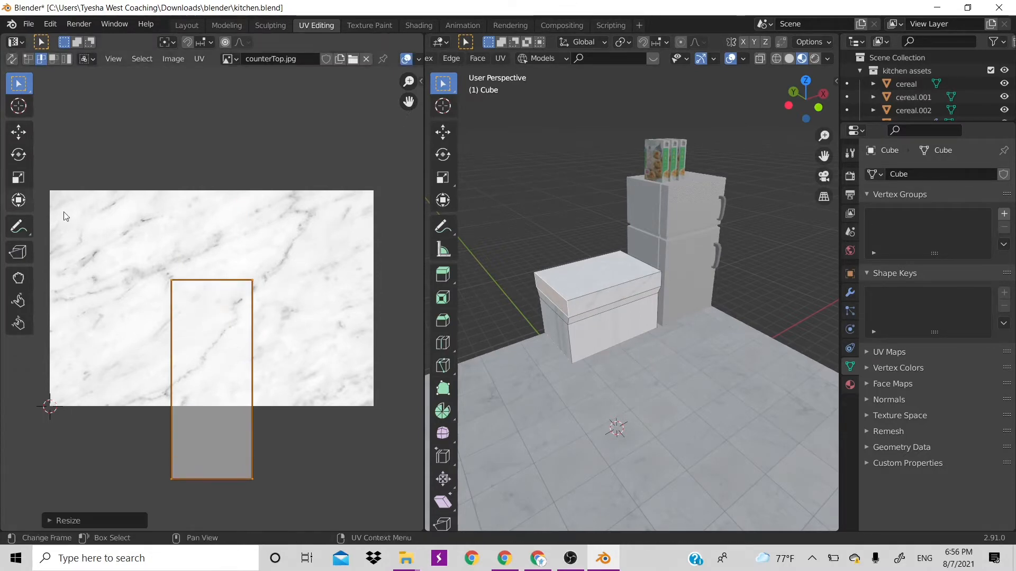
pyautogui.press('g')
pyautogui.press('y')
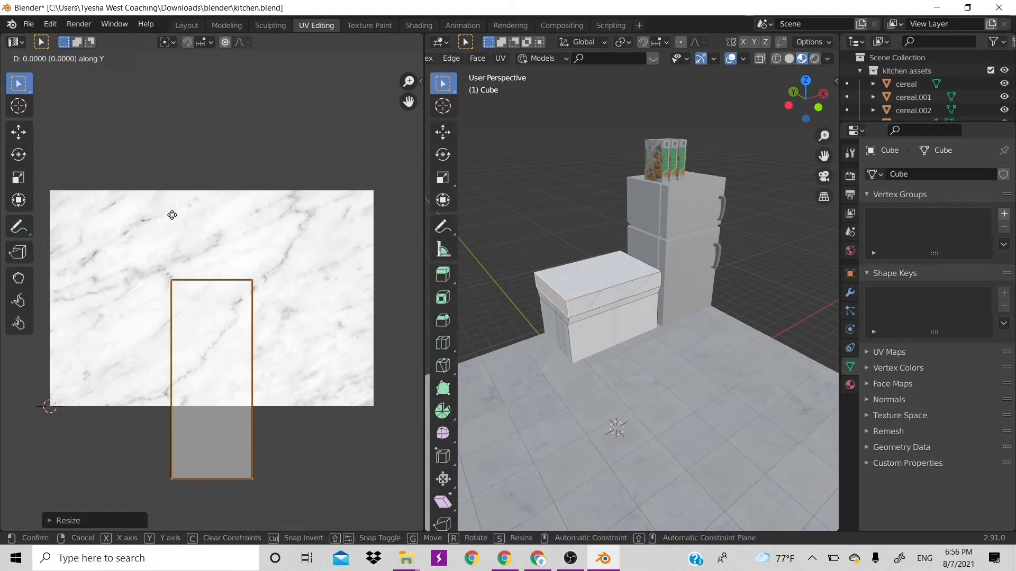
pyautogui.click(212, 143)
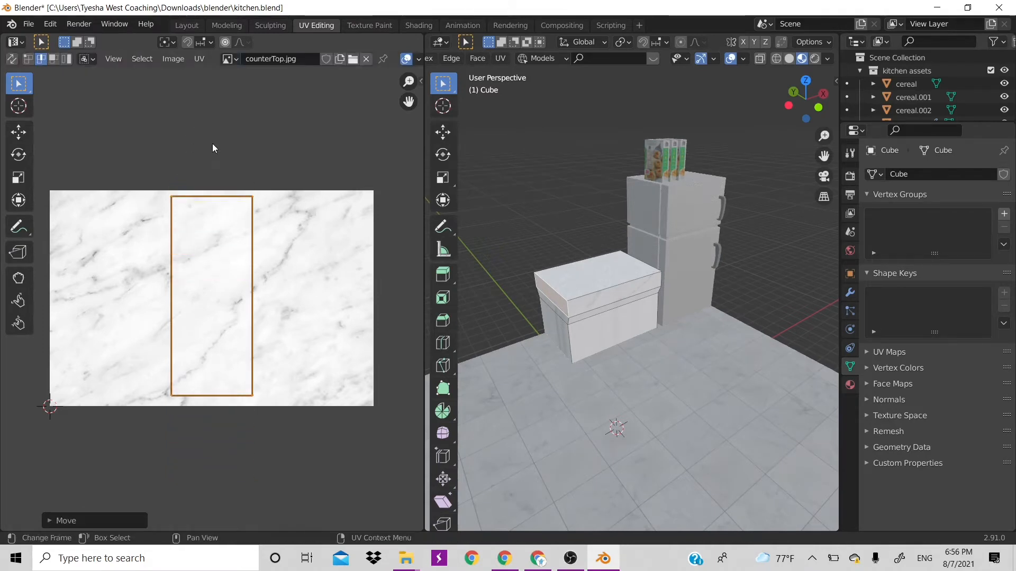
# - Stretch the UV of the slab's end face beside the fridge along Y to nearly the marble's height, and move it within the image
pyautogui.moveTo(803, 97); pyautogui.dragTo(692, 277)
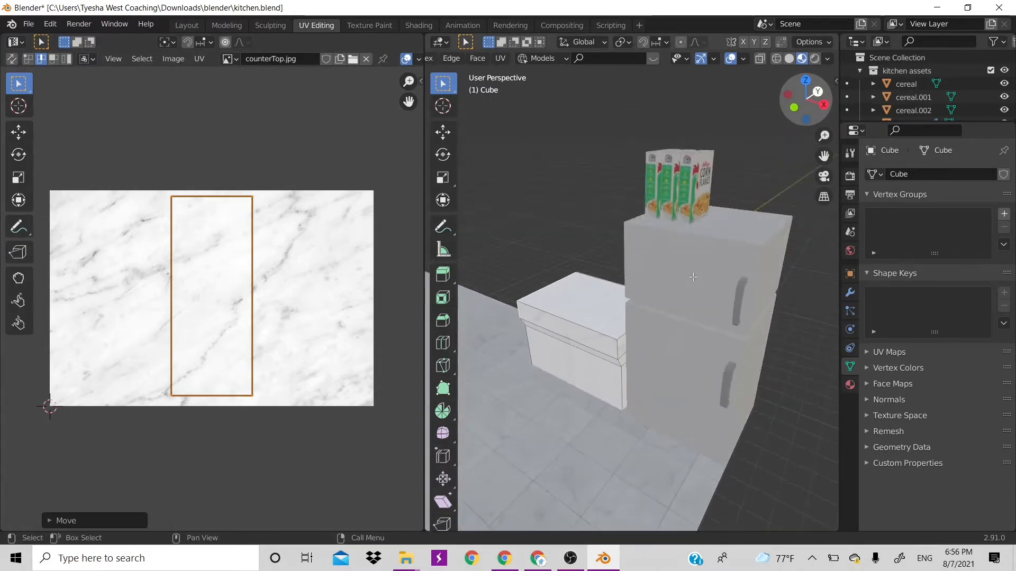
pyautogui.click(623, 335)
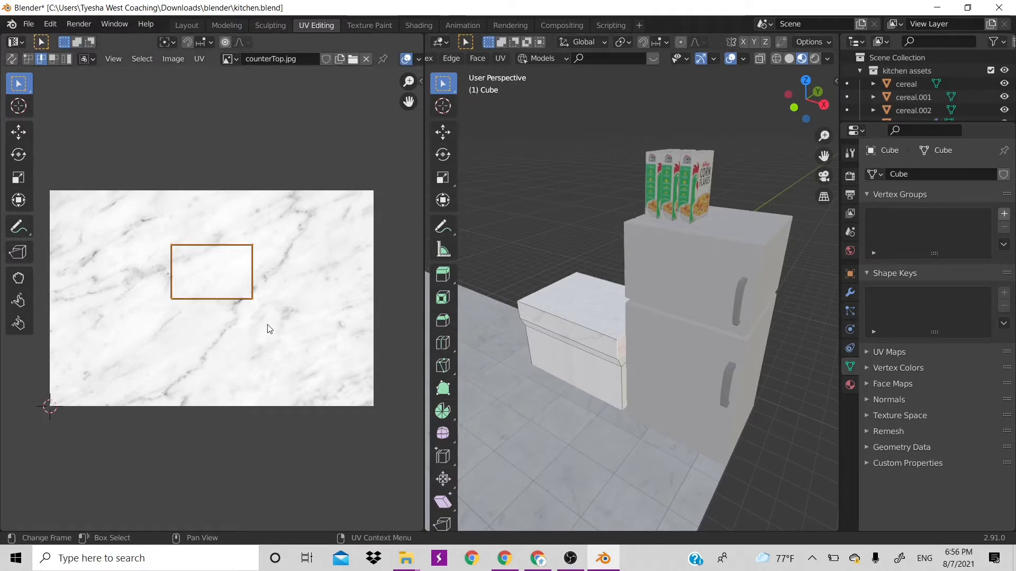
pyautogui.press('s')
pyautogui.press('y')
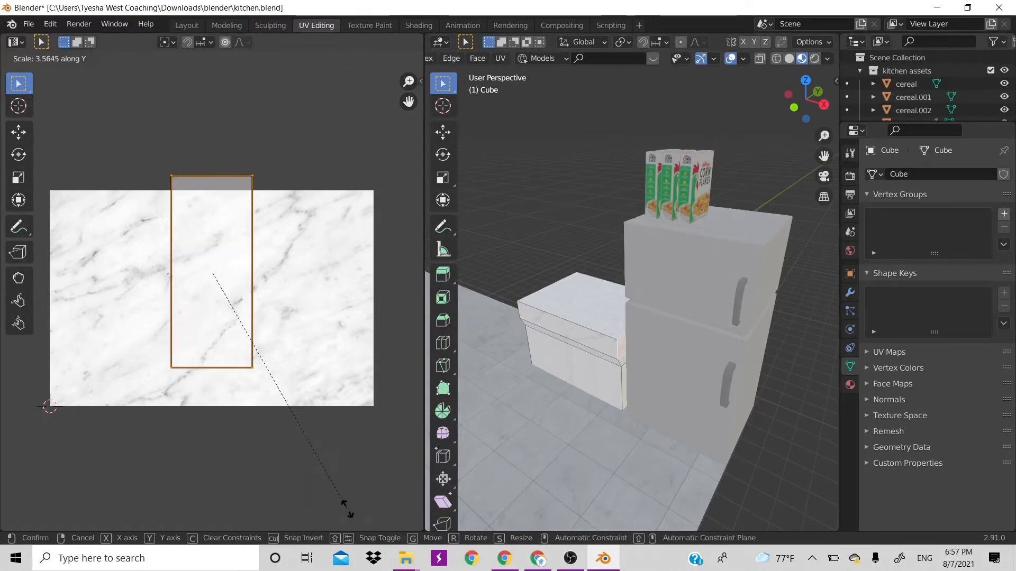
pyautogui.click(347, 510)
pyautogui.press('g')
pyautogui.click(351, 73)
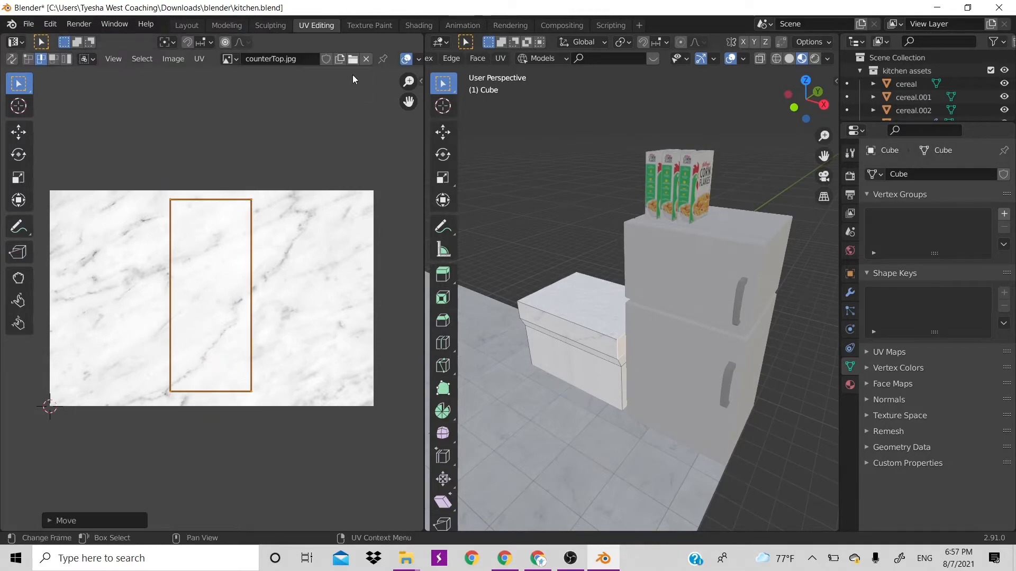
# - Select the slab's rear long side face, stretch its UV along Y into an upright strip, and move it over the marble
pyautogui.moveTo(803, 94); pyautogui.dragTo(616, 98)
pyautogui.click(725, 347)
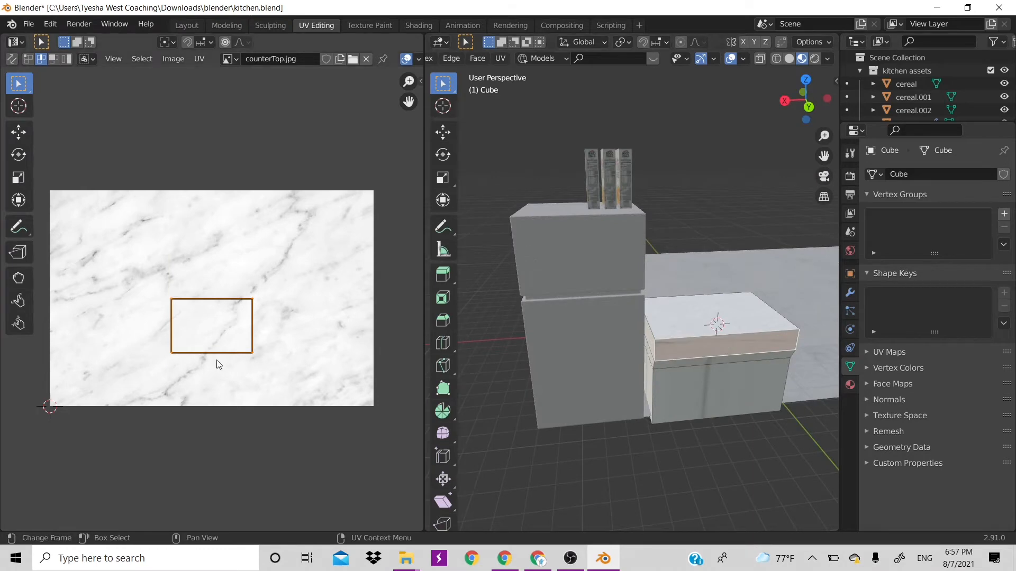
pyautogui.press('s')
pyautogui.press('y')
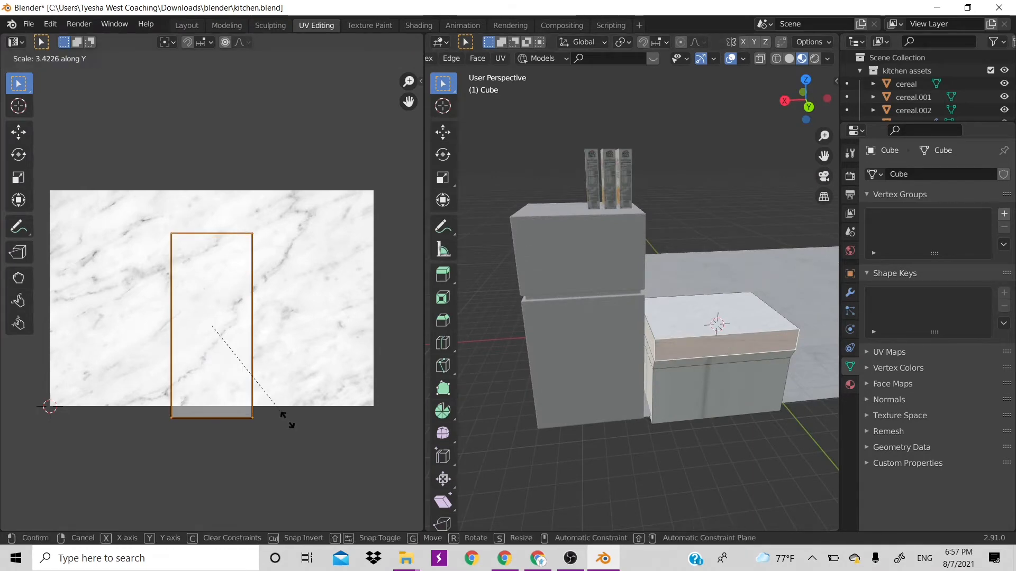
pyautogui.click(303, 443)
pyautogui.press('s')
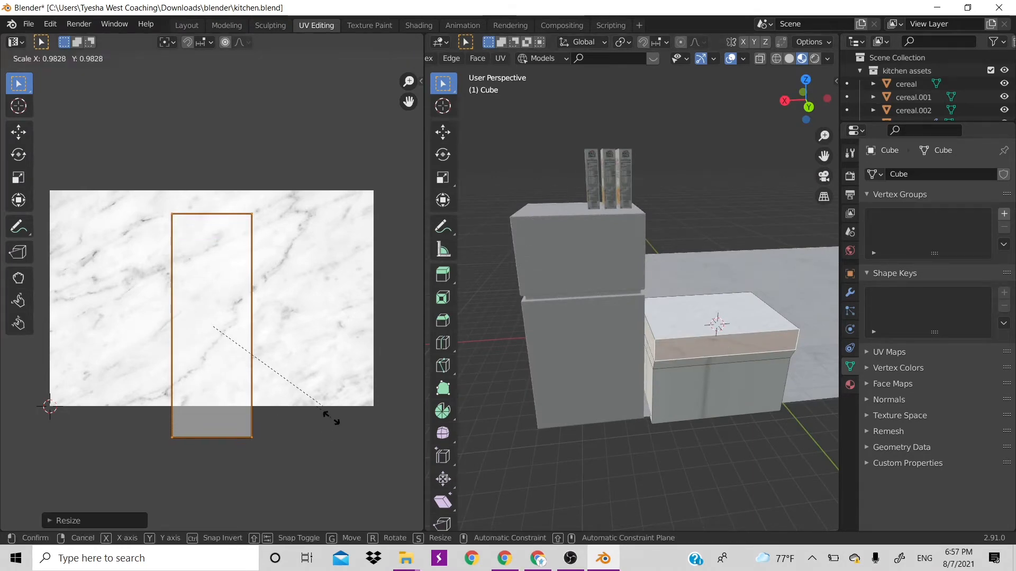
pyautogui.click(325, 421)
pyautogui.press('g')
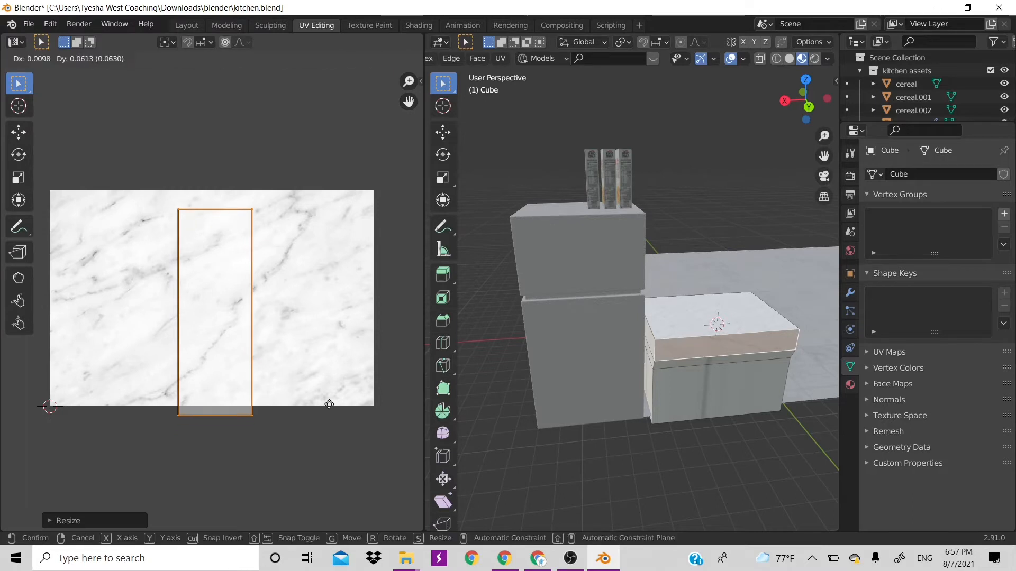
pyautogui.click(324, 397)
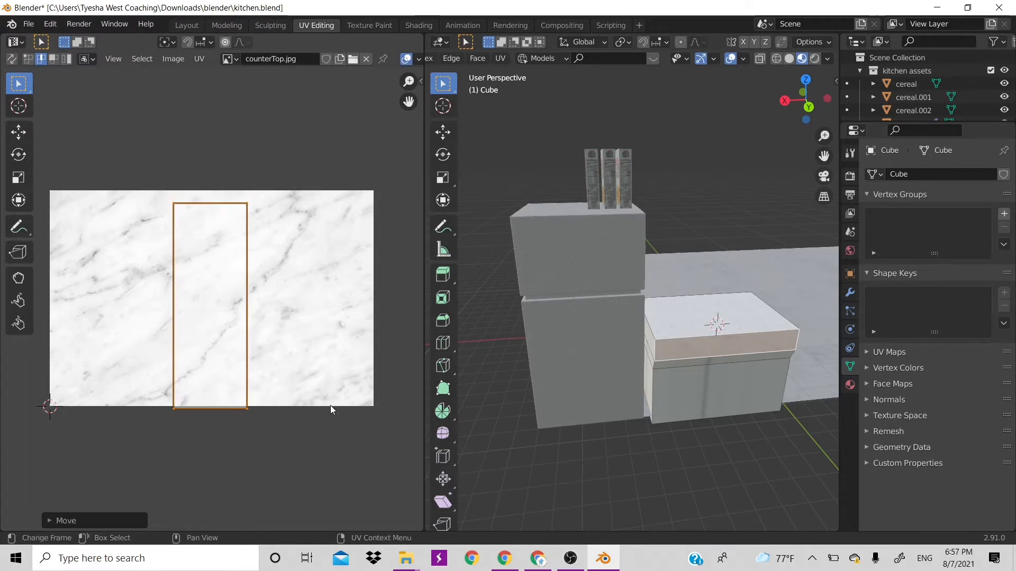
# - Scale the rear face's UV up to roughly one and a half times its size, and save kitchen.blend
pyautogui.press('s')
pyautogui.click(419, 449)
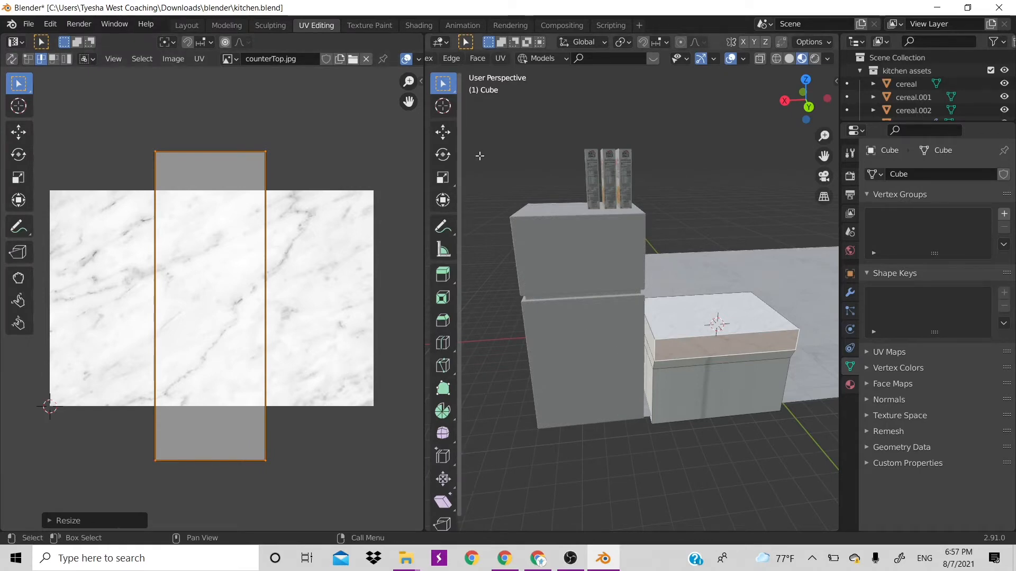
pyautogui.hotkey('ctrl', 's')
pyautogui.click(673, 151)
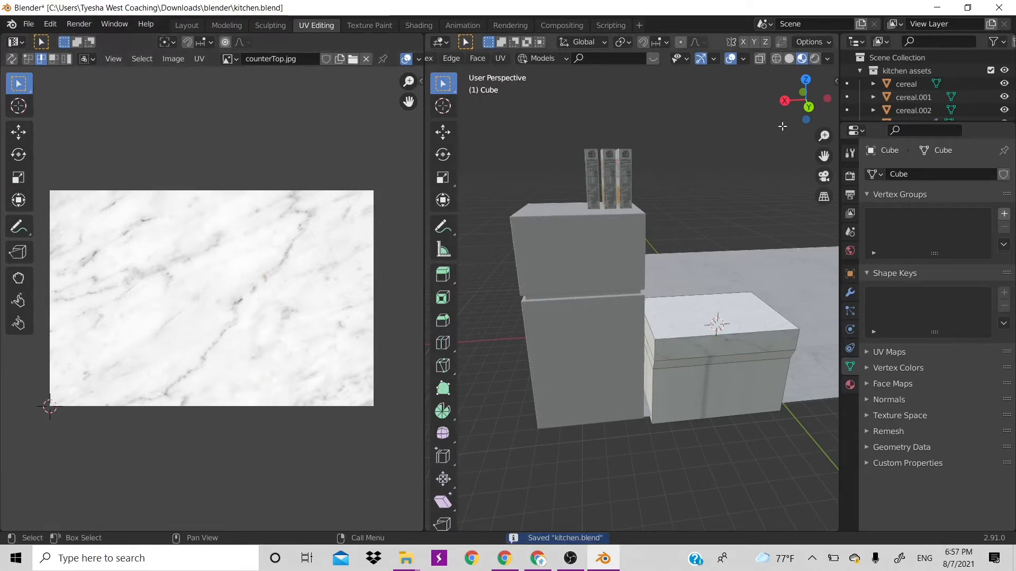
# - Select the counter's faces below the slab, covering the slanted band under the overhang and the cabinet sides
pyautogui.moveTo(802, 106); pyautogui.dragTo(759, 109)
pyautogui.click(516, 361)
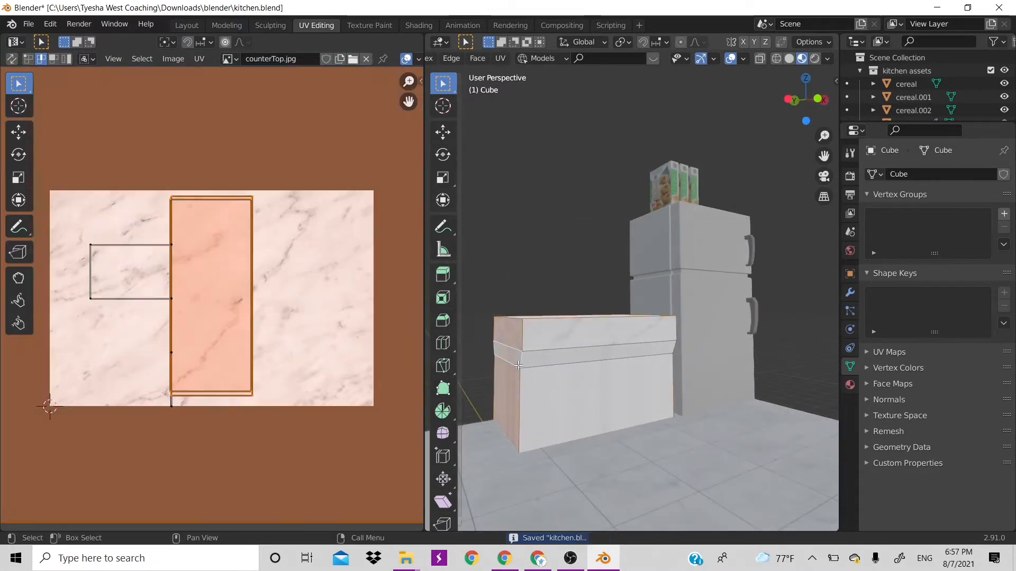
pyautogui.keyDown('shift'); pyautogui.click(526, 364); pyautogui.keyUp('shift')
pyautogui.click(520, 360)
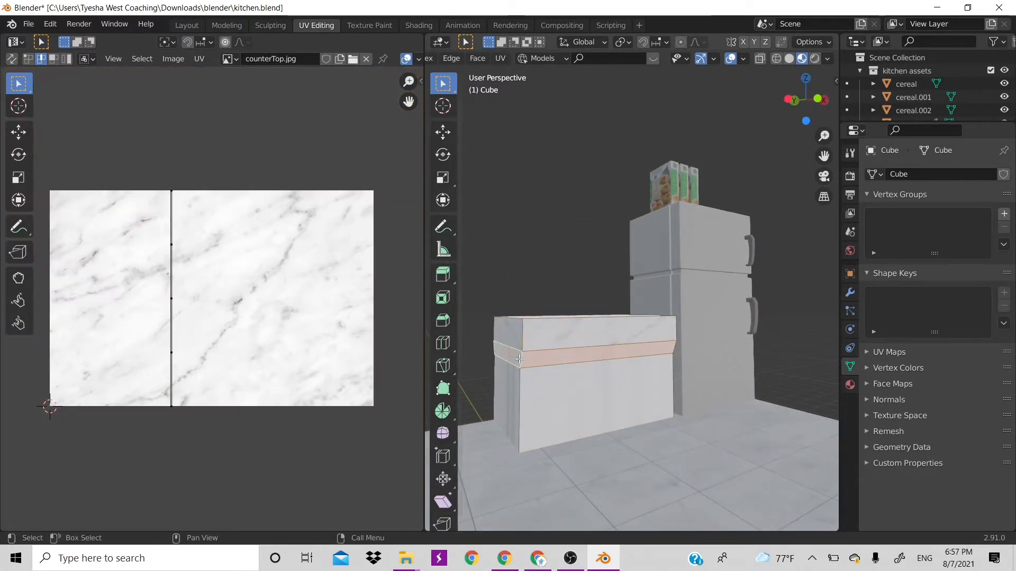
pyautogui.keyDown('shift'); pyautogui.click(529, 396); pyautogui.keyUp('shift')
pyautogui.keyDown('shift'); pyautogui.click(505, 381); pyautogui.keyUp('shift')
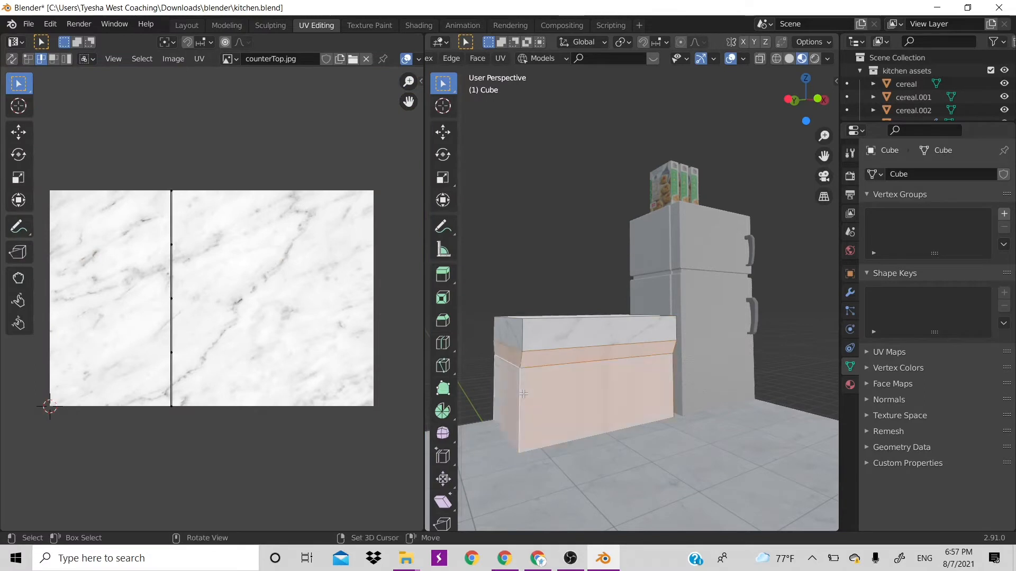
pyautogui.scroll(-4, 272, 365)
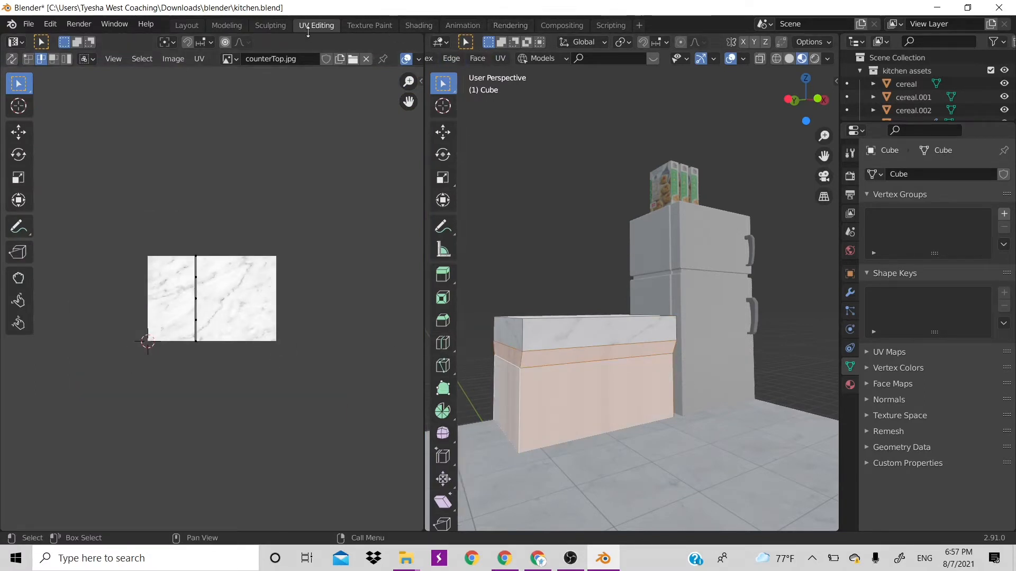
# - In the Layout workspace, add a second material slot to the counter with a new material named wood
pyautogui.click(200, 26)
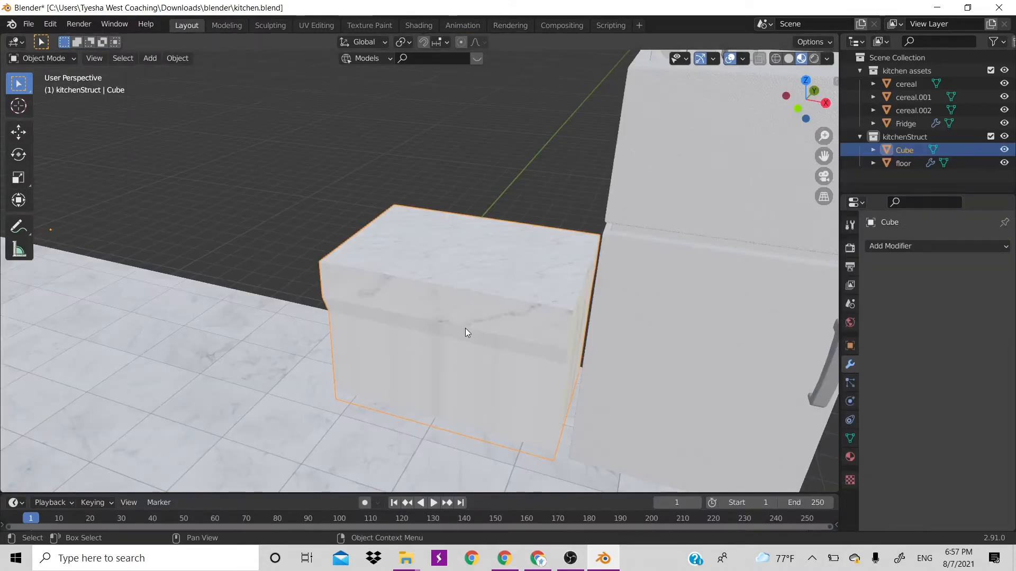
pyautogui.click(847, 456)
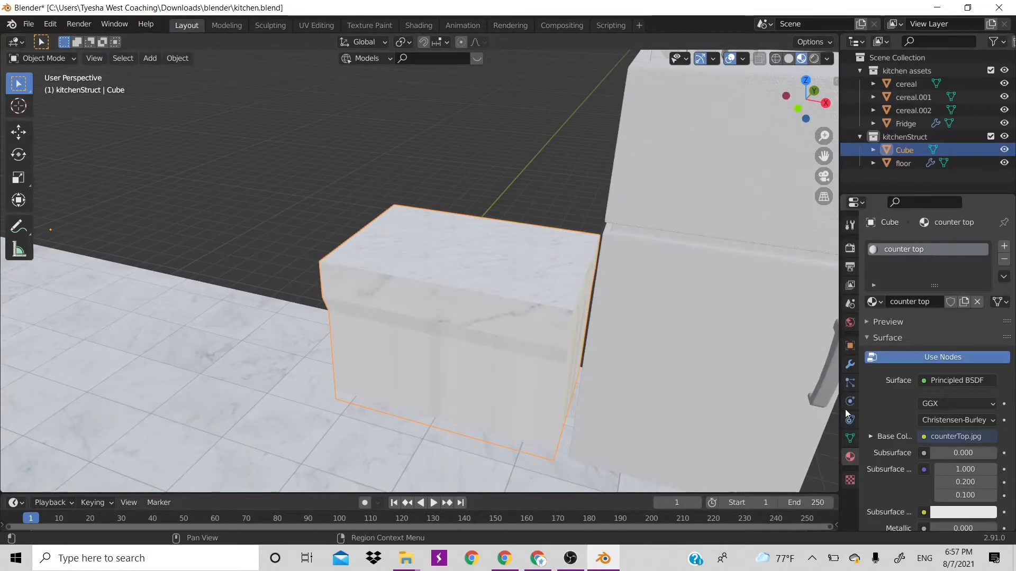
pyautogui.click(1004, 247)
pyautogui.click(919, 329)
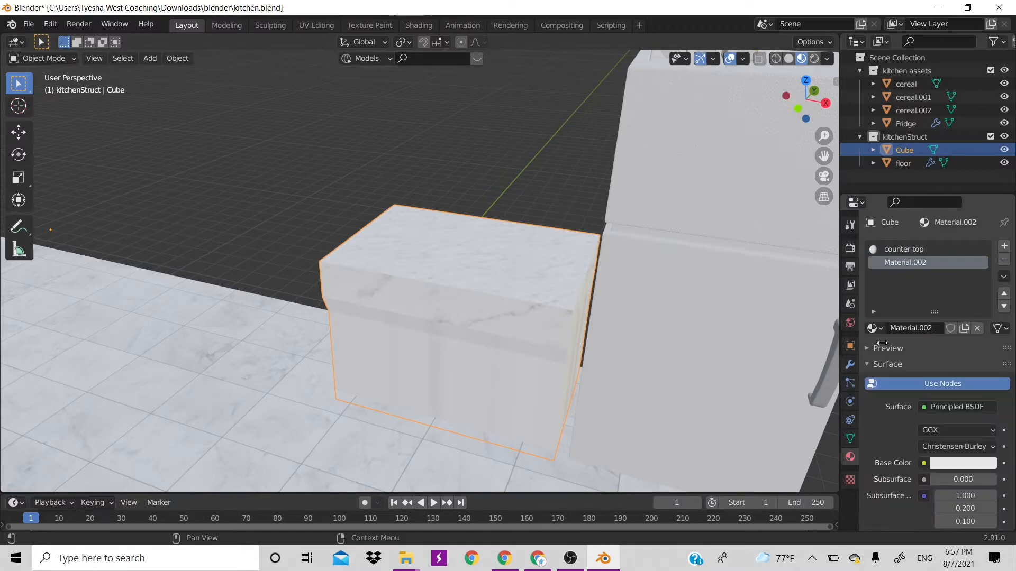
pyautogui.doubleClick(894, 261)
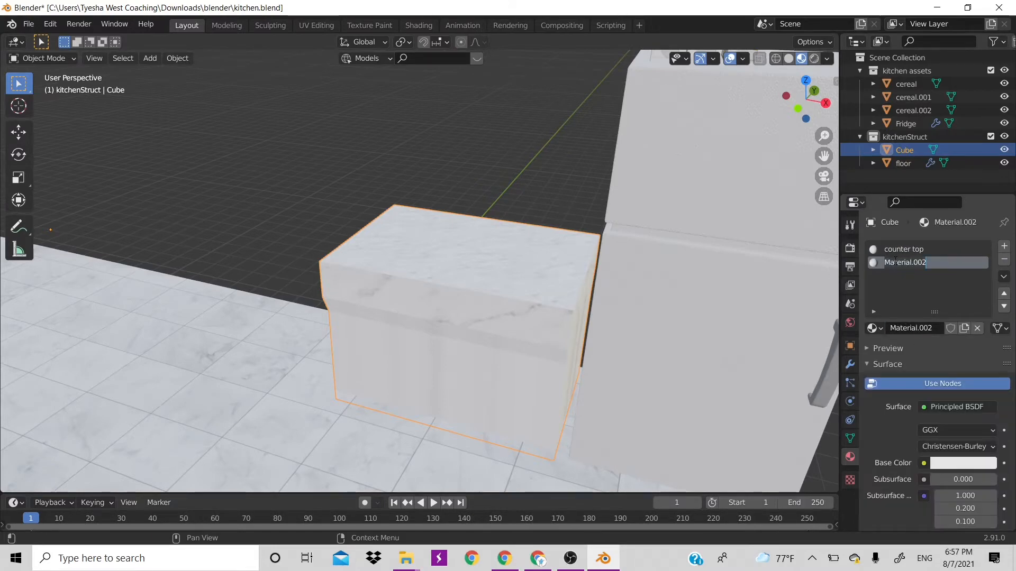
pyautogui.write('woo')
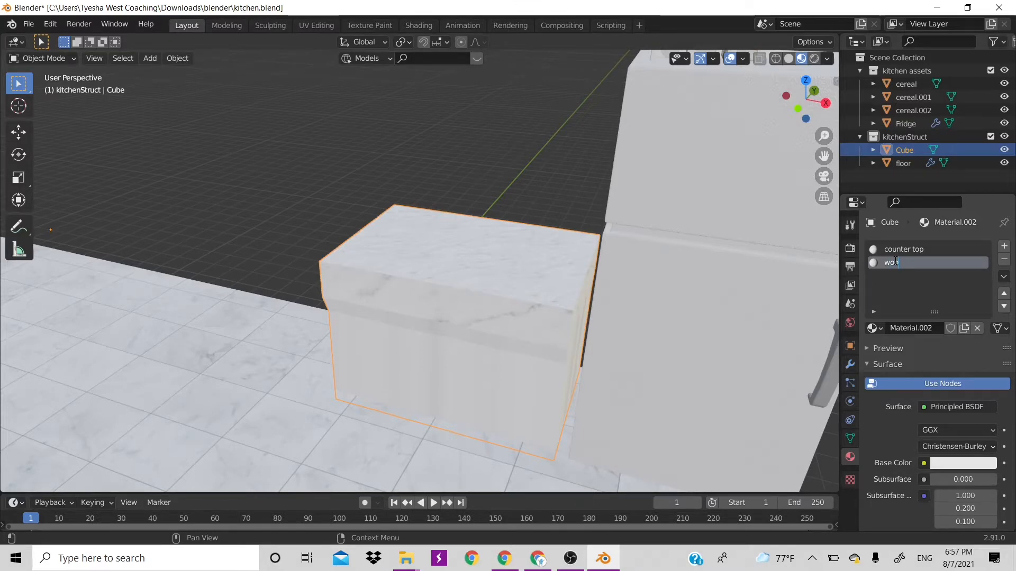
pyautogui.write('d')
pyautogui.press('Return')
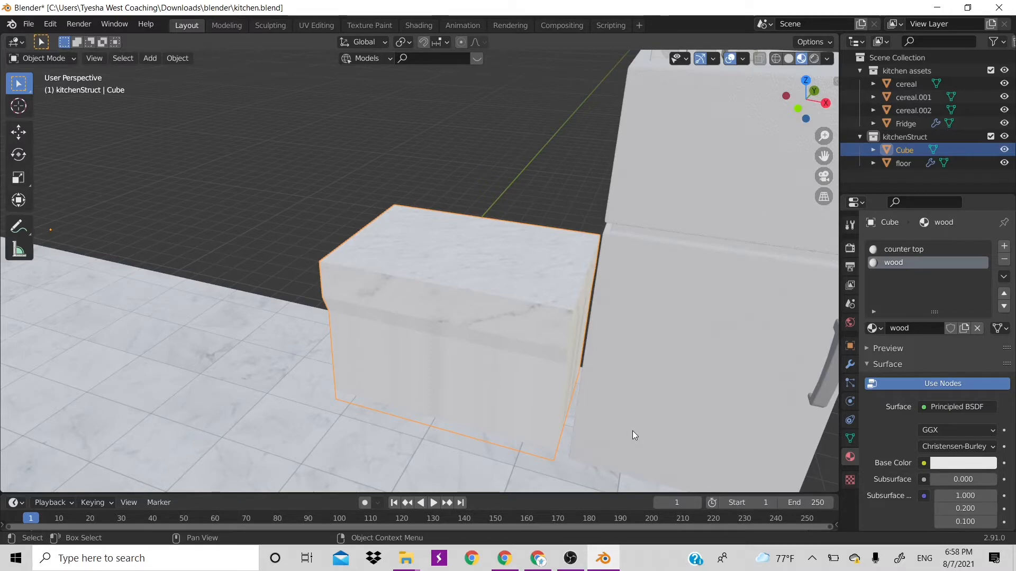
# - Switch to Chrome, filter the counter texture image search to wood, and preview the light butcher-block image from Shutterstock
pyautogui.click(538, 558)
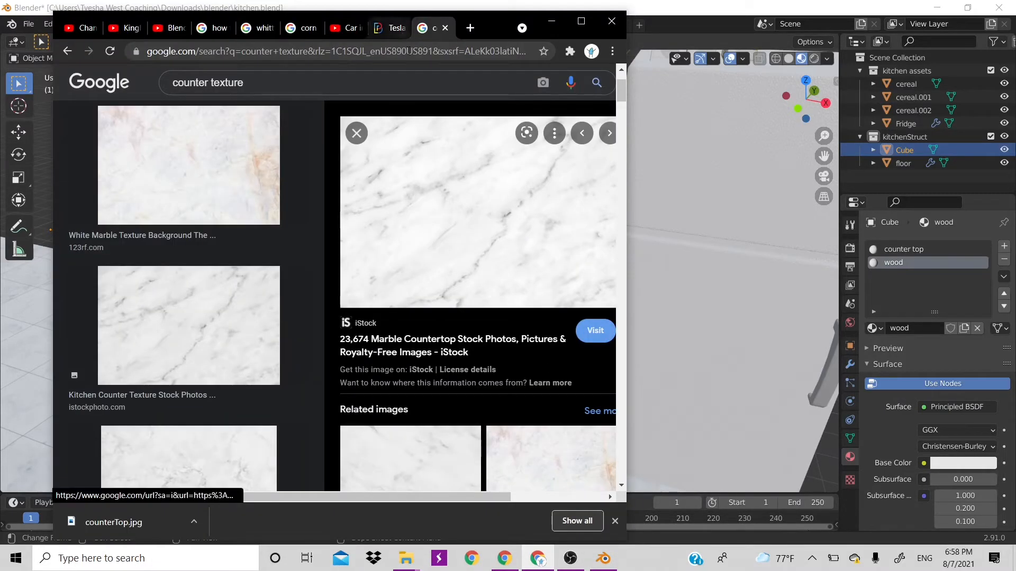
pyautogui.scroll(2, 154, 238)
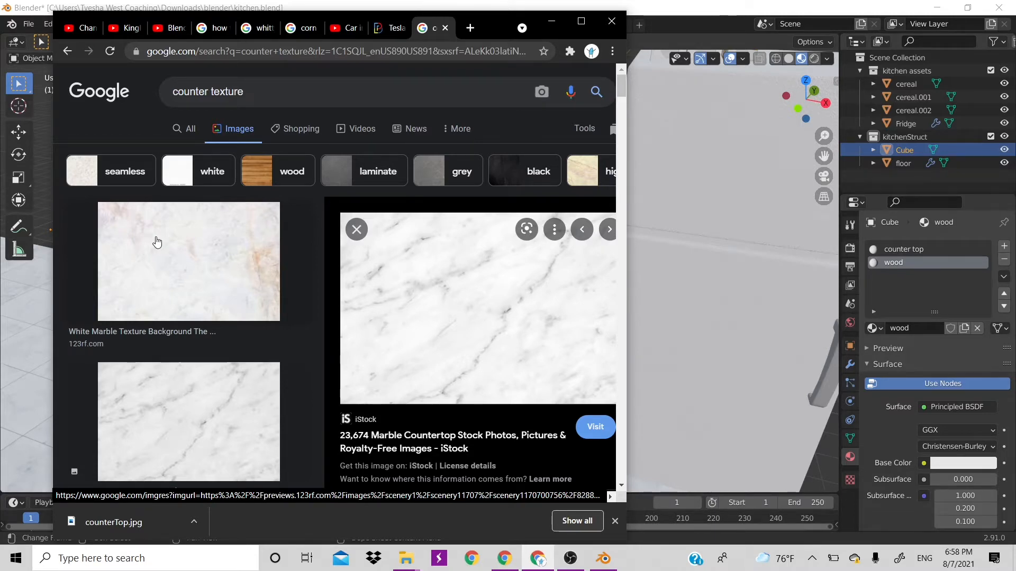
pyautogui.click(268, 176)
pyautogui.scroll(-2, 398, 348)
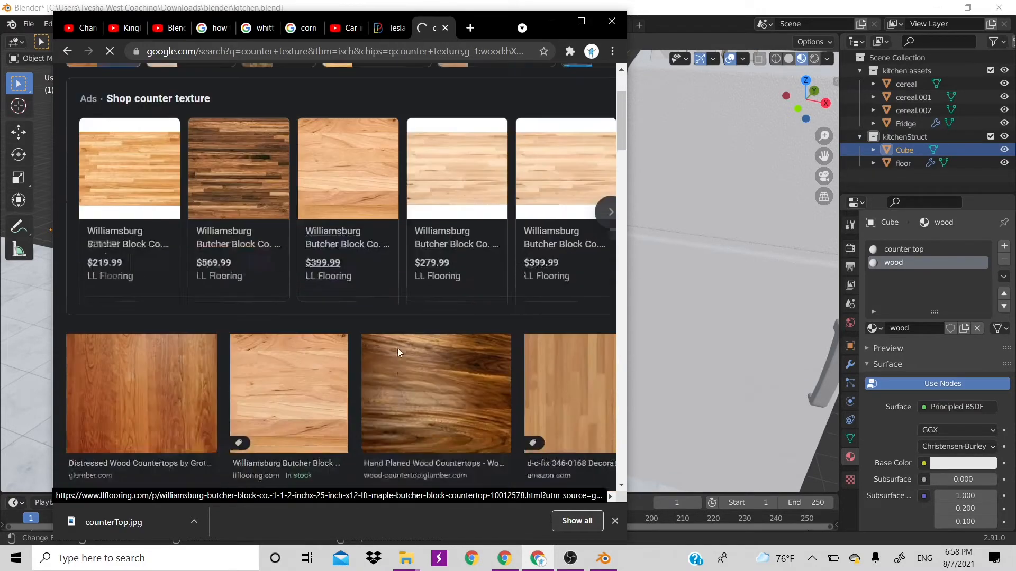
pyautogui.scroll(-10, 397, 348)
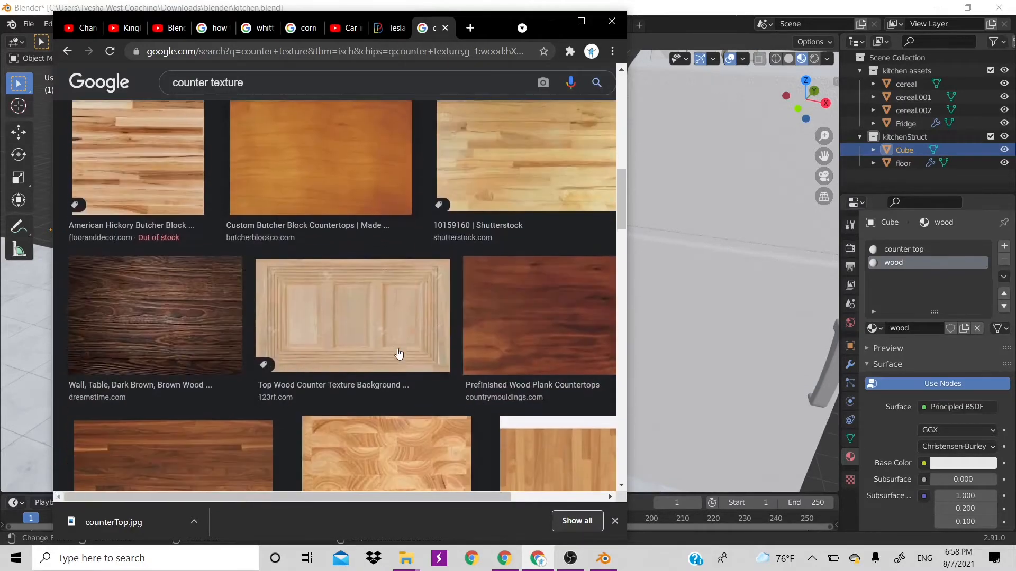
pyautogui.scroll(-1, 398, 354)
pyautogui.scroll(4, 398, 353)
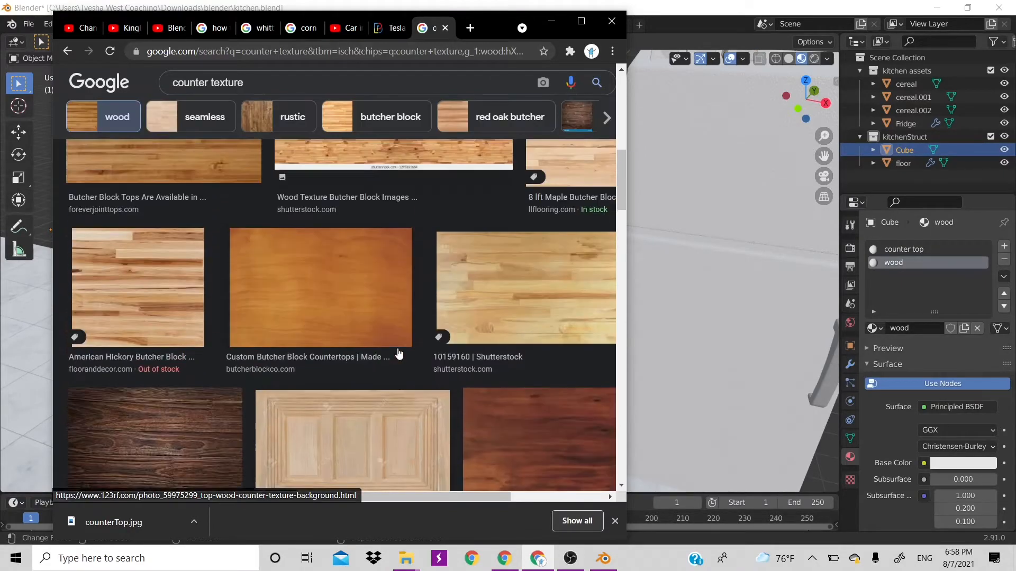
pyautogui.click(517, 369)
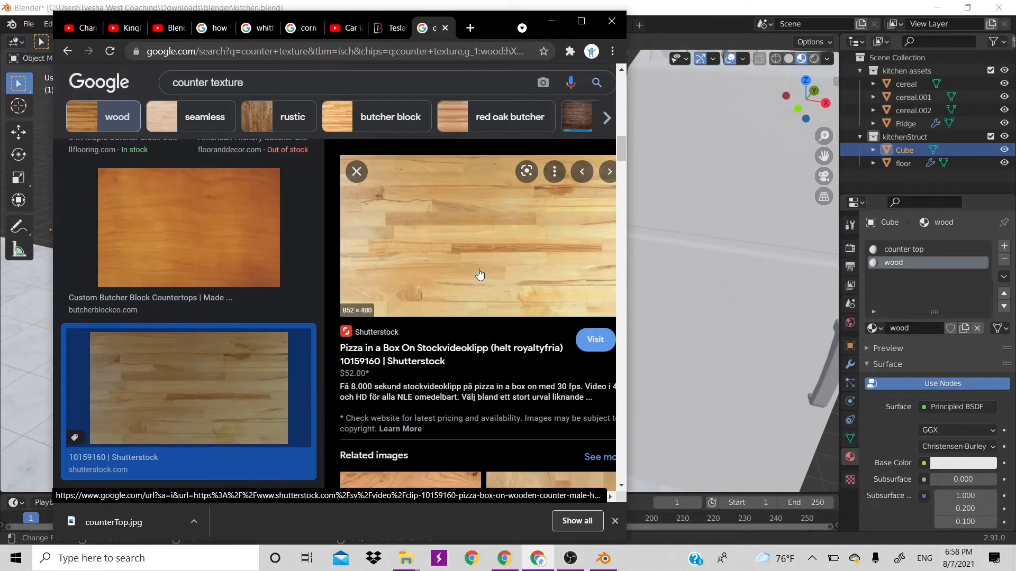
pyautogui.rightClick(479, 271)
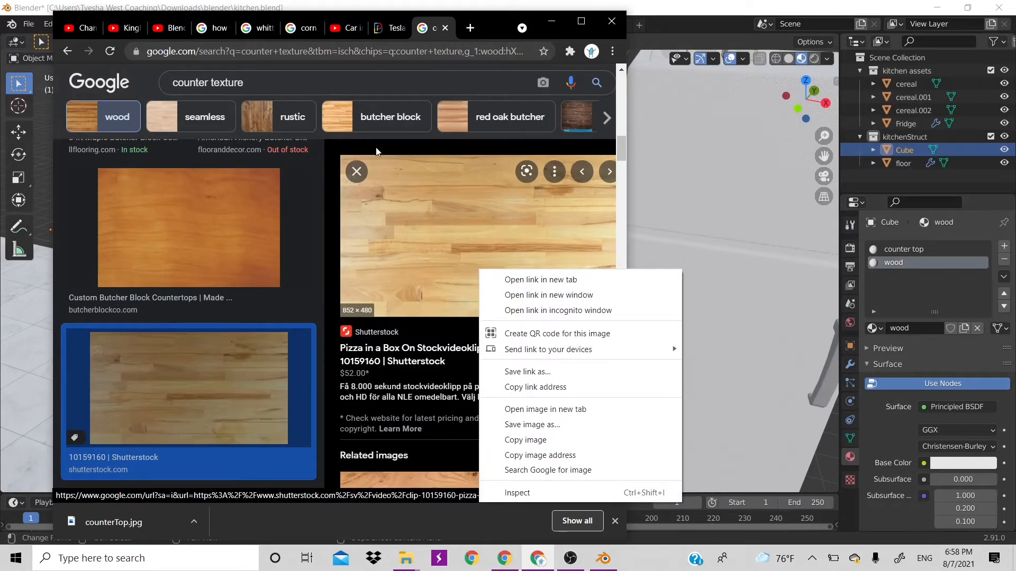
# - Open the textures.com library and search it for wood
pyautogui.click(442, 46)
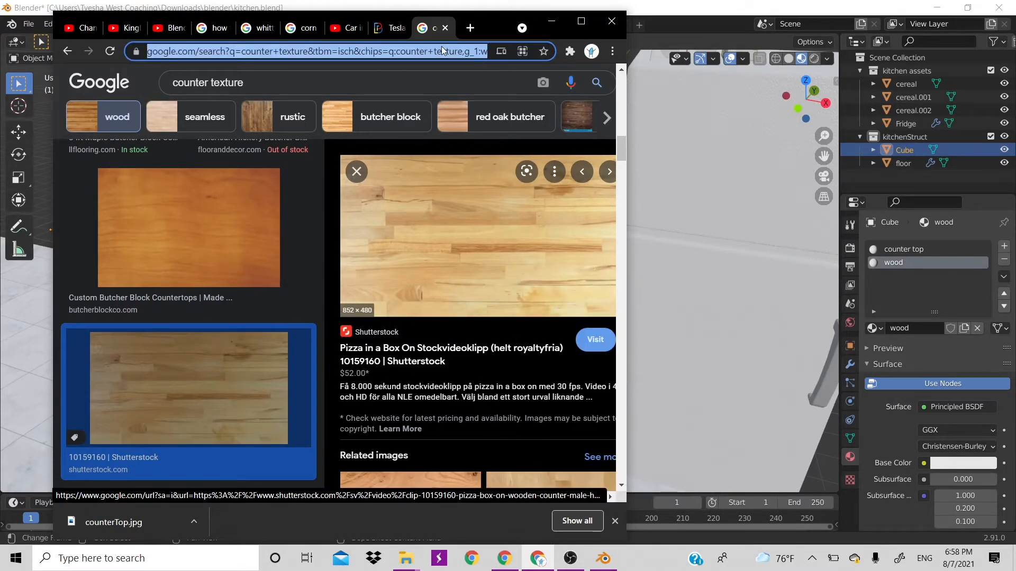
pyautogui.write('text')
pyautogui.press('Return')
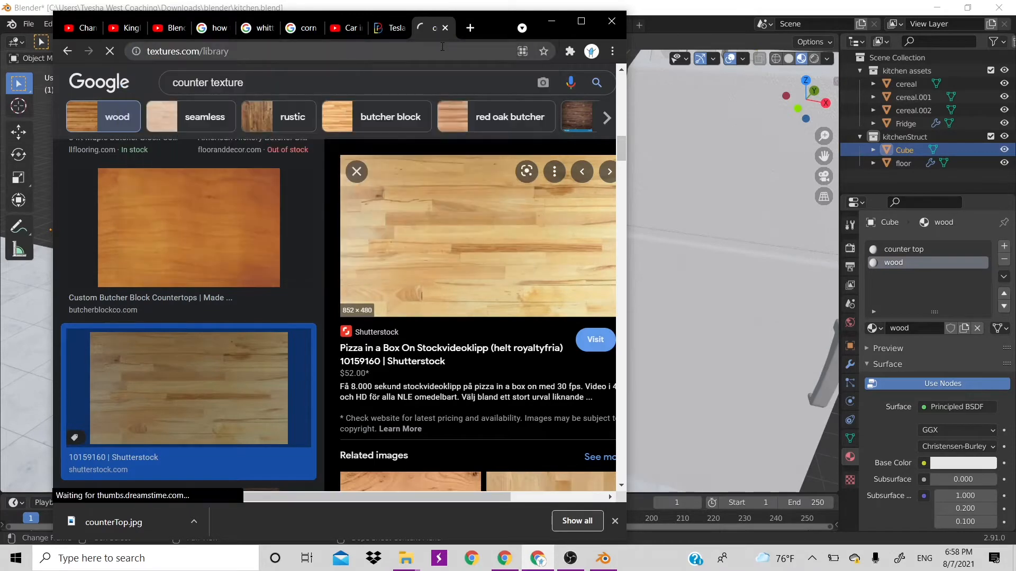
pyautogui.moveTo(504, 160)
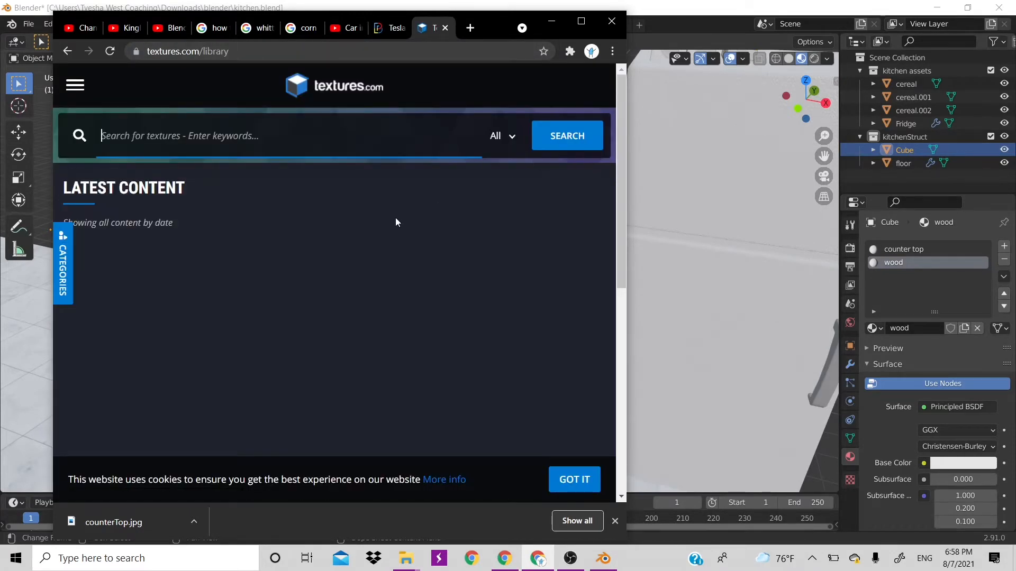
pyautogui.scroll(-3, 315, 284)
pyautogui.scroll(3, 316, 284)
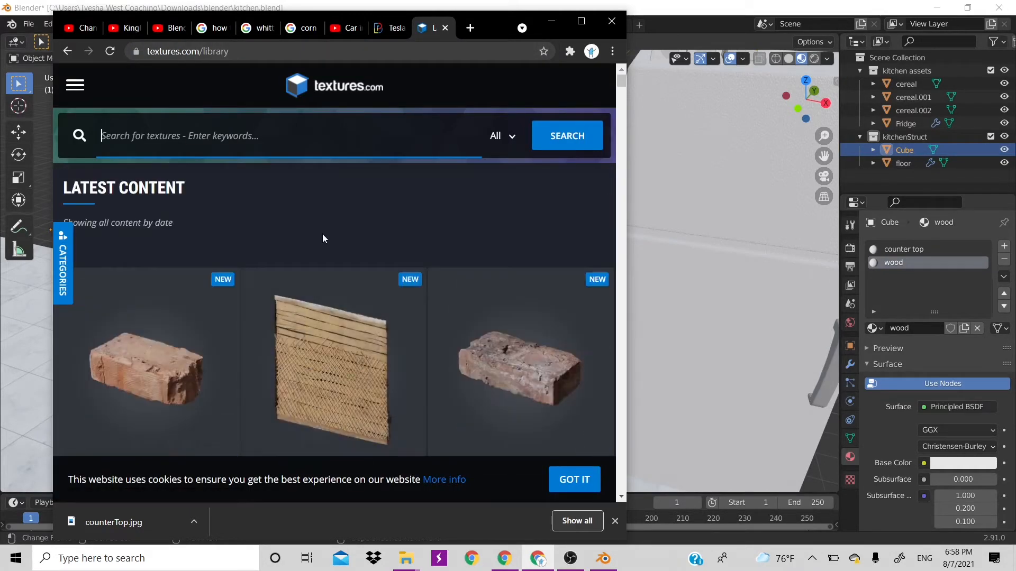
pyautogui.write('wood')
pyautogui.press('Return')
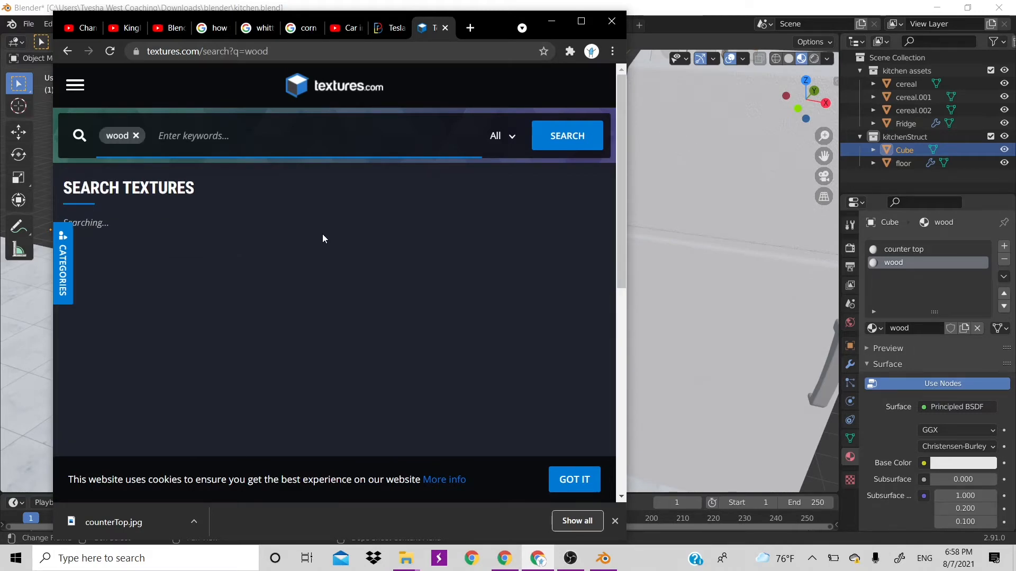
# - Replace the textures.com search keyword with cabnet and run the search
pyautogui.press('BackSpace')
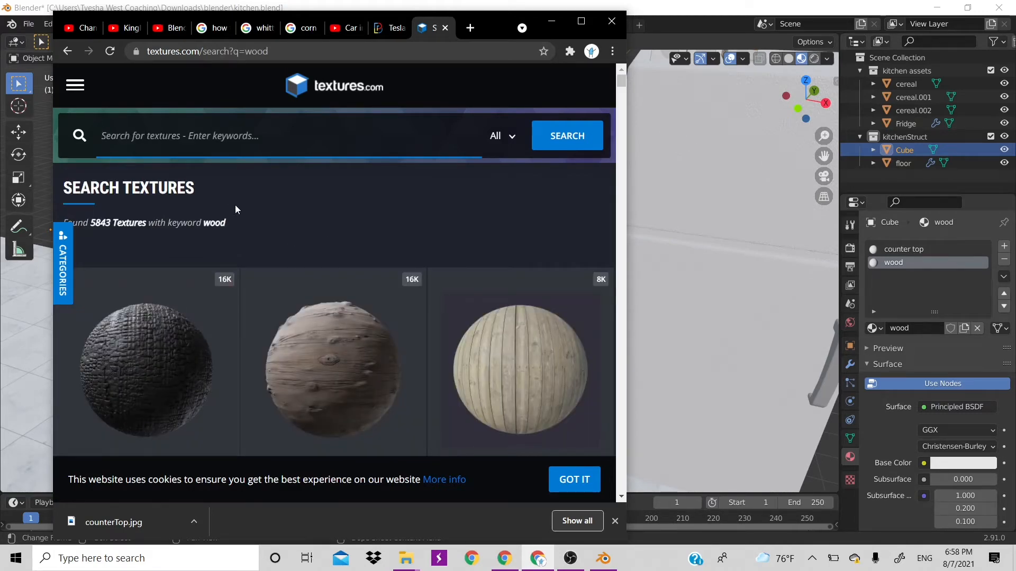
pyautogui.write('cabnet')
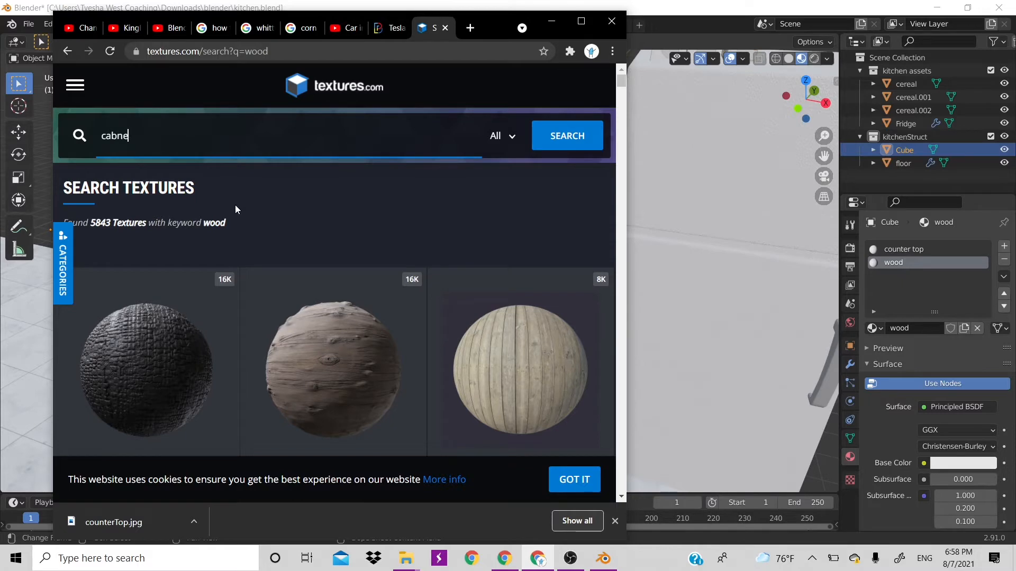
pyautogui.press('Return')
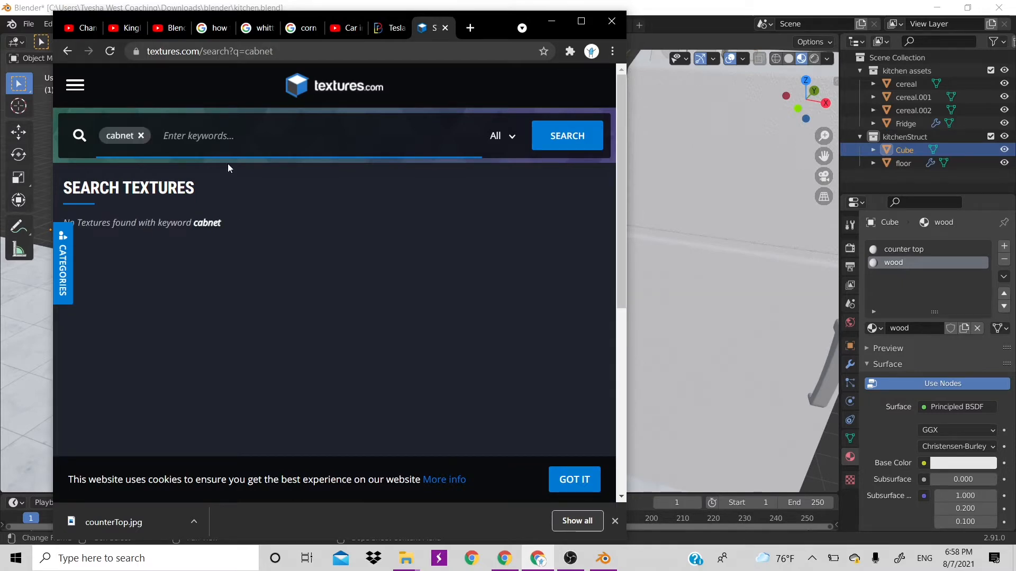
# - Search textures.com for wood again, browse the results for a cabinet texture, and return to Blender
pyautogui.press('BackSpace')
pyautogui.write('wood')
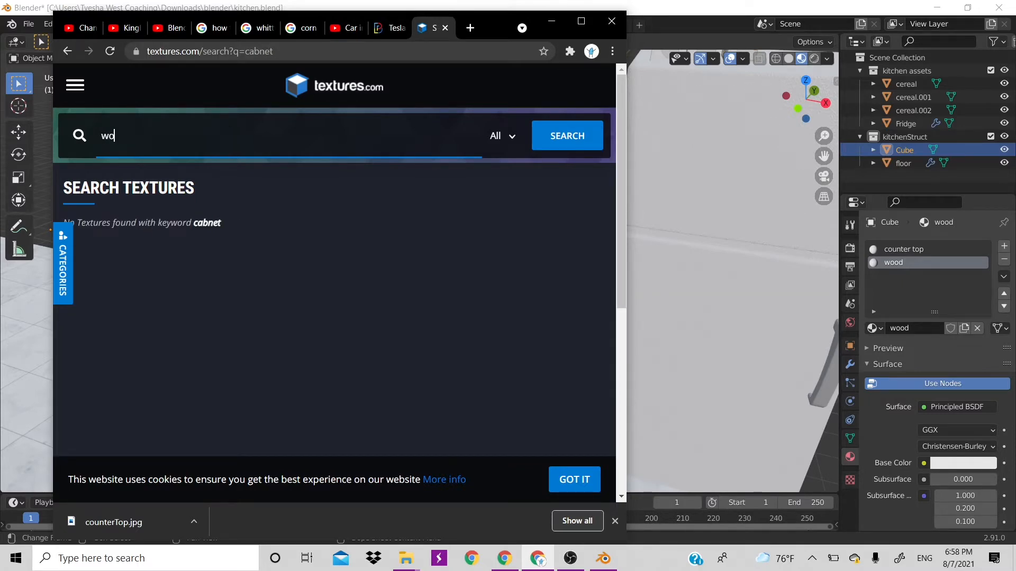
pyautogui.press('Return')
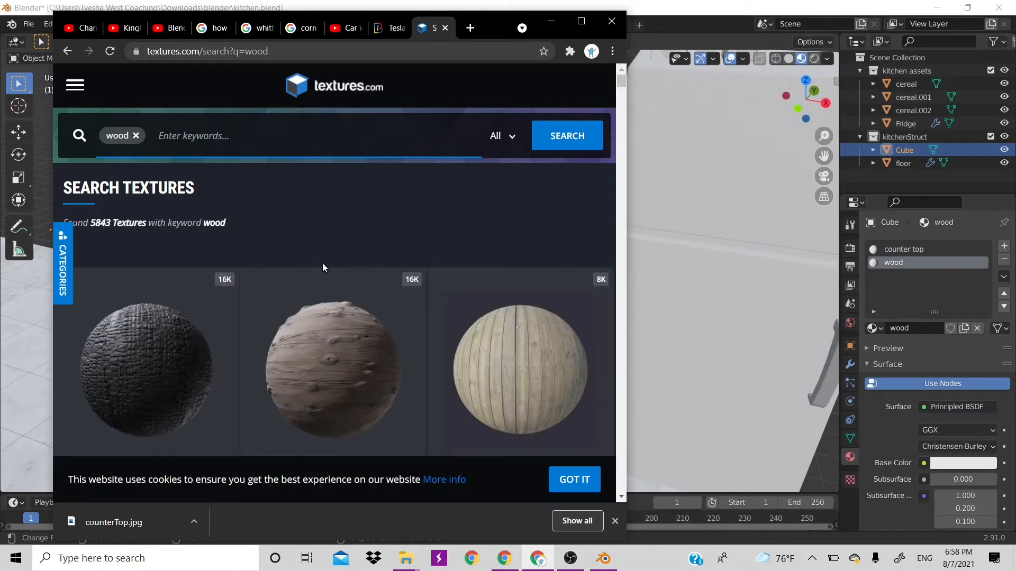
pyautogui.scroll(-3, 322, 262)
pyautogui.scroll(-10, 324, 268)
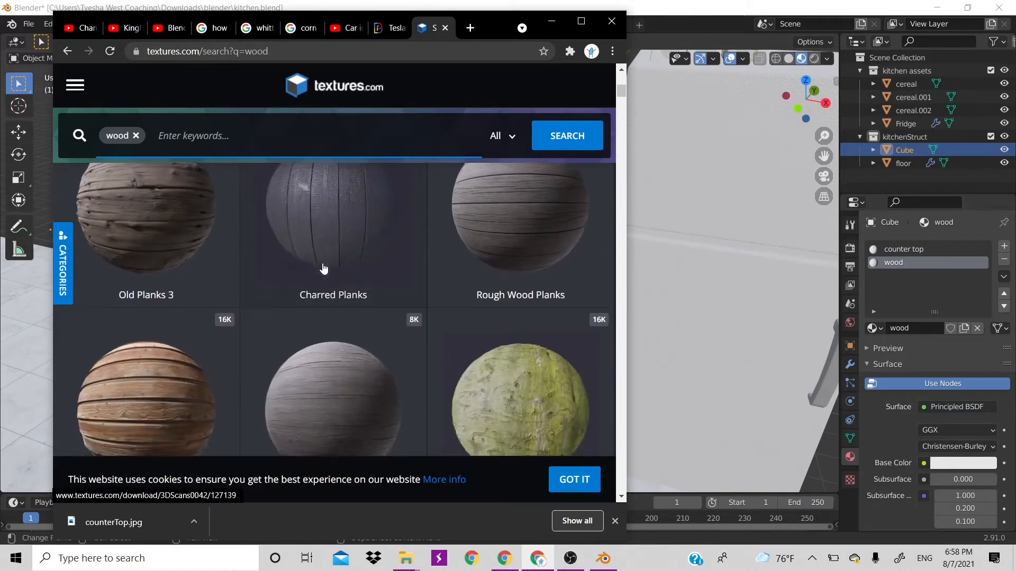
pyautogui.scroll(-8, 324, 269)
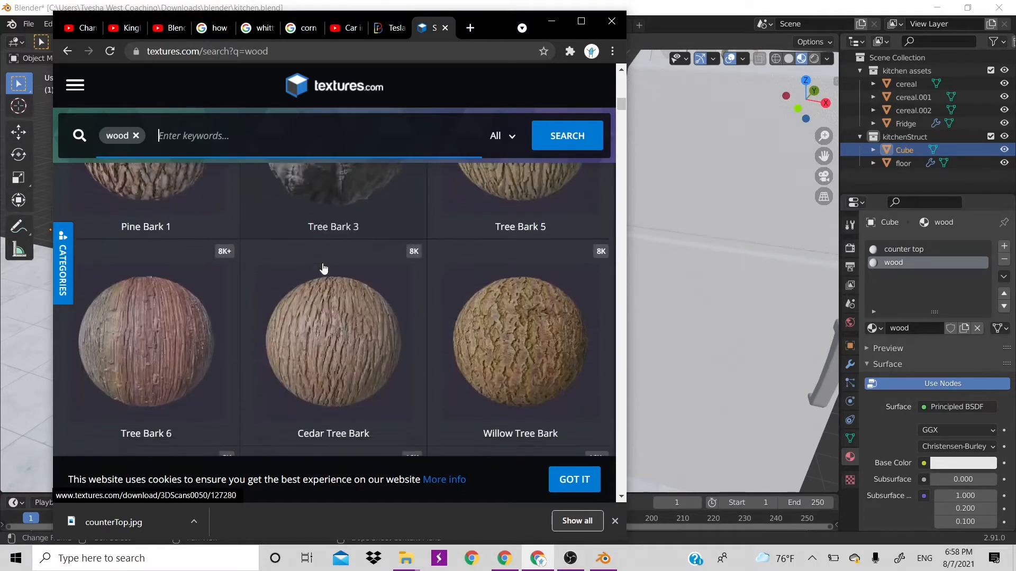
pyautogui.scroll(-2, 324, 268)
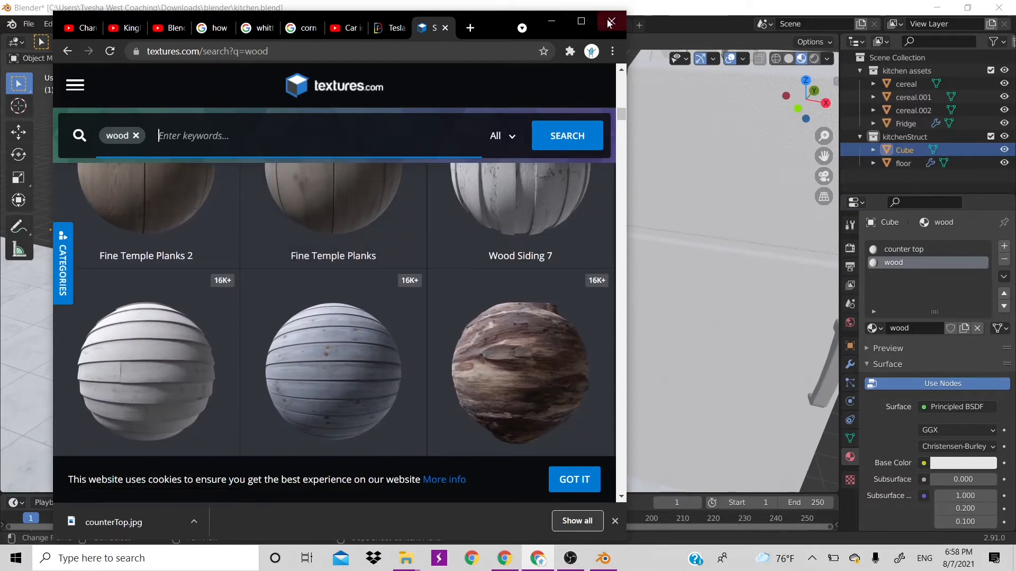
pyautogui.click(555, 21)
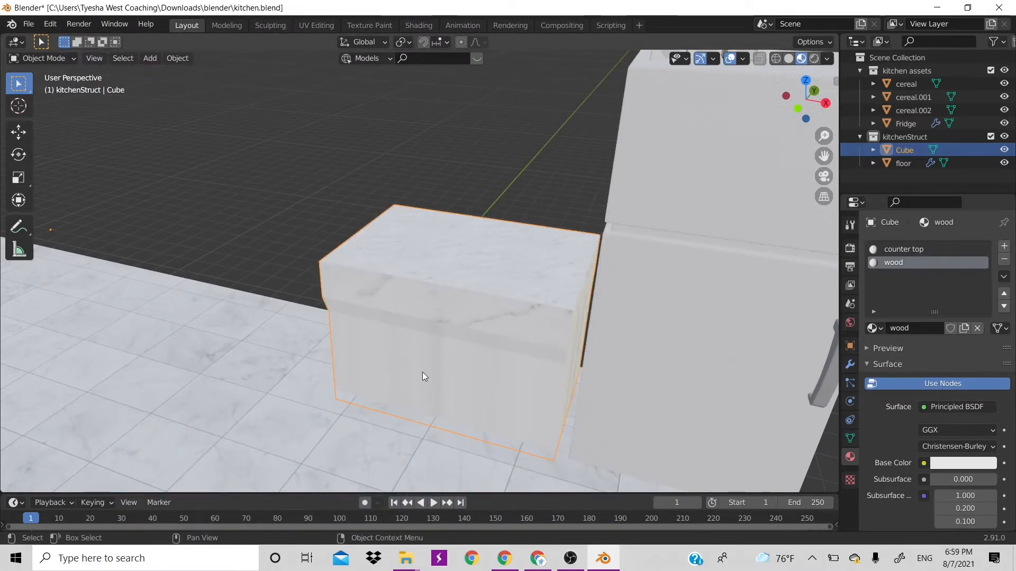
# - In Edit Mode on the counter, rename its wood material as cabnet
pyautogui.press('Tab')
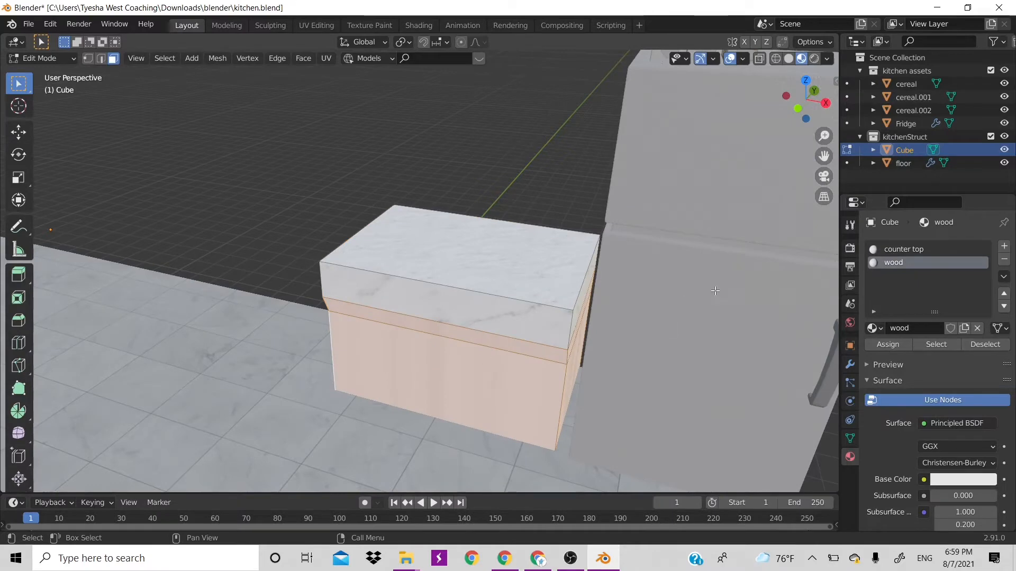
pyautogui.doubleClick(891, 263)
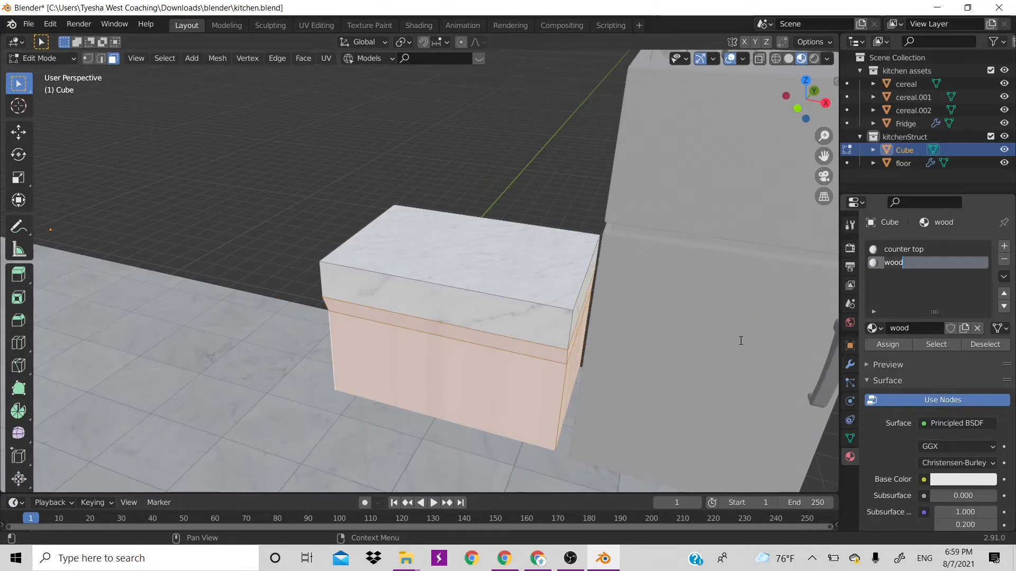
pyautogui.press('BackSpace')
pyautogui.press('BackSpace')
pyautogui.press('BackSpace')
pyautogui.press('BackSpace')
pyautogui.write('cabnet')
pyautogui.press('Return')
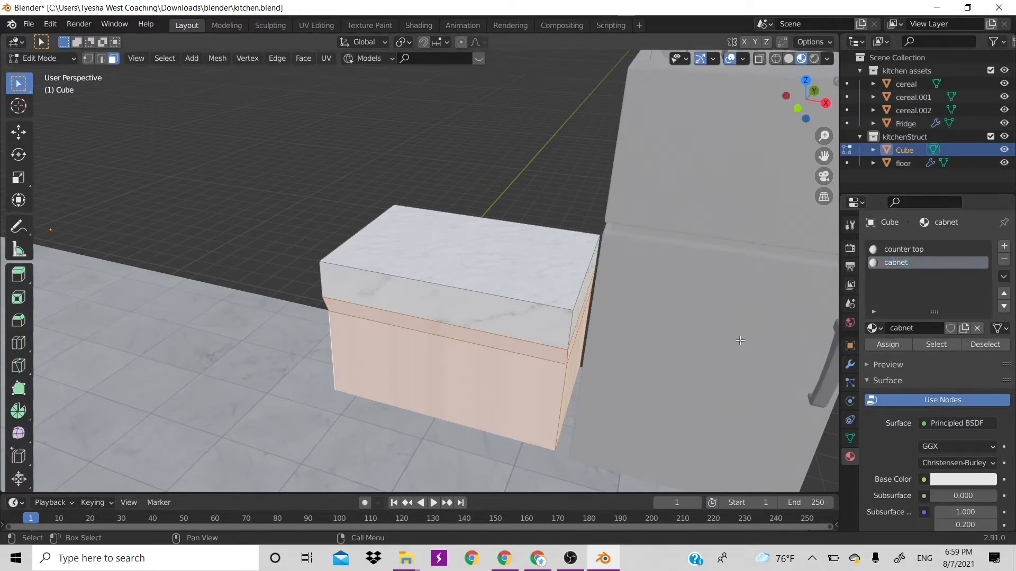
# - Set the cabnet material's base color to an orange-brown with an HSV value of about 0.66
pyautogui.scroll(-2, 942, 436)
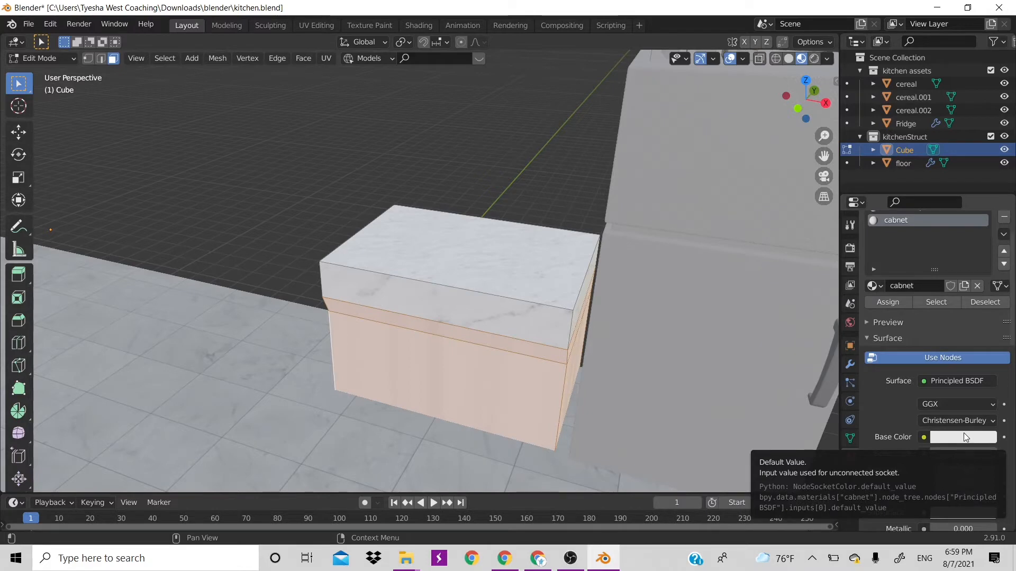
pyautogui.scroll(-5, 955, 413)
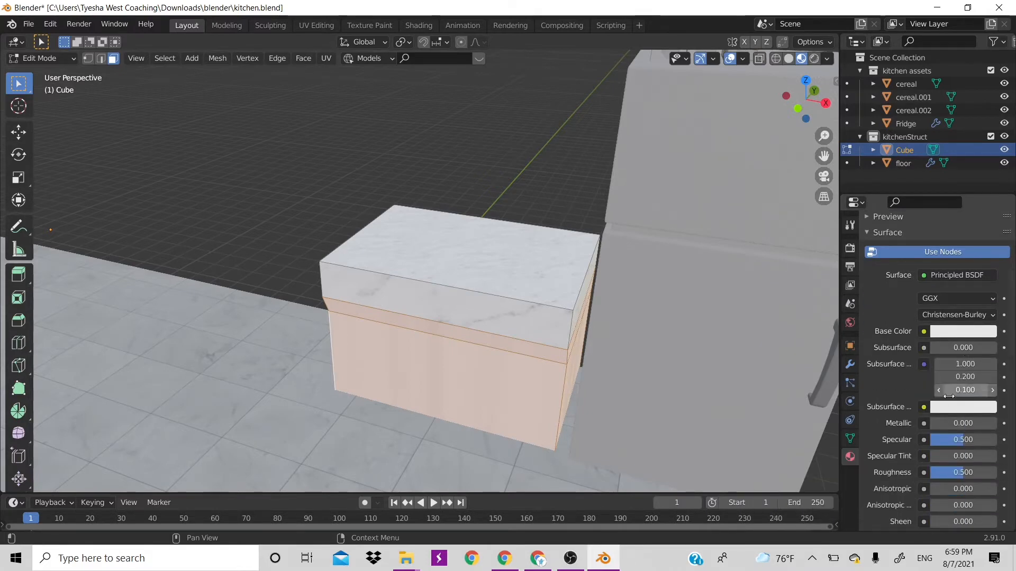
pyautogui.click(938, 330)
pyautogui.moveTo(928, 190); pyautogui.dragTo(917, 221)
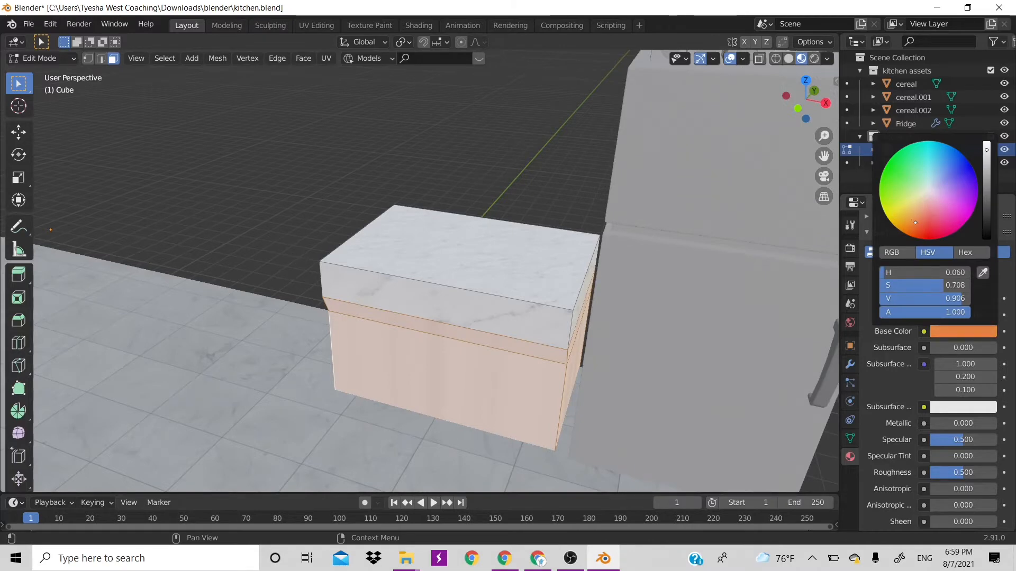
pyautogui.click(986, 172)
pyautogui.moveTo(986, 173); pyautogui.dragTo(986, 172)
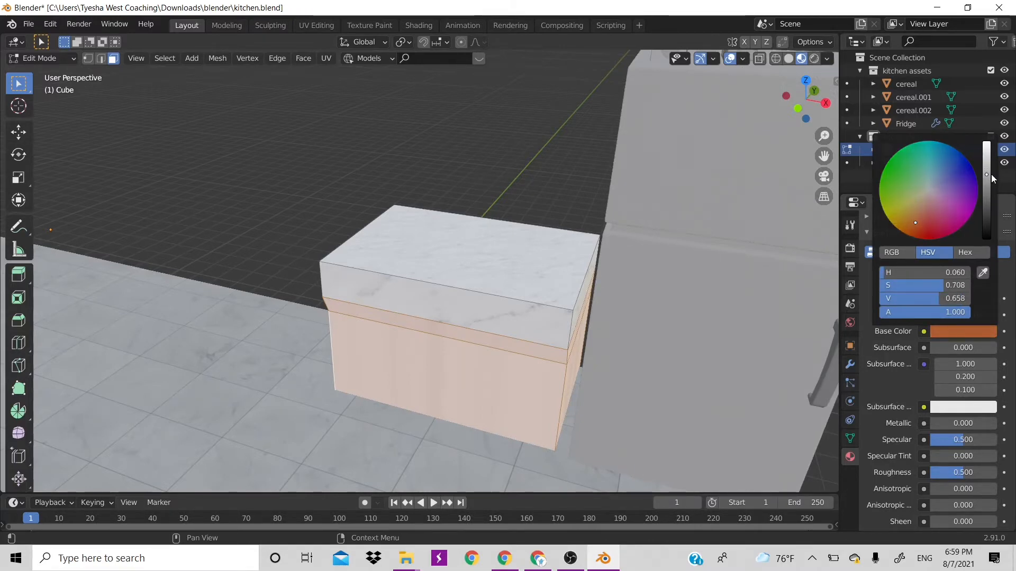
pyautogui.moveTo(906, 221); pyautogui.dragTo(910, 222)
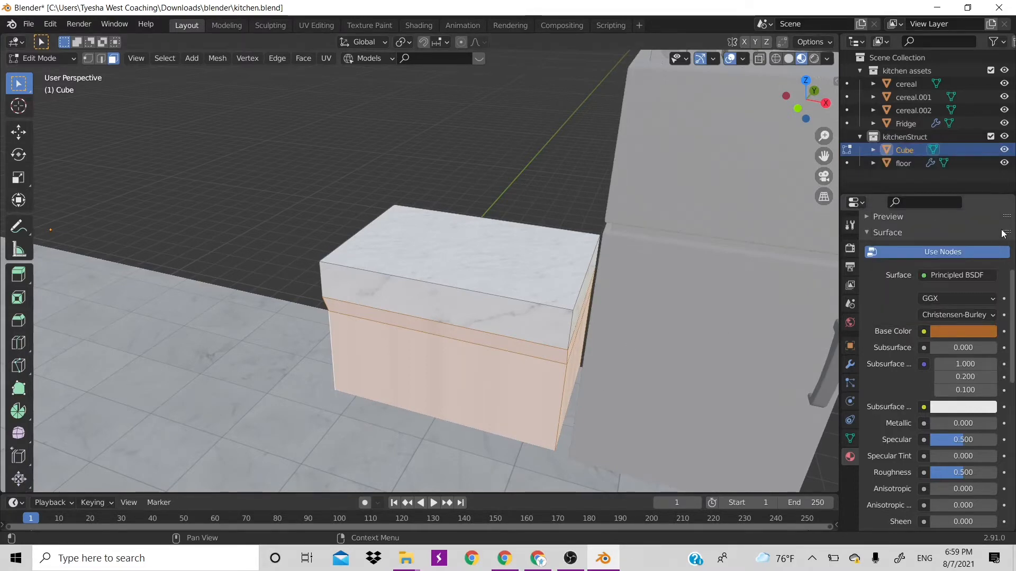
# - Assign the cabnet material to the selected faces below the counter's slab
pyautogui.scroll(4, 896, 284)
pyautogui.scroll(3, 896, 283)
pyautogui.click(903, 345)
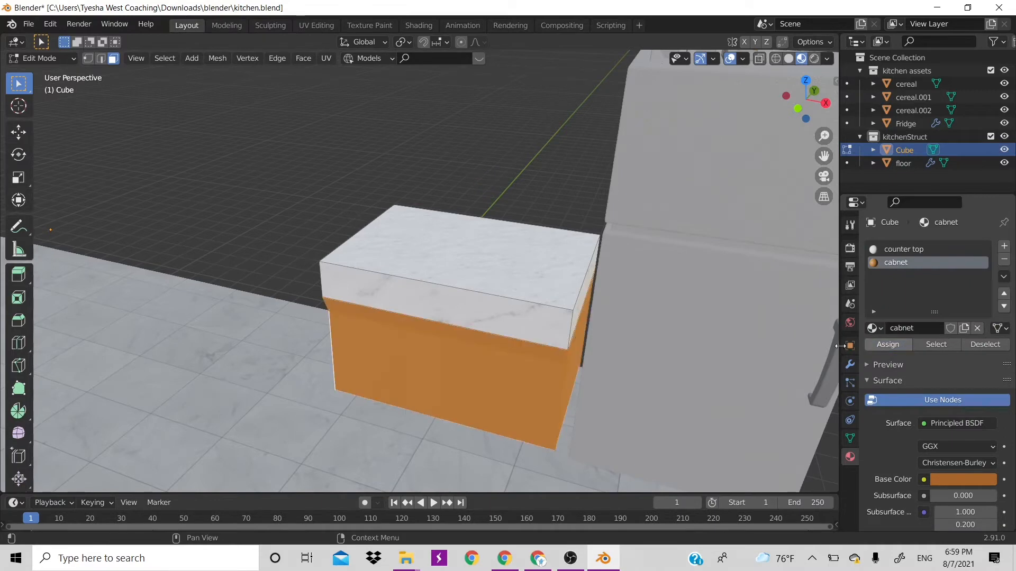
# - Change the cabnet material's base color to a pale grayish pink
pyautogui.scroll(-3, 905, 376)
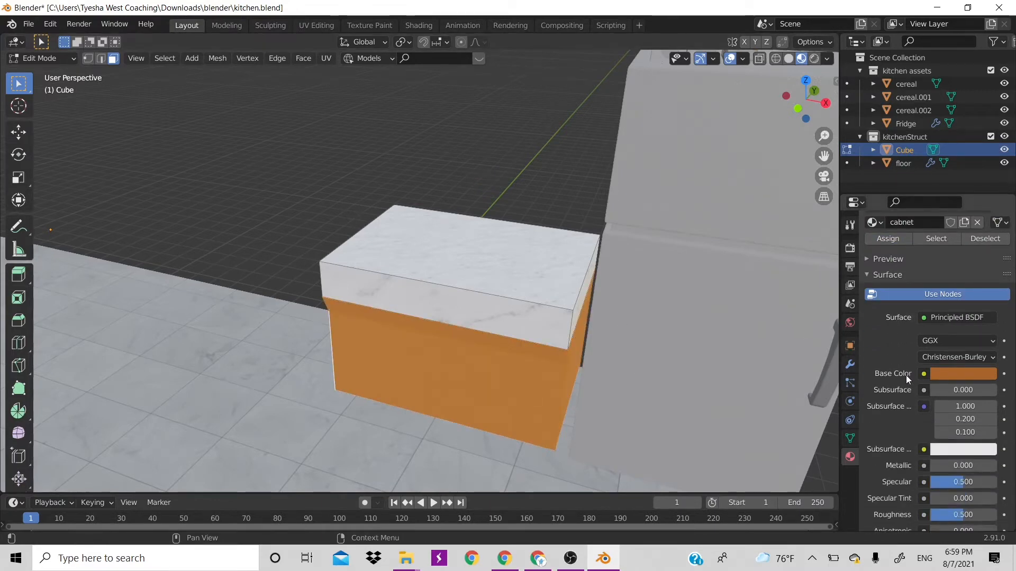
pyautogui.scroll(3, 906, 376)
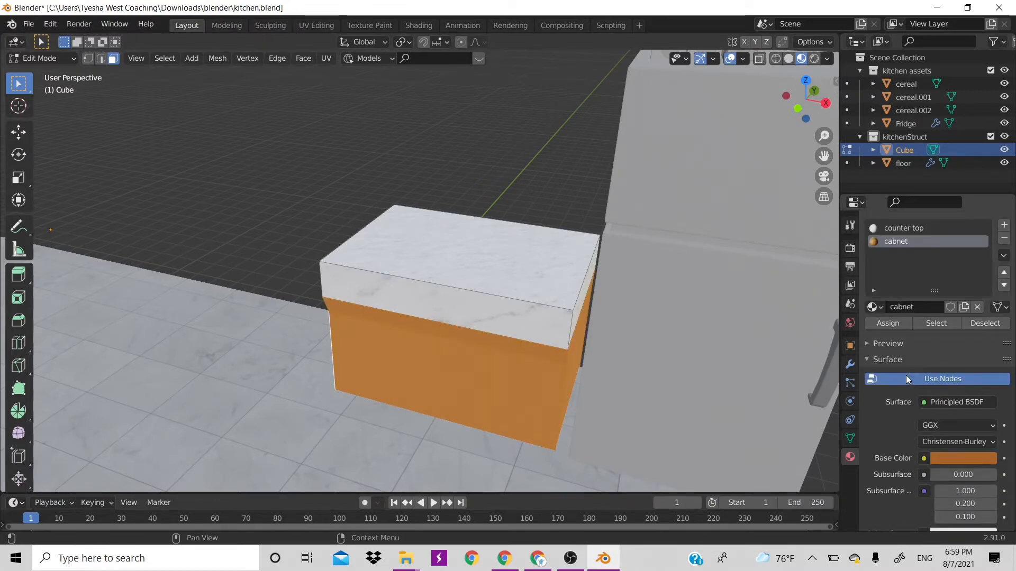
pyautogui.scroll(-1, 916, 421)
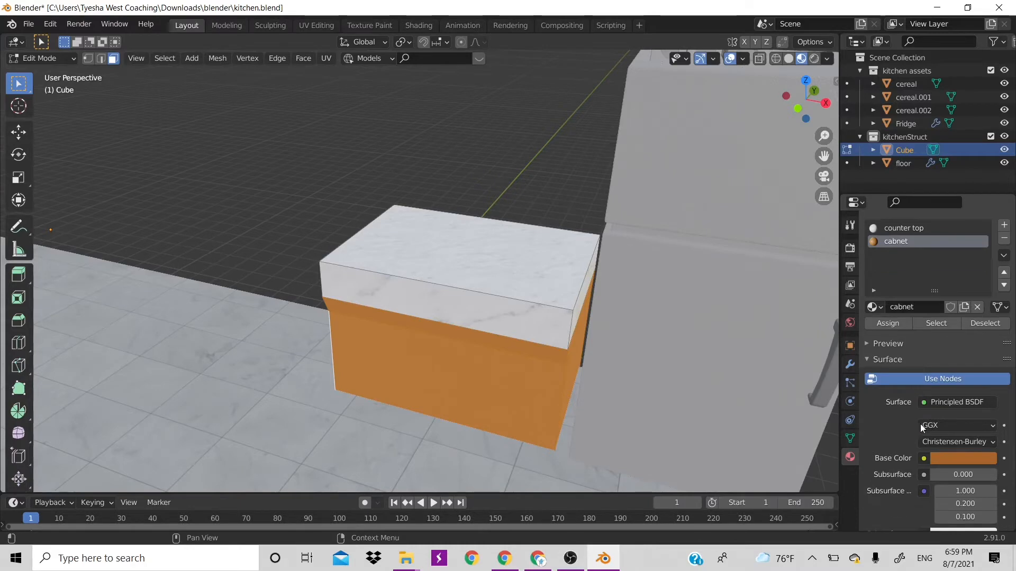
pyautogui.click(953, 457)
pyautogui.click(928, 321)
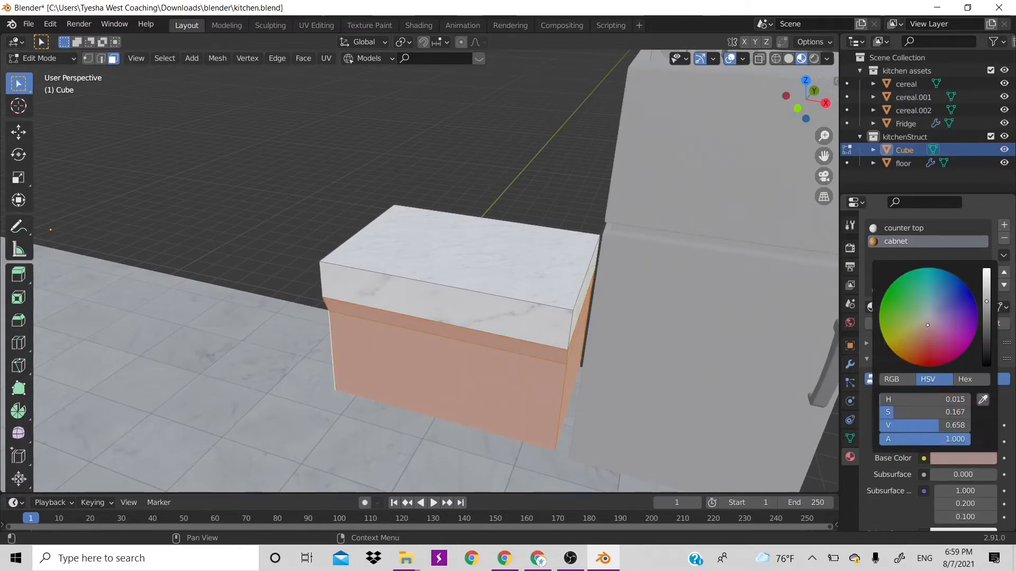
# - In RGB mode, set the cabnet base color's red, green and blue values to 0
pyautogui.click(892, 379)
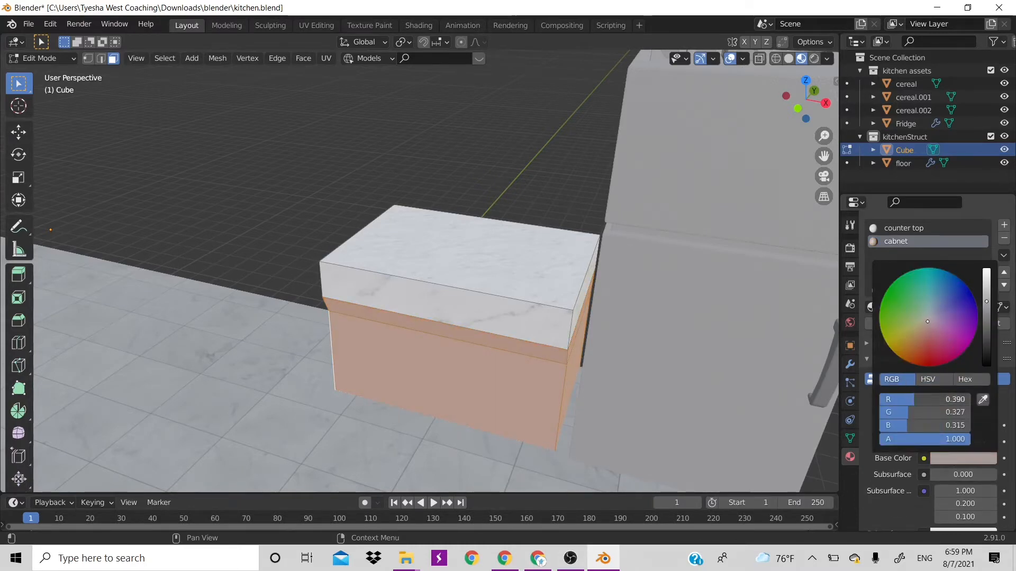
pyautogui.click(914, 399)
pyautogui.write('0')
pyautogui.press('Return')
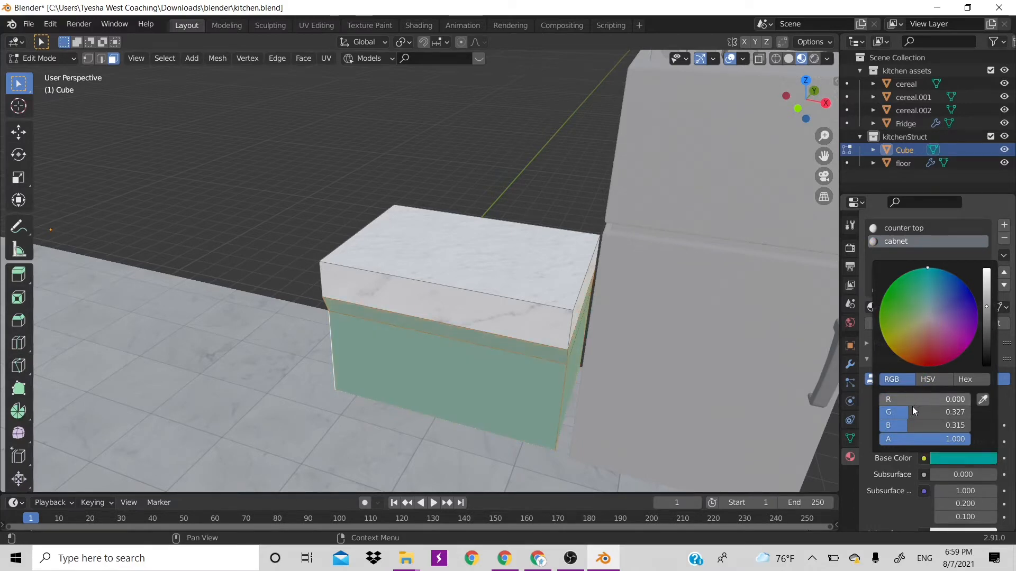
pyautogui.click(913, 406)
pyautogui.write('0')
pyautogui.press('Return')
pyautogui.click(912, 424)
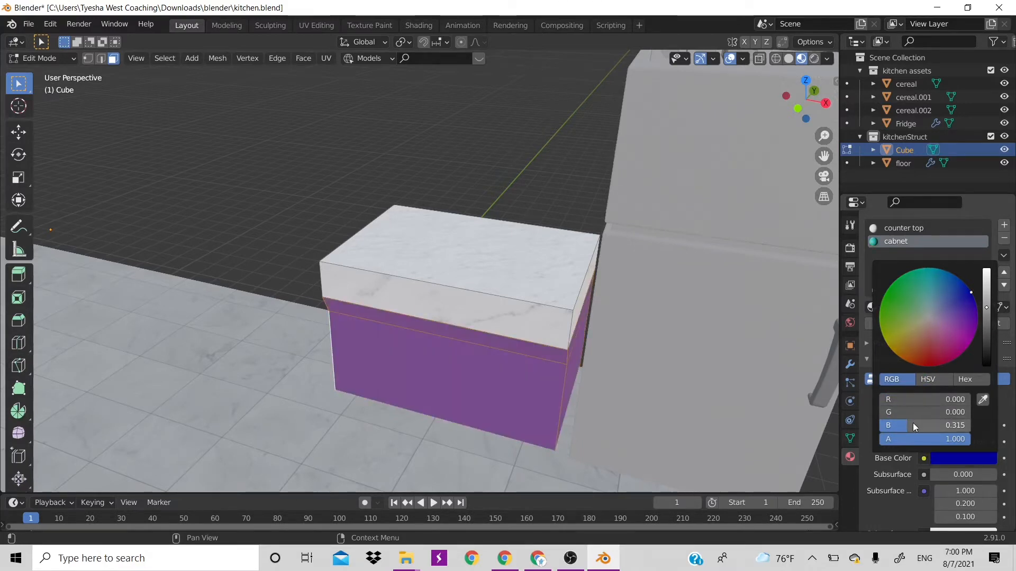
pyautogui.write('0')
pyautogui.press('Return')
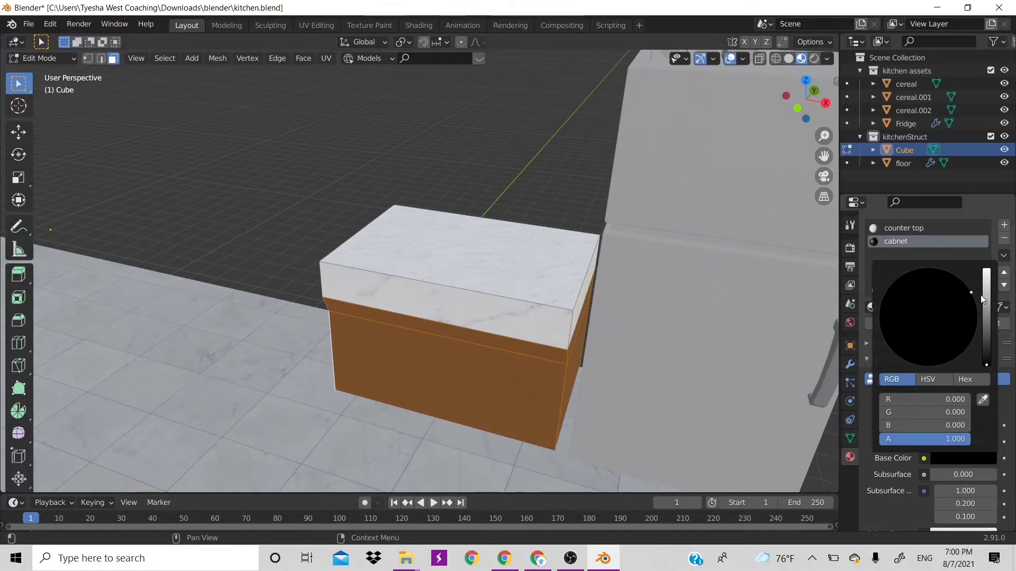
# - Raise the base color's brightness to a vivid blue, reset its blue value to 0, and set its alpha to 0
pyautogui.moveTo(984, 321); pyautogui.dragTo(987, 272)
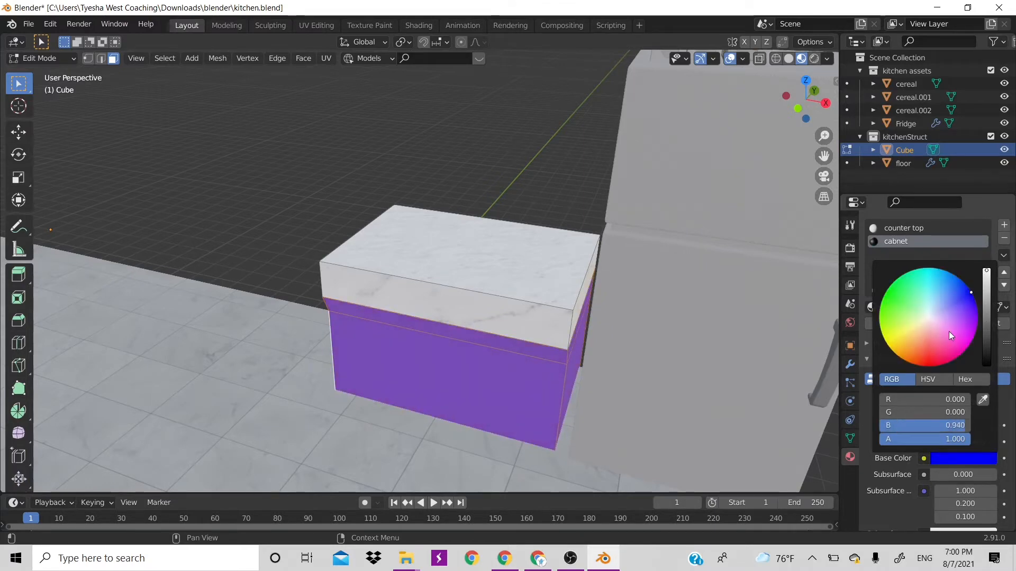
pyautogui.click(923, 426)
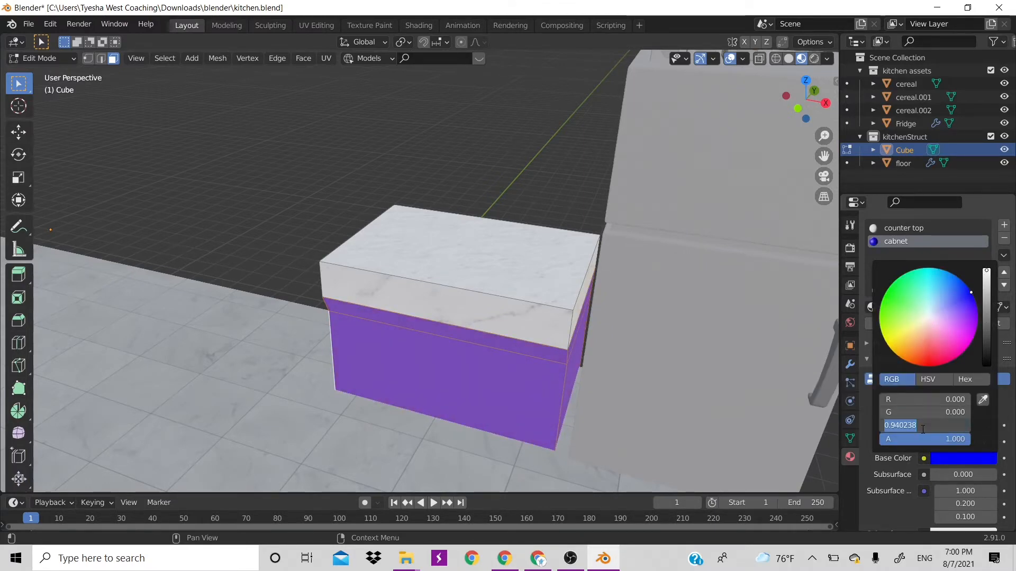
pyautogui.write('0.')
pyautogui.press('Return')
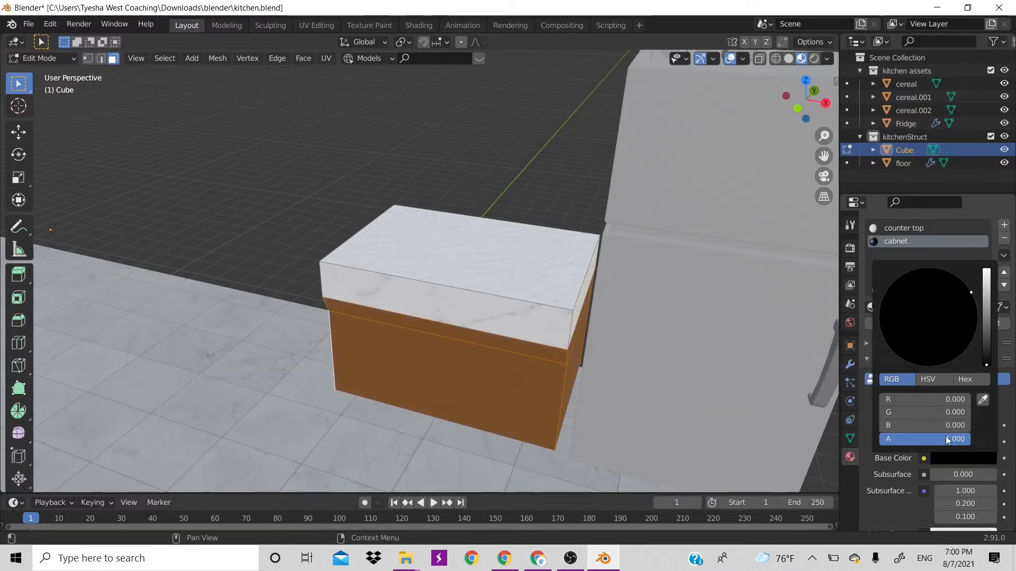
pyautogui.click(946, 438)
pyautogui.write('0')
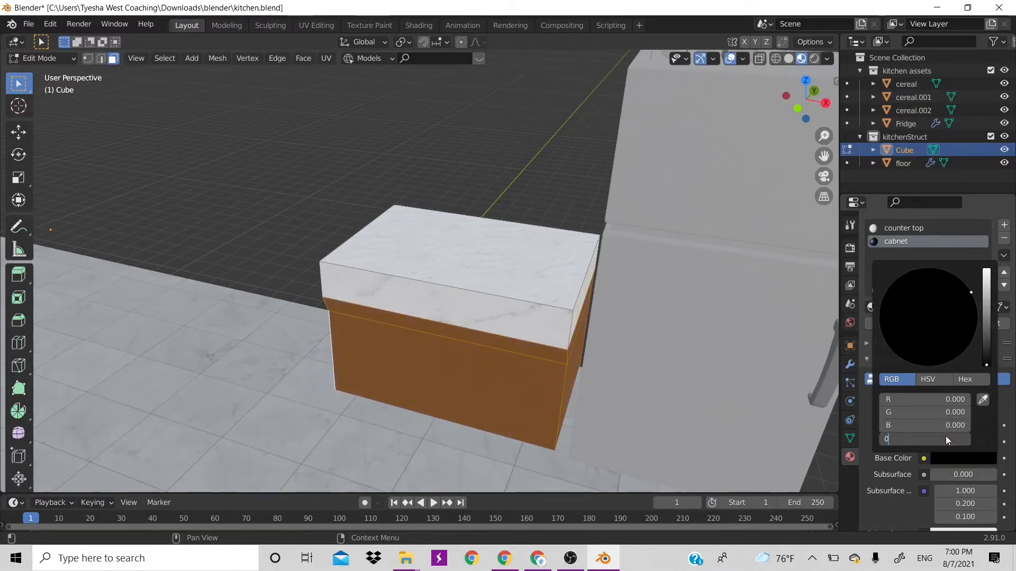
pyautogui.press('Return')
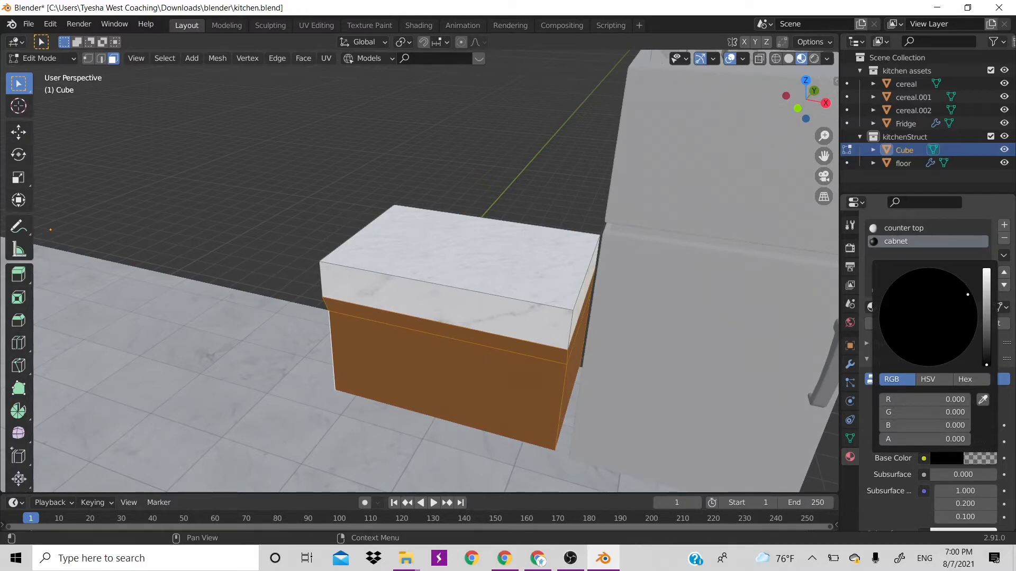
# - Set the cabnet base color's alpha to 1 and raise its brightness to white
pyautogui.click(944, 458)
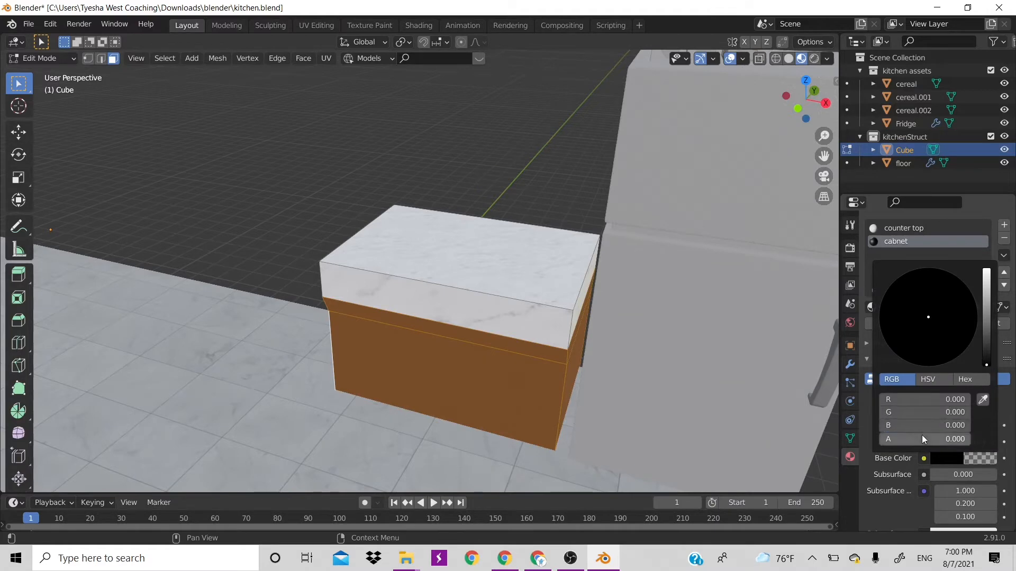
pyautogui.click(922, 437)
pyautogui.write('1')
pyautogui.press('Return')
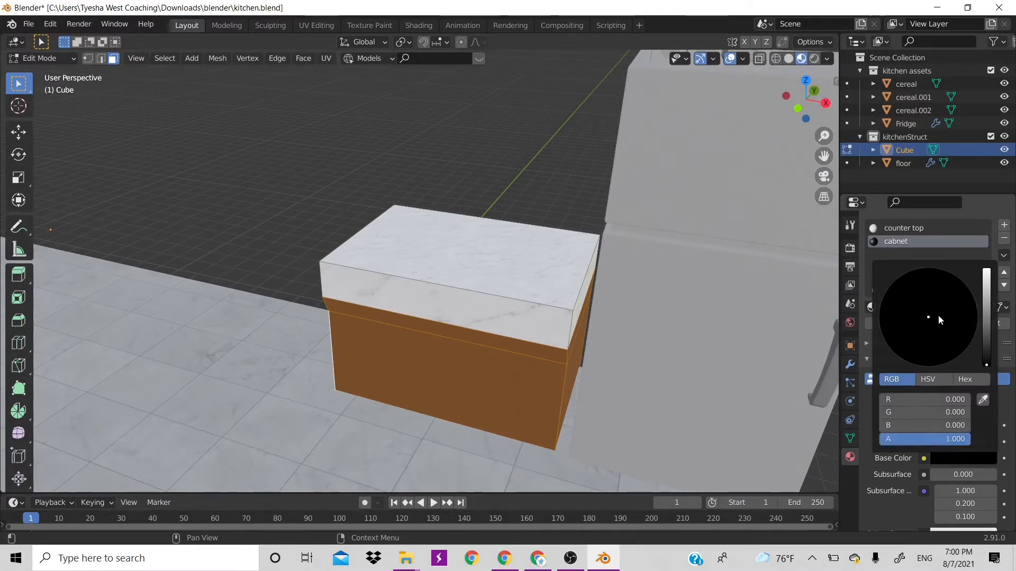
pyautogui.moveTo(986, 352); pyautogui.dragTo(986, 271)
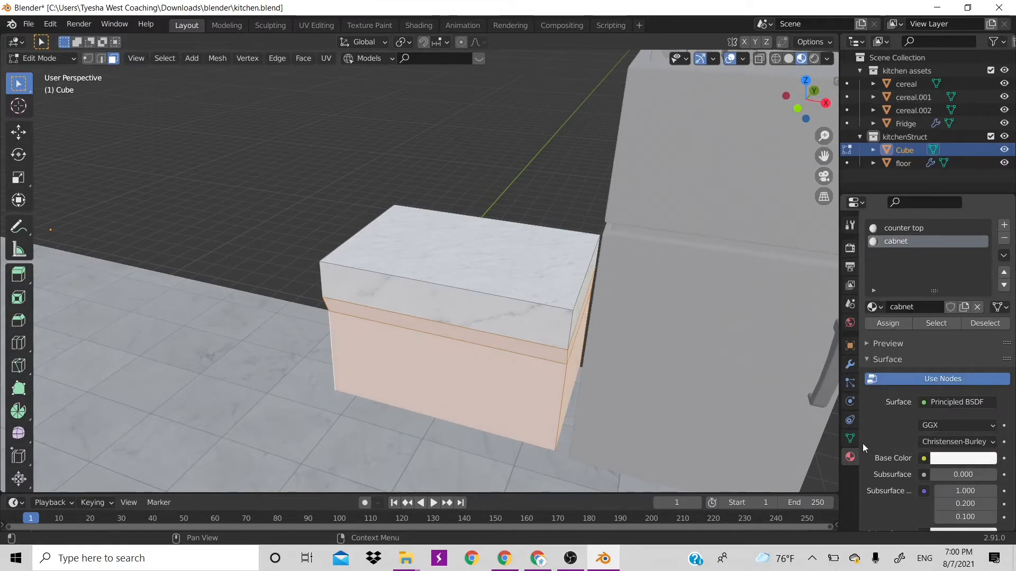
# - In the Shading workspace, add a Noise Texture node to the cabnet material, placed beside the Principled BSDF node
pyautogui.click(416, 26)
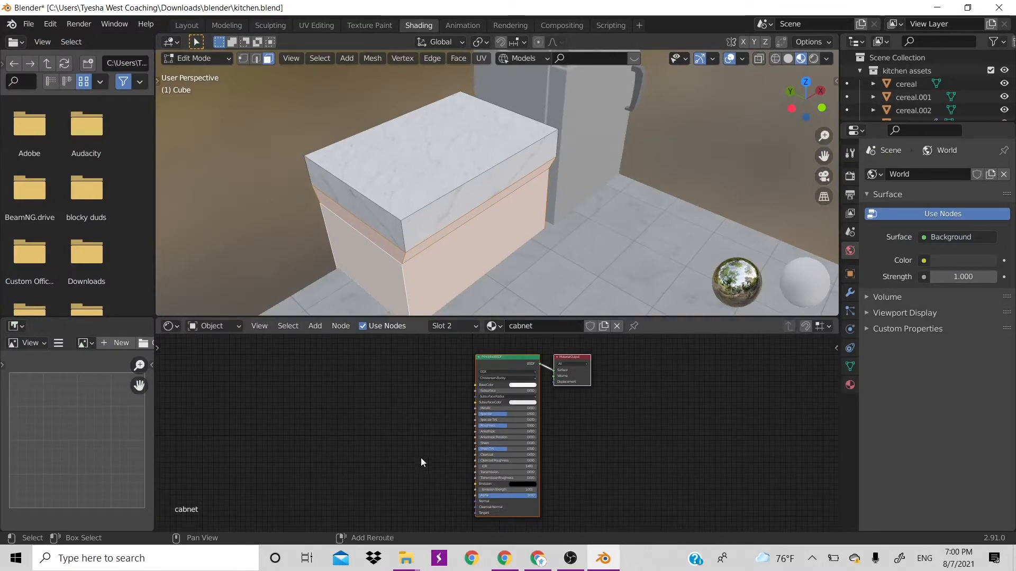
pyautogui.hotkey('shift', 'a')
pyautogui.moveTo(329, 440)
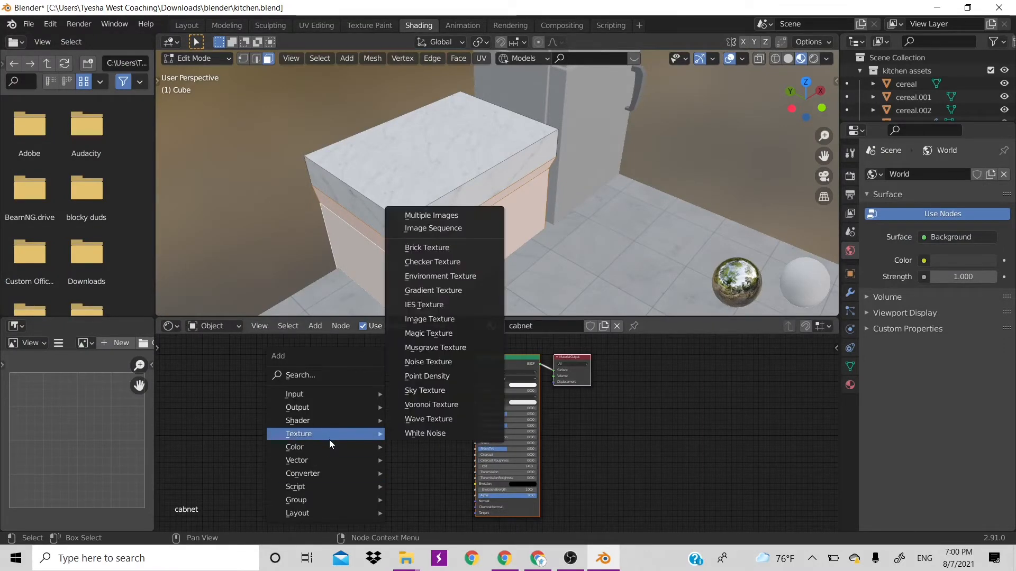
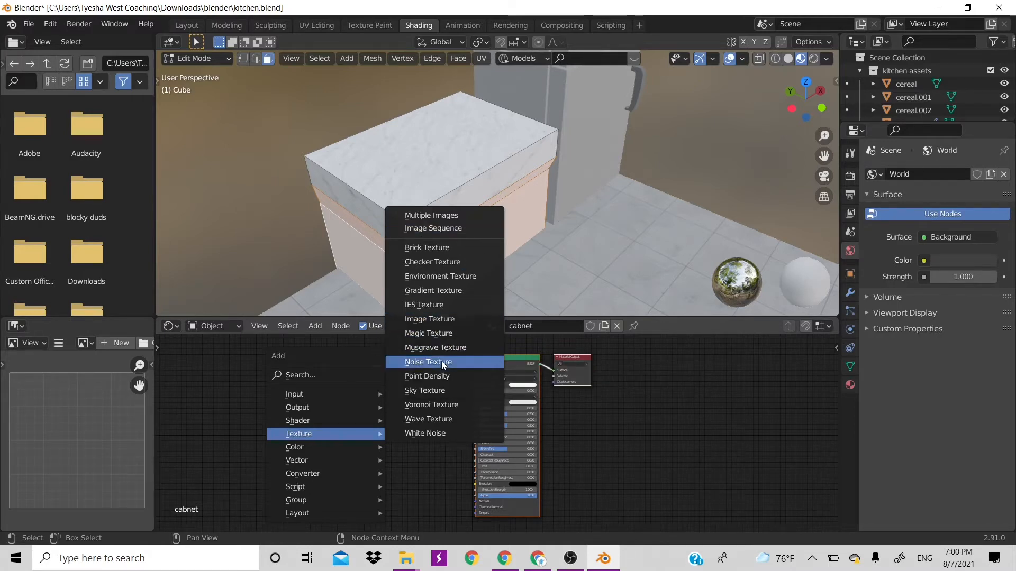
pyautogui.click(308, 377)
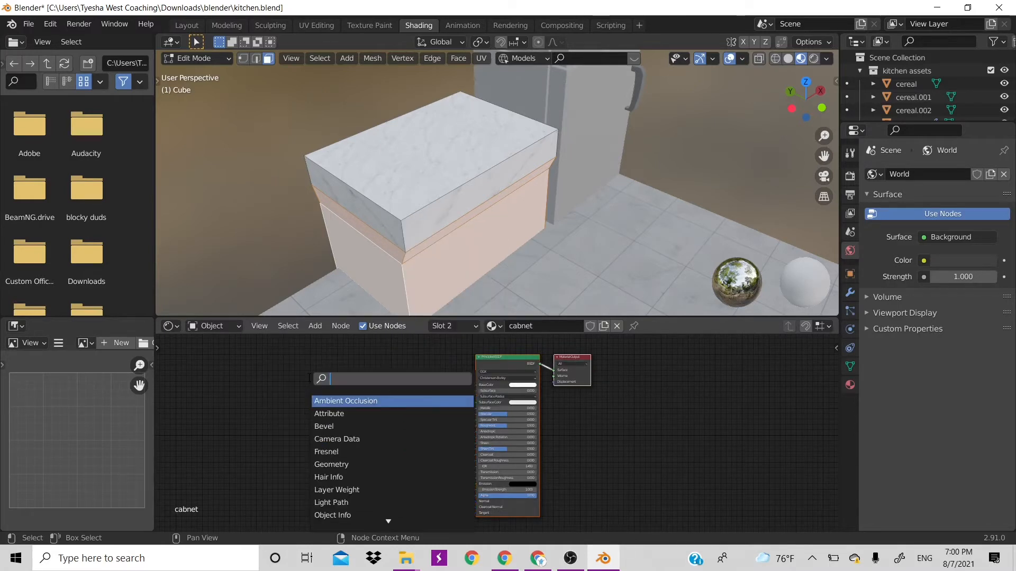
pyautogui.write('noise')
pyautogui.press('Return')
pyautogui.click(307, 378)
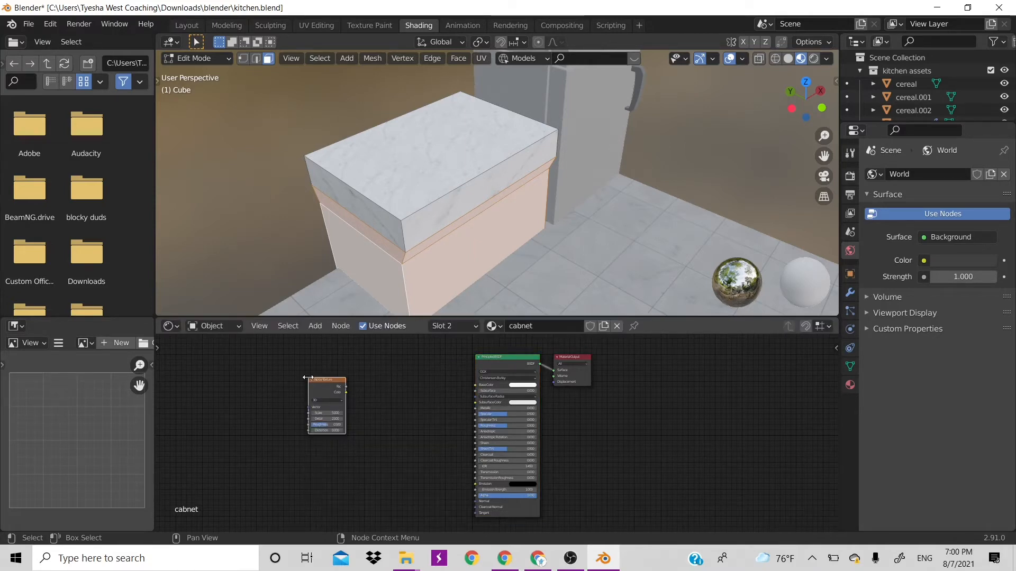
# - Add a Bump node between the Noise Texture and the Principled BSDF
pyautogui.hotkey('shift', 'a')
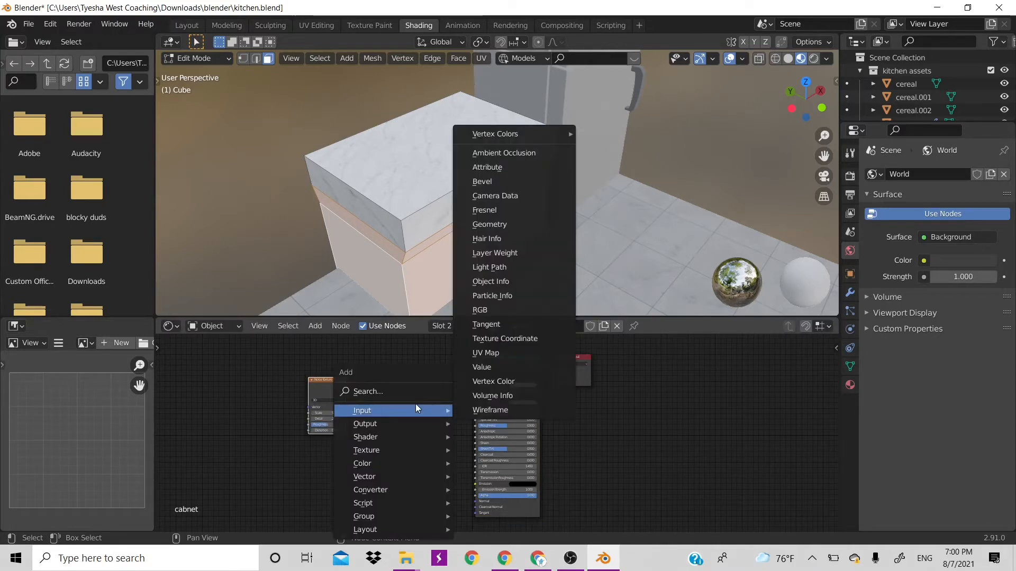
pyautogui.click(417, 392)
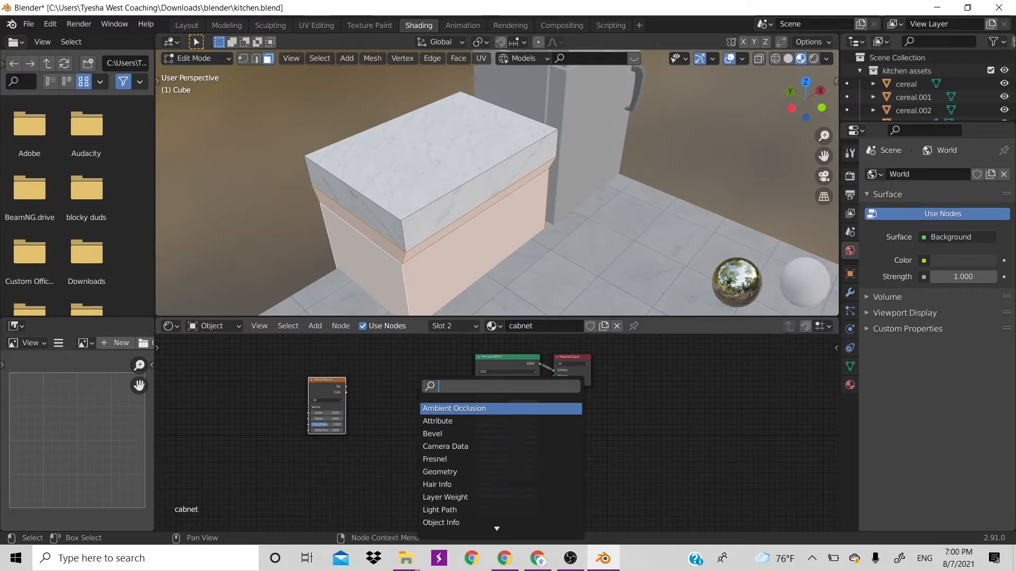
pyautogui.write('bump')
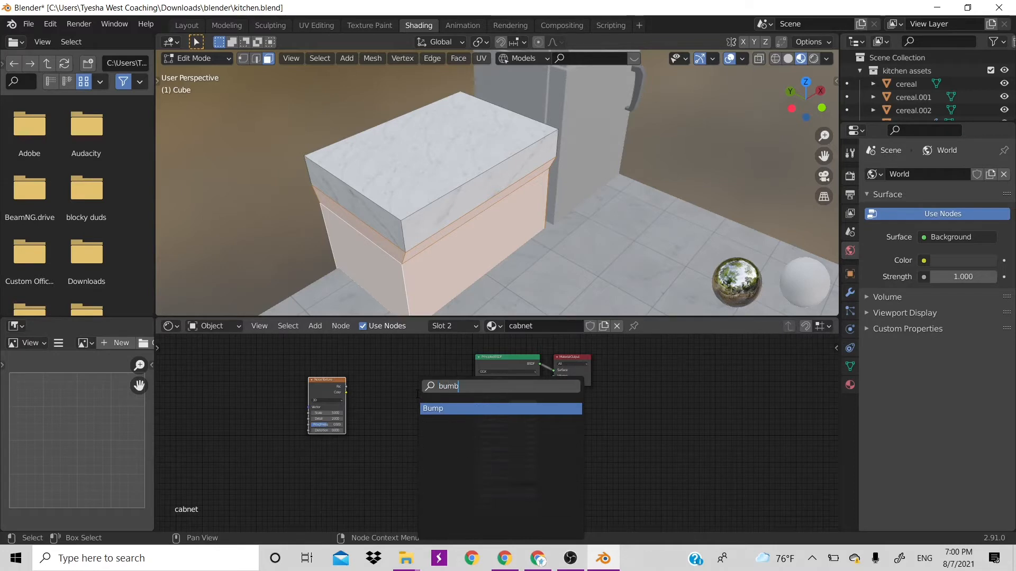
pyautogui.press('Return')
pyautogui.click(363, 396)
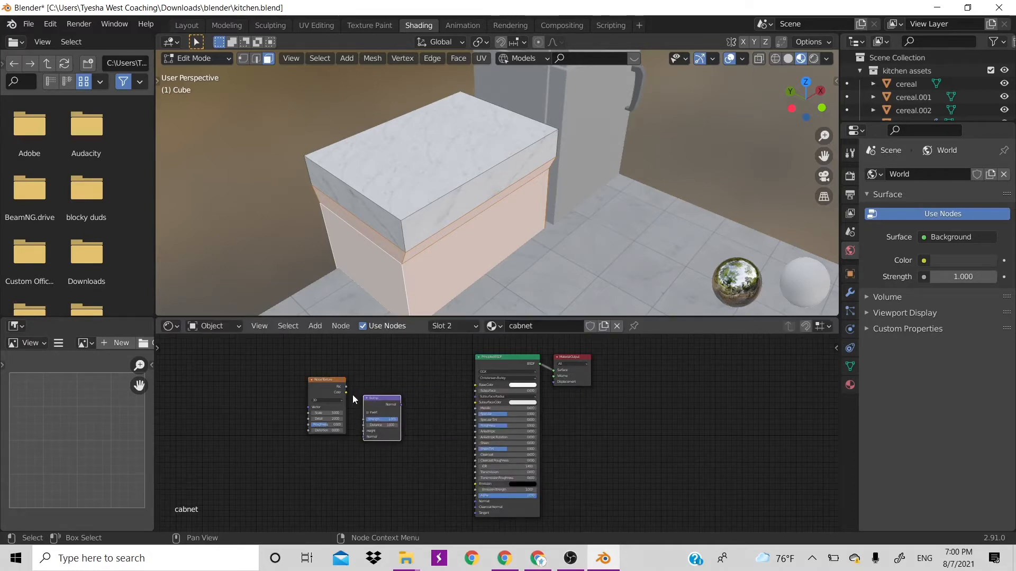
# - Link the Noise Texture's Color to the Bump's Height and the Bump's Normal to the Principled BSDF's Normal
pyautogui.moveTo(346, 394); pyautogui.dragTo(469, 520)
pyautogui.scroll(2, 348, 430)
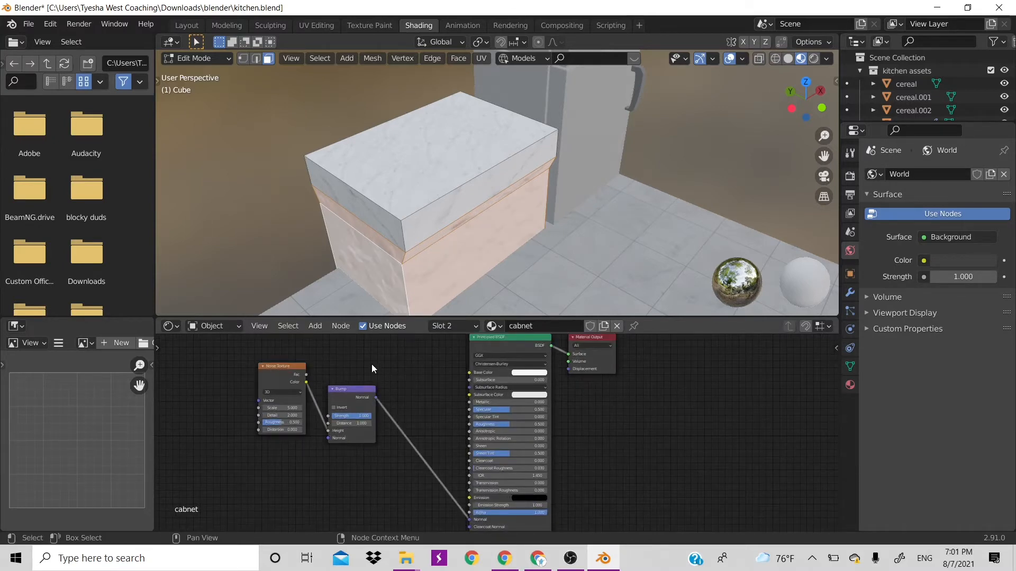
pyautogui.scroll(1, 556, 183)
pyautogui.scroll(-2, 557, 183)
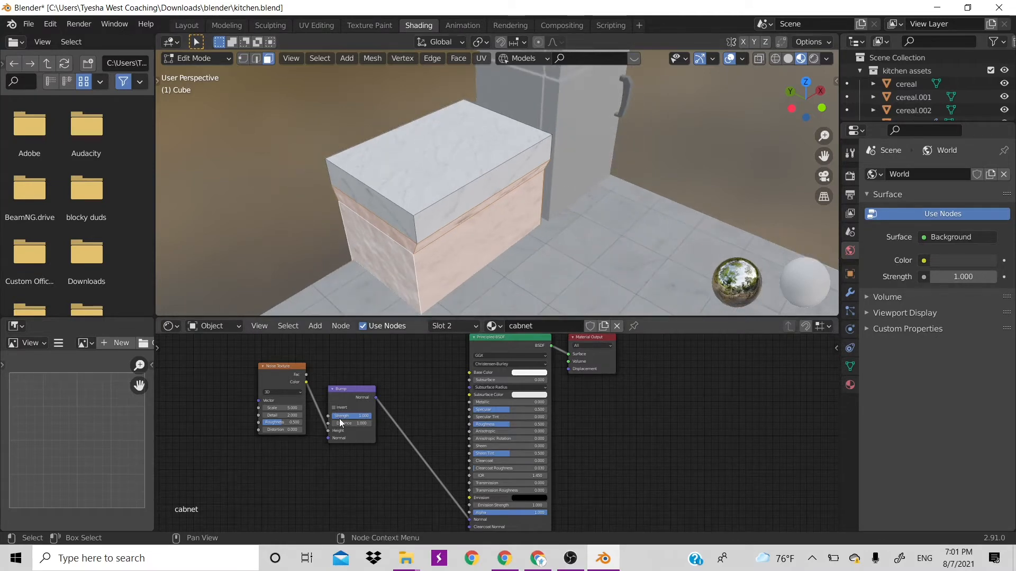
# - Set the Noise Texture's scale to 500 and the Bump strength to 0.3
pyautogui.click(288, 409)
pyautogui.write('5.0')
pyautogui.press('Return')
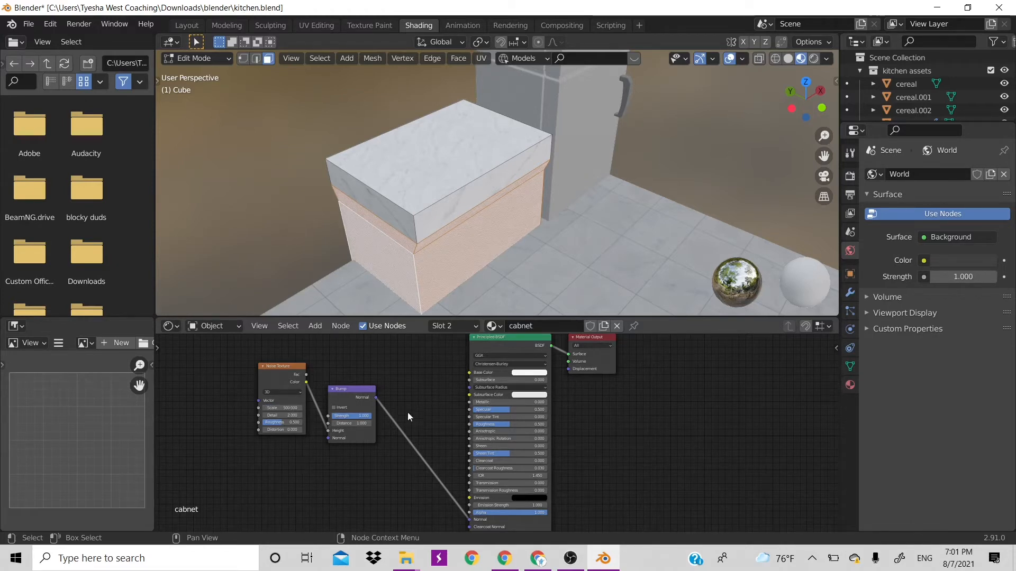
pyautogui.click(349, 416)
pyautogui.write('0.3')
pyautogui.press('Return')
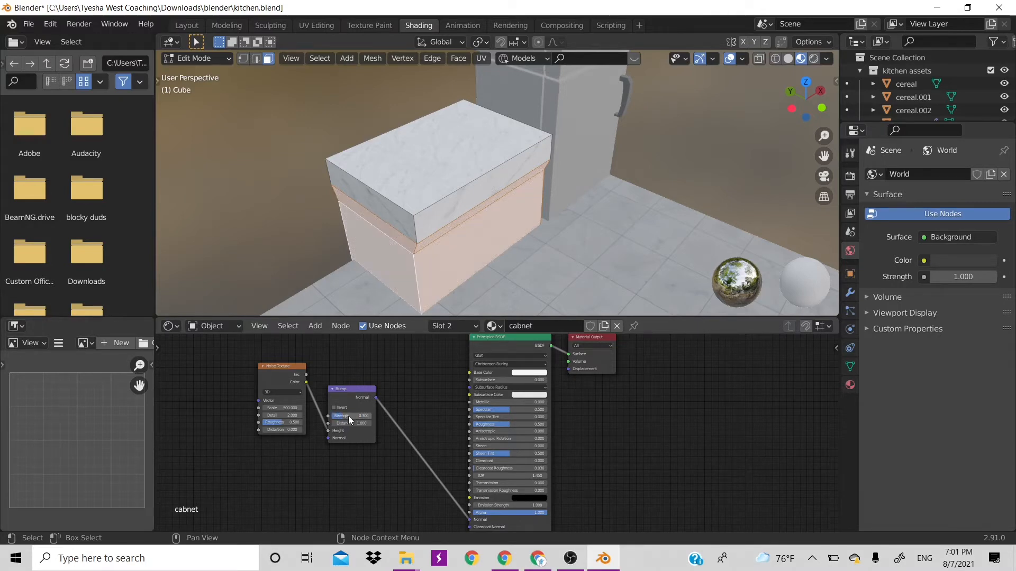
# - Set the Noise Texture's detail to 1 and scale to 400, and the Bump strength to 0.5
pyautogui.click(270, 416)
pyautogui.write('1')
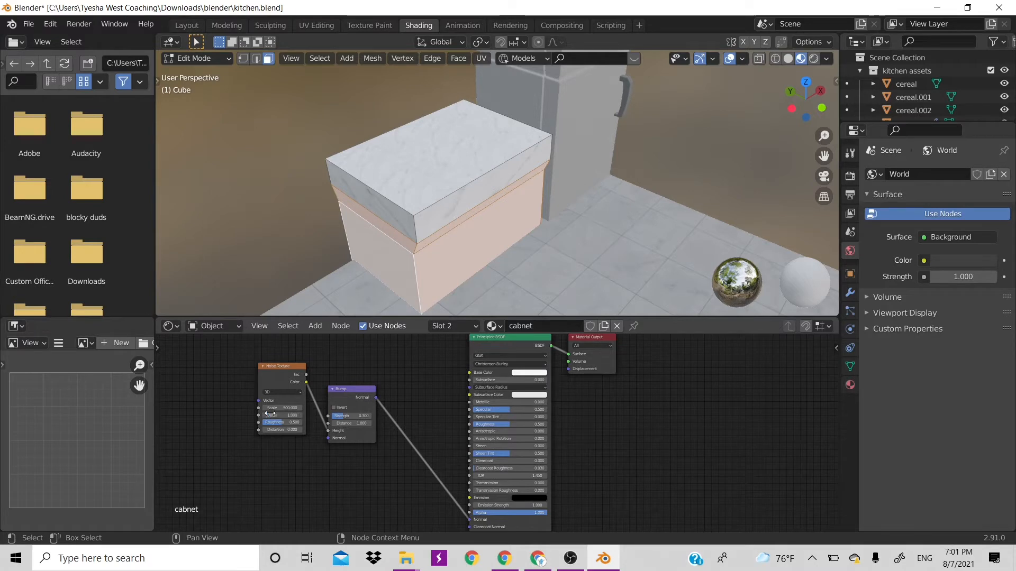
pyautogui.press('Return')
pyautogui.click(346, 415)
pyautogui.write('0.5')
pyautogui.press('Return')
pyautogui.doubleClick(286, 408)
pyautogui.write('400')
pyautogui.press('Return')
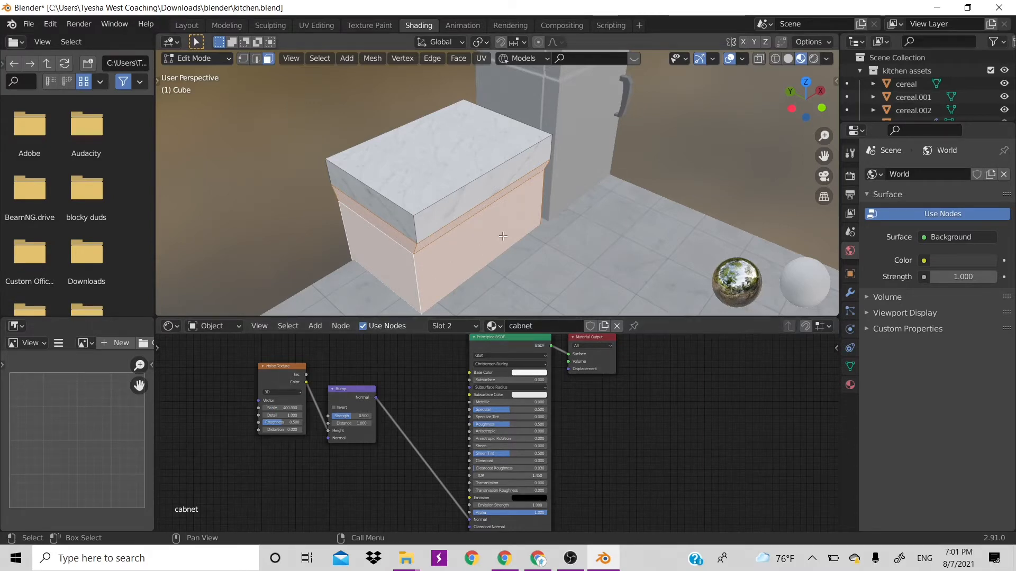
# - Inset the front face of the cabinet base and widen the inset face along X by a factor of about 1.33
pyautogui.scroll(6, 463, 228)
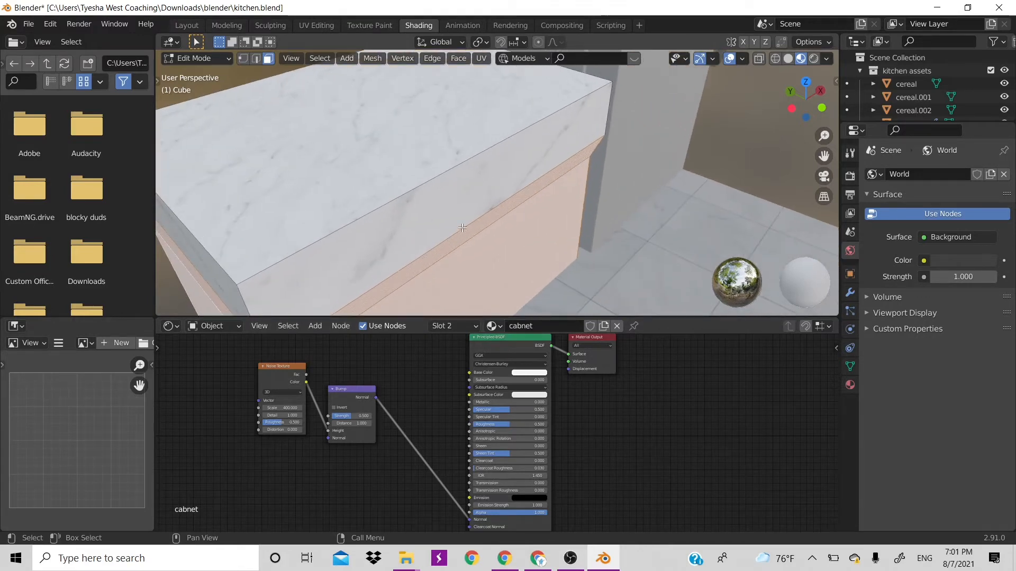
pyautogui.scroll(-3, 673, 205)
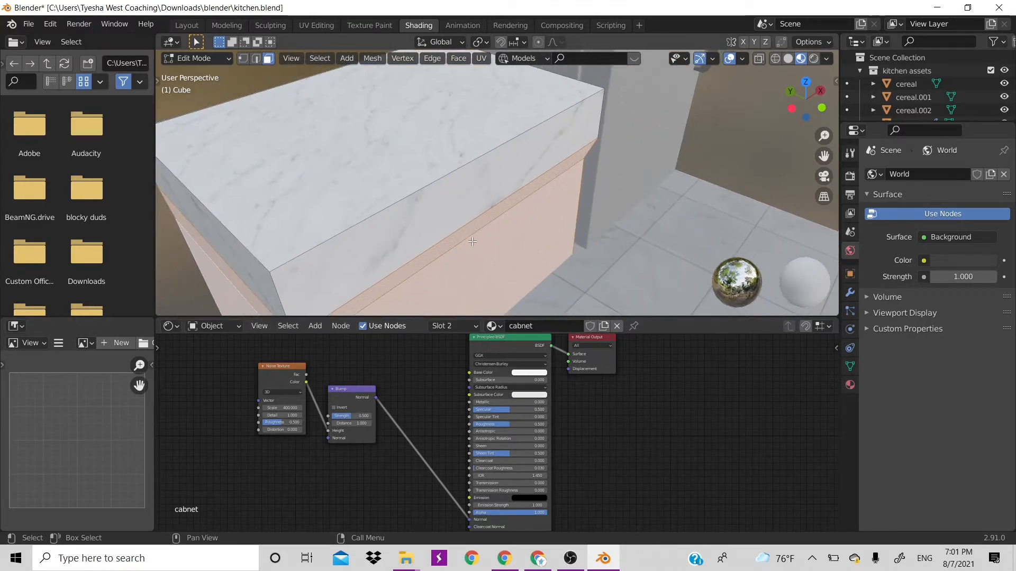
pyautogui.scroll(-4, 579, 203)
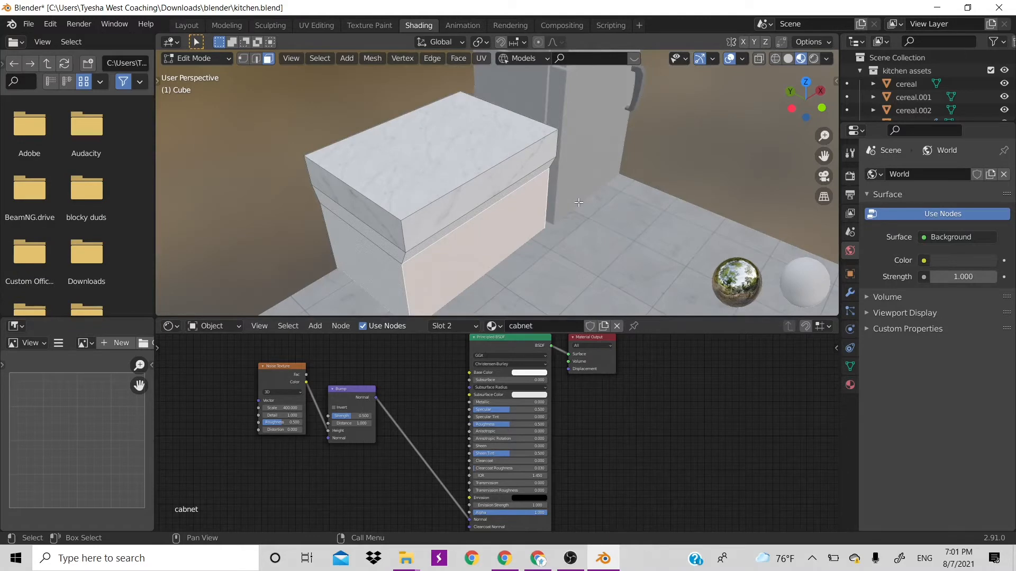
pyautogui.press('KP_1')
pyautogui.scroll(-5, 571, 200)
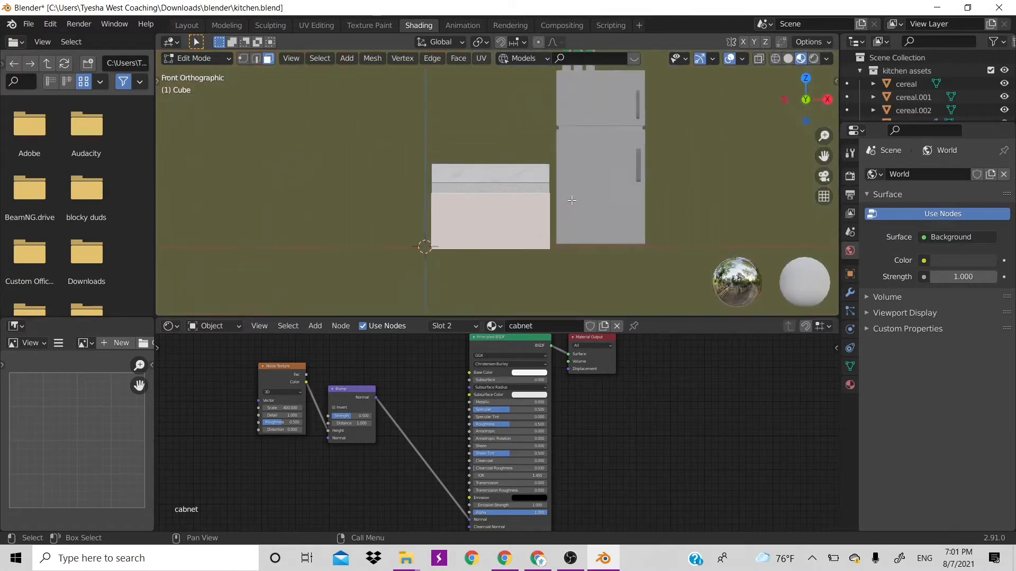
pyautogui.scroll(4, 572, 200)
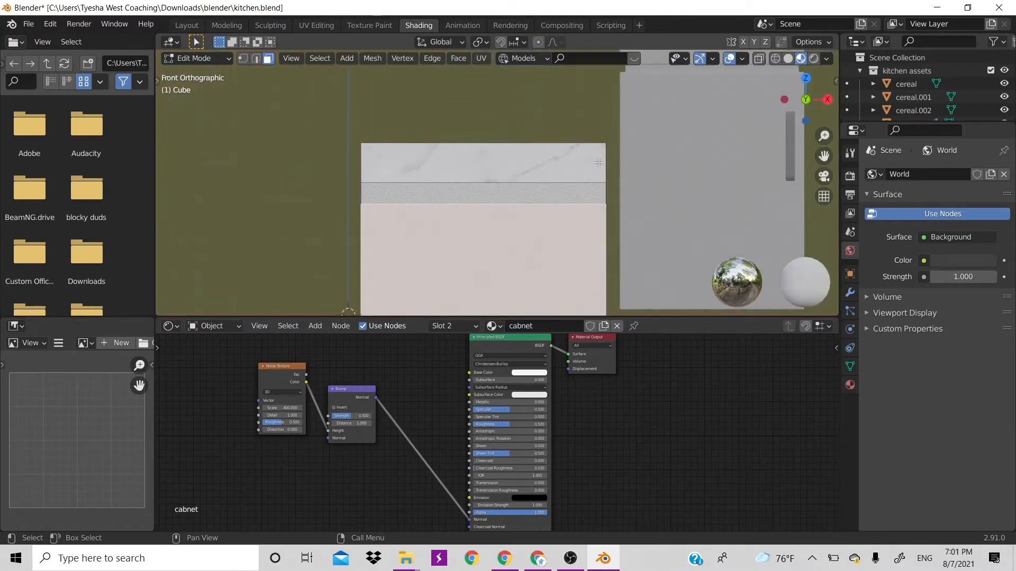
pyautogui.scroll(-2, 598, 163)
pyautogui.scroll(1, 542, 203)
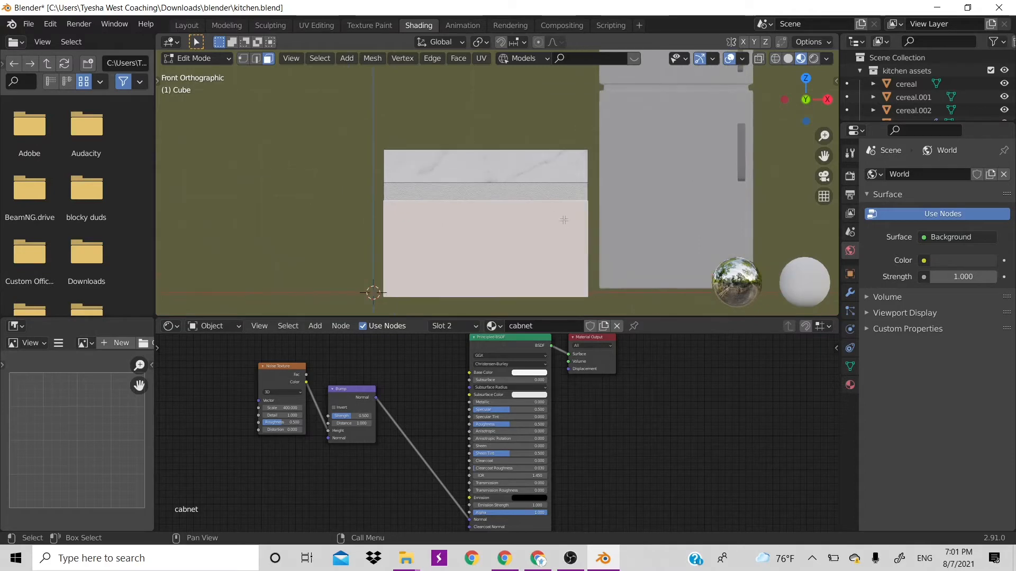
pyautogui.press('i')
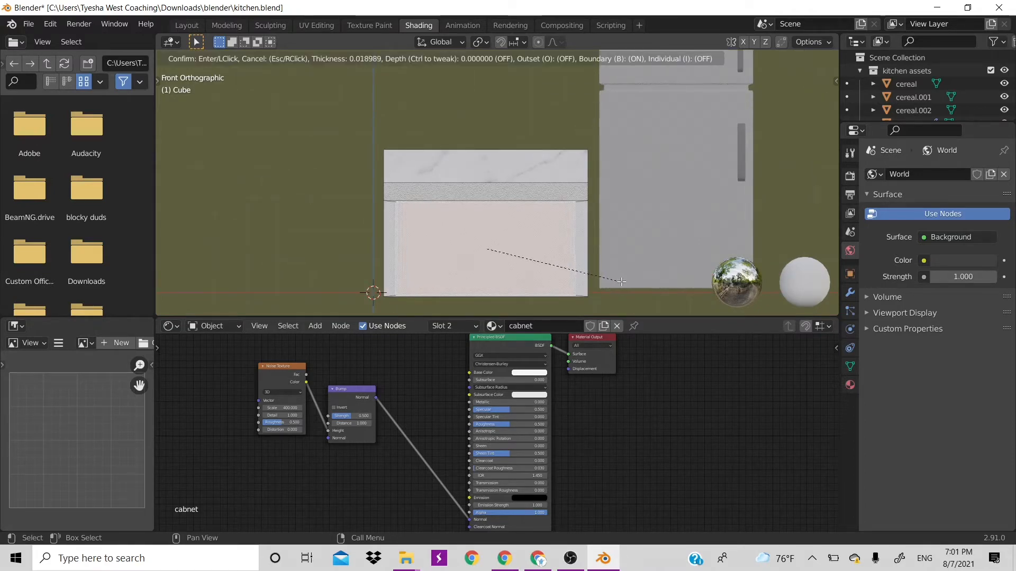
pyautogui.click(611, 280)
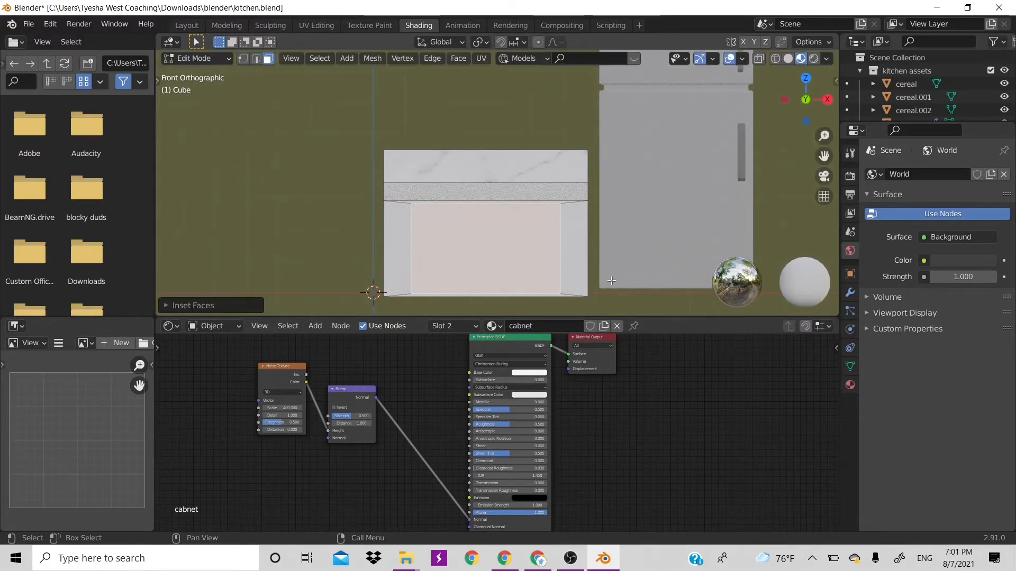
pyautogui.press('s')
pyautogui.press('x')
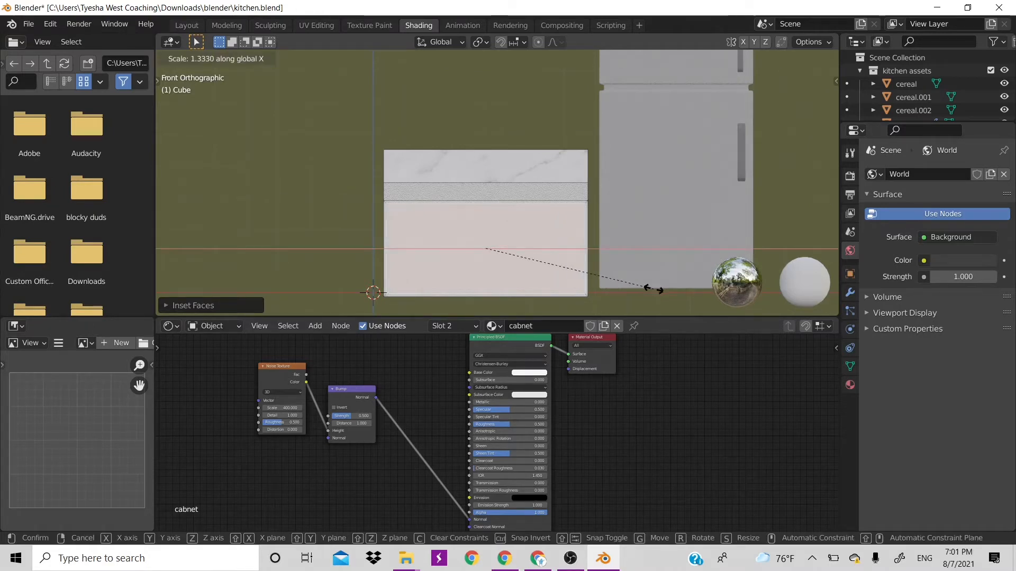
pyautogui.click(653, 288)
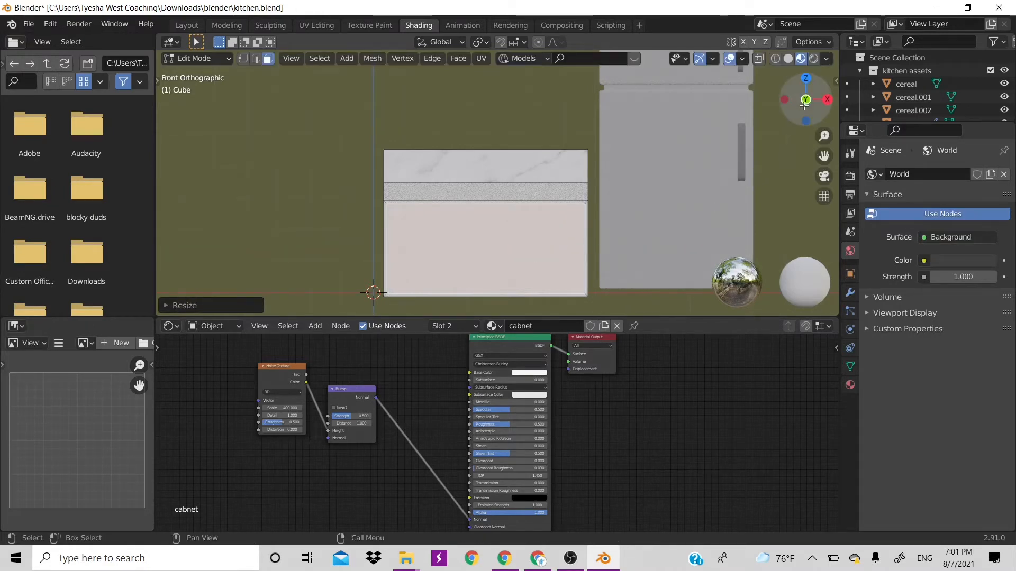
# - Extrude the inset front face of the cabinet base along its normal
pyautogui.moveTo(804, 106); pyautogui.dragTo(862, 128)
pyautogui.press('e')
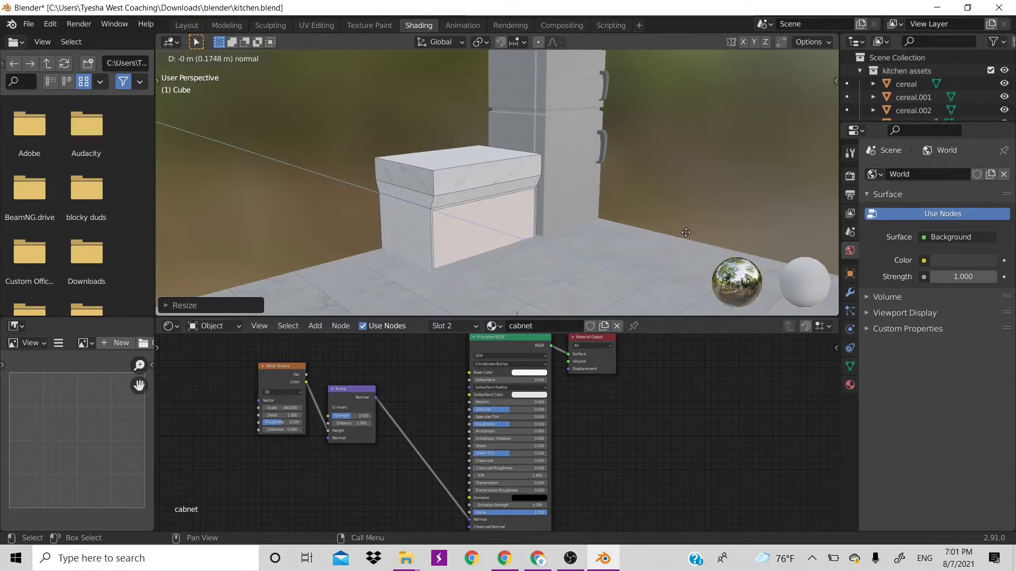
pyautogui.click(686, 233)
# - Move the whole counter up along Z by about 0.28 m in Object Mode and return to Edit Mode
pyautogui.press('Tab')
pyautogui.press('g')
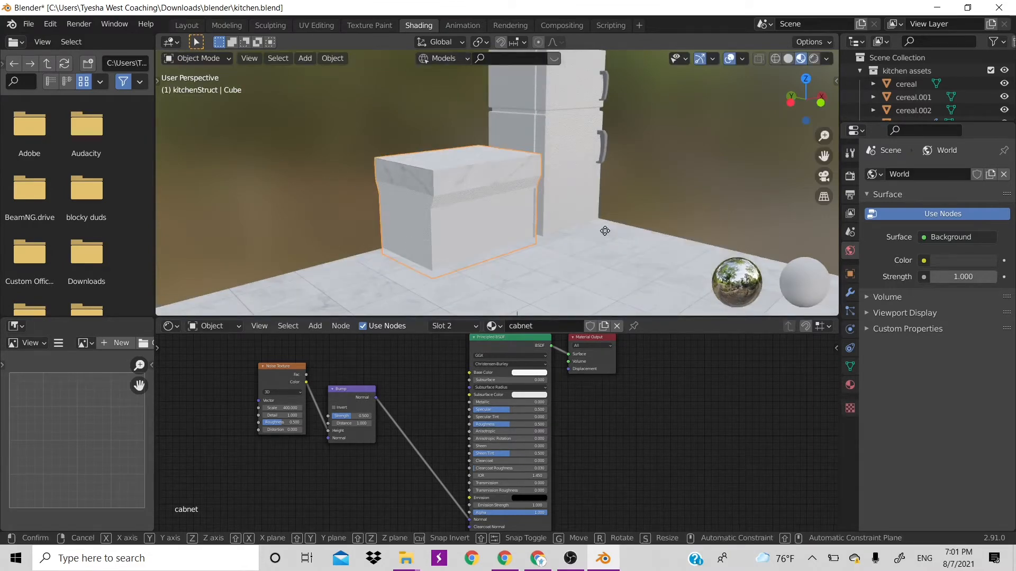
pyautogui.press('z')
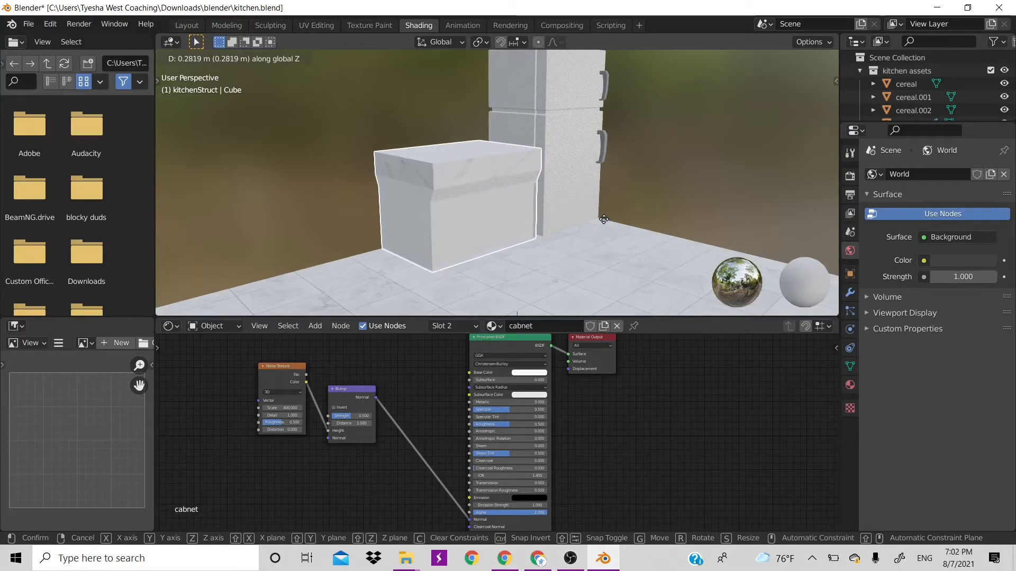
pyautogui.click(604, 219)
pyautogui.press('Tab')
# - Extrude the loop of slanted faces below the countertop and scale it inward to about 0.95
pyautogui.scroll(3, 539, 223)
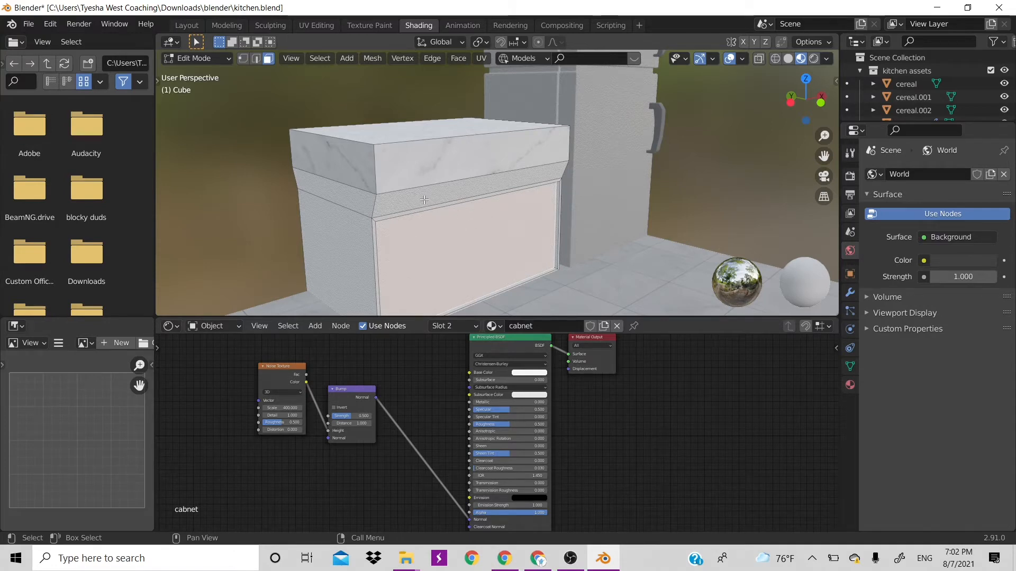
pyautogui.click(390, 193)
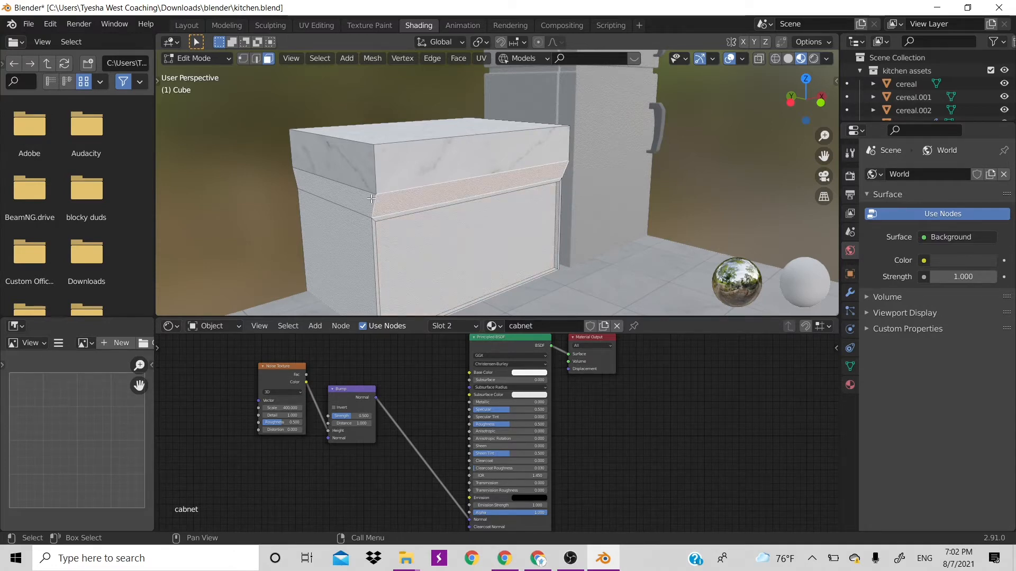
pyautogui.keyDown('alt'); pyautogui.click(372, 198); pyautogui.keyUp('alt')
pyautogui.press('s')
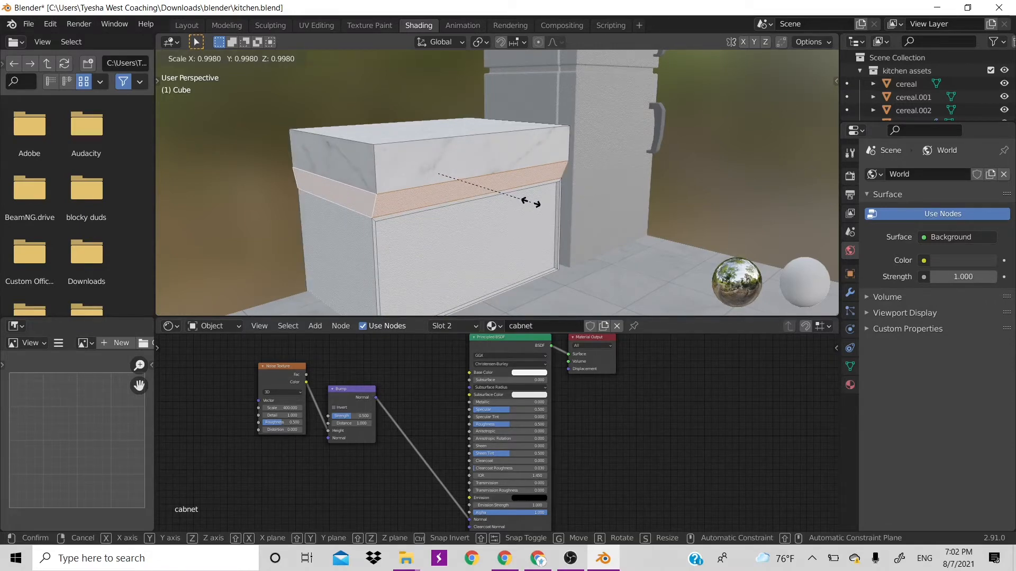
pyautogui.click(530, 202)
pyautogui.press('s')
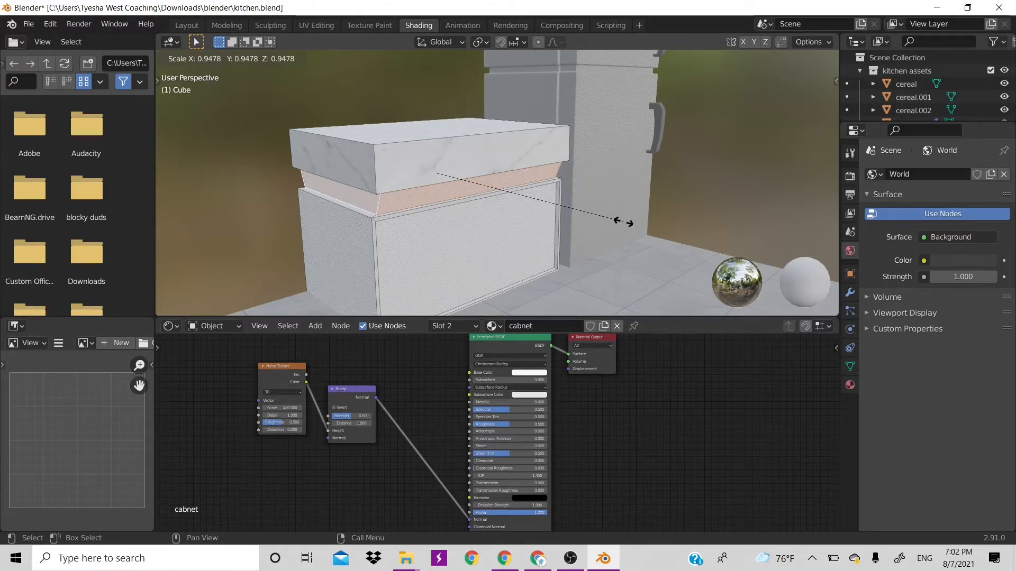
pyautogui.click(623, 222)
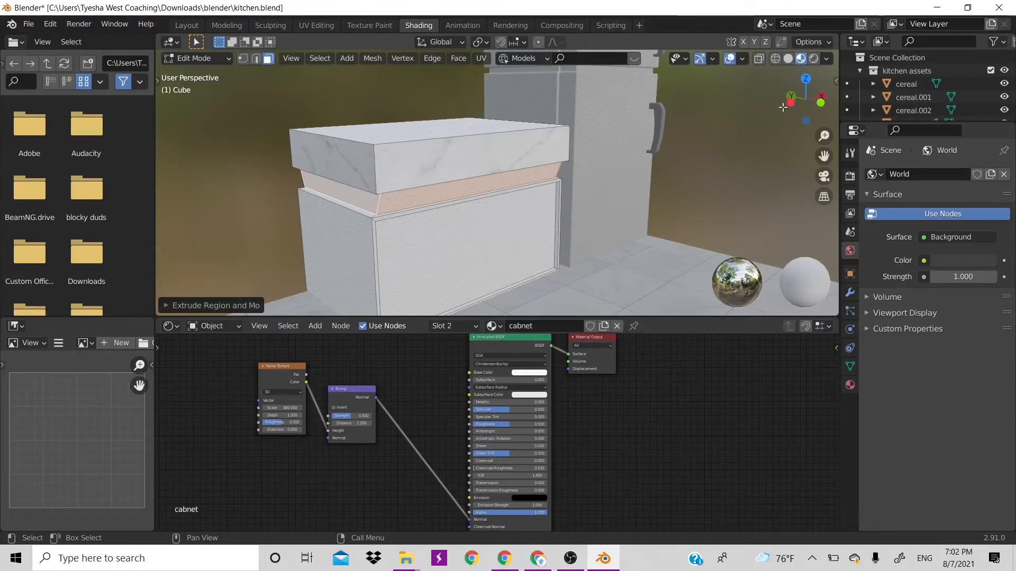
# - Return to Object Mode and snap the 3D cursor to the selected counter
pyautogui.moveTo(794, 101); pyautogui.dragTo(754, 109)
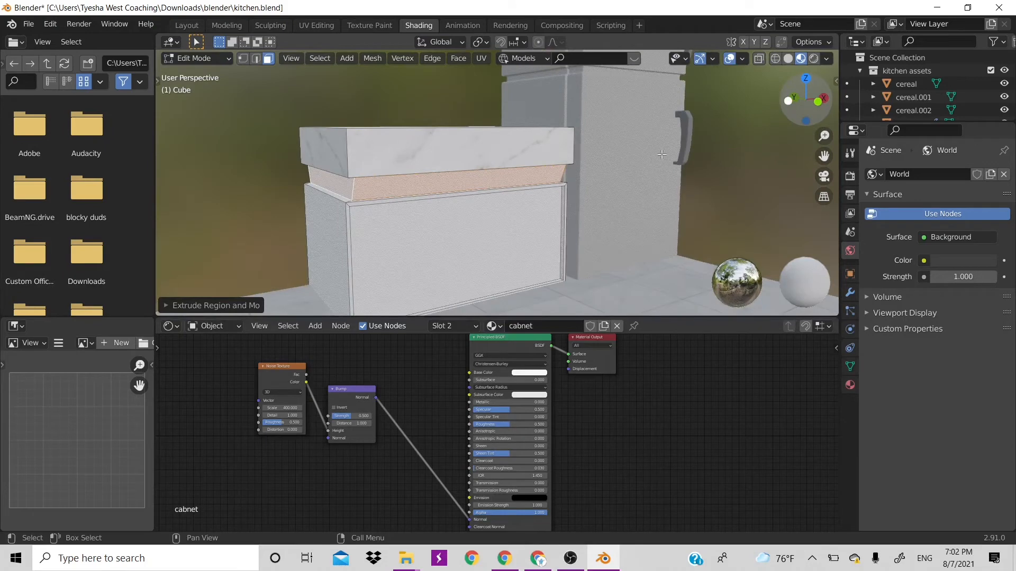
pyautogui.click(428, 246)
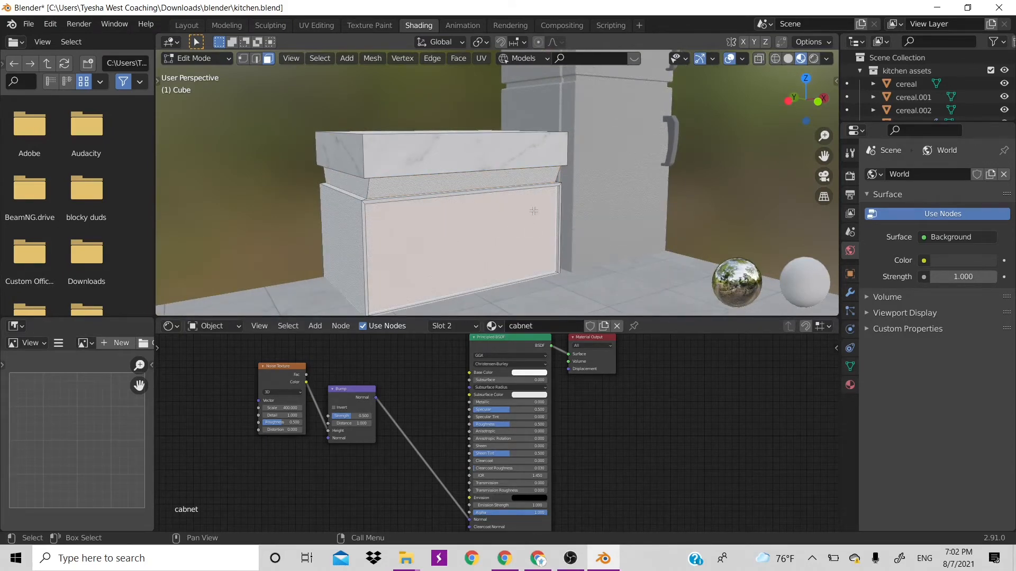
pyautogui.press('Tab')
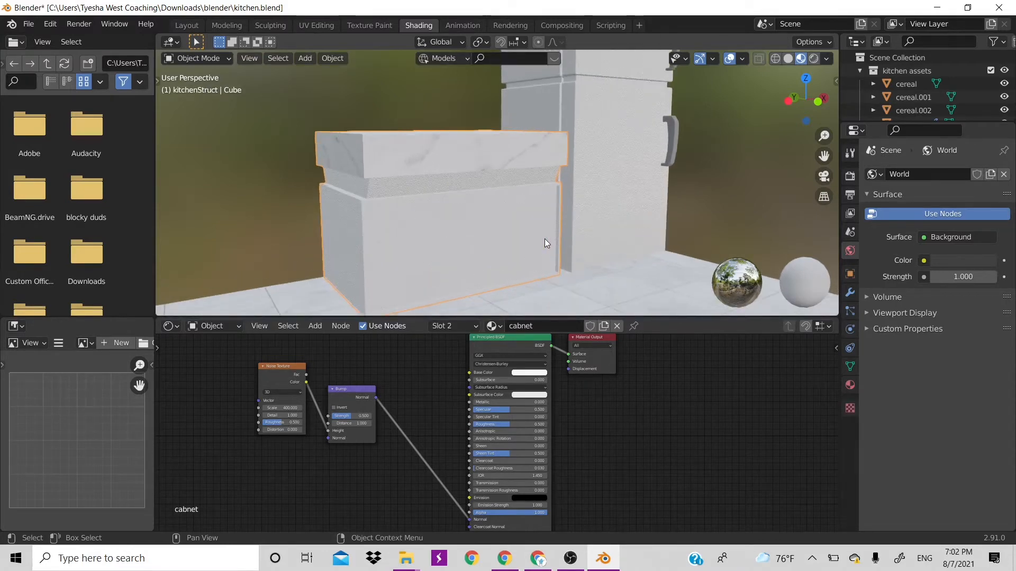
pyautogui.hotkey('shift', 'a')
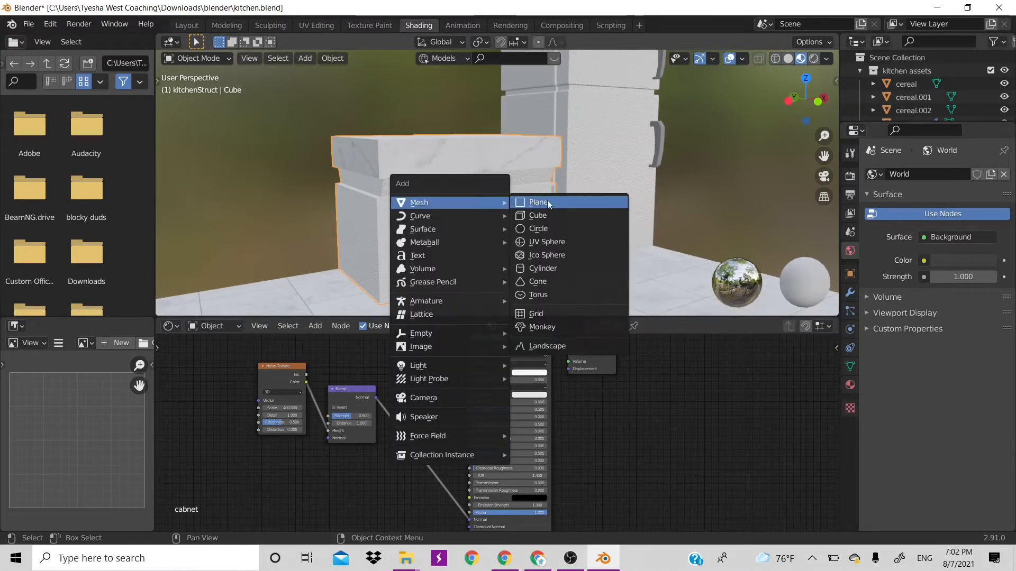
pyautogui.hotkey('shift', 's')
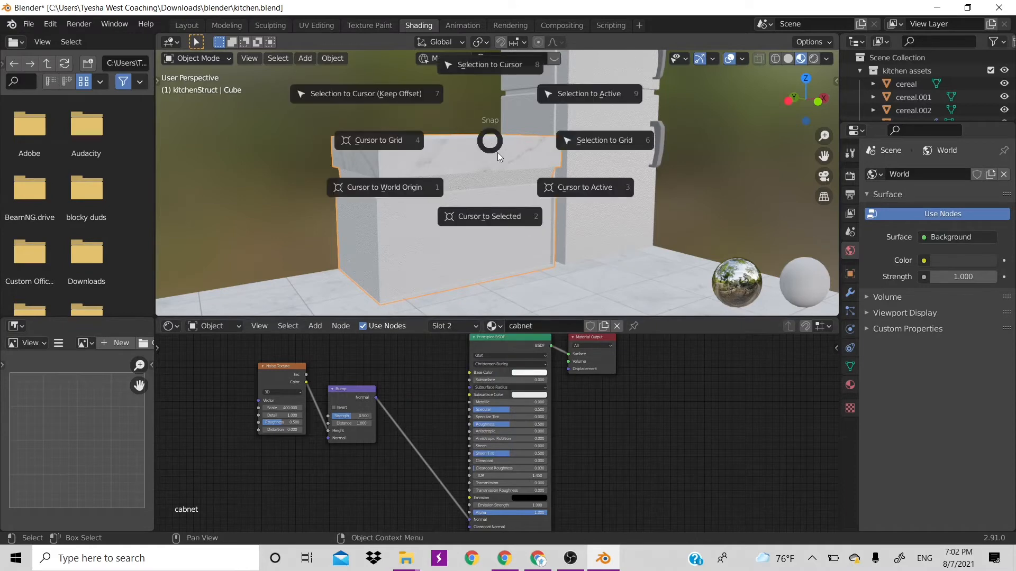
pyautogui.click(491, 221)
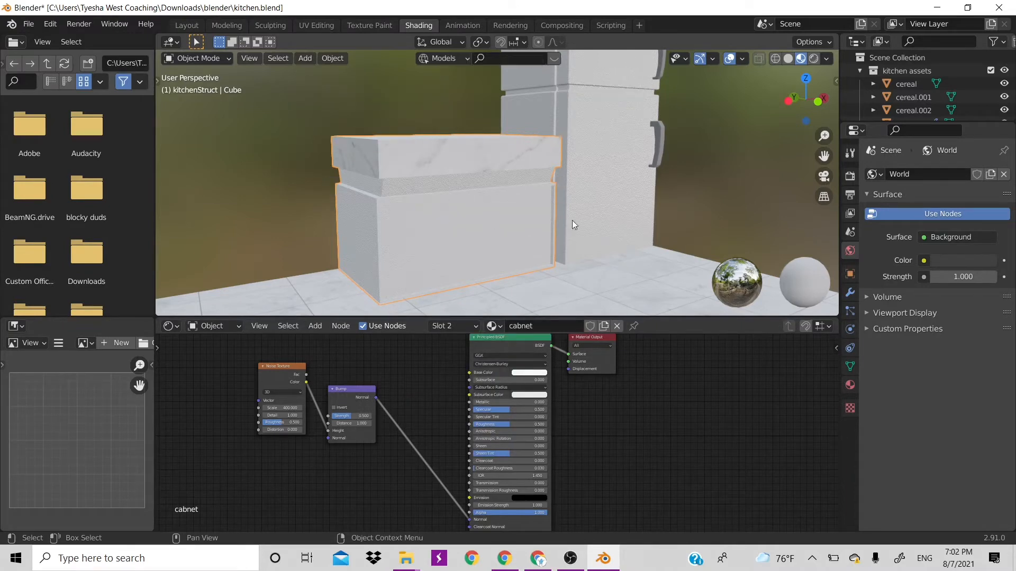
pyautogui.scroll(-5, 498, 192)
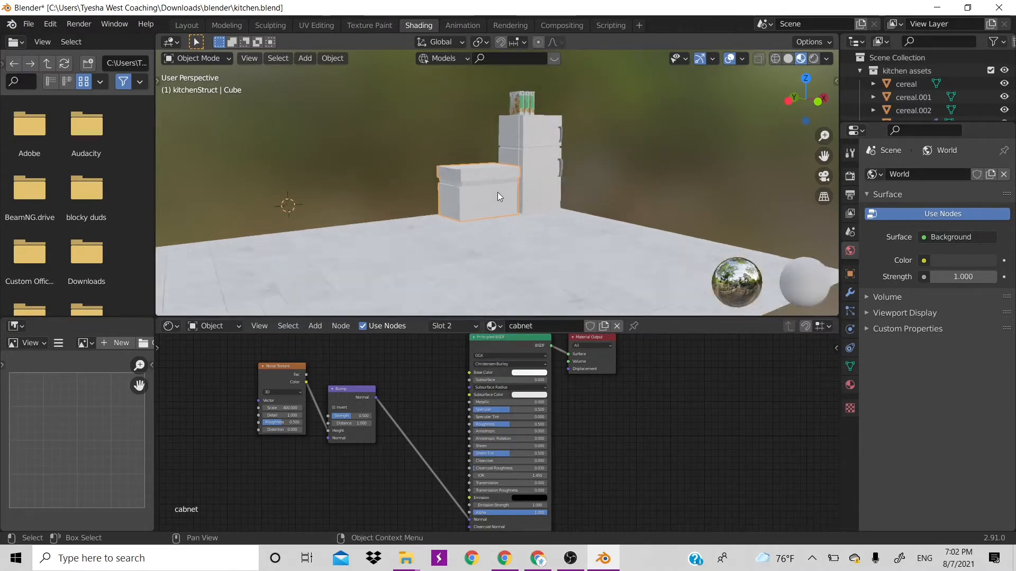
pyautogui.scroll(-4, 463, 152)
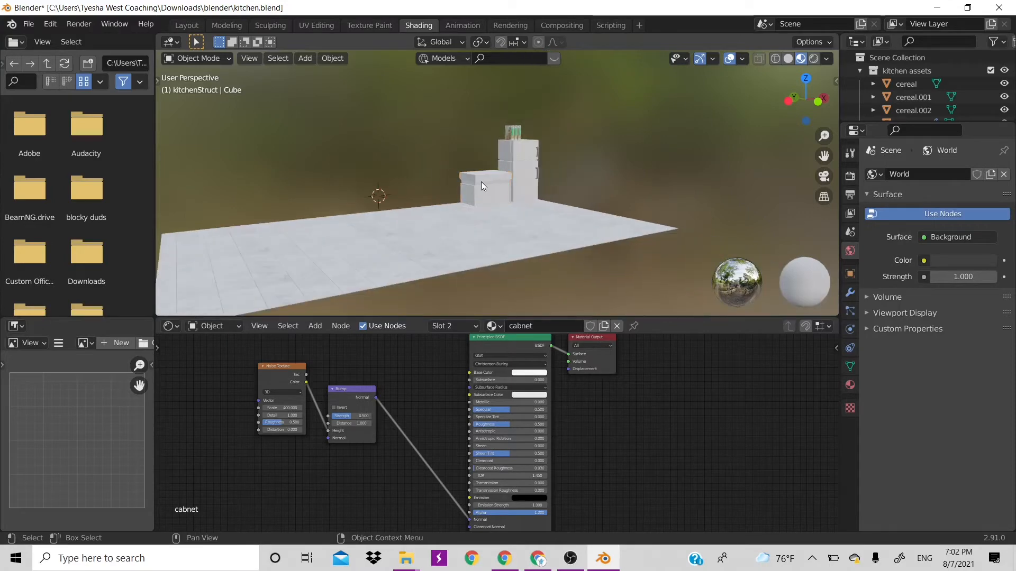
pyautogui.hotkey('shift', 's')
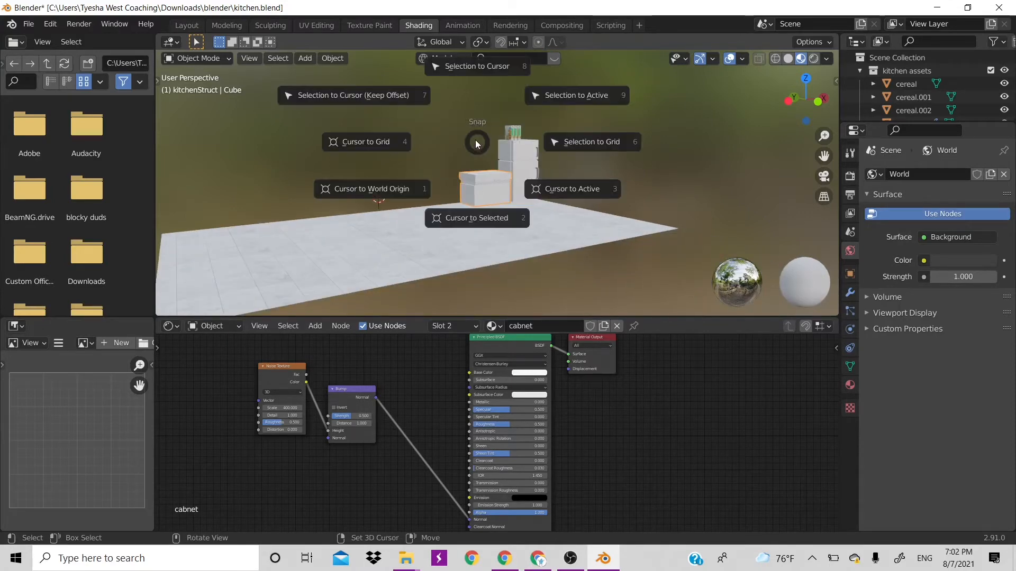
pyautogui.click(474, 218)
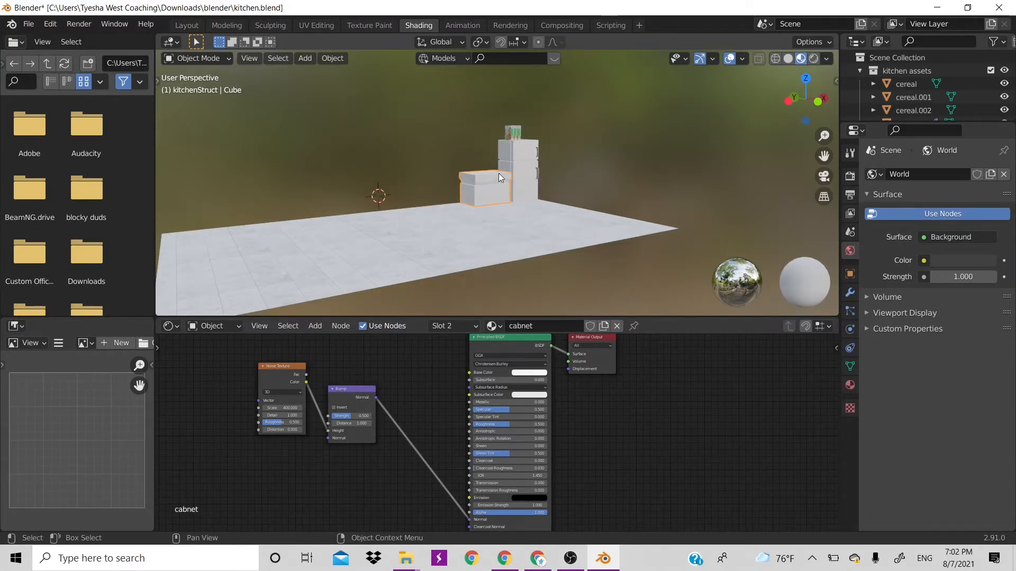
pyautogui.scroll(-4, 496, 181)
pyautogui.scroll(4, 293, 104)
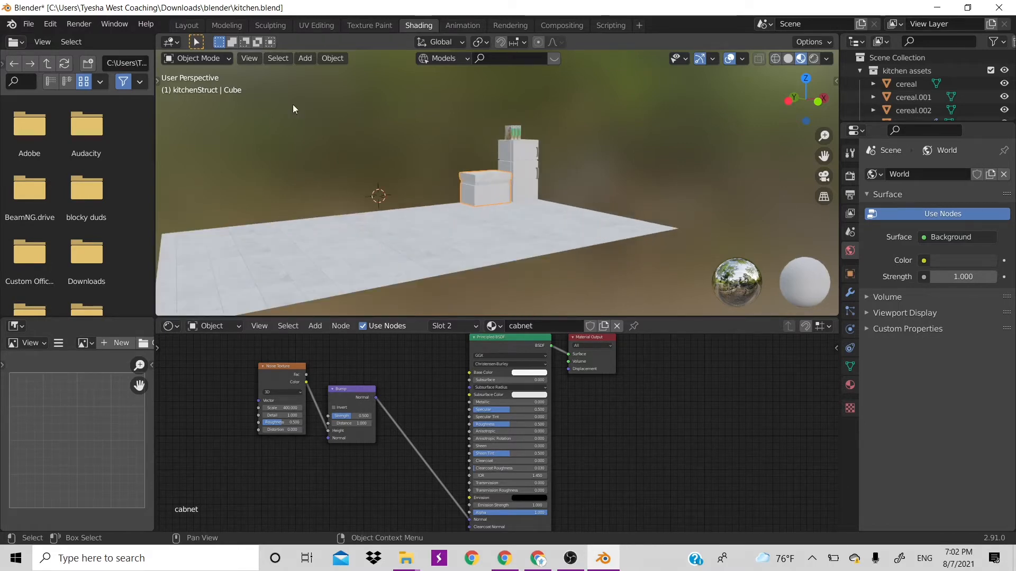
# - Switch to the Layout workspace and deselect all objects
pyautogui.click(199, 24)
pyautogui.scroll(-5, 454, 246)
pyautogui.scroll(5, 454, 245)
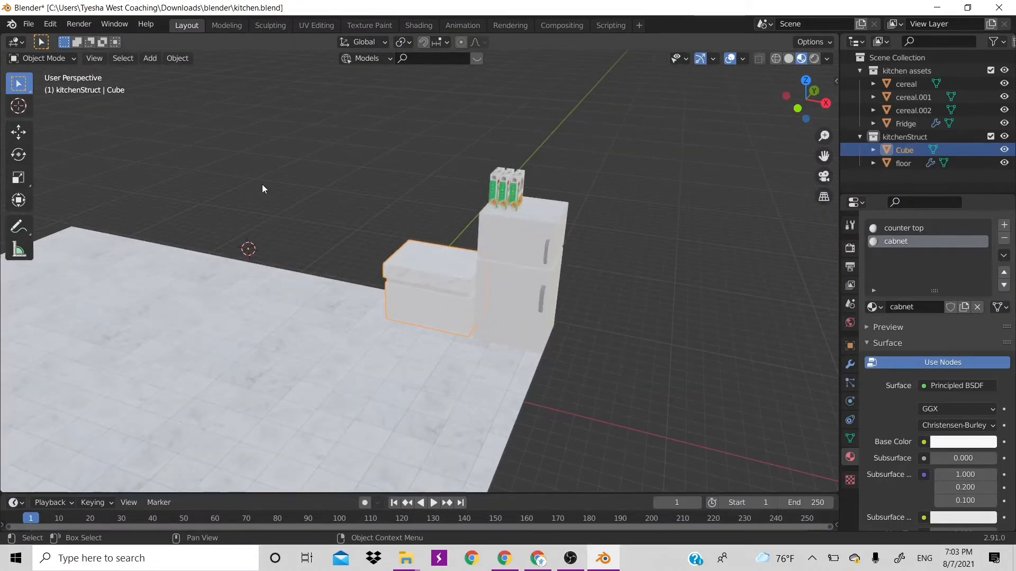
pyautogui.hotkey('alt', 'a')
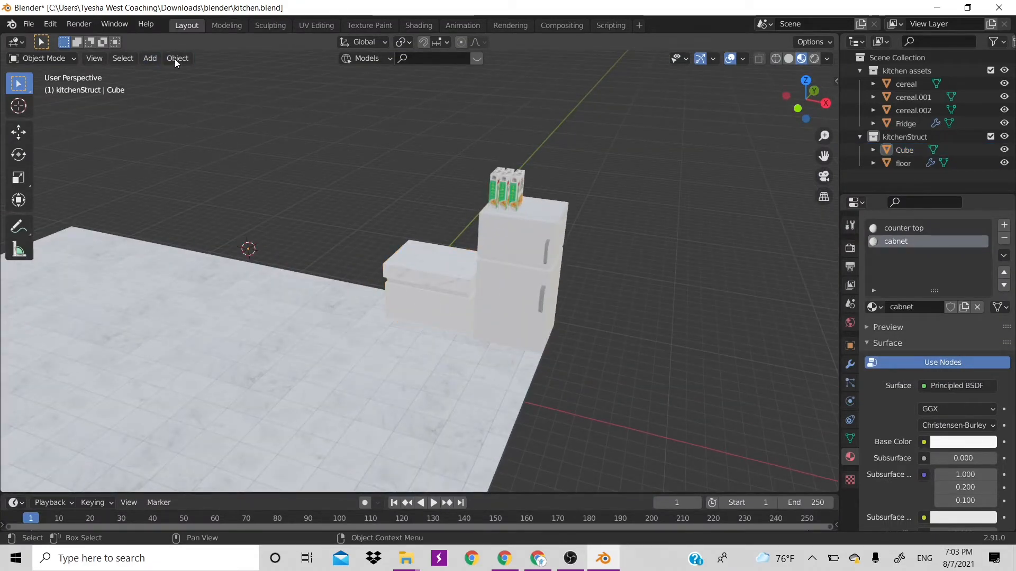
# - Try to set the counter's origin with Origin to Geometry and Geometry to Origin
pyautogui.click(177, 58)
pyautogui.moveTo(250, 88)
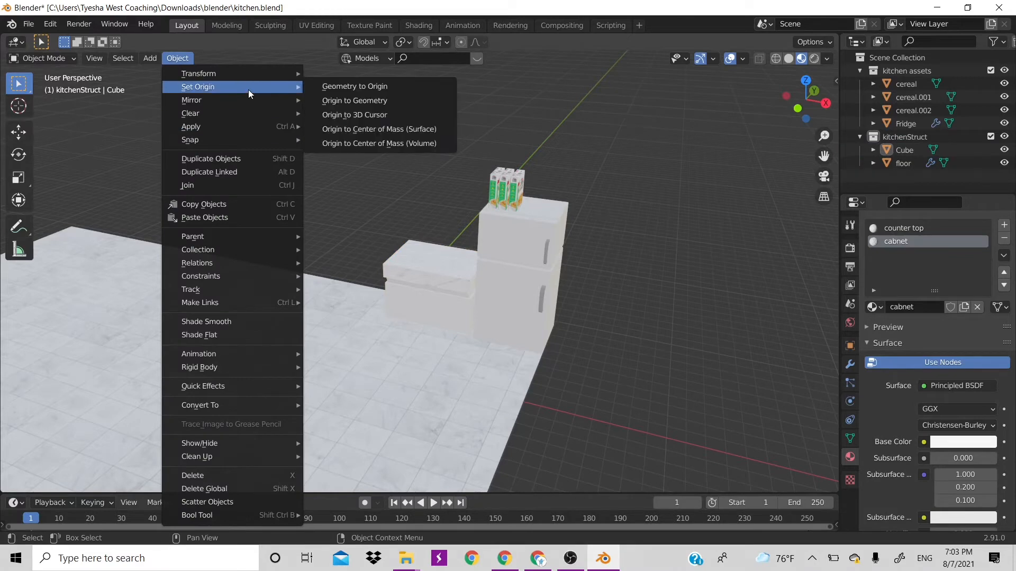
pyautogui.click(363, 101)
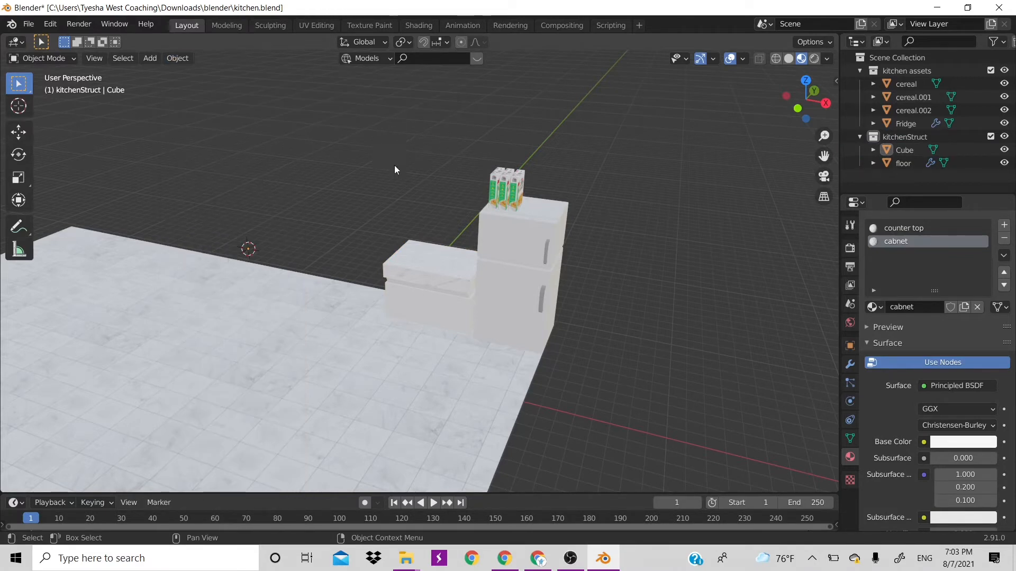
pyautogui.click(177, 58)
pyautogui.moveTo(226, 91)
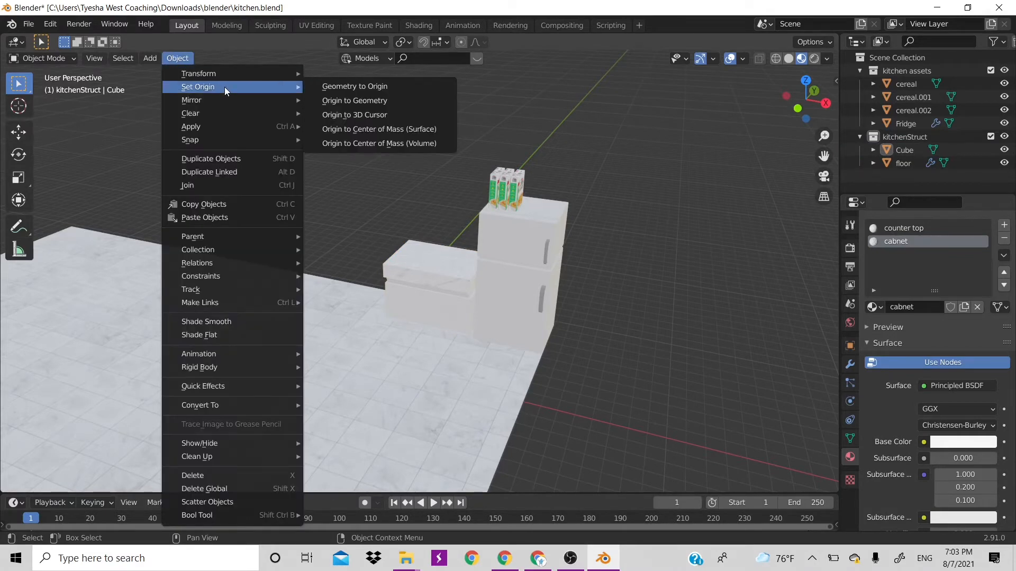
pyautogui.click(385, 101)
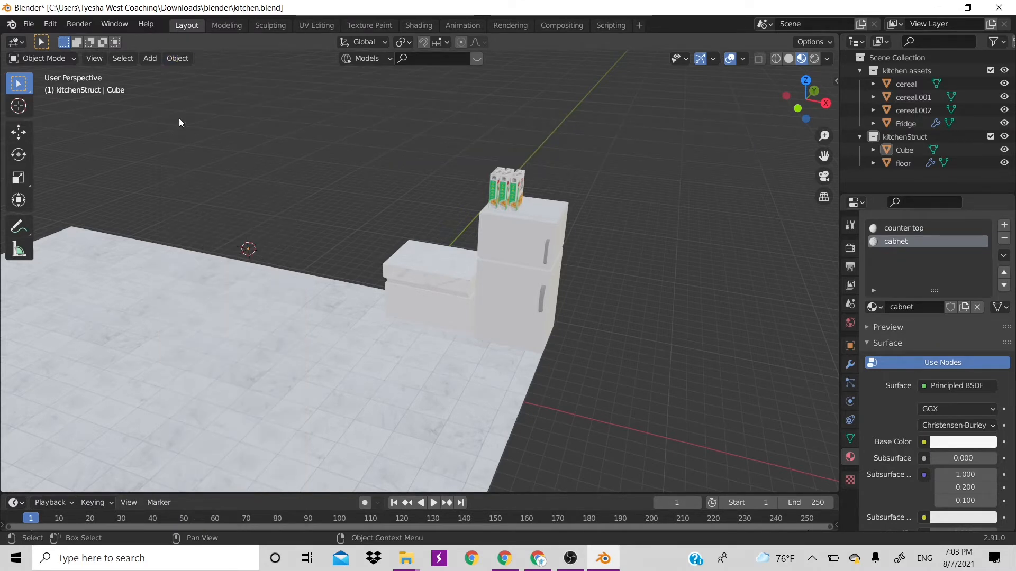
pyautogui.click(177, 58)
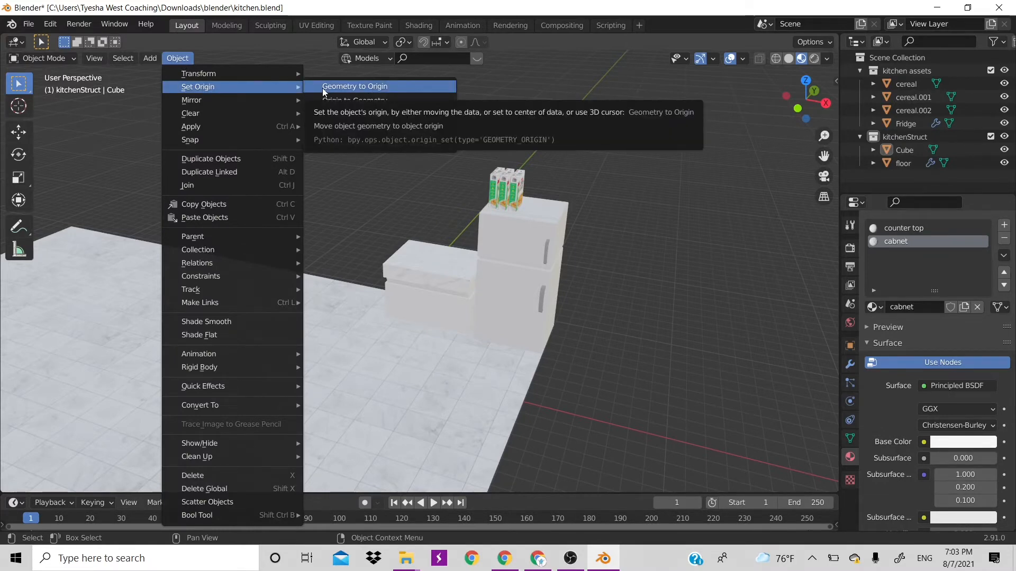
pyautogui.click(324, 86)
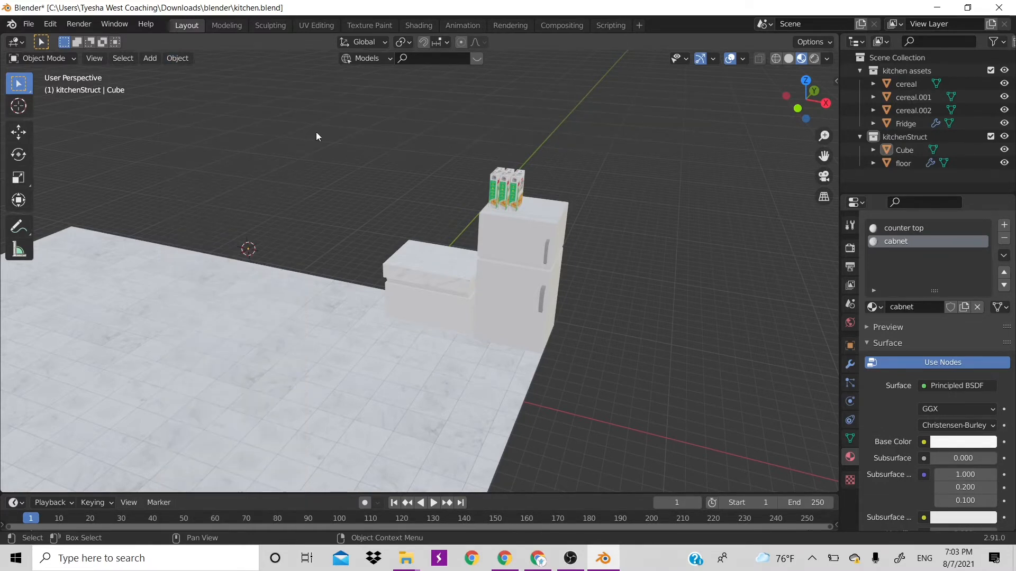
pyautogui.click(412, 274)
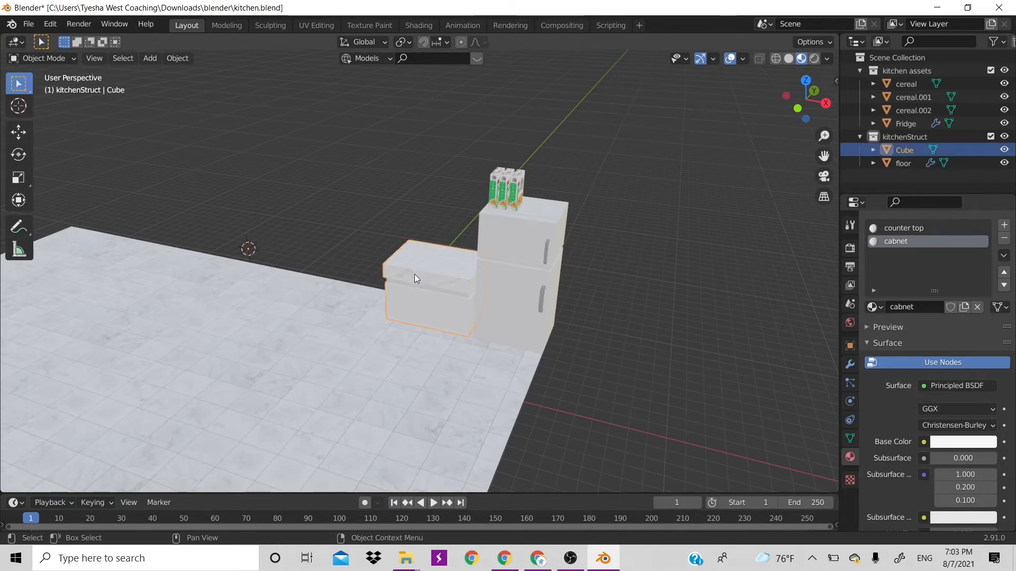
pyautogui.press('g')
pyautogui.press('x')
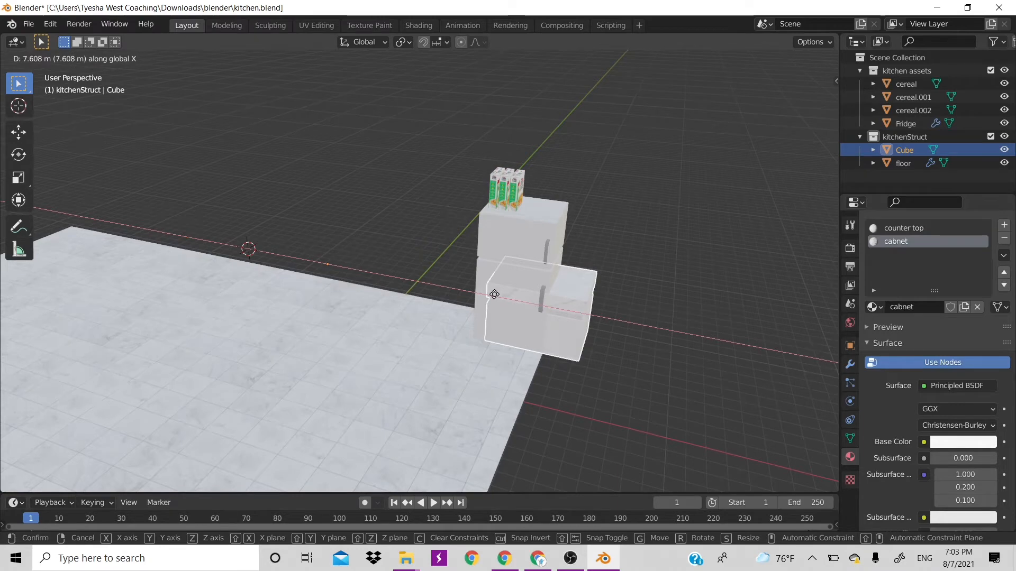
pyautogui.press('Escape')
# - Add a cube mesh at the 3D cursor for the cabinet's door
pyautogui.scroll(2, 492, 261)
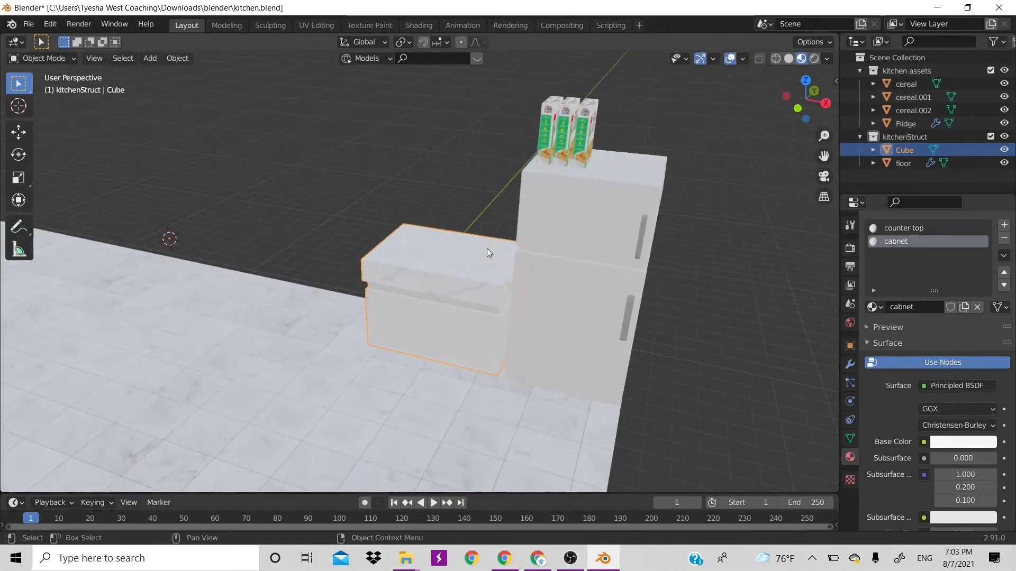
pyautogui.hotkey('shift', 'a')
pyautogui.moveTo(256, 233)
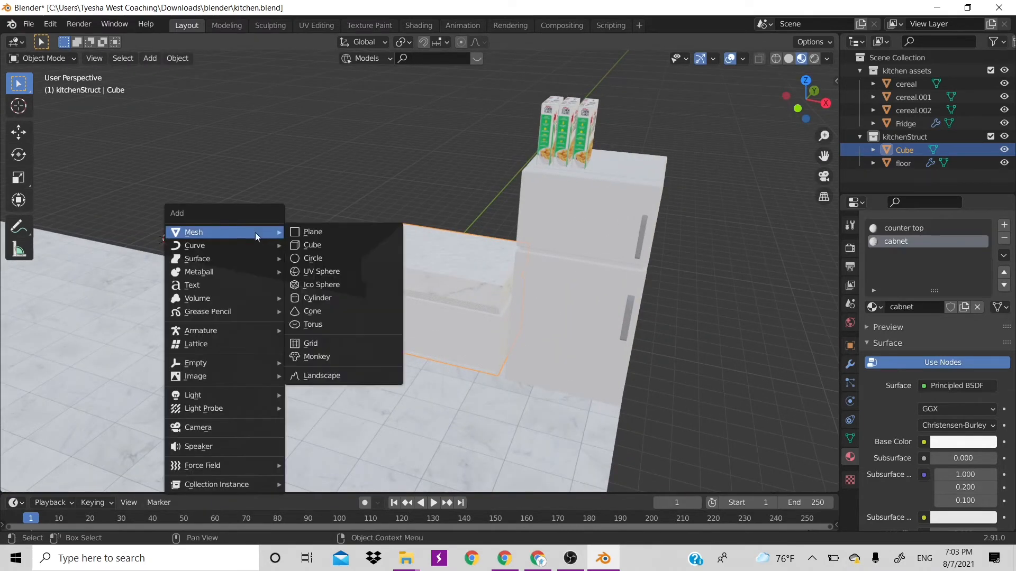
pyautogui.click(318, 246)
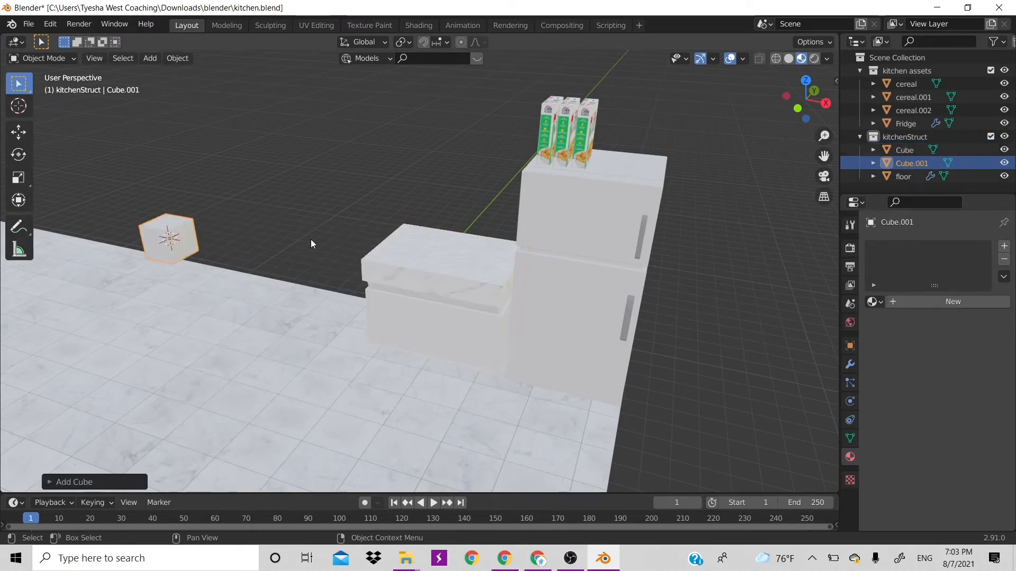
# - Move the new cube along X and Y so it sticks out of the cabinet base's front face
pyautogui.press('g')
pyautogui.press('x')
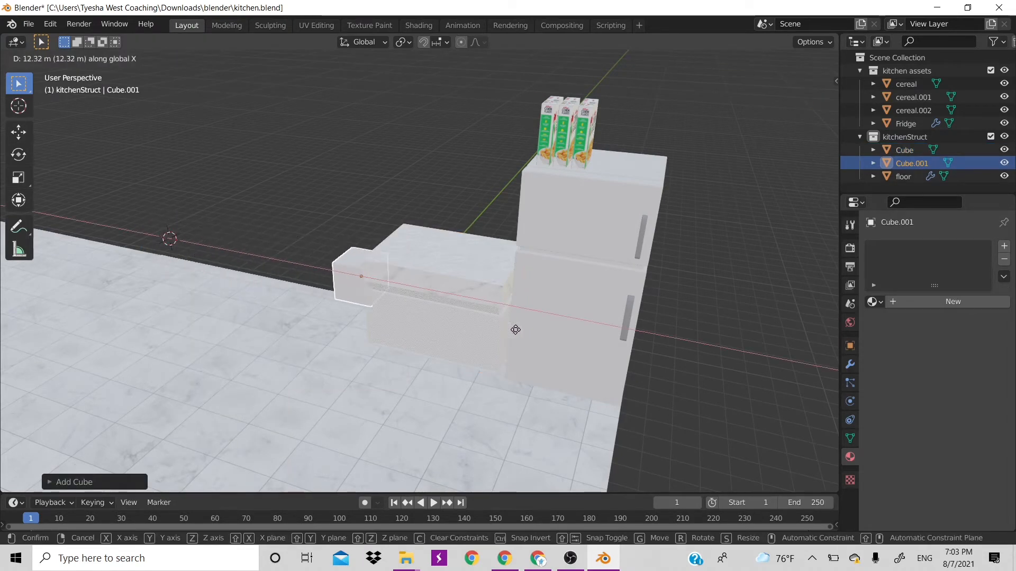
pyautogui.click(592, 338)
pyautogui.press('g')
pyautogui.press('y')
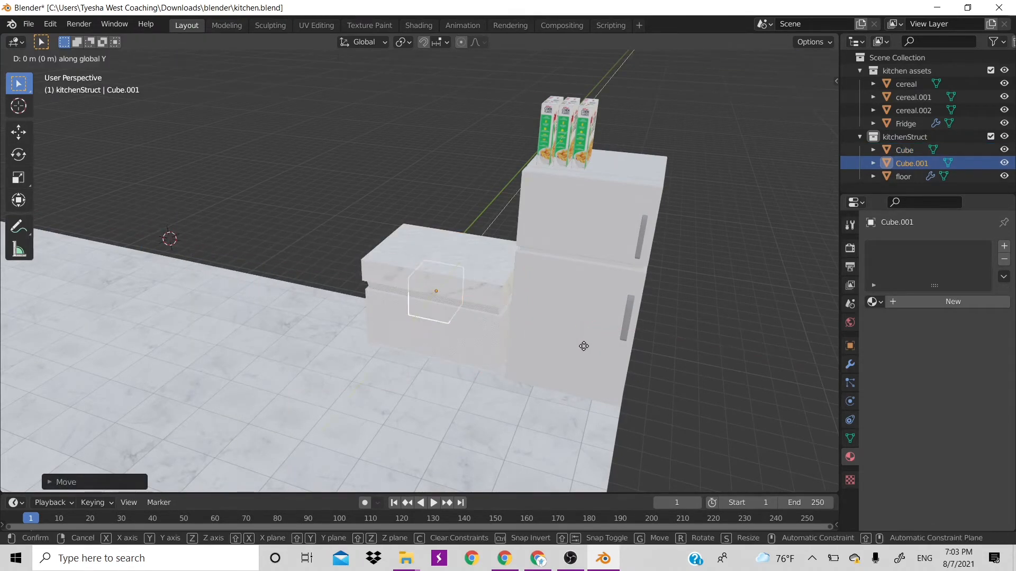
pyautogui.click(580, 368)
# - Switch the viewport to Solid shading and flatten the cube along Y to about 0.23
pyautogui.press('z')
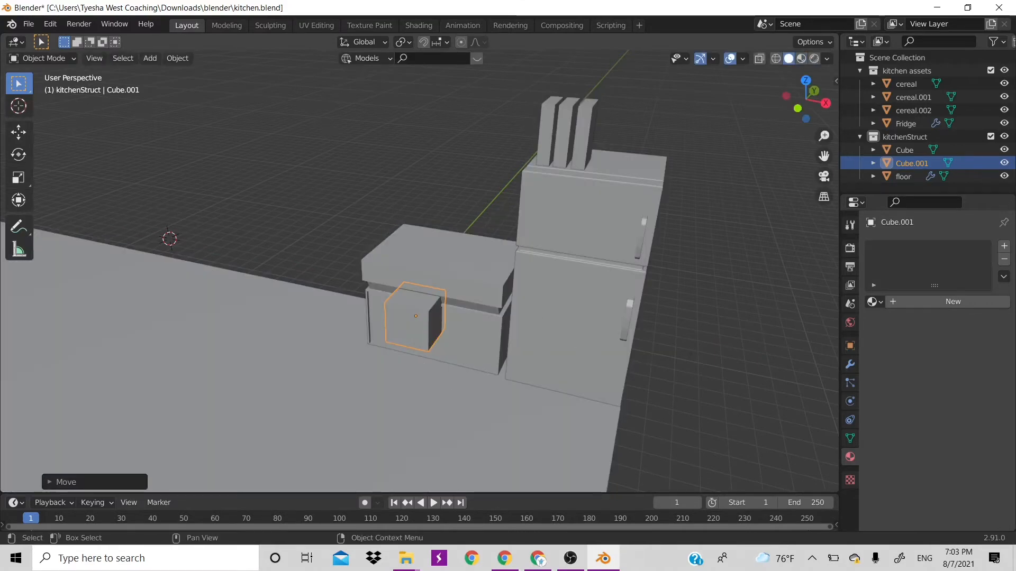
pyautogui.press('s')
pyautogui.press('y')
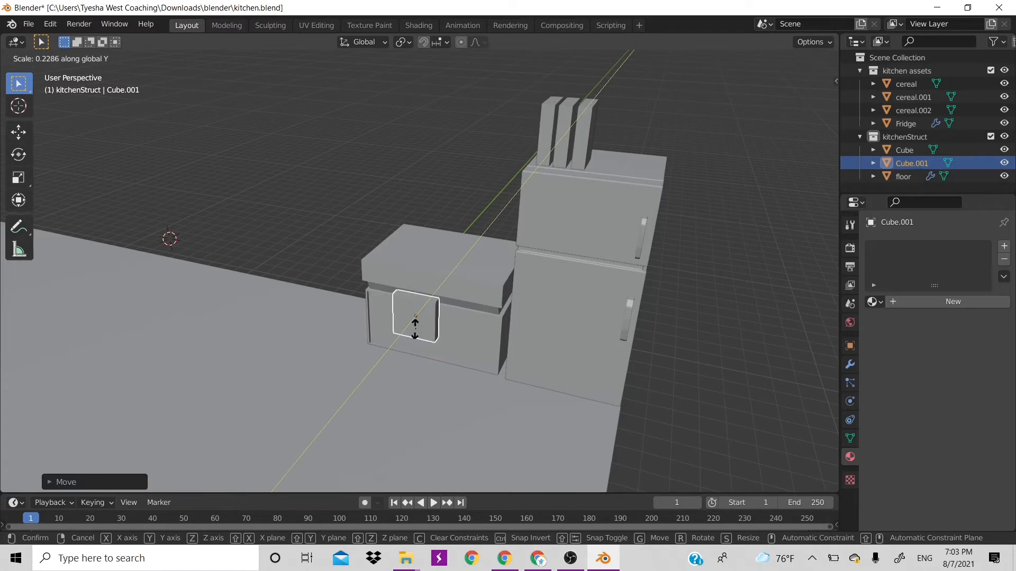
pyautogui.click(415, 327)
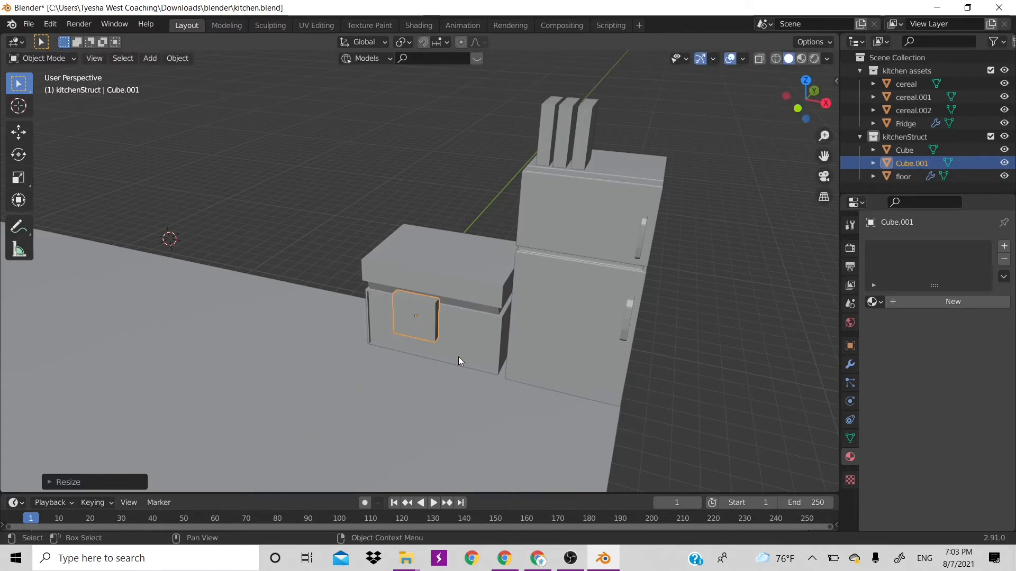
# - In front orthographic view, lower the flattened cube along Z to just below the top edge of the cabinet base's front
pyautogui.press('KP_1')
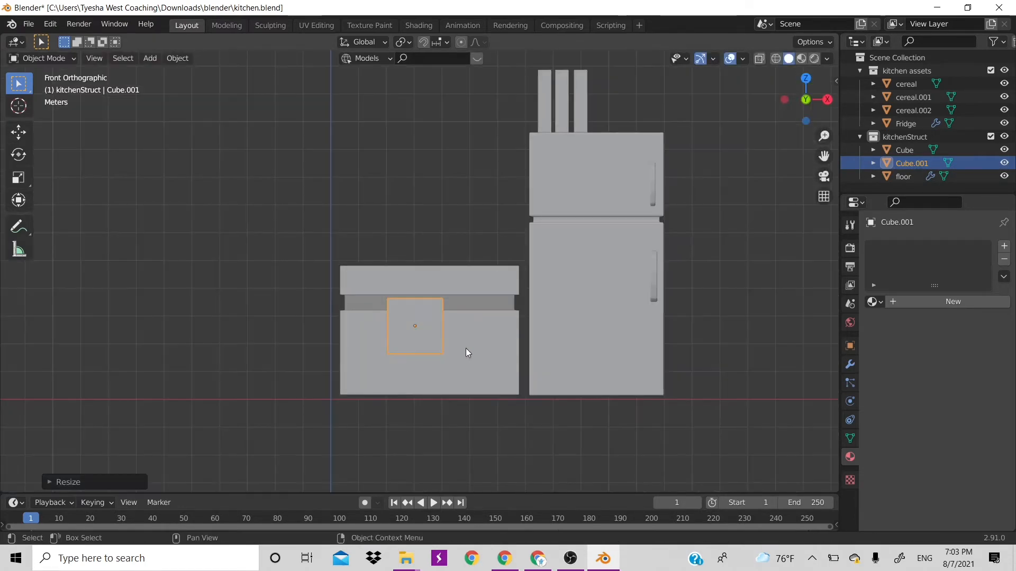
pyautogui.scroll(3, 518, 376)
pyautogui.press('g')
pyautogui.press('z')
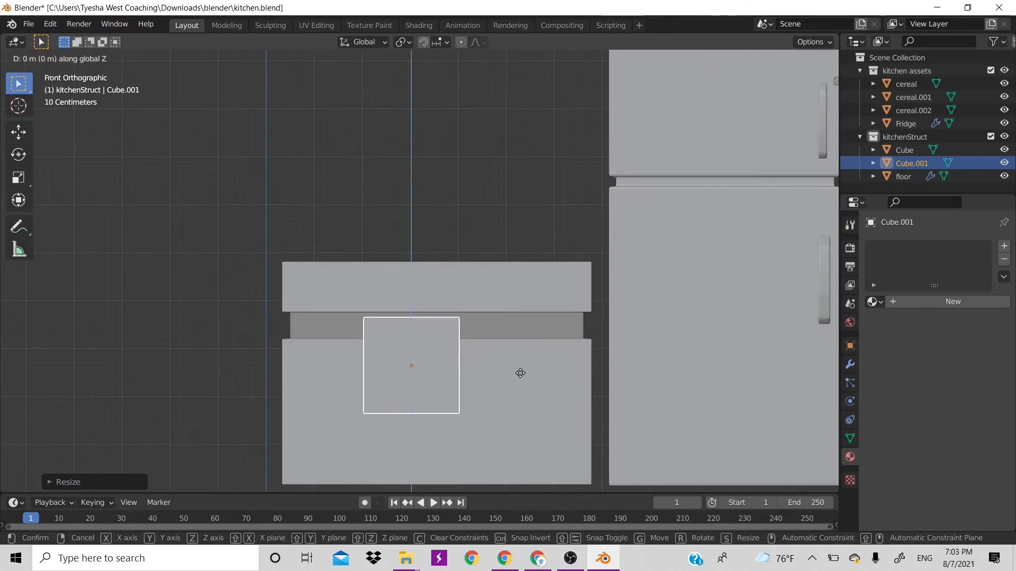
pyautogui.click(542, 387)
pyautogui.scroll(-3, 542, 387)
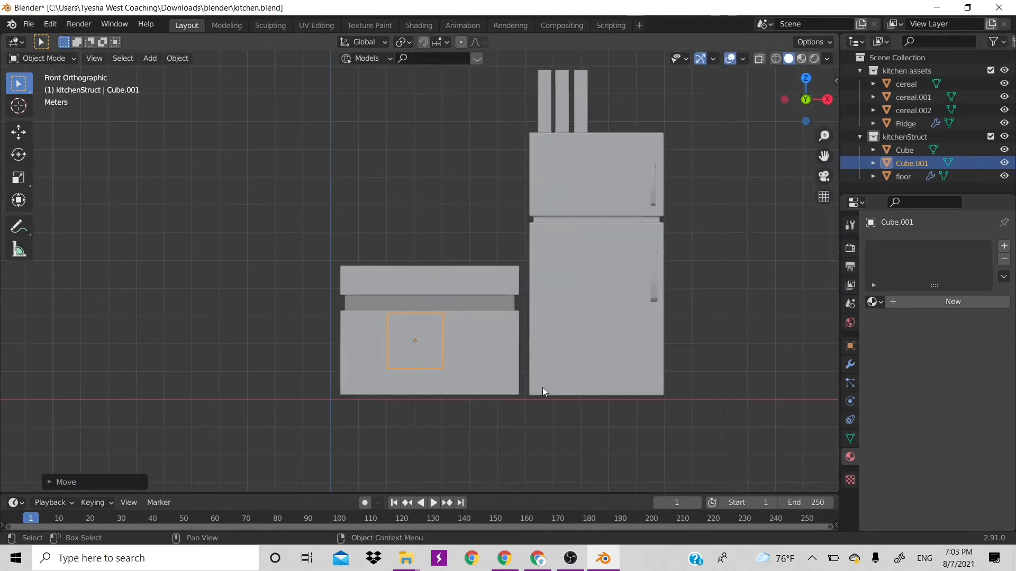
# - Stretch the flattened cube along Z to about 1.5 and lower it until it lines up with the cabinet base's height
pyautogui.press('s')
pyautogui.press('z')
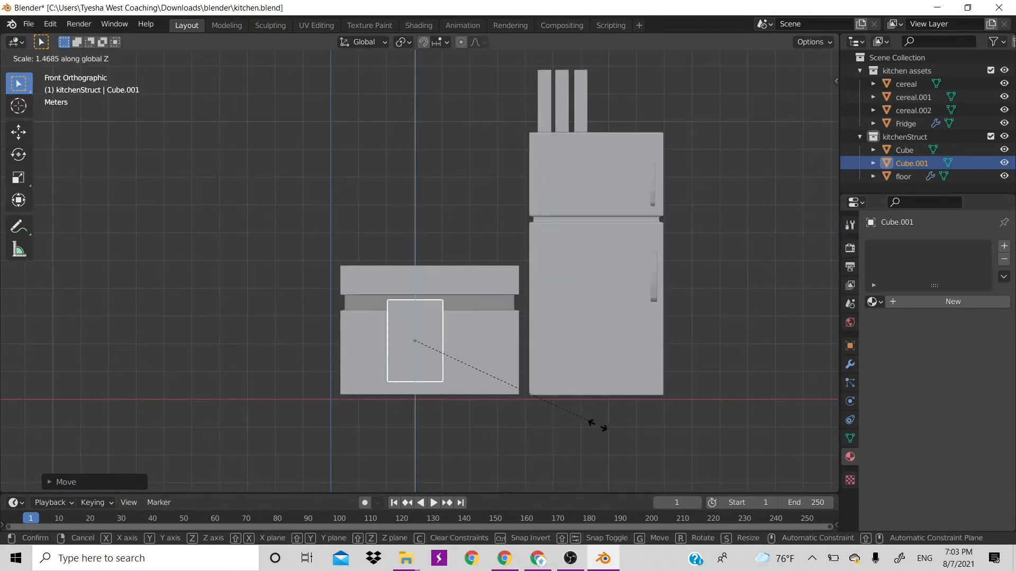
pyautogui.click(599, 428)
pyautogui.press('g')
pyautogui.press('z')
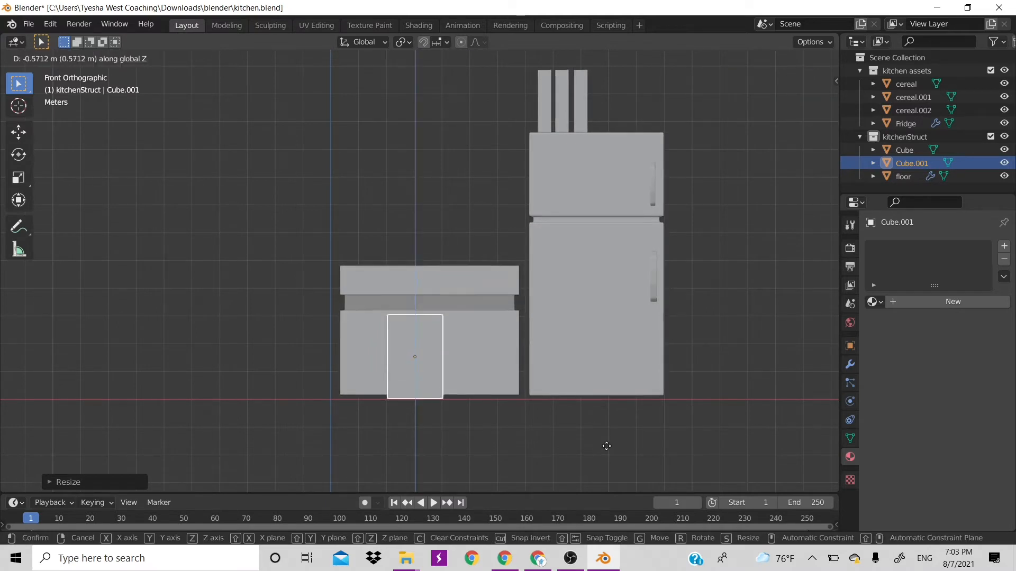
pyautogui.click(606, 443)
# - Shorten the door panel slightly along Z and move it about 1.5 m along X to the left end of the cabinet front
pyautogui.press('s')
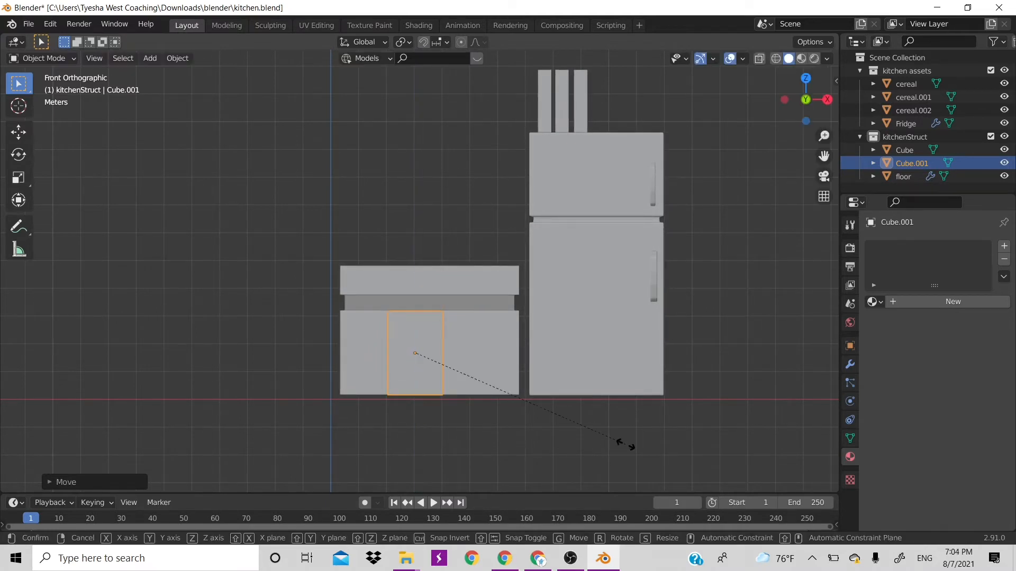
pyautogui.press('z')
pyautogui.click(614, 445)
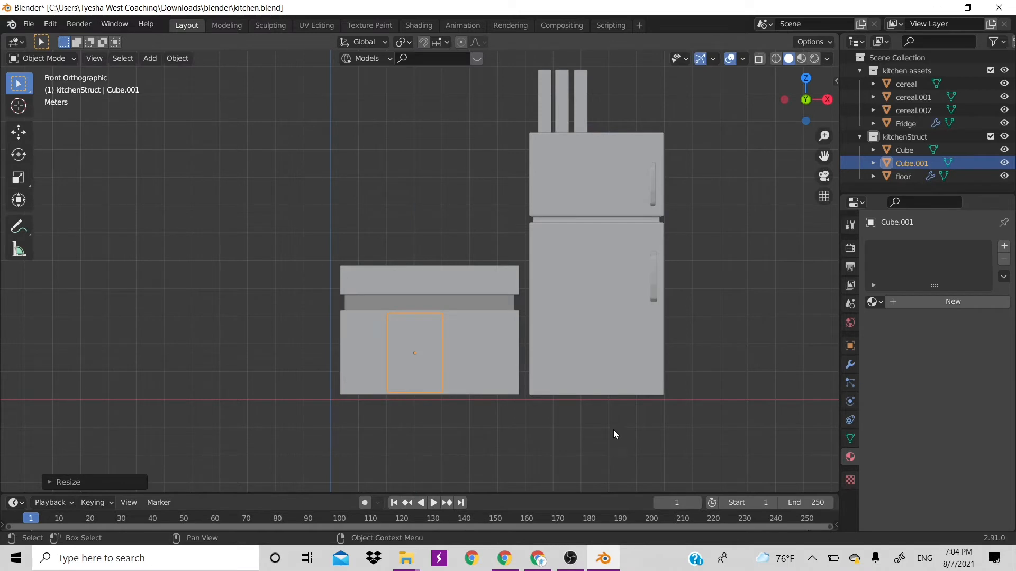
pyautogui.press('g')
pyautogui.press('x')
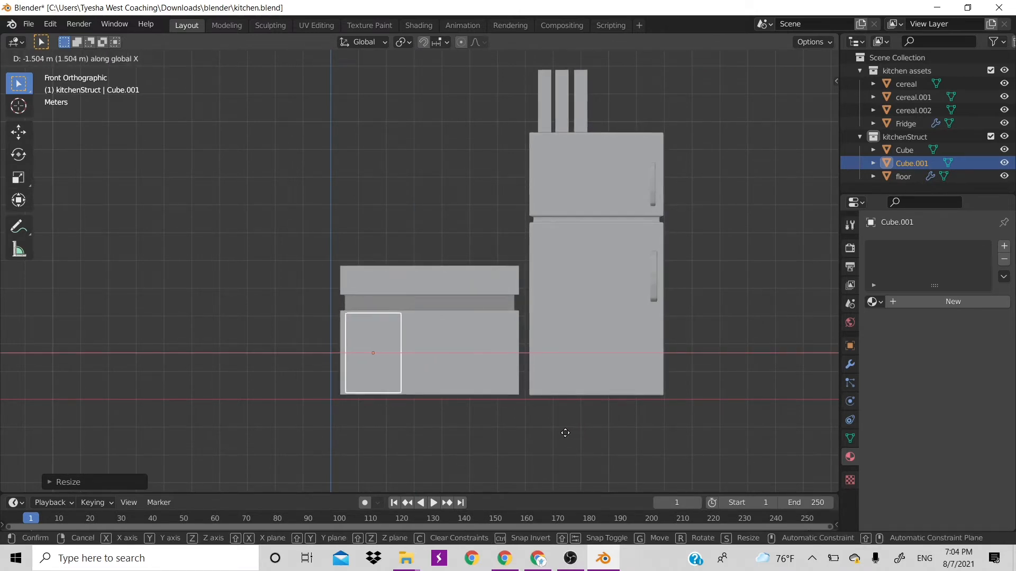
pyautogui.click(570, 435)
# - Duplicate the door panel twice along X, placing one copy mid-front about 2.2 m away and the other at the cabinet's right end
pyautogui.hotkey('shift', 'd')
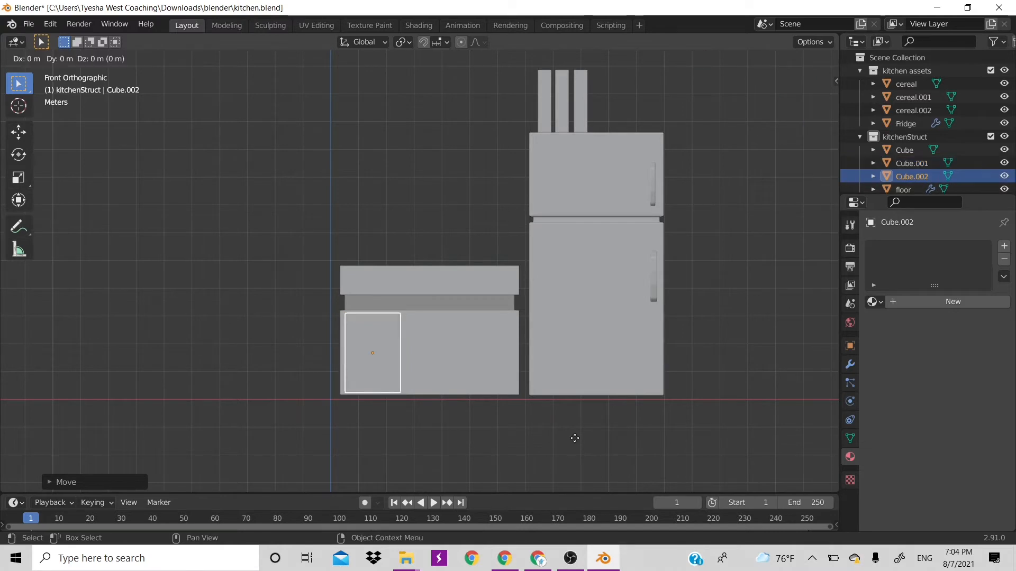
pyautogui.press('x')
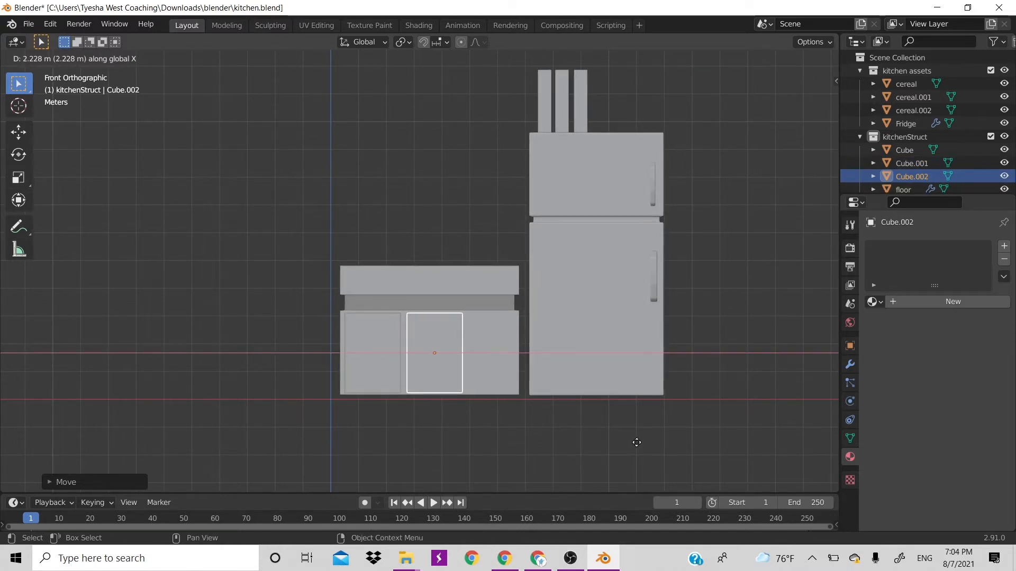
pyautogui.click(636, 443)
pyautogui.hotkey('shift', 'd')
pyautogui.press('x')
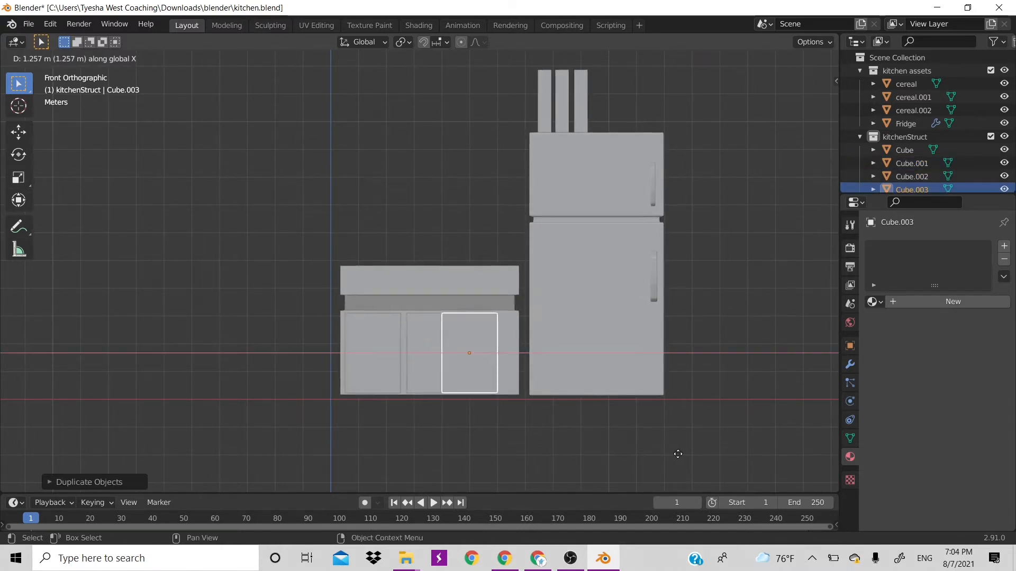
pyautogui.click(696, 466)
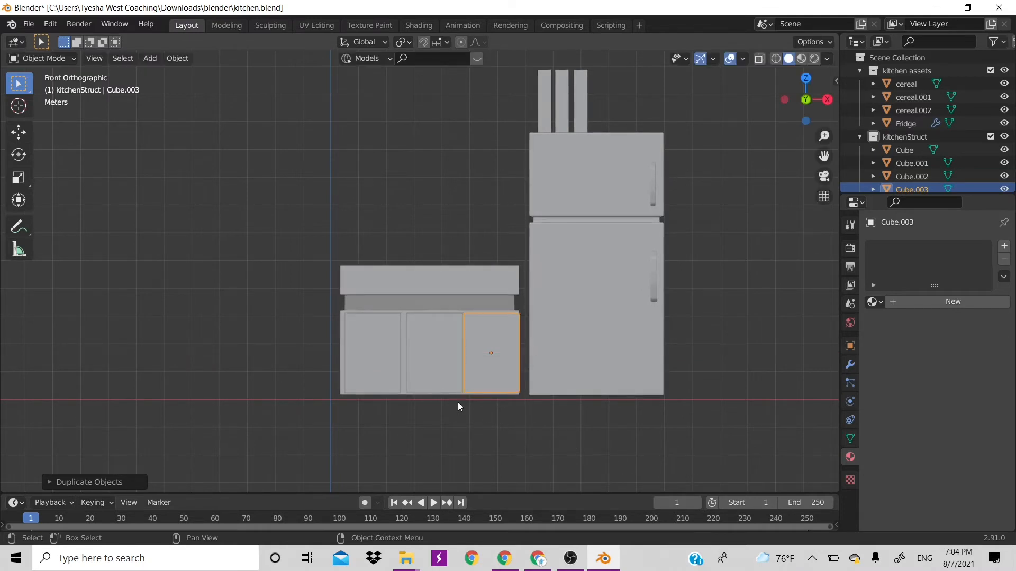
# - Move the middle door panel along X toward the left one, and shift the right panel about 0.11 m inward
pyautogui.click(450, 383)
pyautogui.press('g')
pyautogui.press('x')
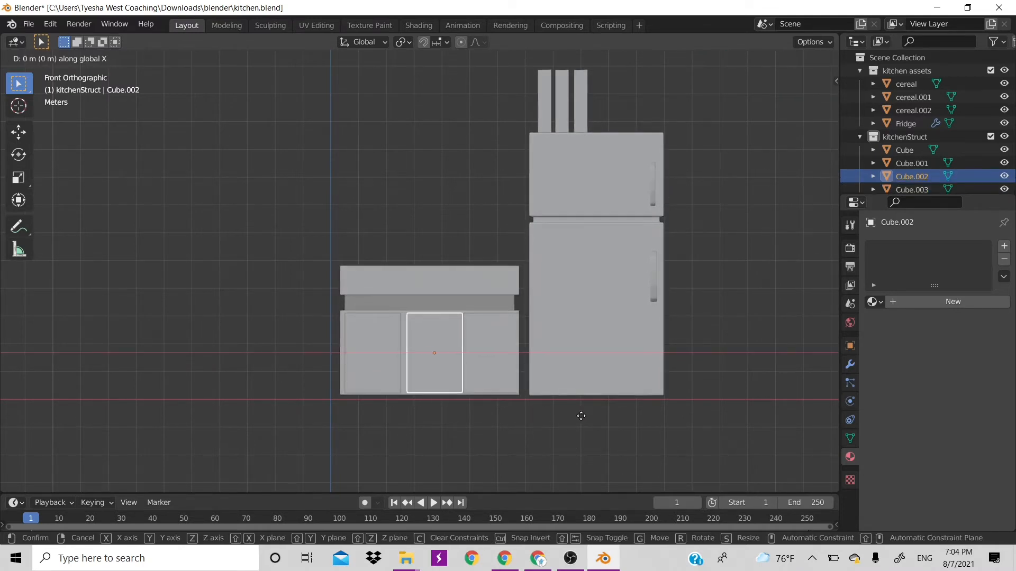
pyautogui.click(580, 419)
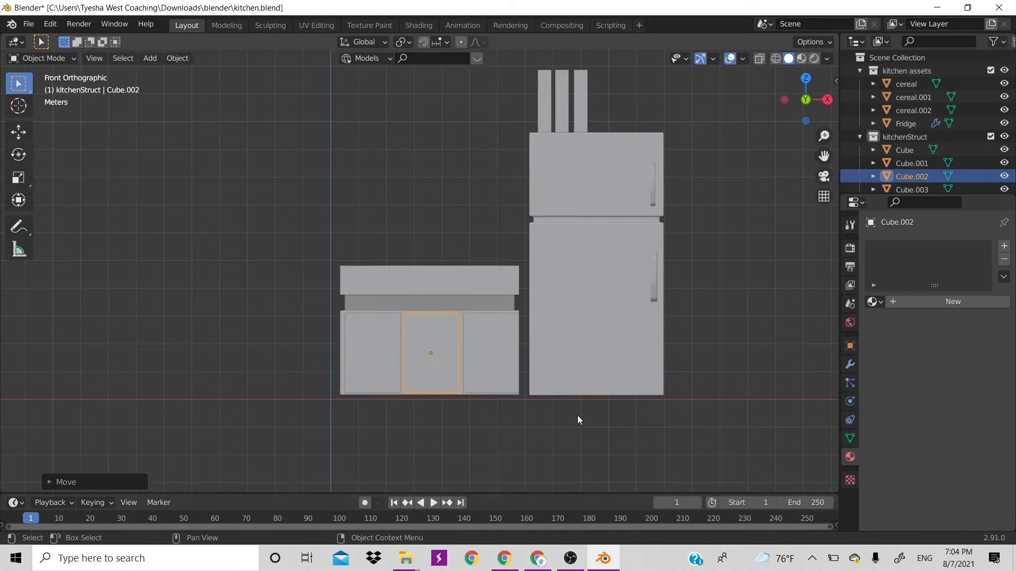
pyautogui.click(482, 366)
pyautogui.press('g')
pyautogui.press('x')
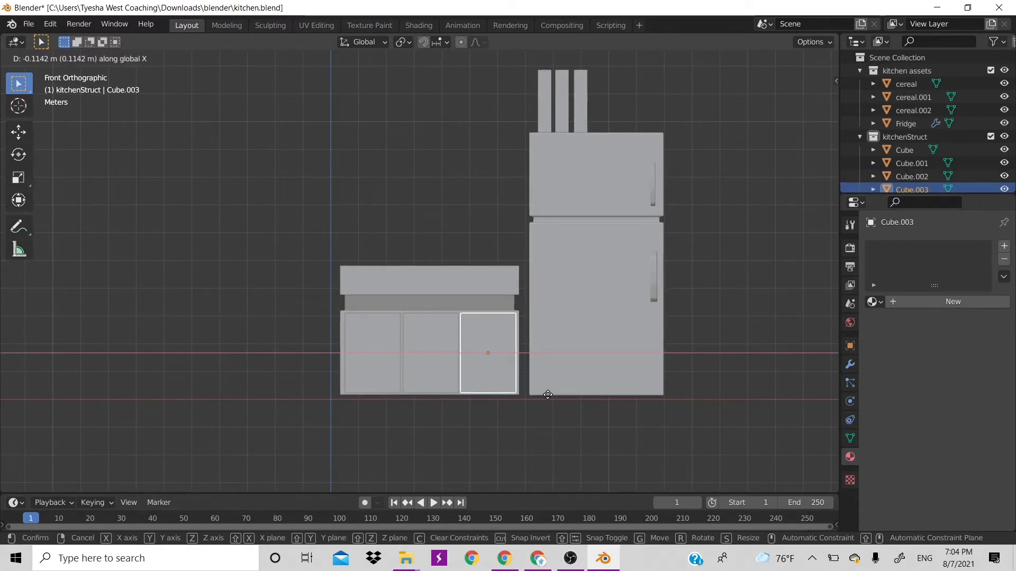
pyautogui.click(547, 395)
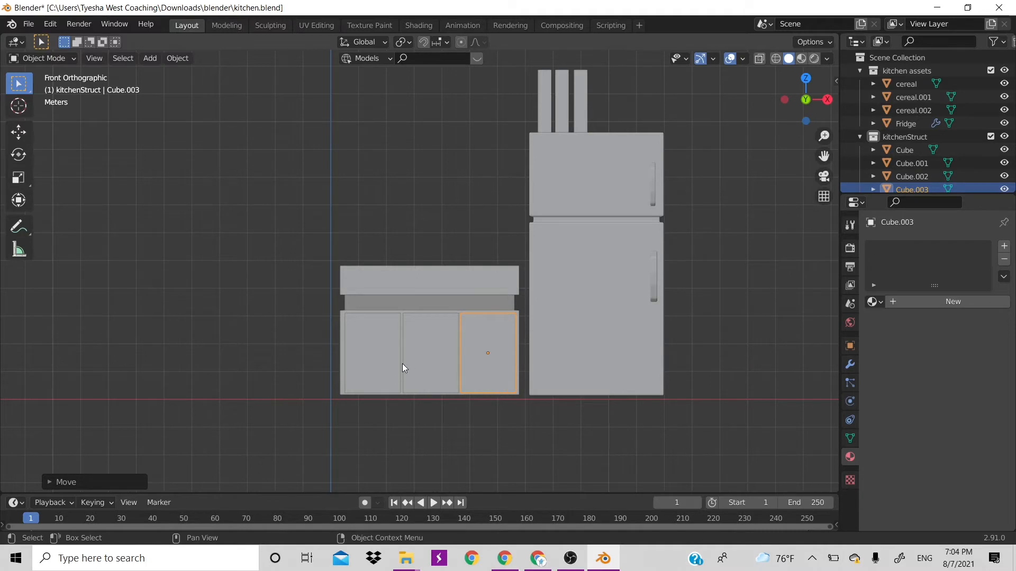
# - Fine-tune the left, middle and right door panels along X so they sit evenly spaced across the cabinet front
pyautogui.click(390, 372)
pyautogui.press('g')
pyautogui.press('x')
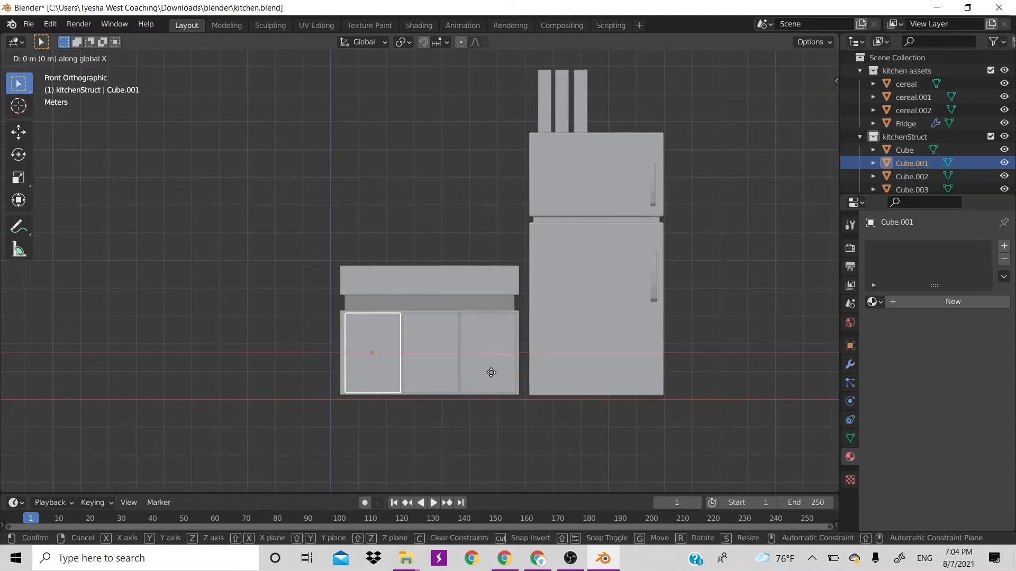
pyautogui.click(491, 373)
pyautogui.click(429, 350)
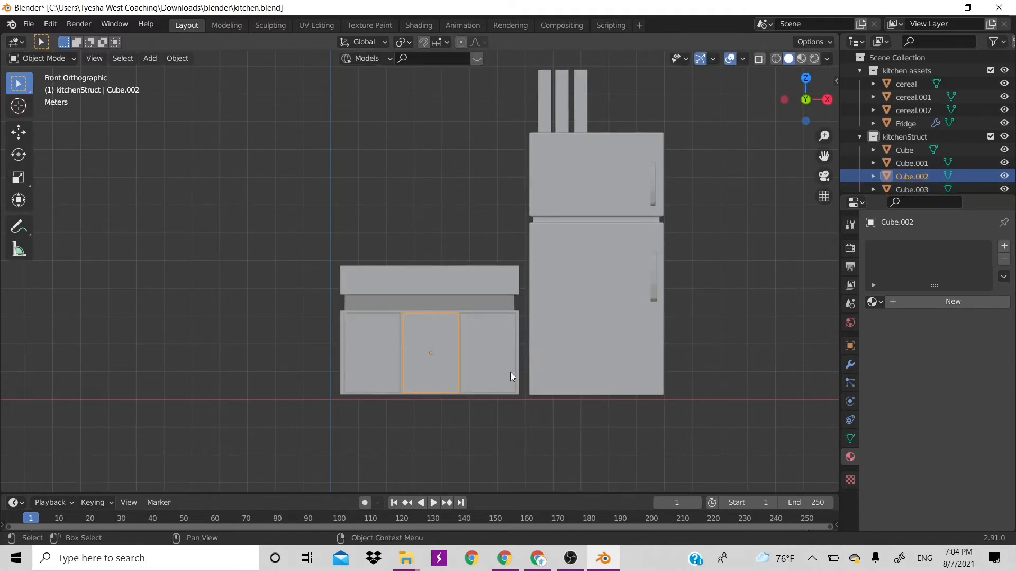
pyautogui.press('g')
pyautogui.press('x')
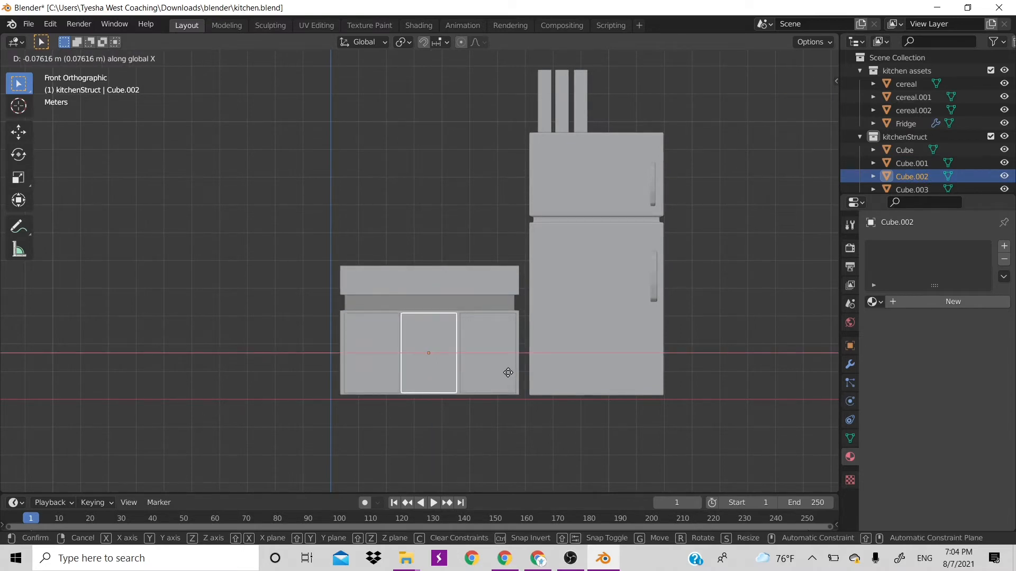
pyautogui.click(506, 370)
pyautogui.click(483, 363)
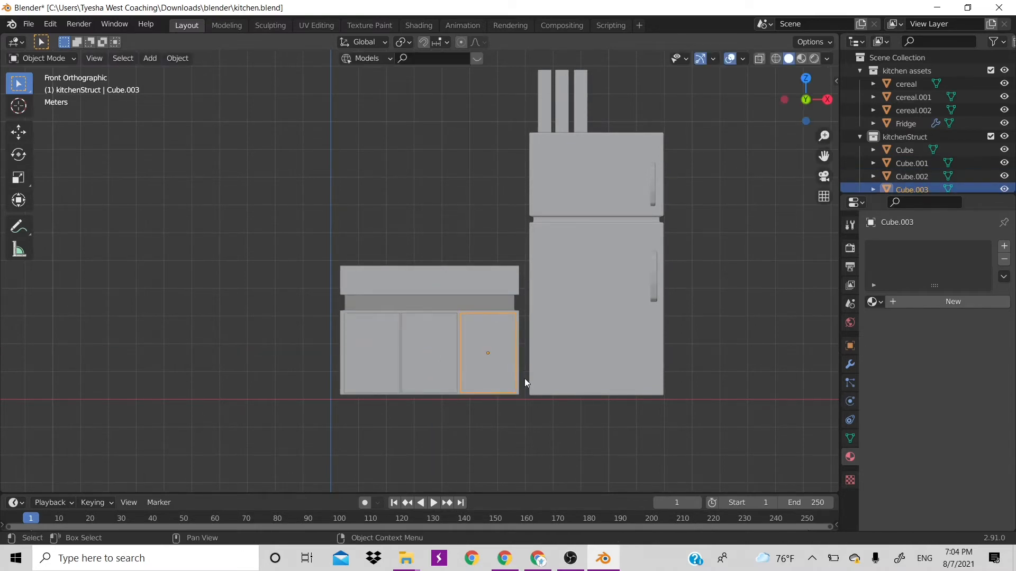
pyautogui.press('g')
pyautogui.press('x')
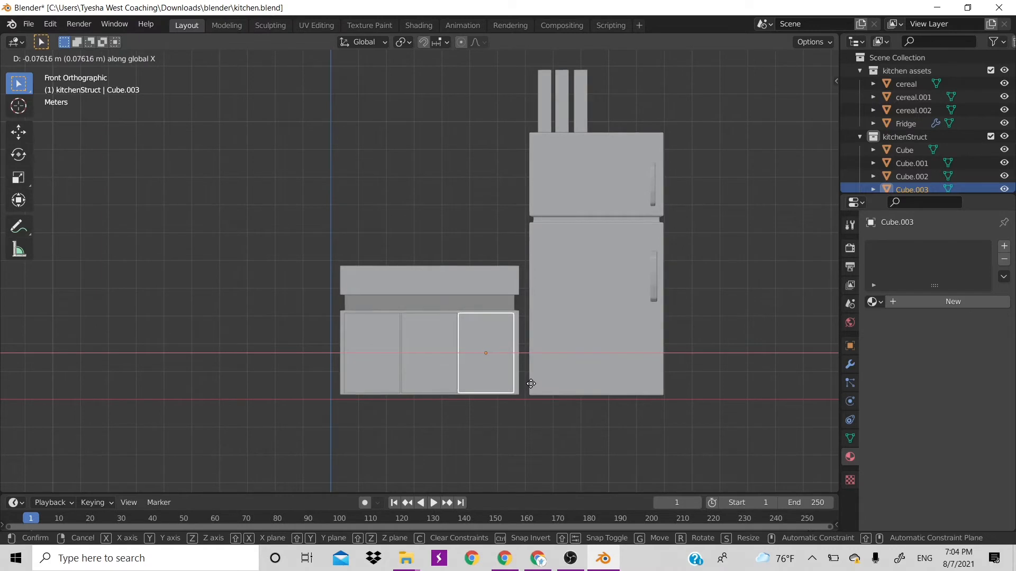
pyautogui.click(532, 384)
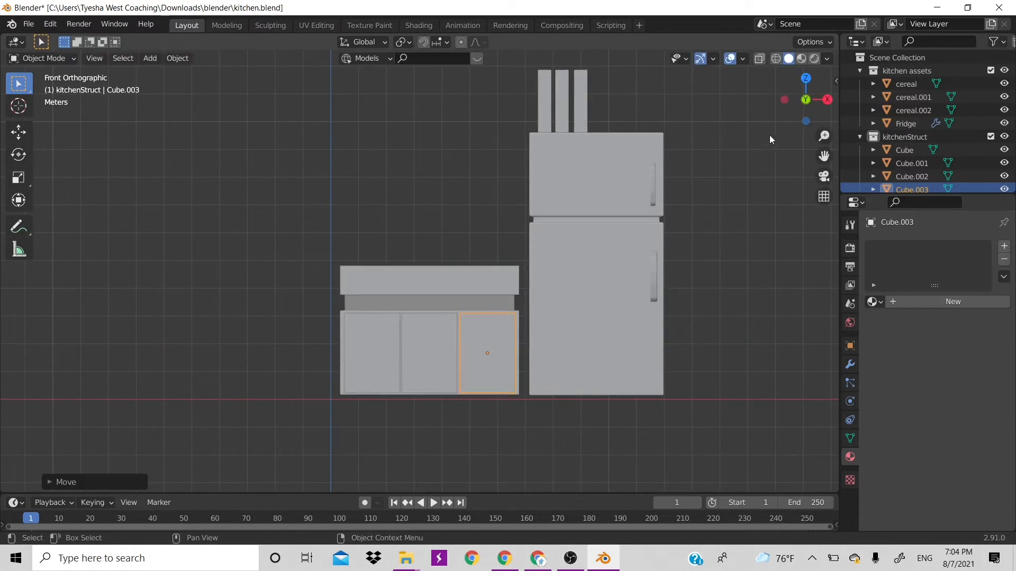
# - Select all three door panels and thin them together along Y to about 0.42 of their thickness
pyautogui.moveTo(805, 99); pyautogui.dragTo(863, 127)
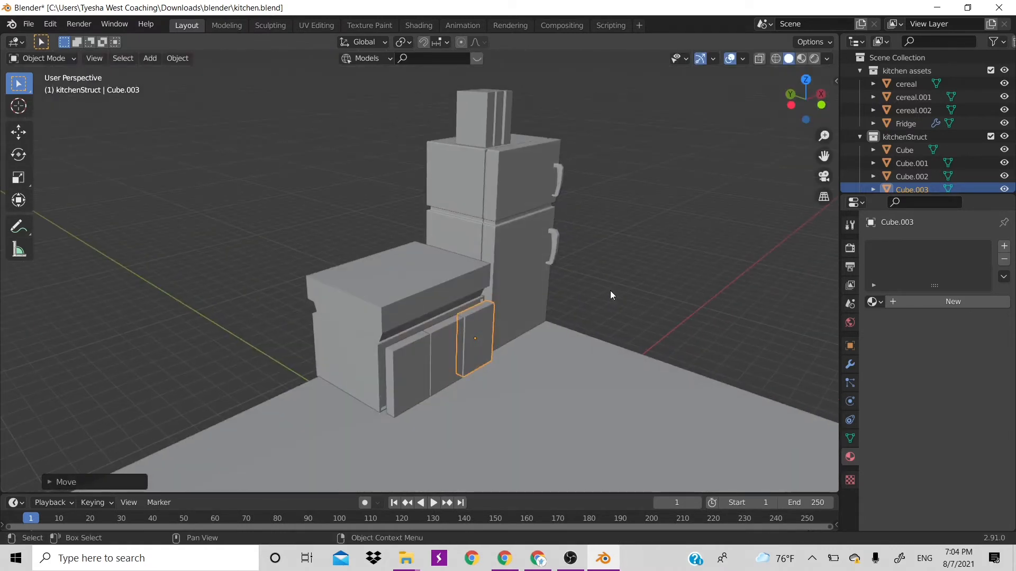
pyautogui.keyDown('shift'); pyautogui.click(410, 380); pyautogui.keyUp('shift')
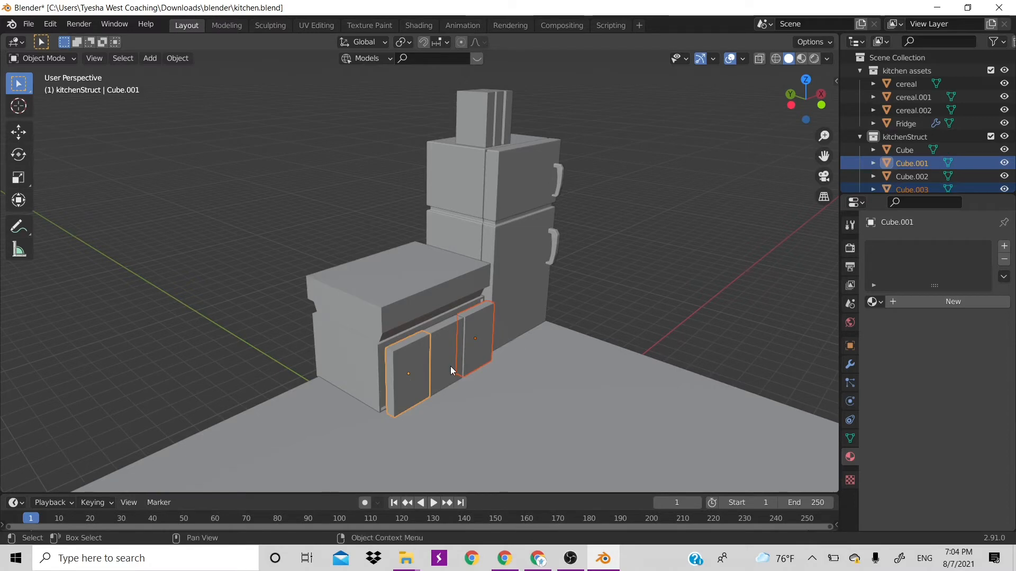
pyautogui.keyDown('ctrl'); pyautogui.click(459, 345); pyautogui.keyUp('ctrl')
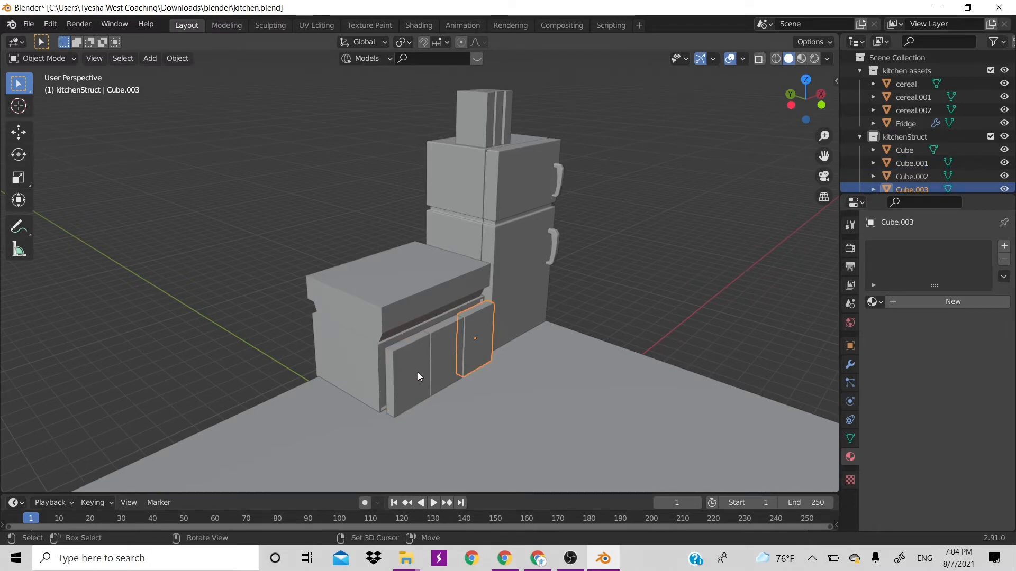
pyautogui.keyDown('shift'); pyautogui.click(418, 373); pyautogui.keyUp('shift')
pyautogui.keyDown('shift'); pyautogui.click(440, 352); pyautogui.keyUp('shift')
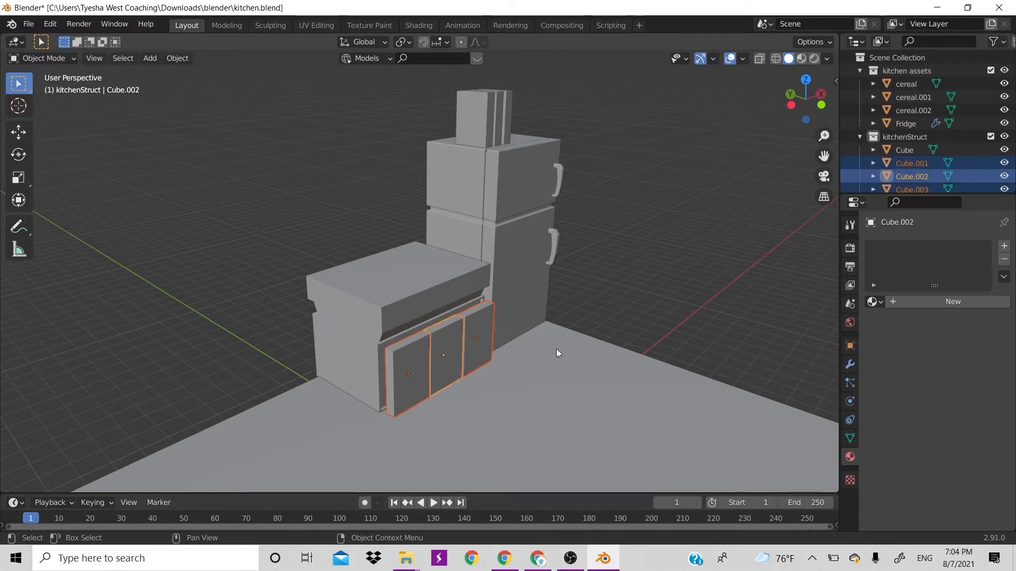
pyautogui.press('s')
pyautogui.press('y')
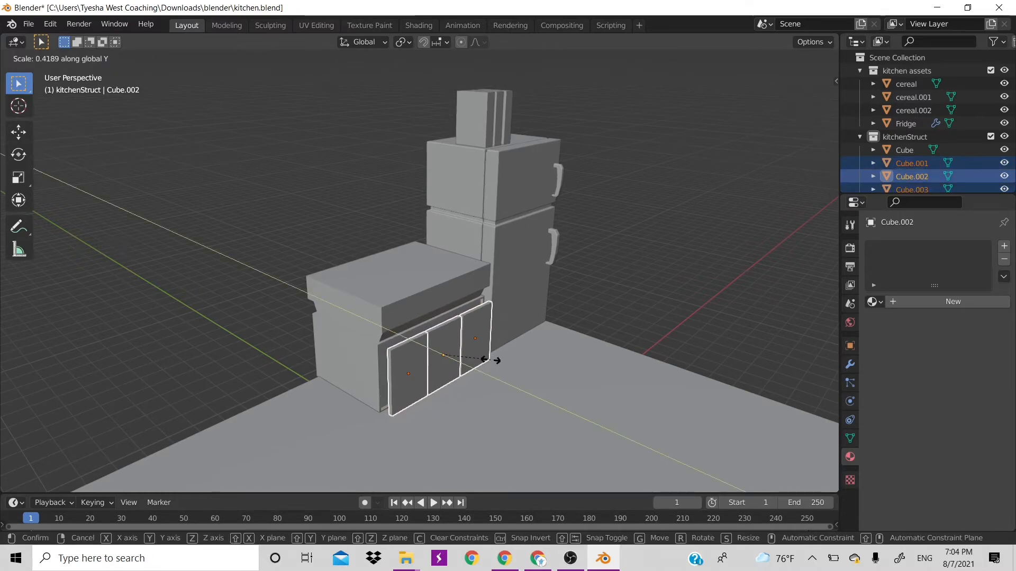
pyautogui.click(493, 360)
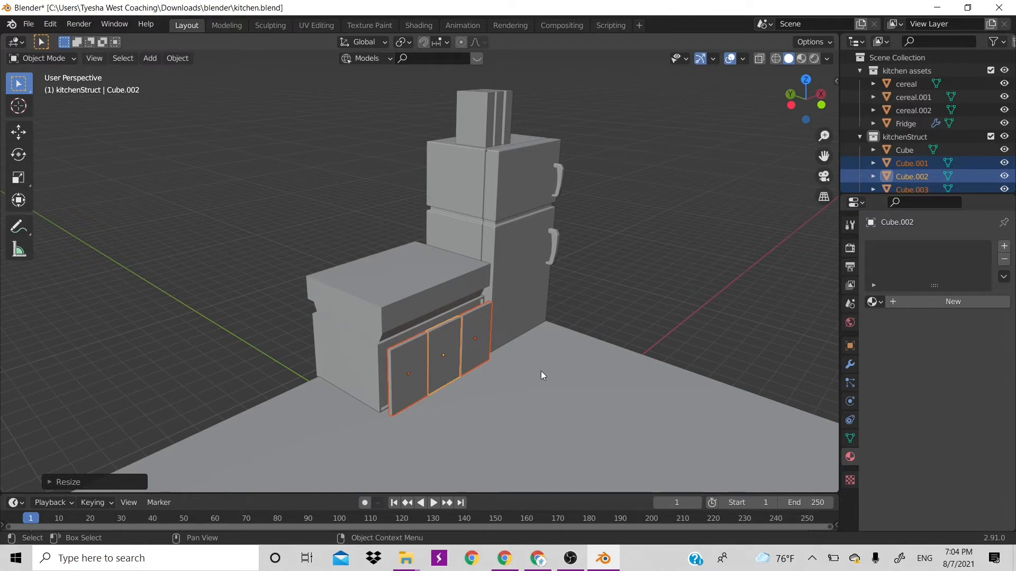
# - Bevel all edges of the three door panels in Edit Mode by about 0.09 m and return to Object Mode
pyautogui.press('Tab')
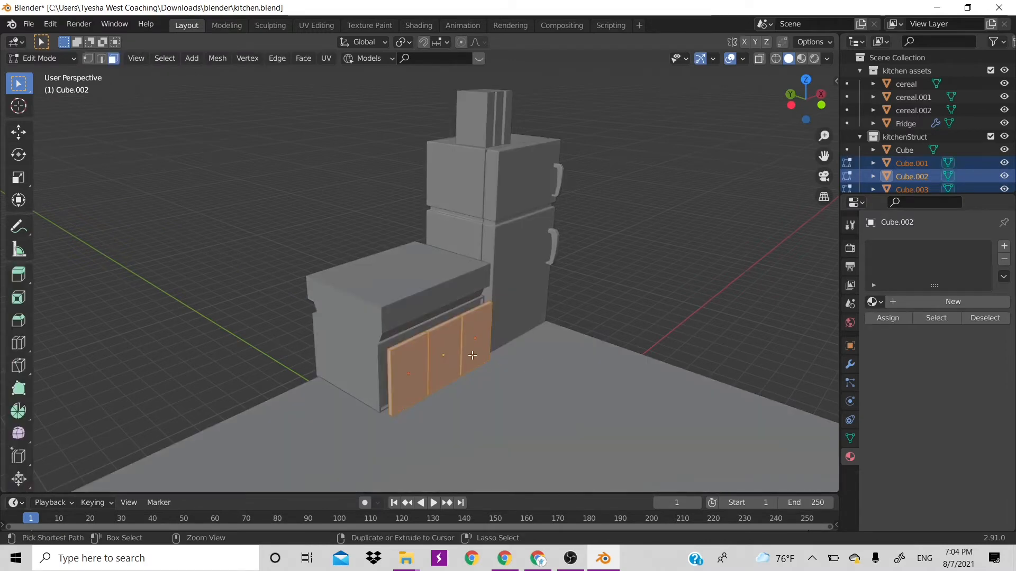
pyautogui.hotkey('ctrl', 'b')
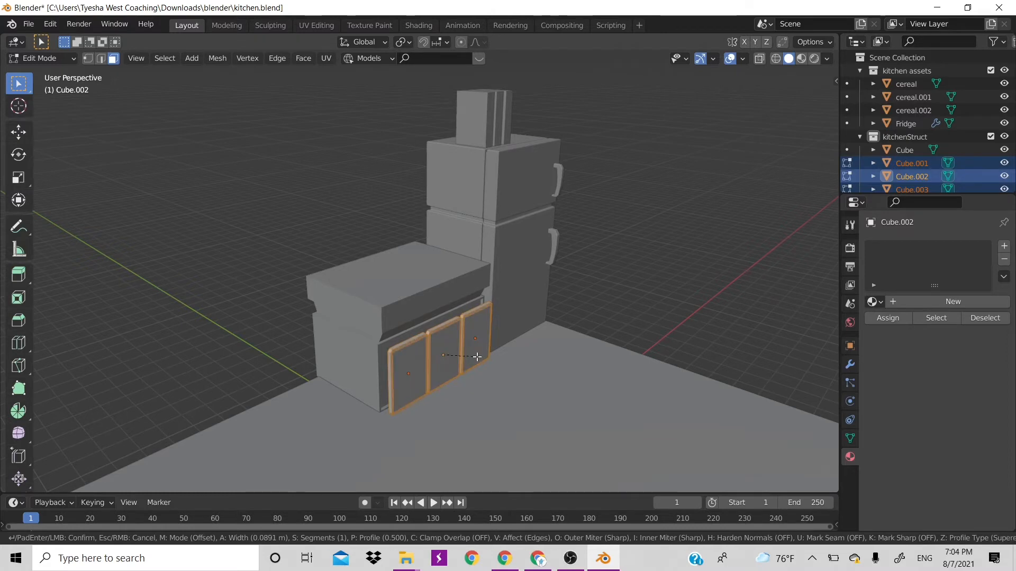
pyautogui.click(477, 357)
pyautogui.press('Tab')
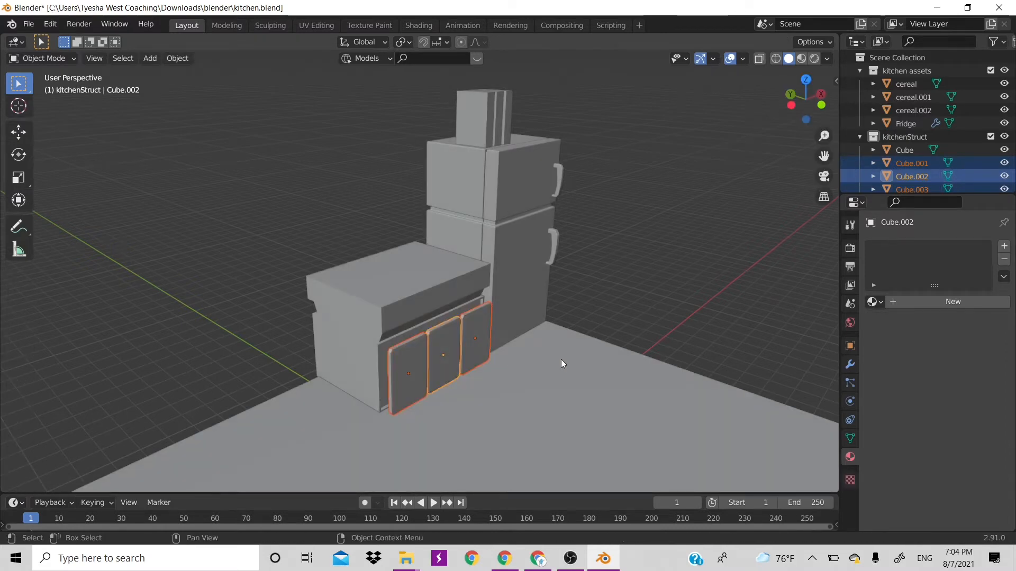
# - Move the three door panels about 0.38 m along Y against the cabinet's front face and deselect them
pyautogui.press('g')
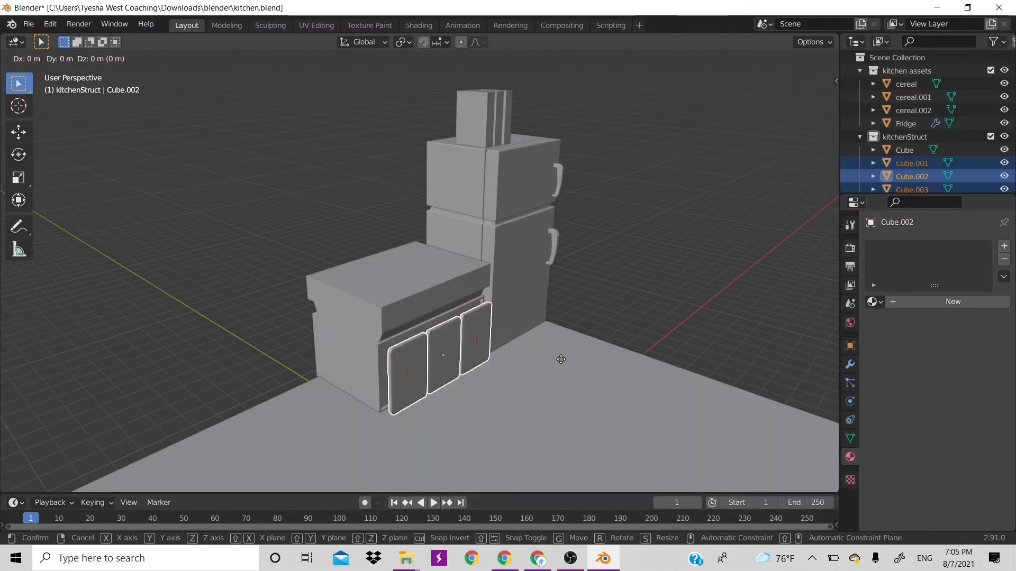
pyautogui.press('y')
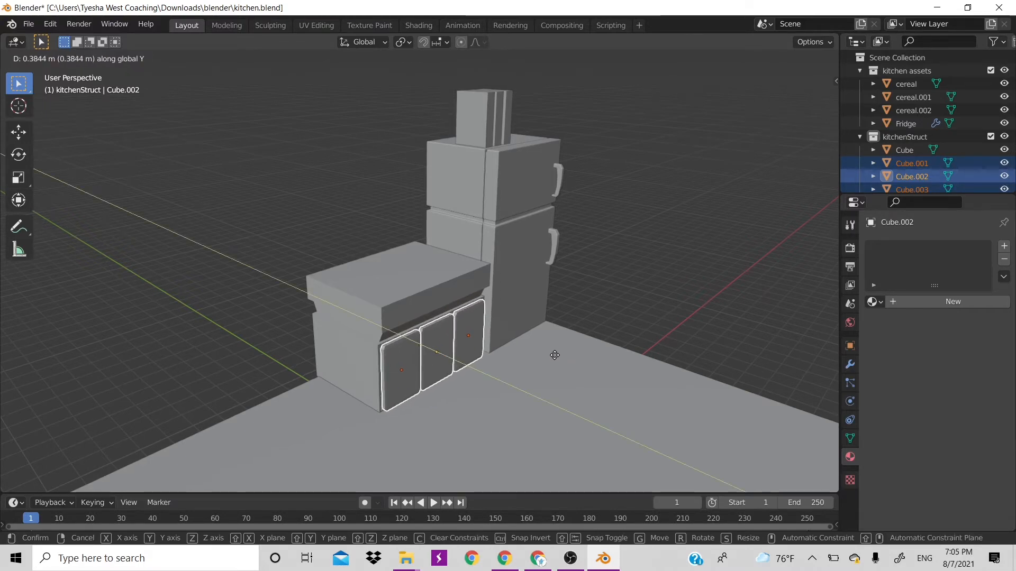
pyautogui.click(554, 354)
pyautogui.click(616, 287)
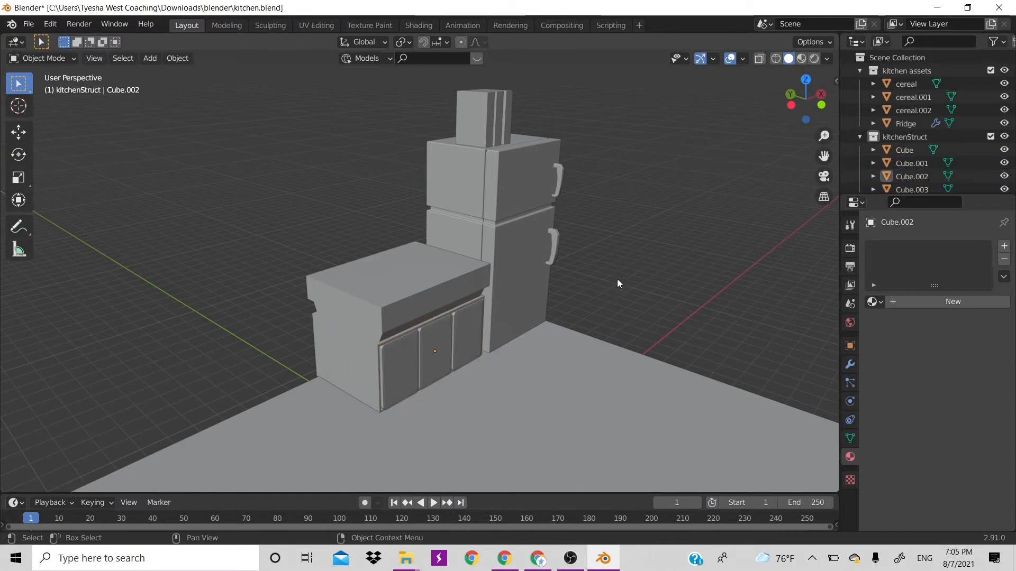
# - Switch the viewport to Material Preview shading with the counter and its door panels in close view
pyautogui.moveTo(815, 99); pyautogui.dragTo(672, 181)
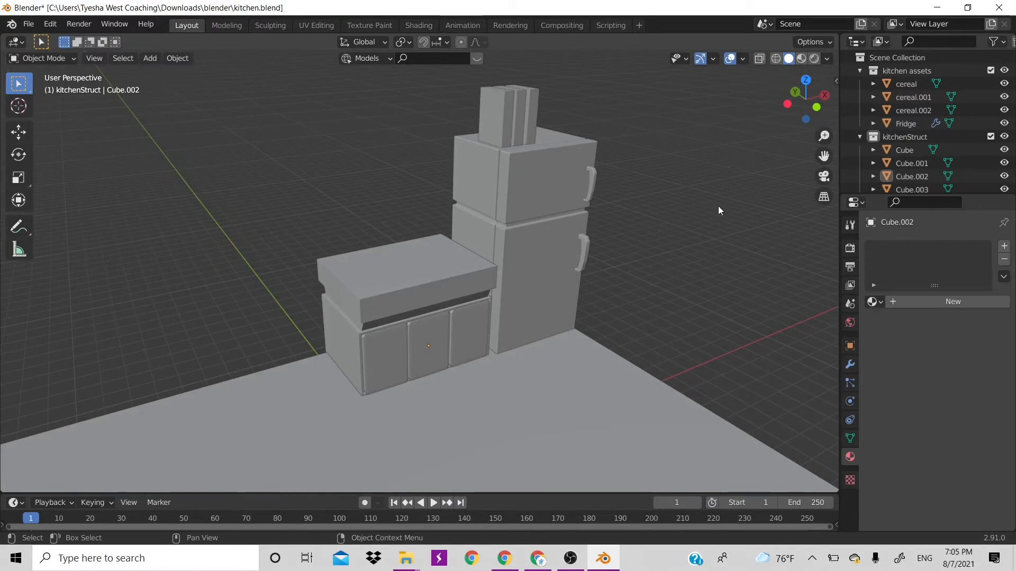
pyautogui.press('z')
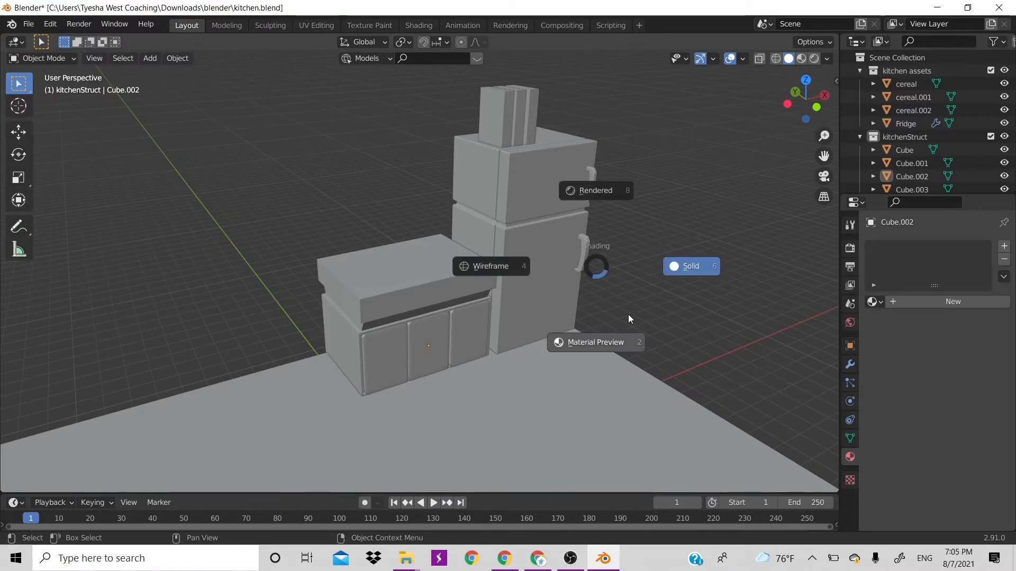
pyautogui.click(579, 342)
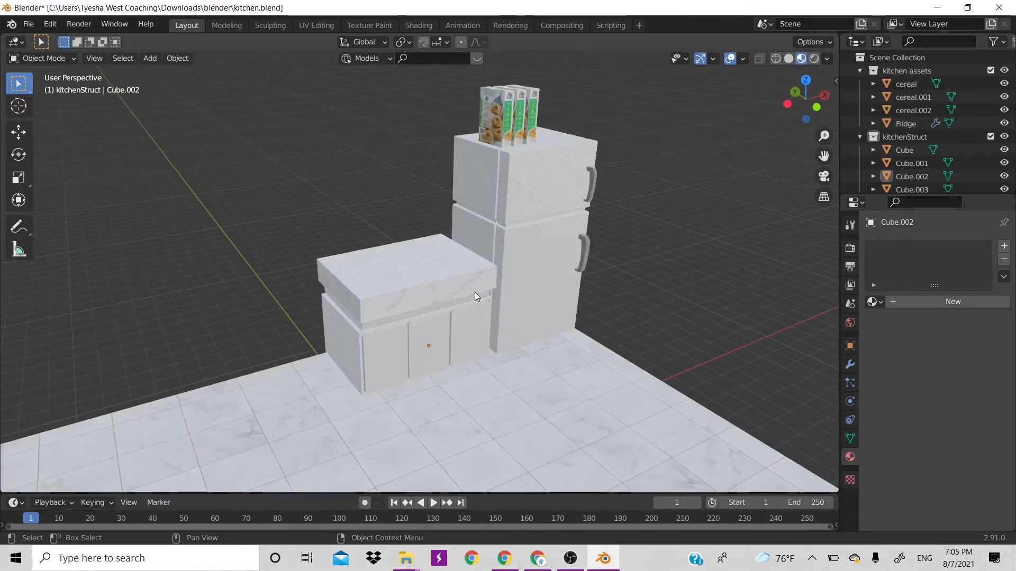
pyautogui.scroll(2, 475, 292)
pyautogui.scroll(-1, 474, 292)
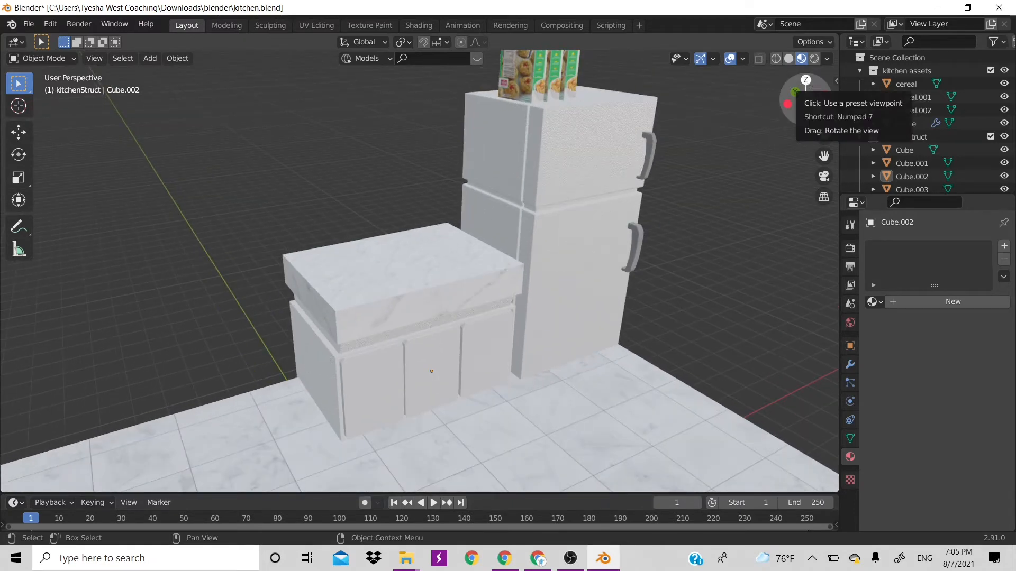
# - Assign the existing cabnet material to the door panel farthest from the fridge
pyautogui.moveTo(806, 98); pyautogui.dragTo(613, 206)
pyautogui.scroll(1, 489, 342)
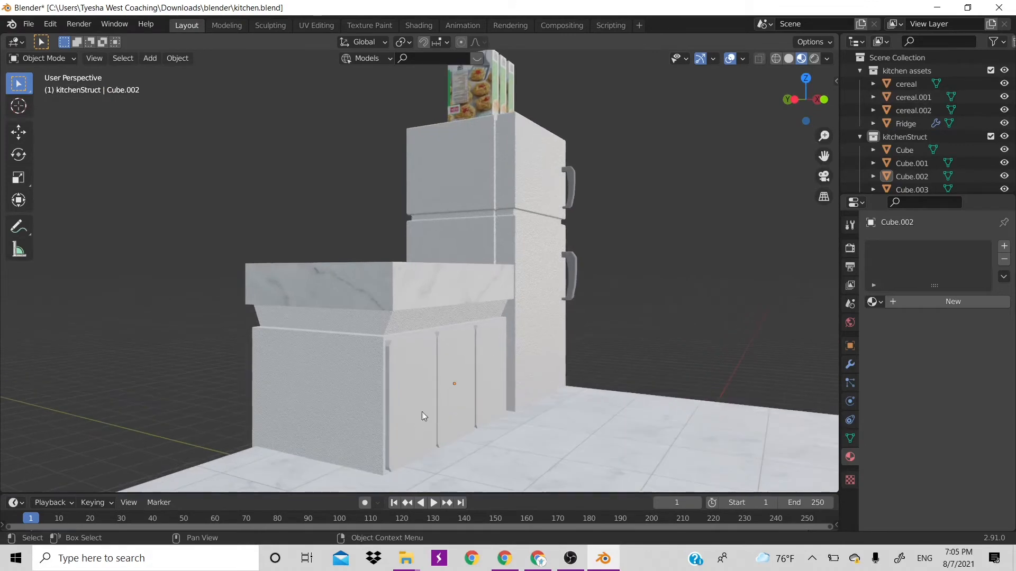
pyautogui.click(405, 400)
pyautogui.click(873, 302)
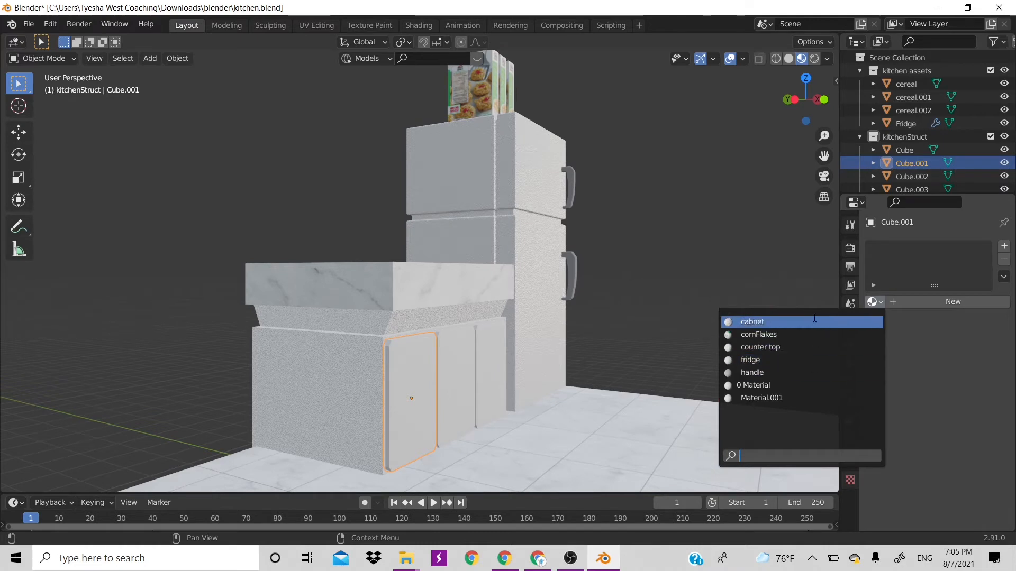
pyautogui.click(837, 322)
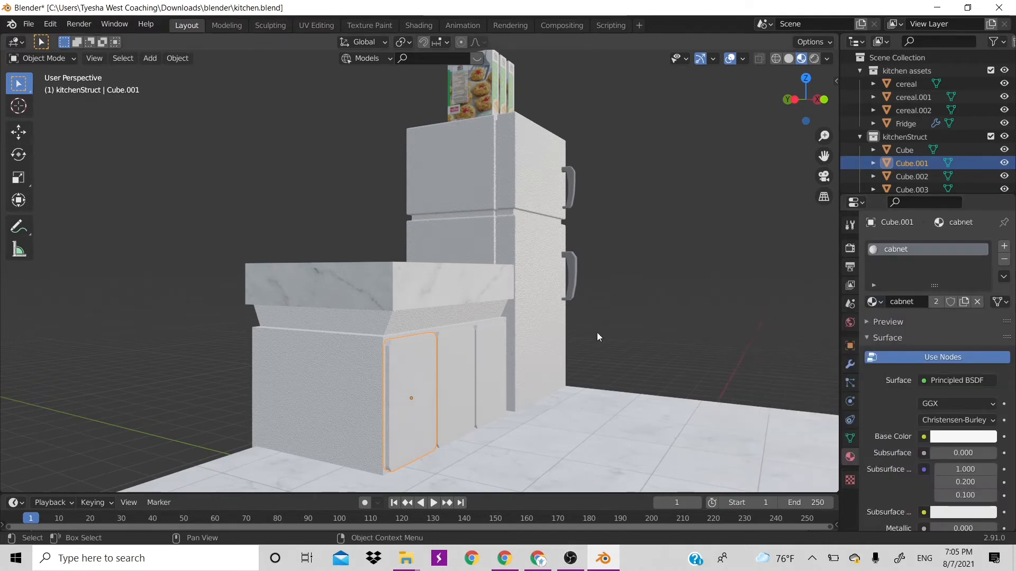
# - Set the cabnet material's base colour to a dark brown of about RGB 0.149, 0.069, 0.016
pyautogui.click(457, 392)
pyautogui.click(400, 404)
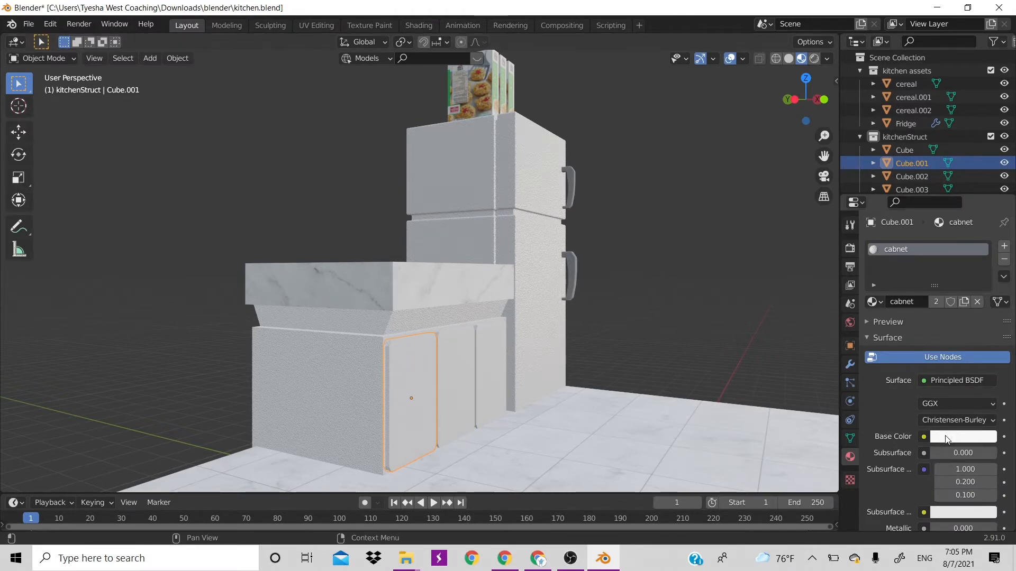
pyautogui.click(947, 440)
pyautogui.moveTo(932, 306); pyautogui.dragTo(913, 322)
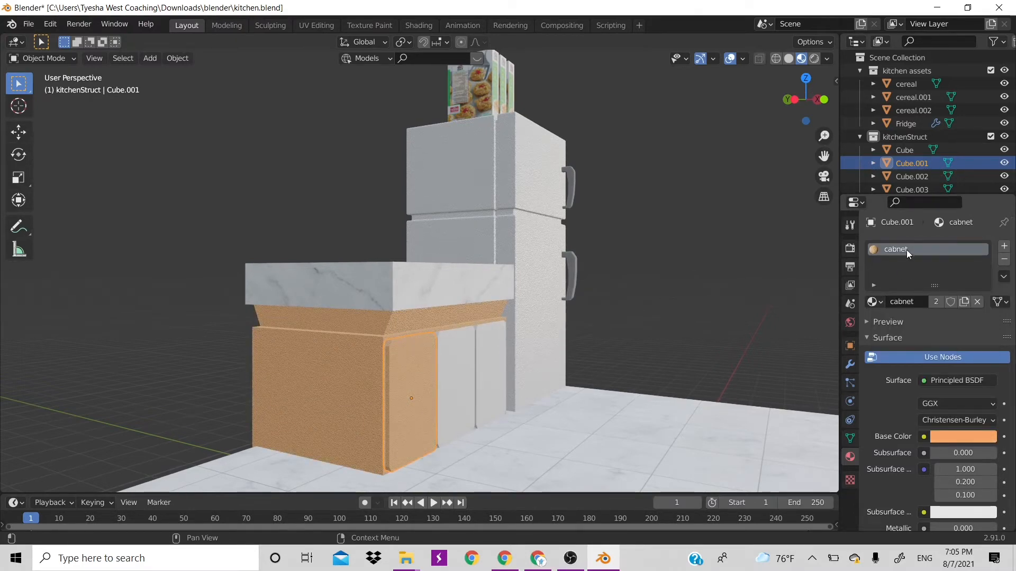
pyautogui.click(950, 435)
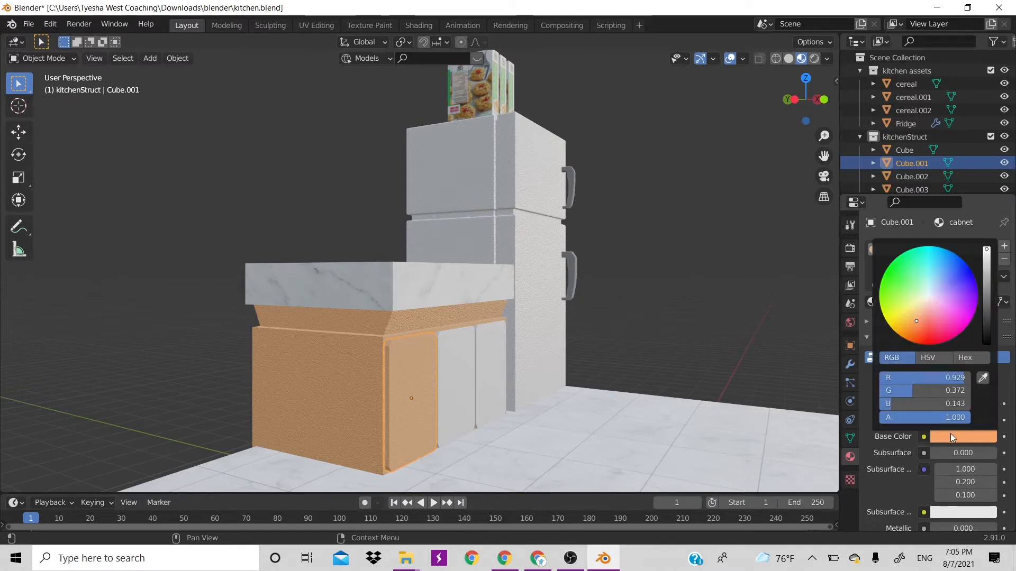
pyautogui.click(986, 310)
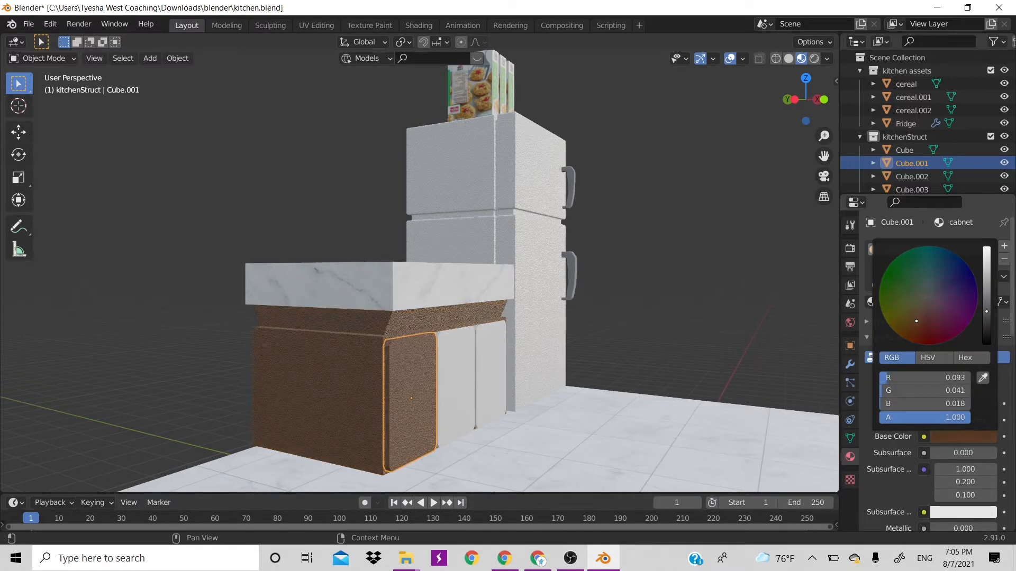
pyautogui.moveTo(987, 311); pyautogui.dragTo(986, 286)
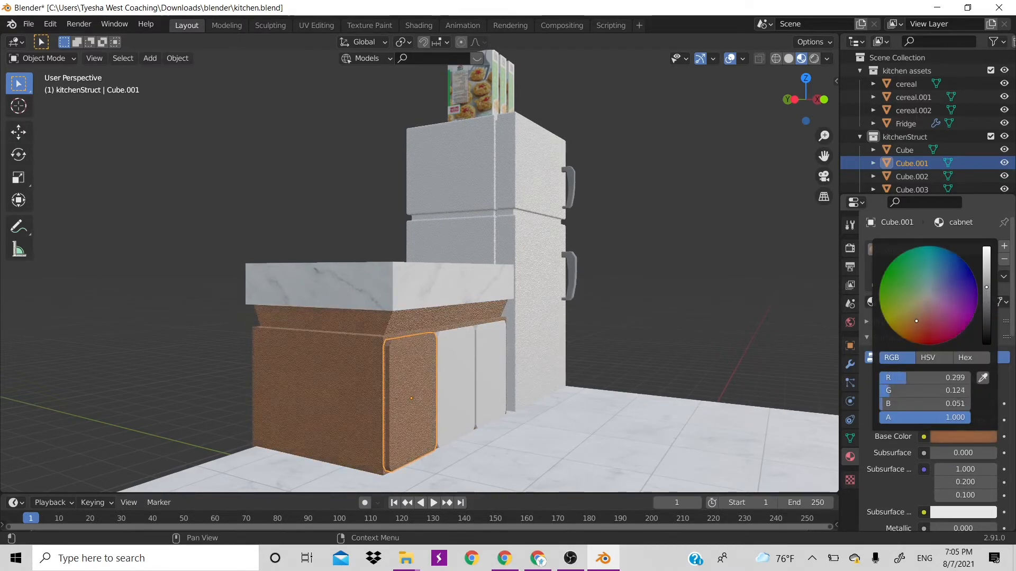
pyautogui.moveTo(920, 330)
pyautogui.mouseDown()
pyautogui.moveTo(927, 302)
pyautogui.moveTo(910, 323)
pyautogui.mouseUp()
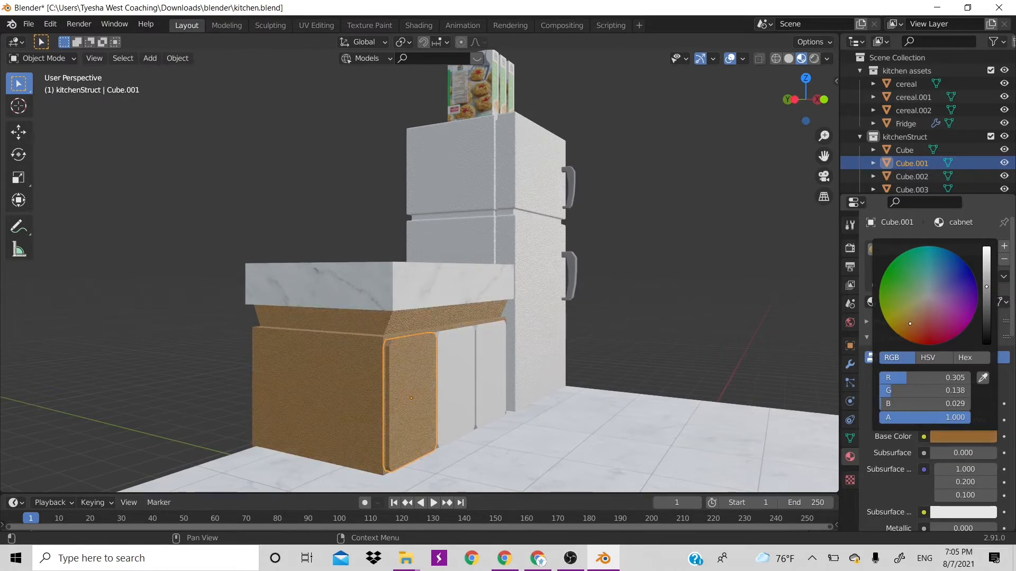
pyautogui.moveTo(987, 286); pyautogui.dragTo(986, 303)
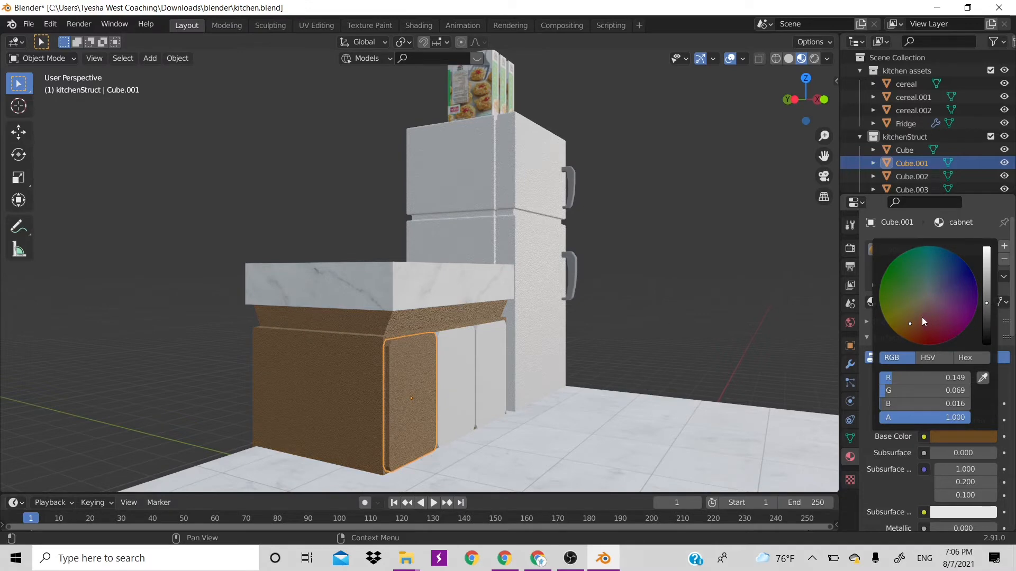
# - Shift the cabnet material's base colour to a dark, muted slate blue-grey
pyautogui.moveTo(921, 317)
pyautogui.mouseDown()
pyautogui.moveTo(920, 333)
pyautogui.moveTo(889, 326)
pyautogui.moveTo(939, 294)
pyautogui.mouseUp()
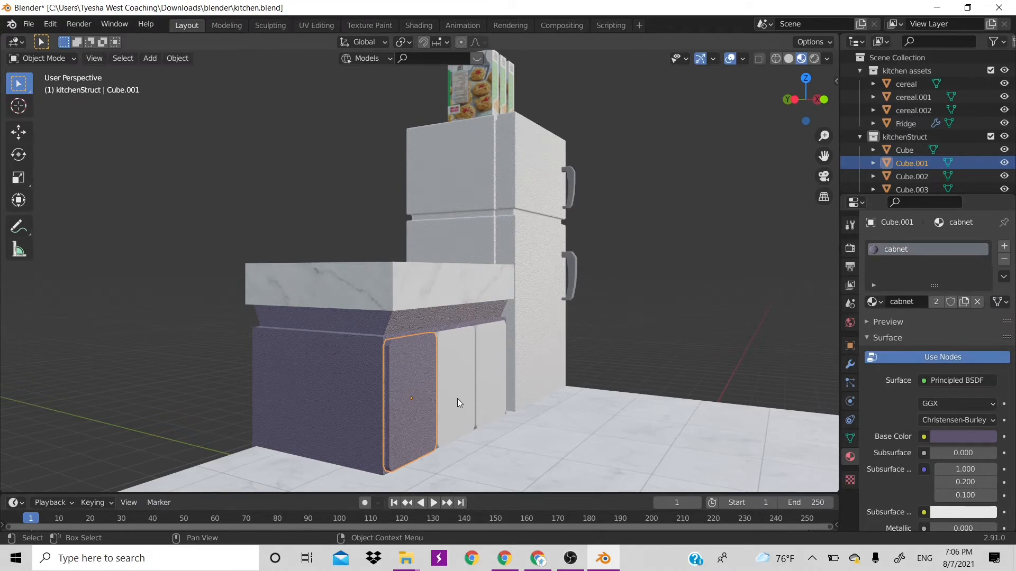
pyautogui.click(952, 436)
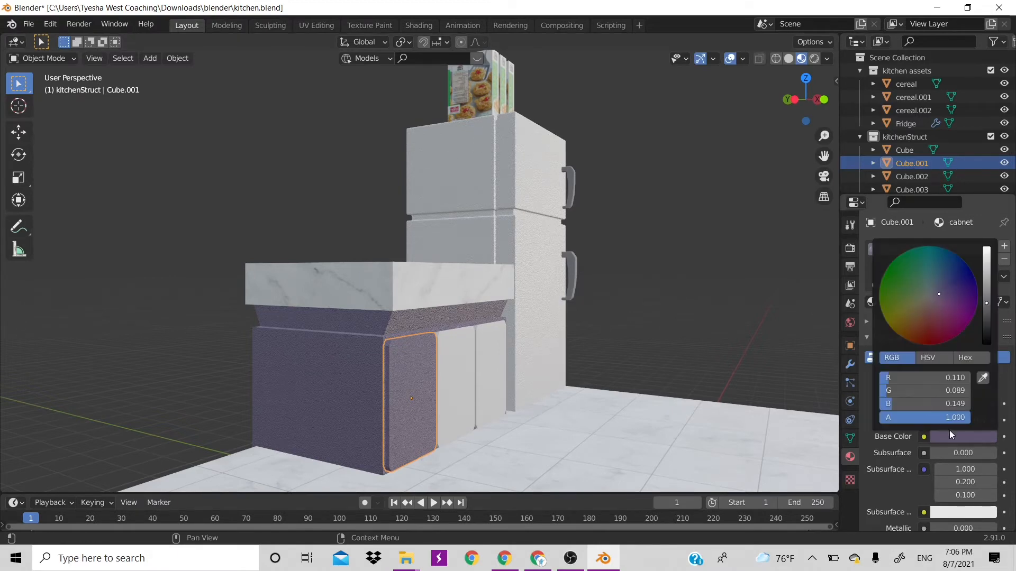
pyautogui.moveTo(938, 294); pyautogui.dragTo(931, 293)
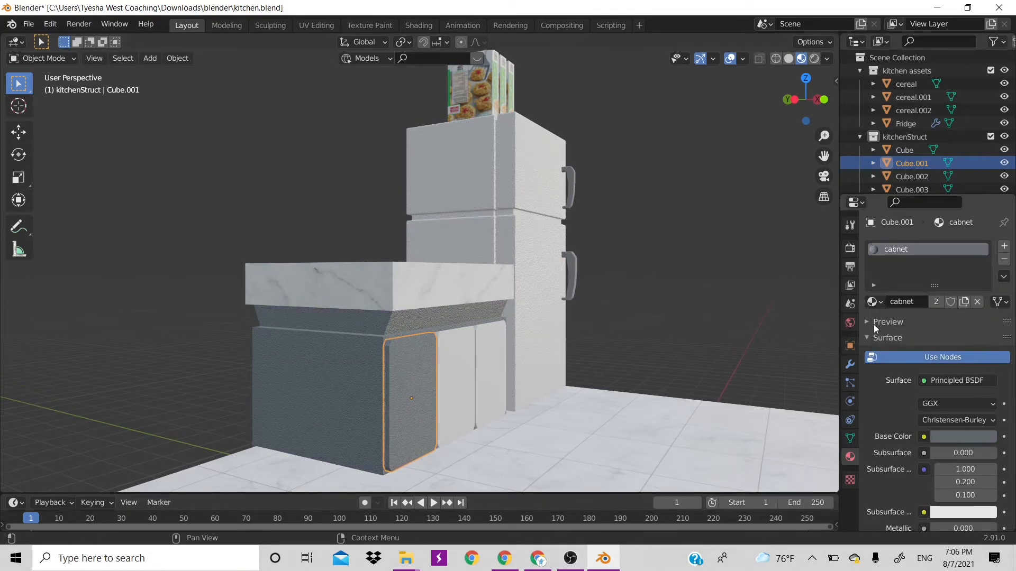
# - Assign the cabnet material to the middle door panel
pyautogui.click(448, 392)
pyautogui.click(874, 302)
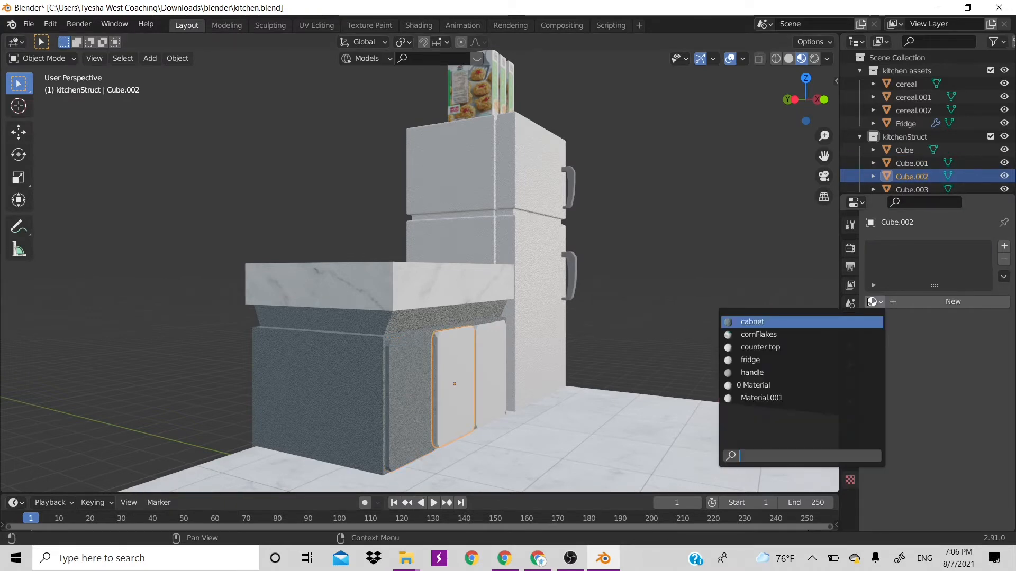
pyautogui.click(804, 321)
# - Try the cornFlakes material on the middle door panel and switch it back to cabnet
pyautogui.click(872, 302)
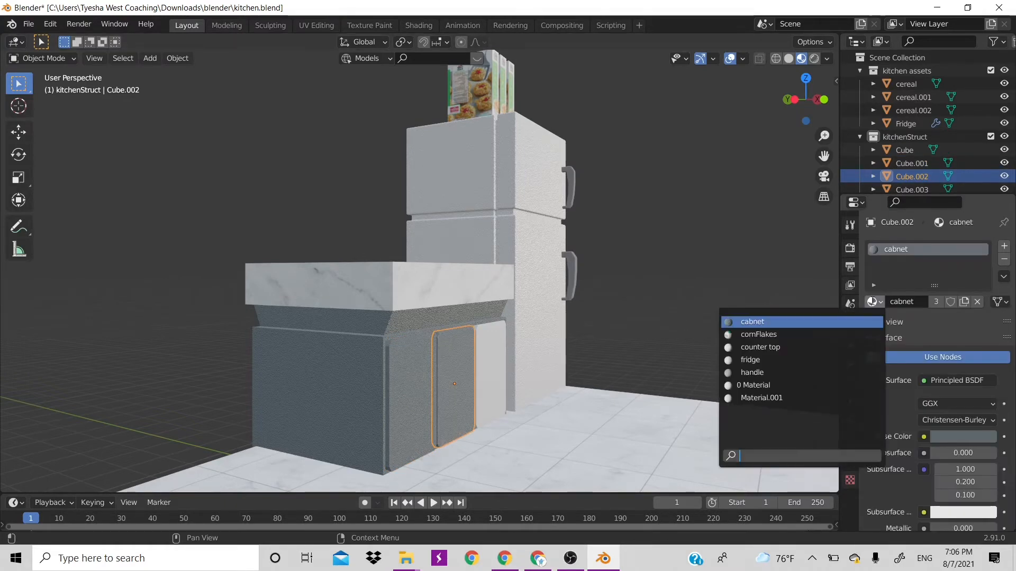
pyautogui.click(850, 334)
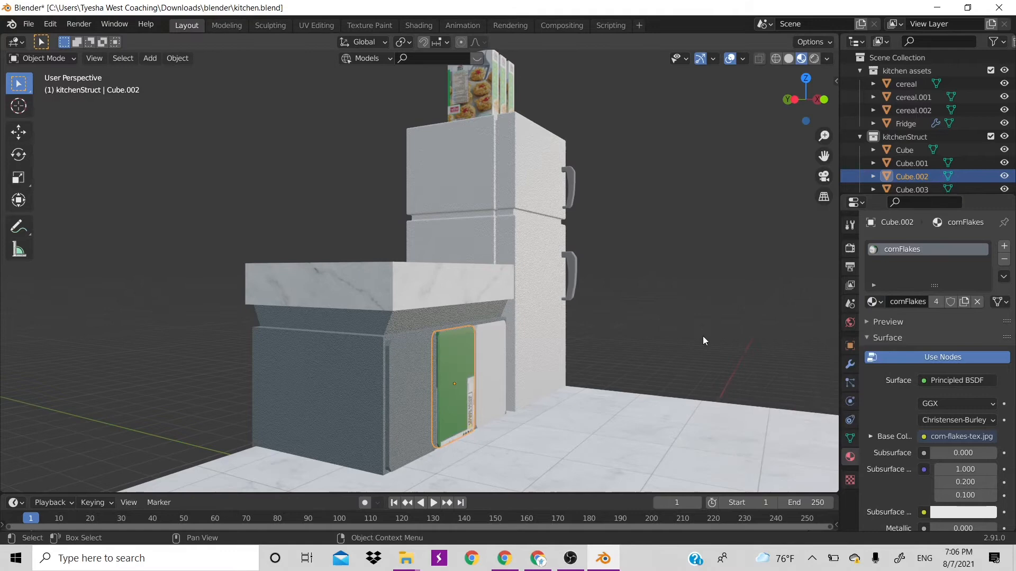
pyautogui.click(873, 303)
pyautogui.click(848, 323)
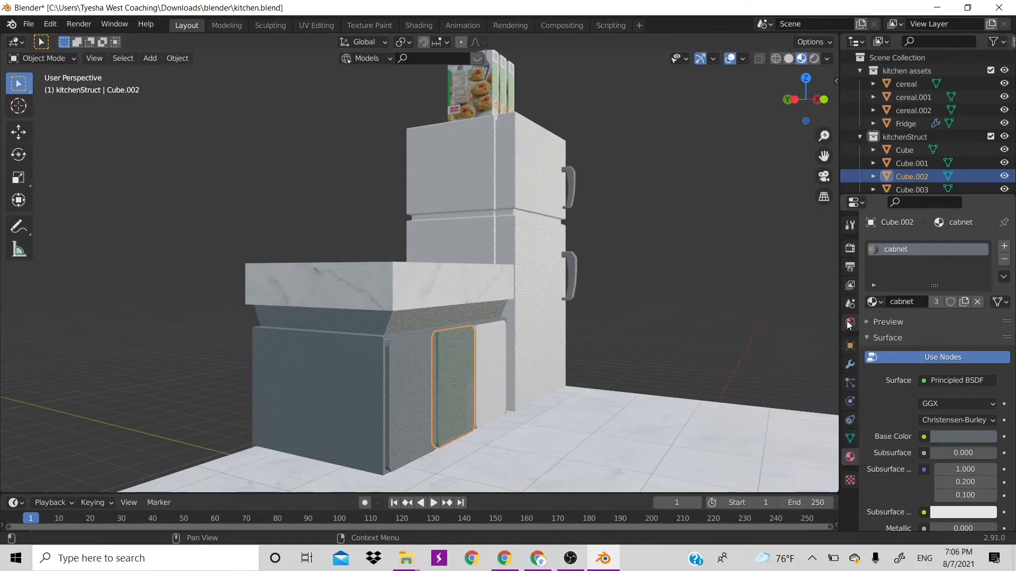
# - Assign the cabnet material to the door panel nearest the fridge
pyautogui.click(874, 302)
pyautogui.click(484, 377)
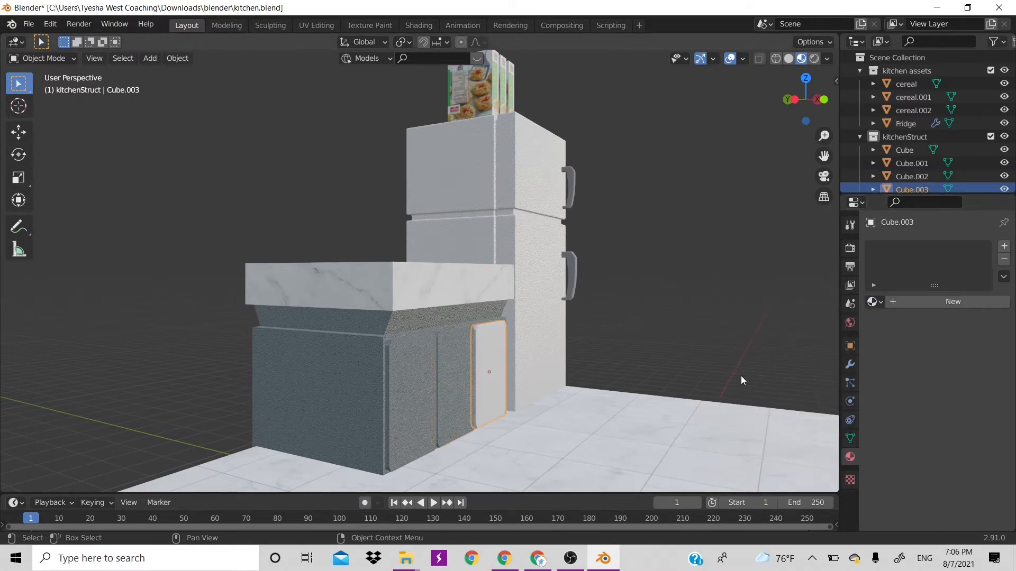
pyautogui.click(874, 303)
pyautogui.click(847, 322)
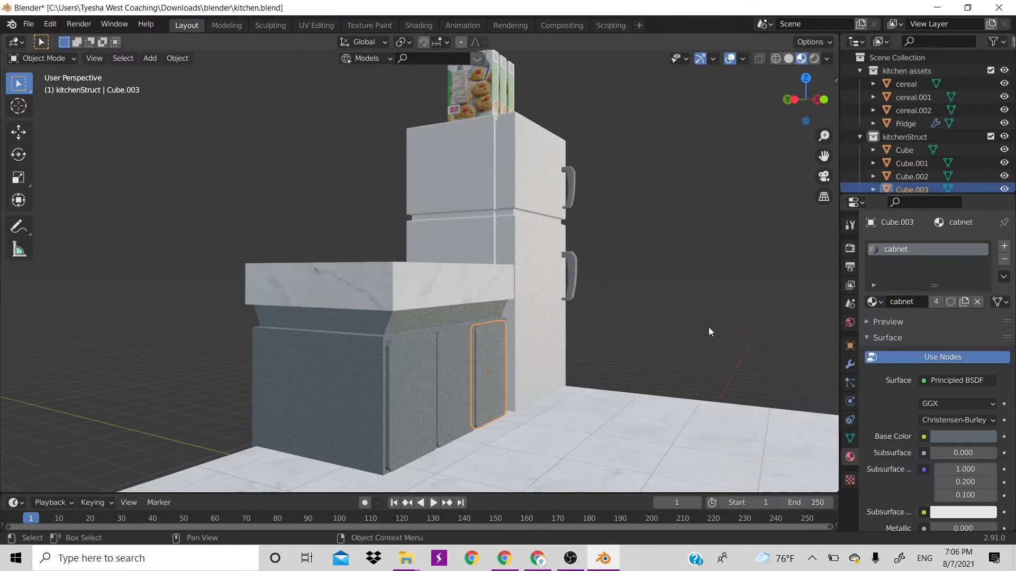
# - Select the three door panels with the counter as the active object and join them into one object
pyautogui.scroll(-5, 709, 327)
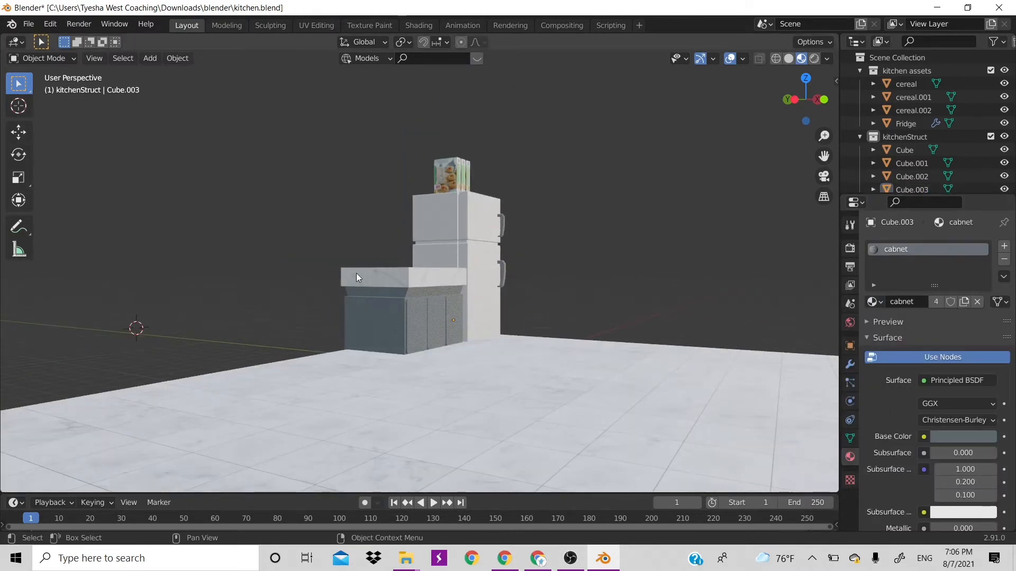
pyautogui.moveTo(356, 273); pyautogui.dragTo(443, 331)
pyautogui.click(442, 304)
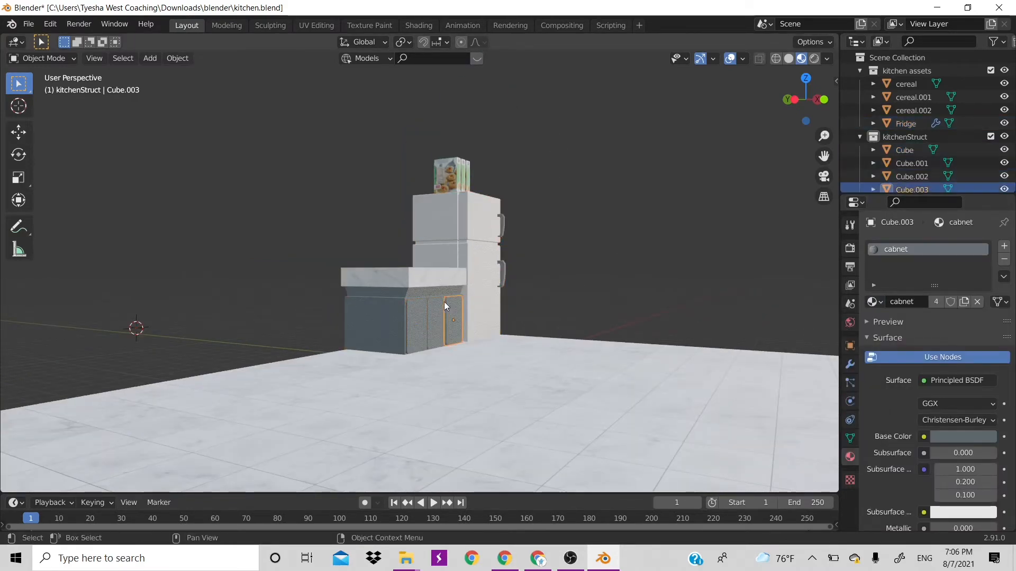
pyautogui.keyDown('shift'); pyautogui.click(417, 318); pyautogui.keyUp('shift')
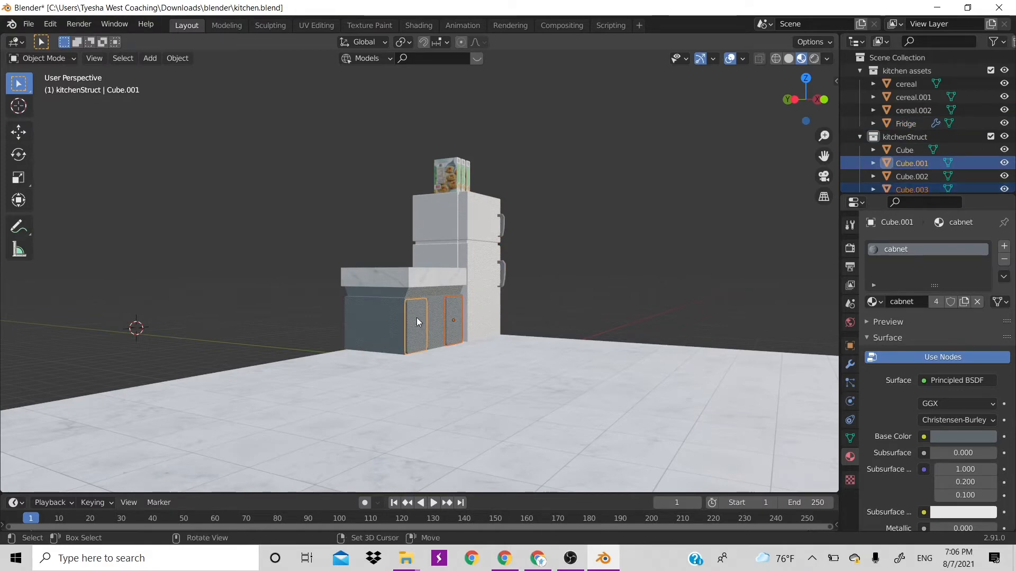
pyautogui.keyDown('shift'); pyautogui.click(431, 335); pyautogui.keyUp('shift')
pyautogui.keyDown('shift'); pyautogui.click(418, 294); pyautogui.keyUp('shift')
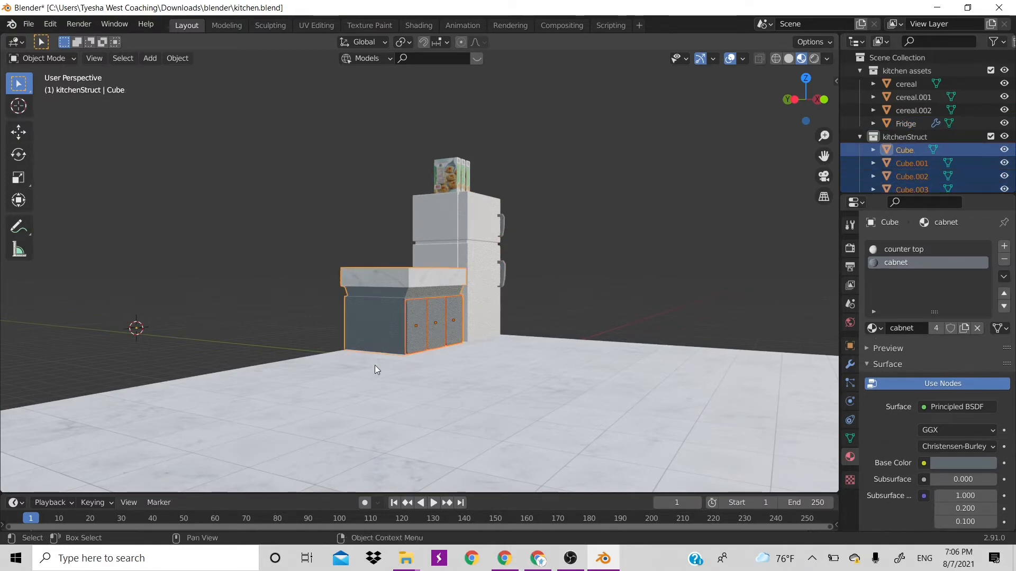
pyautogui.hotkey('ctrl', 'j')
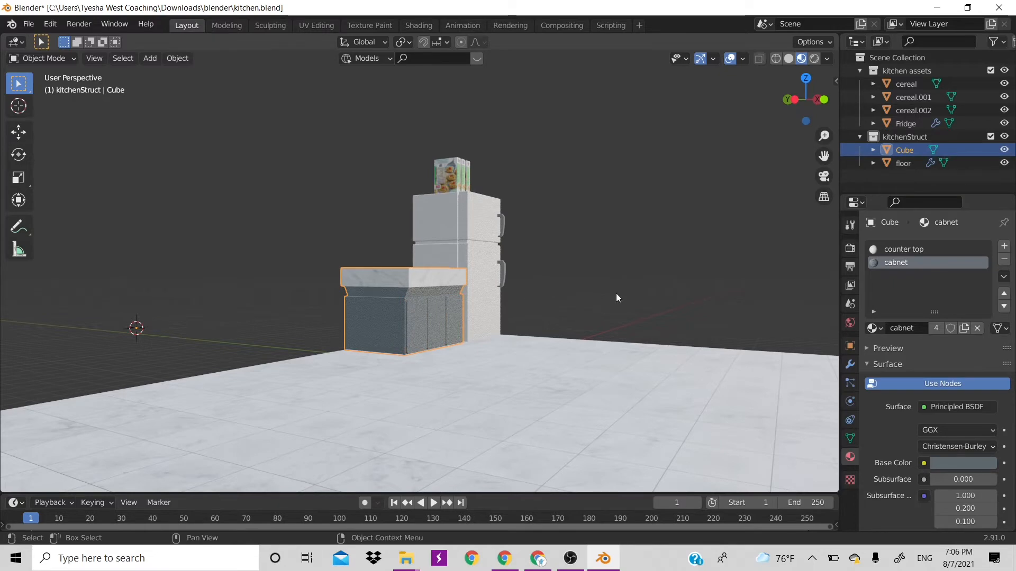
# - Add an Array modifier to the joined counter with a relative offset X factor of -1
pyautogui.scroll(-3, 617, 296)
pyautogui.moveTo(794, 109); pyautogui.dragTo(767, 135)
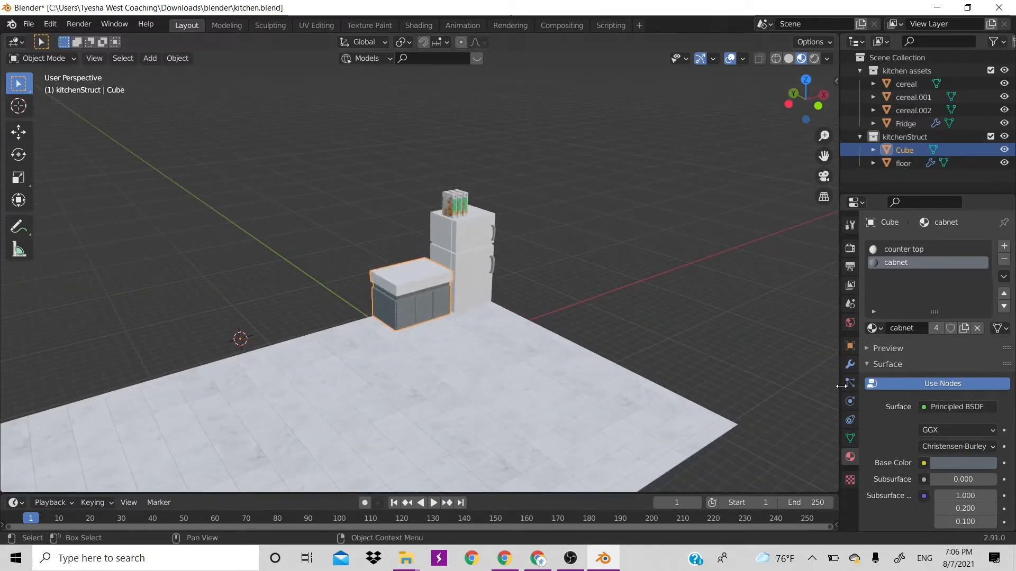
pyautogui.click(850, 364)
pyautogui.click(907, 245)
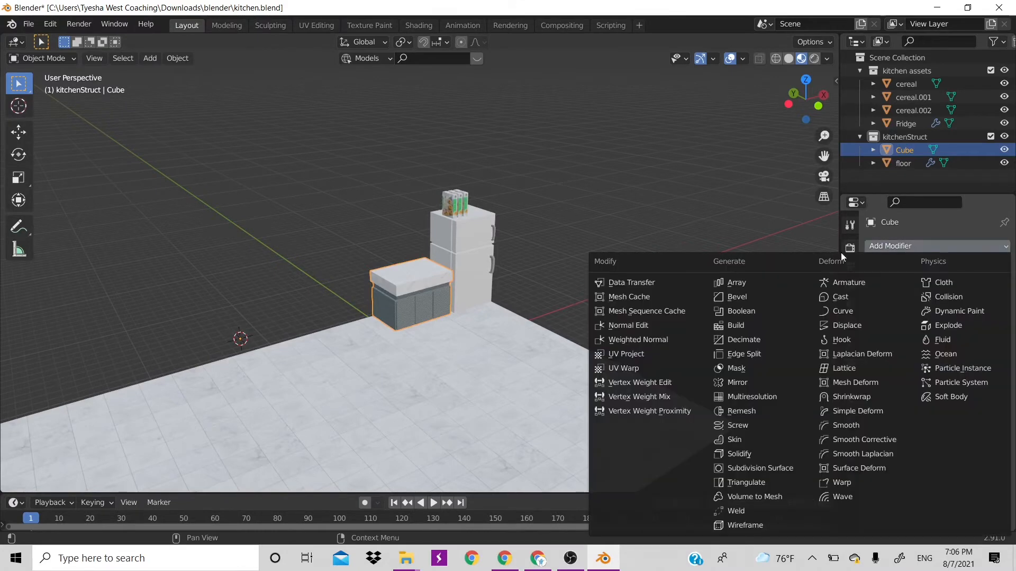
pyautogui.click(737, 283)
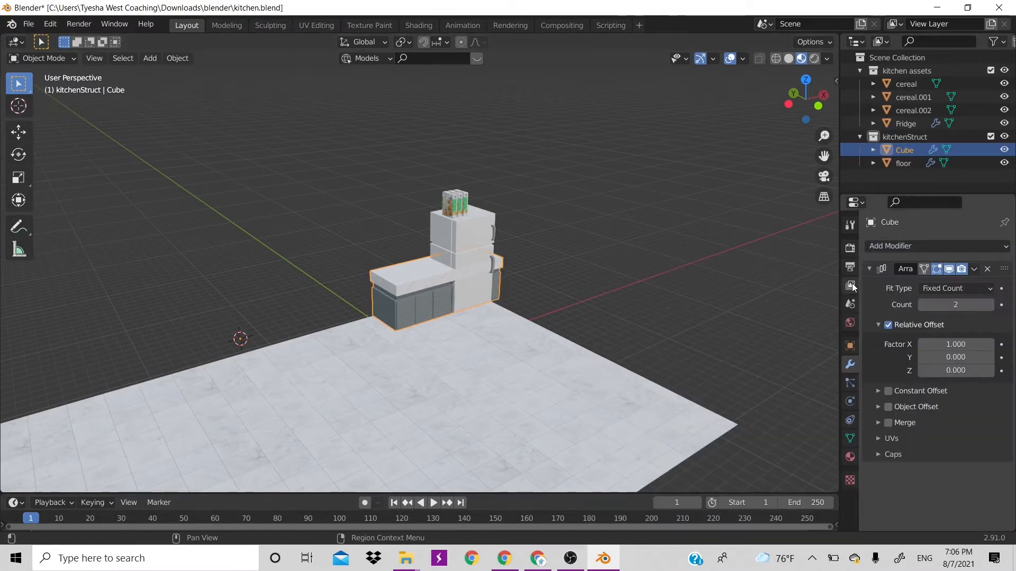
pyautogui.click(958, 344)
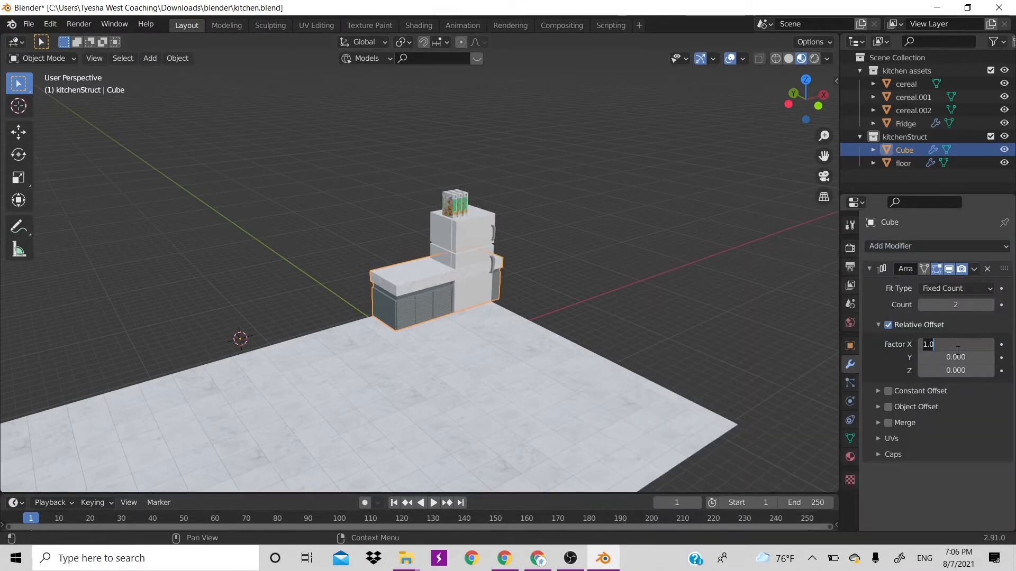
pyautogui.press('BackSpace')
pyautogui.press('Return')
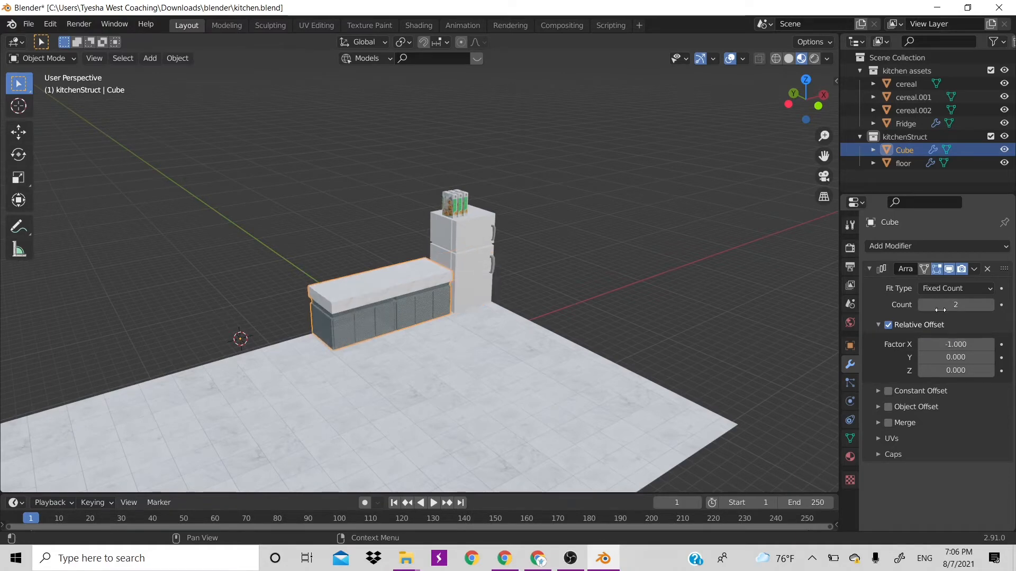
# - Try a count of 6 in the counter's Array modifier and check the row against the floor
pyautogui.click(921, 306)
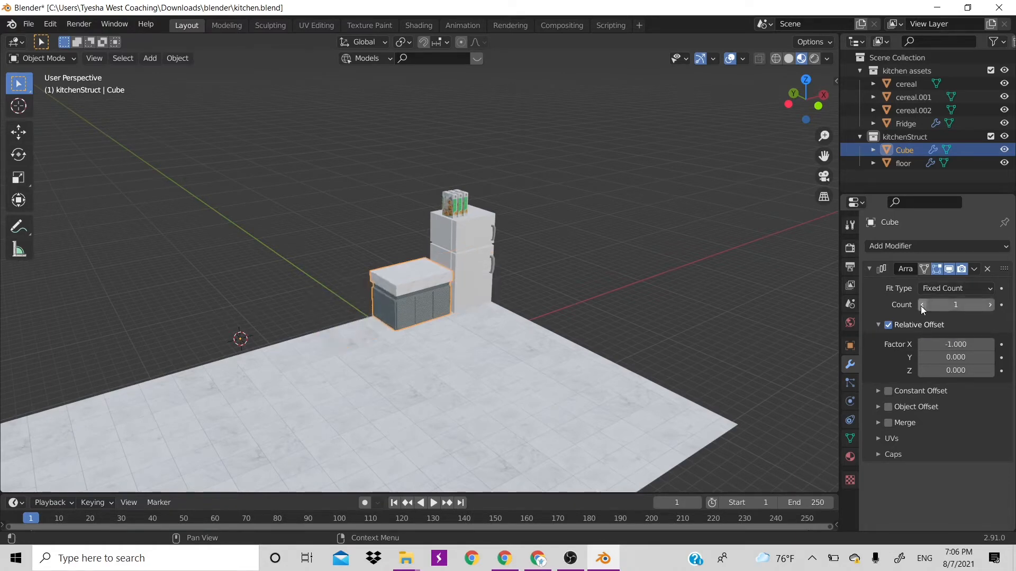
pyautogui.click(989, 305)
pyautogui.click(989, 305)
pyautogui.click(989, 305)
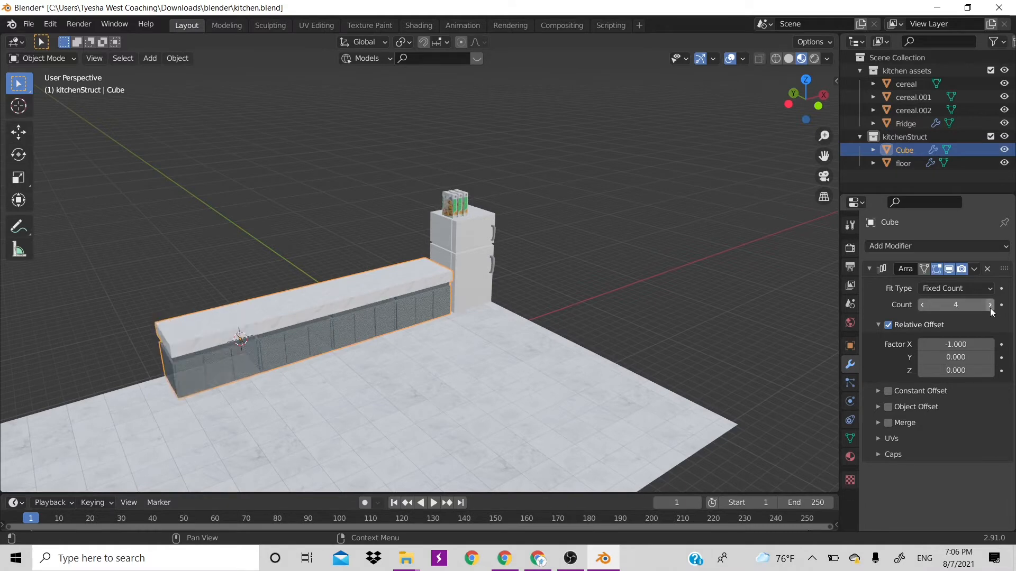
pyautogui.click(989, 306)
pyautogui.click(990, 305)
pyautogui.scroll(-5, 807, 336)
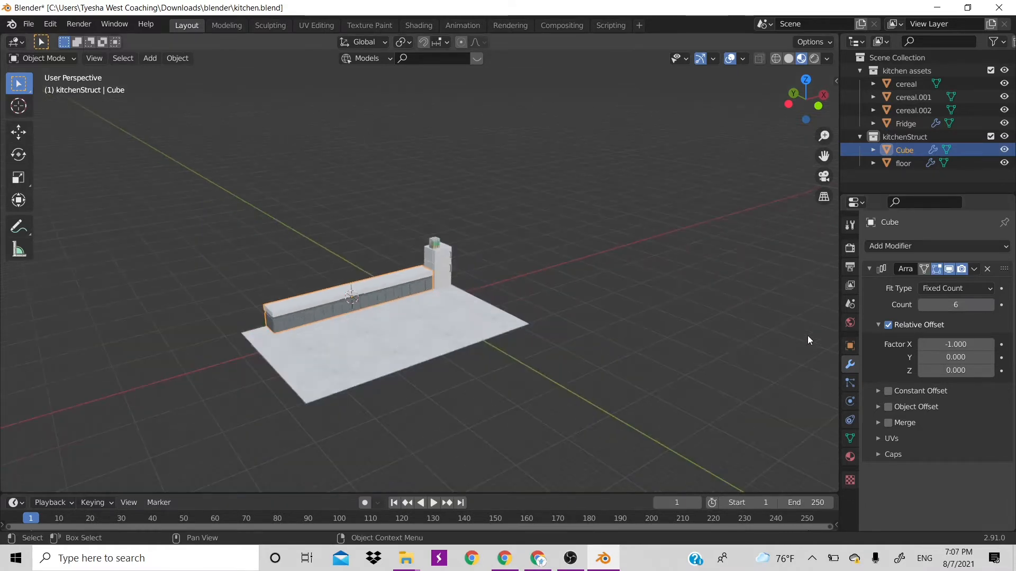
pyautogui.scroll(5, 621, 357)
pyautogui.scroll(2, 622, 358)
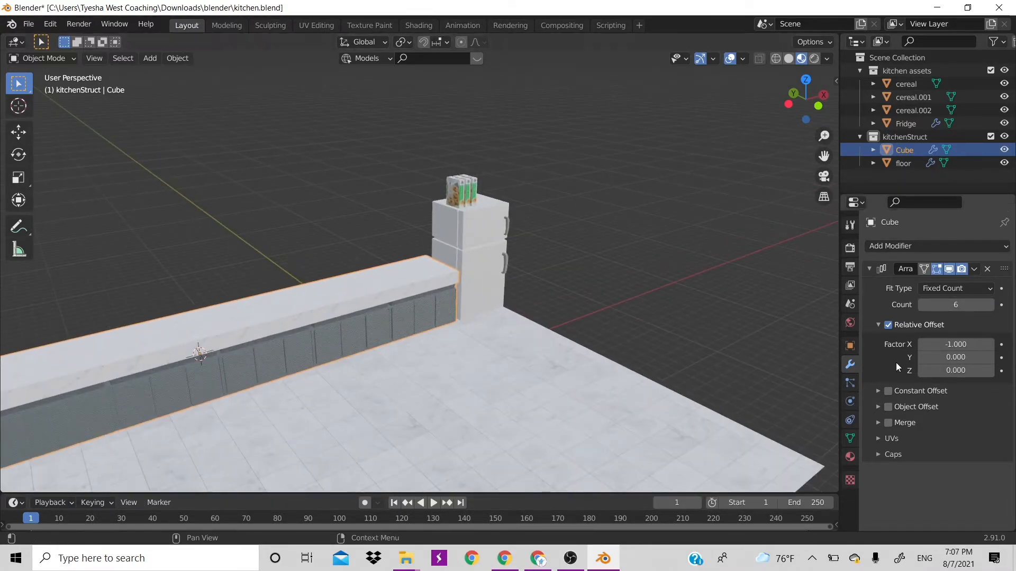
# - Set the counter's Array count to 2, check the row from a distance and deselect the counter
pyautogui.click(921, 305)
pyautogui.click(921, 306)
pyautogui.click(921, 305)
pyautogui.click(921, 305)
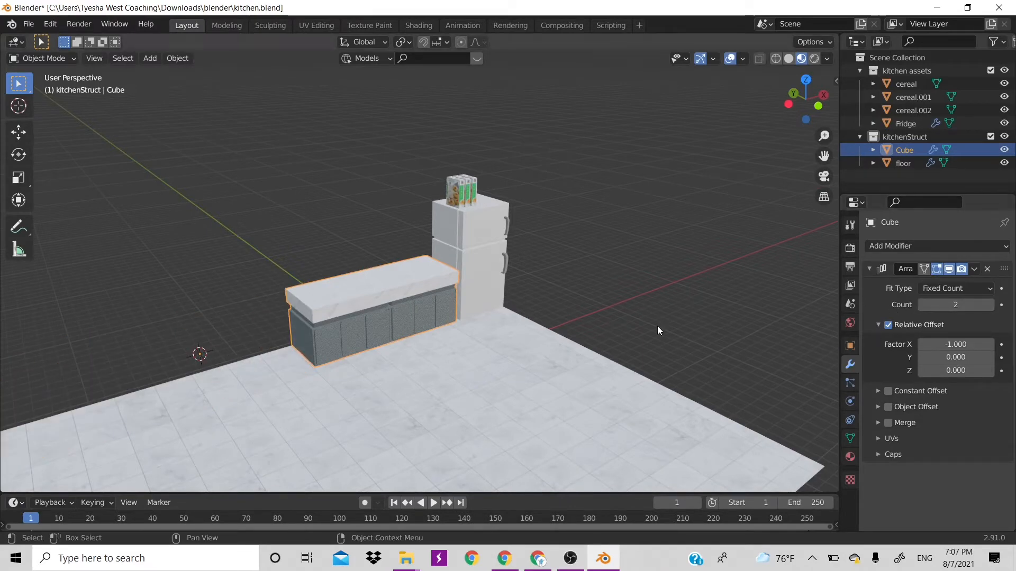
pyautogui.scroll(-5, 724, 278)
pyautogui.scroll(3, 725, 278)
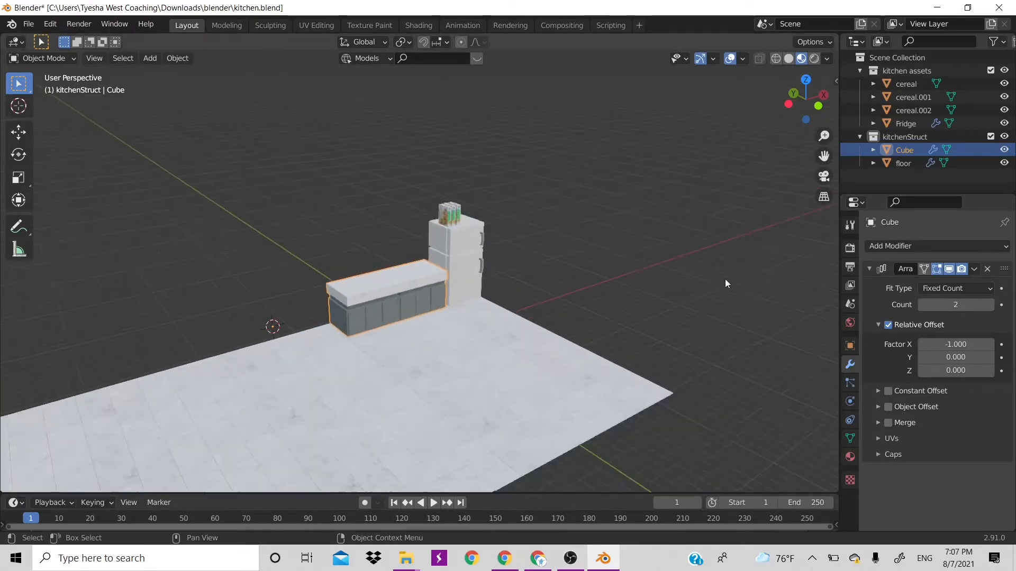
pyautogui.scroll(3, 725, 278)
pyautogui.click(725, 278)
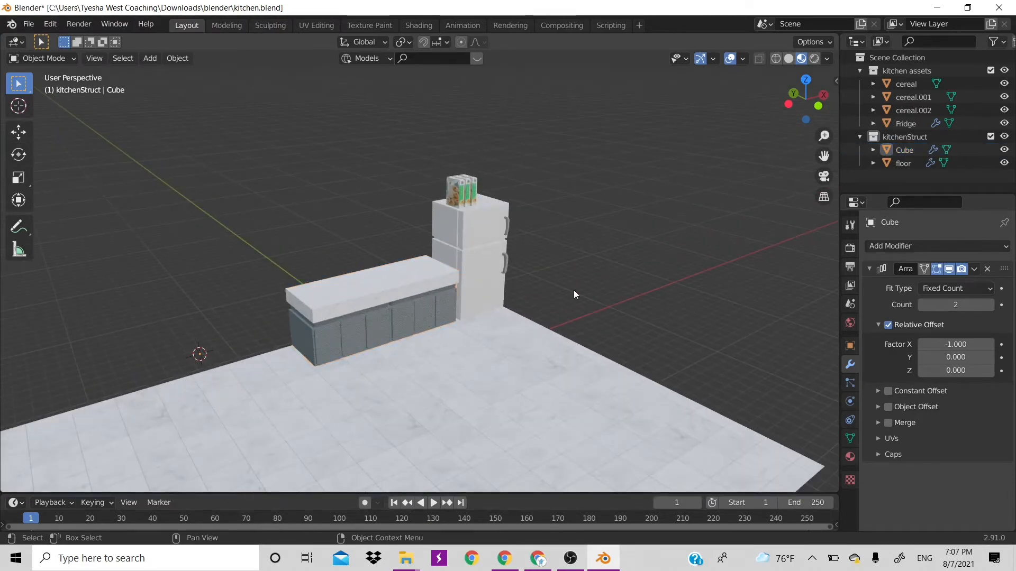
# - Save kitchen.blend and add a cube mesh to the kitchenStruct collection
pyautogui.hotkey('ctrl', 's')
pyautogui.scroll(-1, 620, 277)
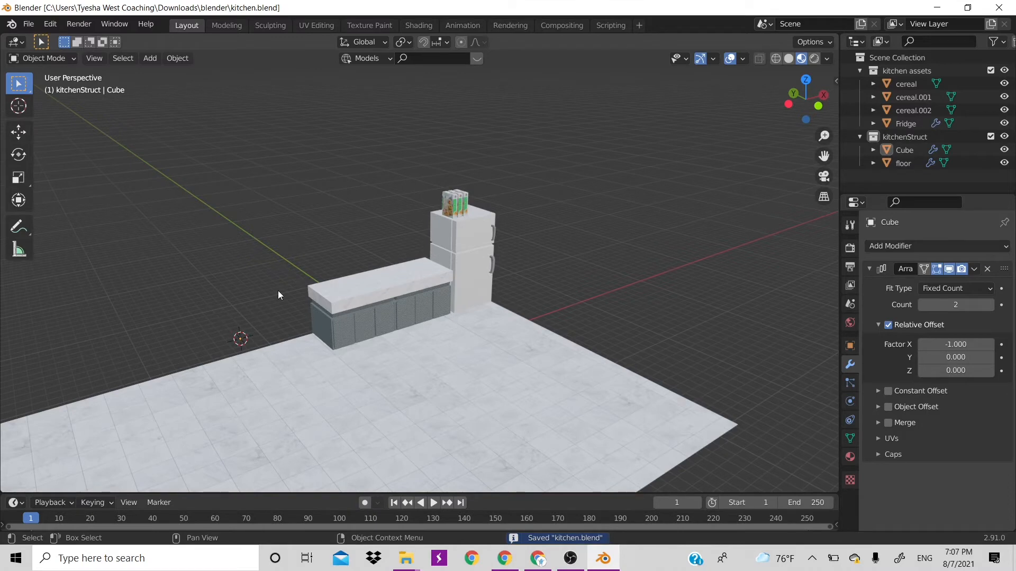
pyautogui.hotkey('shift', 'a')
pyautogui.moveTo(484, 208)
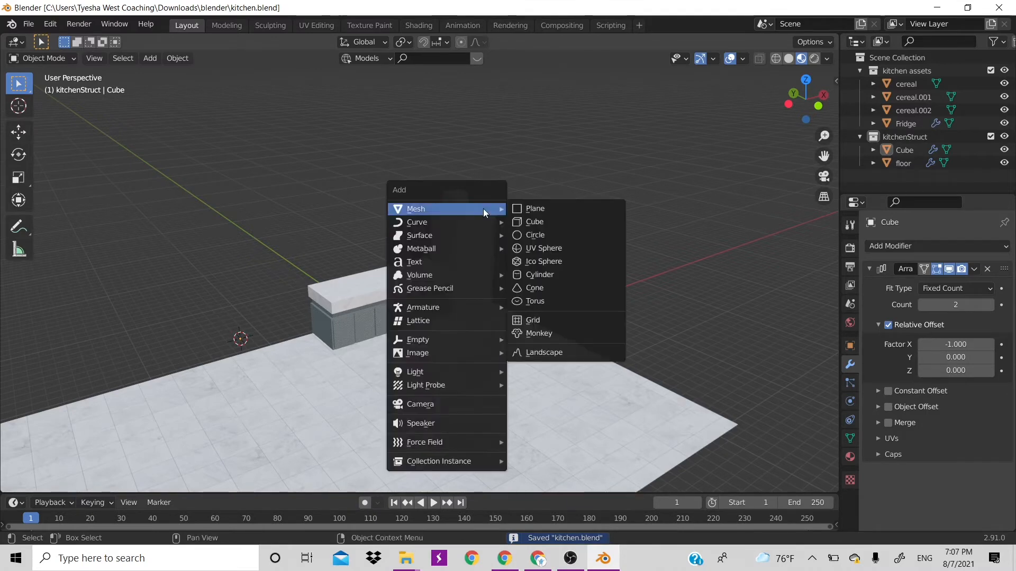
pyautogui.click(530, 222)
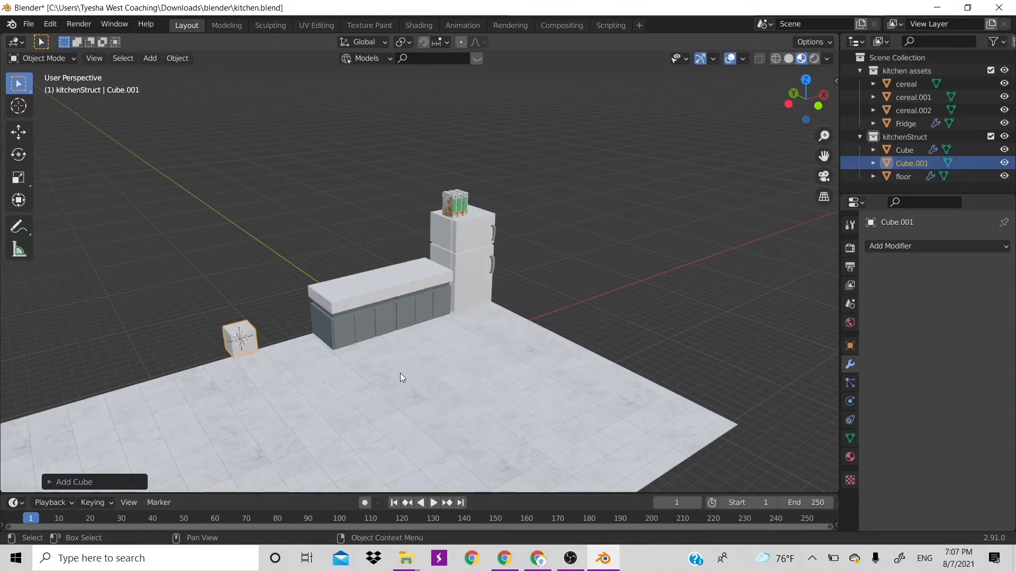
# - Scale the new cube taller along Z to just above counter height and widen it along X
pyautogui.press('s')
pyautogui.press('z')
pyautogui.click(602, 459)
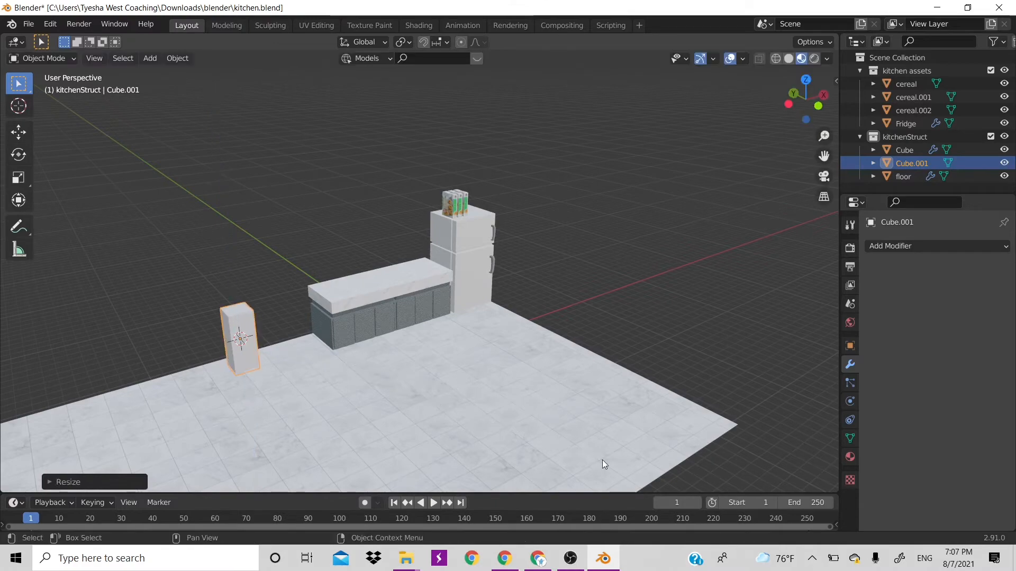
pyautogui.press('KP_1')
pyautogui.scroll(5, 522, 430)
pyautogui.scroll(-1, 513, 386)
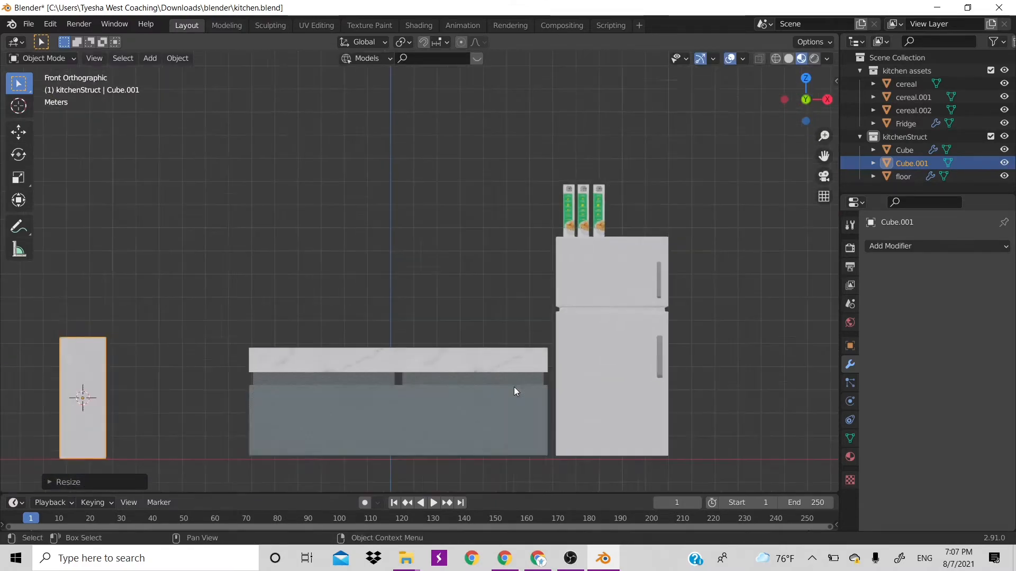
pyautogui.scroll(-2, 513, 387)
pyautogui.press('s')
pyautogui.press('x')
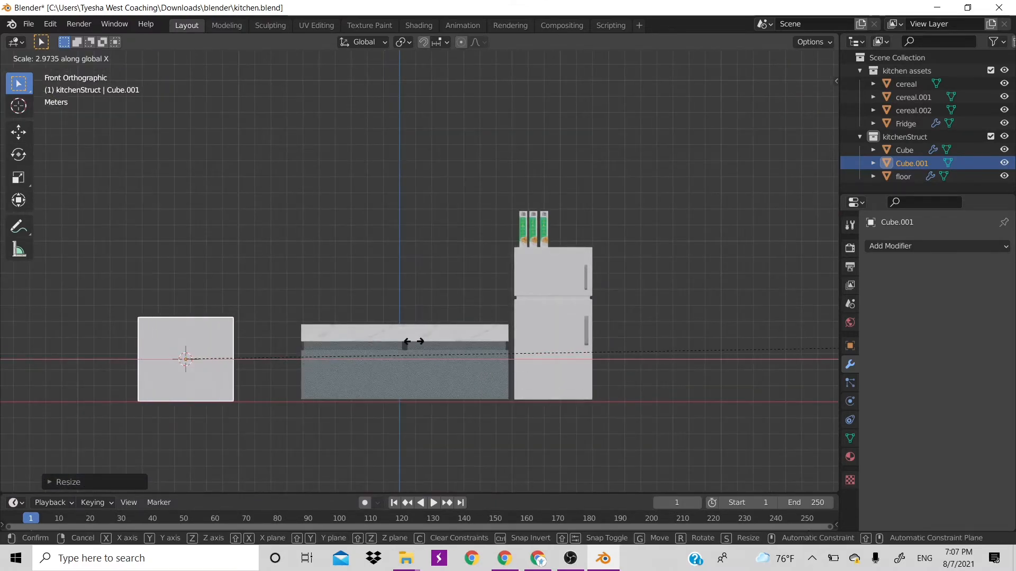
# - Move the box about 3 m along X against the counter's free end and scale its depth about 2.5 times along Y
pyautogui.press('g')
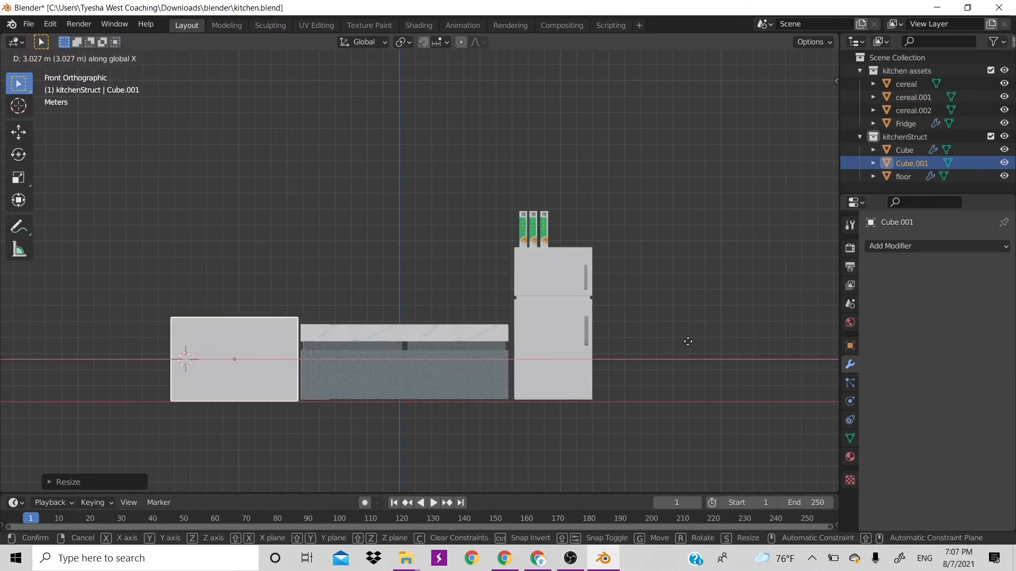
pyautogui.click(696, 342)
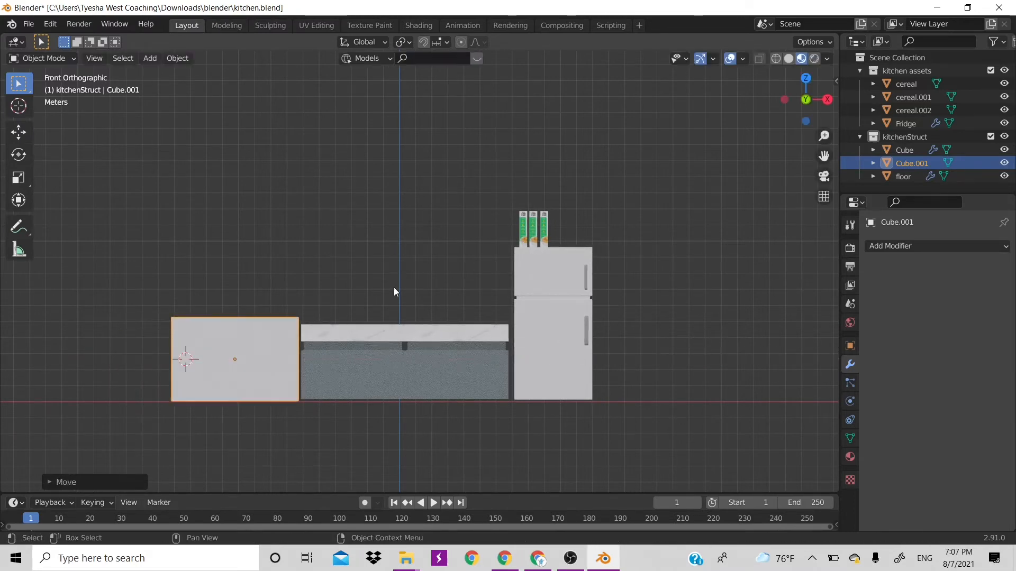
pyautogui.moveTo(302, 274); pyautogui.dragTo(544, 320, button='middle')
pyautogui.press('s')
pyautogui.press('y')
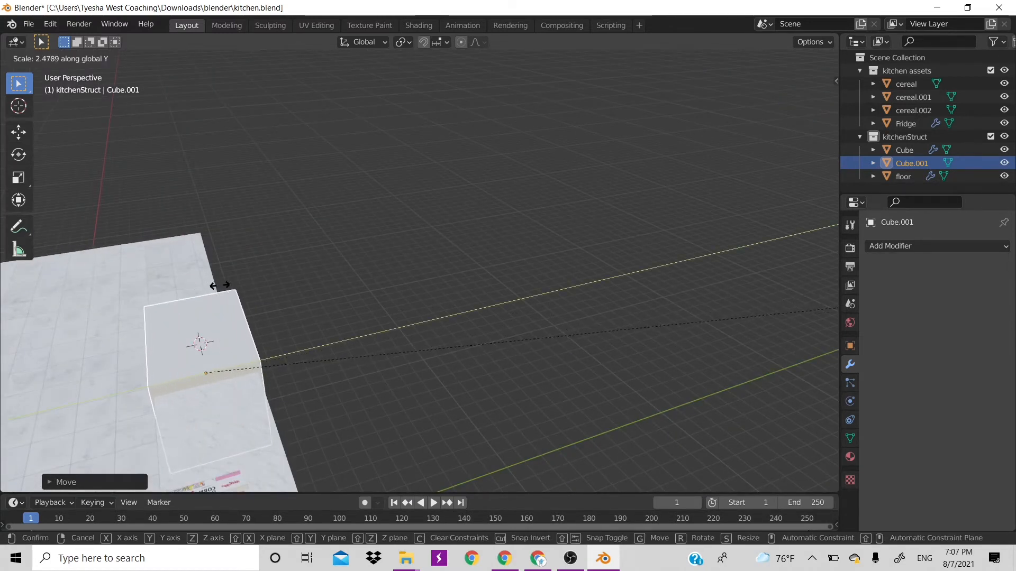
pyautogui.click(255, 293)
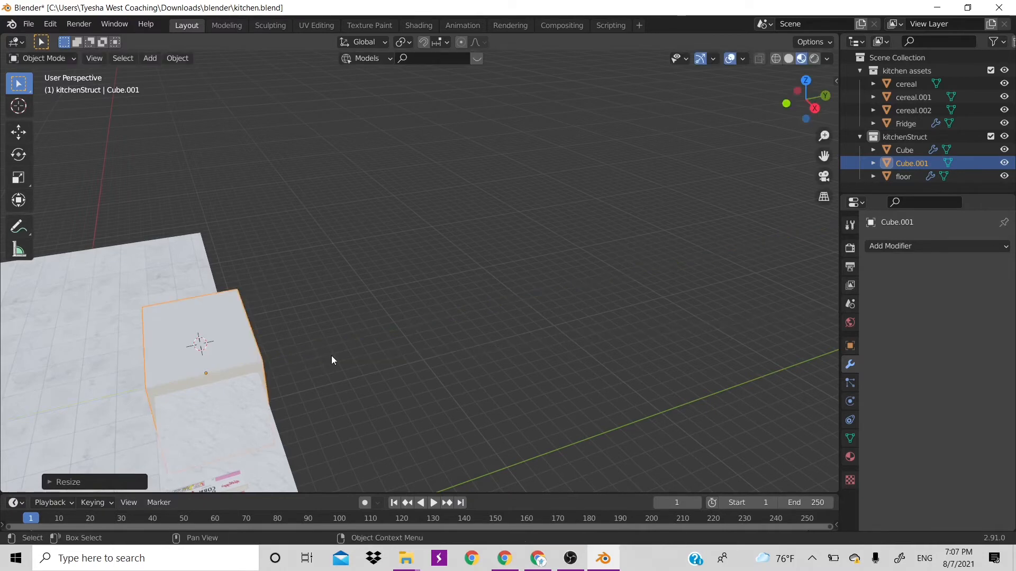
# - Subdivide all faces of the box once in Edit Mode
pyautogui.scroll(-2, 331, 356)
pyautogui.scroll(3, 331, 356)
pyautogui.keyDown('shift'); pyautogui.moveTo(327, 316); pyautogui.dragTo(640, 245, button='middle'); pyautogui.keyUp('shift')
pyautogui.press('Tab')
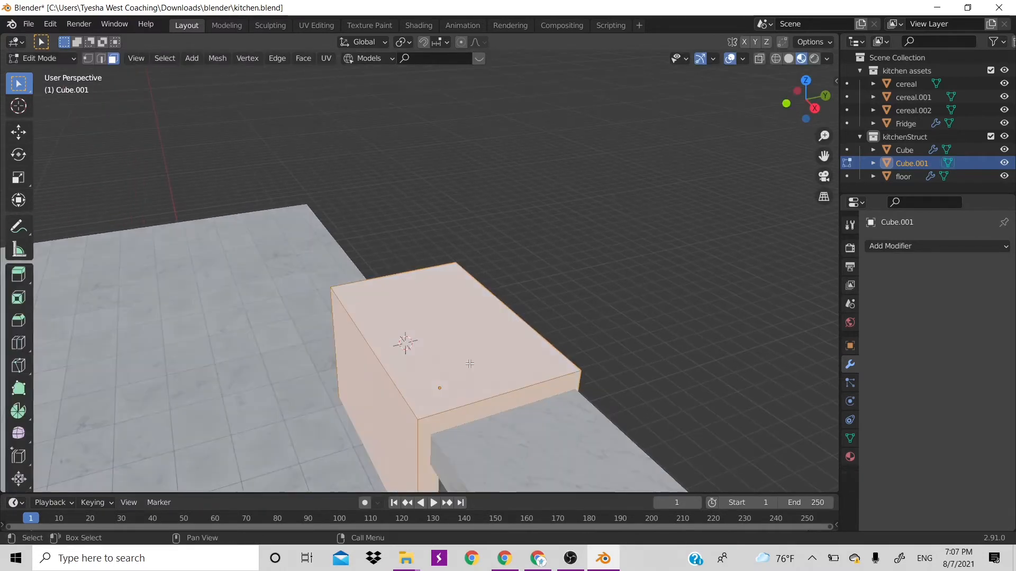
pyautogui.hotkey('alt', 'a')
pyautogui.click(381, 418)
pyautogui.rightClick(381, 418)
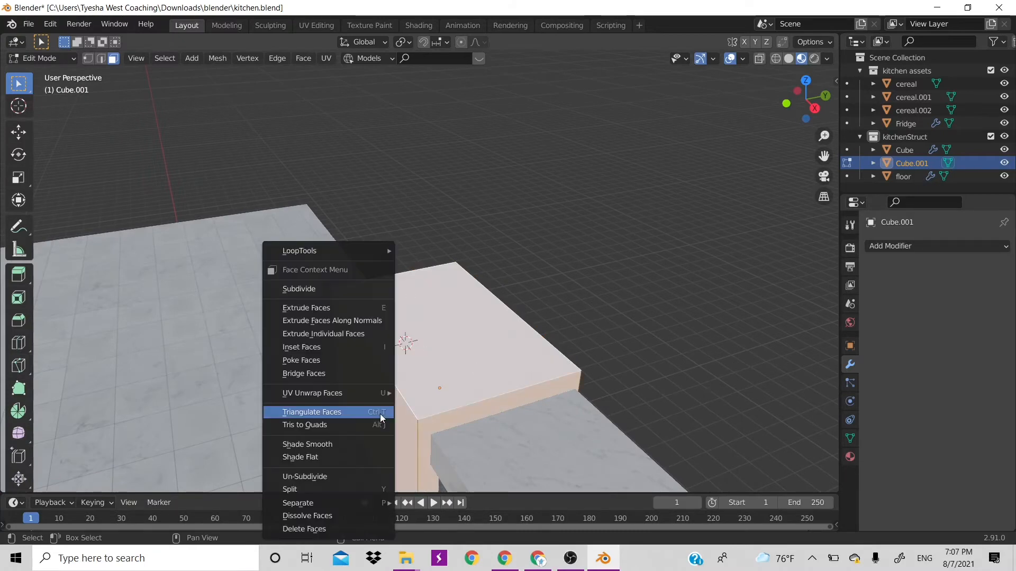
pyautogui.click(354, 286)
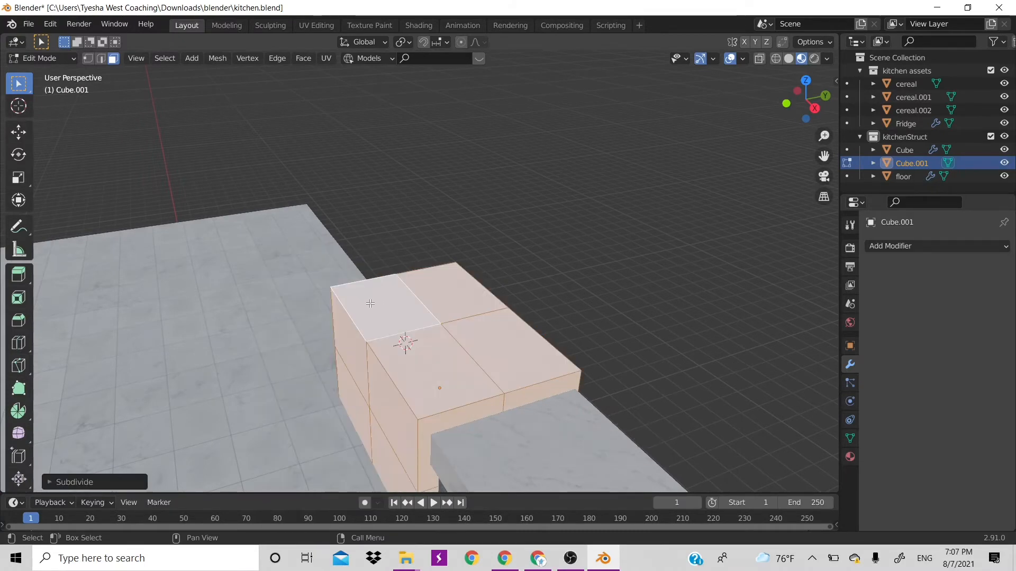
# - Inset the box's four top faces individually by about 0.14 and extrude them slightly upward
pyautogui.click(427, 306)
pyautogui.keyDown('shift'); pyautogui.click(407, 316); pyautogui.keyUp('shift')
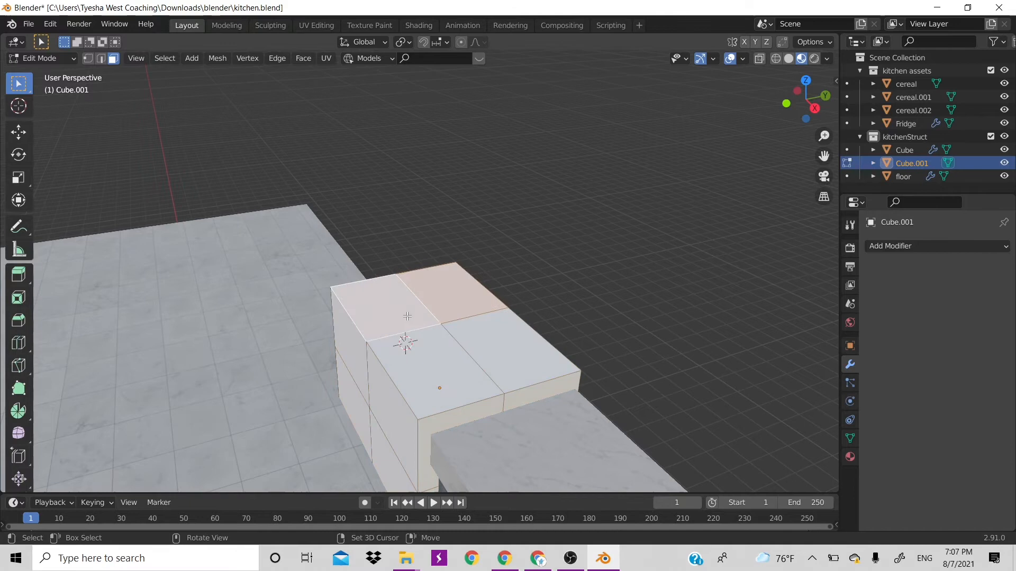
pyautogui.keyDown('shift'); pyautogui.click(439, 368); pyautogui.keyUp('shift')
pyautogui.keyDown('shift'); pyautogui.click(529, 346); pyautogui.keyUp('shift')
pyautogui.press('i')
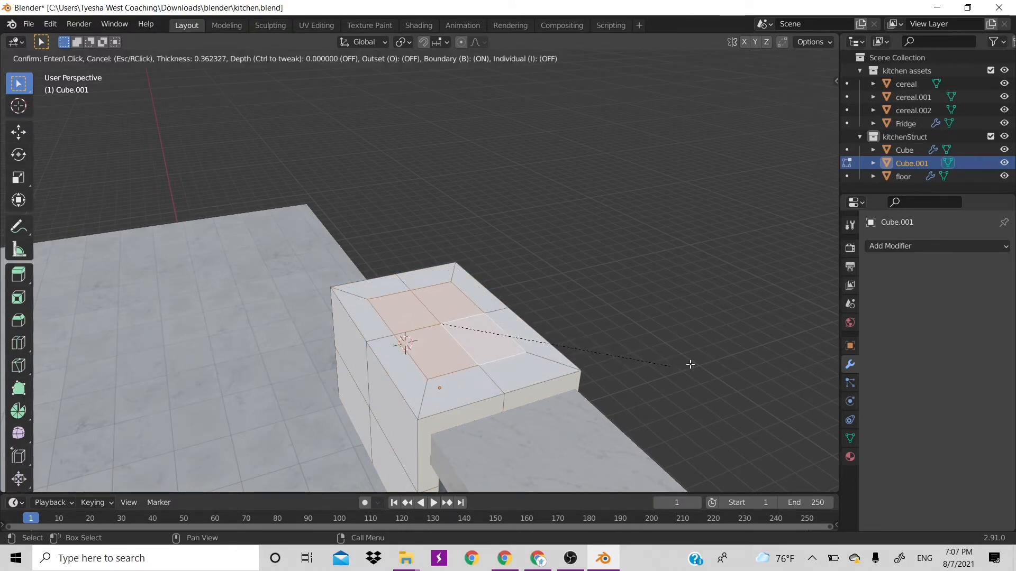
pyautogui.press('b')
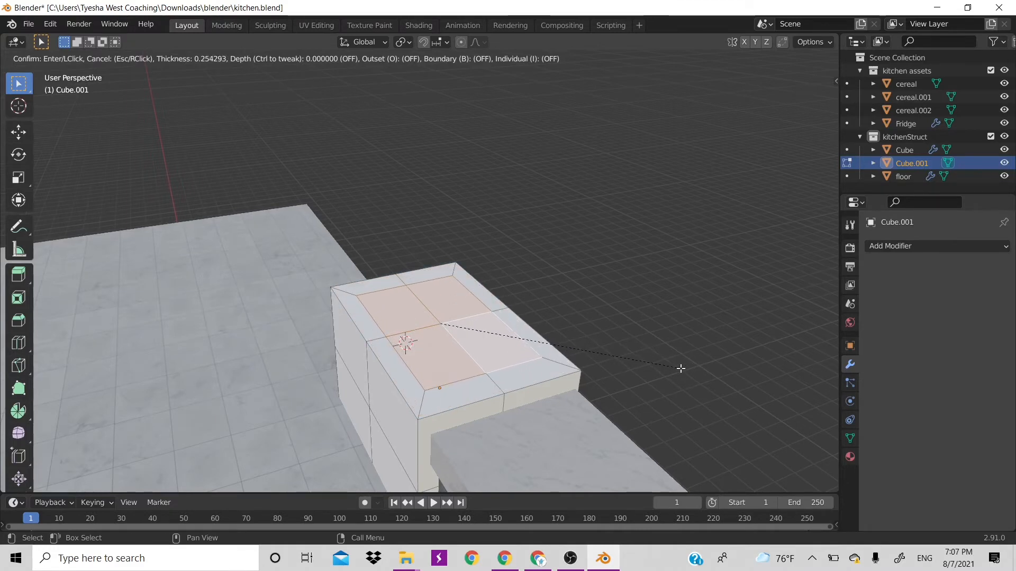
pyautogui.press('i')
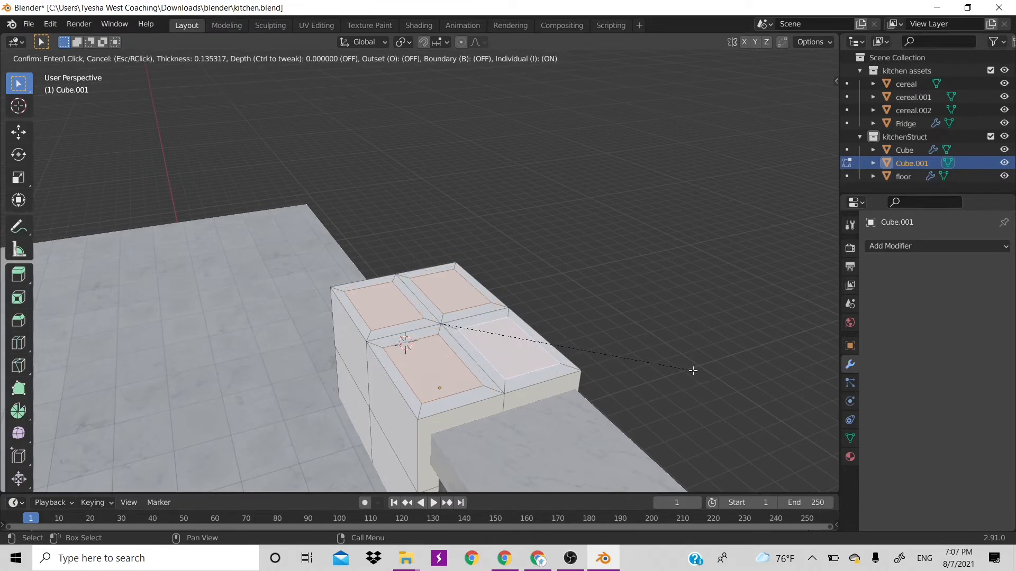
pyautogui.click(688, 371)
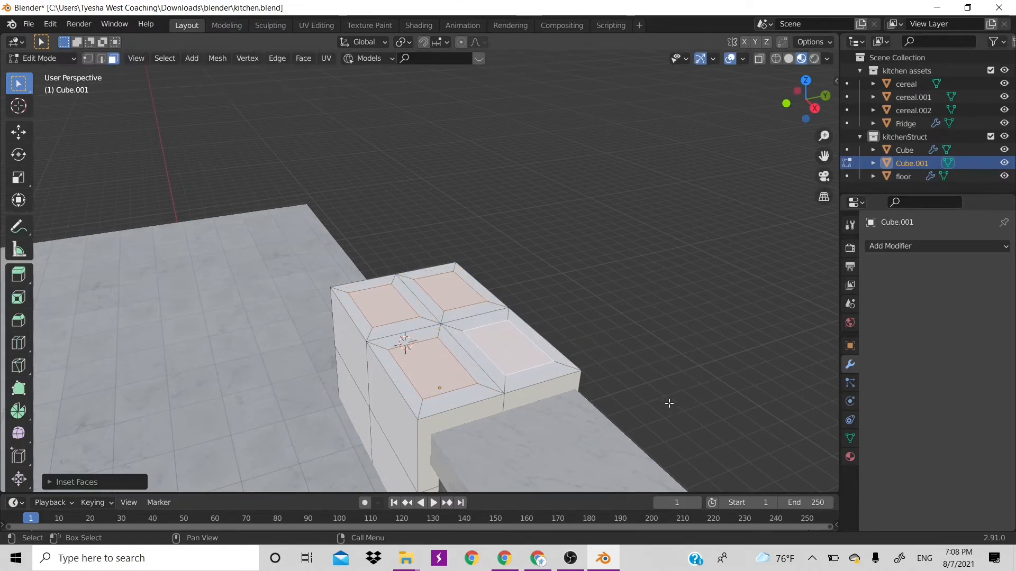
pyautogui.press('e')
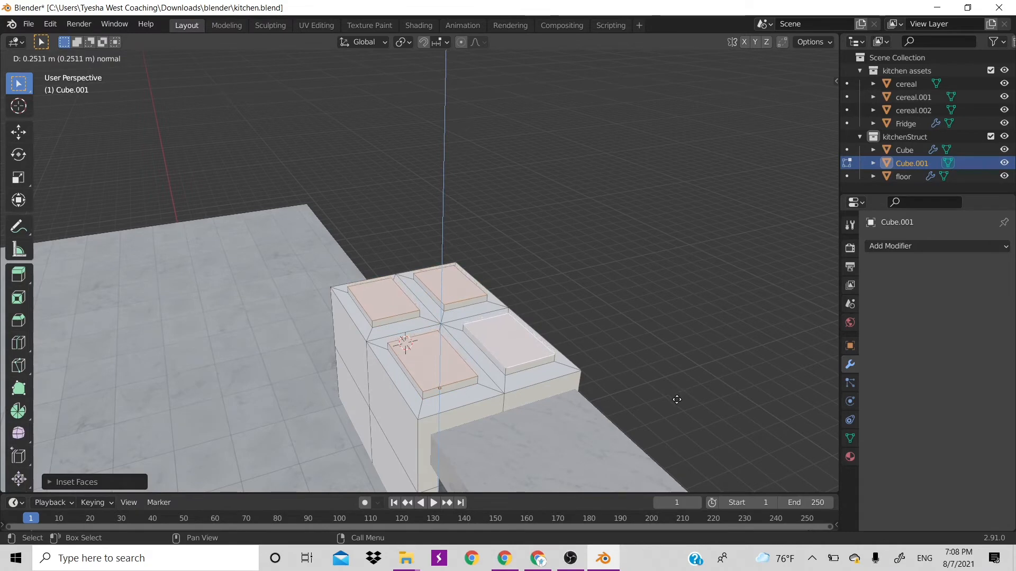
pyautogui.click(733, 371)
# - Try scaling the four raised top faces down together about their shared centre, and undo it
pyautogui.press('s')
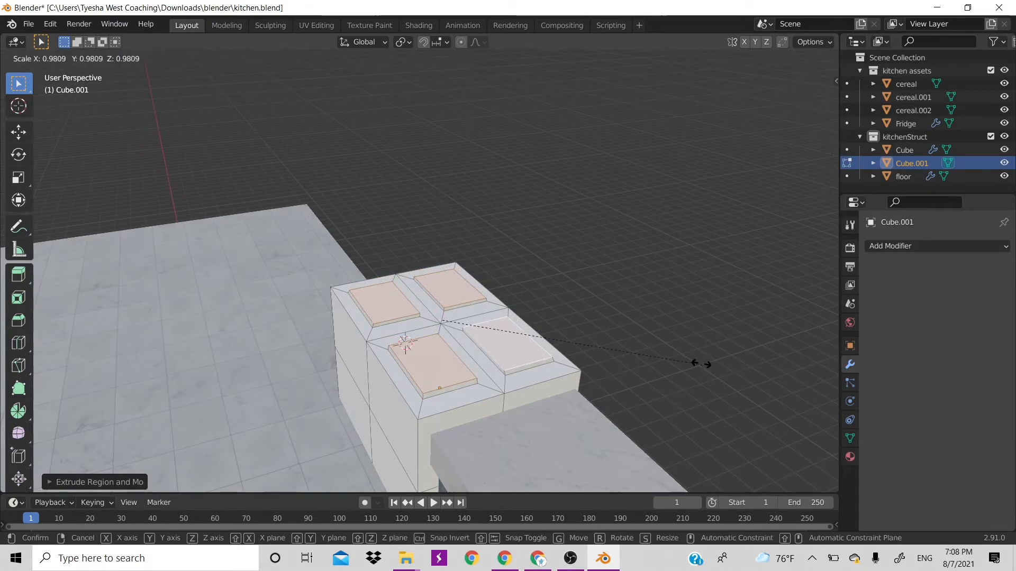
pyautogui.click(704, 363)
pyautogui.hotkey('ctrl', 'z')
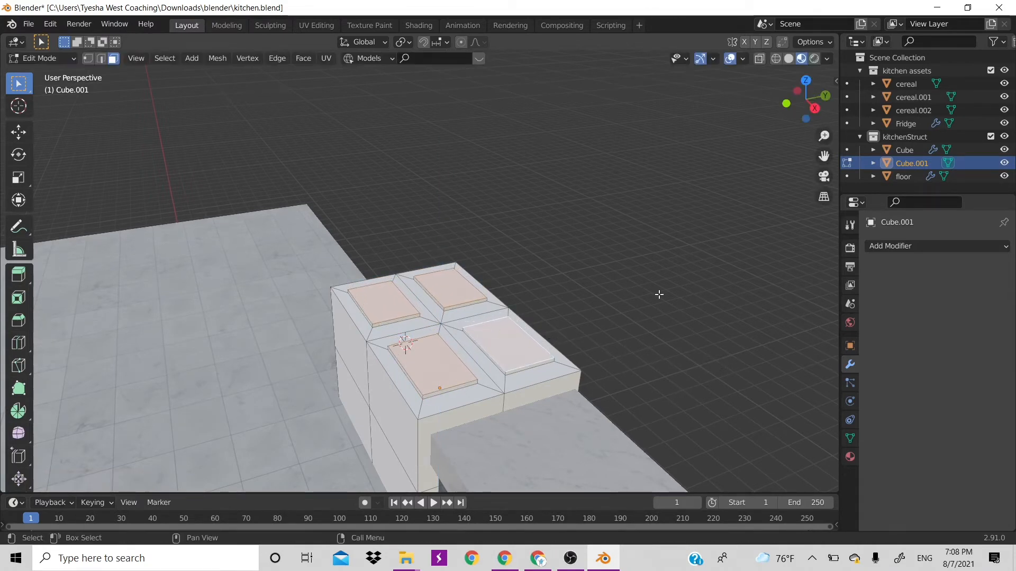
# - Set the transform pivot to Individual Origins and scale each of the four raised top faces down slightly
pyautogui.click(402, 41)
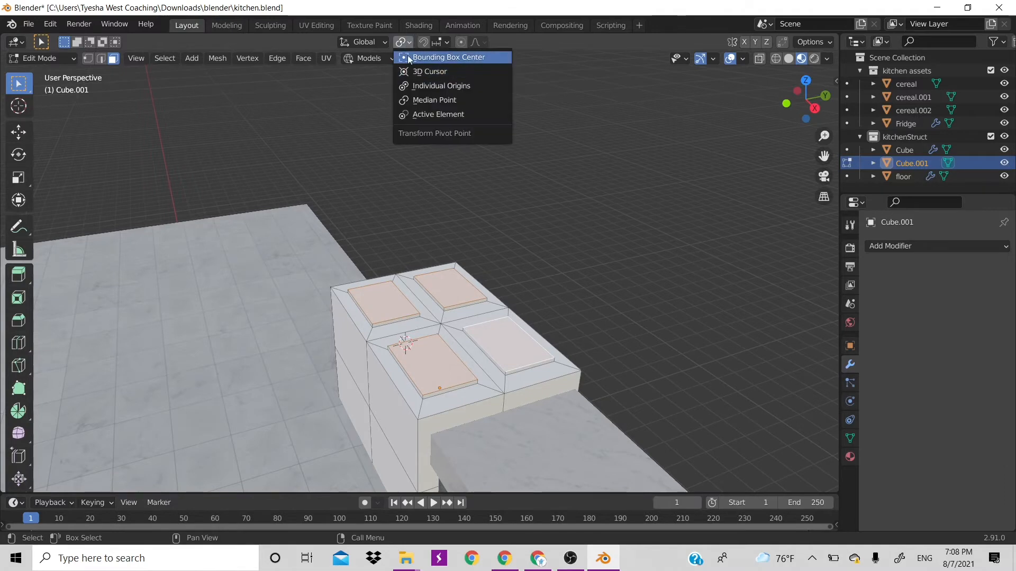
pyautogui.click(433, 84)
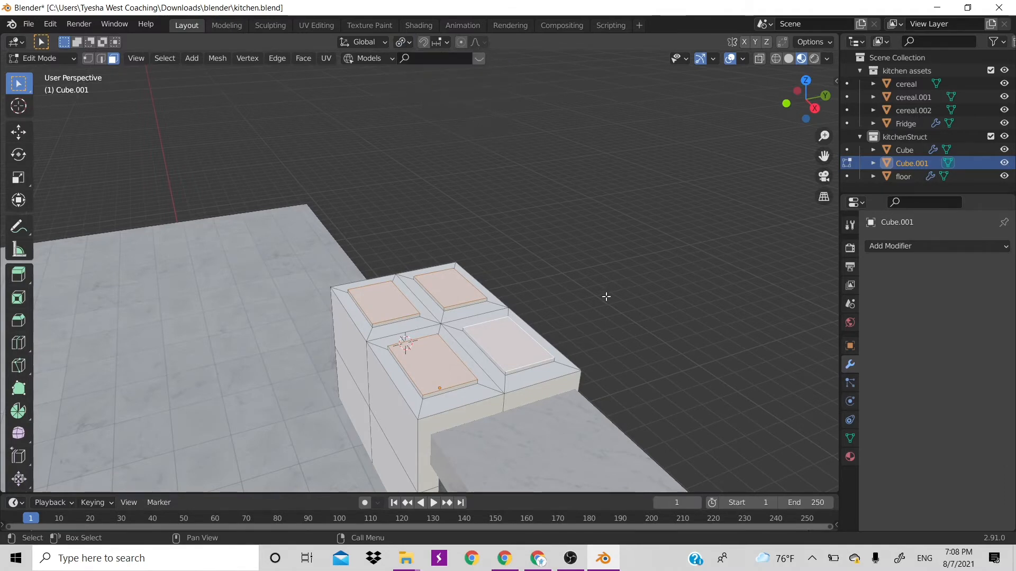
pyautogui.press('s')
pyautogui.click(584, 291)
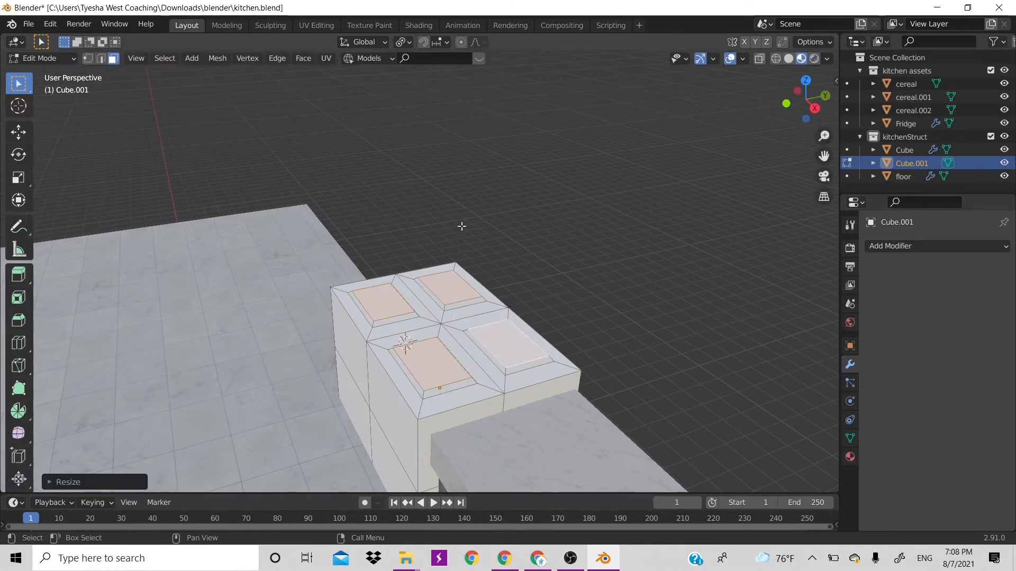
# - Lower the four raised top faces about 0.06 m along Z
pyautogui.press('g')
pyautogui.press('z')
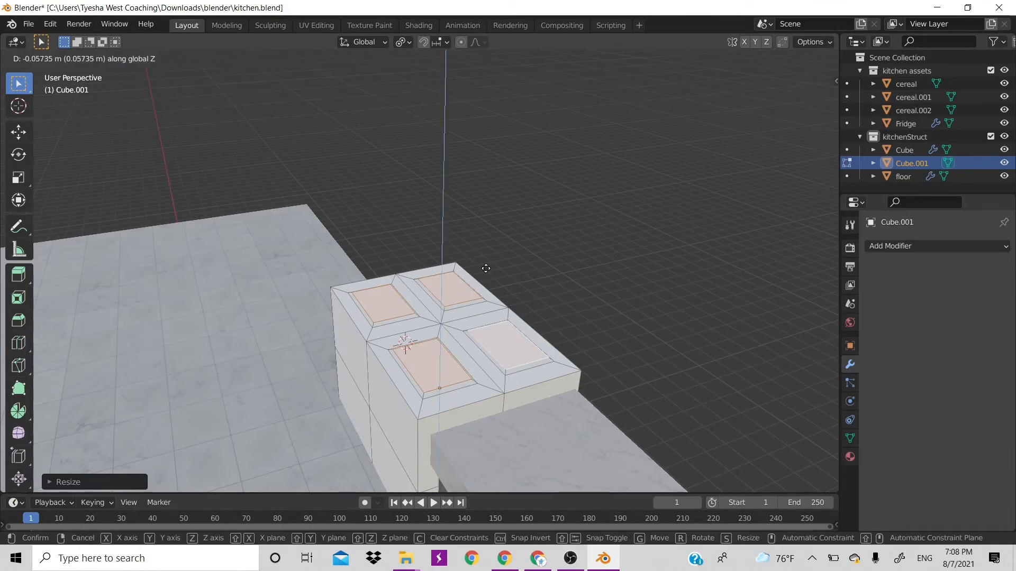
pyautogui.click(486, 268)
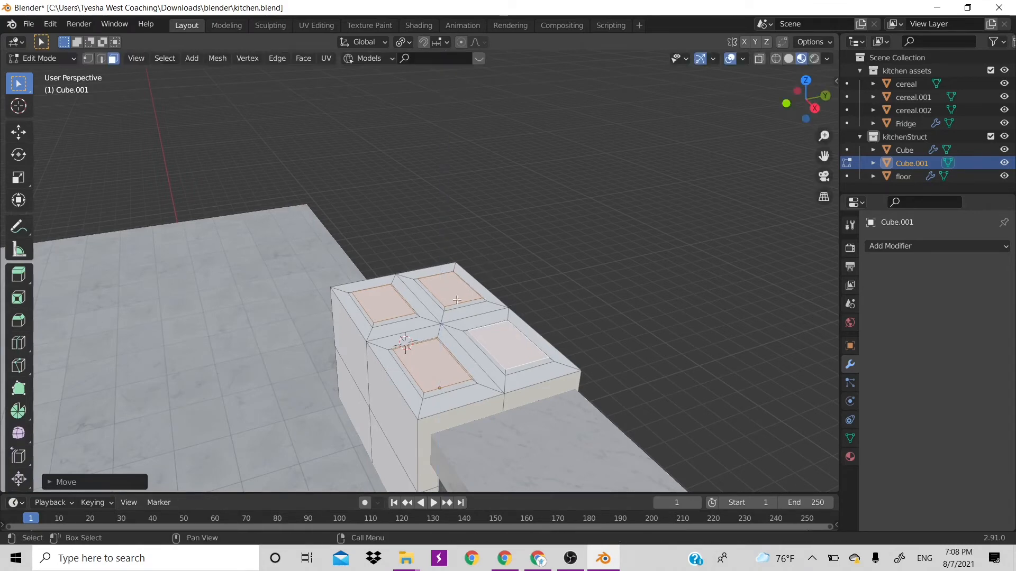
# - Set the transform pivot to Median Point and inset the box's four front faces as one region, with Individual off
pyautogui.click(404, 45)
pyautogui.click(436, 98)
pyautogui.press('Tab')
pyautogui.press('Tab')
pyautogui.moveTo(353, 371); pyautogui.dragTo(383, 447)
pyautogui.press('KP_1')
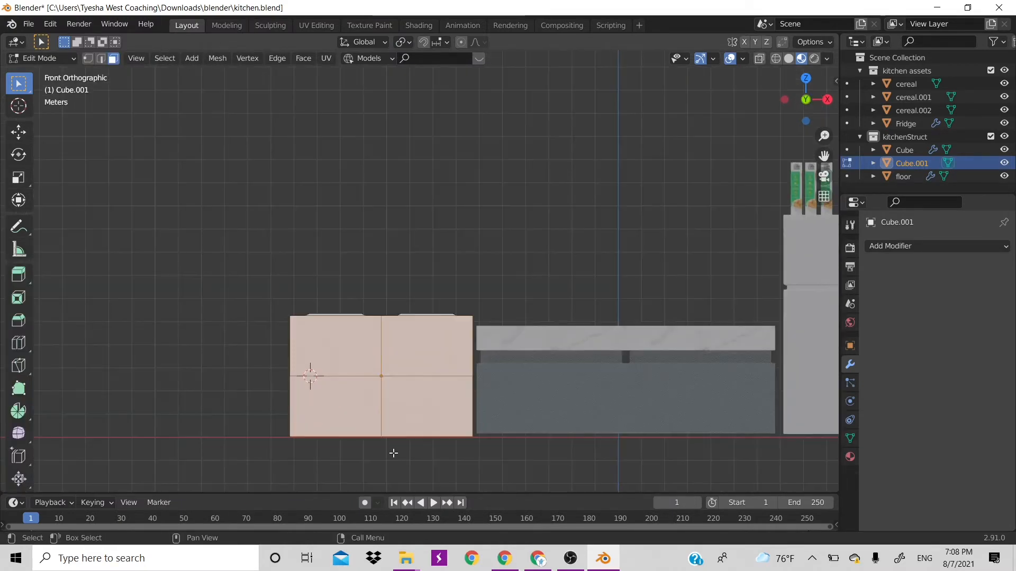
pyautogui.press('i')
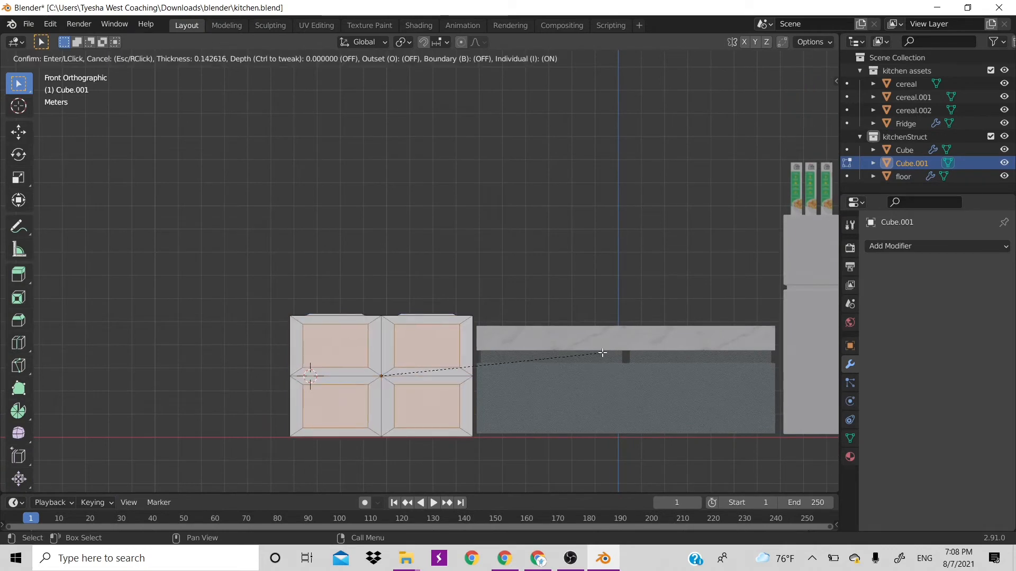
pyautogui.press('i')
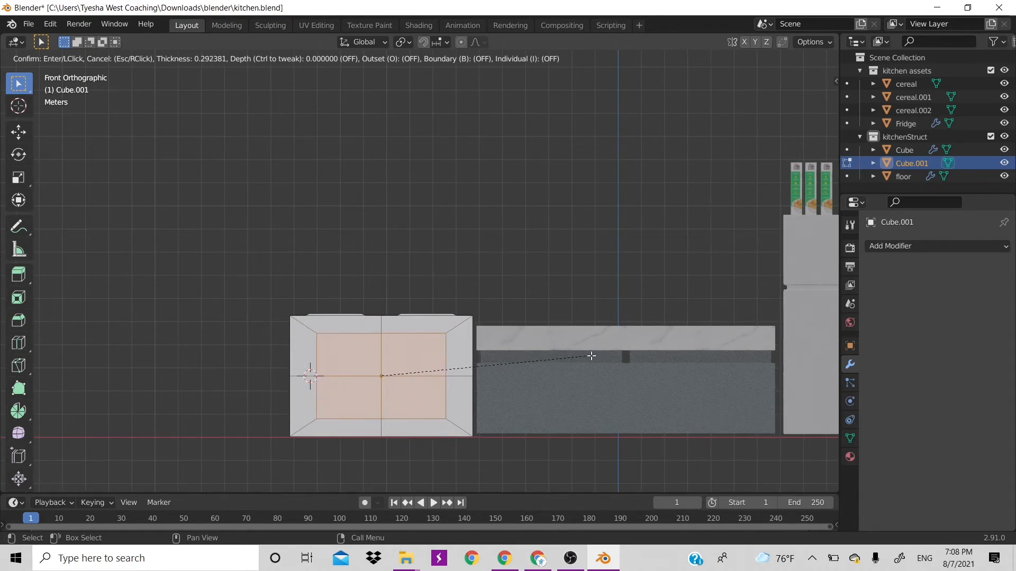
pyautogui.click(593, 356)
# - Move the inset front faces slightly upward along Z, leaving a wider border below them
pyautogui.press('g')
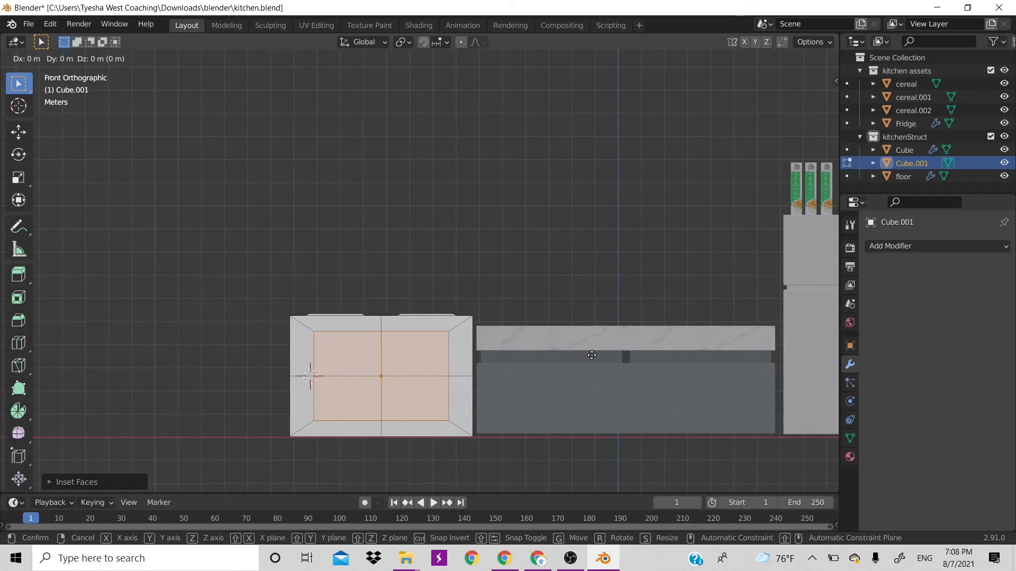
pyautogui.press('z')
pyautogui.click(592, 349)
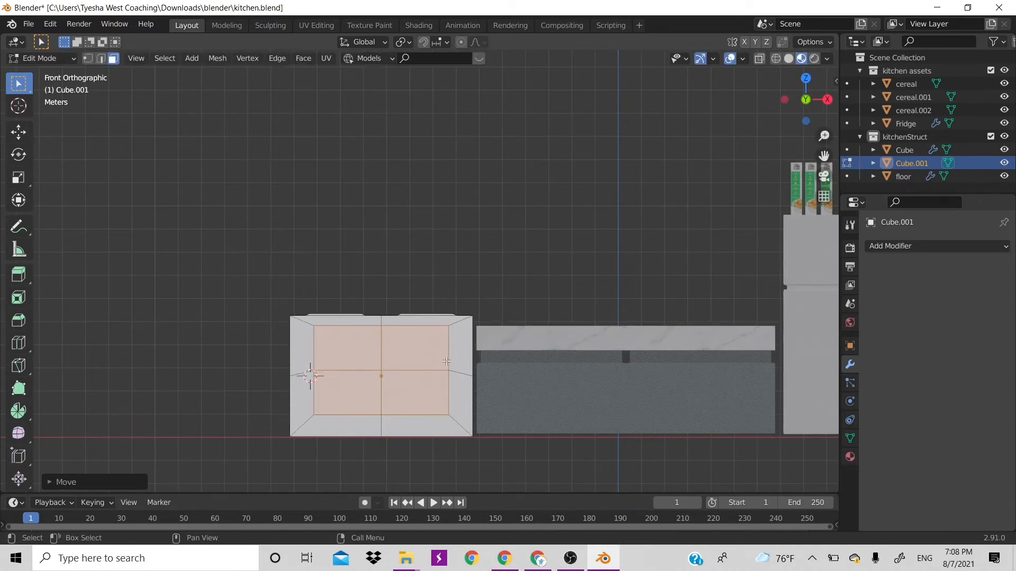
pyautogui.press('g')
pyautogui.press('z')
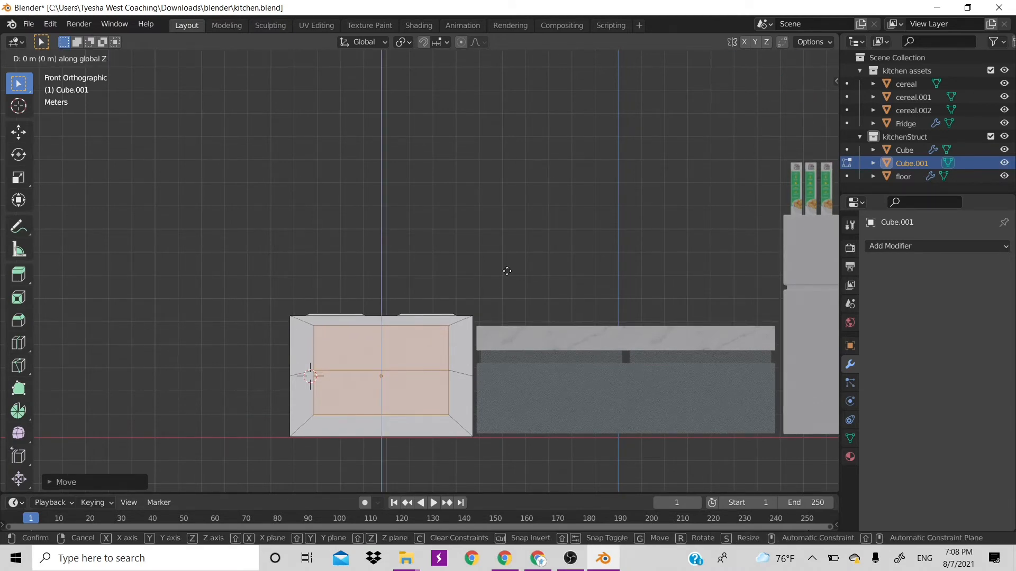
pyautogui.click(507, 270)
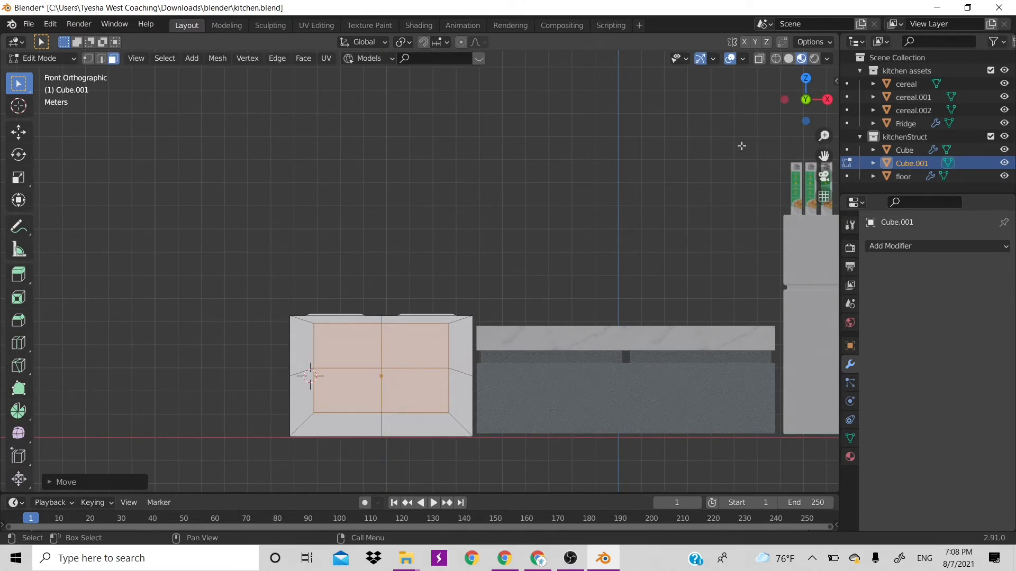
# - Extrude the inset front faces about 0.1 m into the box along Y
pyautogui.moveTo(807, 101); pyautogui.dragTo(769, 125)
pyautogui.press('g')
pyautogui.press('y')
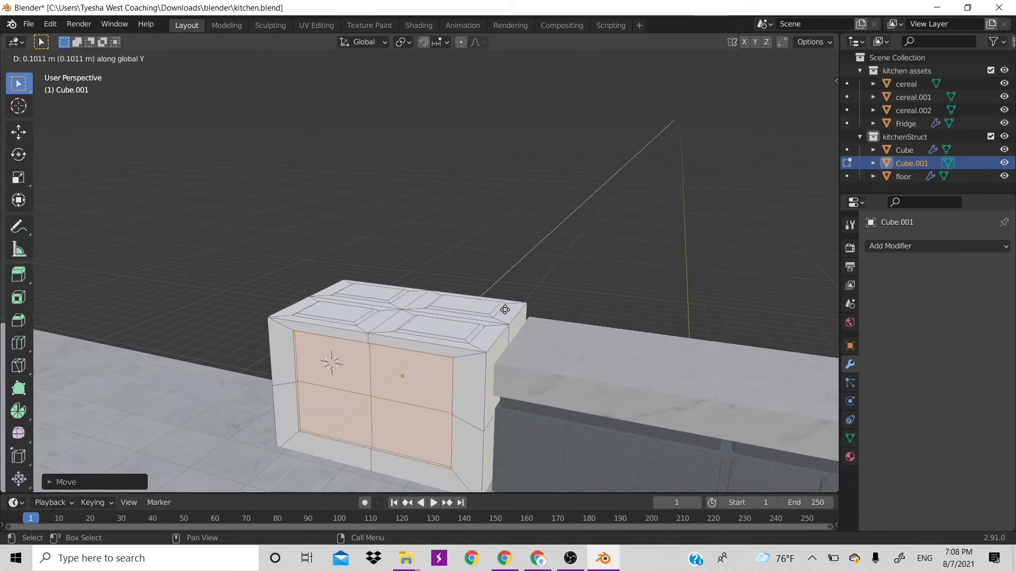
pyautogui.click(506, 309)
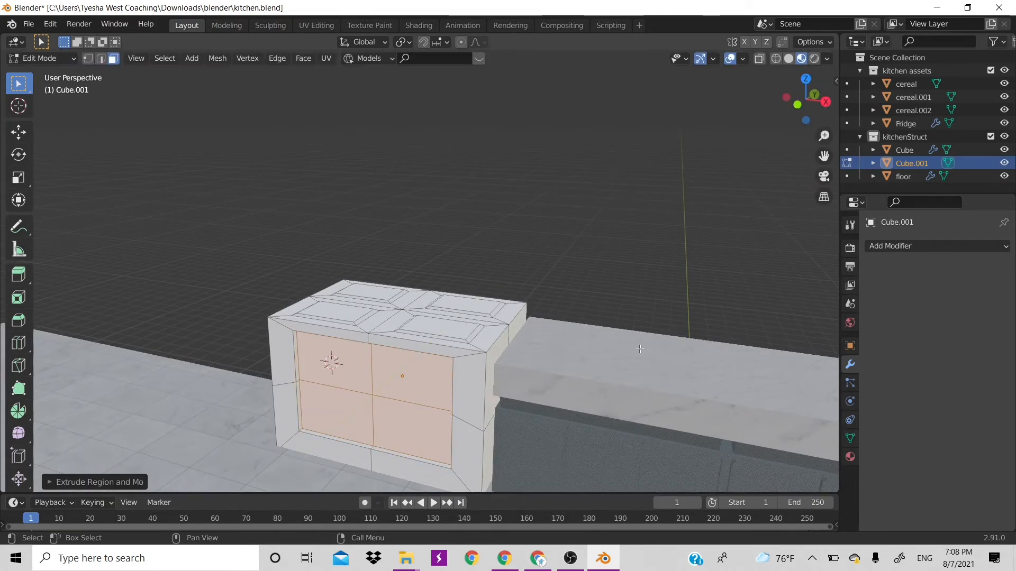
# - Adjust the scale of the recessed front faces and nudge them along Y, keeping a narrow step around the recess
pyautogui.press('s')
pyautogui.press('g')
pyautogui.press('y')
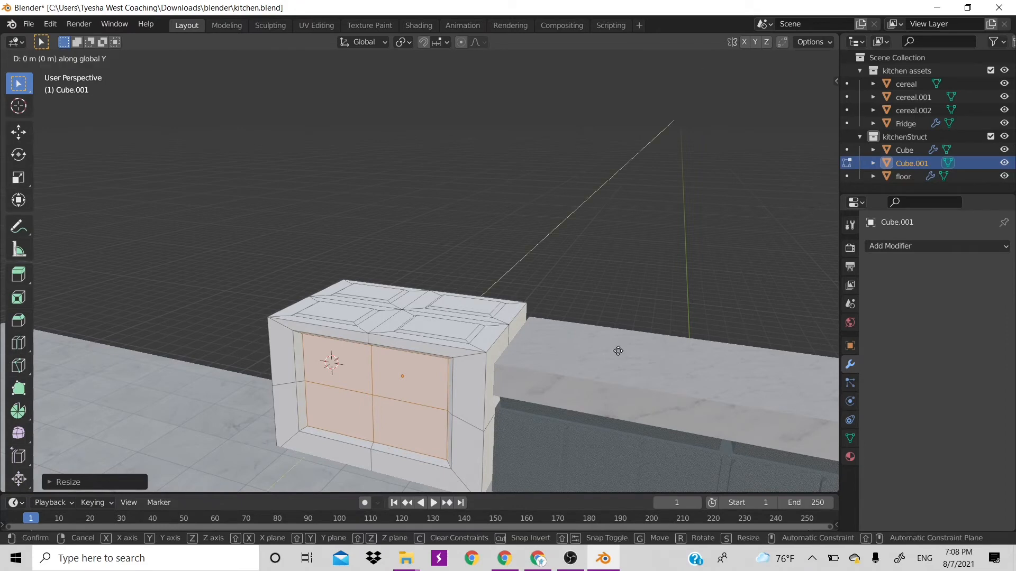
pyautogui.click(616, 350)
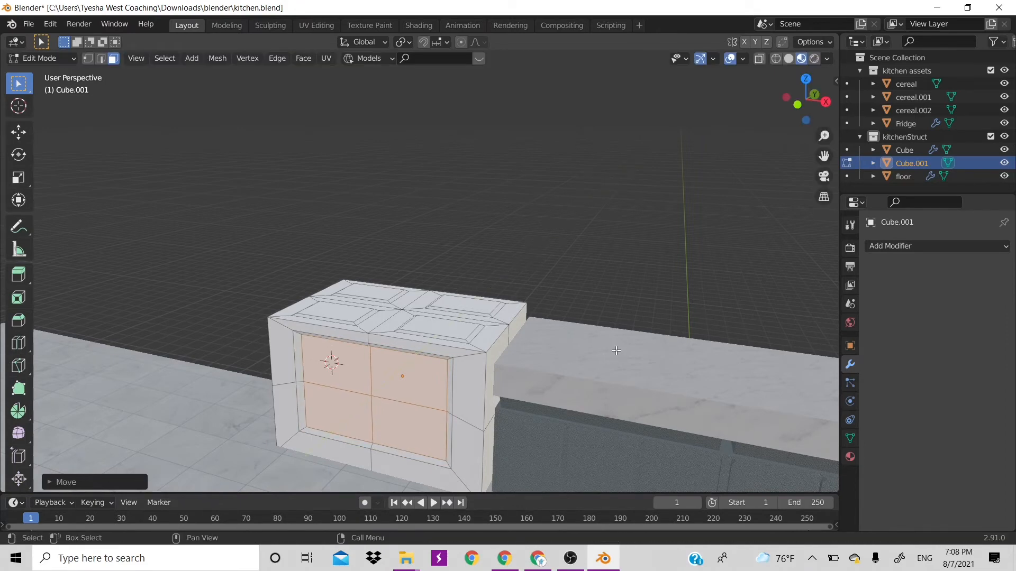
pyautogui.press('s')
pyautogui.click(604, 357)
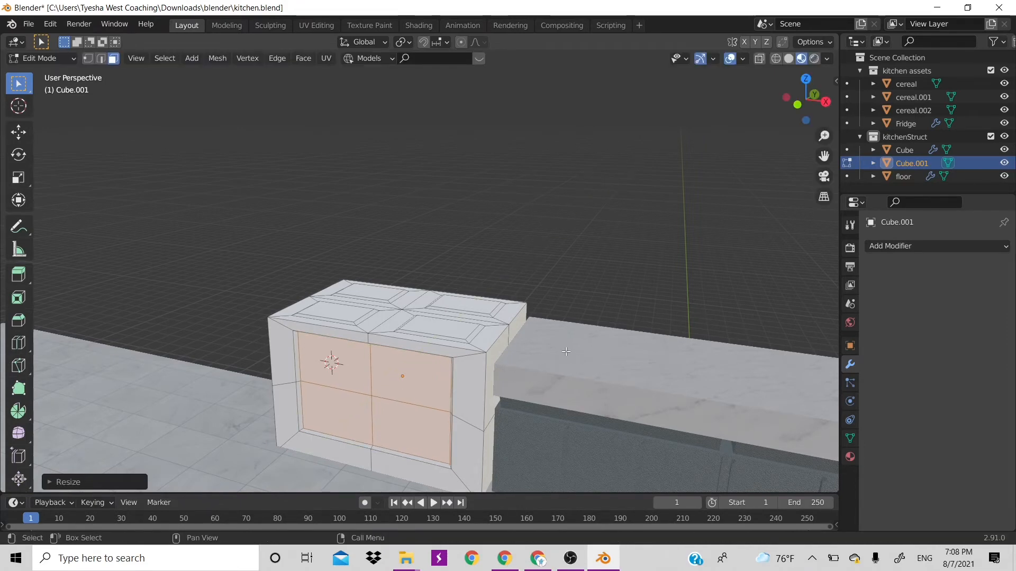
# - Try insetting the ring of border faces around the front recess, and undo the inset
pyautogui.scroll(-1, 443, 384)
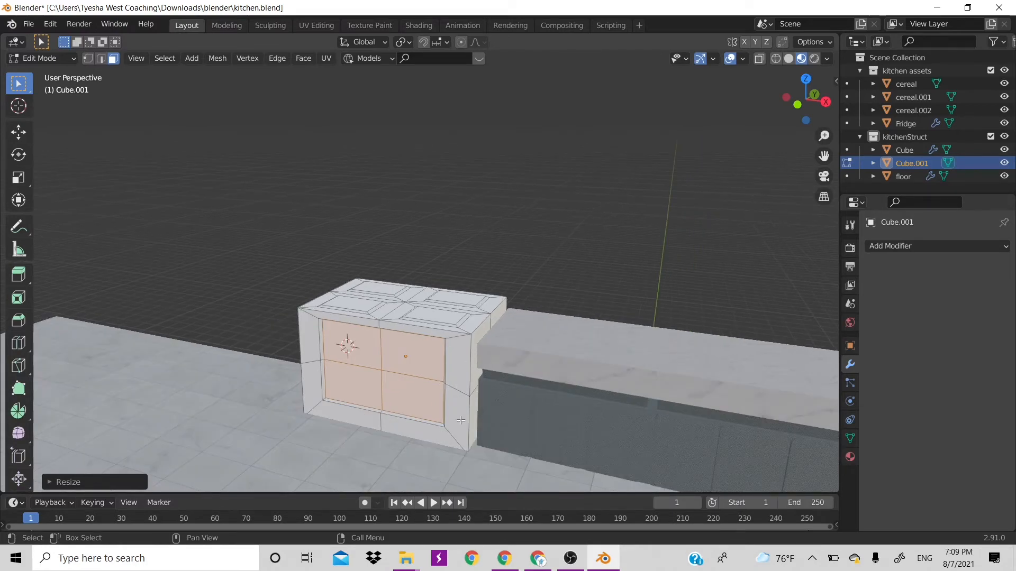
pyautogui.click(447, 430)
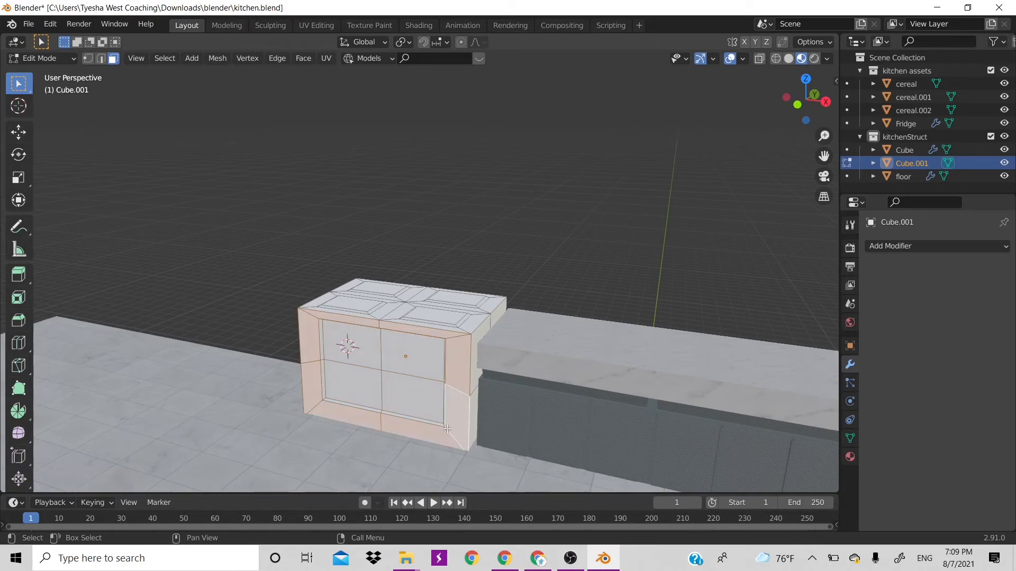
pyautogui.press('i')
pyautogui.click(506, 380)
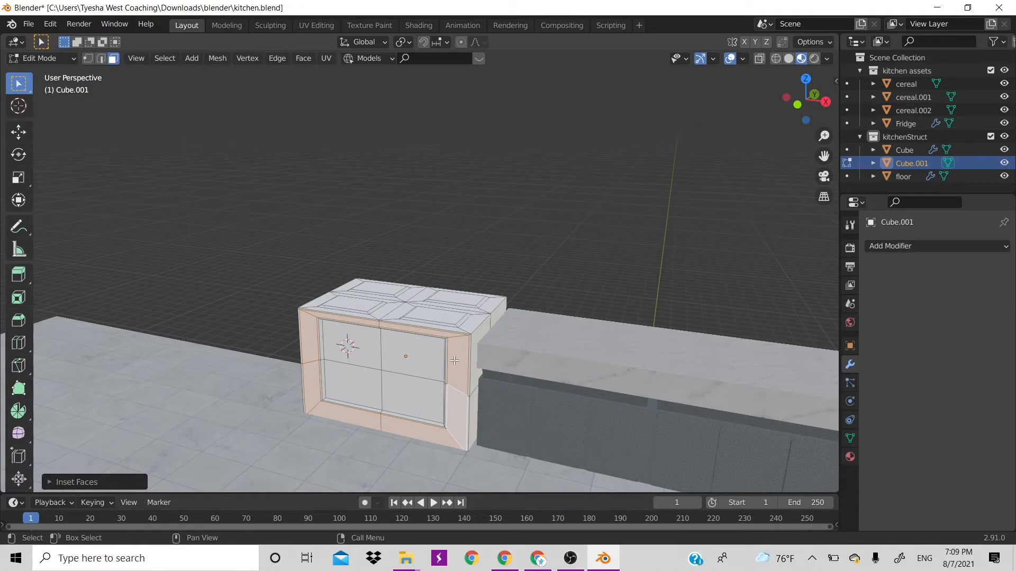
pyautogui.hotkey('ctrl', 'z')
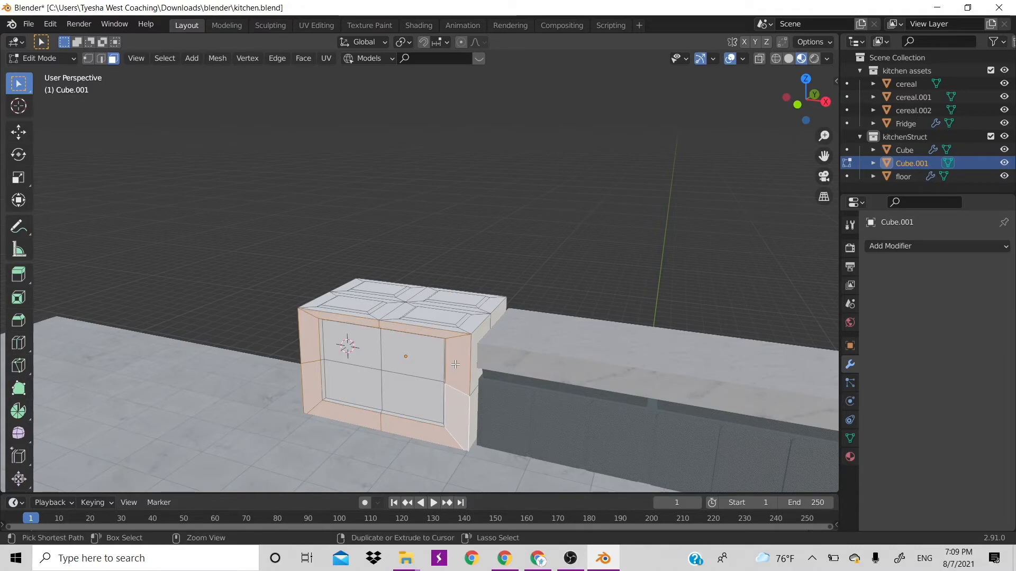
# - Add a loop cut around the front border and slide it close to the box's outer edge
pyautogui.hotkey('ctrl', 'r')
pyautogui.click(459, 398)
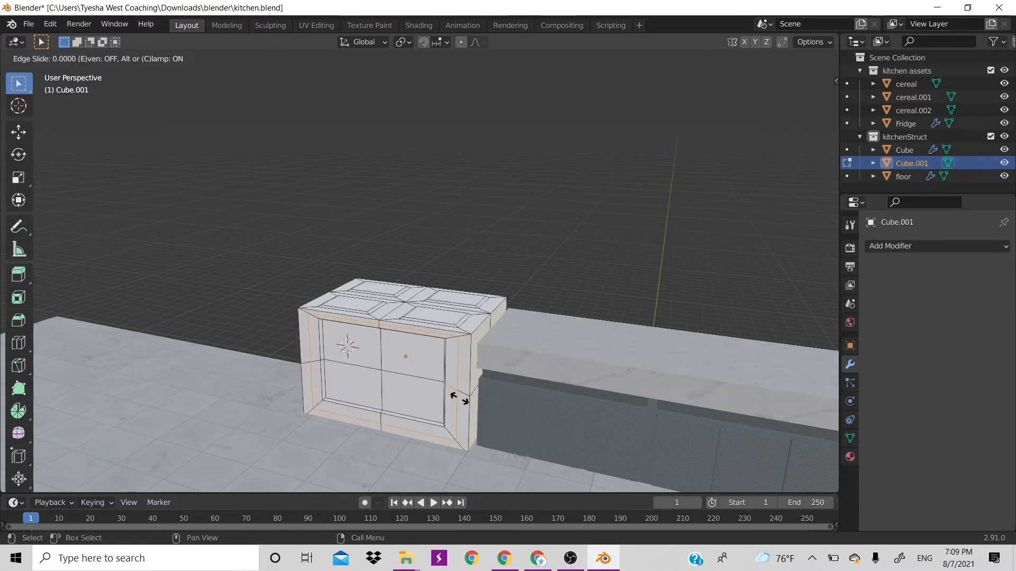
pyautogui.click(469, 402)
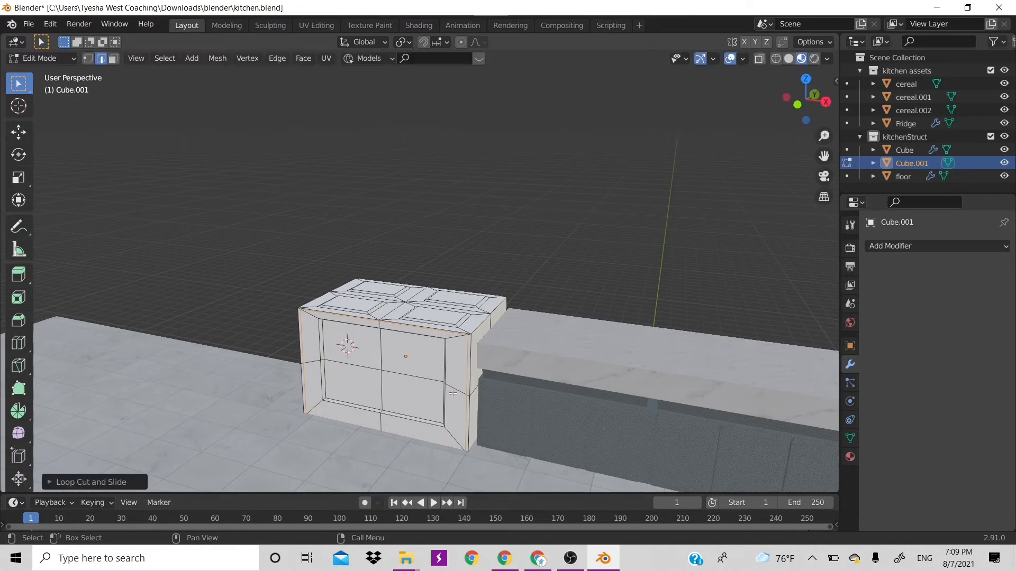
# - Inset the upper border faces of the box's front by about 0.04 and extrude them along their normal
pyautogui.press('3')
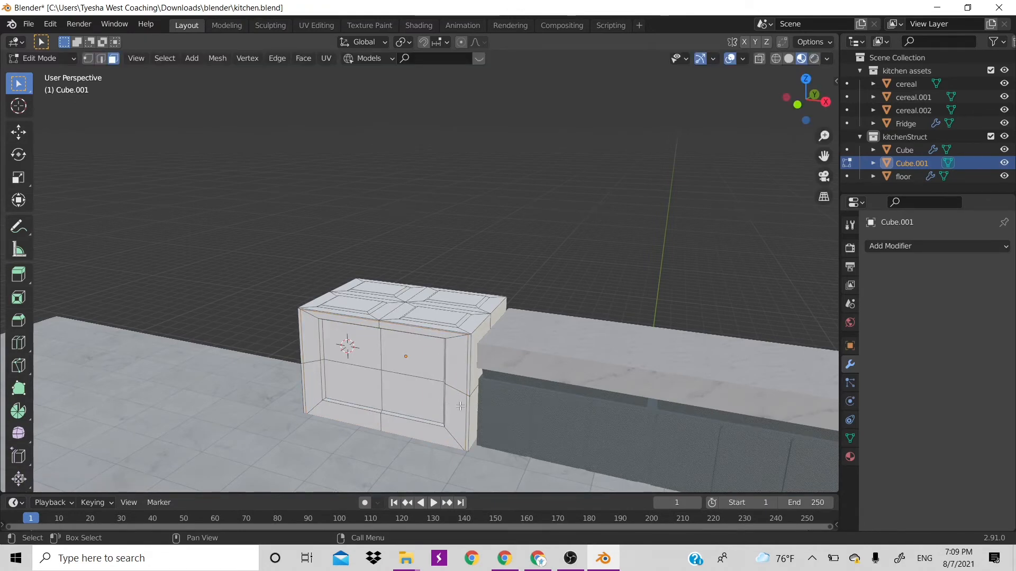
pyautogui.click(427, 335)
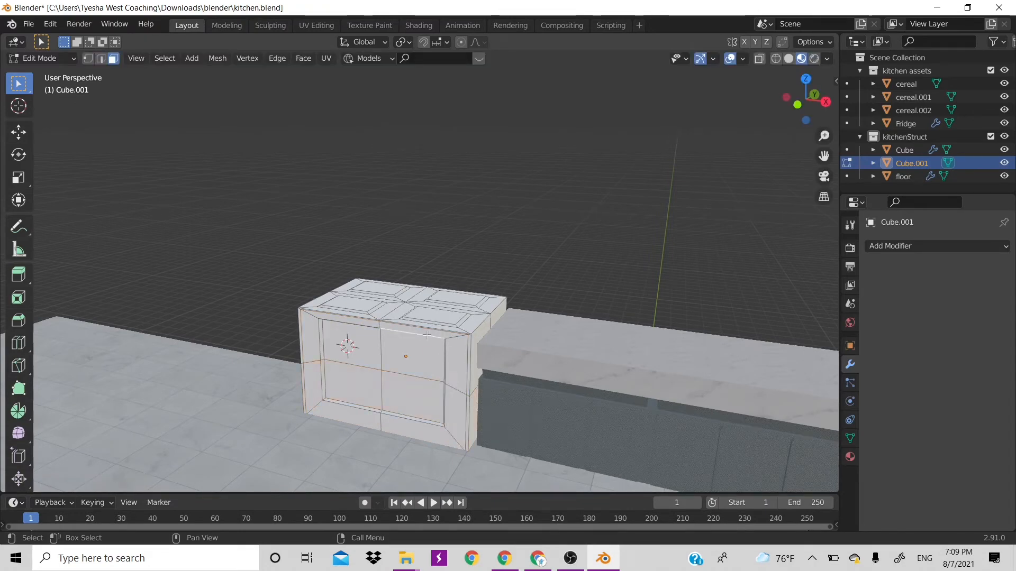
pyautogui.click(388, 324)
pyautogui.keyDown('shift'); pyautogui.click(378, 324); pyautogui.keyUp('shift')
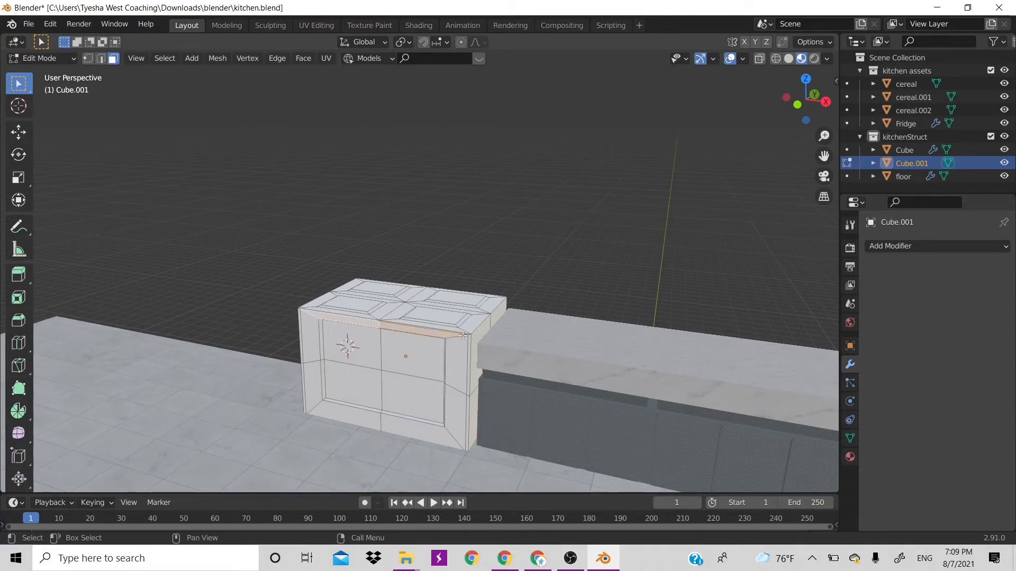
pyautogui.press('i')
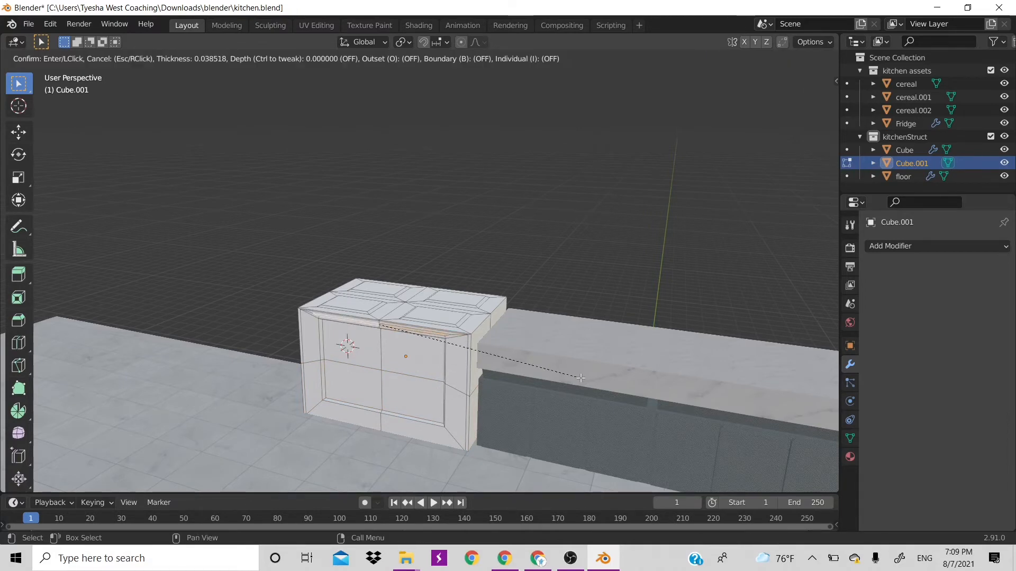
pyautogui.click(581, 377)
pyautogui.press('e')
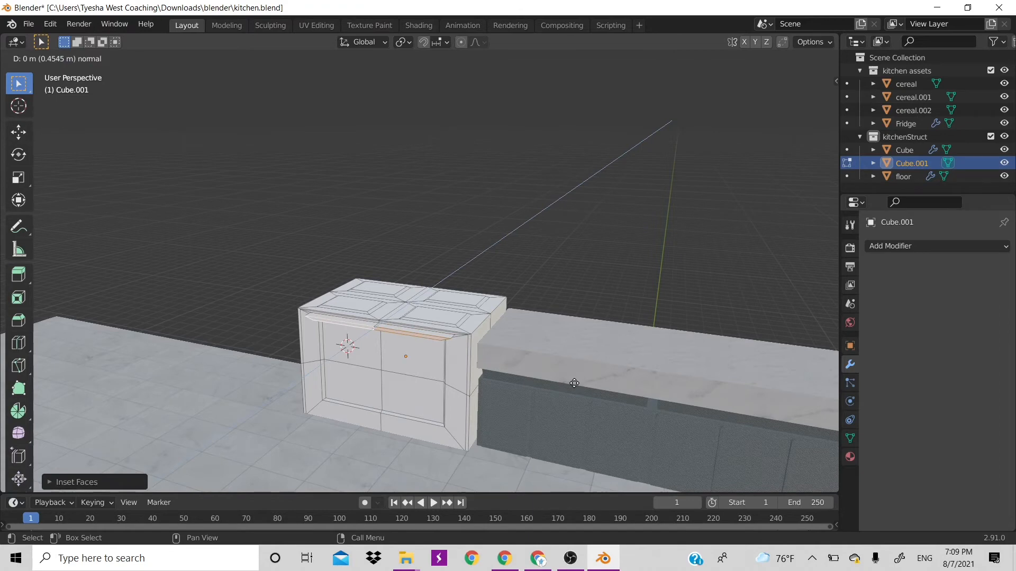
pyautogui.click(576, 379)
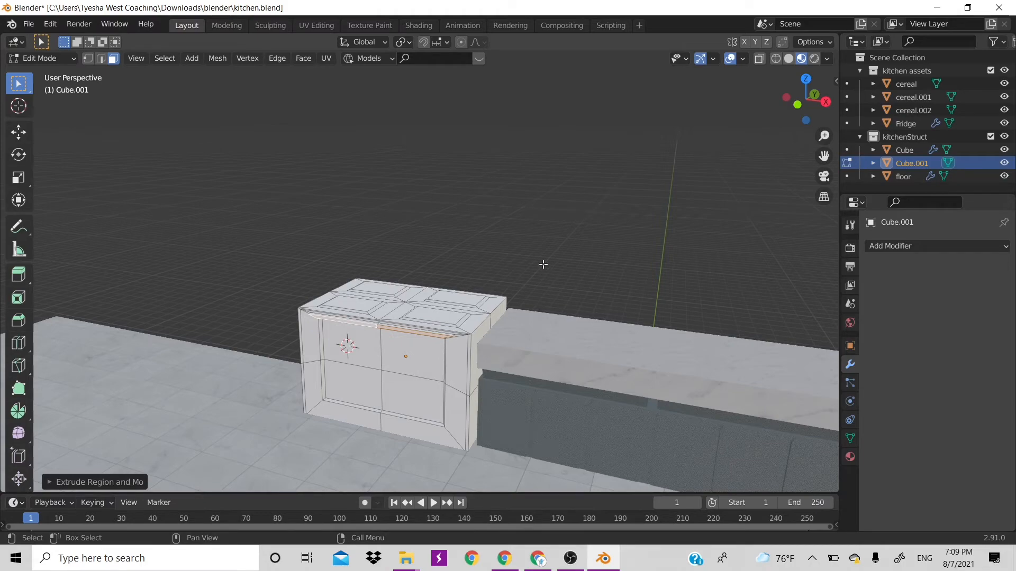
# - In Object Mode, scale the stove box to about 0.94 along Z, nudge it along Z, and deselect it
pyautogui.press('Tab')
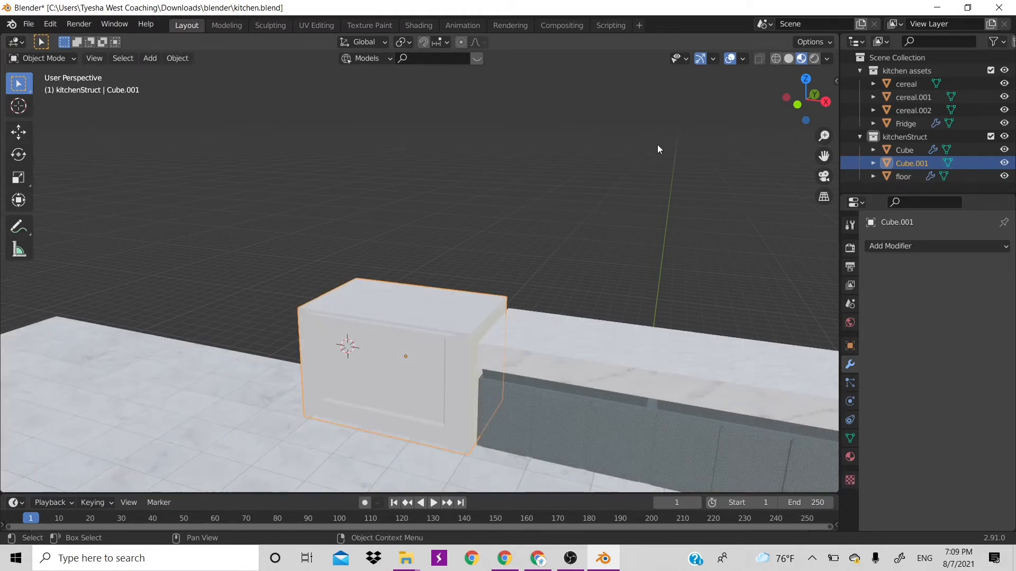
pyautogui.moveTo(793, 118); pyautogui.dragTo(342, 130)
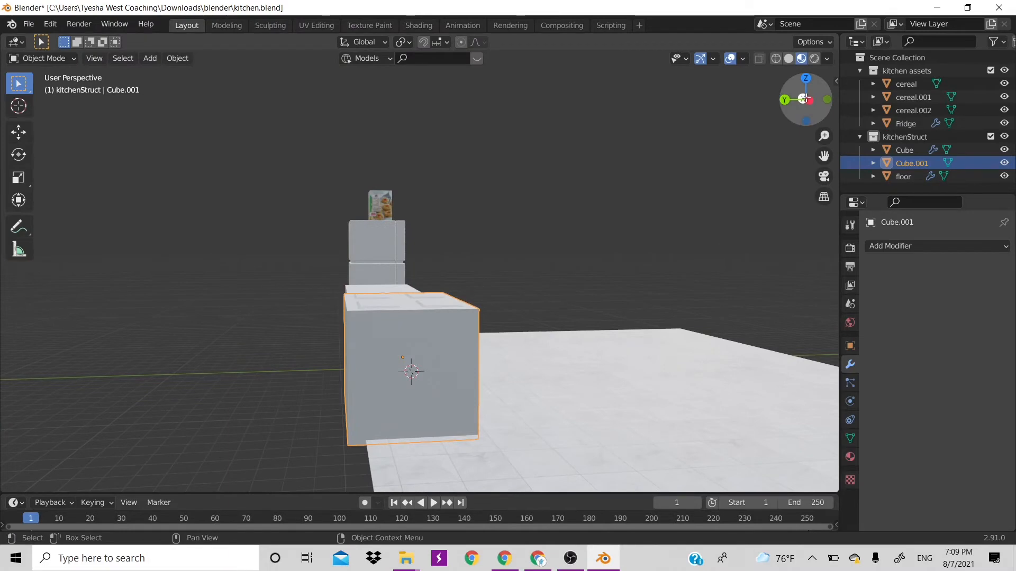
pyautogui.moveTo(798, 113); pyautogui.dragTo(585, 250)
pyautogui.press('s')
pyautogui.press('z')
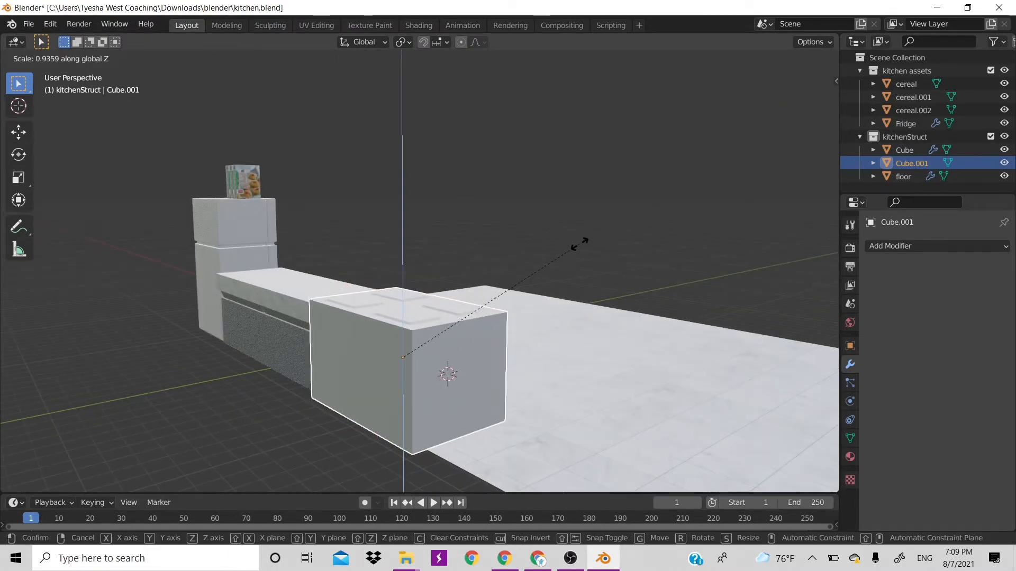
pyautogui.click(579, 244)
pyautogui.press('g')
pyautogui.press('z')
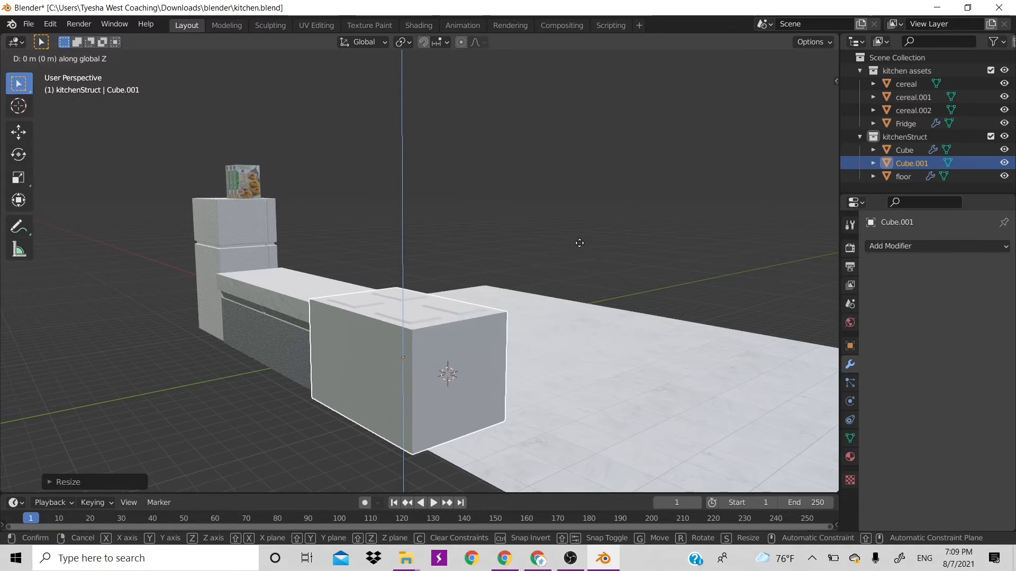
pyautogui.click(581, 248)
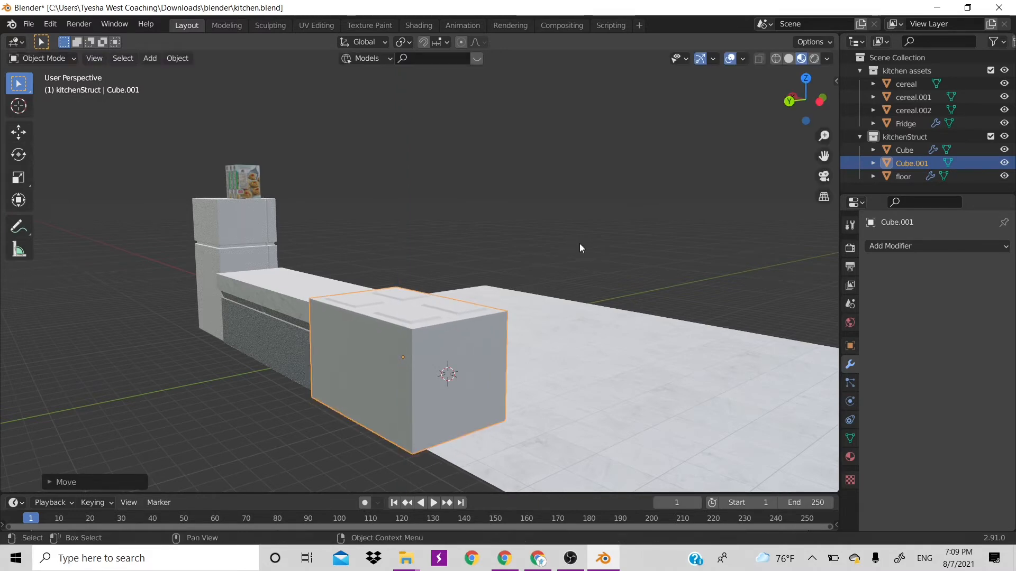
pyautogui.click(629, 198)
# - Duplicate the counter and move the copy along negative X past the stove, leaving a wide gap between them
pyautogui.moveTo(797, 101); pyautogui.dragTo(661, 116)
pyautogui.scroll(-2, 622, 315)
pyautogui.click(524, 319)
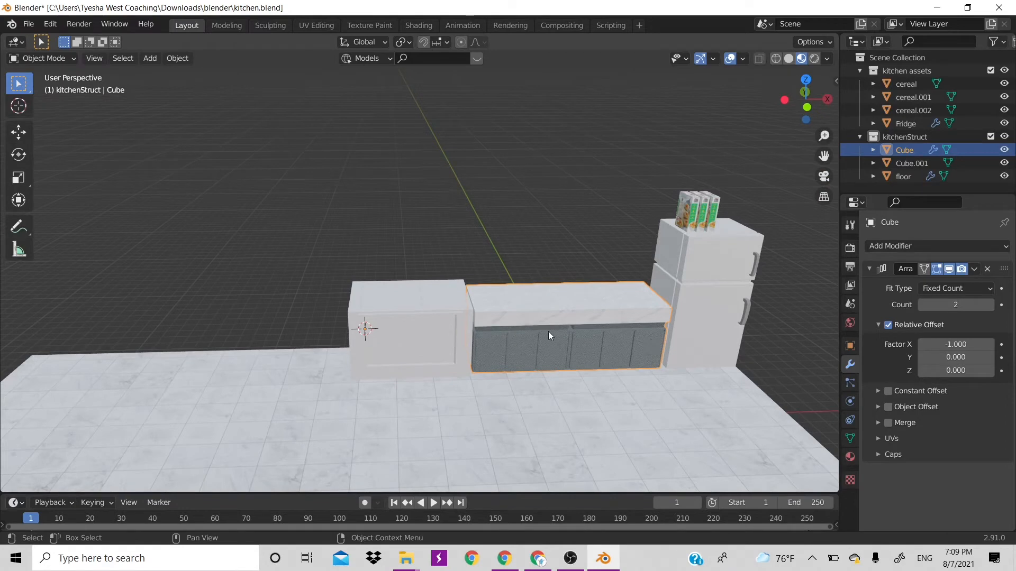
pyautogui.hotkey('shift', 's')
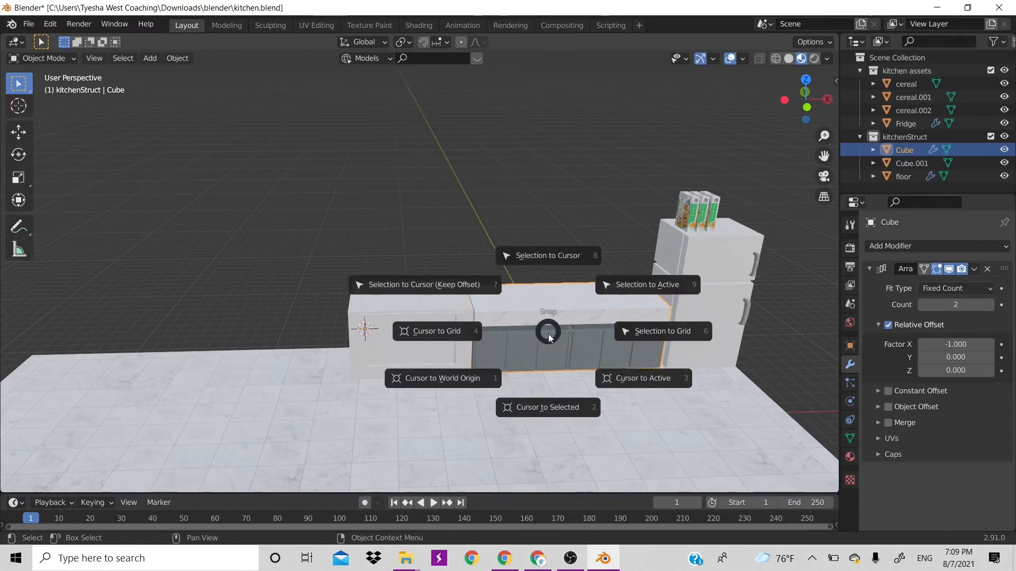
pyautogui.press('Escape')
pyautogui.hotkey('shift', 'd')
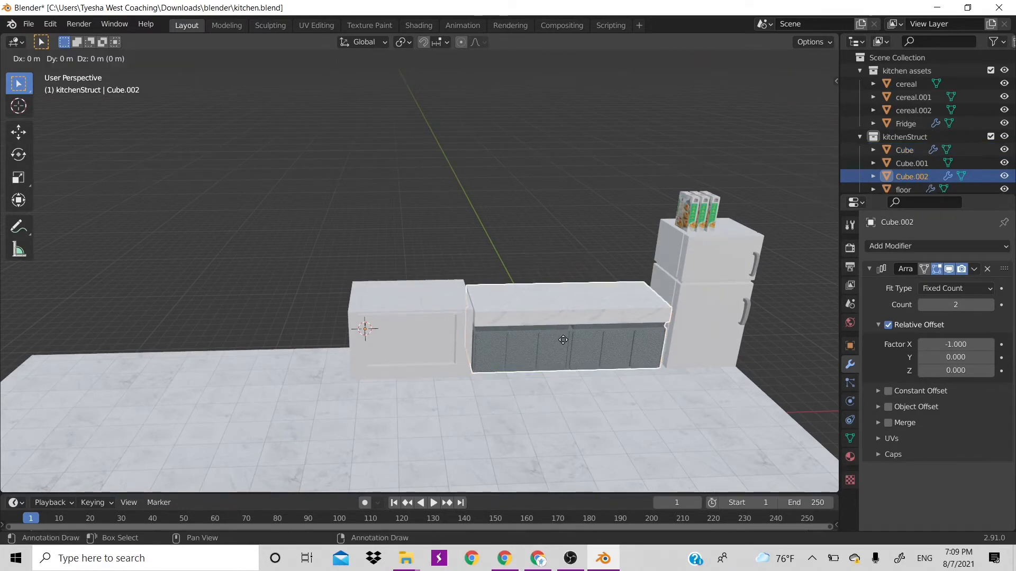
pyautogui.press('z')
pyautogui.press('x')
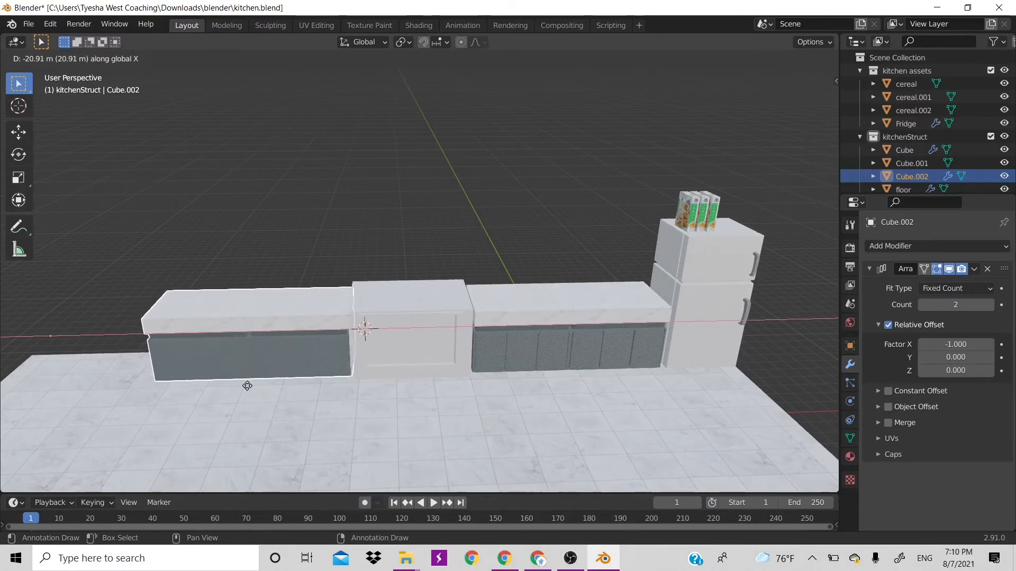
pyautogui.click(98, 391)
# - Add a cube mesh and move it along X into the gap between the stove and the duplicated counter
pyautogui.scroll(-3, 249, 341)
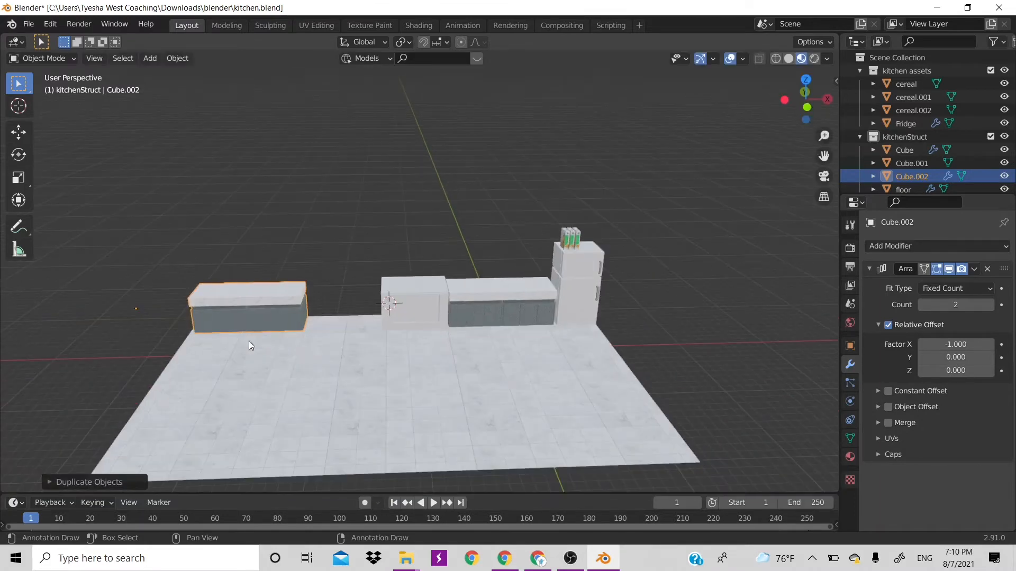
pyautogui.scroll(3, 249, 341)
pyautogui.scroll(-2, 249, 340)
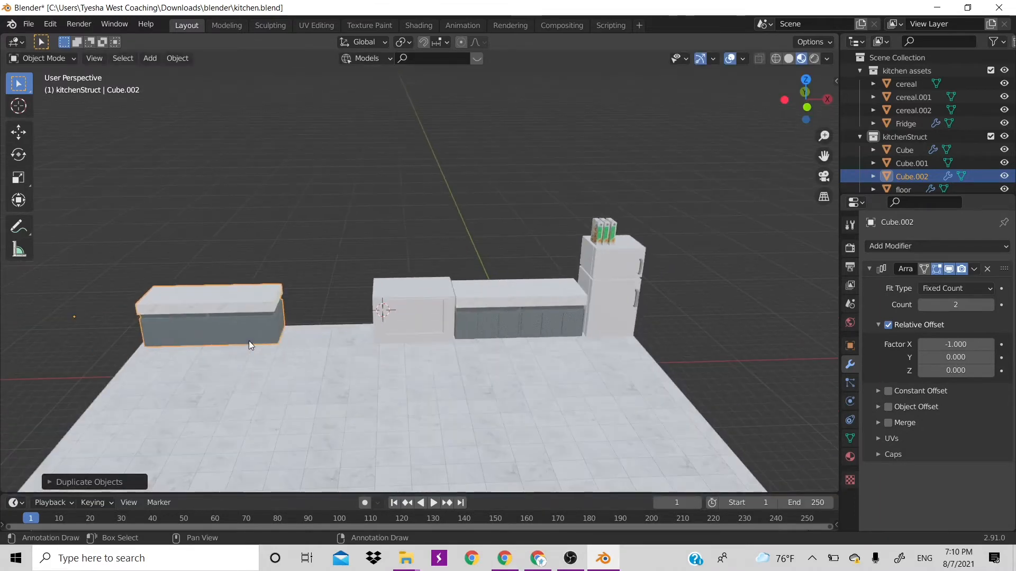
pyautogui.scroll(1, 249, 341)
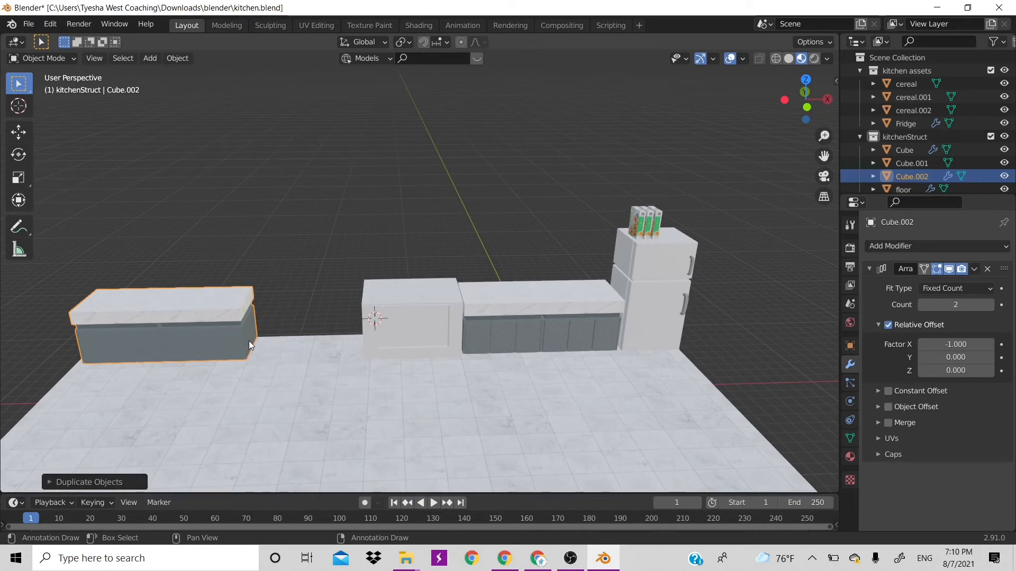
pyautogui.scroll(3, 228, 294)
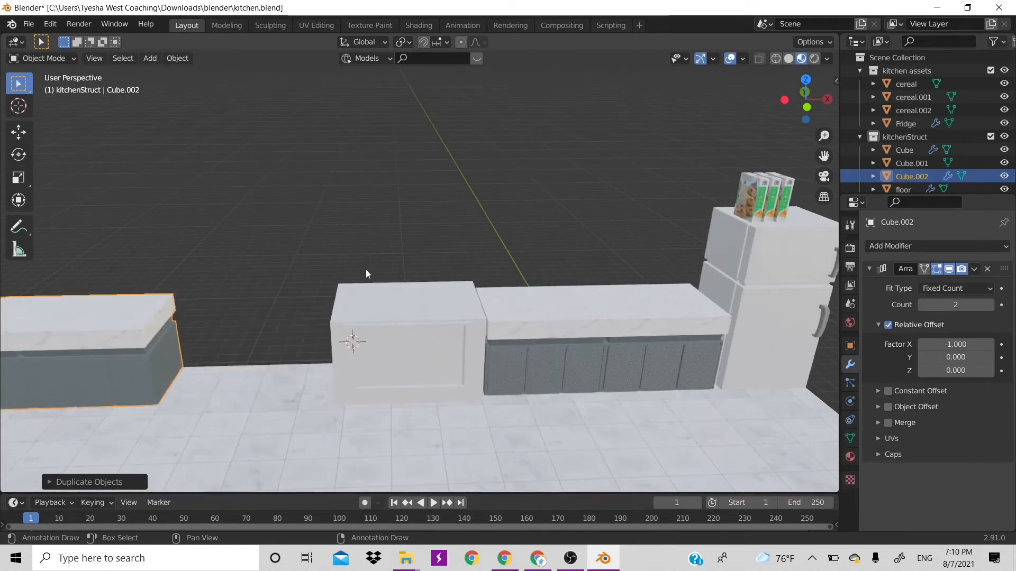
pyautogui.keyDown('shift'); pyautogui.moveTo(303, 335); pyautogui.dragTo(417, 320, button='middle'); pyautogui.keyUp('shift')
pyautogui.click(432, 262)
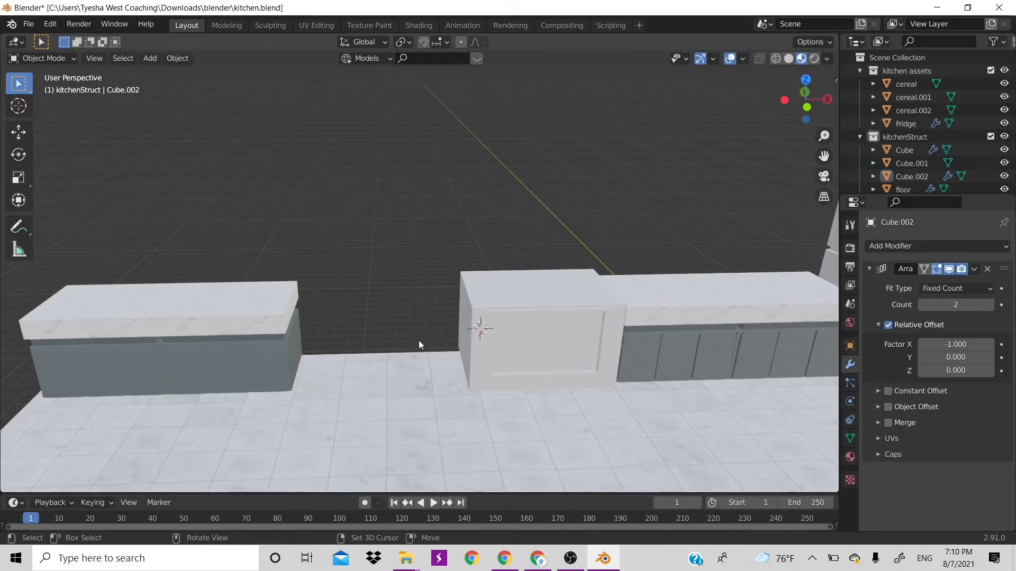
pyautogui.hotkey('shift', 'a')
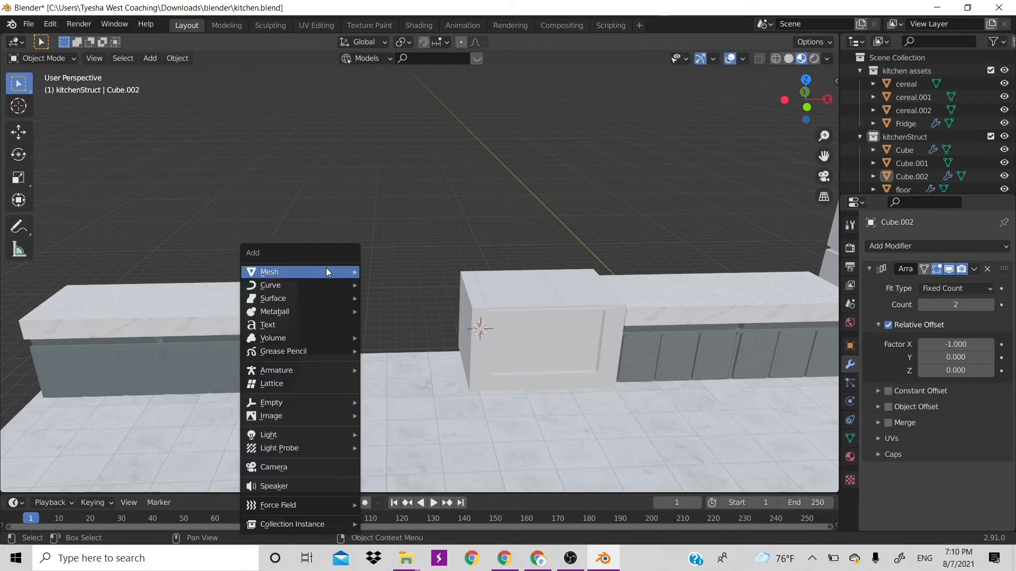
pyautogui.moveTo(325, 267)
pyautogui.click(389, 285)
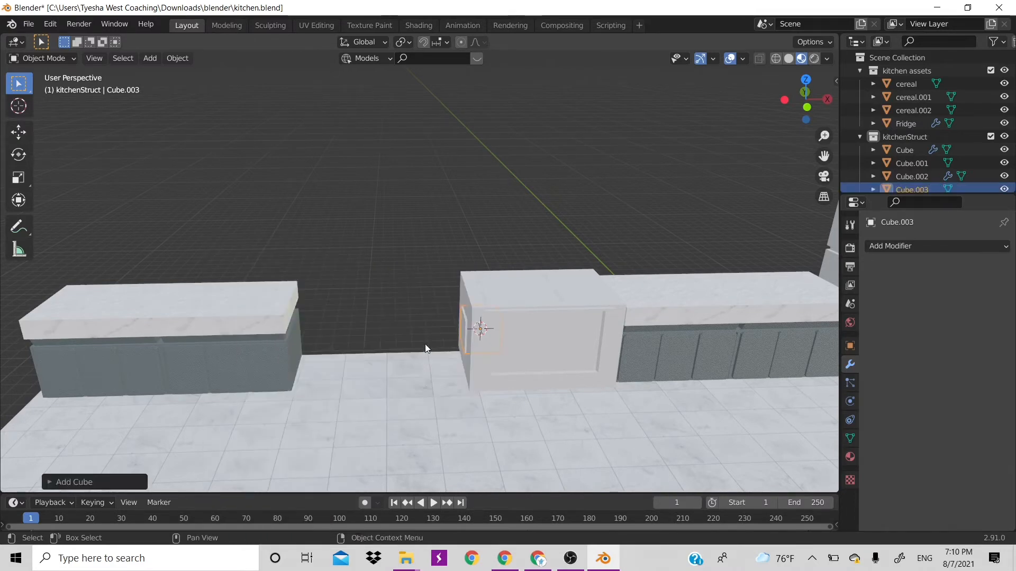
pyautogui.press('g')
pyautogui.press('x')
pyautogui.click(333, 325)
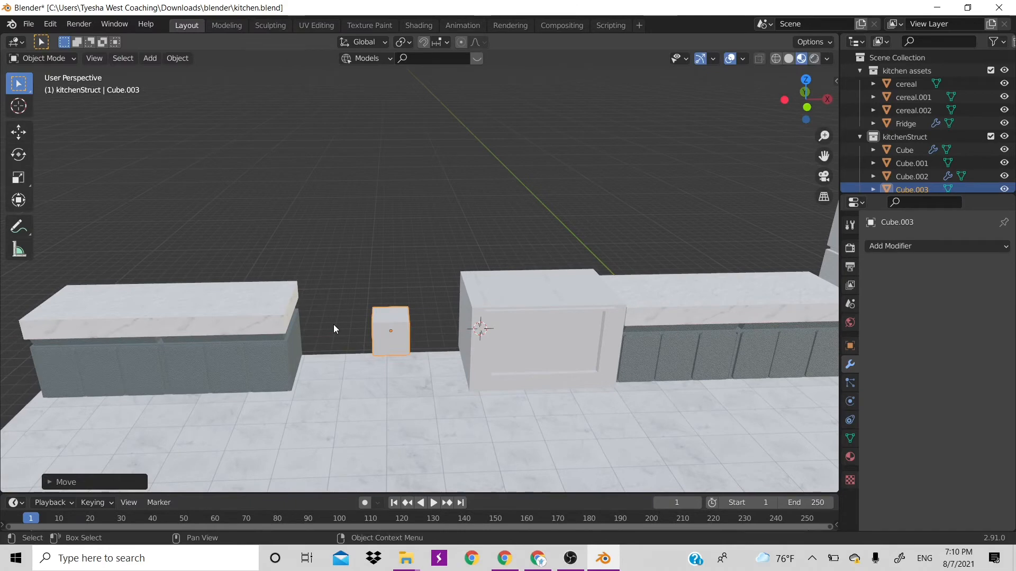
# - In front view, scale the new cube up to the stove's height and widen it along X to the stove's width
pyautogui.press('KP_1')
pyautogui.press('s')
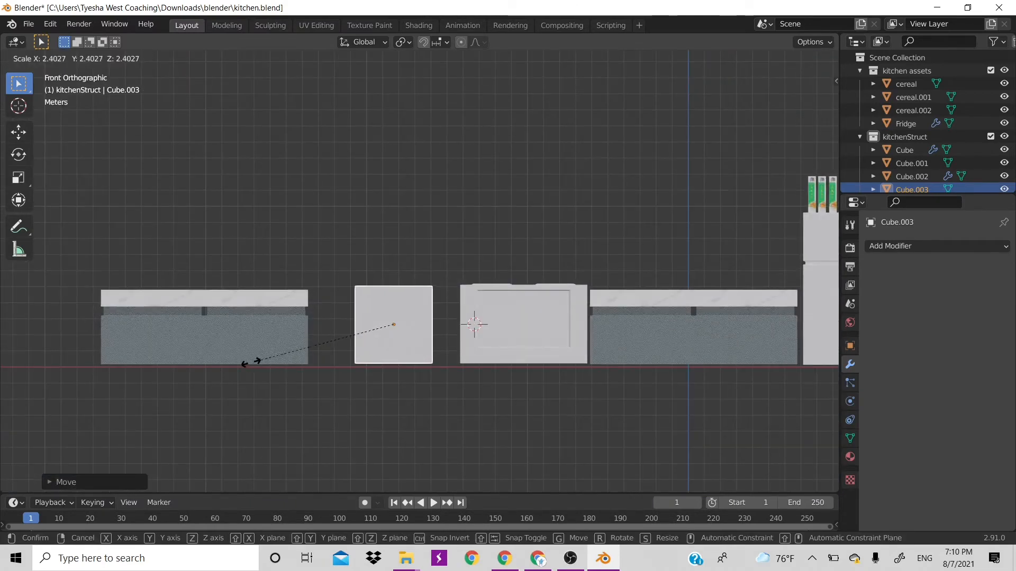
pyautogui.click(247, 364)
pyautogui.press('s')
pyautogui.press('x')
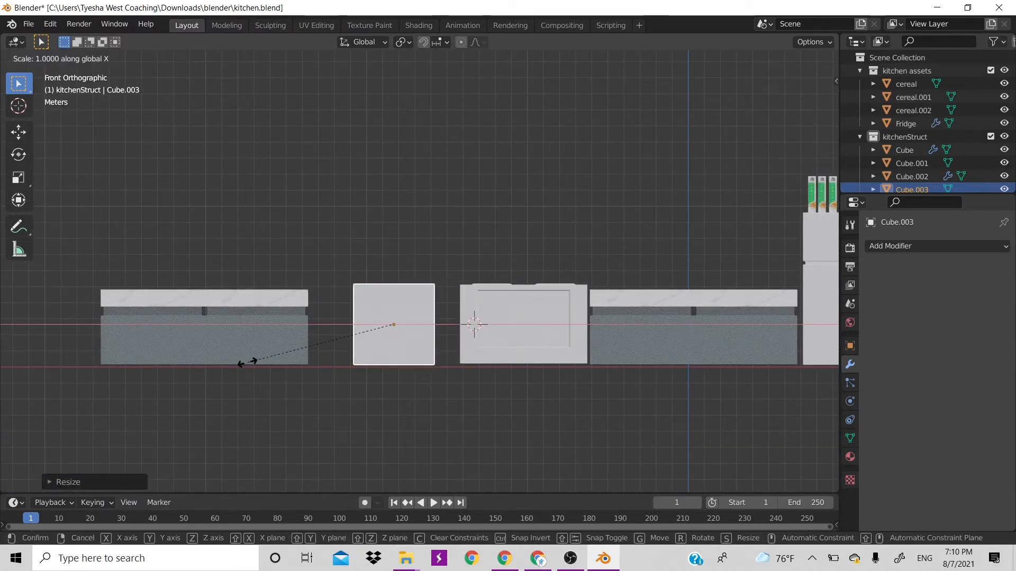
pyautogui.click(158, 351)
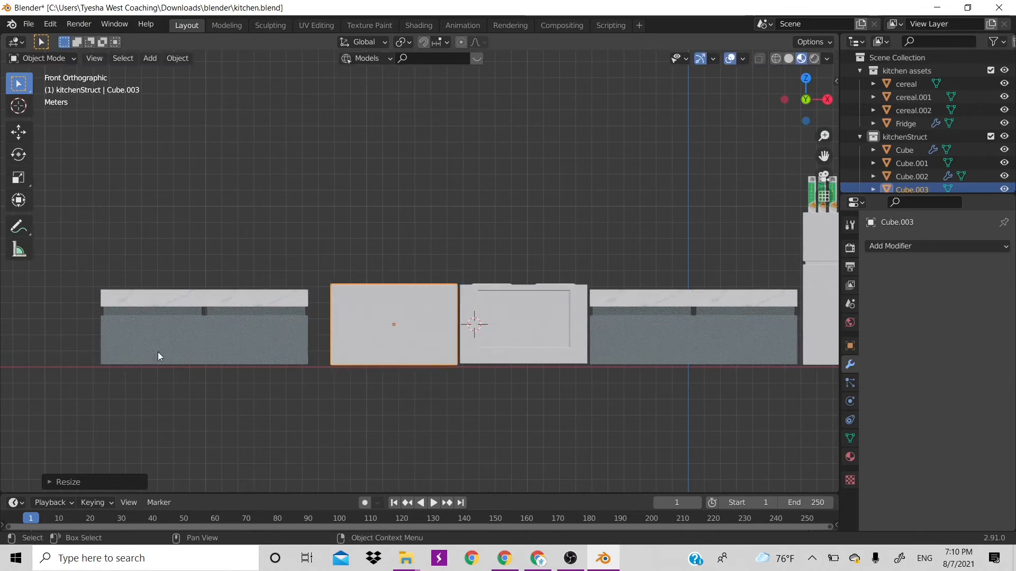
# - Move the new box about 1.25 m along negative X toward the duplicated counter and widen it along X until it meets the counter
pyautogui.press('g')
pyautogui.press('z')
pyautogui.press('x')
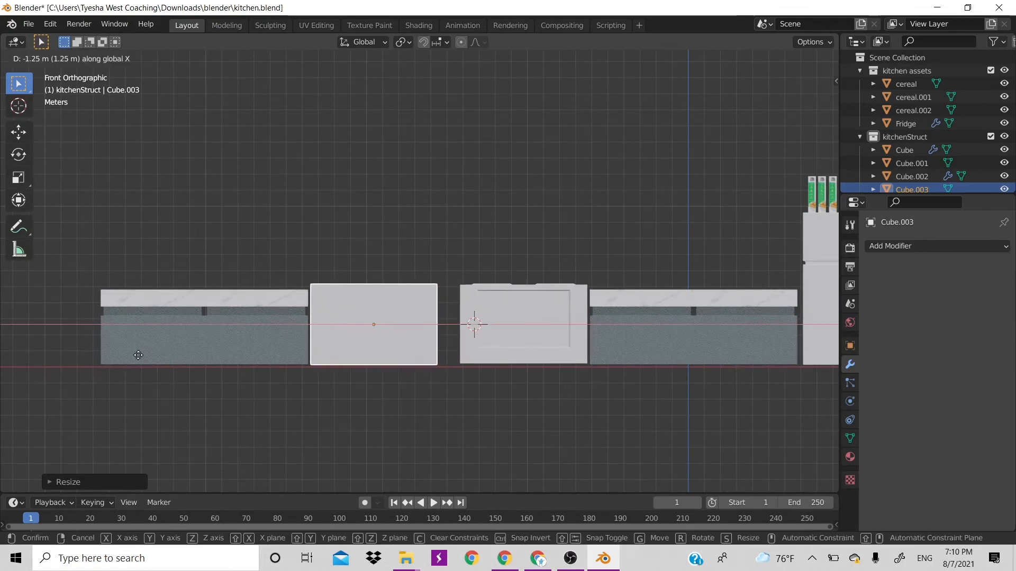
pyautogui.click(146, 362)
pyautogui.press('s')
pyautogui.press('x')
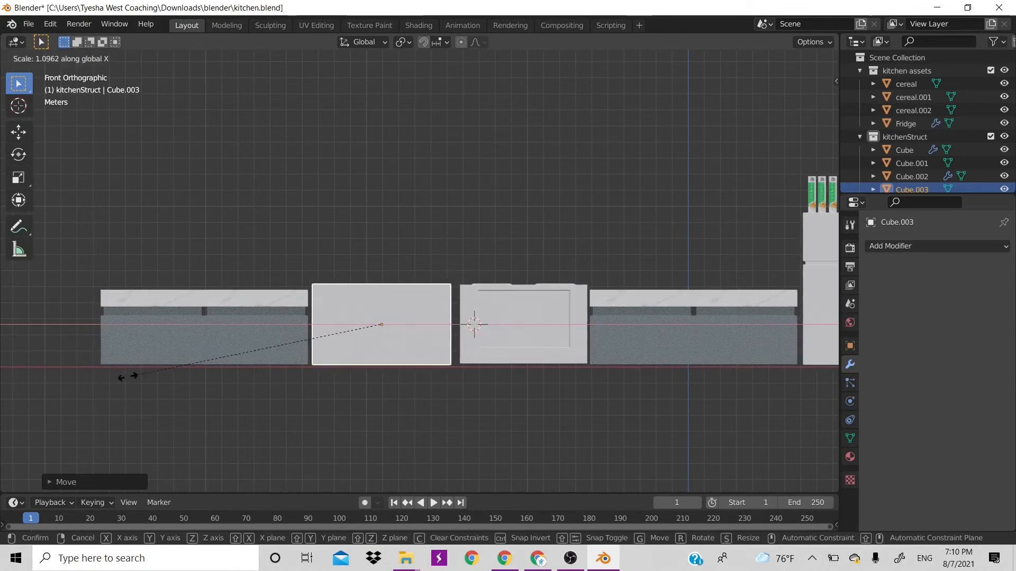
pyautogui.click(122, 381)
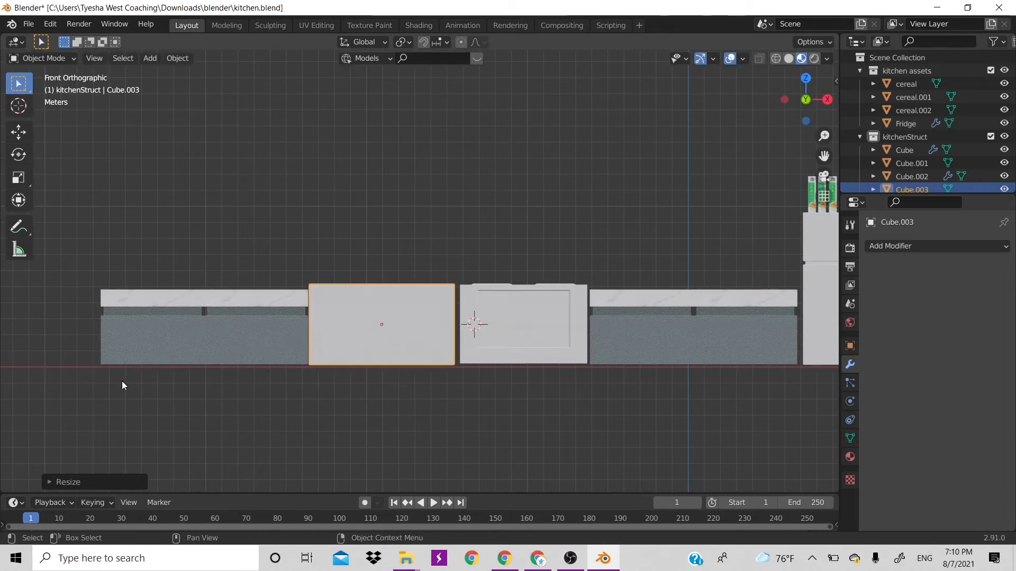
# - Nudge the box about 0.13 m along X and scale it to about 1.04 along X to close the gap to the stove
pyautogui.press('g')
pyautogui.press('x')
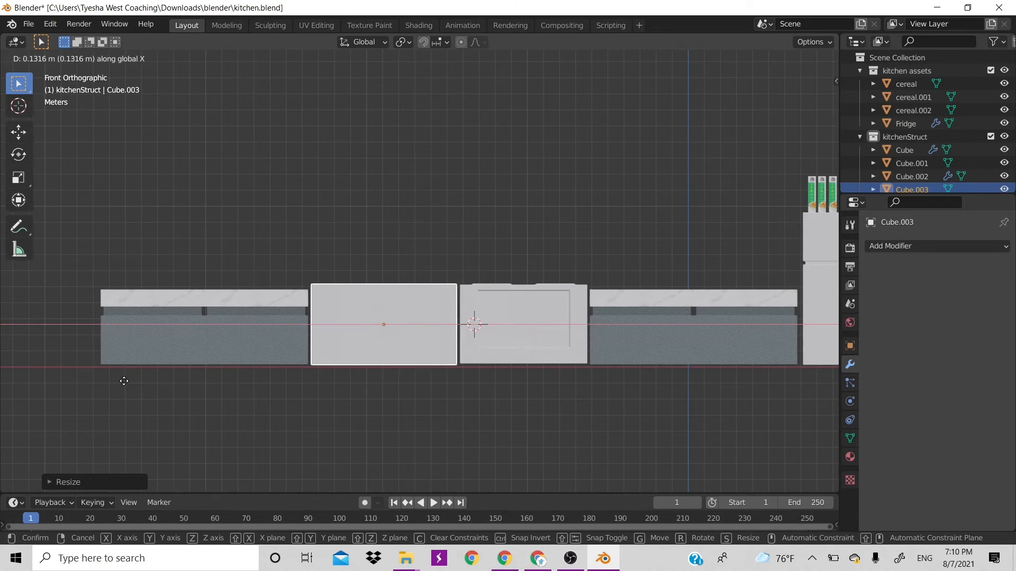
pyautogui.click(125, 381)
pyautogui.press('s')
pyautogui.press('x')
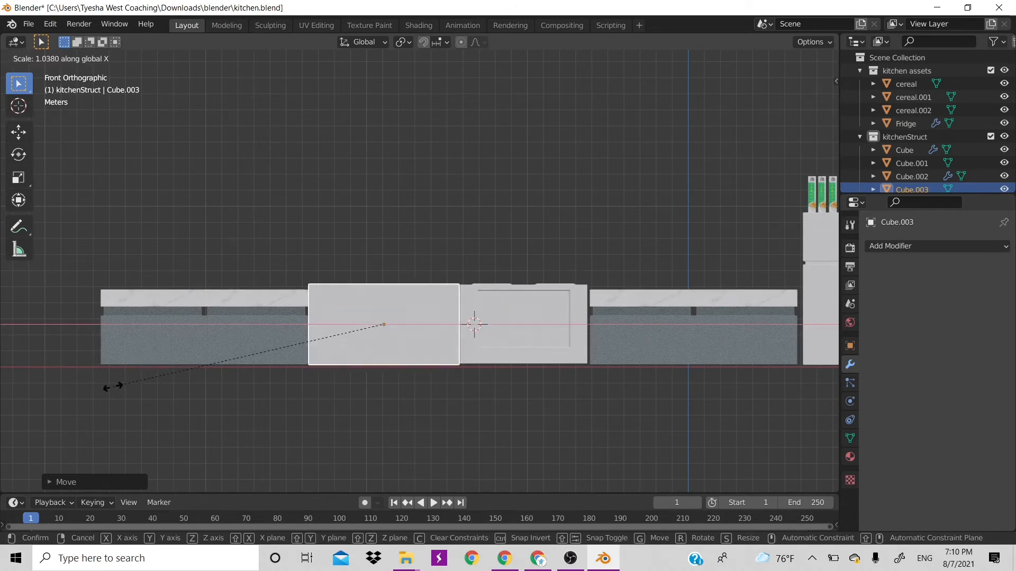
pyautogui.click(114, 386)
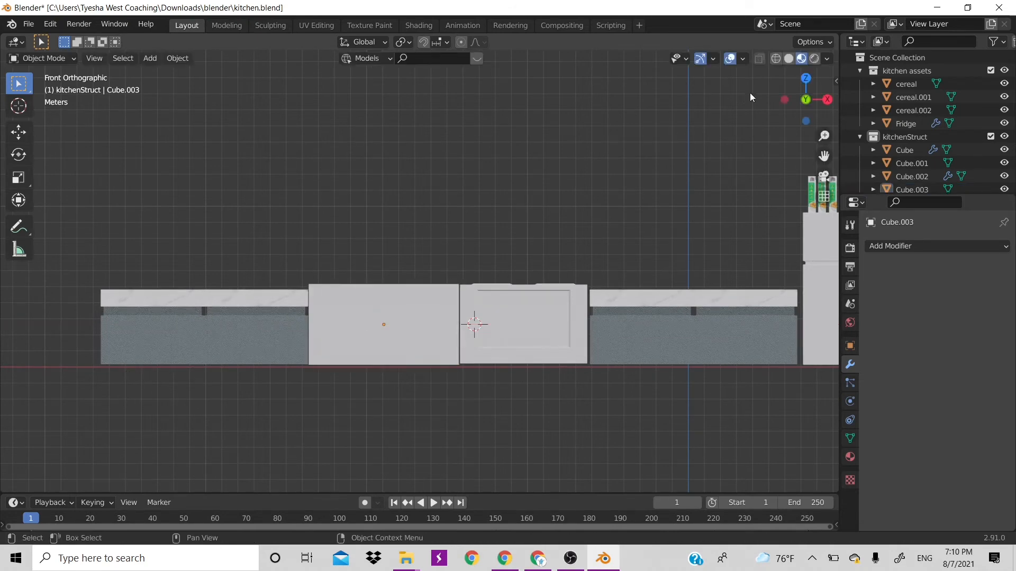
# - In Edit Mode, subdivide all faces of the new box once
pyautogui.moveTo(806, 99); pyautogui.dragTo(815, 138)
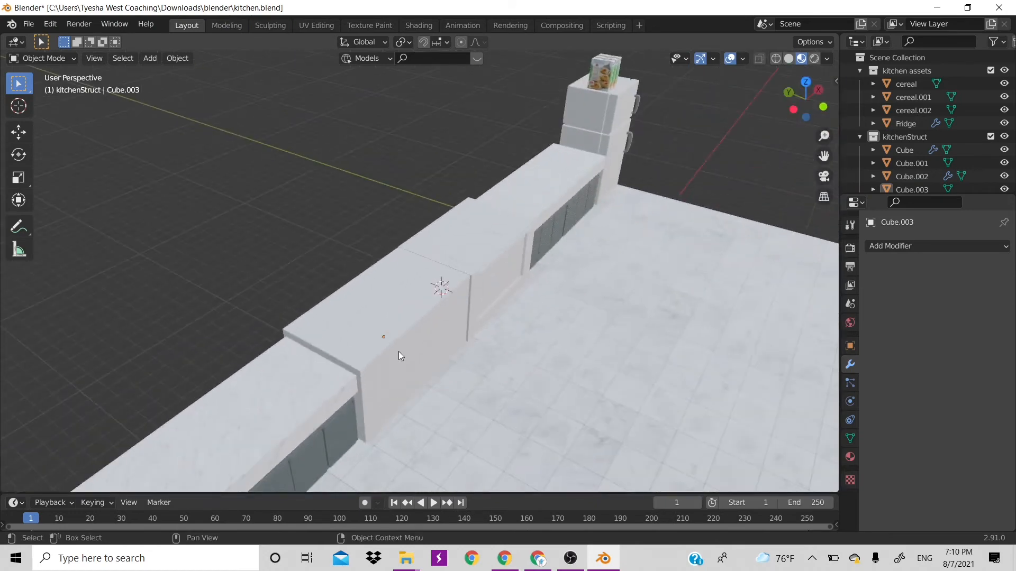
pyautogui.click(418, 275)
pyautogui.scroll(1, 418, 275)
pyautogui.press('Tab')
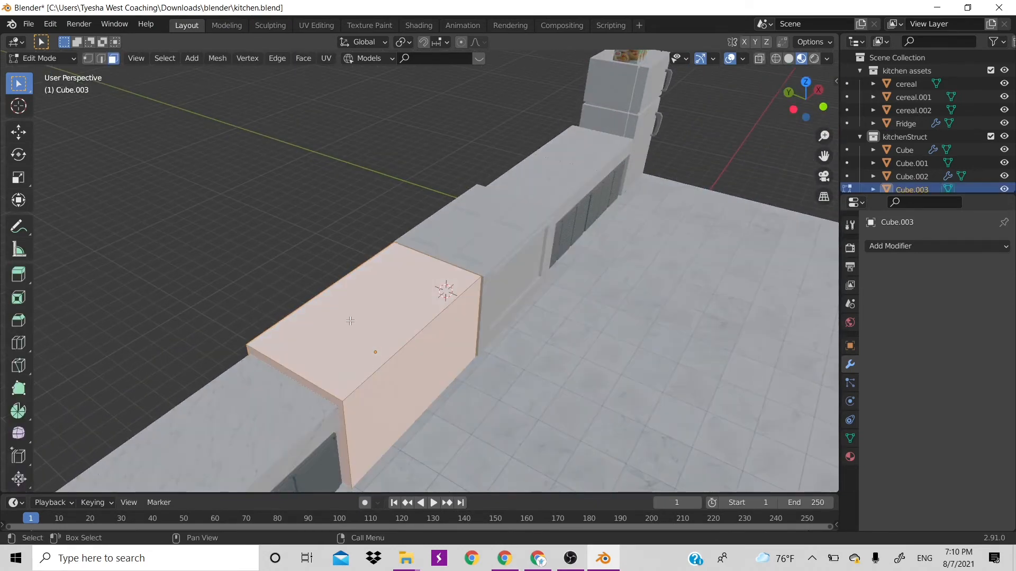
pyautogui.hotkey('alt', 'a')
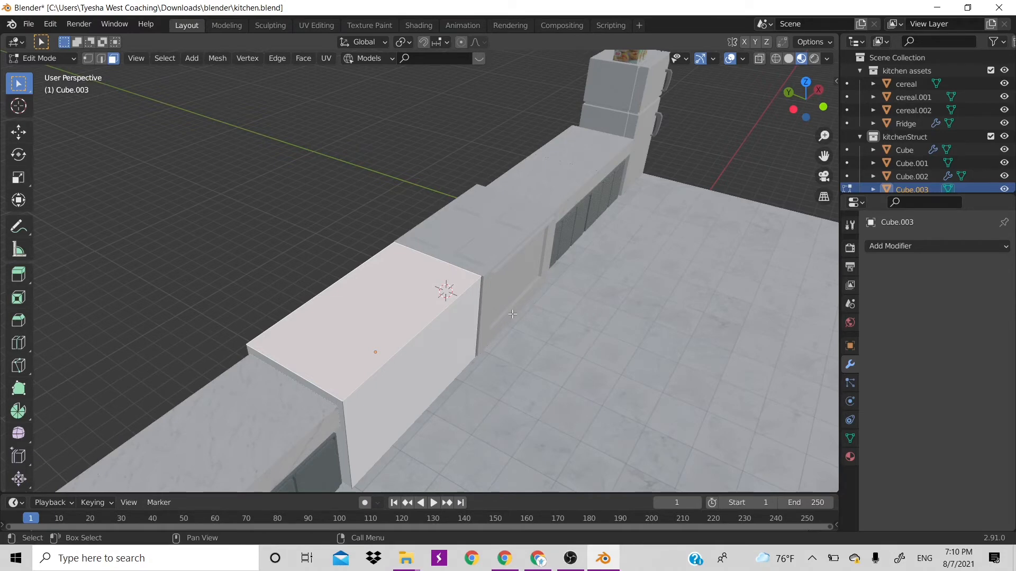
pyautogui.rightClick(402, 328)
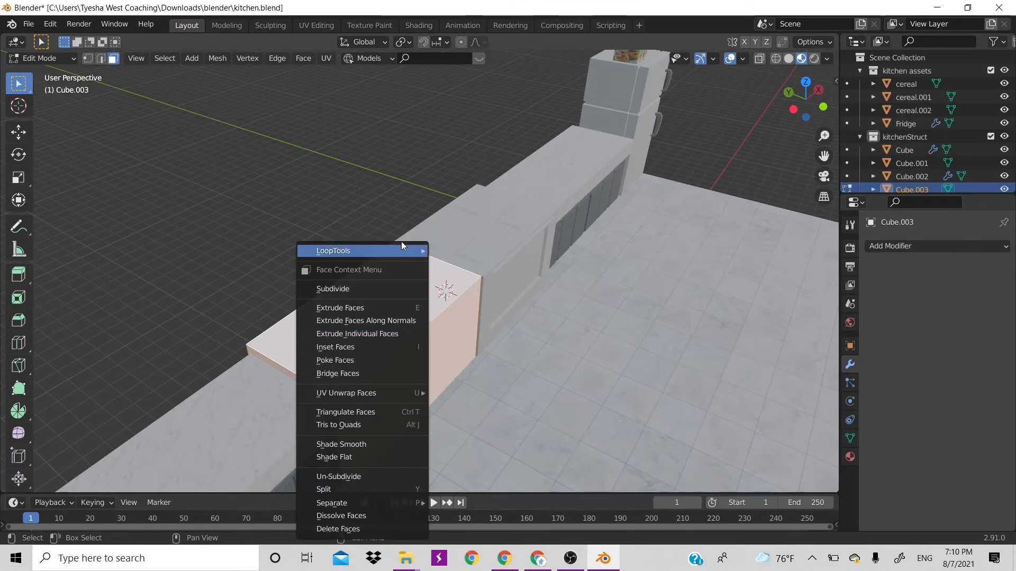
pyautogui.click(389, 290)
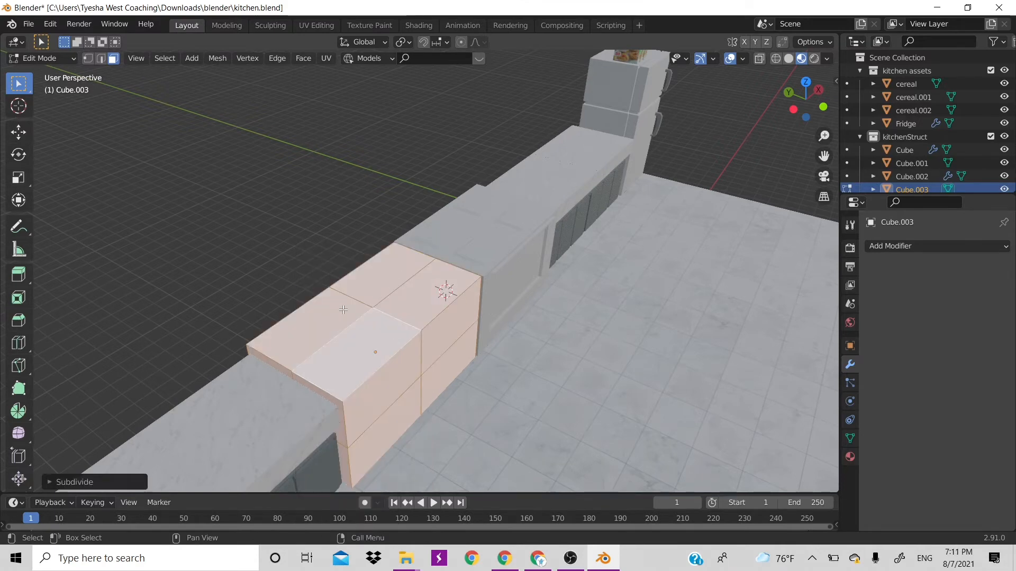
# - Inset the box's four top faces together by about 0.29 and stretch the inset area slightly along Y
pyautogui.click(403, 317)
pyautogui.keyDown('shift'); pyautogui.click(372, 308); pyautogui.keyUp('shift')
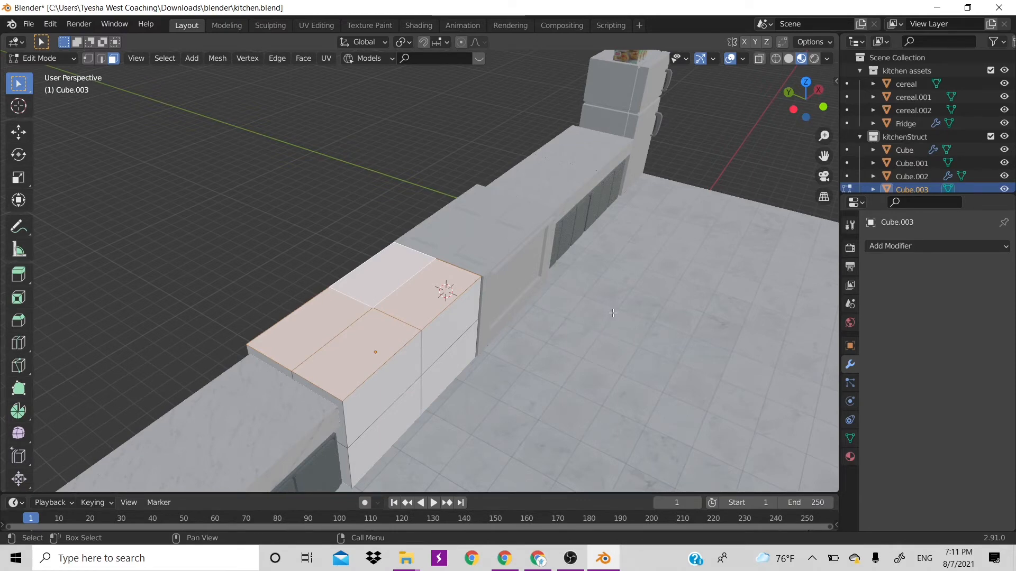
pyautogui.press('i')
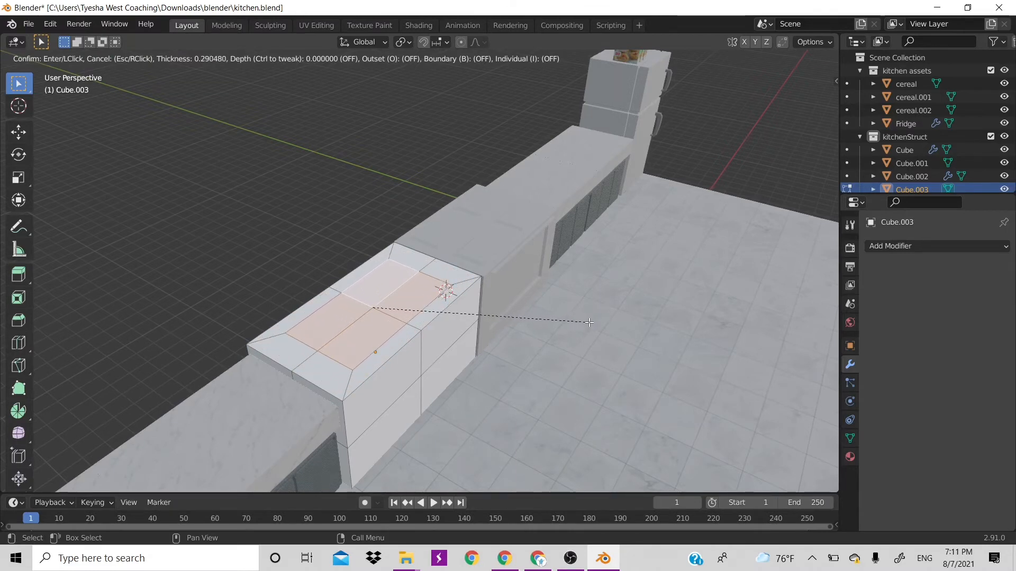
pyautogui.click(589, 322)
pyautogui.press('s')
pyautogui.press('y')
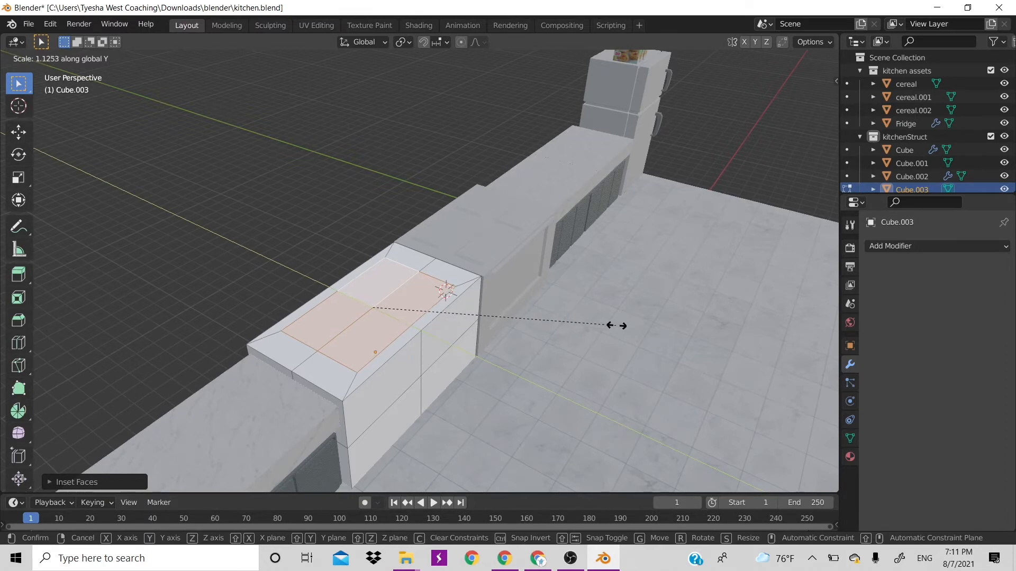
pyautogui.click(635, 335)
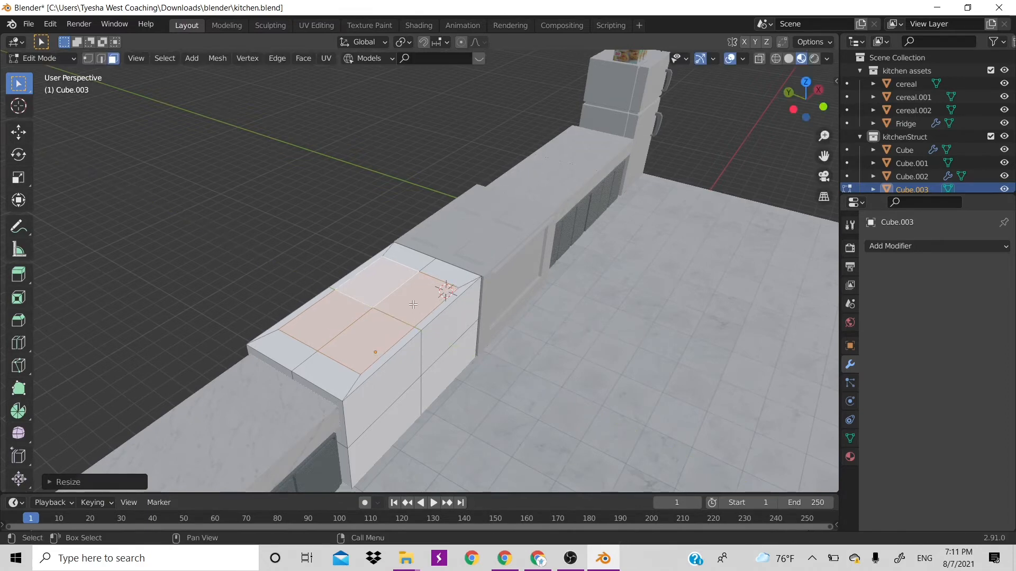
# - Extrude the inset top faces about 1.25 m downward to form a sink basin and scale the basin floor to about 0.82
pyautogui.press('e')
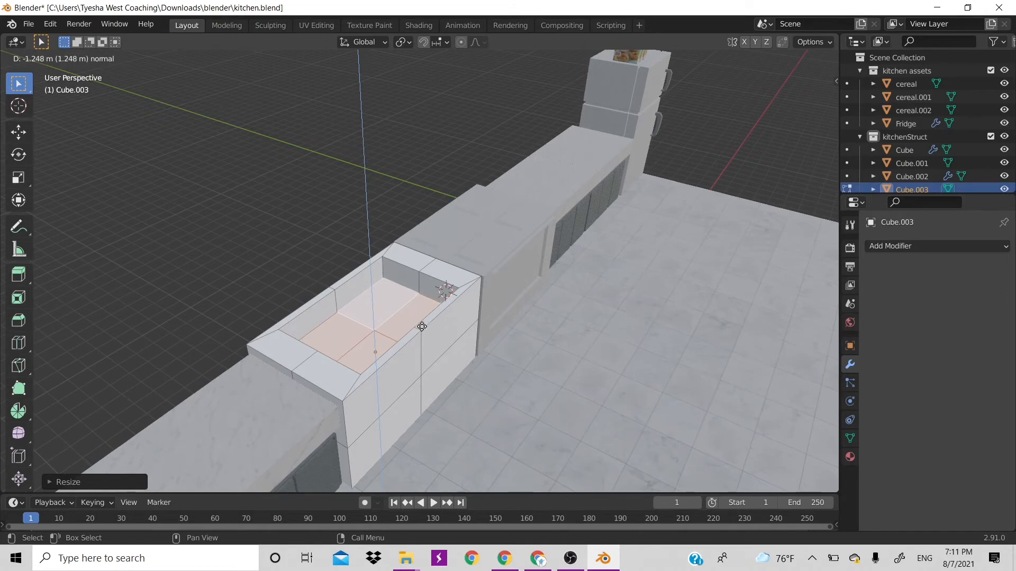
pyautogui.click(422, 327)
pyautogui.press('s')
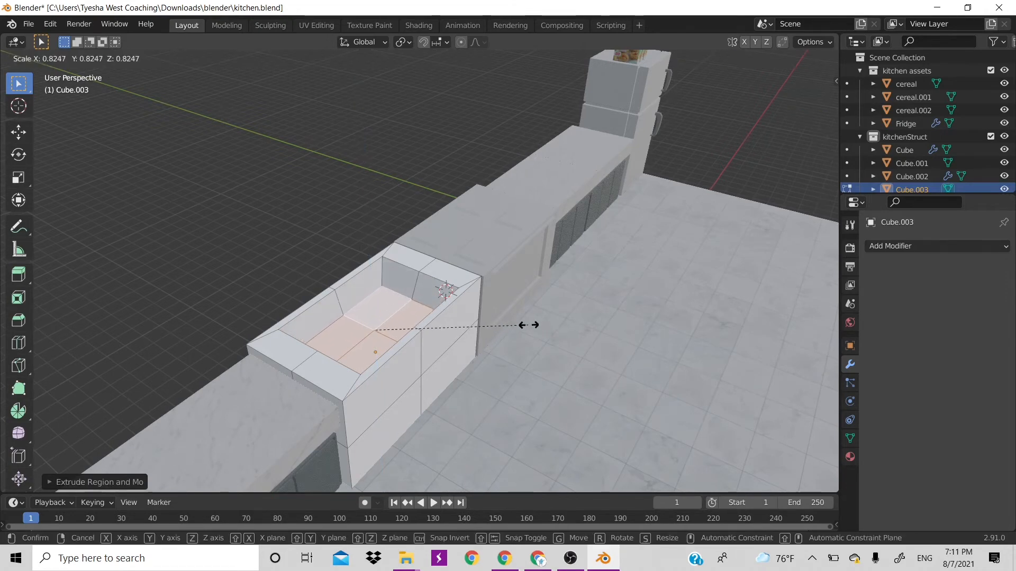
pyautogui.click(527, 325)
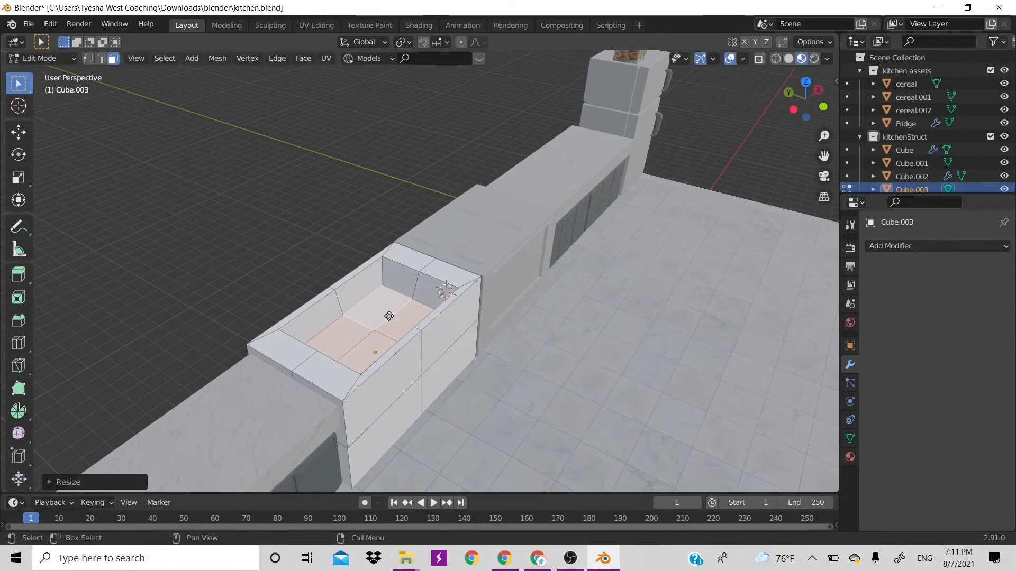
# - Extrude the basin floor slightly further down and scale the new floor faces to about 0.82
pyautogui.press('e')
pyautogui.click(508, 321)
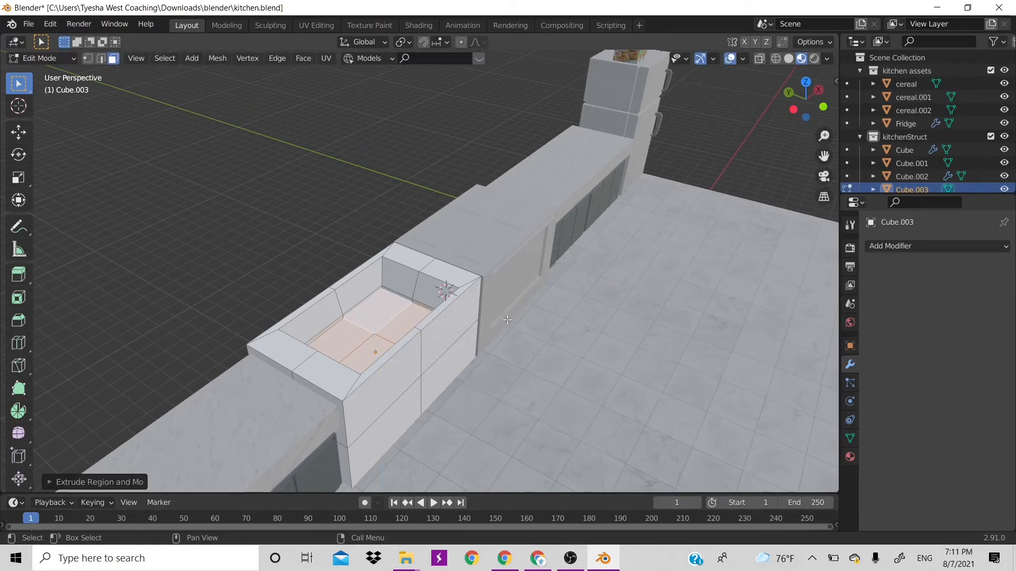
pyautogui.press('s')
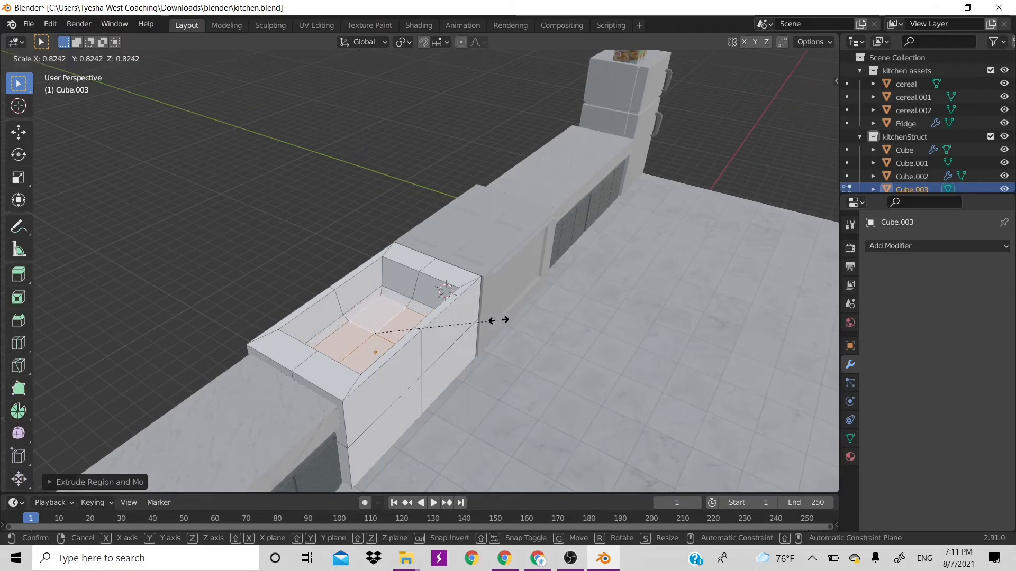
pyautogui.click(502, 319)
# - Inset the basin floor to a small central square, extrude it down into a tapered drain recess, and return to Object Mode
pyautogui.scroll(3, 541, 359)
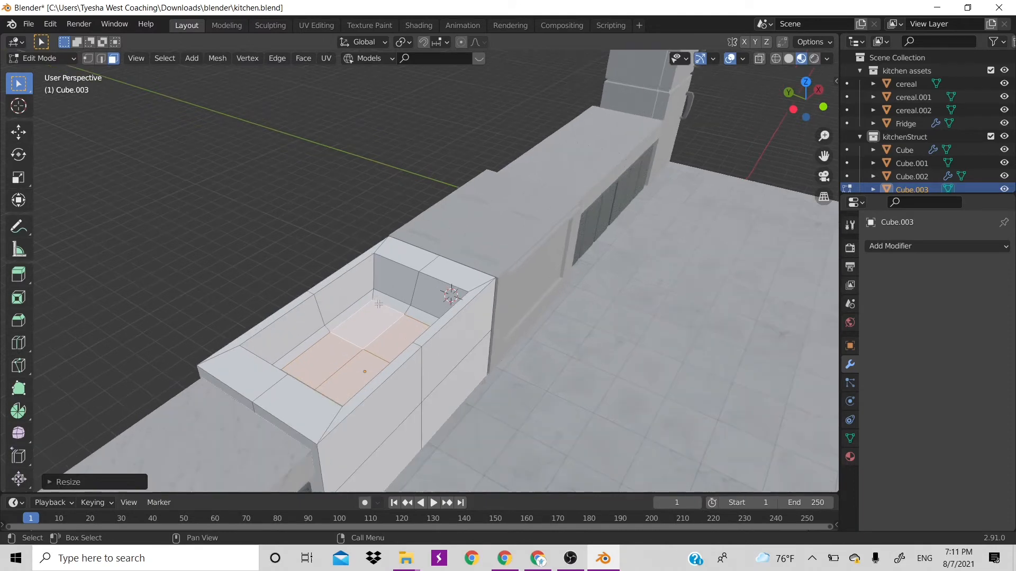
pyautogui.press('i')
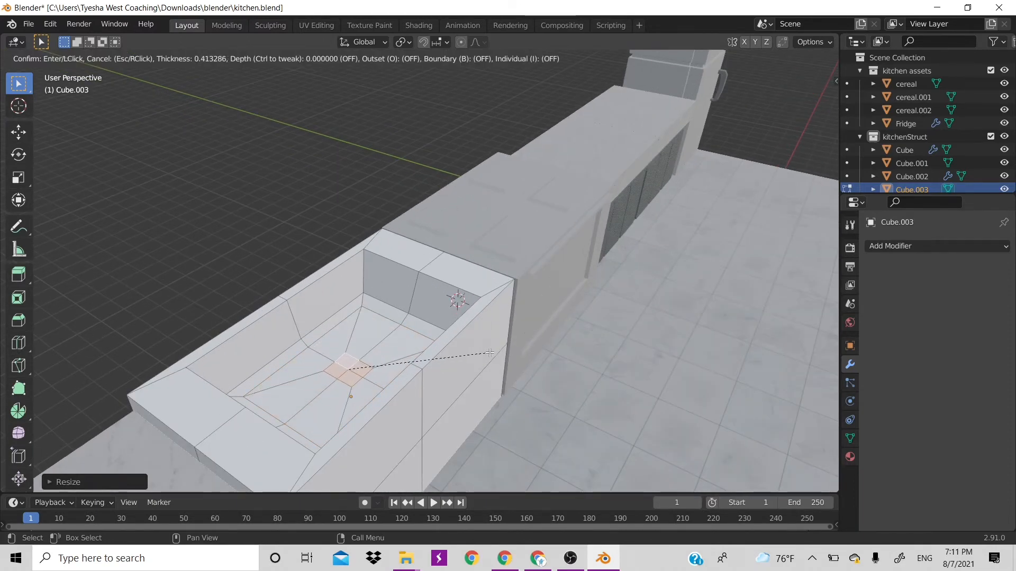
pyautogui.click(509, 368)
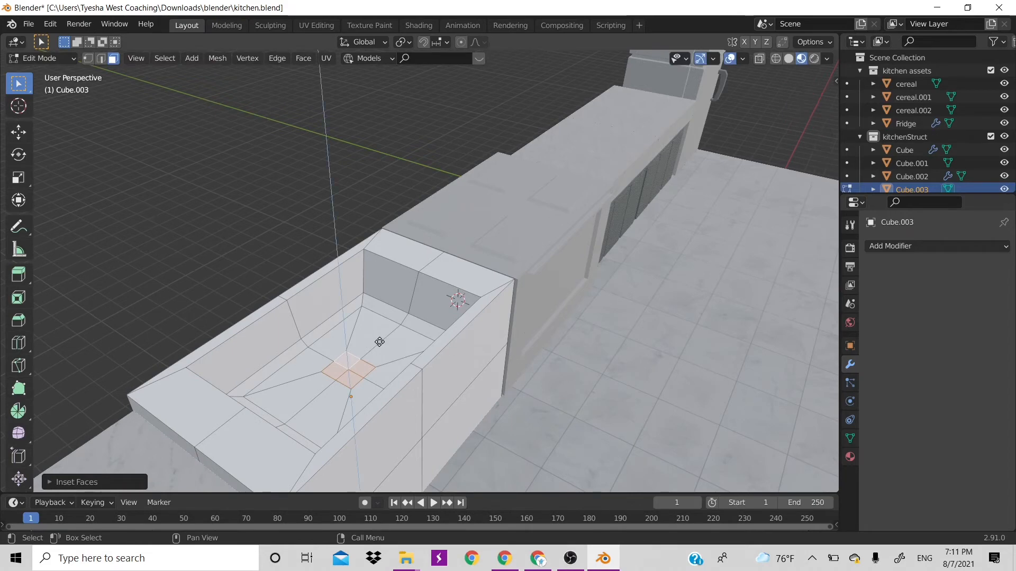
pyautogui.press('e')
pyautogui.click(382, 351)
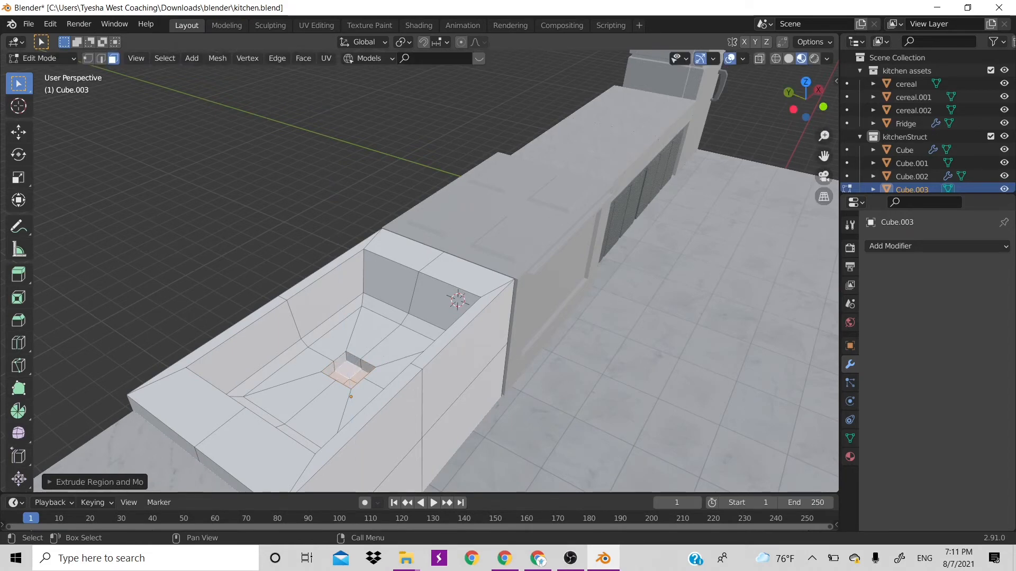
pyautogui.press('s')
pyautogui.click(411, 378)
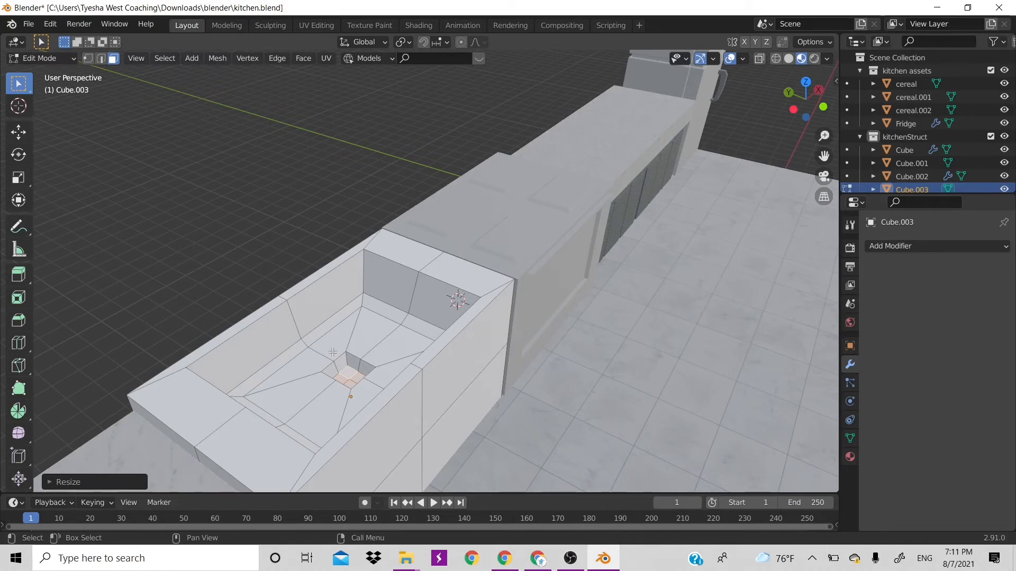
pyautogui.scroll(-1, 395, 304)
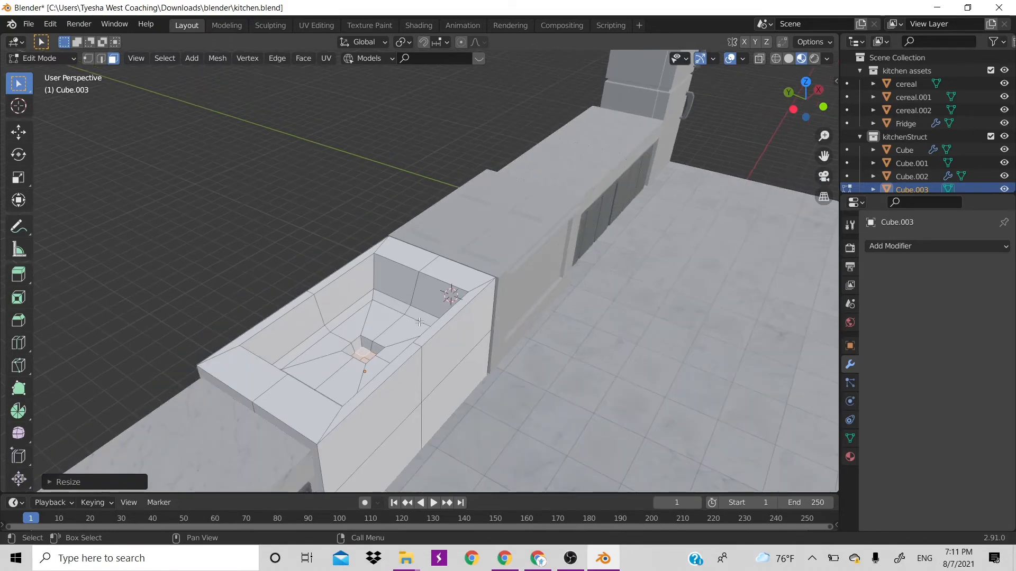
pyautogui.press('Tab')
pyautogui.scroll(-2, 417, 255)
pyautogui.scroll(2, 417, 255)
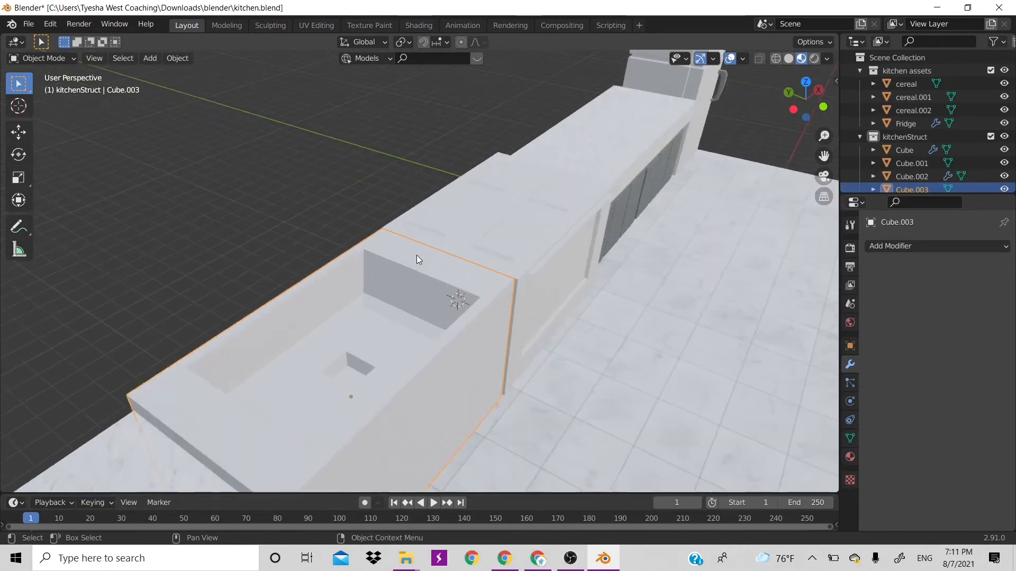
pyautogui.press('Tab')
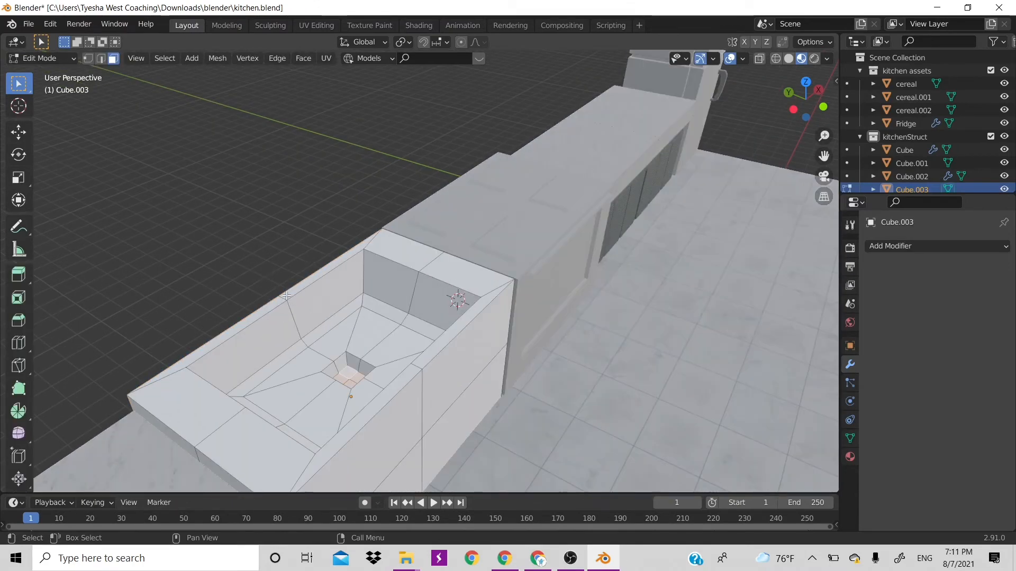
pyautogui.press('Tab')
pyautogui.press('Tab')
pyautogui.press('Tab')
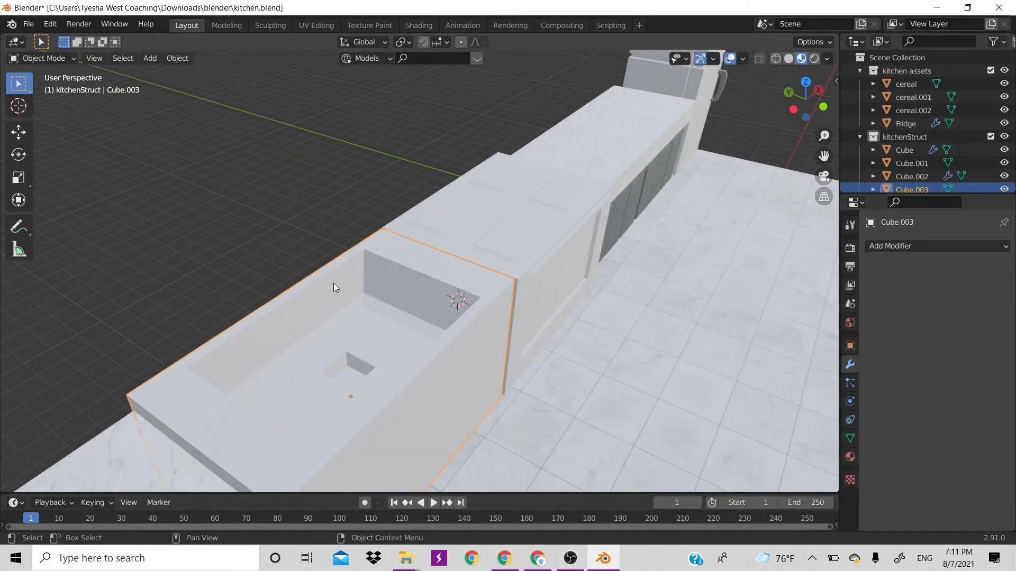
# - Add a cylinder mesh, move it about 5.57 m along negative X to the sink's centre, and raise it along Z above the drain
pyautogui.hotkey('shift', 'a')
pyautogui.moveTo(302, 276)
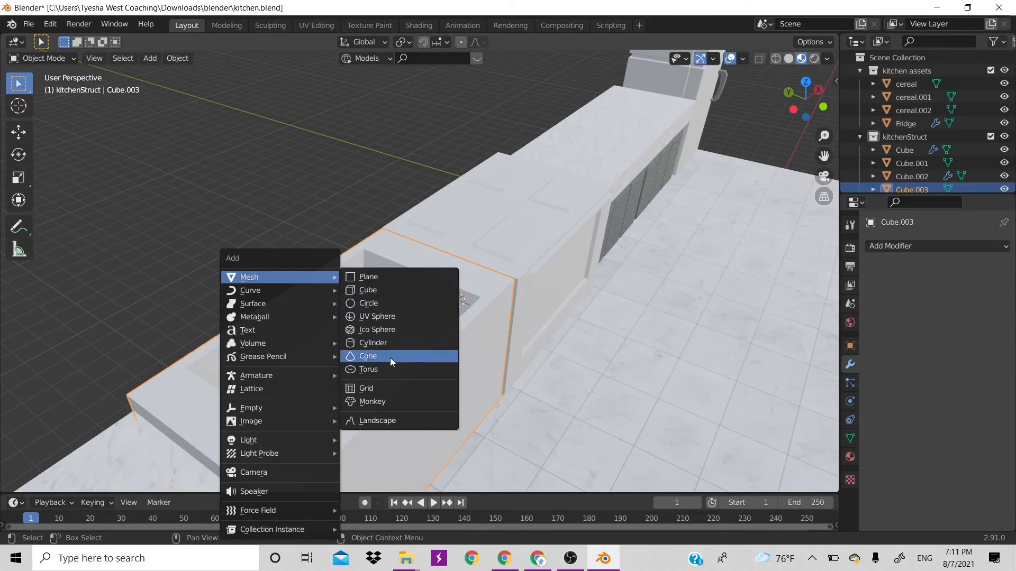
pyautogui.click(377, 342)
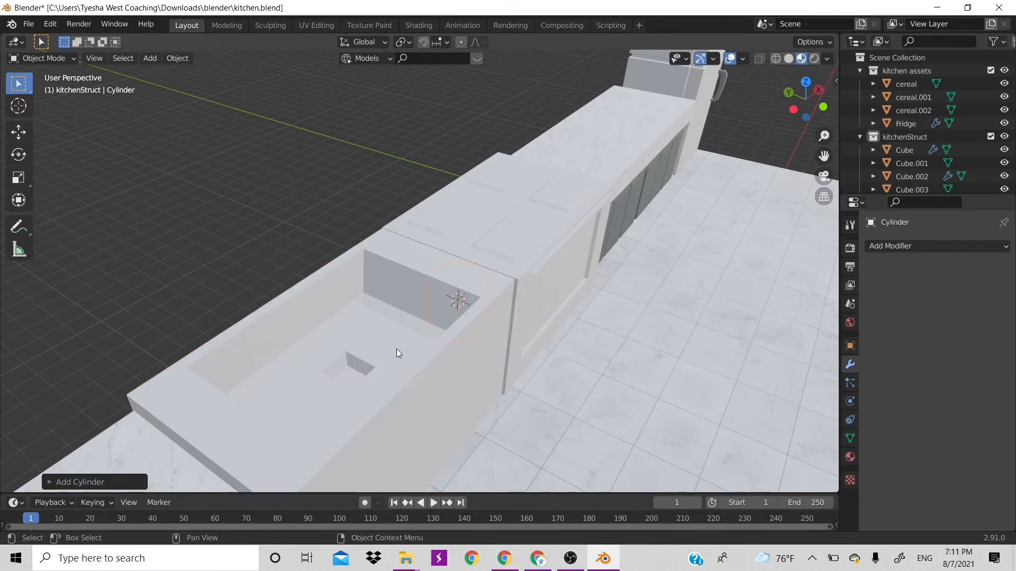
pyautogui.press('g')
pyautogui.press('x')
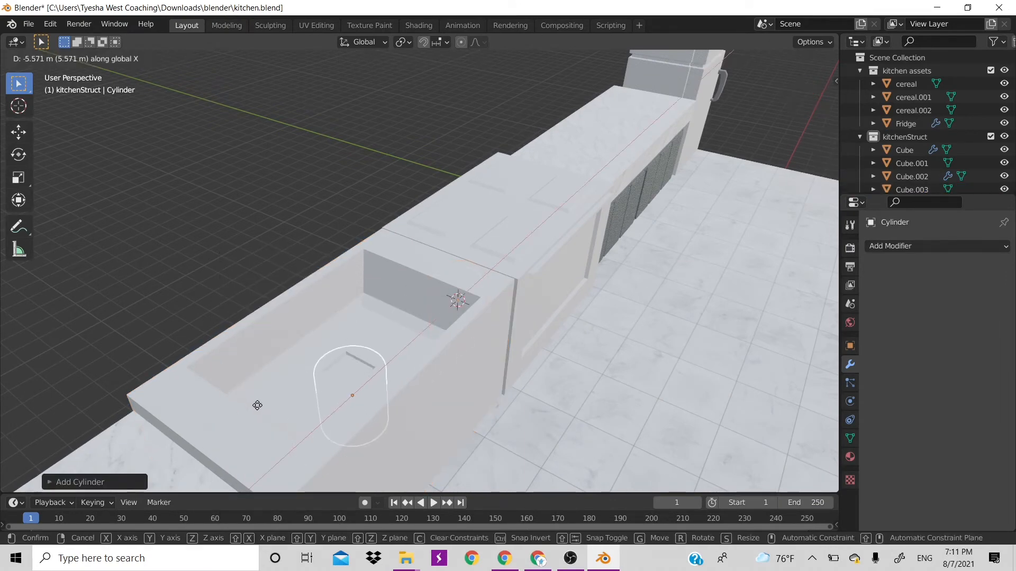
pyautogui.click(257, 405)
pyautogui.press('g')
pyautogui.press('z')
pyautogui.click(268, 344)
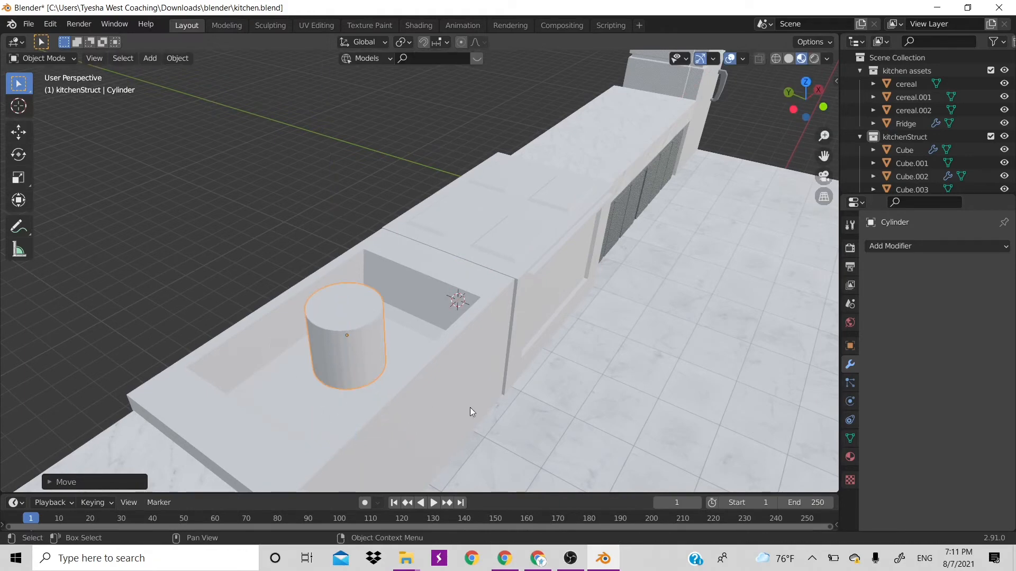
# - Shrink the cylinder to faucet-pipe thickness and move it along Y and up along Z onto the sink's rear rim
pyautogui.press('s')
pyautogui.click(342, 357)
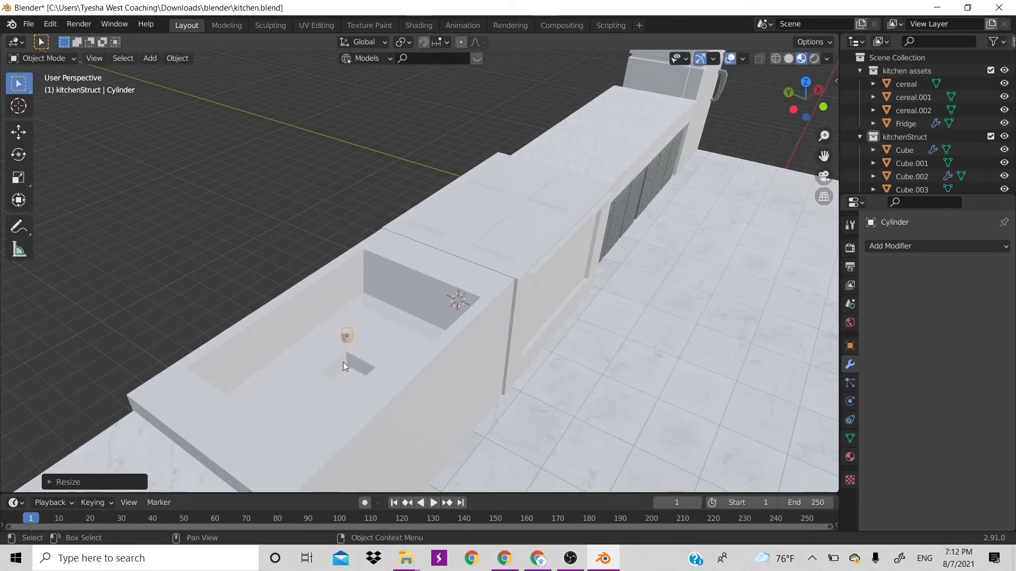
pyautogui.press('g')
pyautogui.press('y')
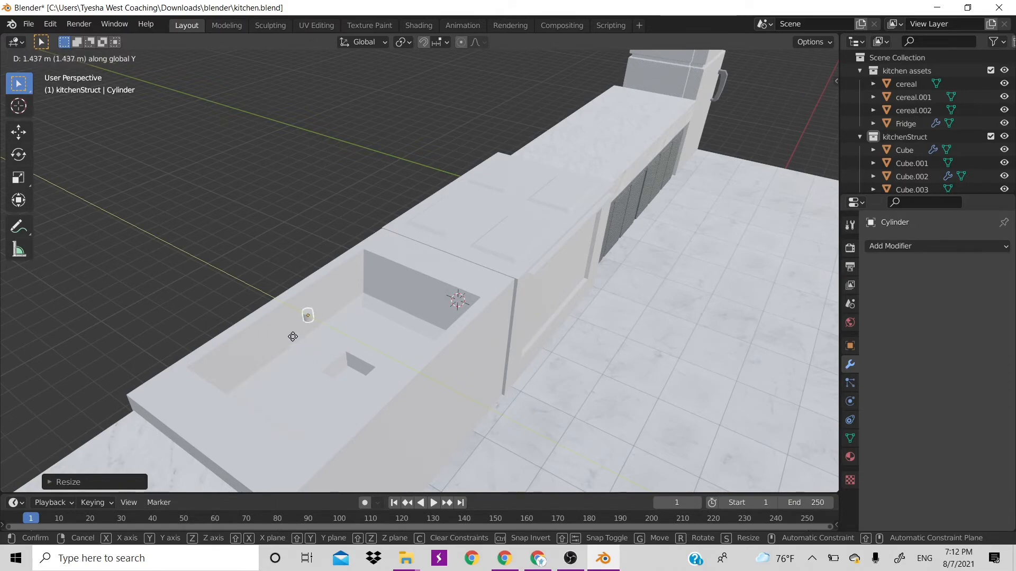
pyautogui.click(279, 334)
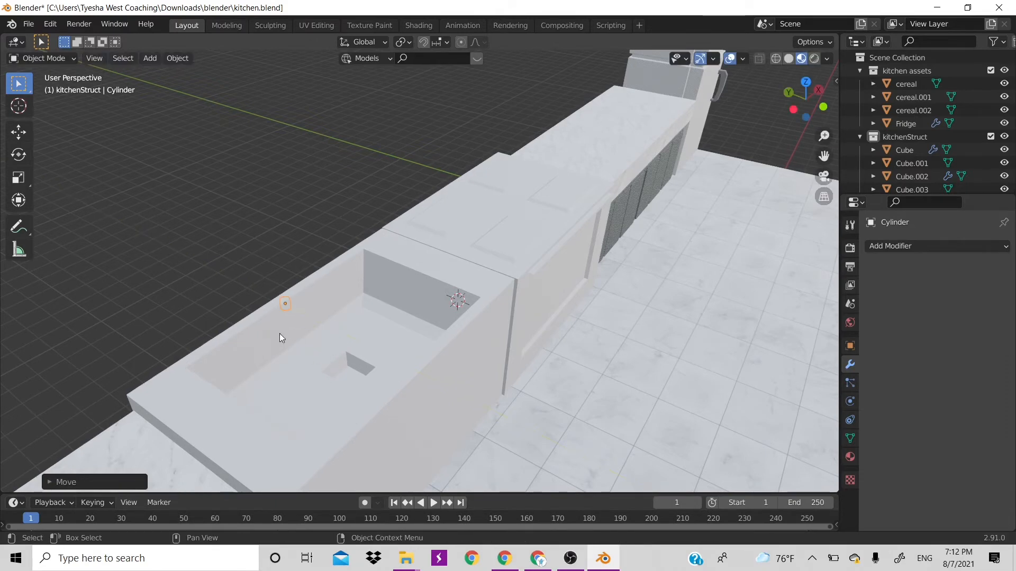
pyautogui.press('g')
pyautogui.press('z')
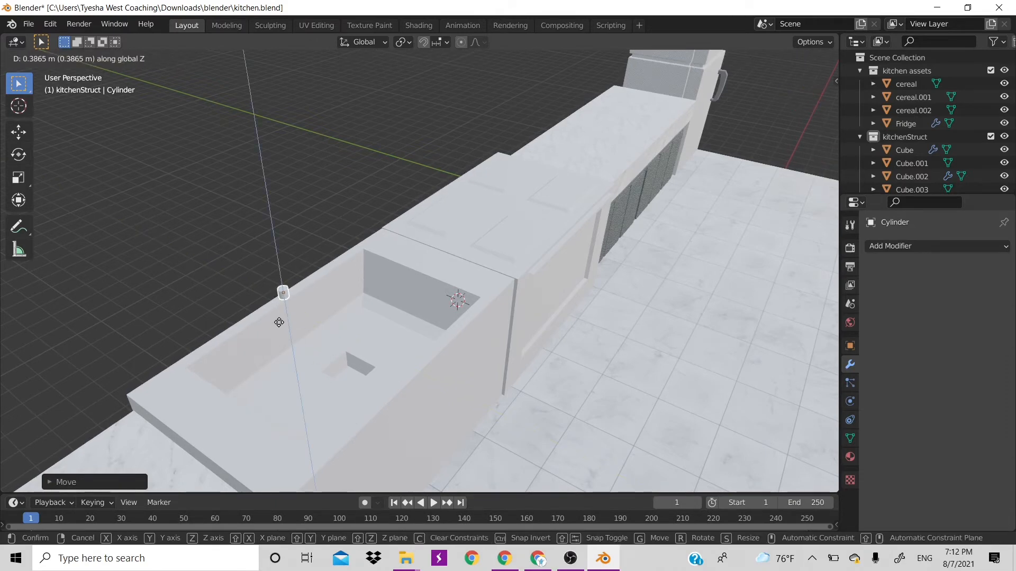
pyautogui.click(279, 324)
# - Stretch the cylinder along Z to over six times its height and raise it slightly to stand on the rim
pyautogui.press('s')
pyautogui.press('z')
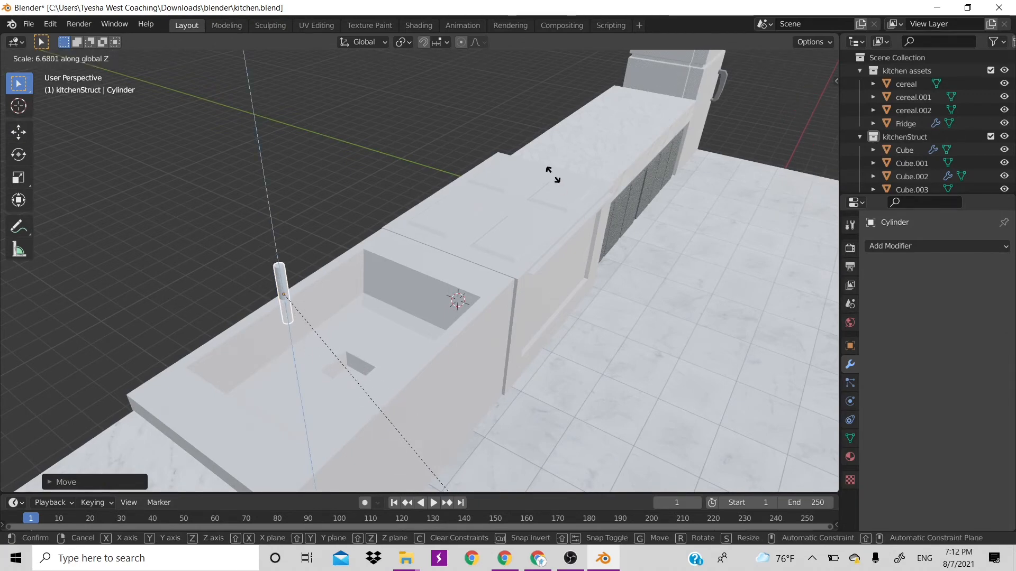
pyautogui.click(528, 180)
pyautogui.press('g')
pyautogui.press('z')
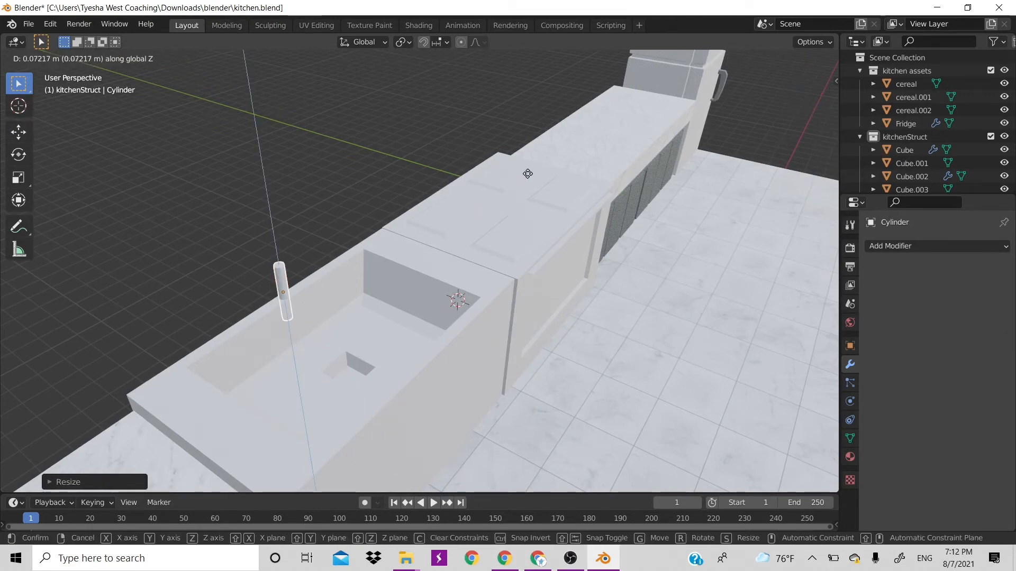
pyautogui.click(511, 179)
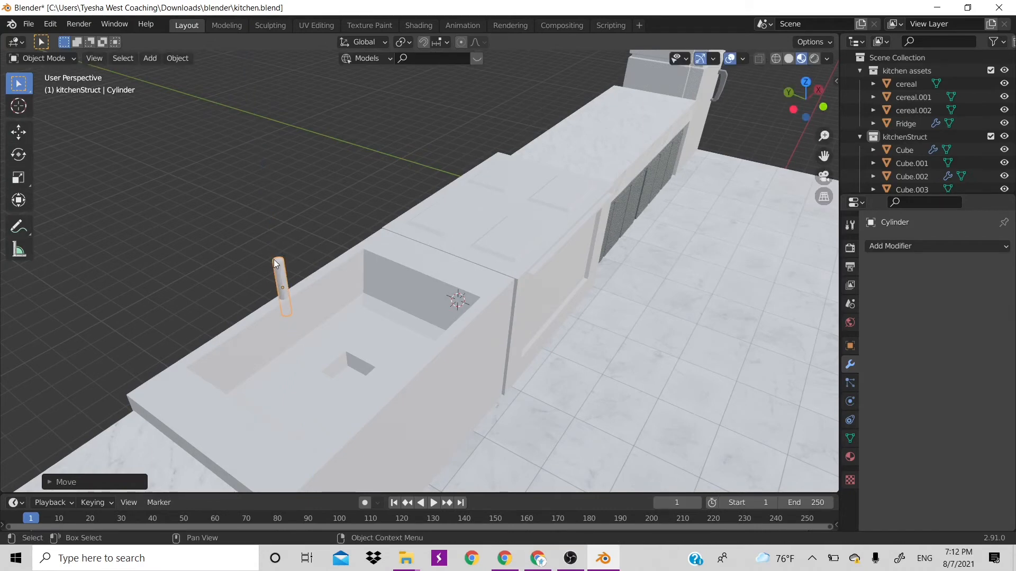
# - In Edit Mode, add three evenly spaced horizontal loop cuts around the faucet cylinder without sliding them
pyautogui.press('Tab')
pyautogui.hotkey('alt', 'a')
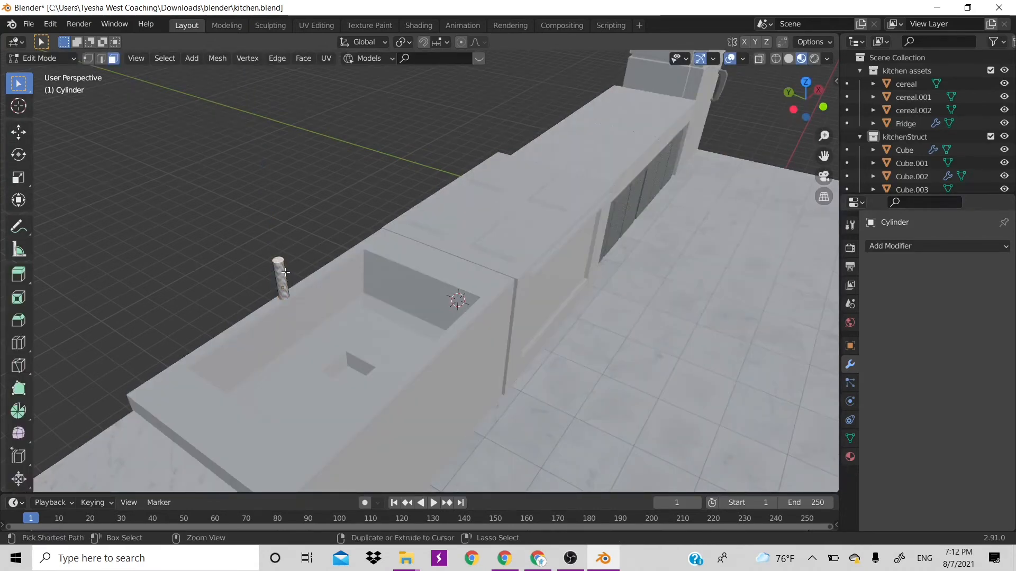
pyautogui.hotkey('ctrl', 'r')
pyautogui.press('3')
pyautogui.click(271, 283)
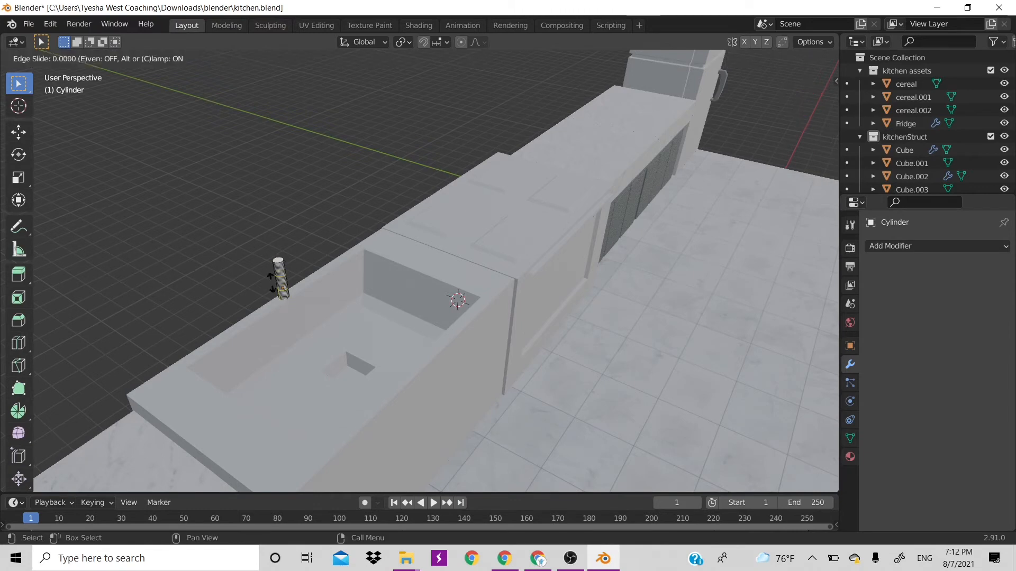
pyautogui.rightClick(271, 283)
# - Move the cylinder's top face slightly along negative Y toward the basin and rotate it about 45° around X
pyautogui.click(278, 261)
pyautogui.press('3')
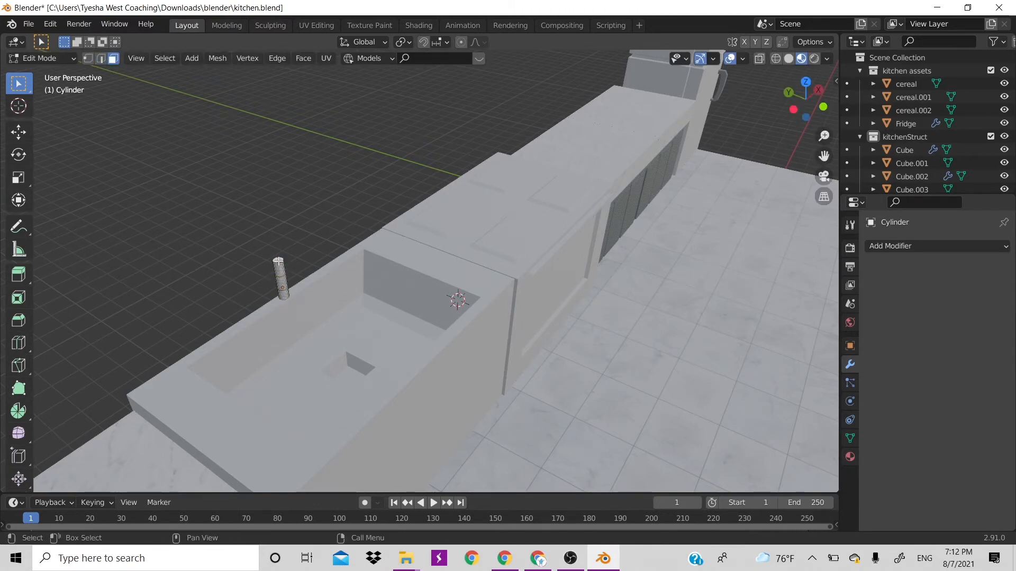
pyautogui.press('g')
pyautogui.press('y')
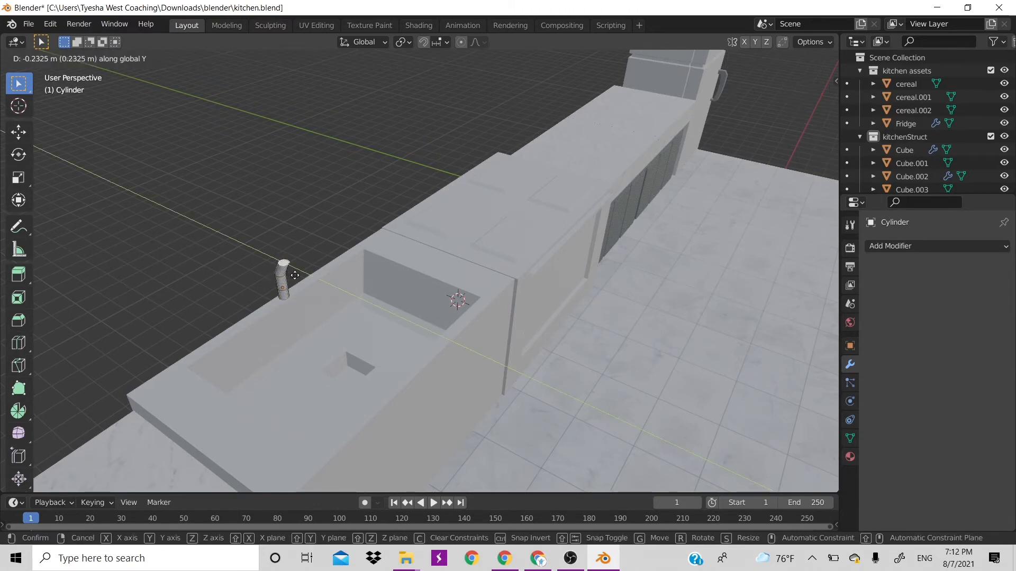
pyautogui.click(289, 271)
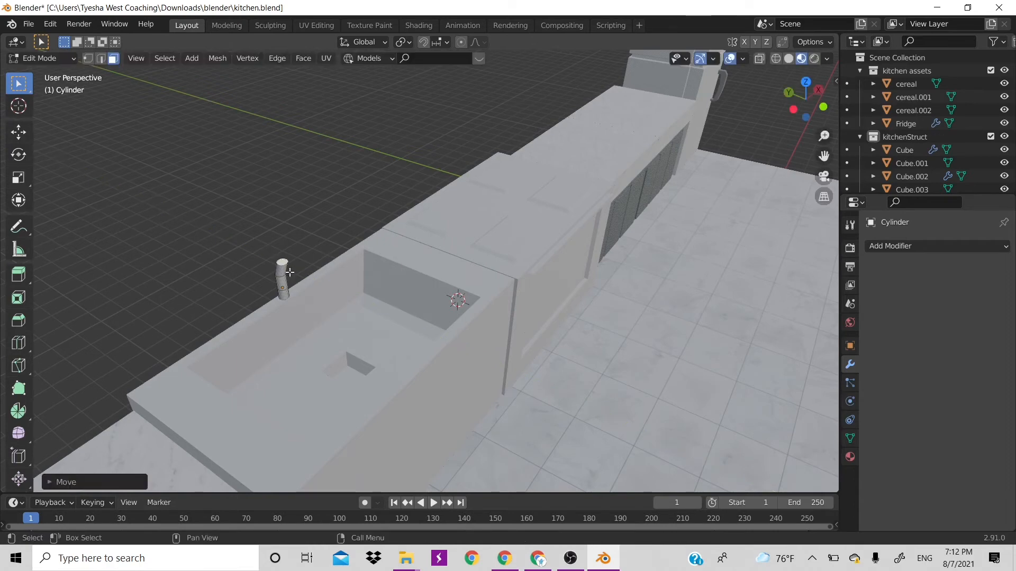
pyautogui.press('r')
pyautogui.press('x')
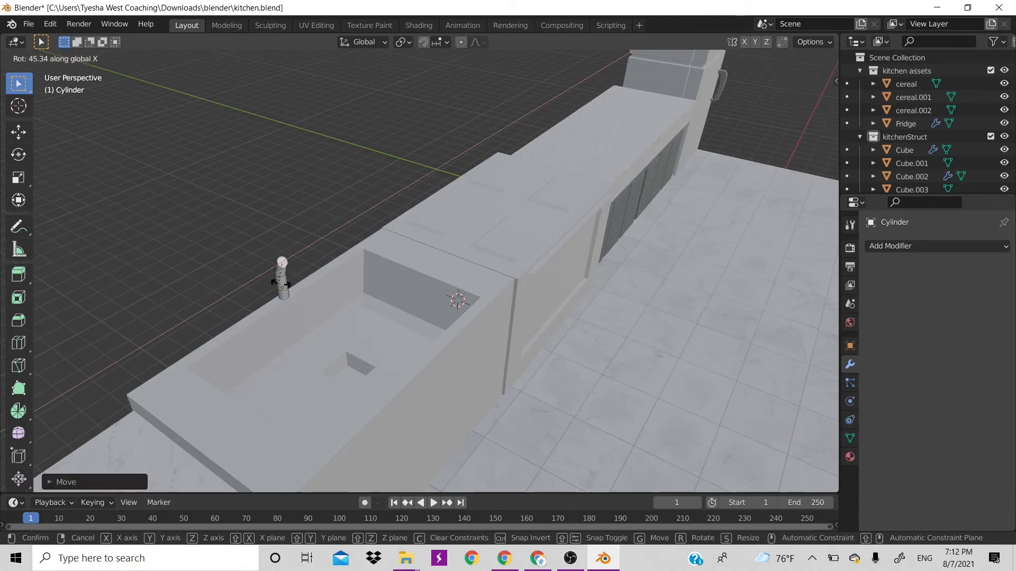
pyautogui.click(282, 286)
# - Extrude the tilted top face twice in short segments to continue the faucet's bend
pyautogui.press('e')
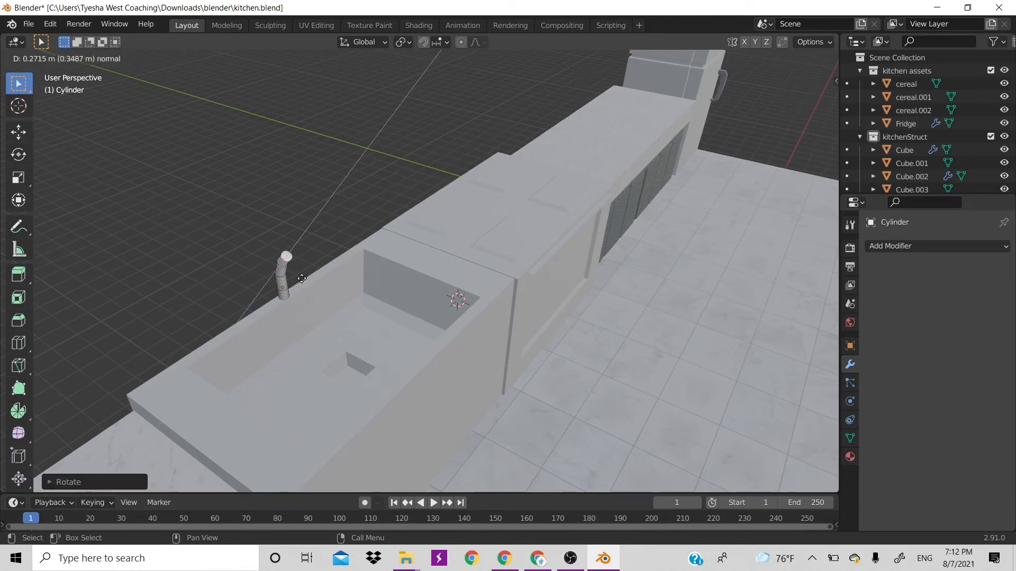
pyautogui.click(305, 282)
pyautogui.press('e')
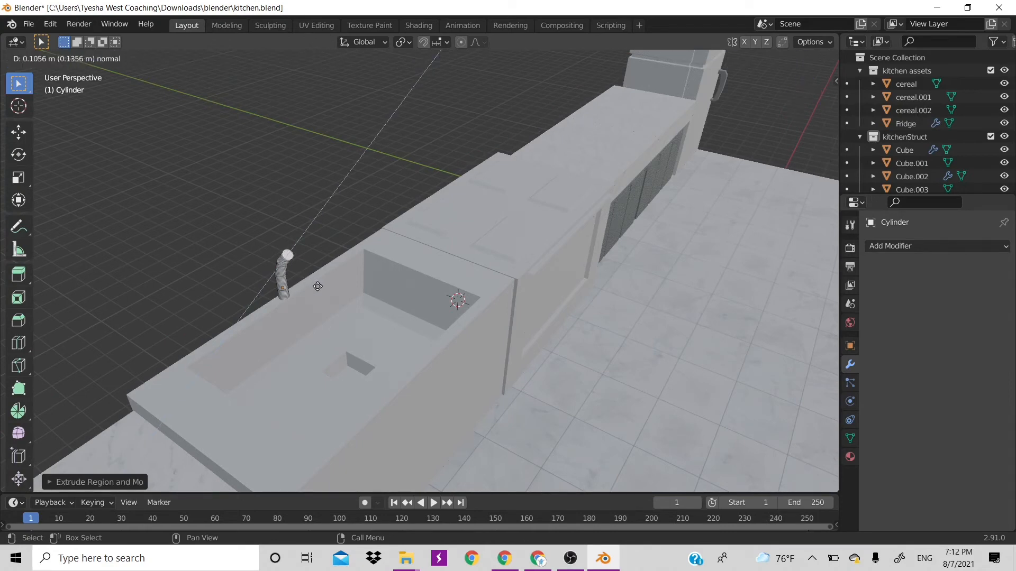
pyautogui.click(323, 289)
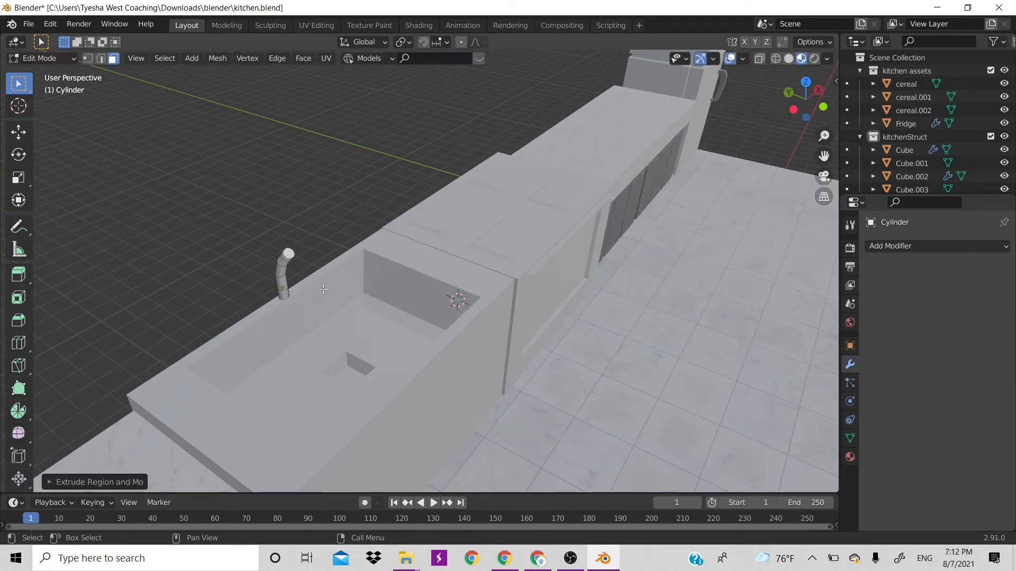
# - Rotate the faucet's end face around X, extrude it about 0.88 m over the basin, and lower the end slightly along Z
pyautogui.press('r')
pyautogui.press('x')
pyautogui.click(300, 293)
pyautogui.press('e')
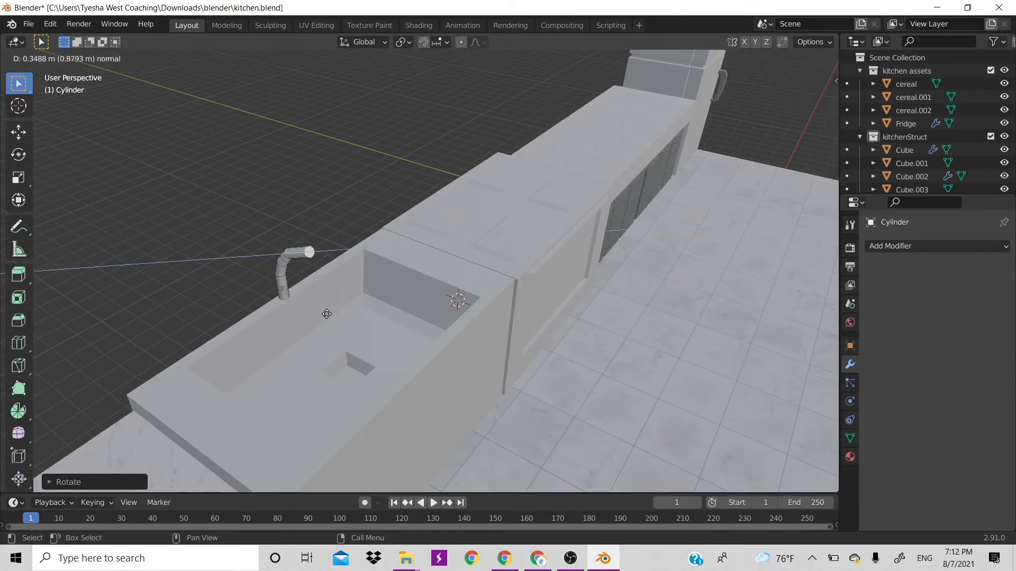
pyautogui.click(326, 313)
pyautogui.press('g')
pyautogui.press('z')
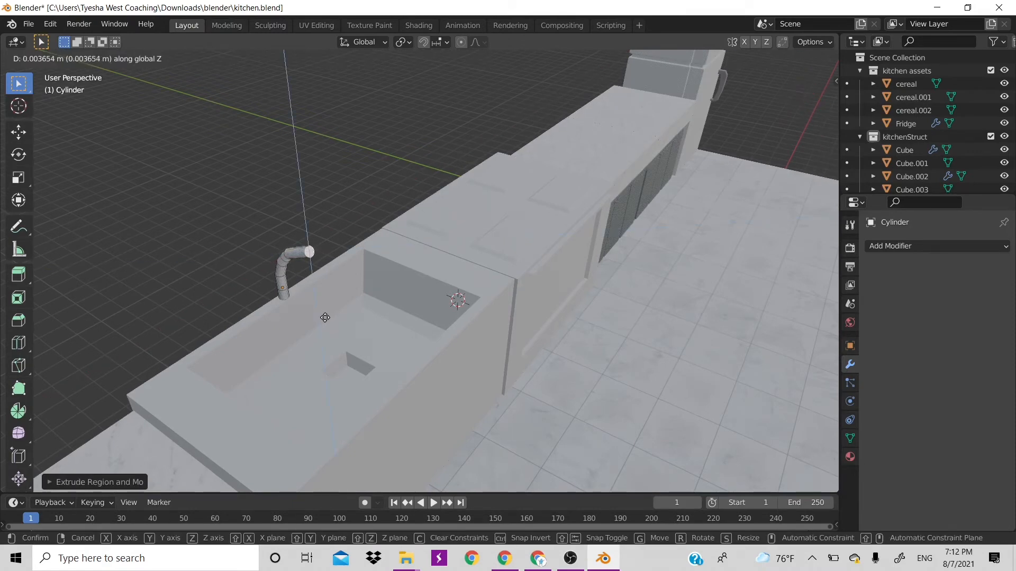
pyautogui.click(327, 321)
# - Tilt the spout's end face around X, extrude it about 0.23 m as a short tip, and rotate the new face farther downward
pyautogui.press('r')
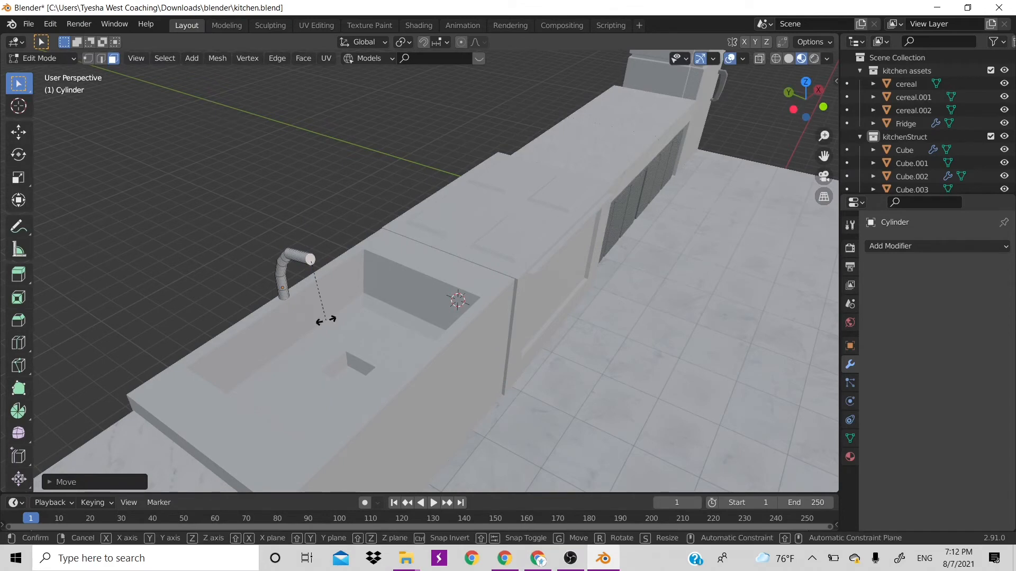
pyautogui.press('x')
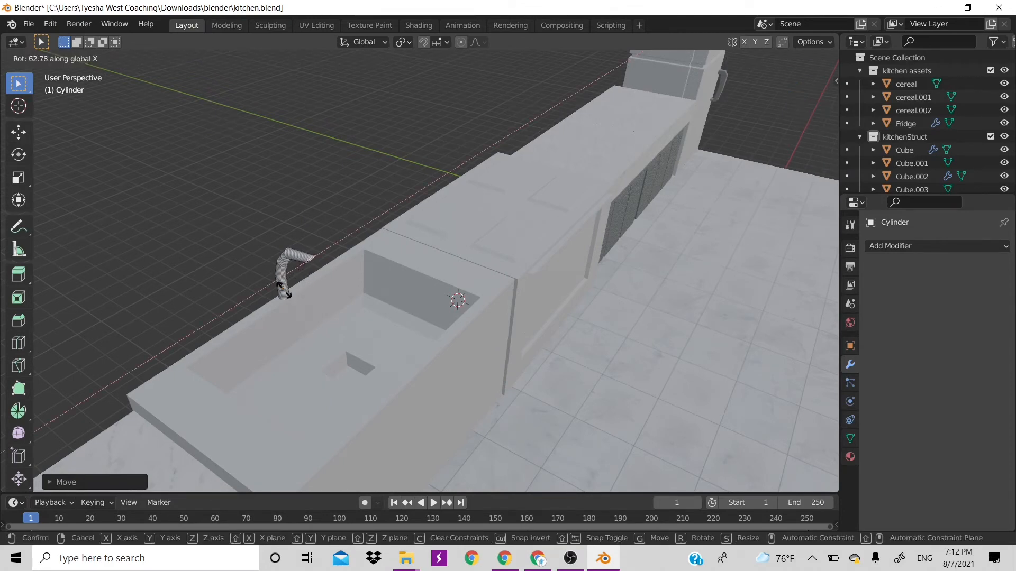
pyautogui.click(292, 308)
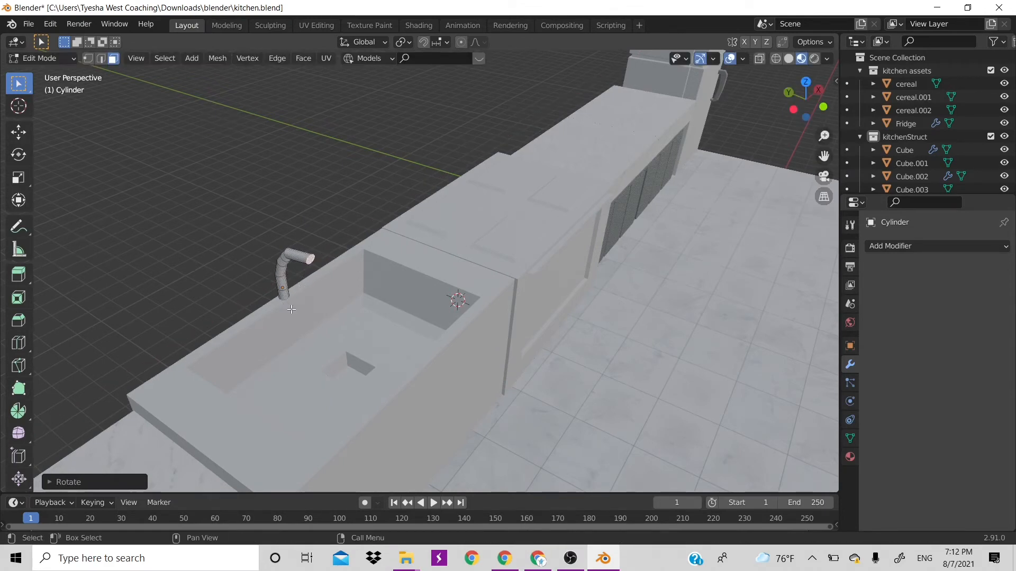
pyautogui.press('e')
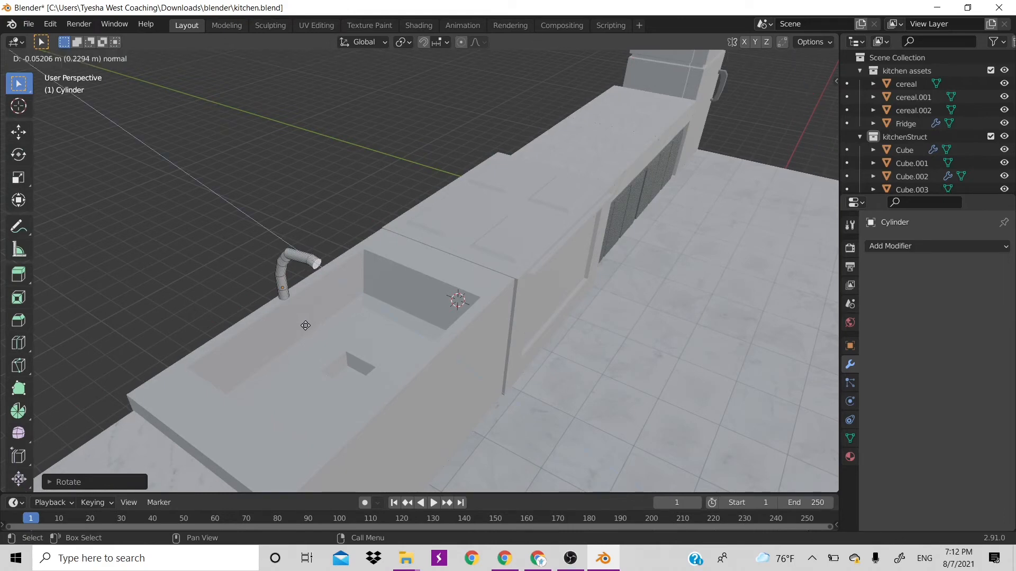
pyautogui.click(305, 325)
pyautogui.press('r')
pyautogui.press('x')
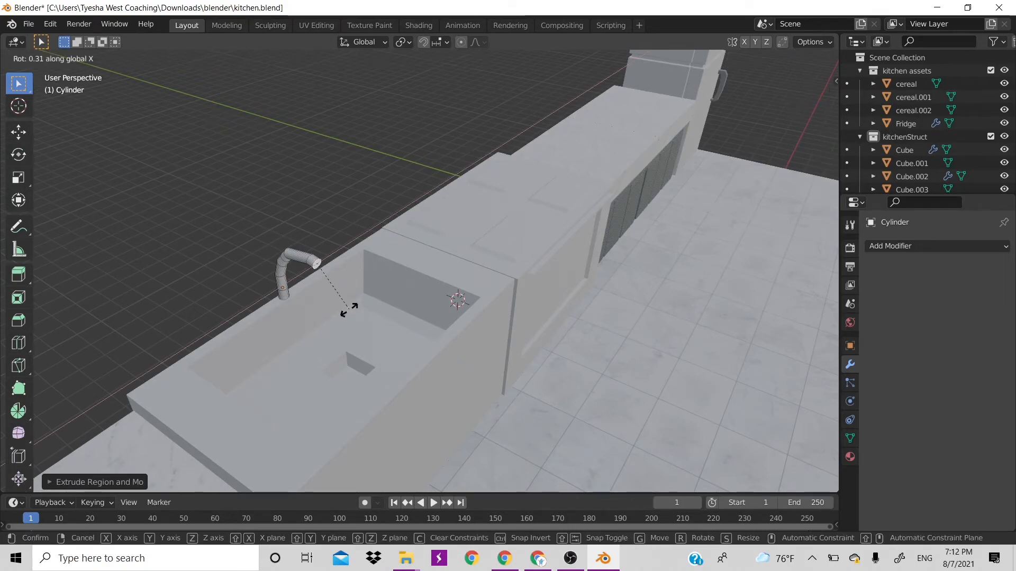
pyautogui.click(324, 325)
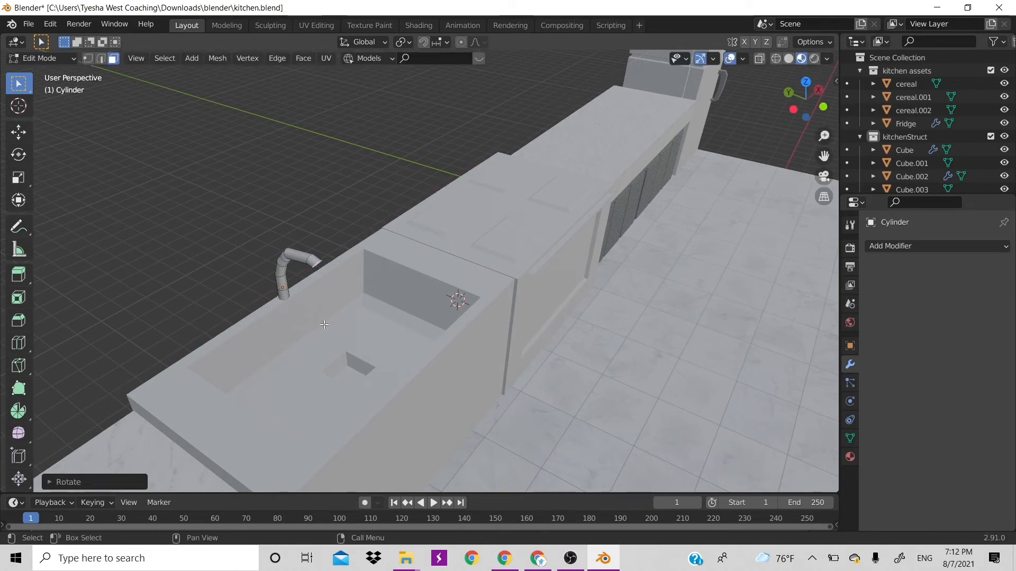
# - Inset the spout's end face to a thin rim, extrude it inward to hollow the opening, and return to Object Mode
pyautogui.scroll(5, 446, 298)
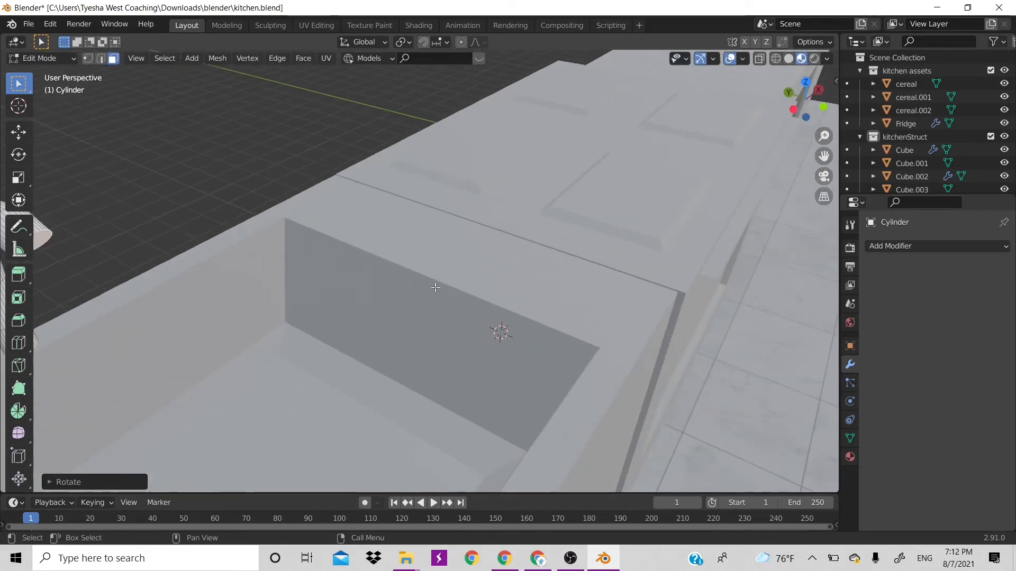
pyautogui.keyDown('shift'); pyautogui.moveTo(442, 263); pyautogui.dragTo(526, 259, button='middle'); pyautogui.keyUp('shift')
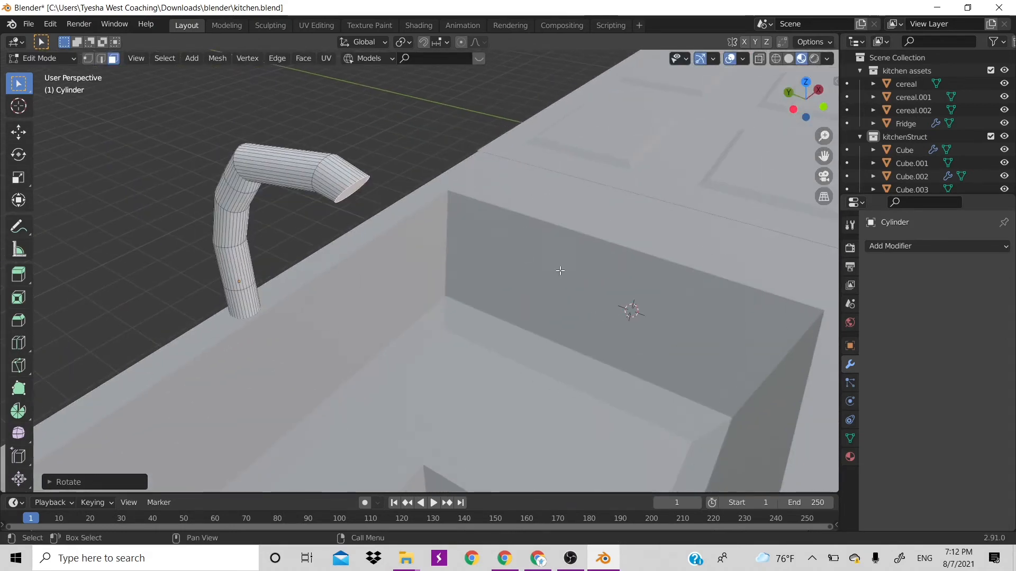
pyautogui.press('i')
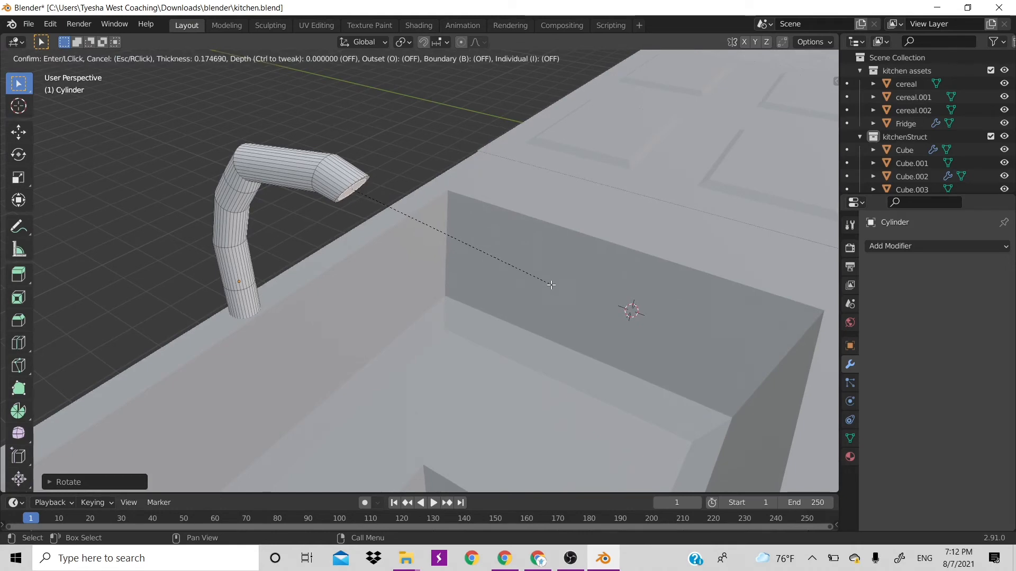
pyautogui.click(534, 286)
pyautogui.press('e')
pyautogui.click(526, 277)
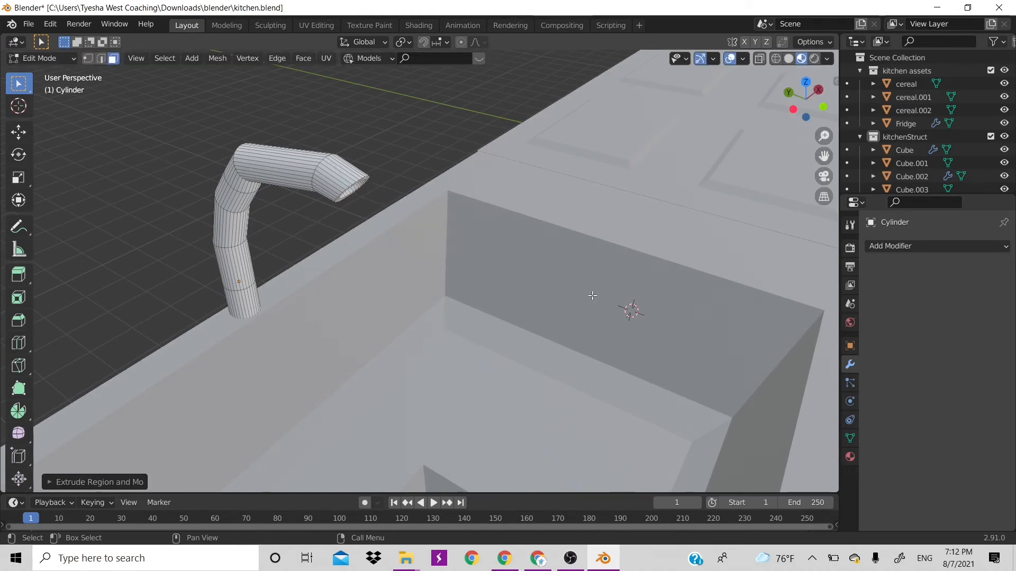
pyautogui.scroll(-2, 522, 269)
pyautogui.press('Tab')
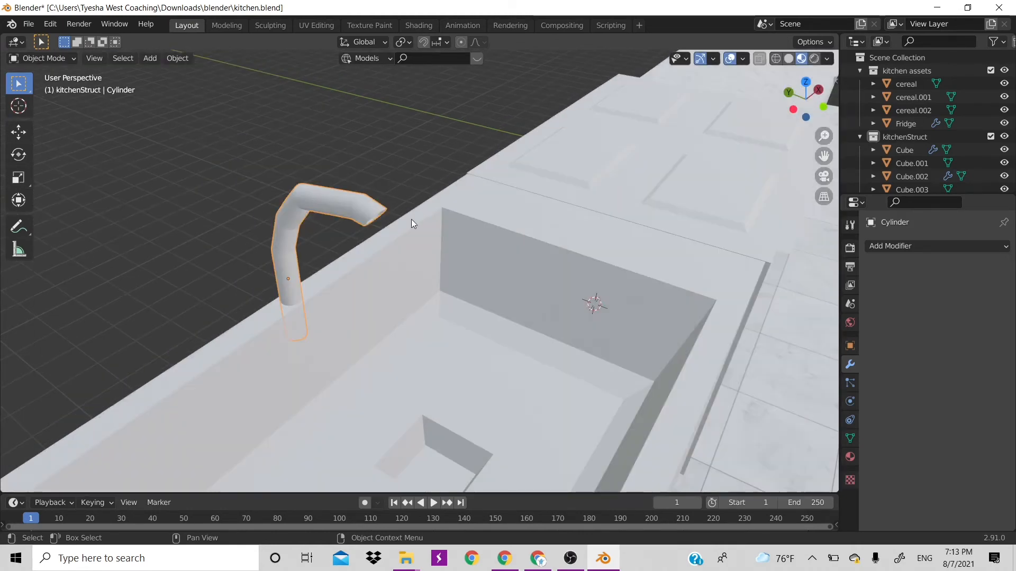
# - Add a Bevel modifier to the faucet with 5 segments and an amount of 0.21 m
pyautogui.click(896, 245)
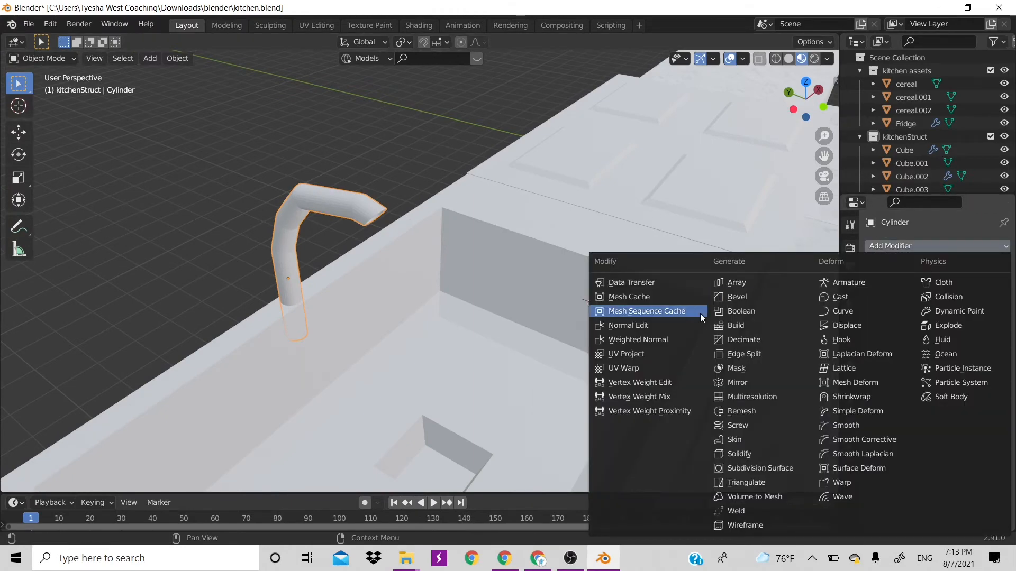
pyautogui.click(744, 300)
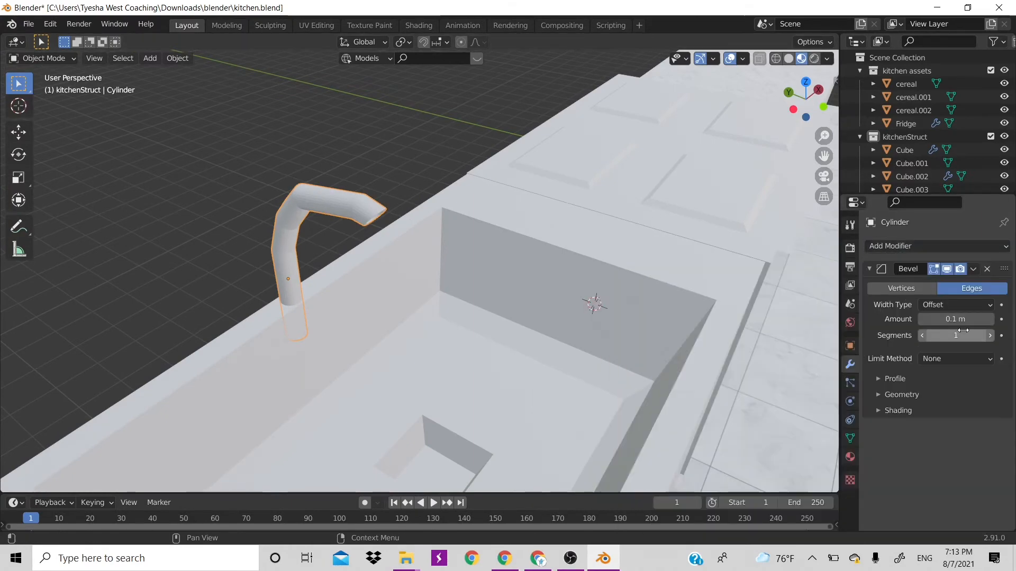
pyautogui.click(991, 336)
pyautogui.click(991, 336)
pyautogui.click(991, 336)
pyautogui.click(991, 336)
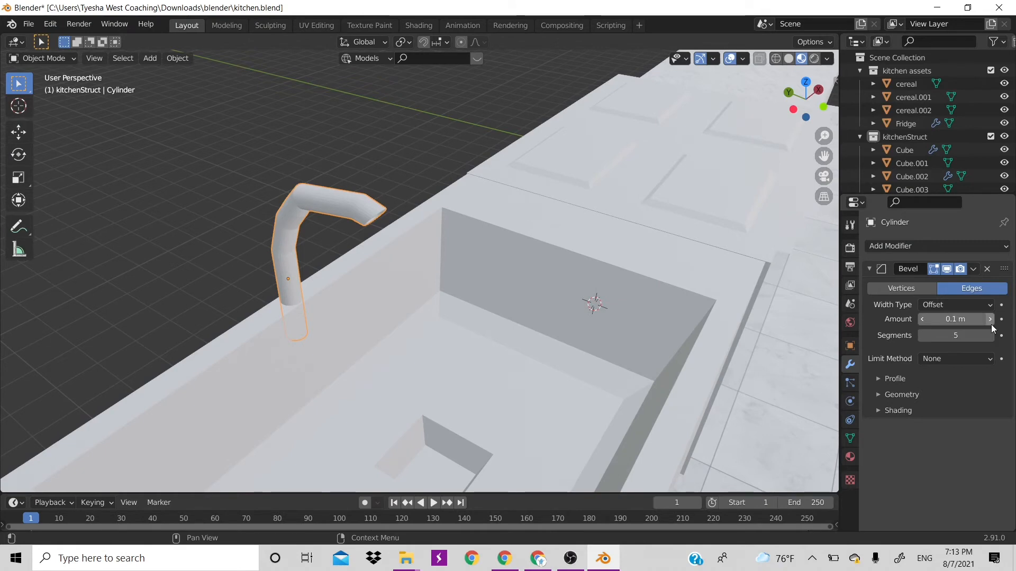
pyautogui.click(991, 321)
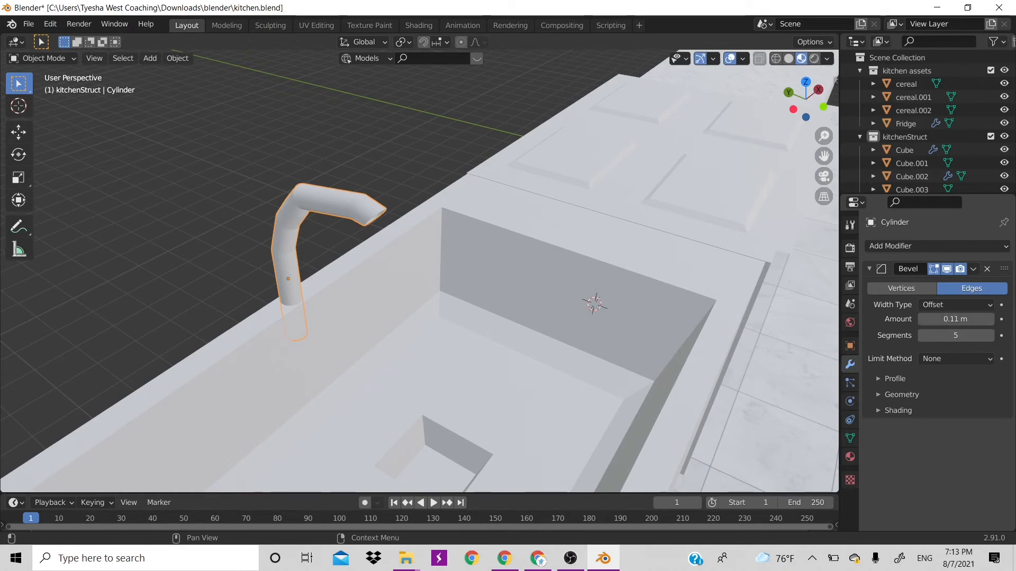
pyautogui.click(990, 319)
pyautogui.click(990, 319)
pyautogui.click(990, 320)
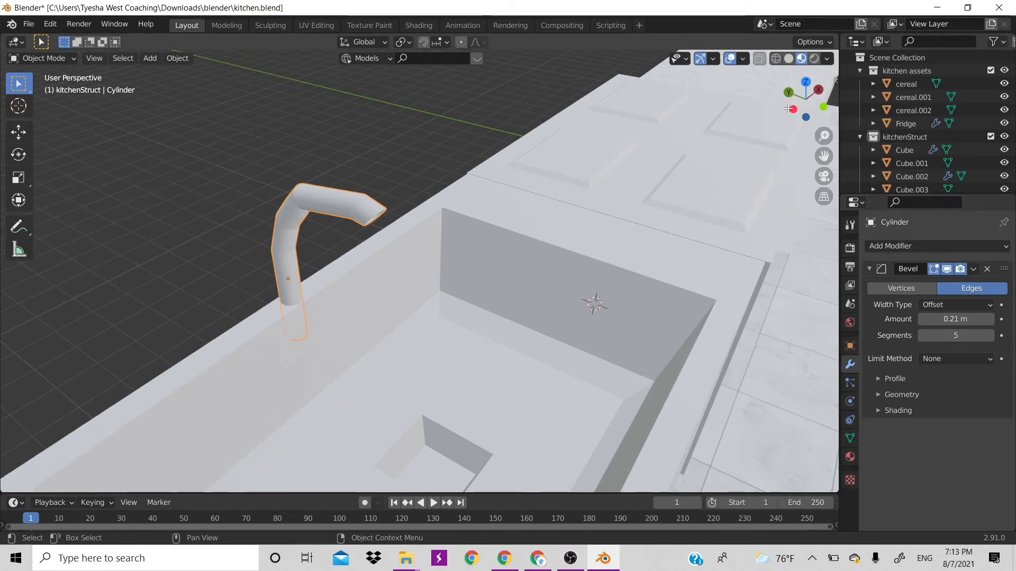
pyautogui.moveTo(789, 109)
pyautogui.mouseDown()
pyautogui.moveTo(809, 113)
pyautogui.moveTo(769, 122)
pyautogui.moveTo(777, 118)
pyautogui.mouseUp()
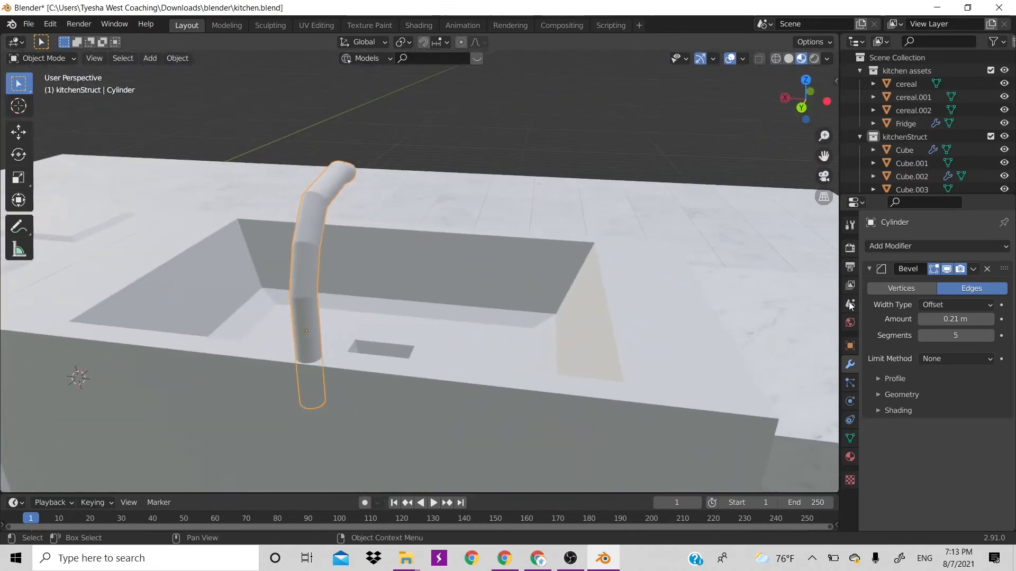
# - Set the faucet's Bevel amount to 1 m
pyautogui.click(958, 319)
pyautogui.write('1')
pyautogui.press('Return')
# - Replace the faucet's Bevel modifier with a Subdivision Surface modifier and set its viewport level to 2
pyautogui.scroll(-1, 642, 253)
pyautogui.click(878, 246)
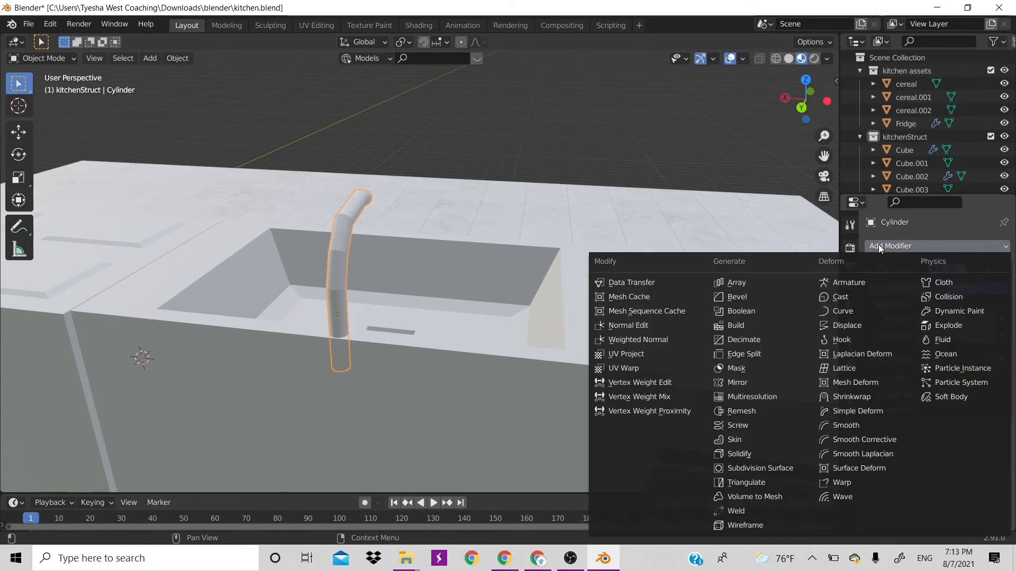
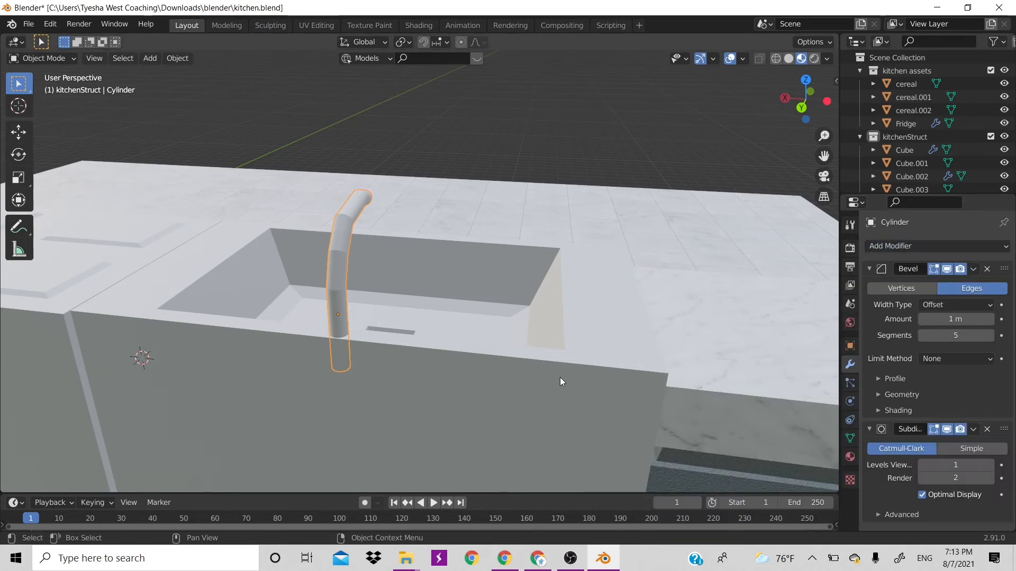
pyautogui.click(987, 268)
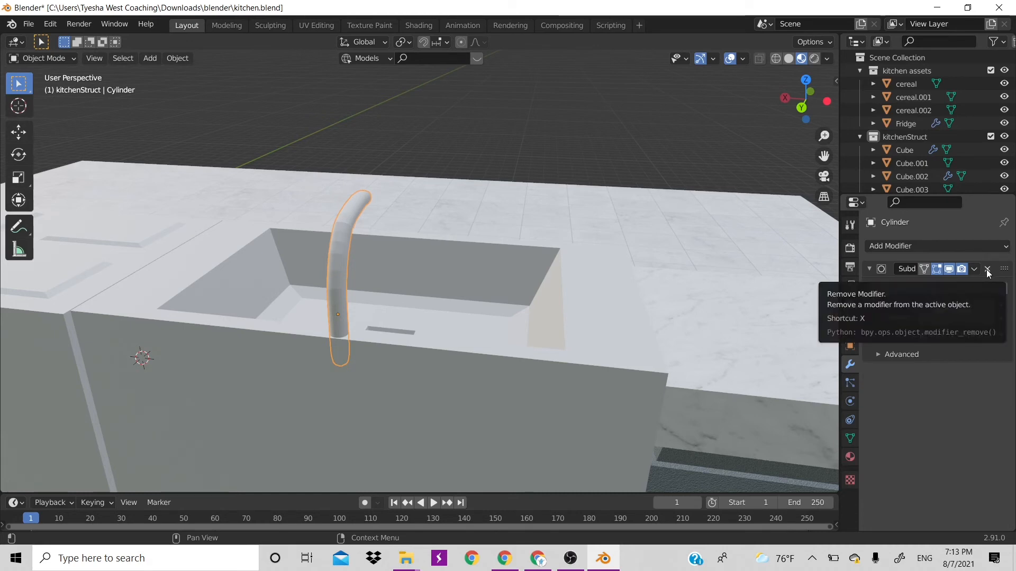
pyautogui.click(992, 306)
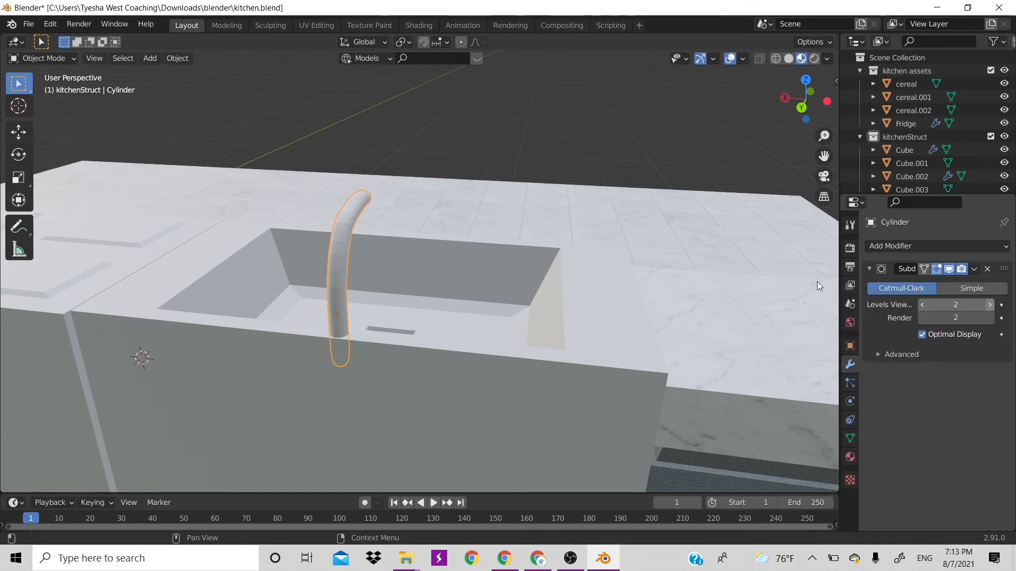
# - Compare the faucet's base mesh in Edit Mode with its smoothed shape in Object Mode, checking the spout tip up close
pyautogui.moveTo(806, 100); pyautogui.dragTo(820, 123)
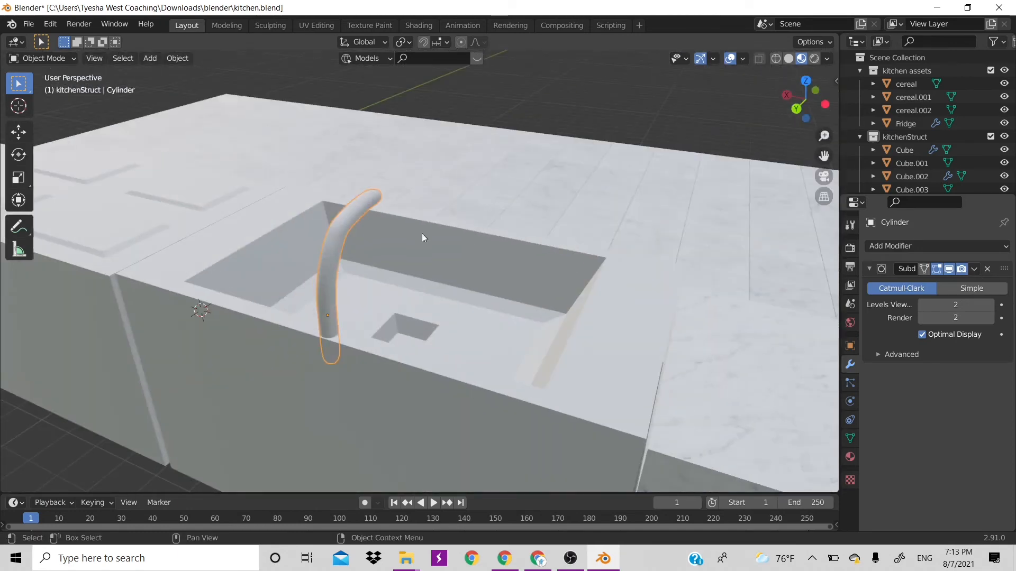
pyautogui.press('Tab')
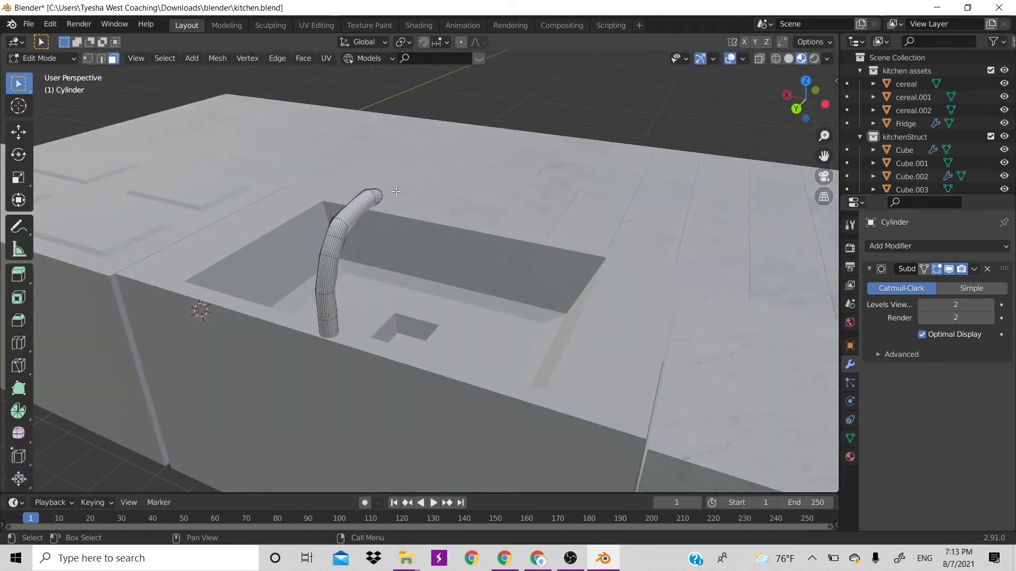
pyautogui.scroll(4, 397, 191)
pyautogui.press('Tab')
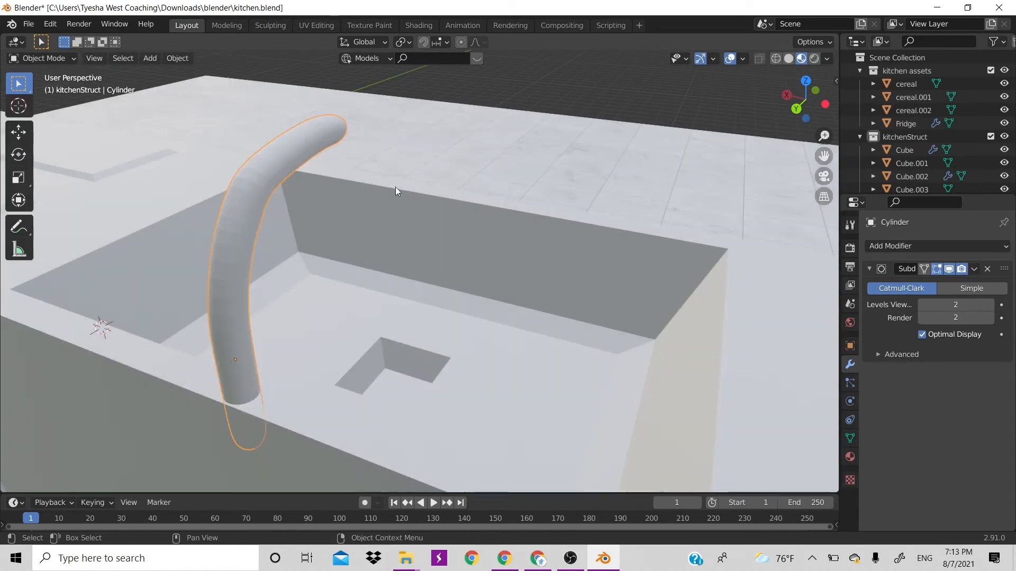
pyautogui.scroll(-3, 386, 191)
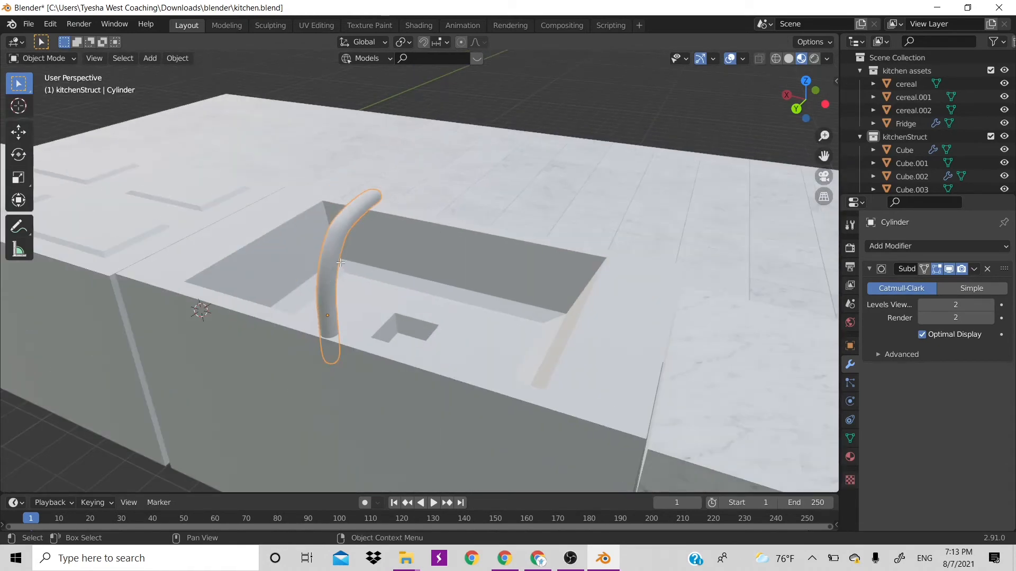
pyautogui.press('Tab')
pyautogui.press('Tab')
# - Add a loop cut around the faucet's spout tip, slide it close to the open end, and return to Object Mode
pyautogui.press('Tab')
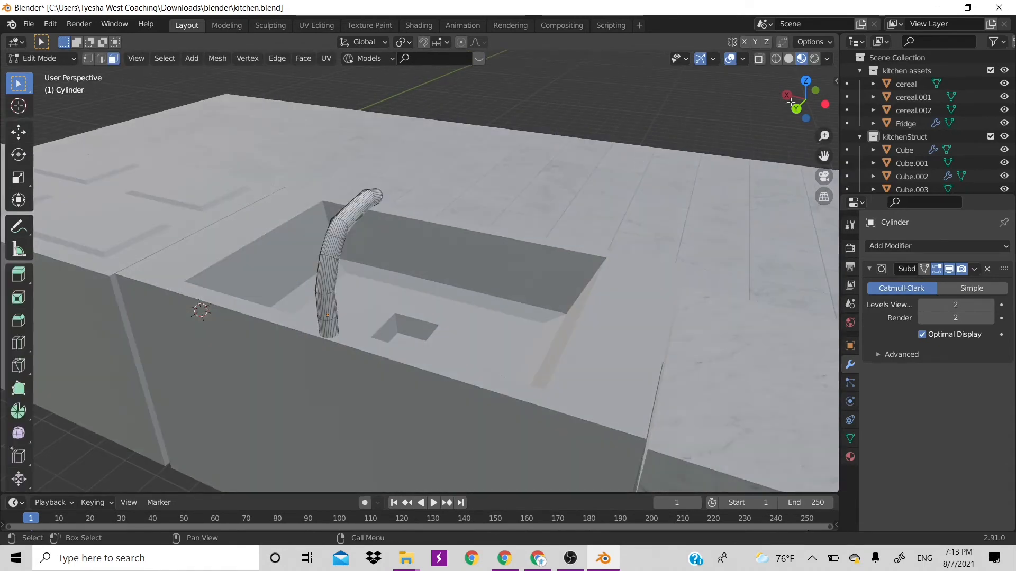
pyautogui.moveTo(791, 102); pyautogui.dragTo(815, 106)
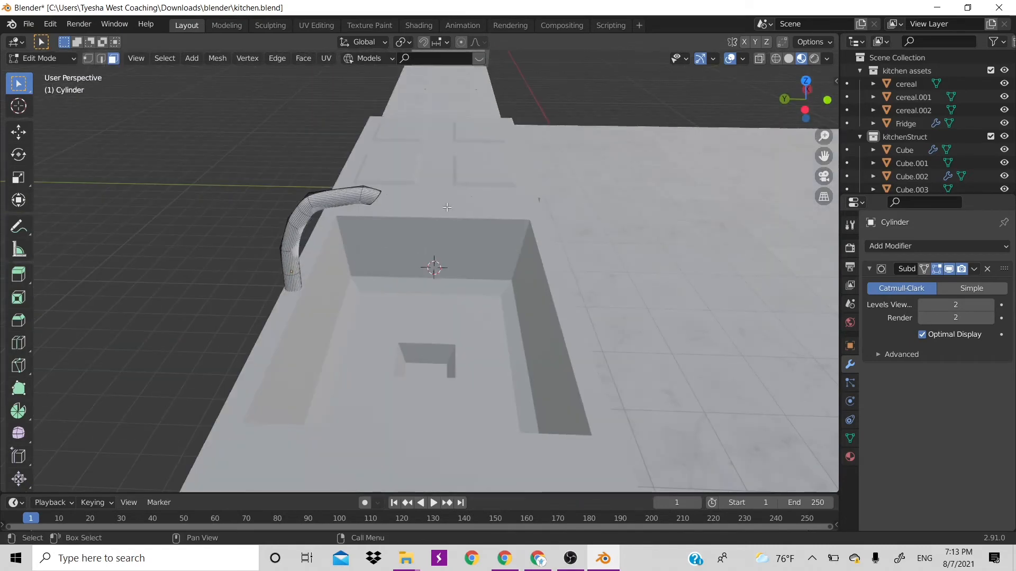
pyautogui.scroll(3, 447, 207)
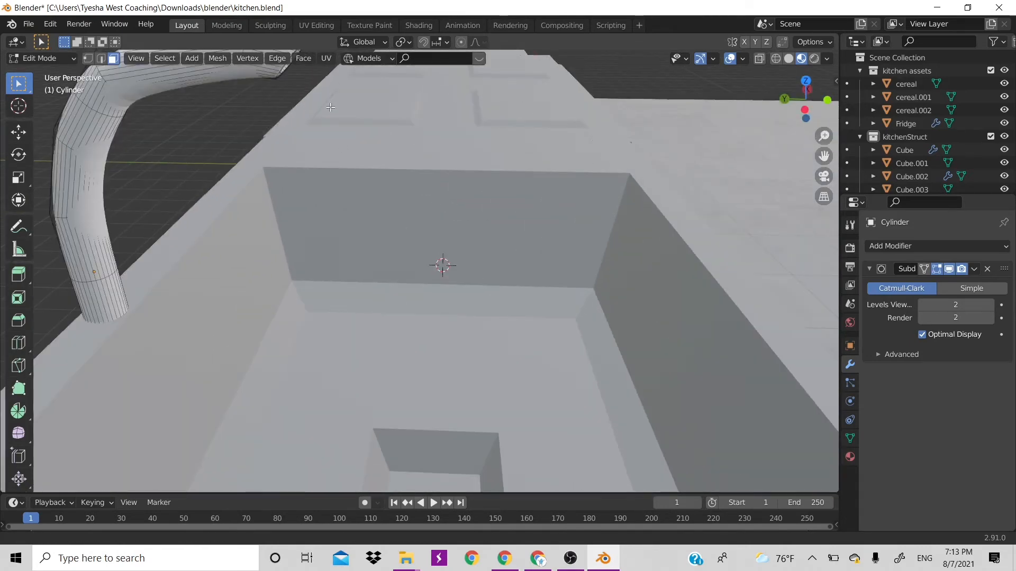
pyautogui.keyDown('shift'); pyautogui.moveTo(329, 107); pyautogui.dragTo(334, 182, button='middle'); pyautogui.keyUp('shift')
pyautogui.hotkey('ctrl', 'r')
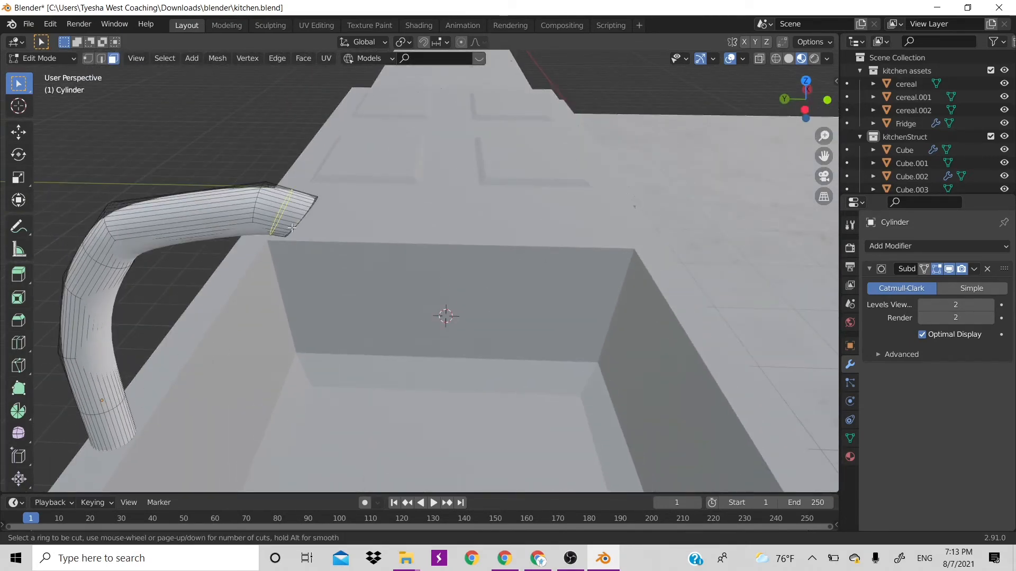
pyautogui.click(292, 229)
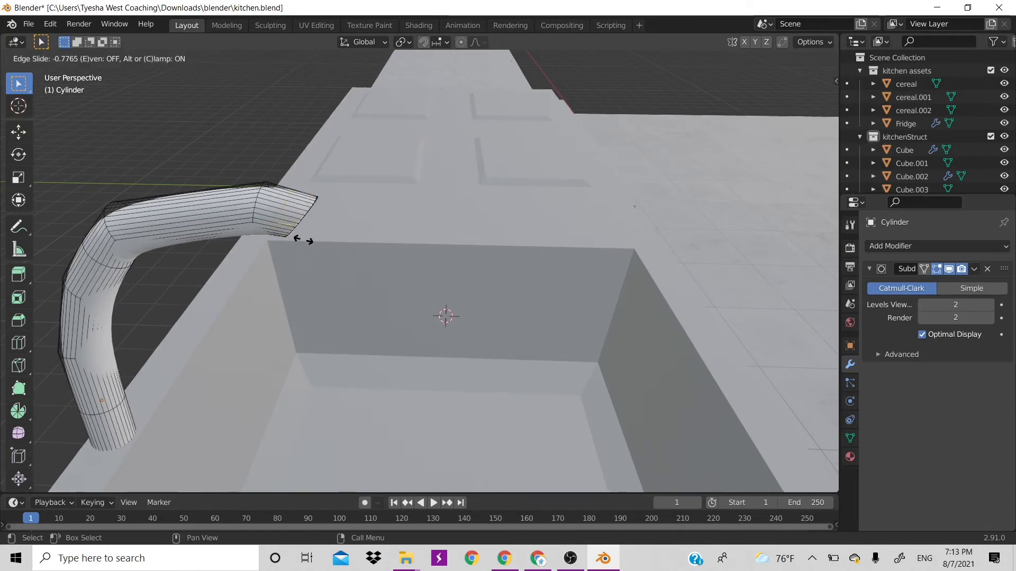
pyautogui.click(313, 242)
pyautogui.press('Tab')
pyautogui.scroll(-2, 348, 252)
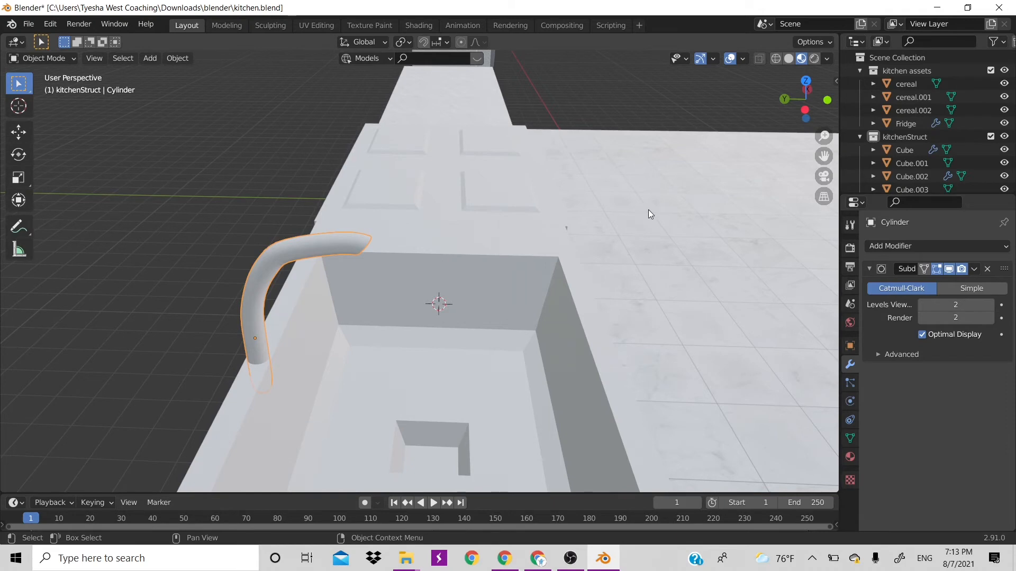
# - Rotate the whole faucet around X toward the basin and shift it along Y so its base sits on the sink's edge
pyautogui.press('r')
pyautogui.press('x')
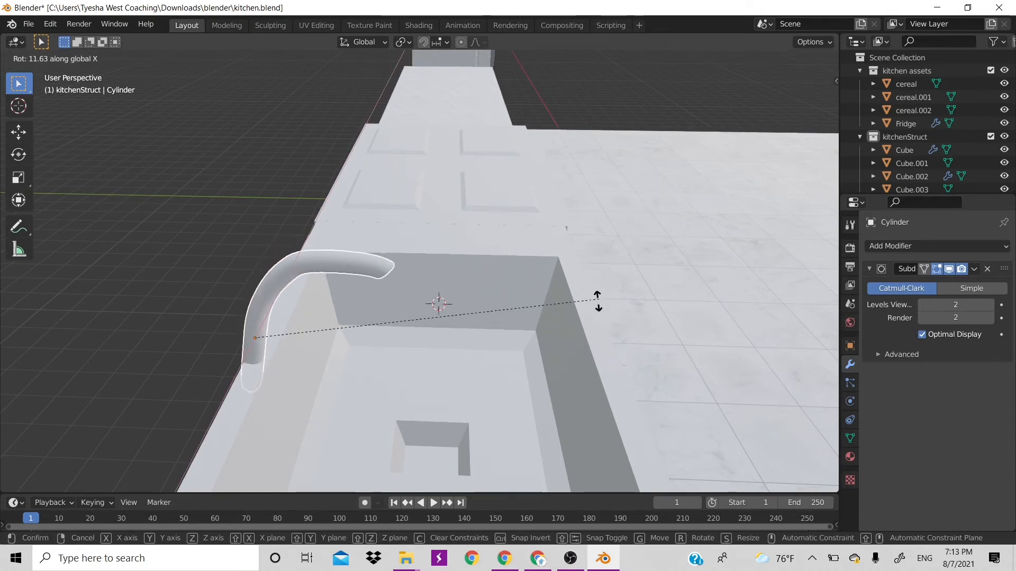
pyautogui.click(598, 337)
pyautogui.press('g')
pyautogui.press('x')
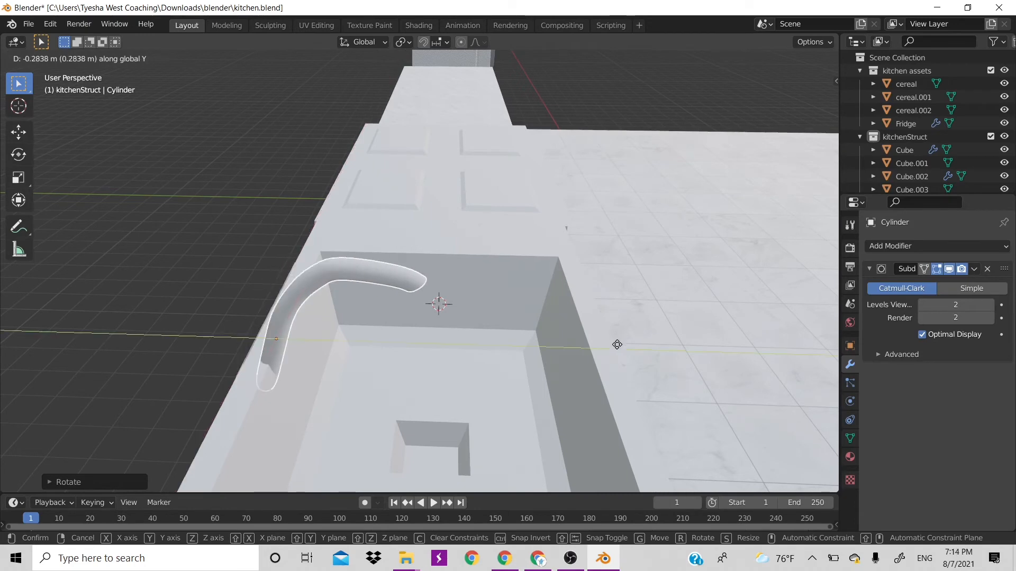
pyautogui.click(610, 348)
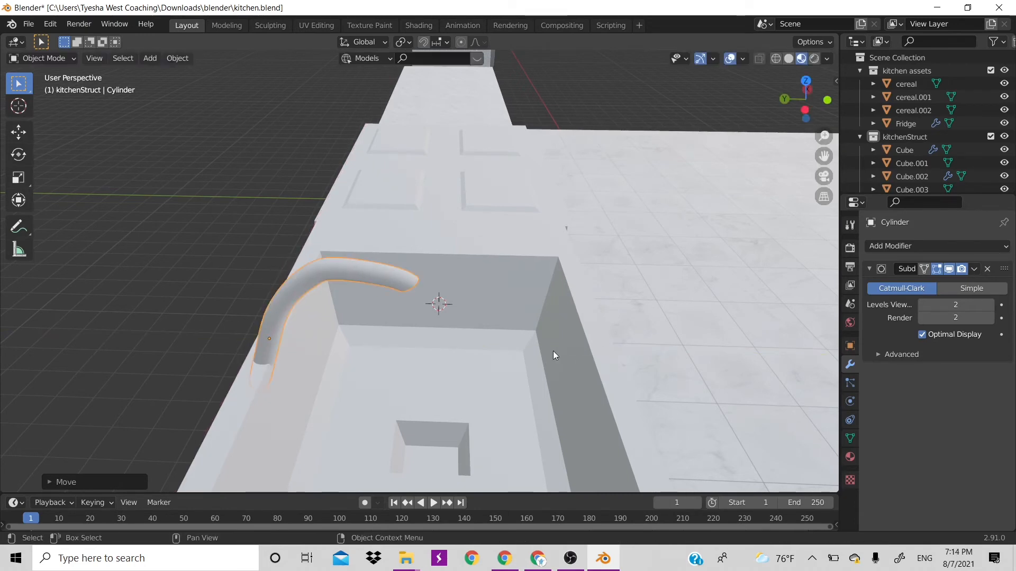
pyautogui.press('g')
pyautogui.press('x')
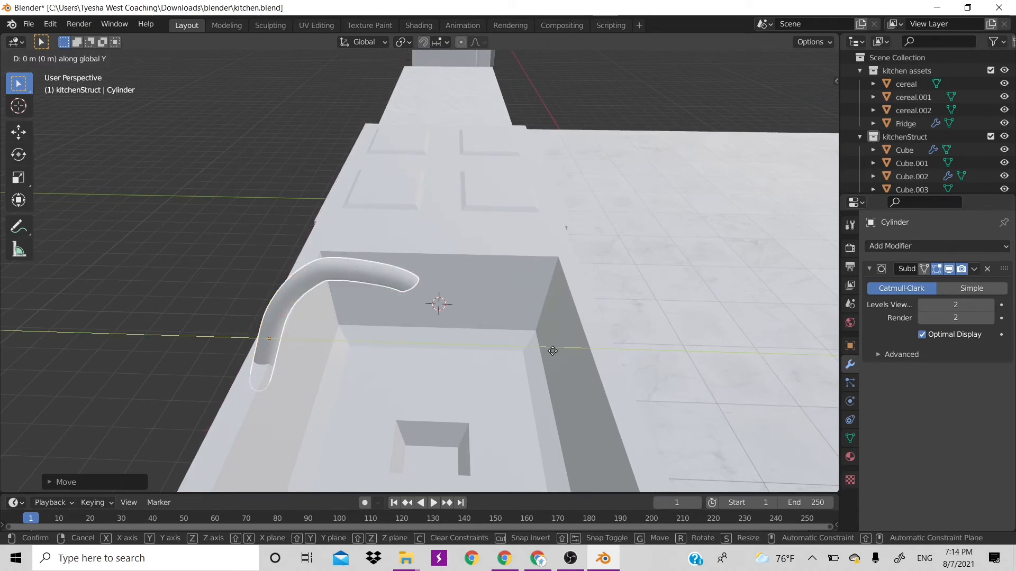
pyautogui.click(550, 350)
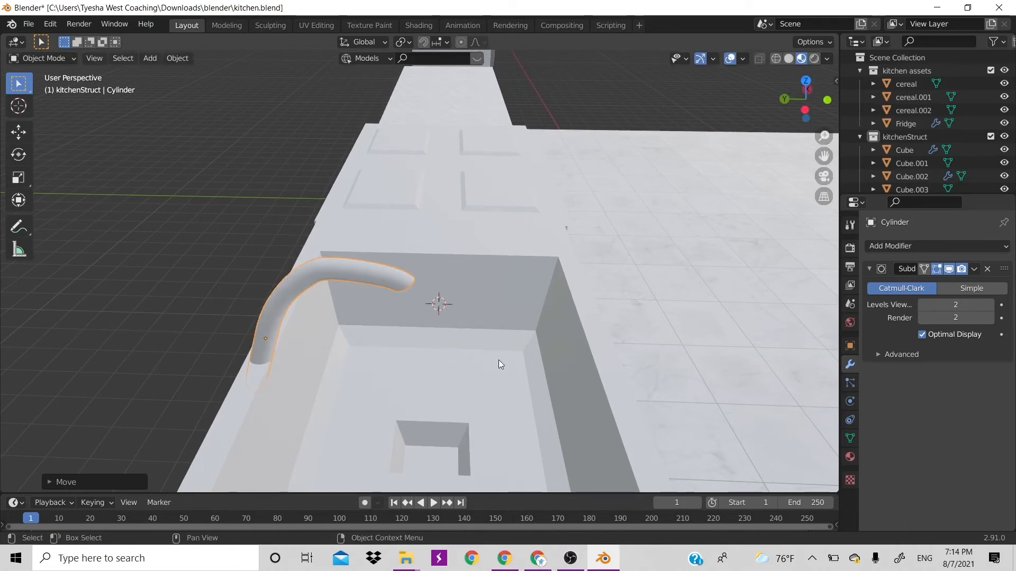
pyautogui.press('Tab')
pyautogui.press('Tab')
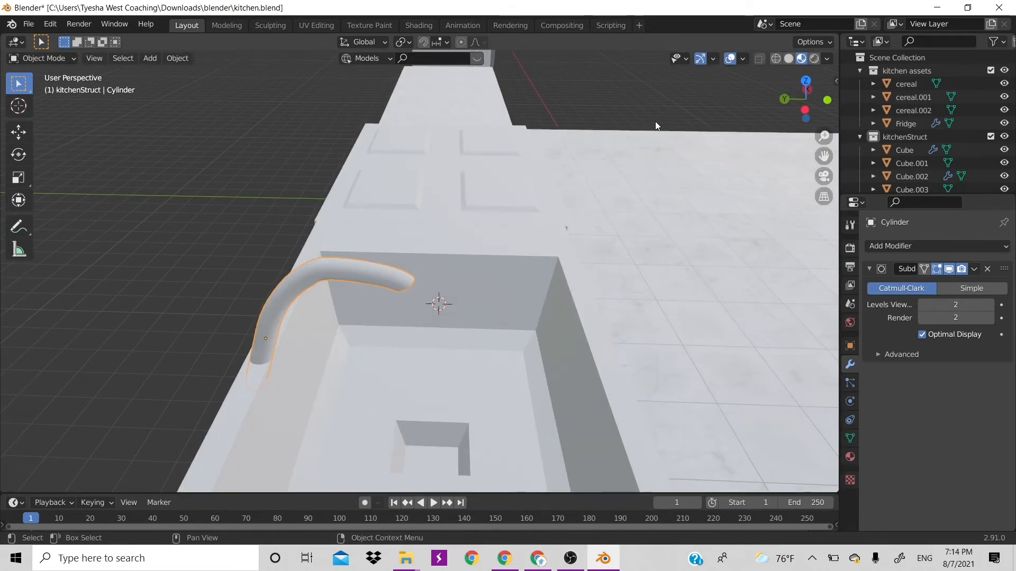
# - Create a new material on the stove block beside the sink
pyautogui.scroll(-4, 451, 247)
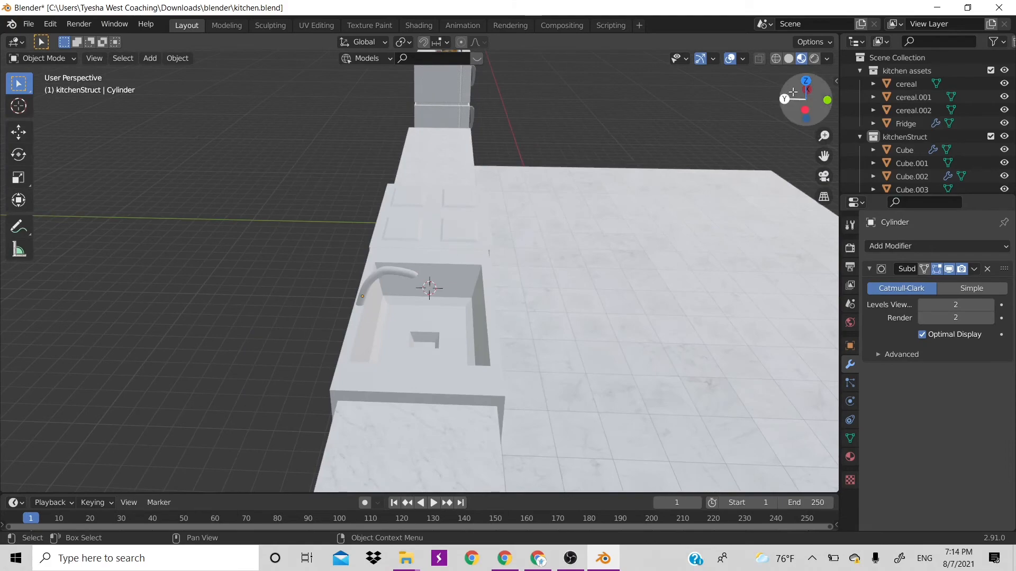
pyautogui.moveTo(793, 92)
pyautogui.mouseDown()
pyautogui.moveTo(757, 106)
pyautogui.moveTo(794, 95)
pyautogui.mouseUp()
pyautogui.click(513, 310)
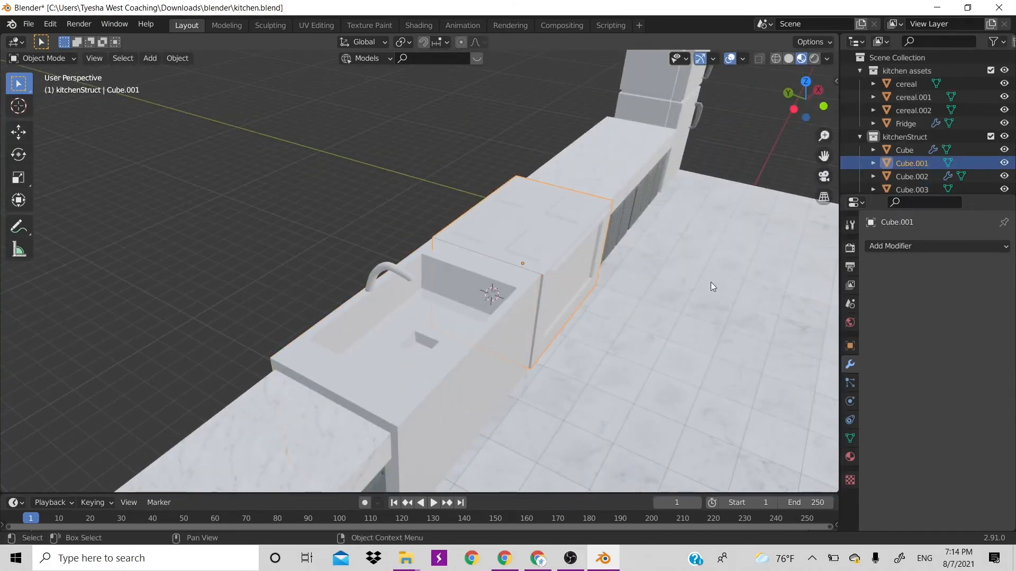
pyautogui.click(929, 246)
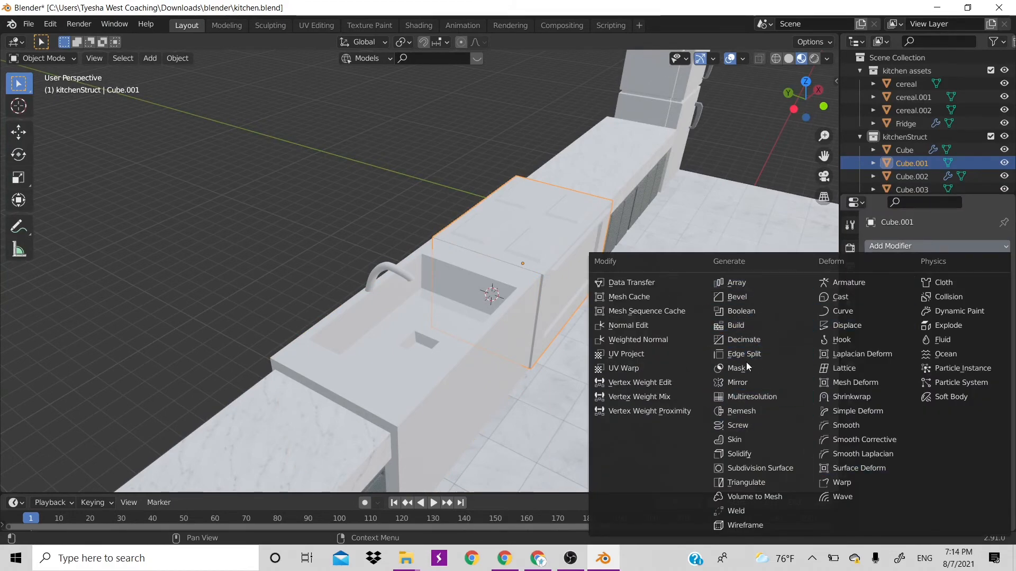
pyautogui.click(850, 457)
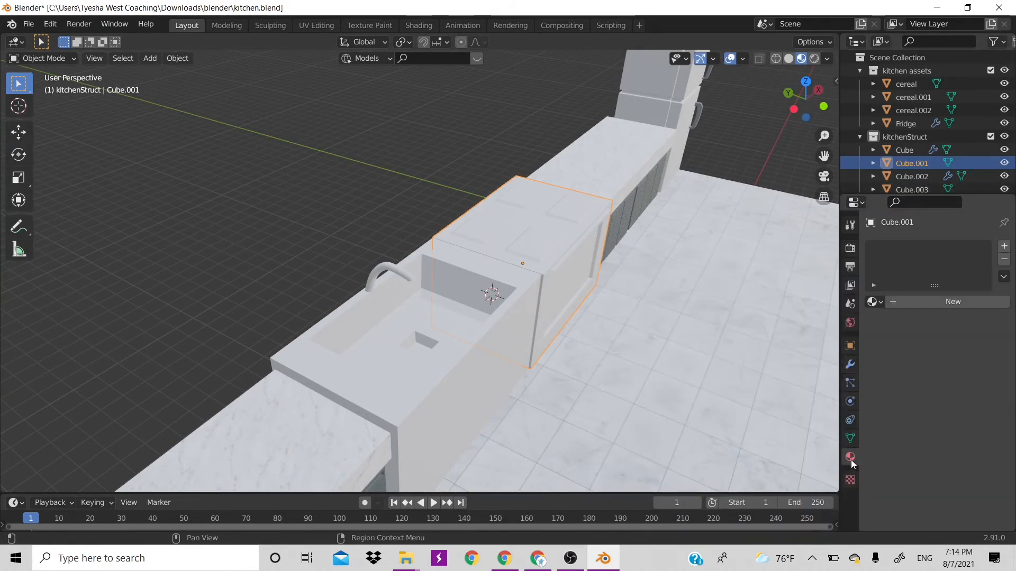
pyautogui.click(930, 302)
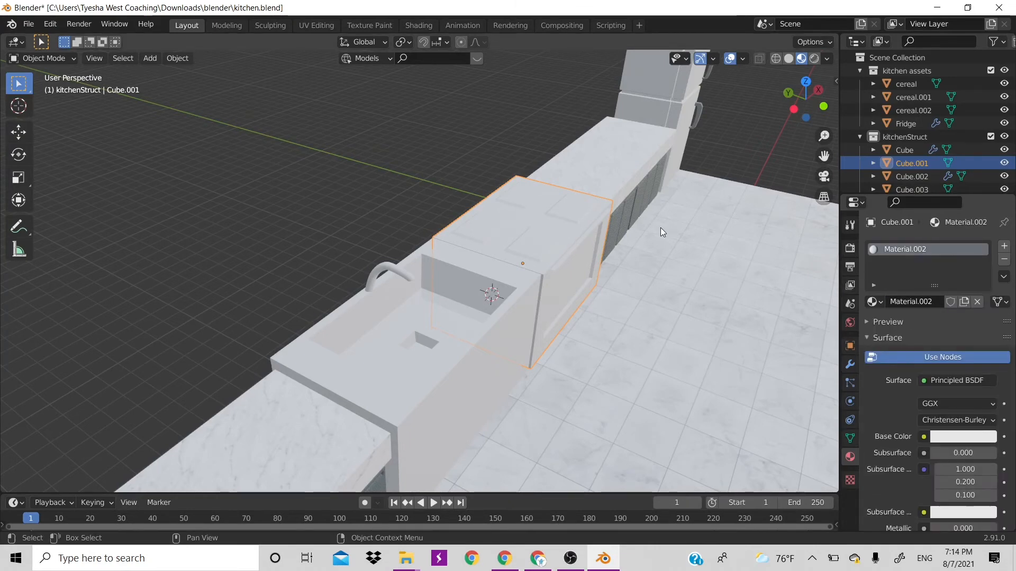
# - Apply the existing "counter top" material to the sink block
pyautogui.click(465, 360)
pyautogui.click(874, 301)
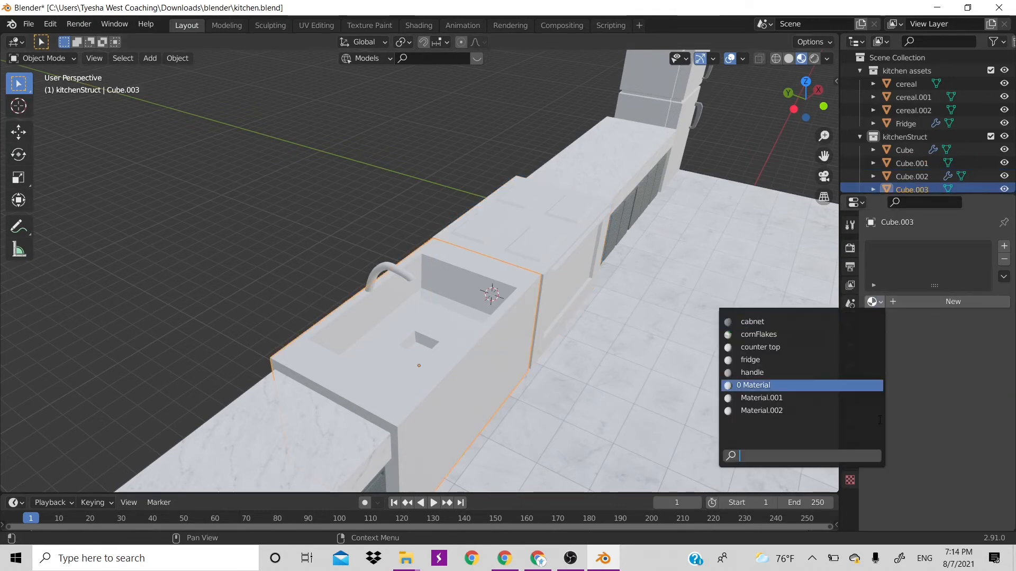
pyautogui.click(812, 347)
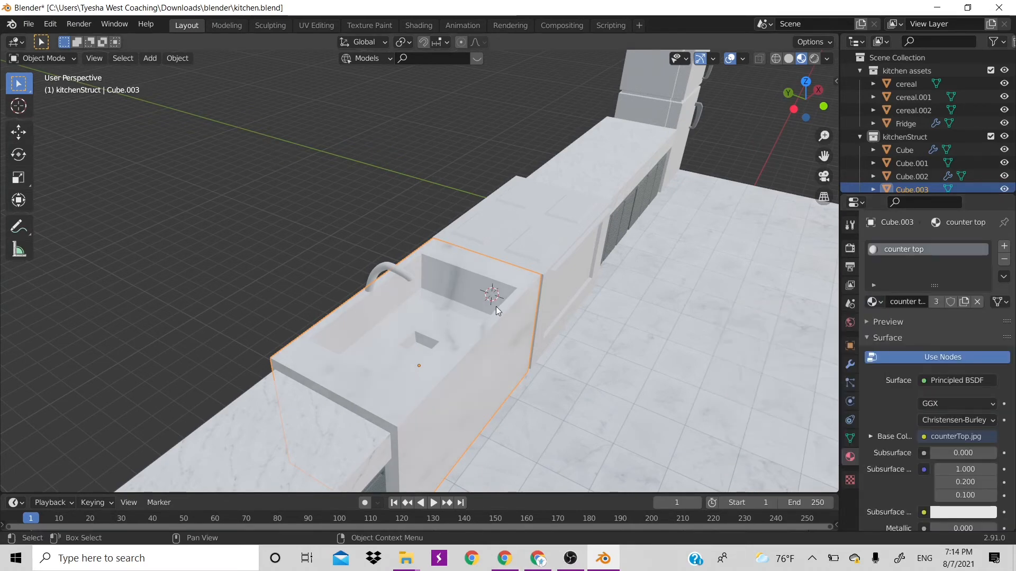
# - Select the faces of the sink's top rim in Edit Mode and add a second, empty material slot
pyautogui.press('Tab')
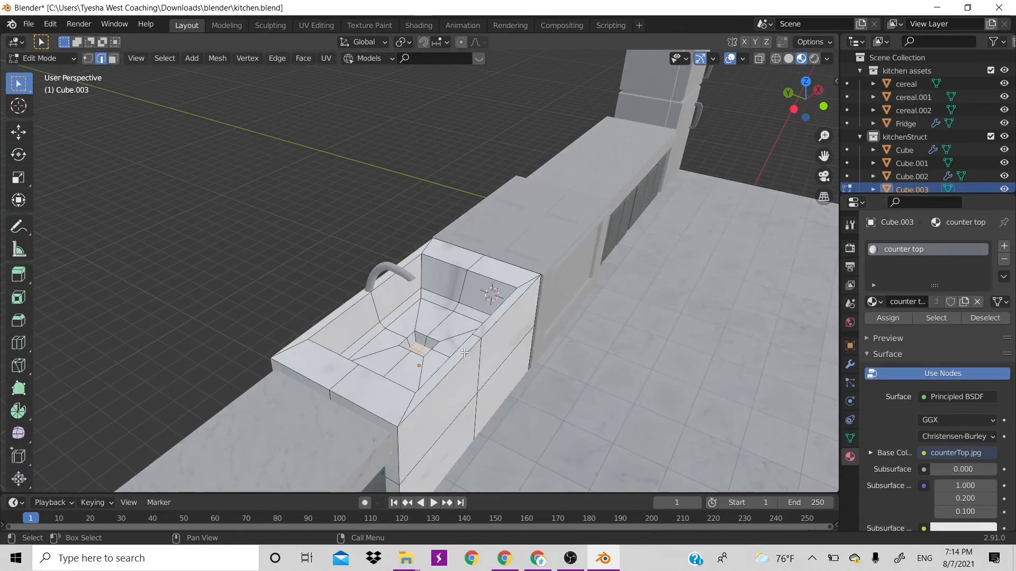
pyautogui.press('3')
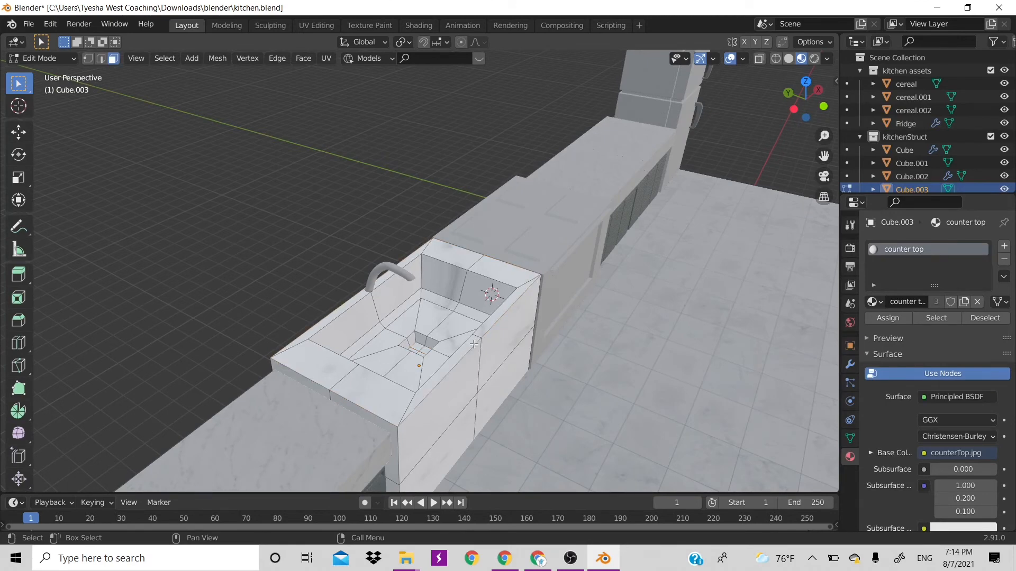
pyautogui.keyDown('alt'); pyautogui.click(474, 344); pyautogui.keyUp('alt')
pyautogui.click(402, 403)
pyautogui.click(1003, 247)
pyautogui.press('Tab')
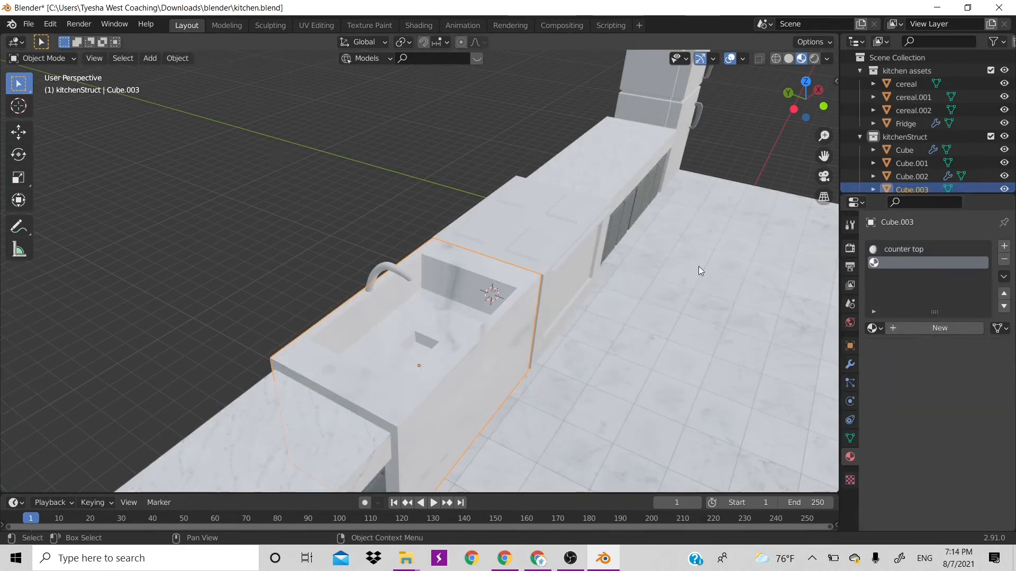
# - In Edit Mode, replace the rim selection with all inner faces of the sink basin, including its walls, floor and drain recess
pyautogui.press('Tab')
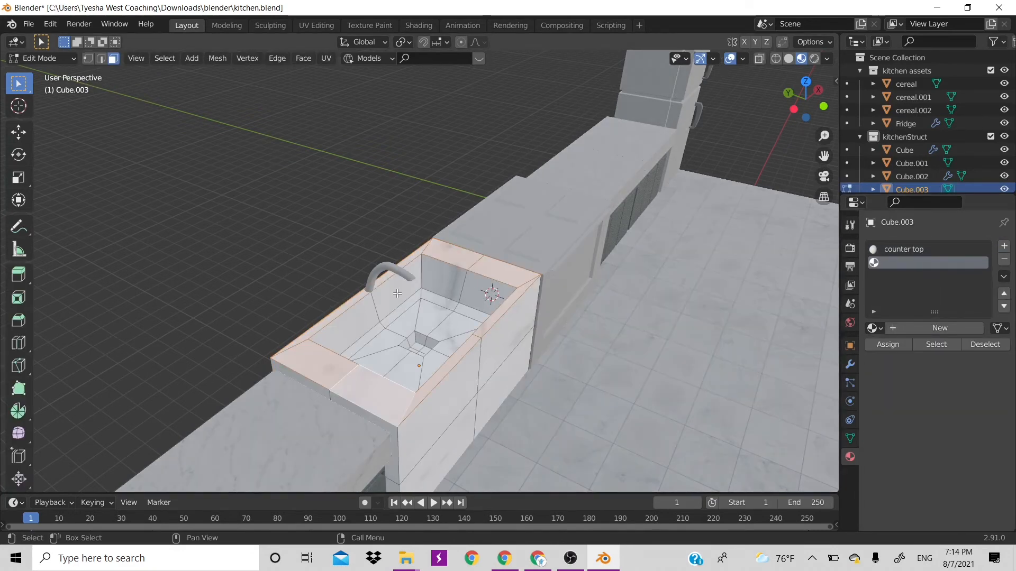
pyautogui.click(424, 291)
pyautogui.keyDown('alt'); pyautogui.click(424, 291); pyautogui.keyUp('alt')
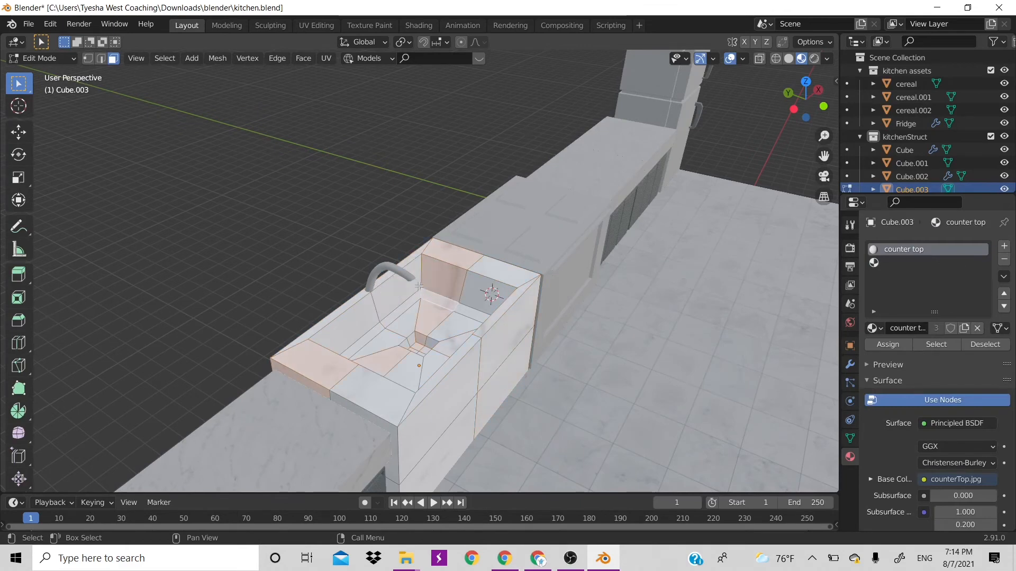
pyautogui.keyDown('alt'); pyautogui.click(419, 286); pyautogui.keyUp('alt')
pyautogui.click(434, 288)
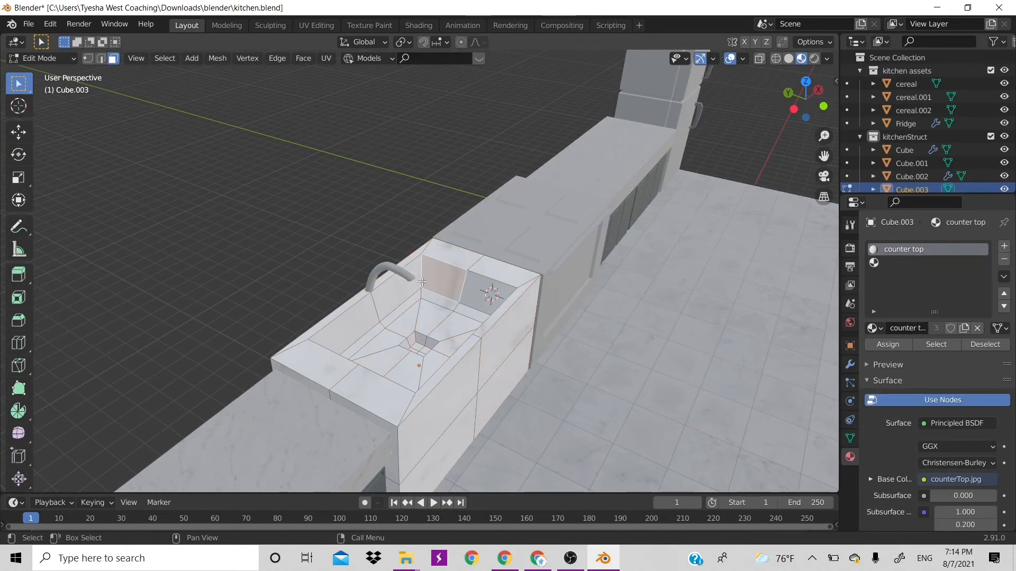
pyautogui.keyDown('alt'); pyautogui.keyDown('shift'); pyautogui.click(379, 331); pyautogui.keyUp('shift'); pyautogui.keyUp('alt')
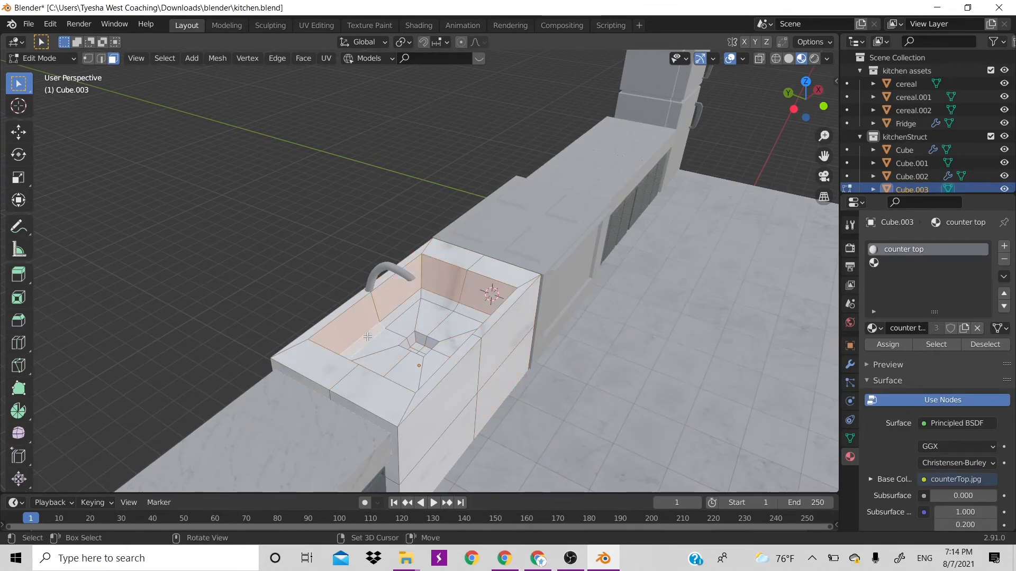
pyautogui.keyDown('shift'); pyautogui.click(368, 327); pyautogui.keyUp('shift')
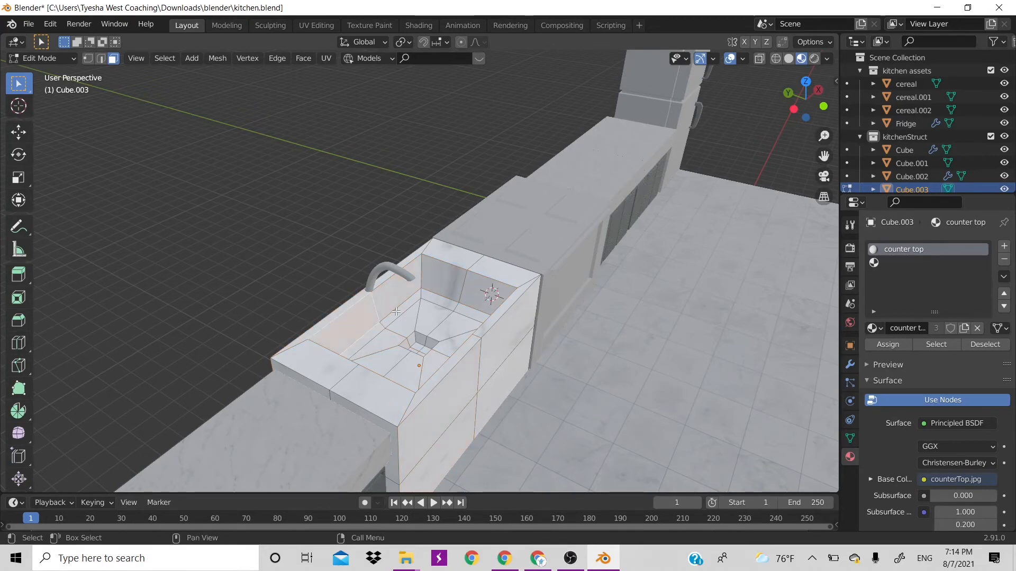
pyautogui.keyDown('alt'); pyautogui.keyDown('shift'); pyautogui.click(420, 277); pyautogui.keyUp('shift'); pyautogui.keyUp('alt')
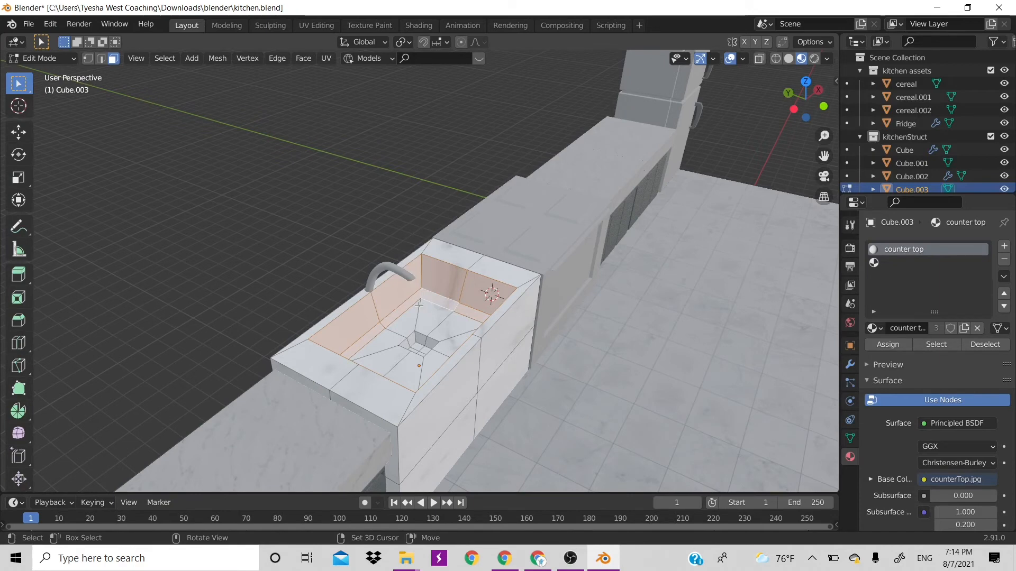
pyautogui.keyDown('alt'); pyautogui.keyDown('shift'); pyautogui.click(419, 306); pyautogui.keyUp('shift'); pyautogui.keyUp('alt')
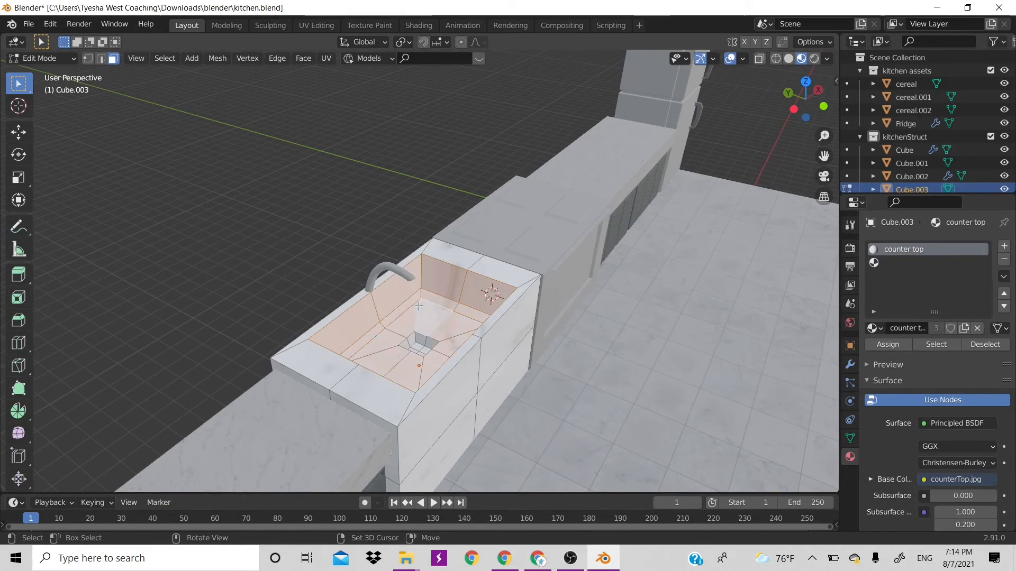
pyautogui.keyDown('alt'); pyautogui.keyDown('shift'); pyautogui.click(413, 338); pyautogui.keyUp('shift'); pyautogui.keyUp('alt')
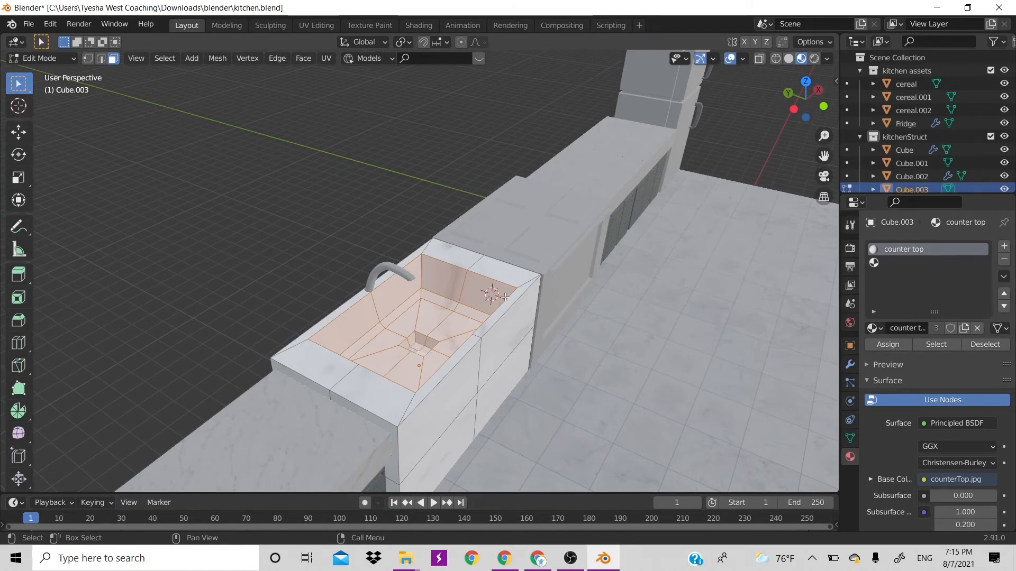
# - Create a new material named silver in the sink block's empty slot and set its Roughness to 0
pyautogui.click(881, 262)
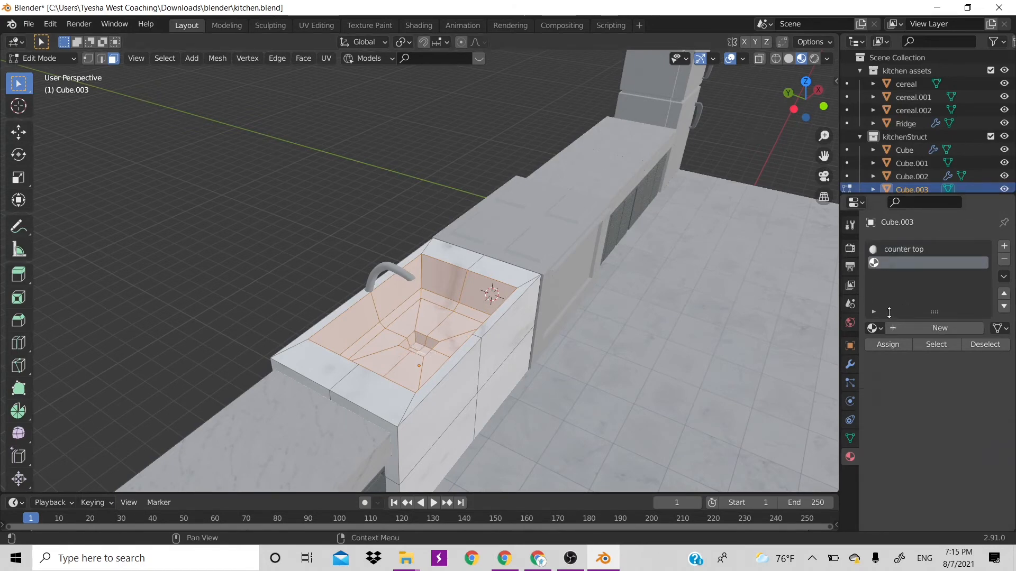
pyautogui.click(891, 327)
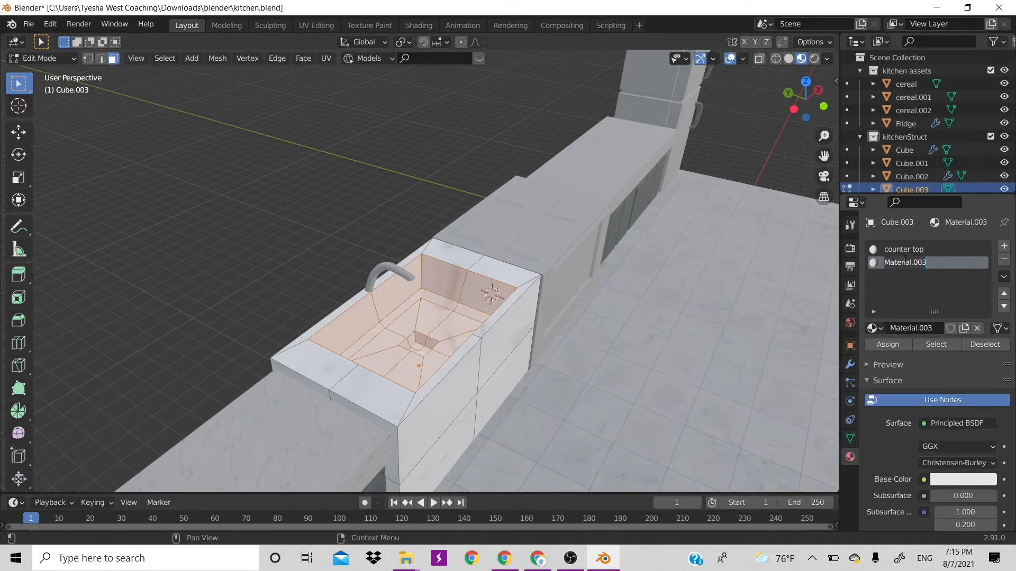
pyautogui.write('silver')
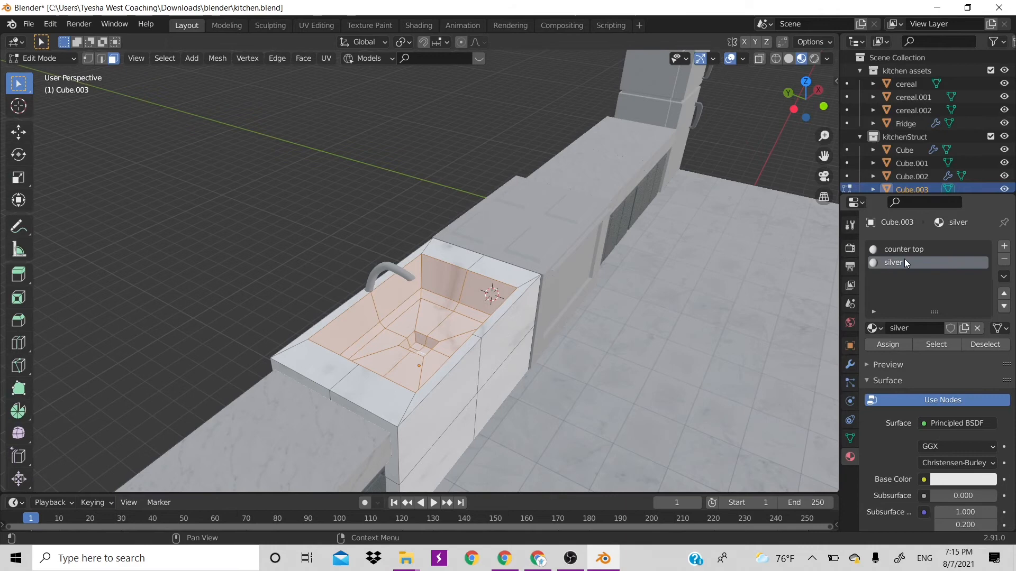
pyautogui.press('Return')
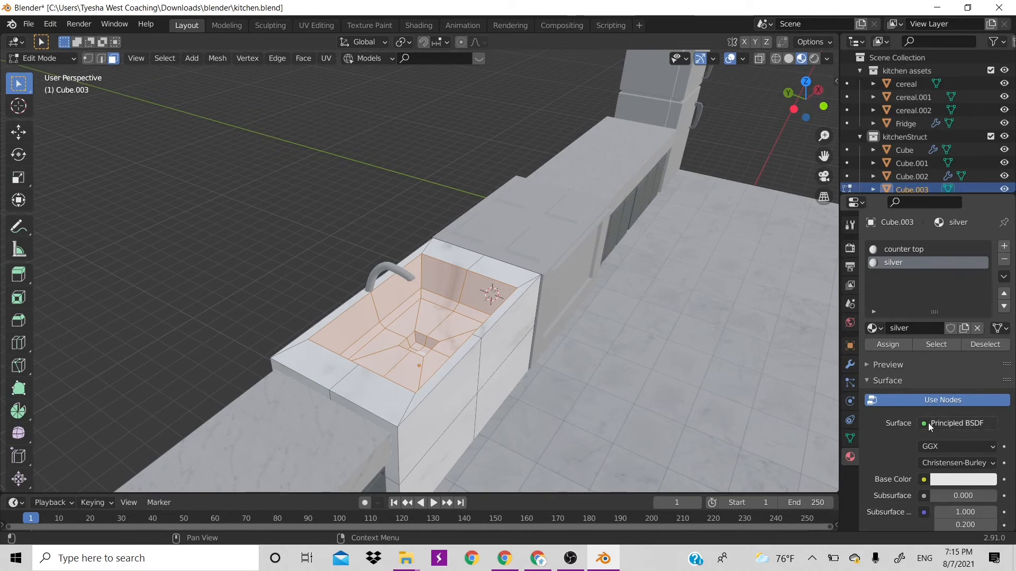
pyautogui.scroll(-8, 929, 424)
pyautogui.moveTo(974, 408); pyautogui.dragTo(930, 408)
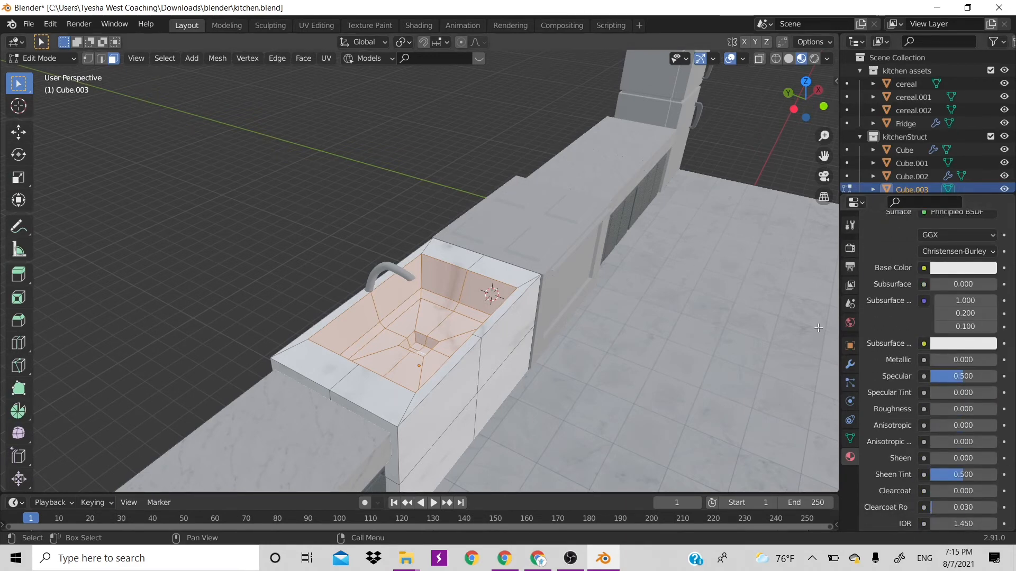
# - Assign the silver material to the selected basin faces and set its Metallic value to 0.654
pyautogui.scroll(5, 973, 377)
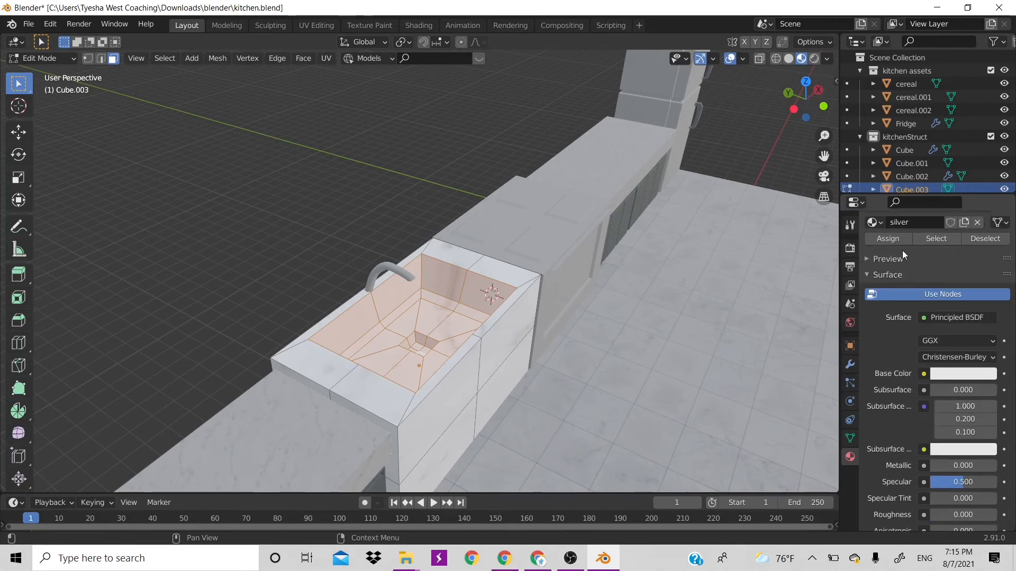
pyautogui.scroll(-2, 951, 391)
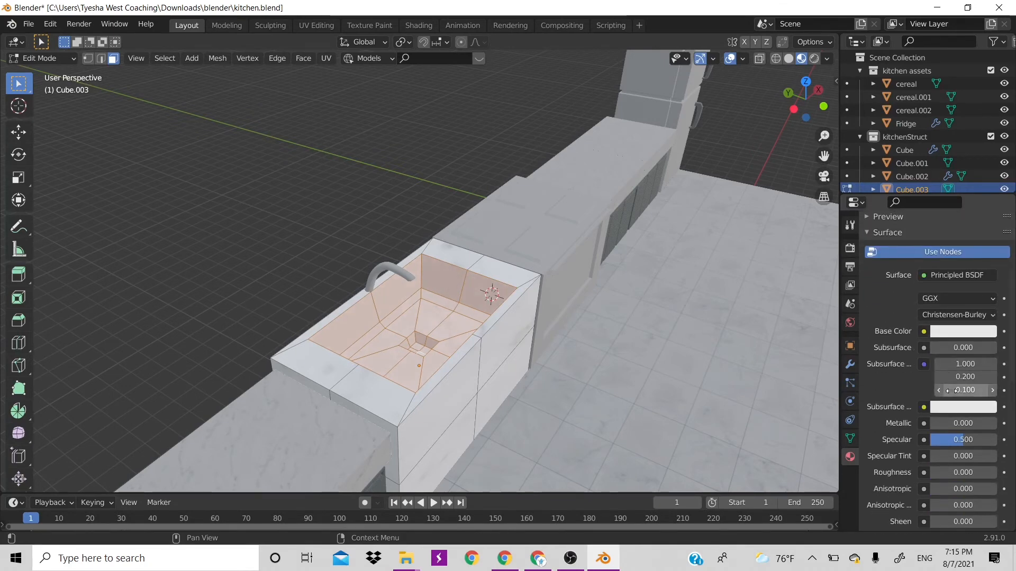
pyautogui.moveTo(944, 423); pyautogui.dragTo(973, 423)
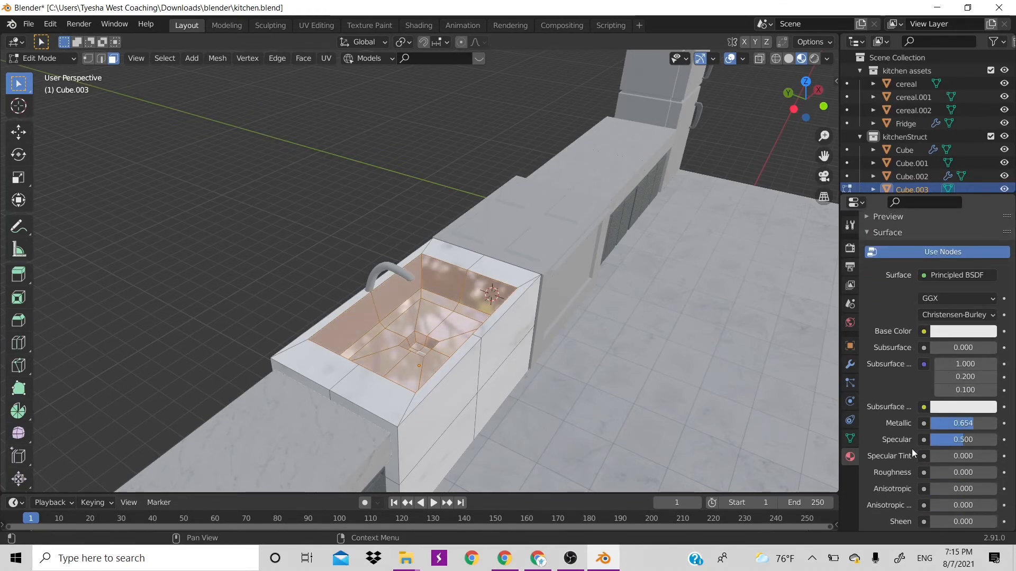
# - Set the silver material's Roughness to 0.283 after checking the basin's reflections in Object Mode
pyautogui.scroll(-8, 913, 449)
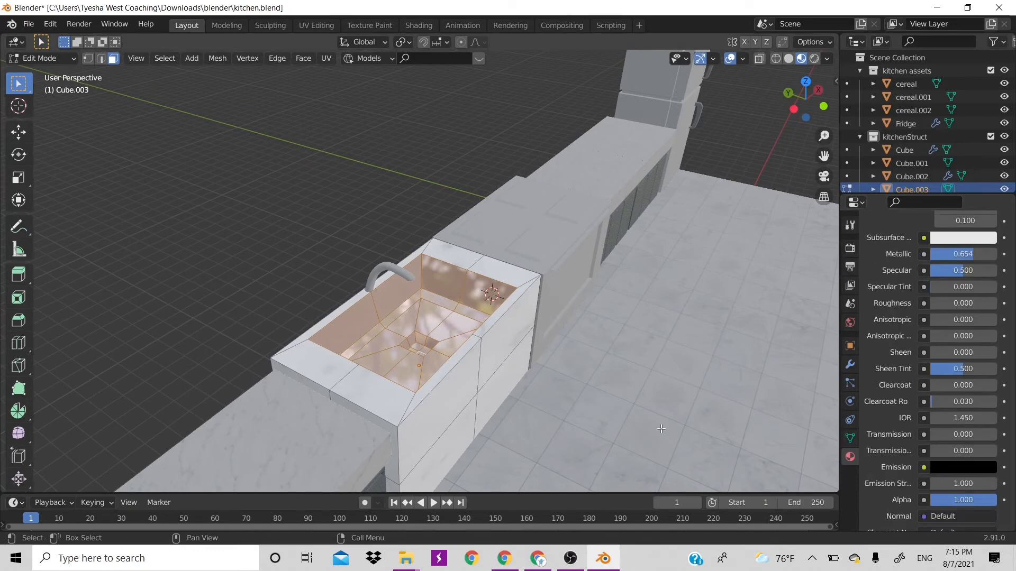
pyautogui.press('Tab')
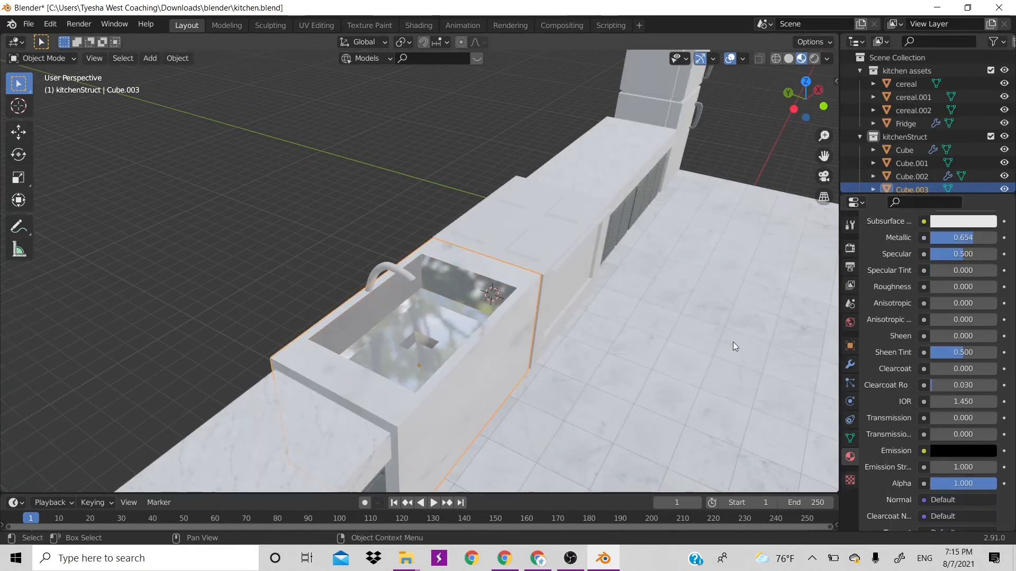
pyautogui.press('Tab')
pyautogui.moveTo(937, 312); pyautogui.dragTo(950, 312)
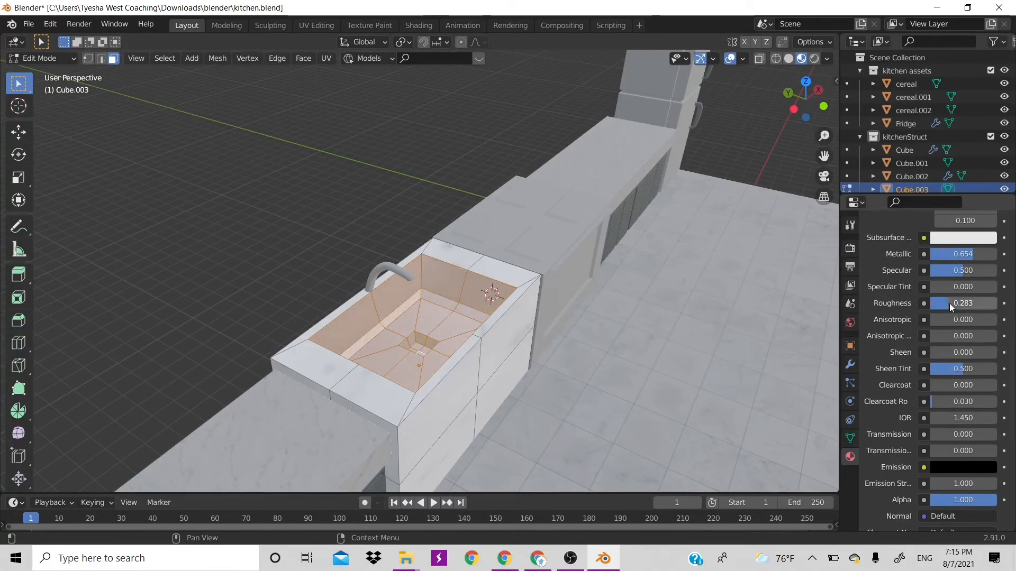
pyautogui.press('Tab')
# - Bevel the edge loop around the basin opening with 3 segments and a width of about 0.046 m, and return to Object Mode
pyautogui.moveTo(795, 90); pyautogui.dragTo(751, 35)
pyautogui.press('Tab')
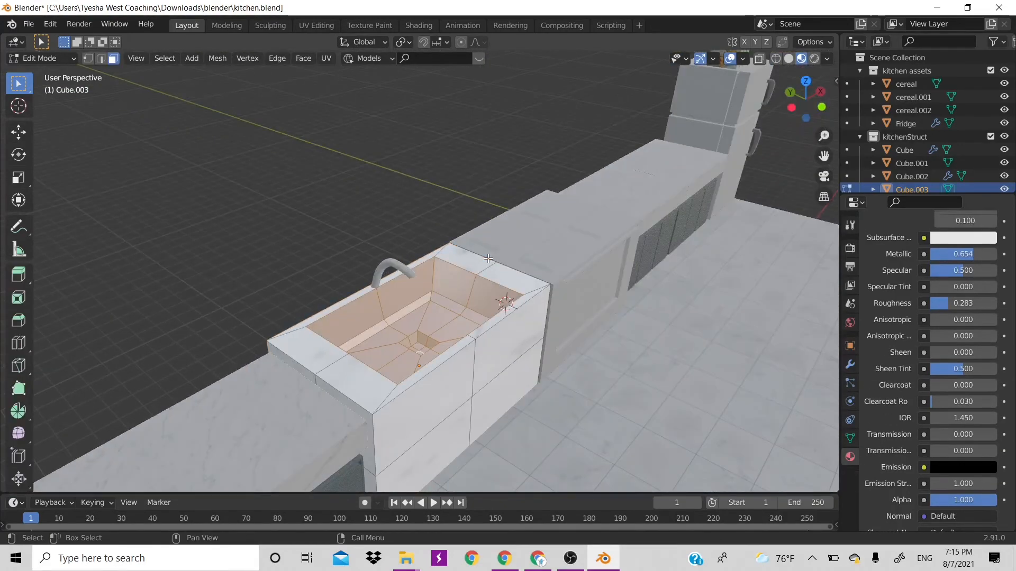
pyautogui.press('2')
pyautogui.keyDown('alt'); pyautogui.click(437, 260); pyautogui.keyUp('alt')
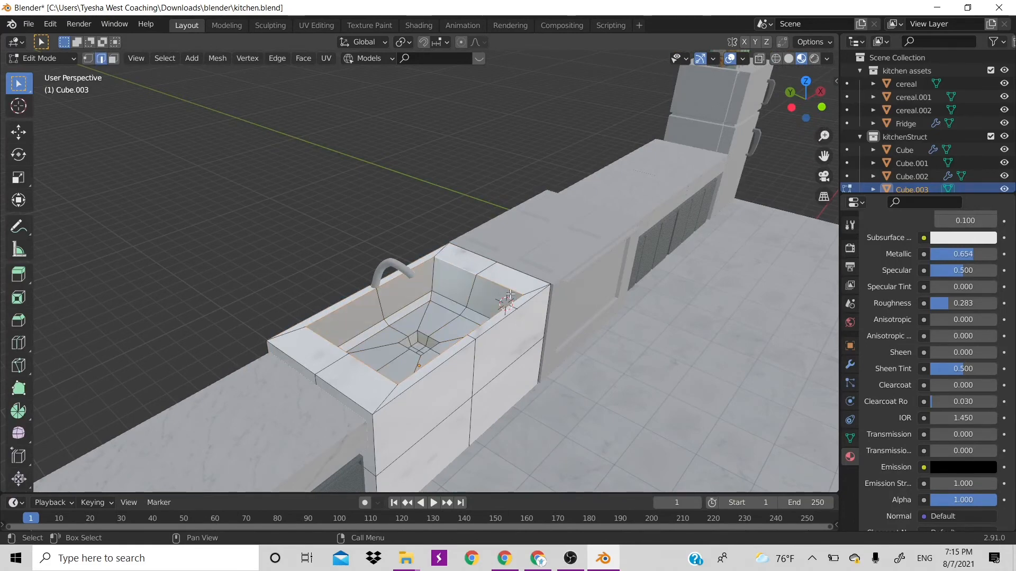
pyautogui.hotkey('ctrl', 'b')
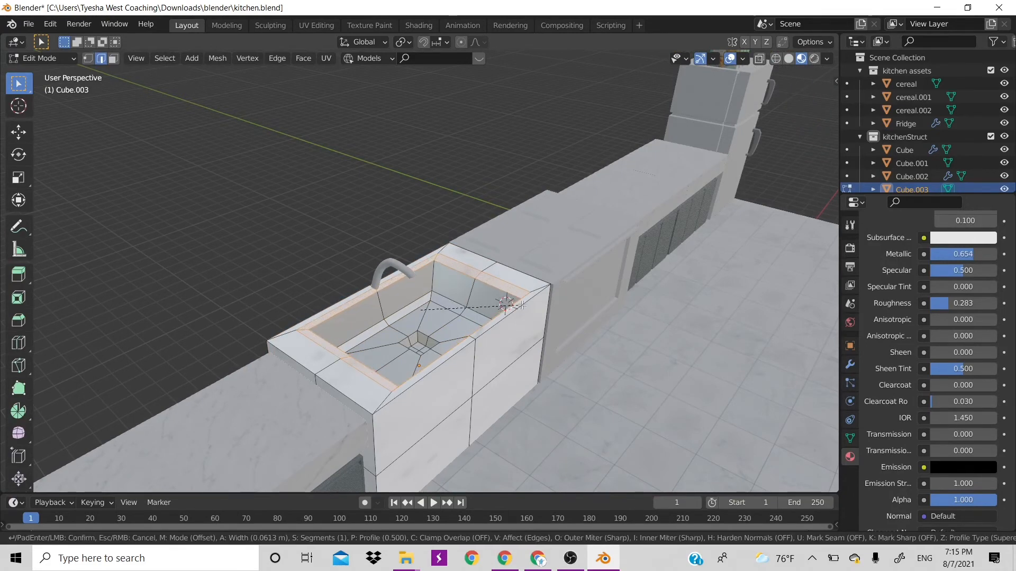
pyautogui.scroll(1, 528, 303)
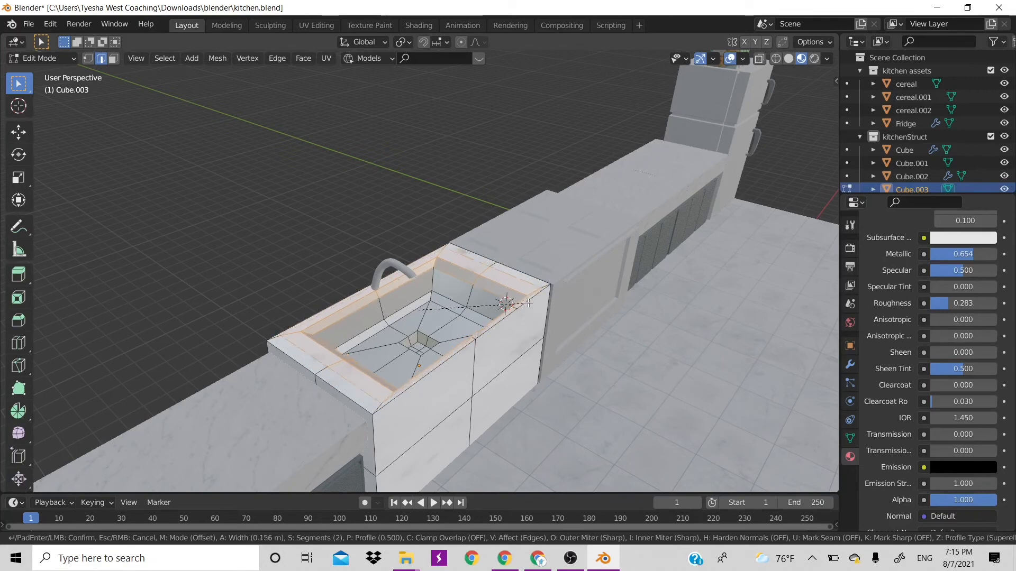
pyautogui.scroll(1, 526, 303)
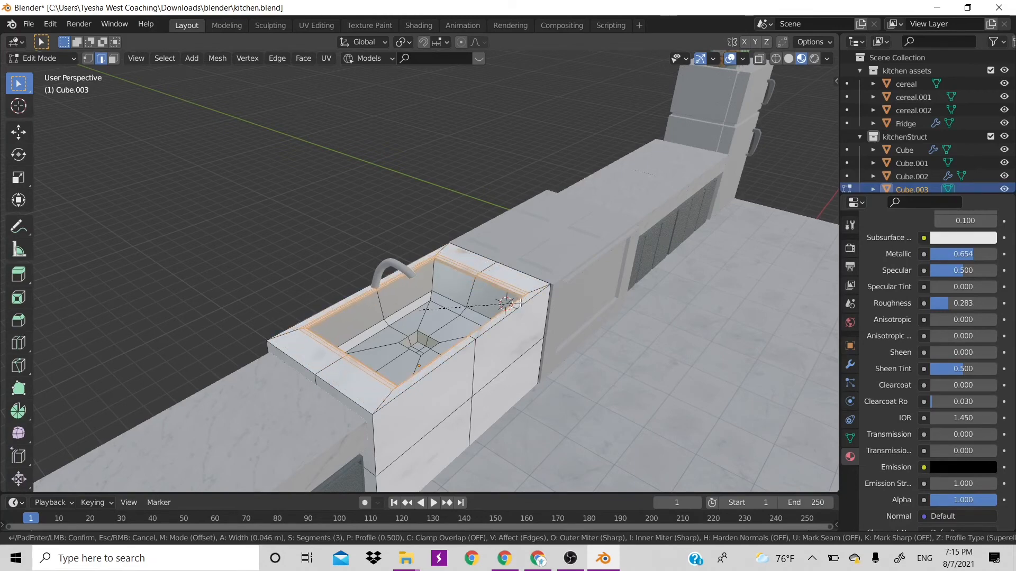
pyautogui.click(520, 303)
pyautogui.press('Tab')
pyautogui.scroll(-3, 547, 299)
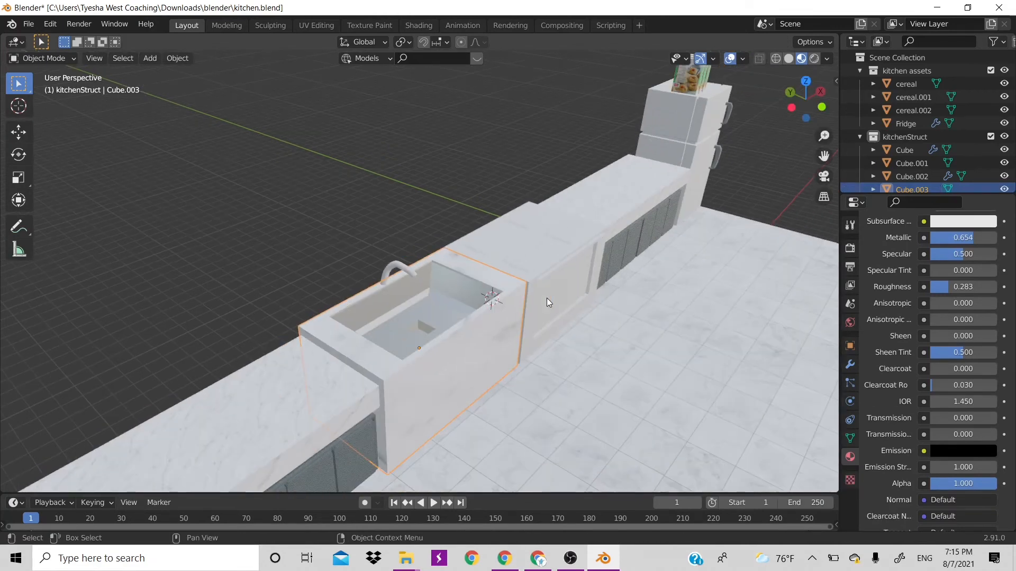
pyautogui.scroll(5, 547, 299)
pyautogui.scroll(-3, 547, 297)
pyautogui.scroll(3, 473, 297)
pyautogui.scroll(-5, 473, 297)
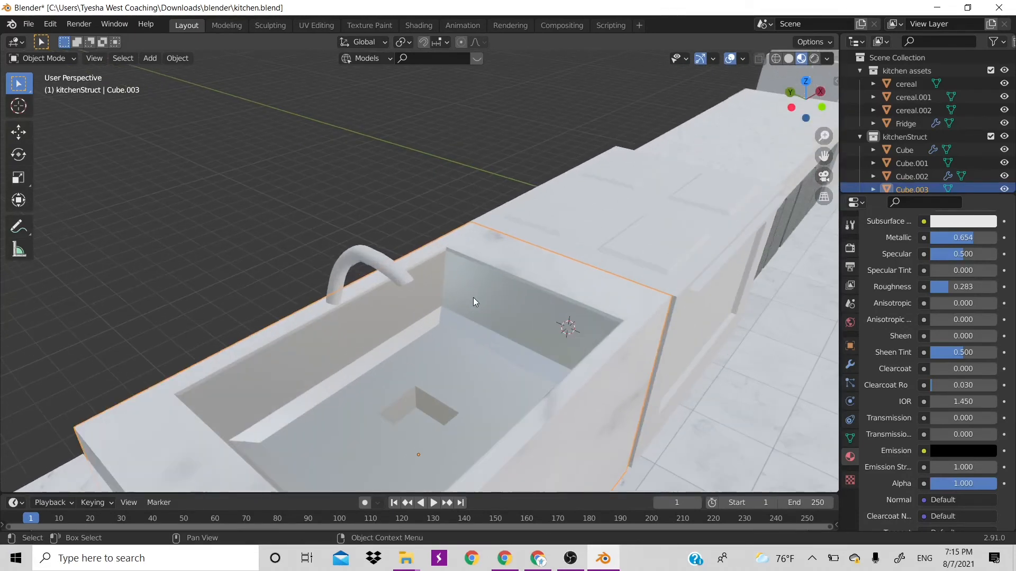
# - Select the four front faces of the sink block in Edit Mode from the front view and inset them together by a narrow margin
pyautogui.click(459, 333)
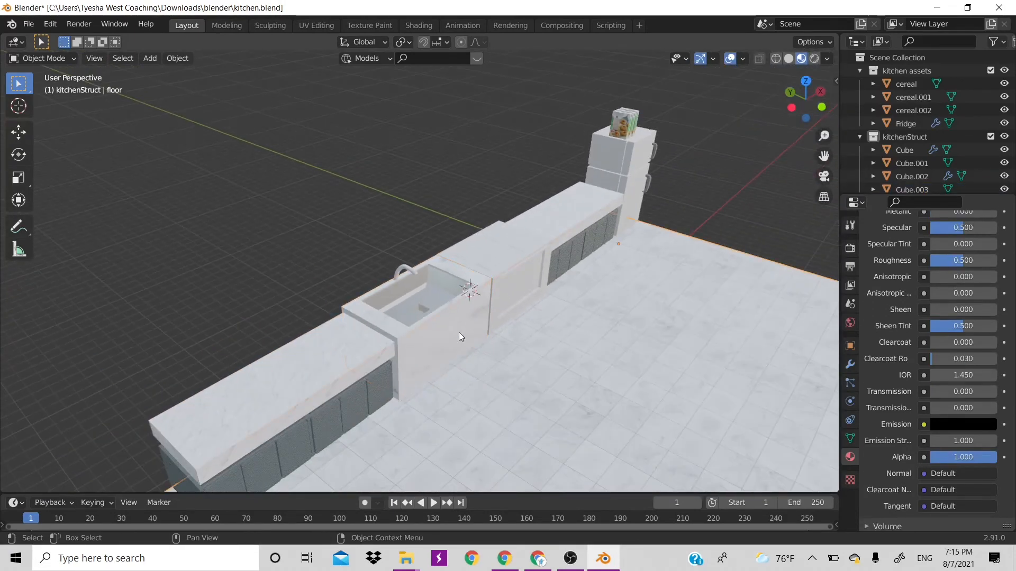
pyautogui.scroll(3, 459, 332)
pyautogui.click(418, 375)
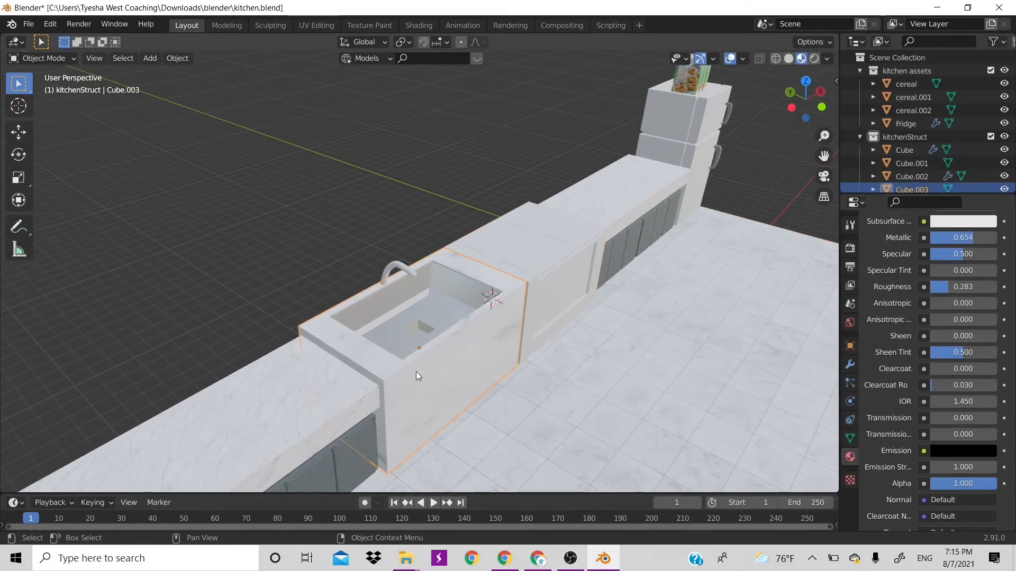
pyautogui.press('KP_1')
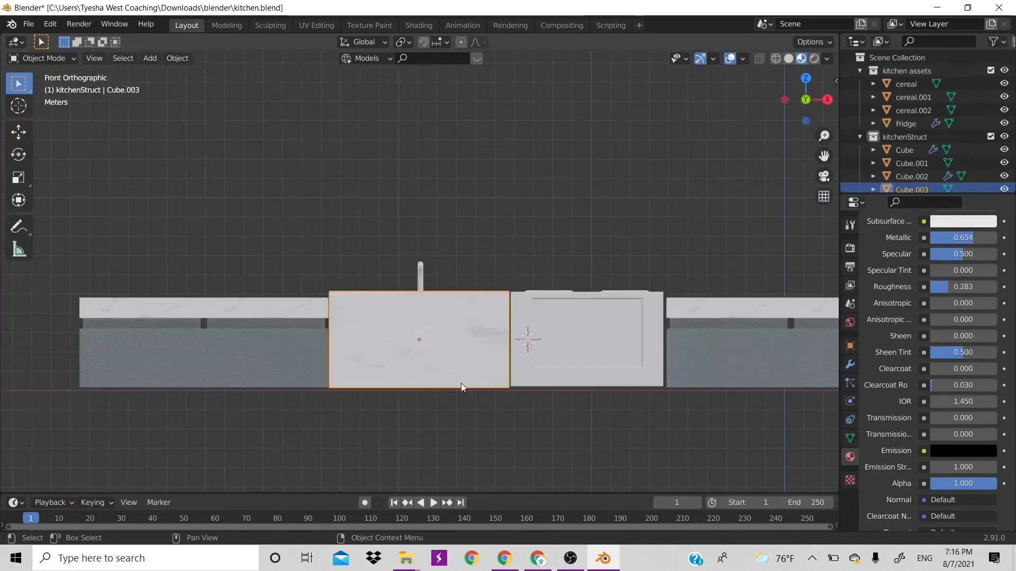
pyautogui.scroll(2, 477, 289)
pyautogui.press('Tab')
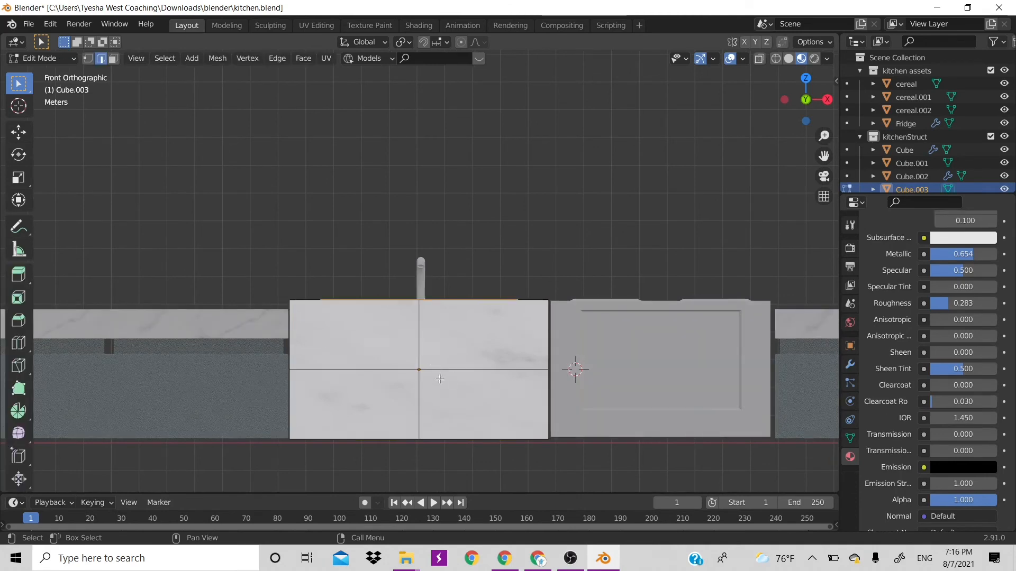
pyautogui.moveTo(363, 352); pyautogui.dragTo(465, 394)
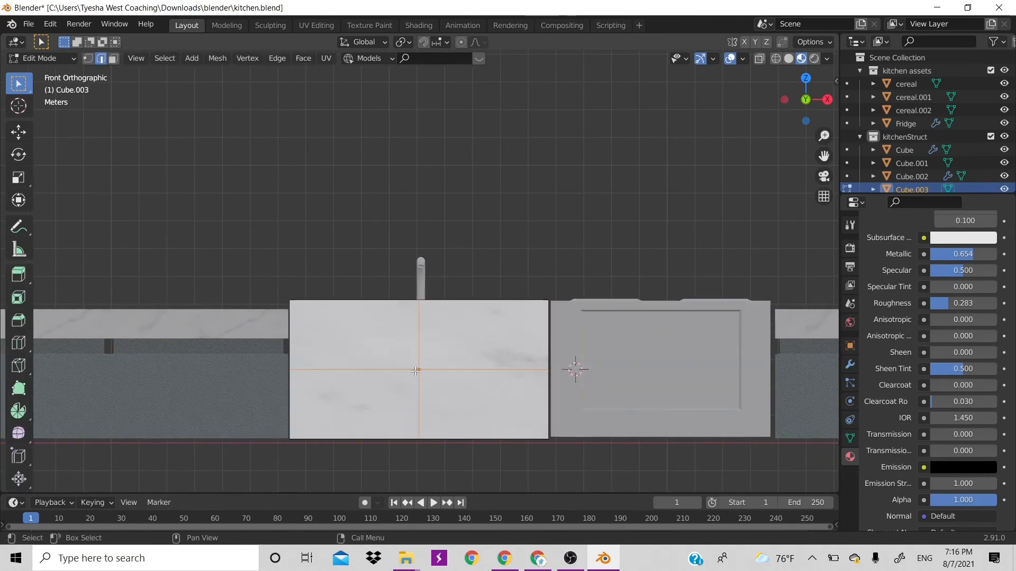
pyautogui.press('3')
pyautogui.moveTo(345, 338); pyautogui.dragTo(533, 418)
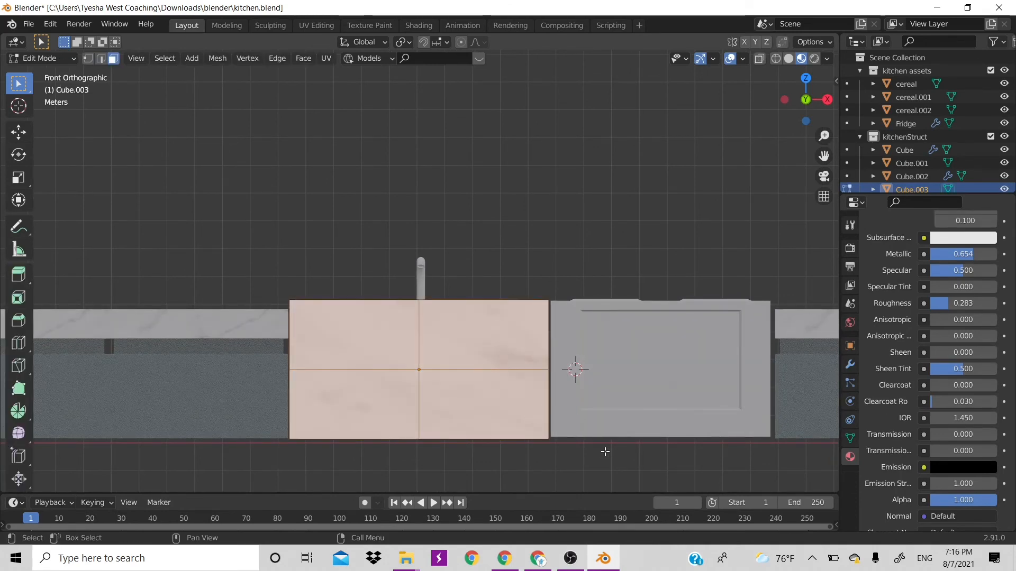
pyautogui.press('i')
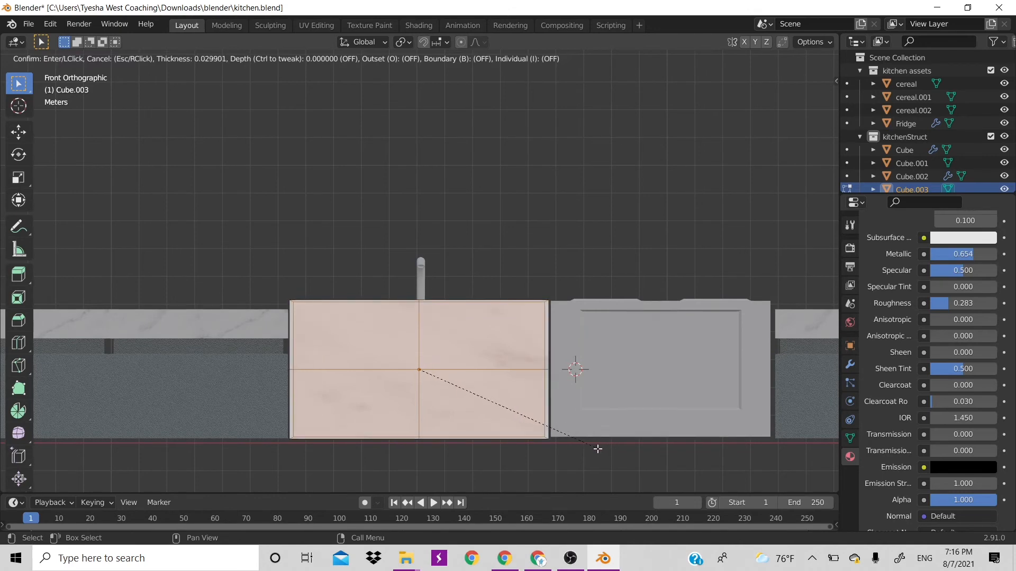
pyautogui.click(594, 446)
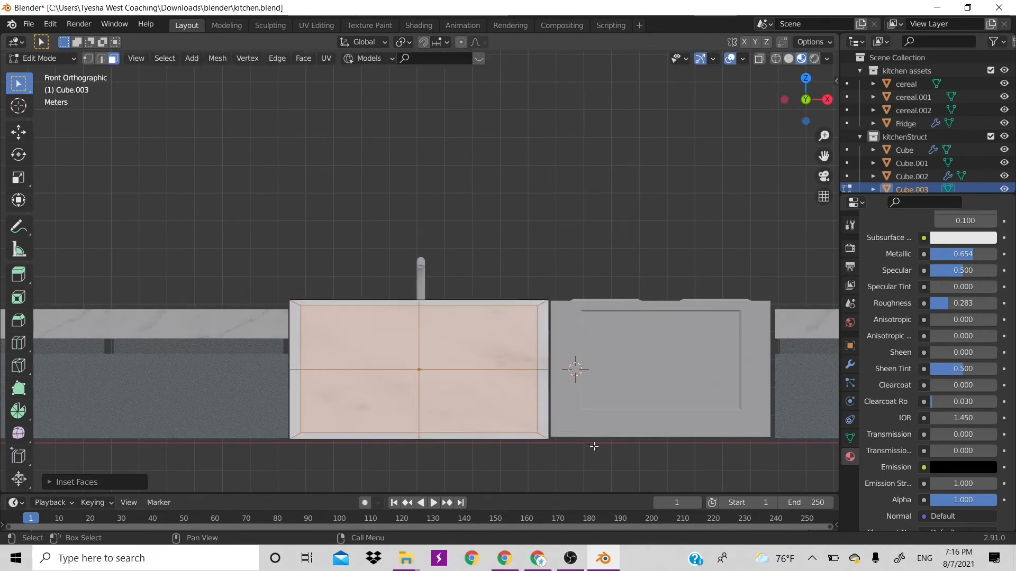
# - Scale the inset front faces down along Z, widening the margins above and below them
pyautogui.press('s')
pyautogui.press('z')
pyautogui.click(547, 420)
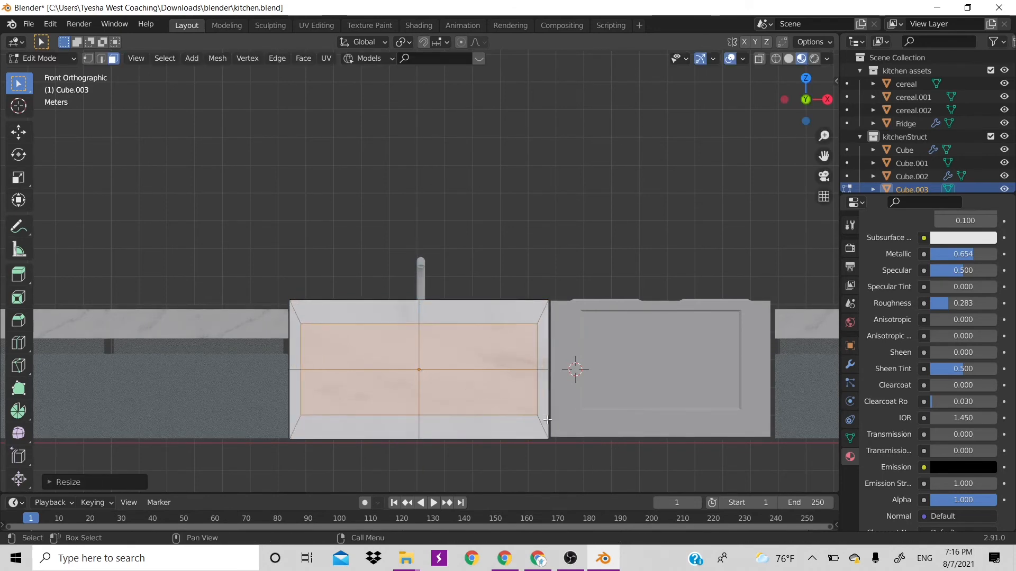
# - Move the inset front faces of the sink block down along Z, leaving a thicker margin above them
pyautogui.press('g')
pyautogui.press('z')
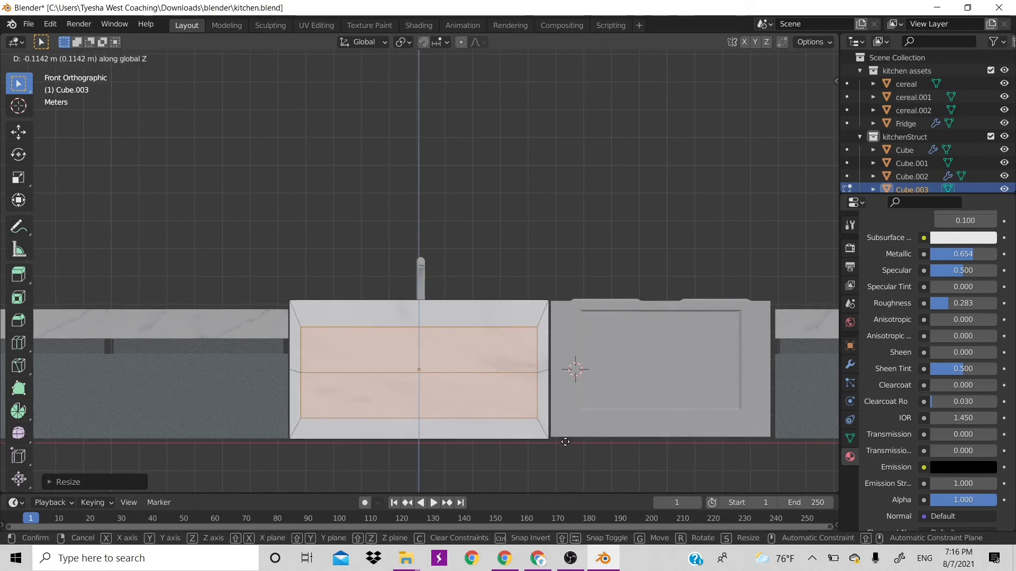
pyautogui.click(566, 447)
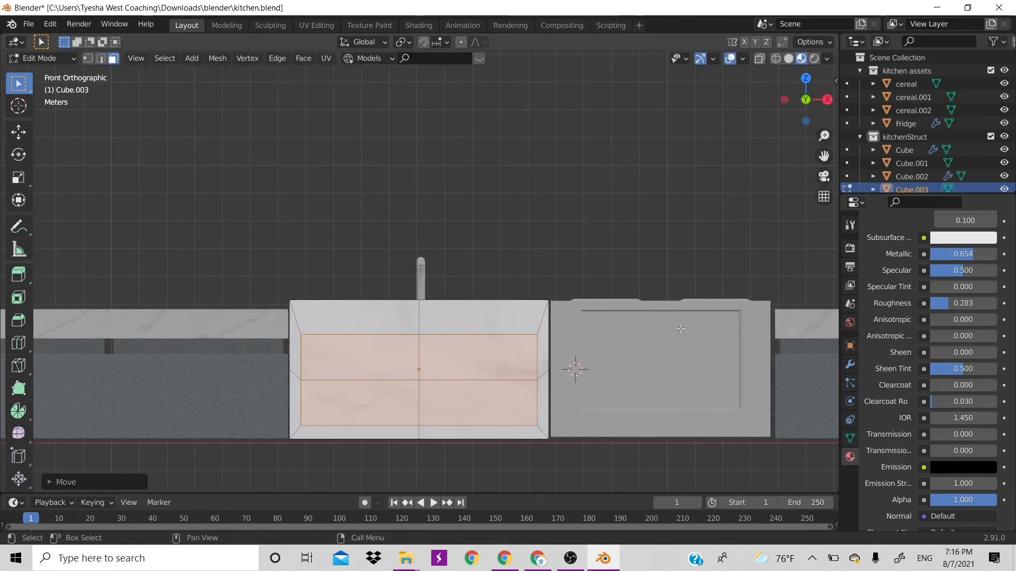
# - Extrude the inset front faces back into the sink block from the right view, and push them slightly deeper along Y to form a recess
pyautogui.press('KP_3')
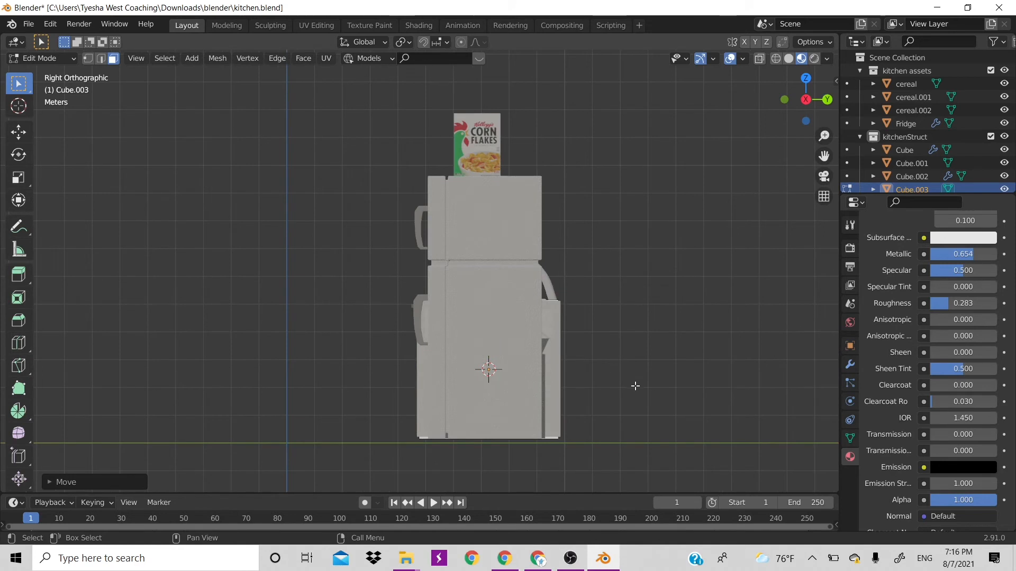
pyautogui.press('g')
pyautogui.press('z')
pyautogui.press('z')
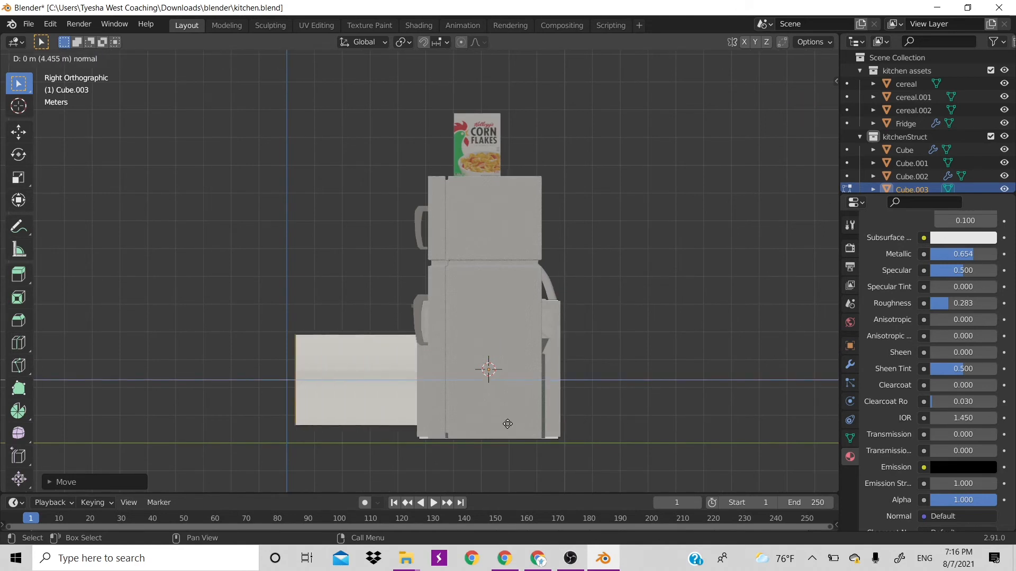
pyautogui.click(670, 423)
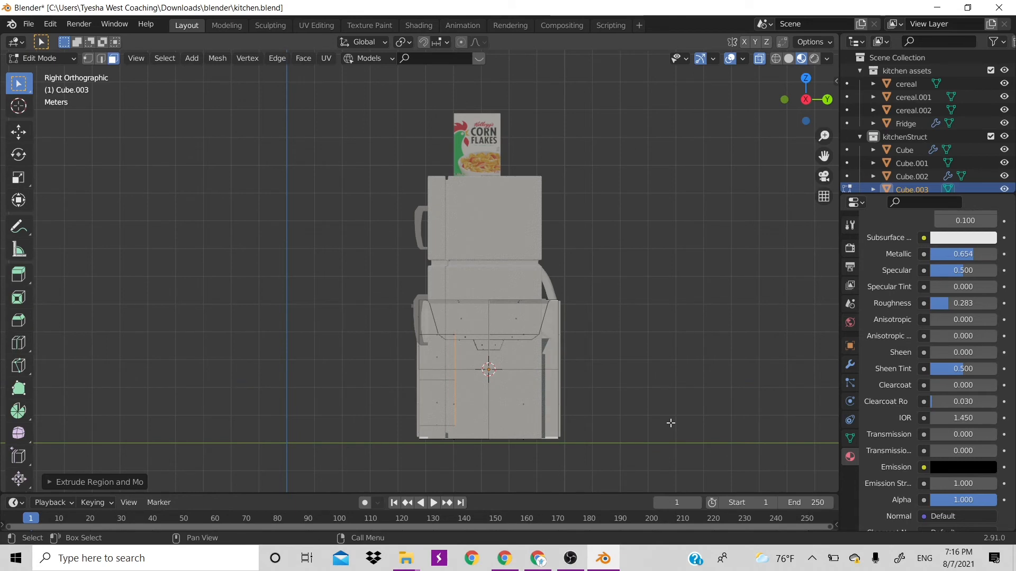
pyautogui.press('g')
pyautogui.press('x')
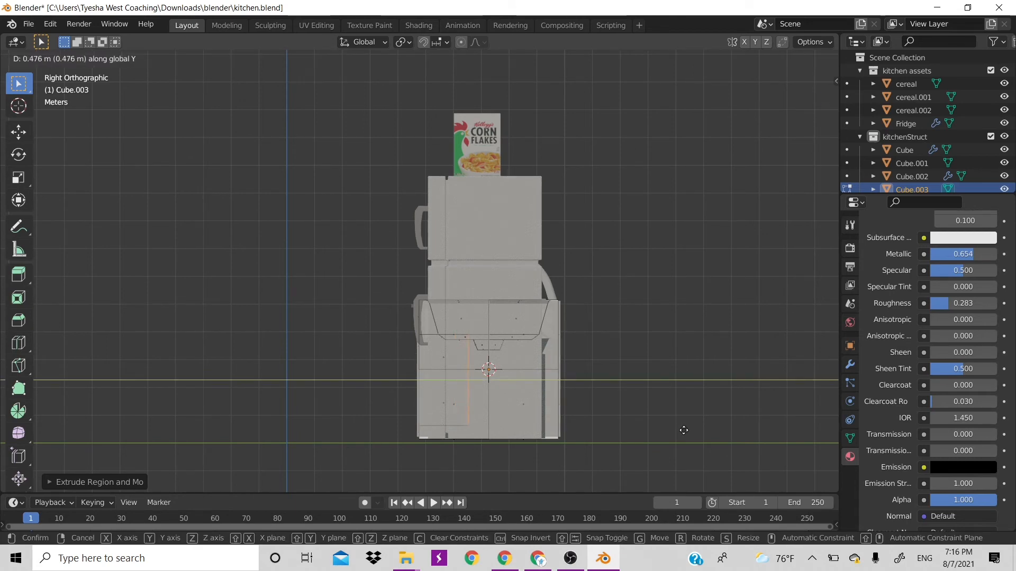
pyautogui.click(684, 432)
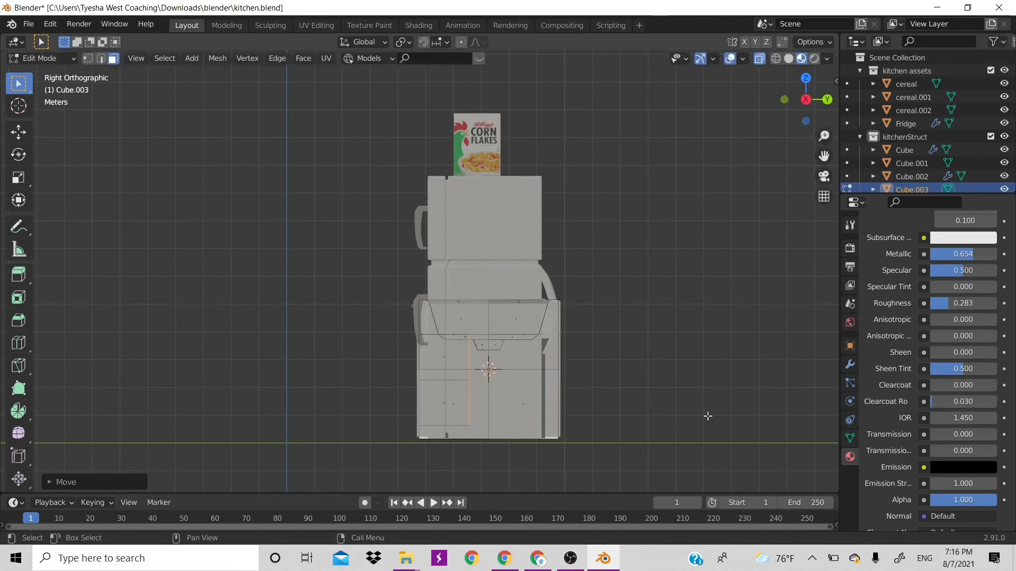
pyautogui.press('KP_1')
pyautogui.moveTo(805, 98); pyautogui.dragTo(650, 261)
pyautogui.scroll(-5, 651, 261)
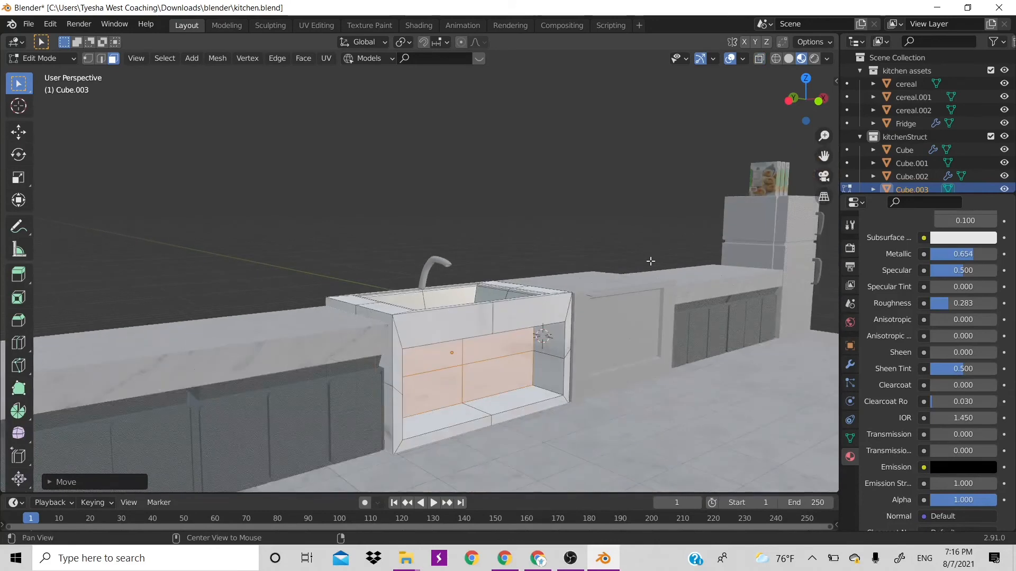
pyautogui.moveTo(798, 92); pyautogui.dragTo(803, 114)
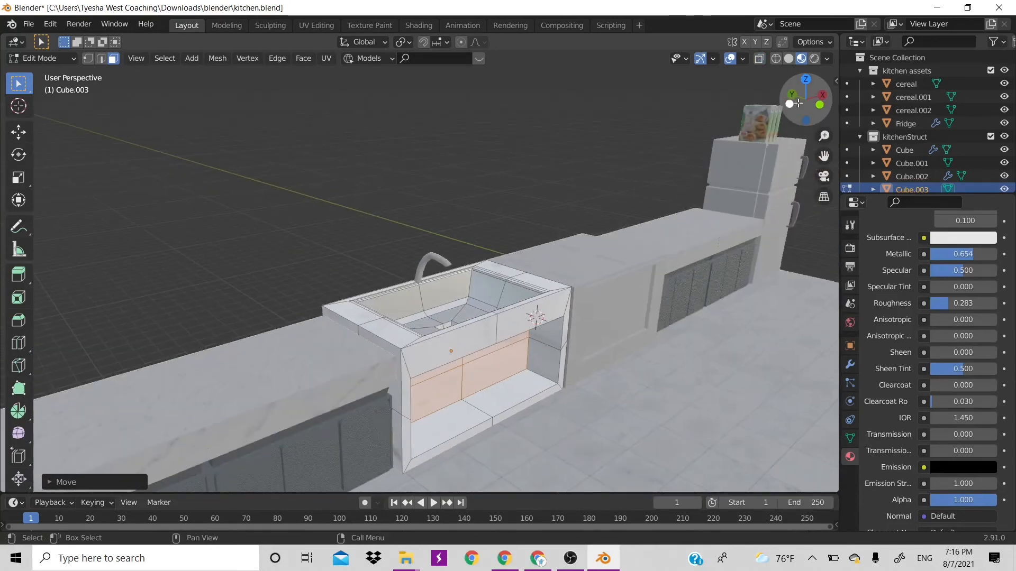
# - Duplicate one linked cupboard door of the counter unit beside the sink in place and separate it into its own object
pyautogui.scroll(-3, 335, 431)
pyautogui.click(338, 406)
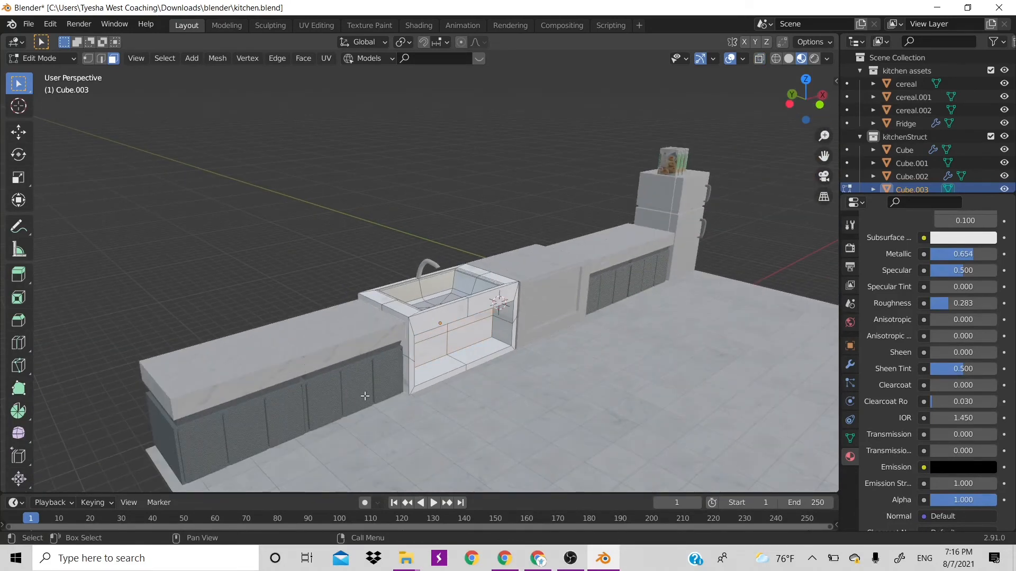
pyautogui.press('Tab')
pyautogui.click(322, 396)
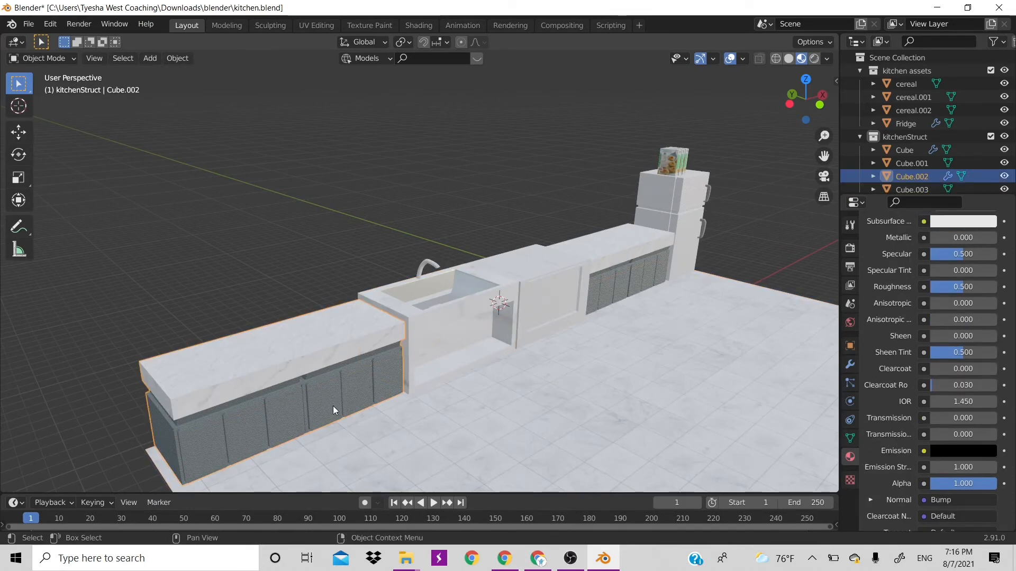
pyautogui.press('Tab')
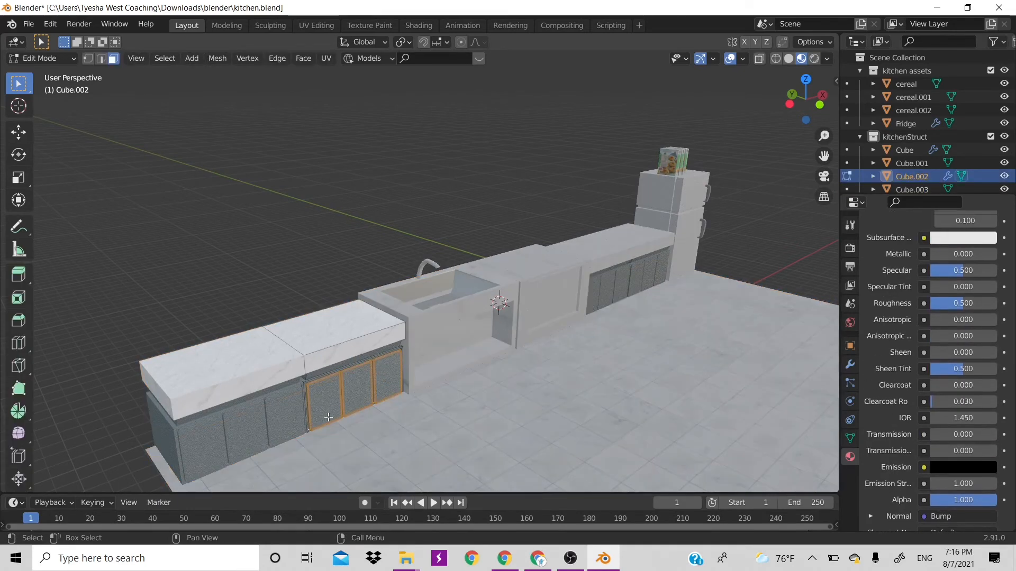
pyautogui.click(327, 405)
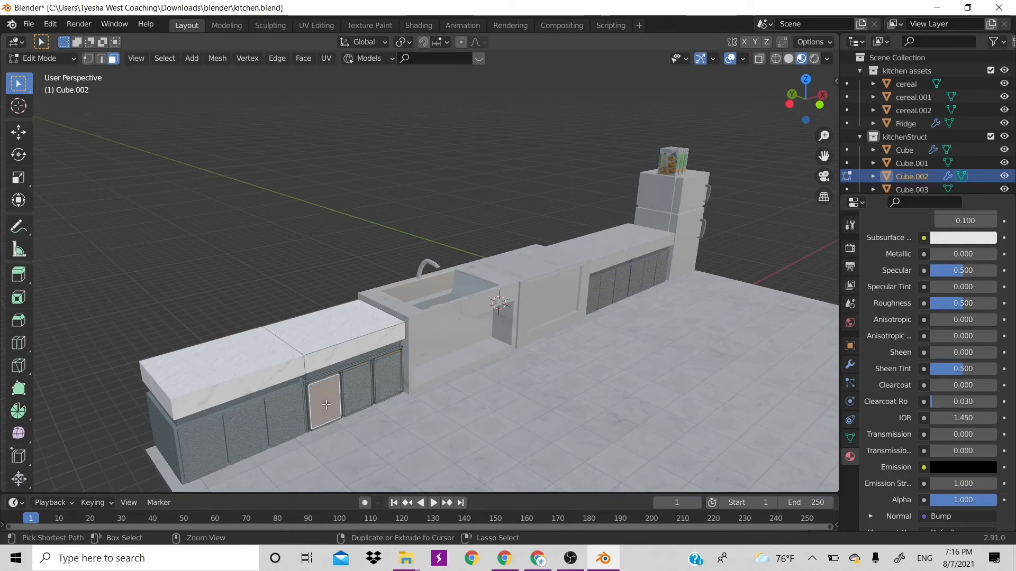
pyautogui.hotkey('ctrl', 'l')
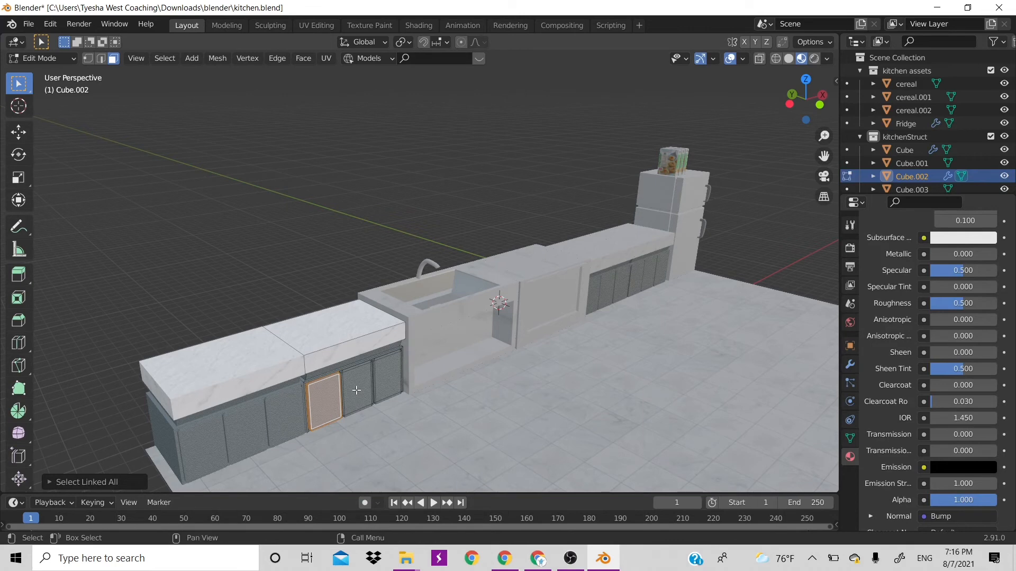
pyautogui.press('g')
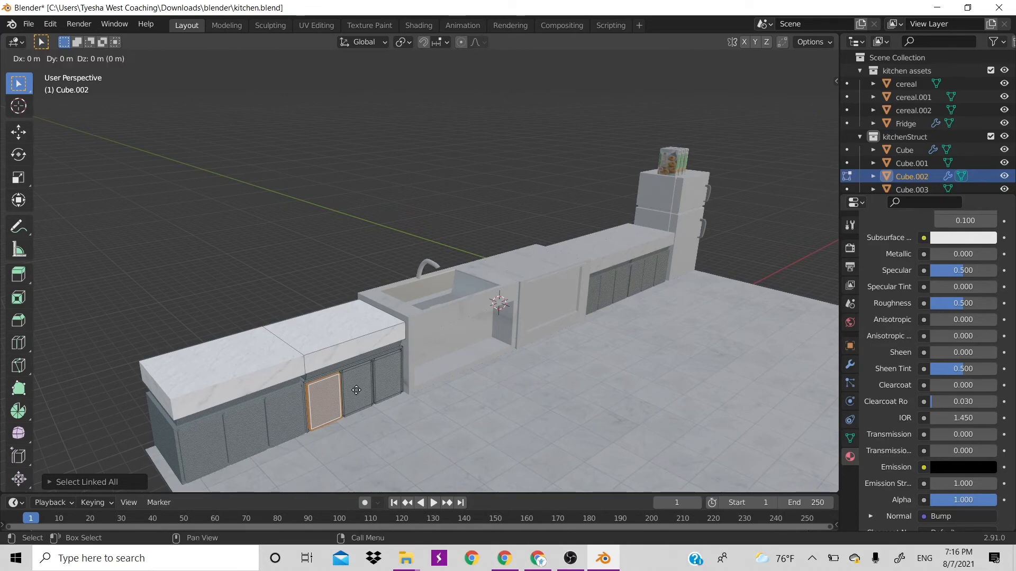
pyautogui.click(356, 390)
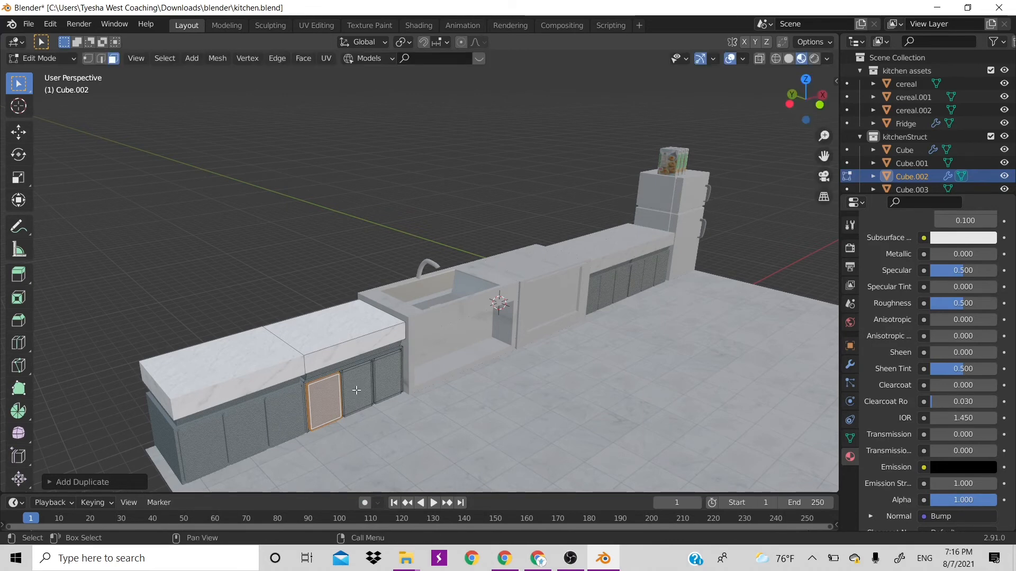
pyautogui.press('p')
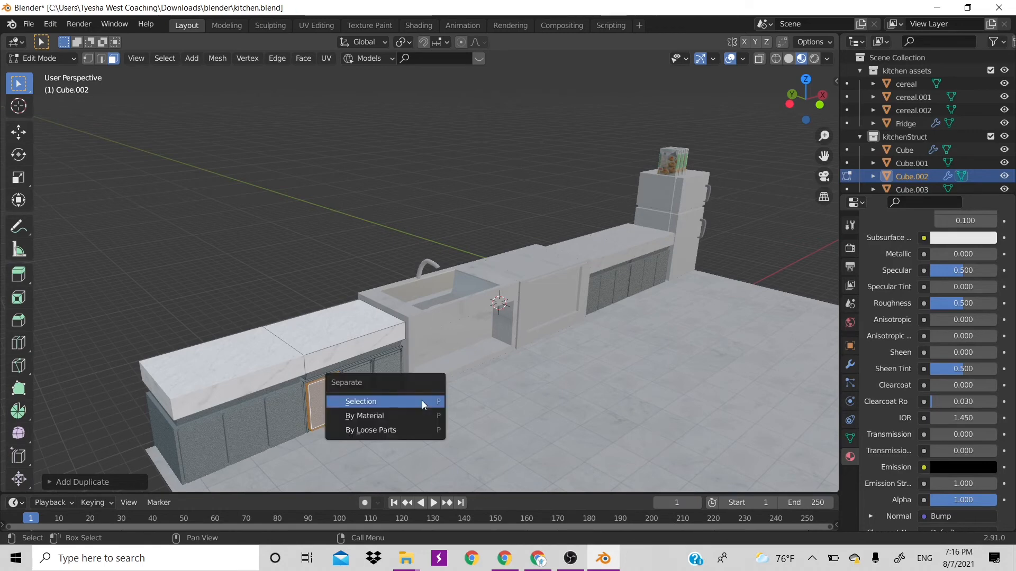
pyautogui.click(423, 402)
pyautogui.press('Tab')
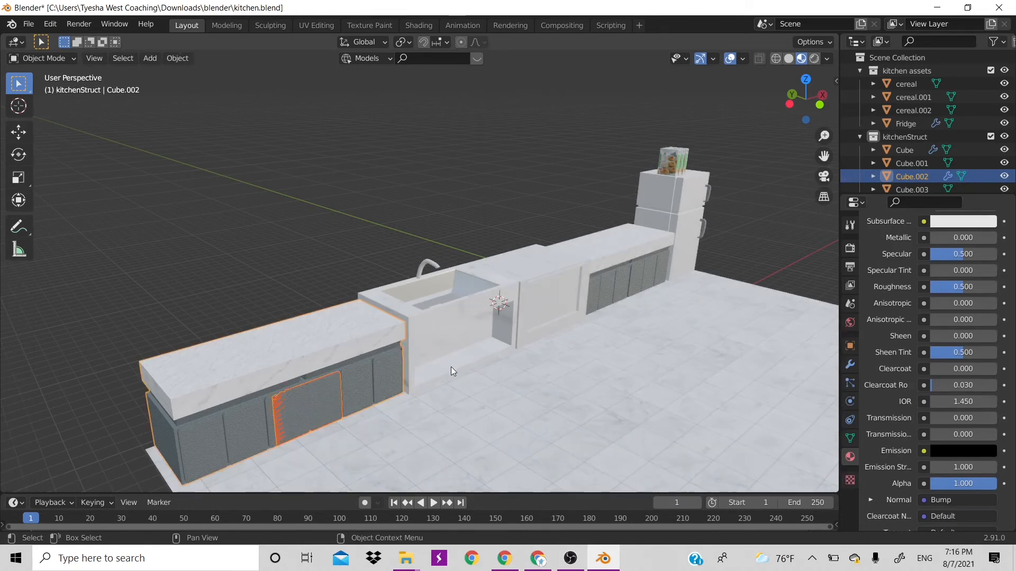
# - Move the separated cupboard door along X in front of the sink block's recess
pyautogui.click(336, 390)
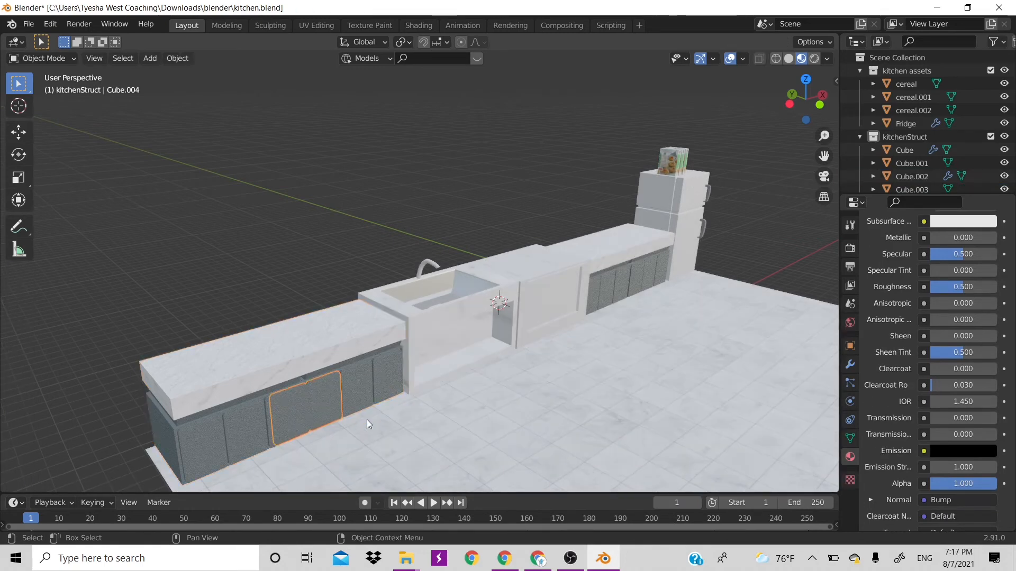
pyautogui.press('g')
pyautogui.press('x')
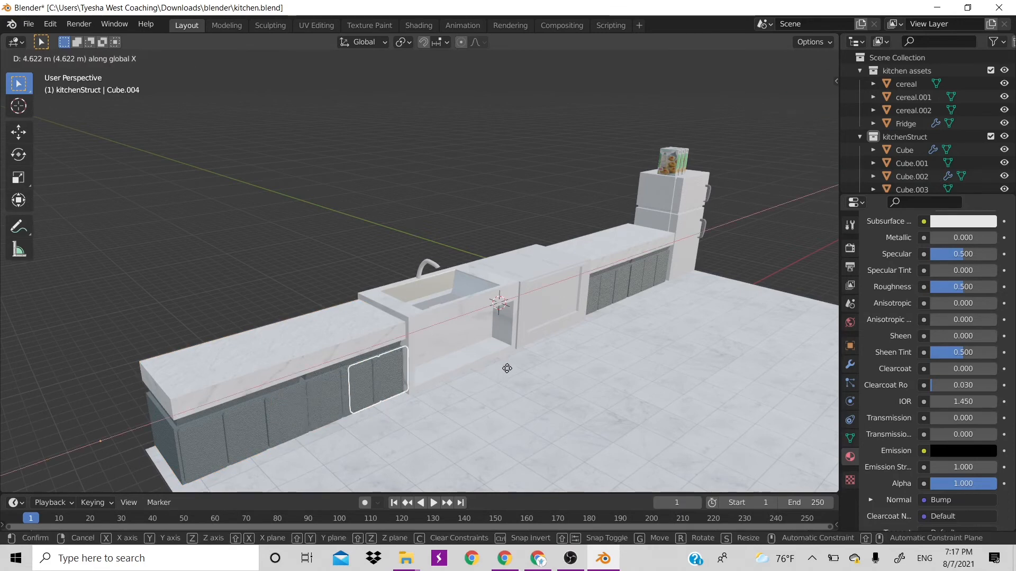
pyautogui.click(600, 340)
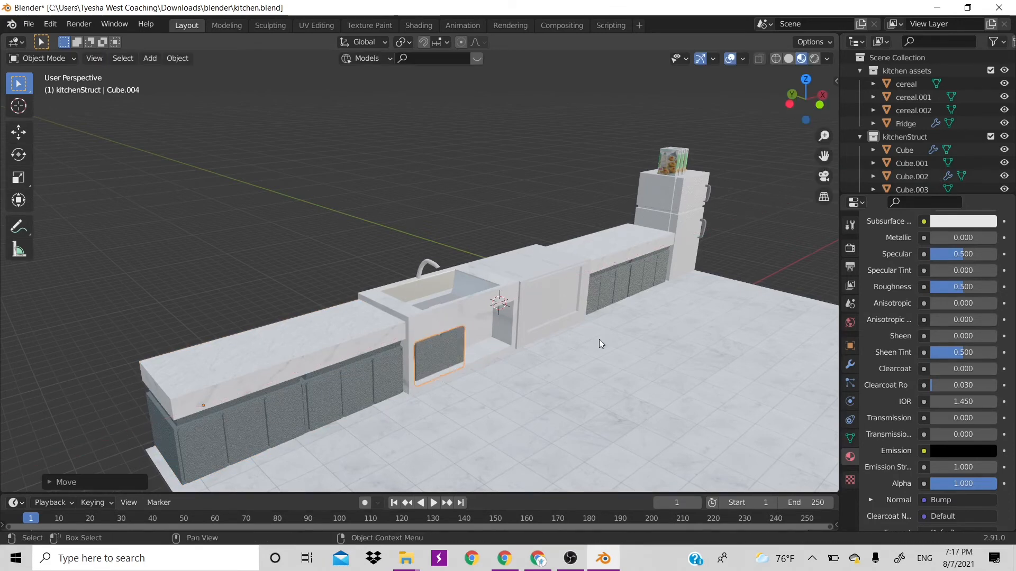
# - Set the separated door's origin to its geometry
pyautogui.press('s')
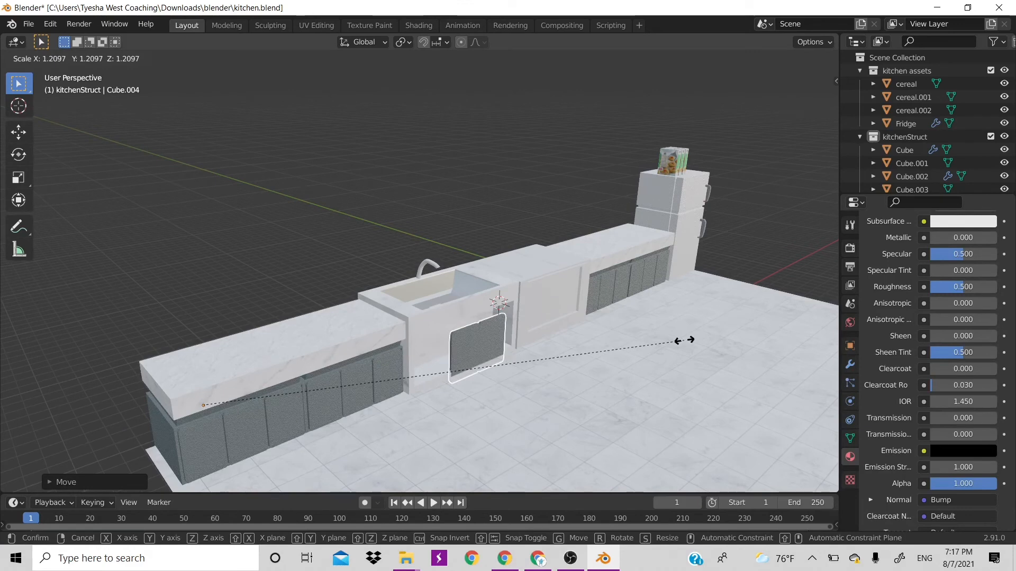
pyautogui.press('Escape')
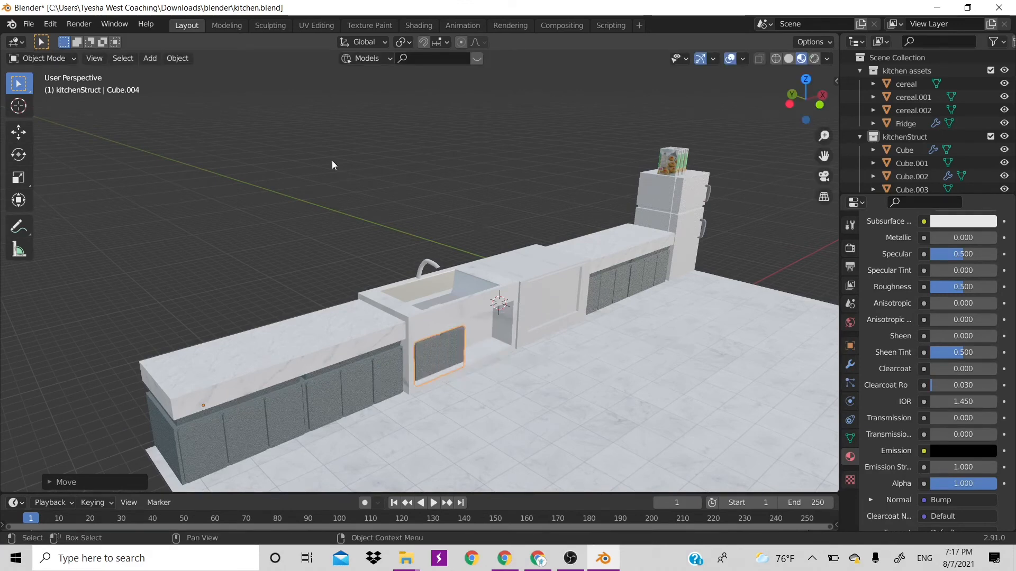
pyautogui.click(179, 58)
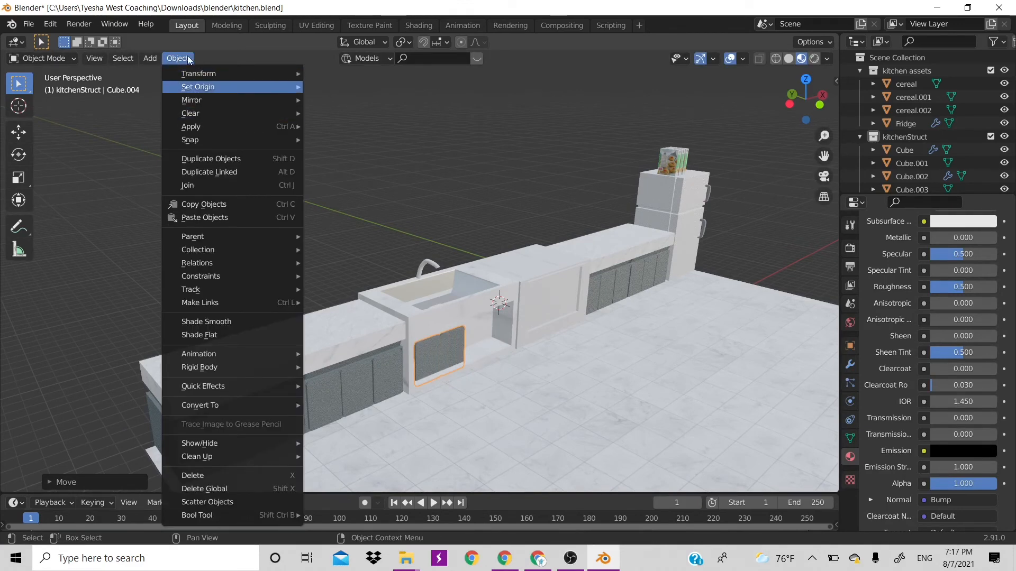
pyautogui.click(188, 60)
pyautogui.click(191, 60)
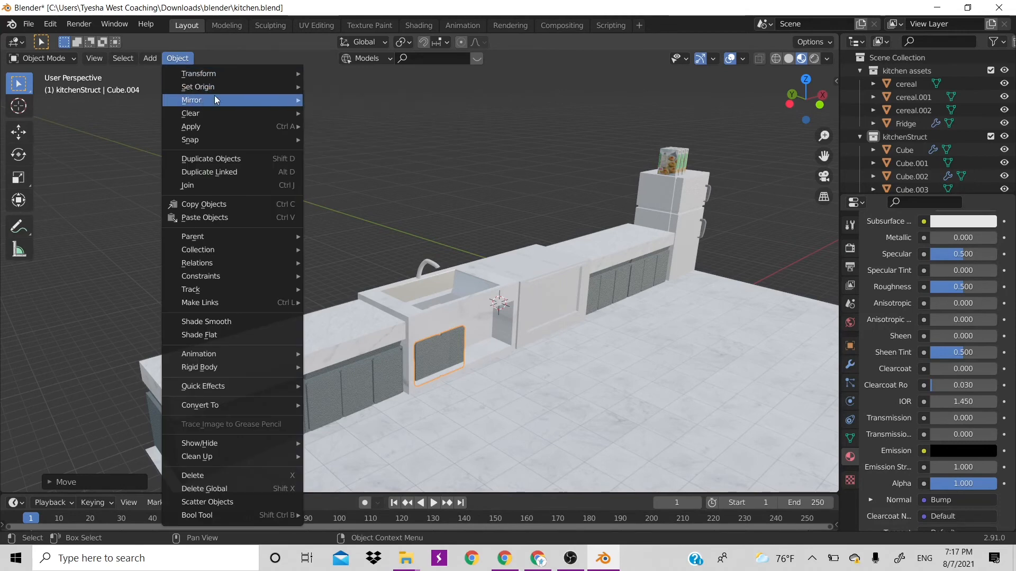
pyautogui.moveTo(290, 89)
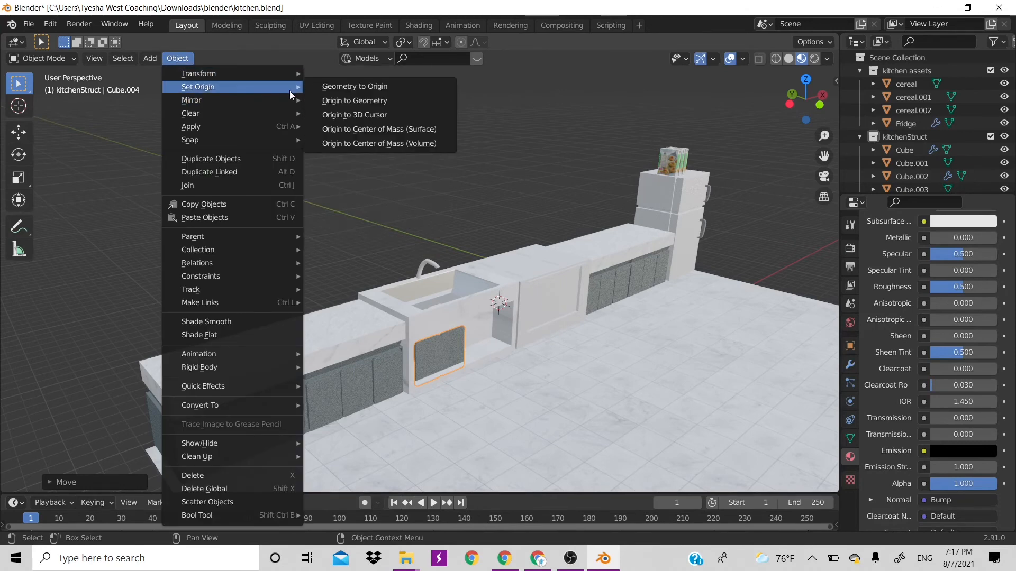
pyautogui.click(345, 101)
# - Select the whole linked door panel in Edit Mode and move it along X towards the middle of the sink recess
pyautogui.scroll(2, 463, 253)
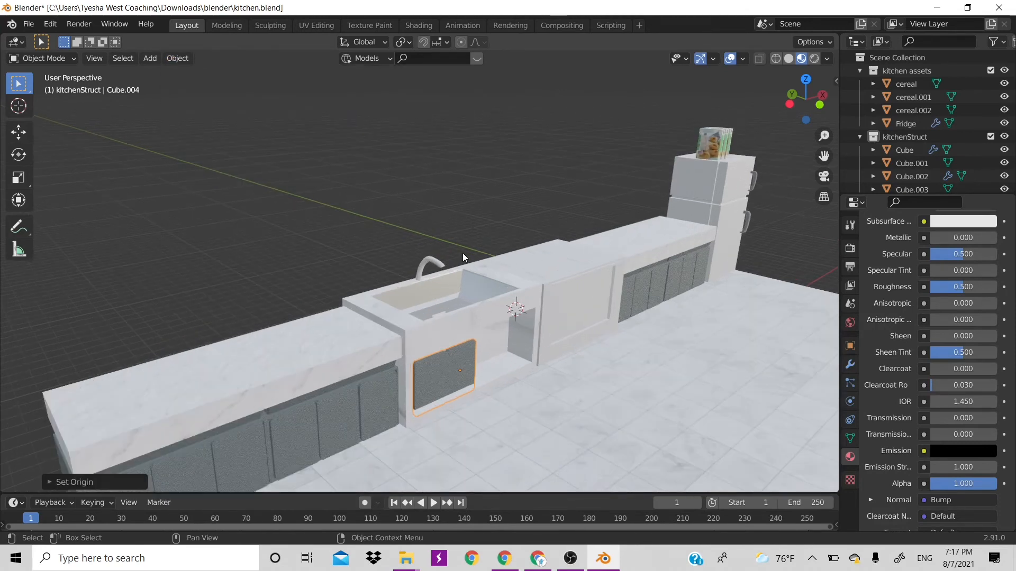
pyautogui.scroll(1, 463, 253)
pyautogui.press('Tab')
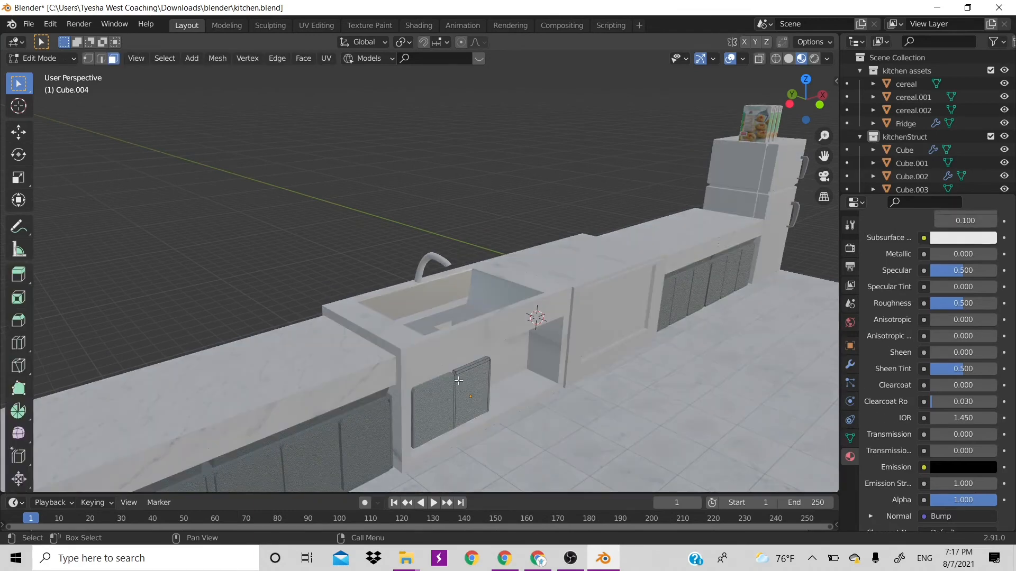
pyautogui.click(470, 394)
pyautogui.hotkey('ctrl', 'l')
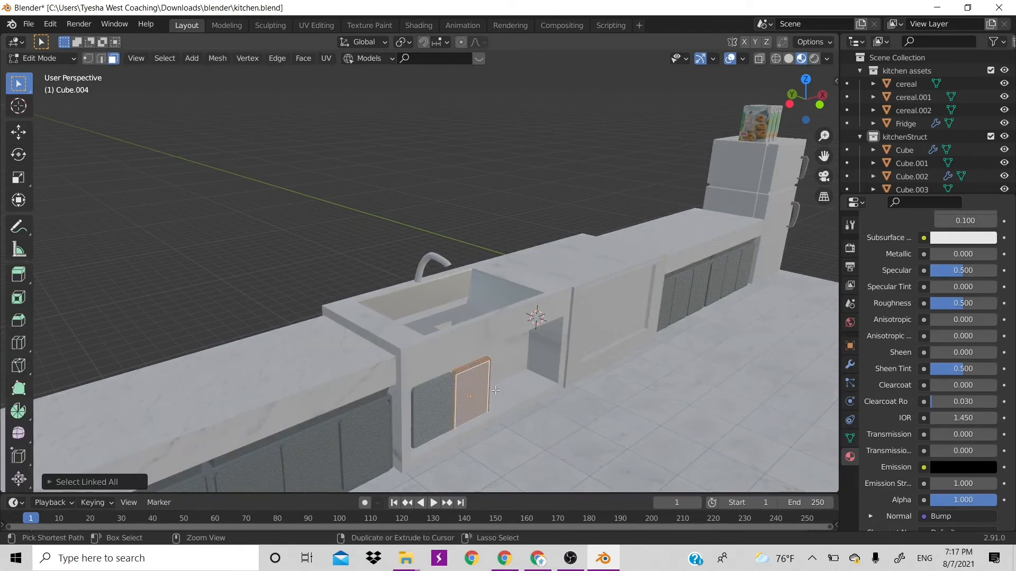
pyautogui.press('g')
pyautogui.press('x')
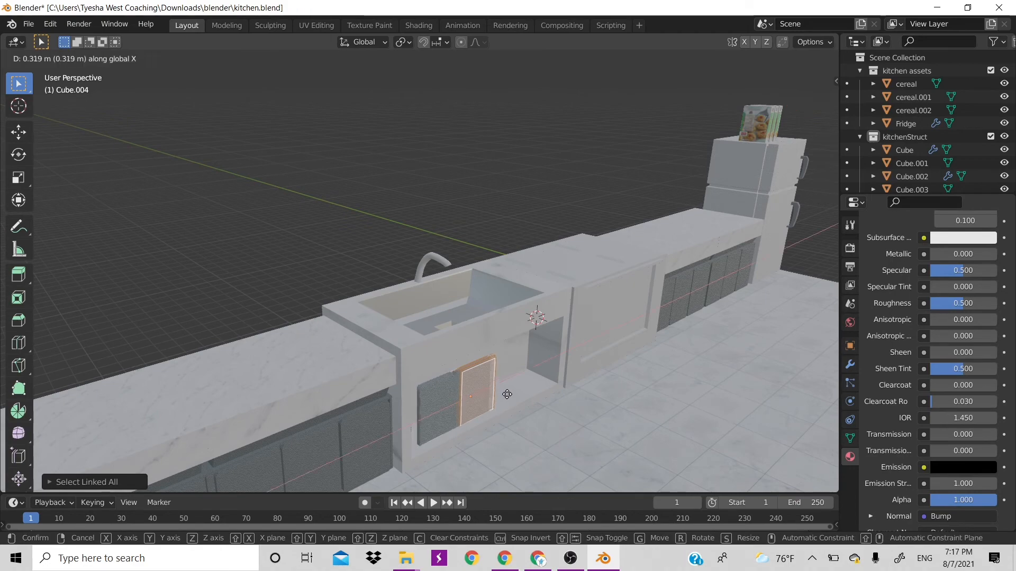
pyautogui.click(523, 395)
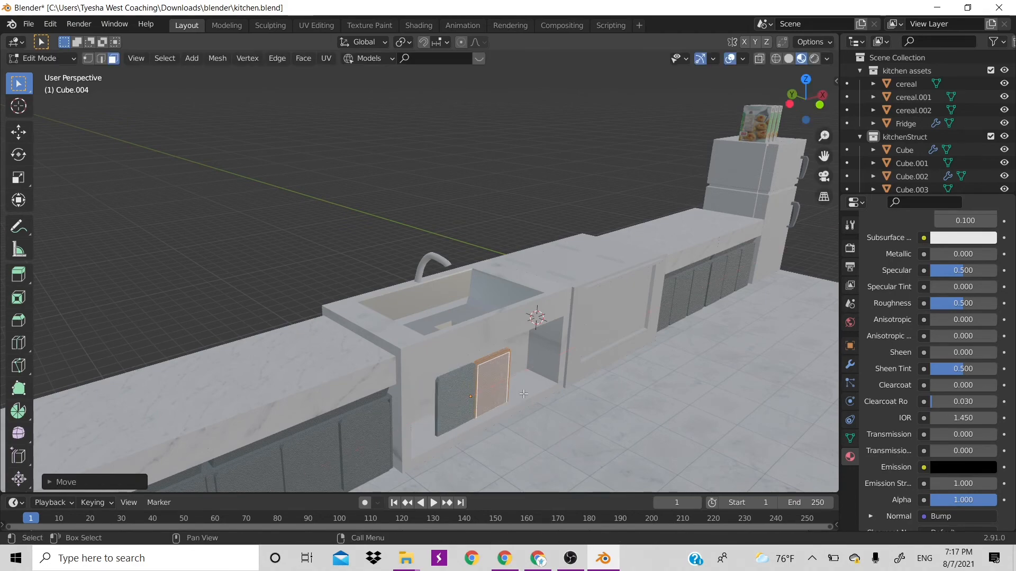
# - Return to Object Mode and delete the separated cupboard door in front of the sink
pyautogui.scroll(-3, 520, 395)
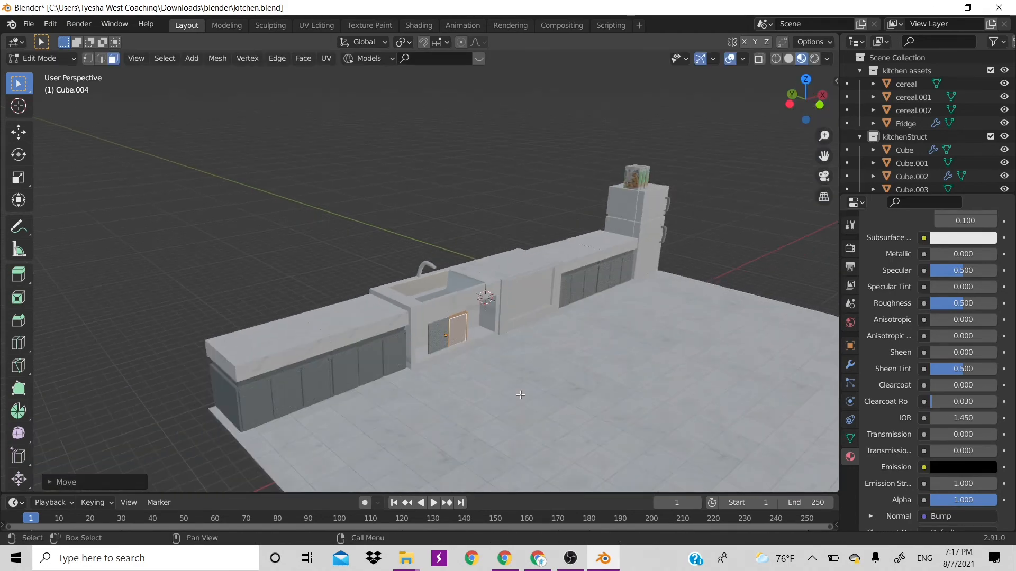
pyautogui.press('Tab')
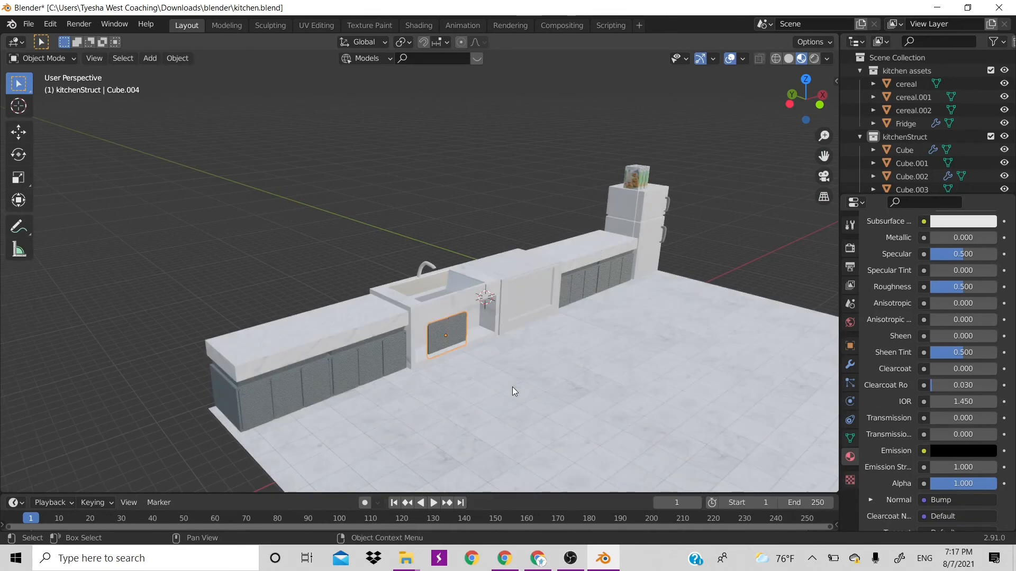
pyautogui.press('Delete')
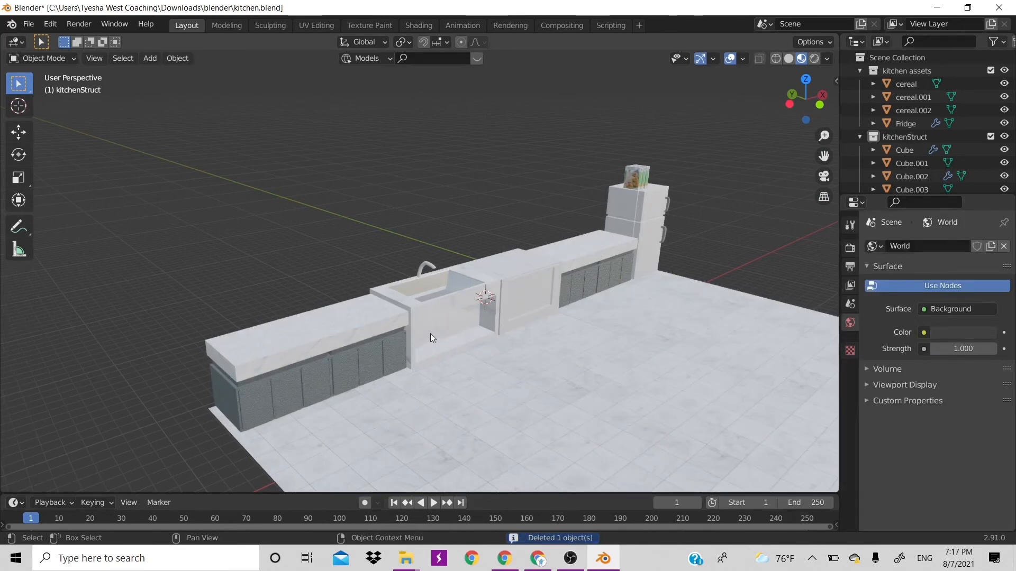
# - Add a cube, flatten it along Y and place it on the floor side in front of the kitchen units
pyautogui.hotkey('shift', 'a')
pyautogui.moveTo(449, 277)
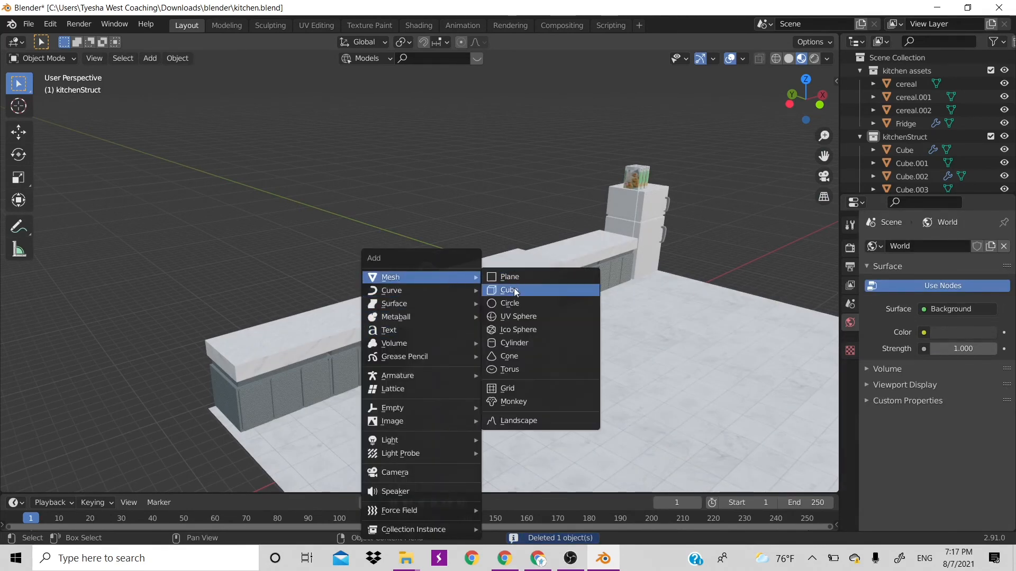
pyautogui.click(515, 290)
pyautogui.press('s')
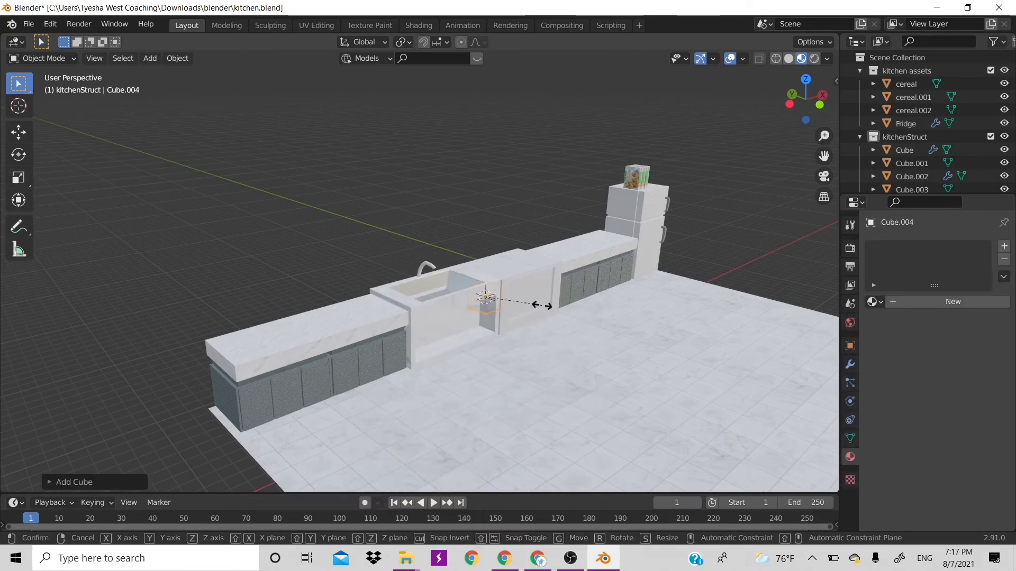
pyautogui.press('y')
pyautogui.click(500, 296)
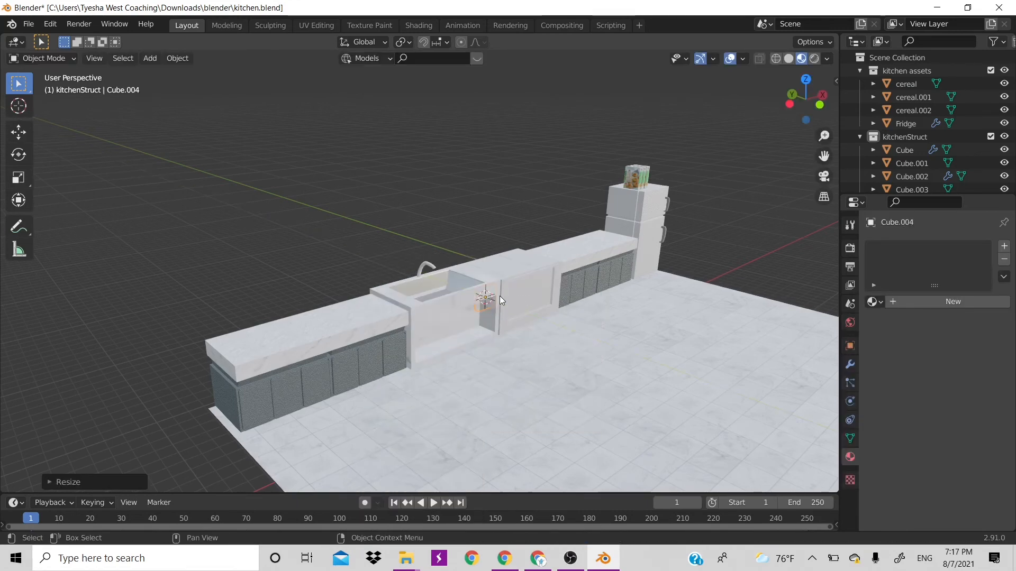
pyautogui.press('g')
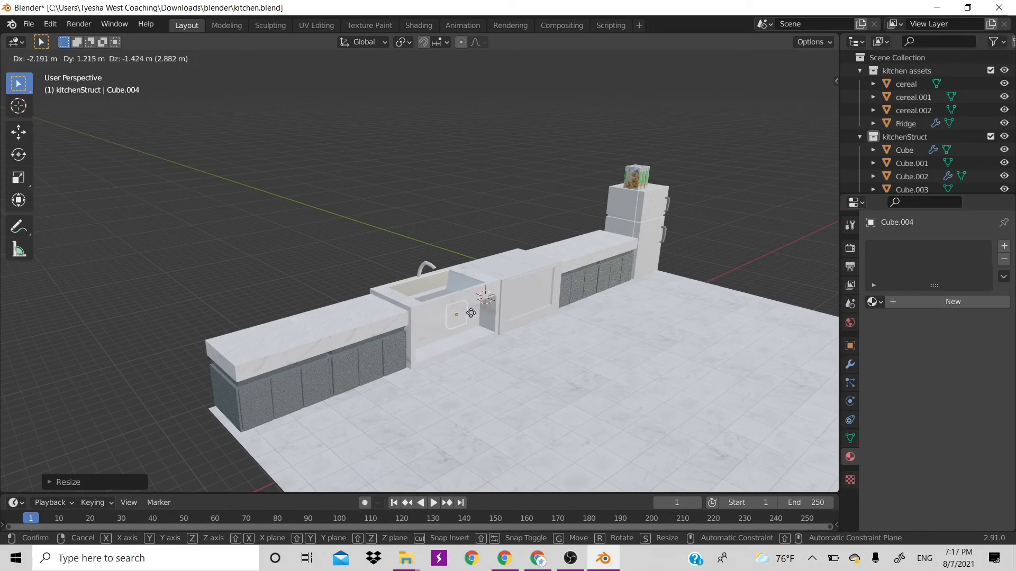
pyautogui.click(548, 335)
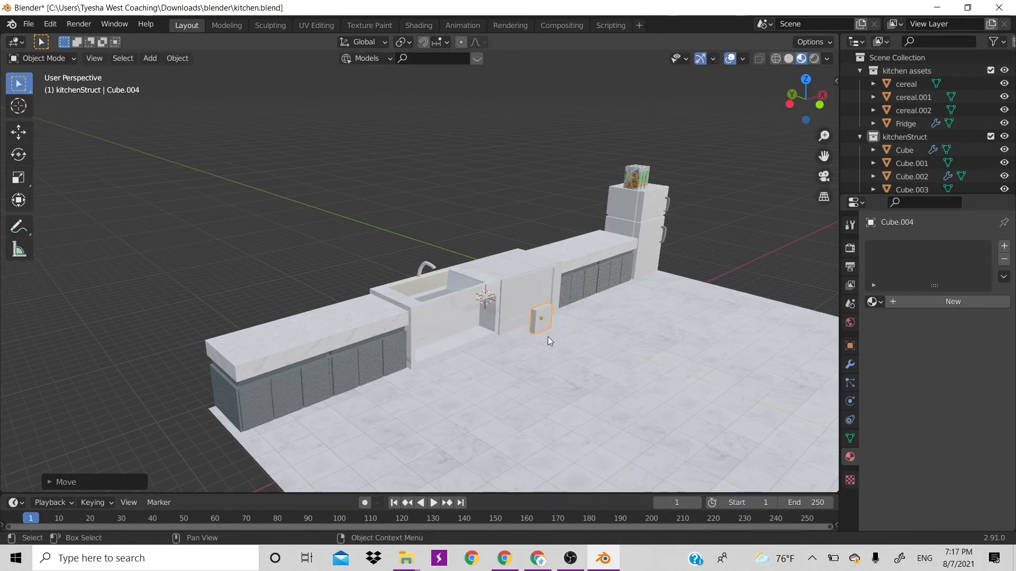
# - Scale the flattened cube to about 0.5 along Y, adjust its X width and stretch it along Z into a tall door panel
pyautogui.press('s')
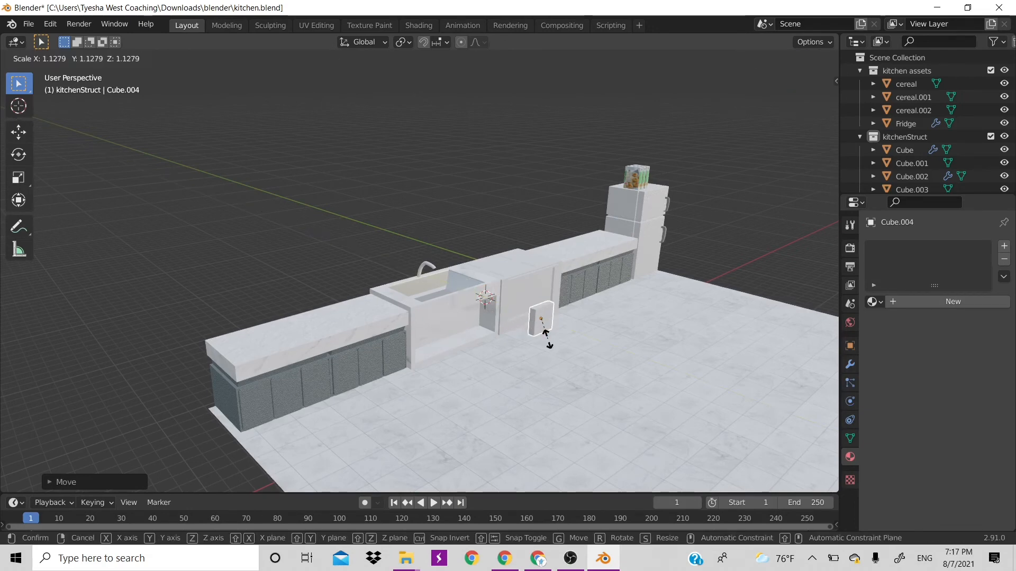
pyautogui.press('y')
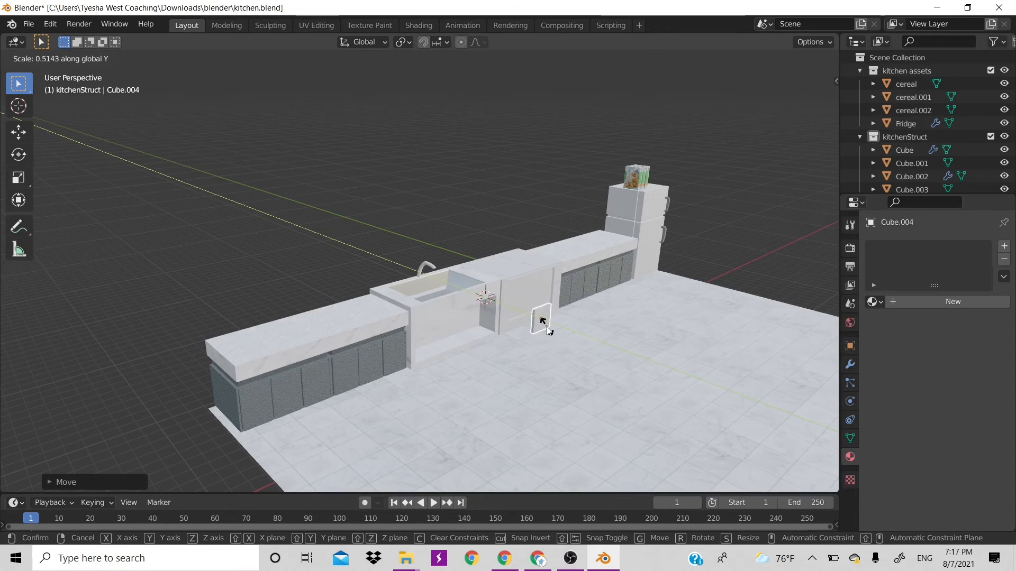
pyautogui.click(548, 331)
pyautogui.press('s')
pyautogui.press('x')
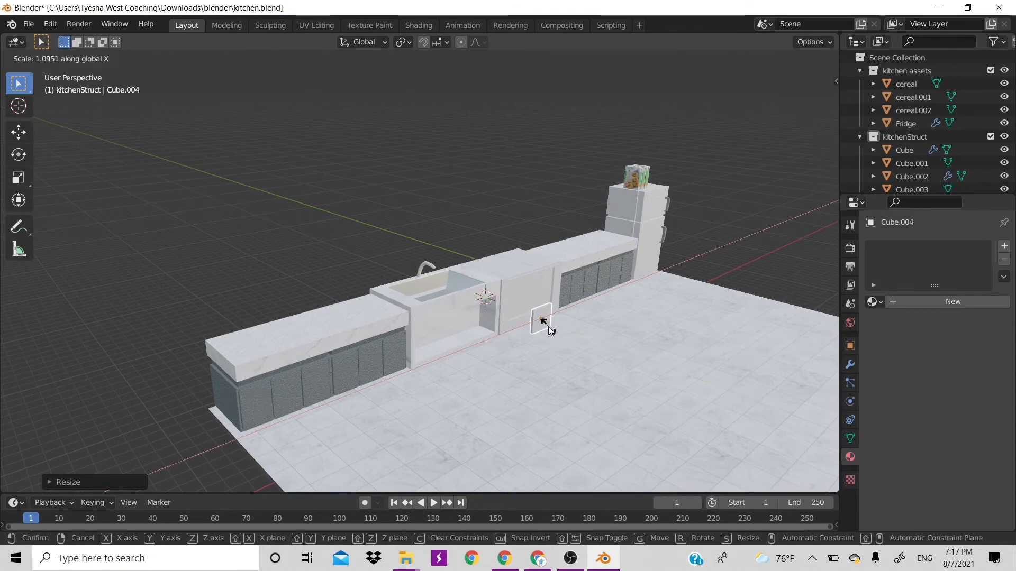
pyautogui.click(548, 328)
pyautogui.press('s')
pyautogui.press('z')
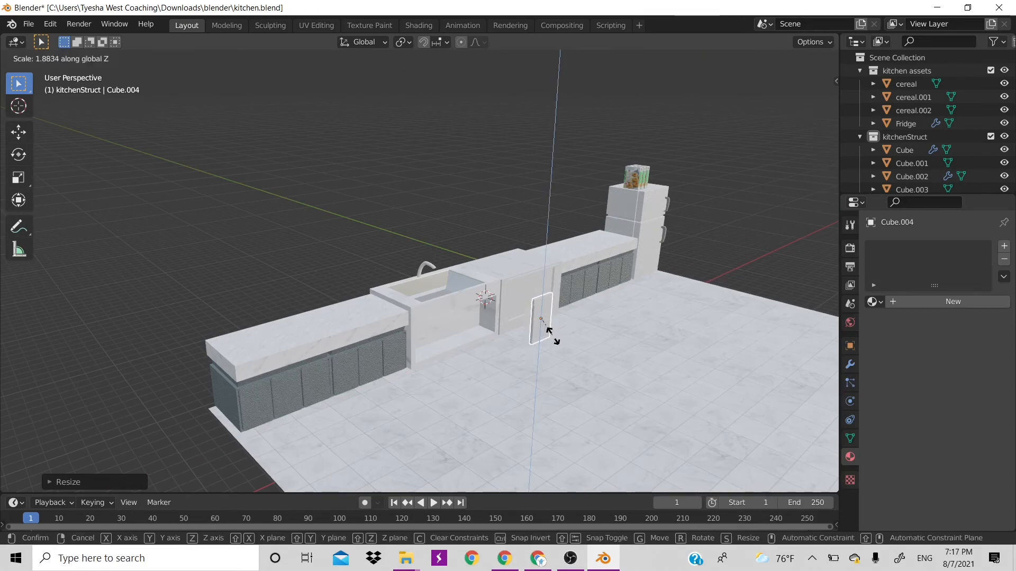
pyautogui.click(551, 335)
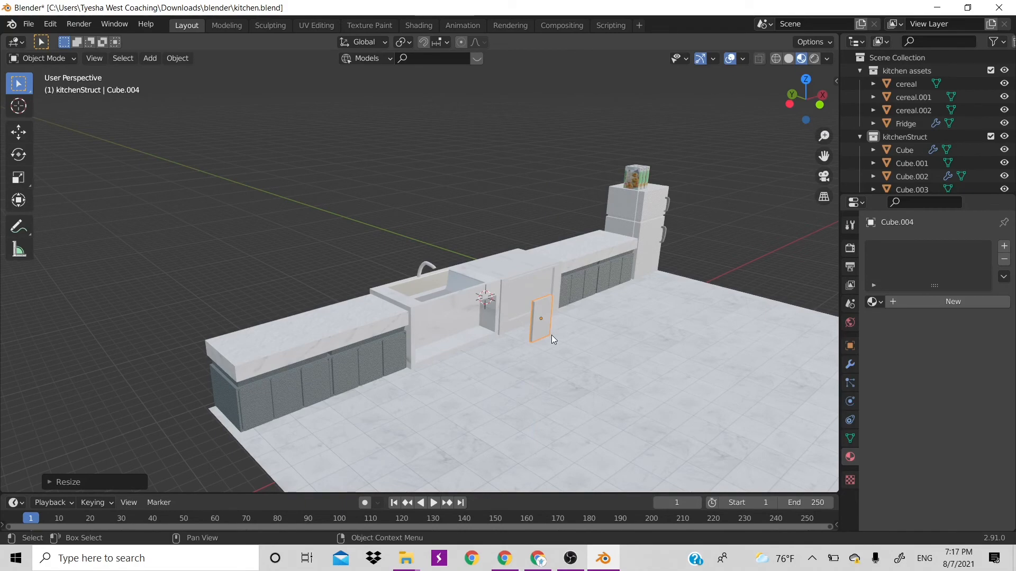
# - In front view, move the door panel along X to the left part of the sink block
pyautogui.press('KP_1')
pyautogui.scroll(6, 577, 269)
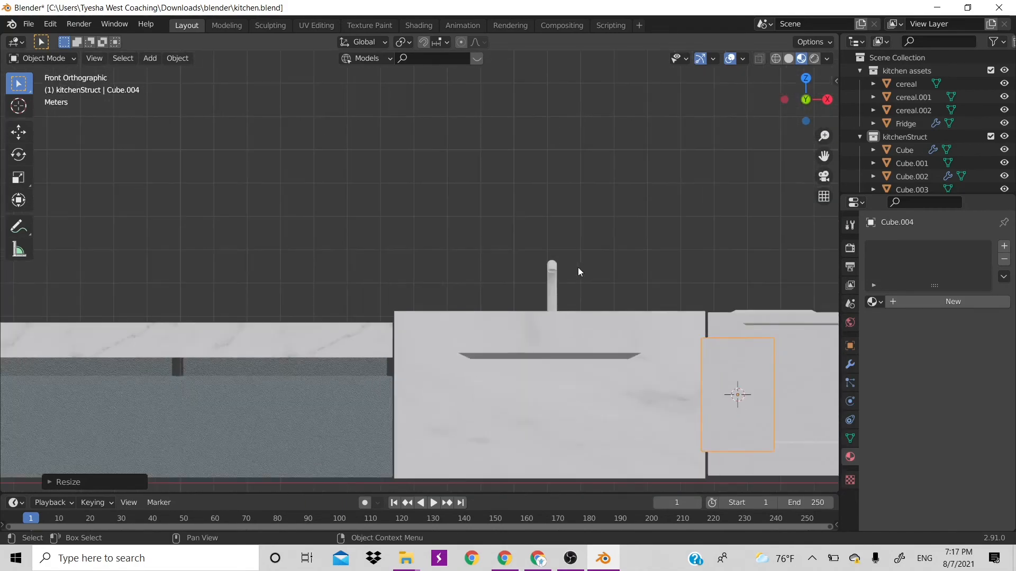
pyautogui.scroll(-2, 578, 321)
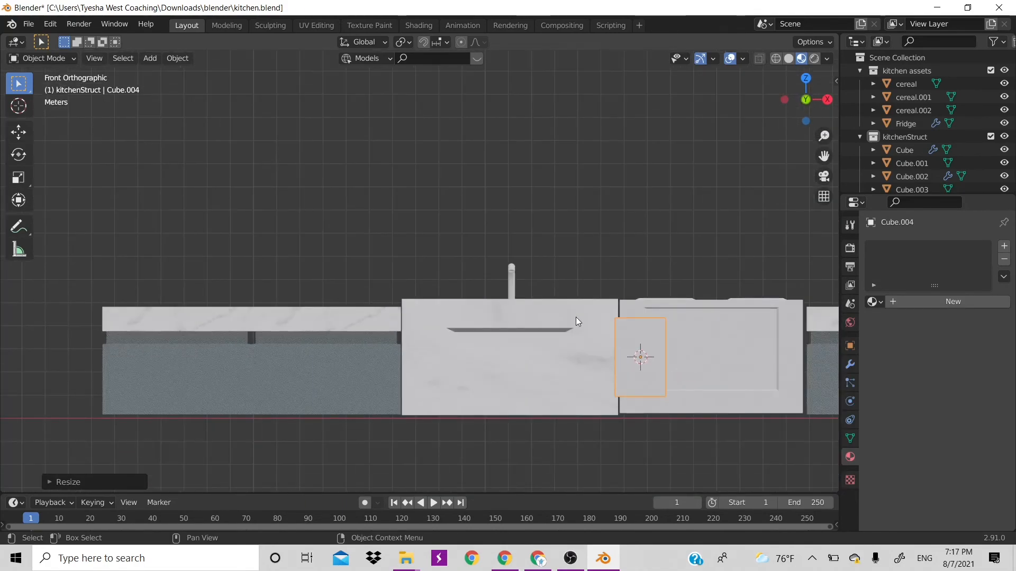
pyautogui.press('g')
pyautogui.press('x')
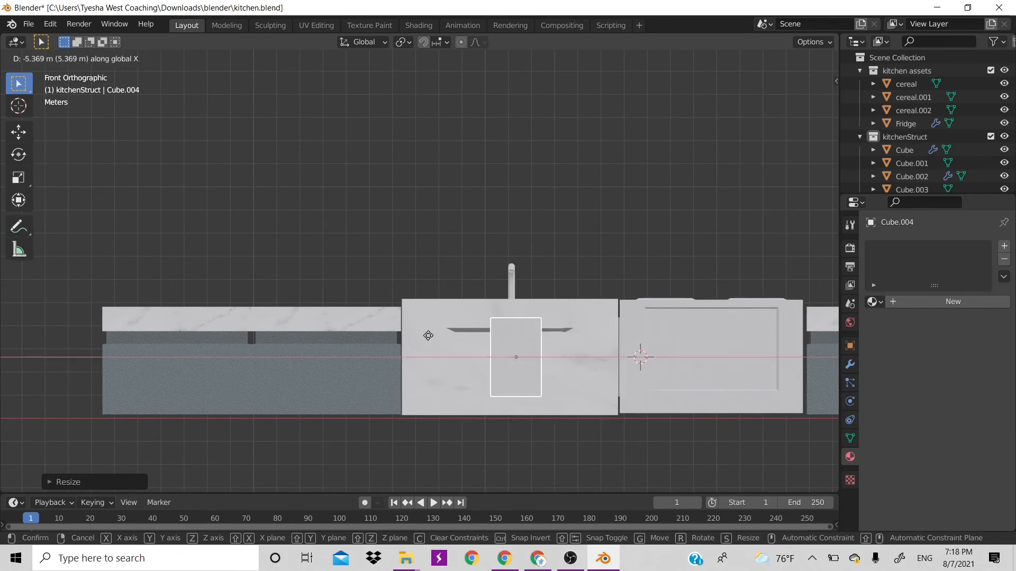
pyautogui.click(387, 352)
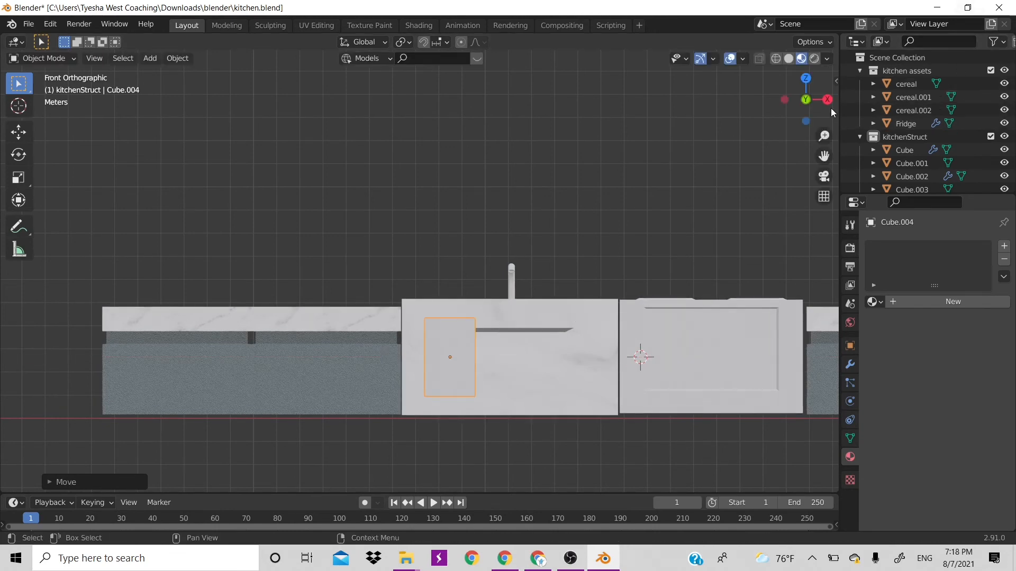
# - Move the door panel along Y towards the sink block's front and along X to the recess's left edge
pyautogui.moveTo(833, 112); pyautogui.dragTo(605, 275)
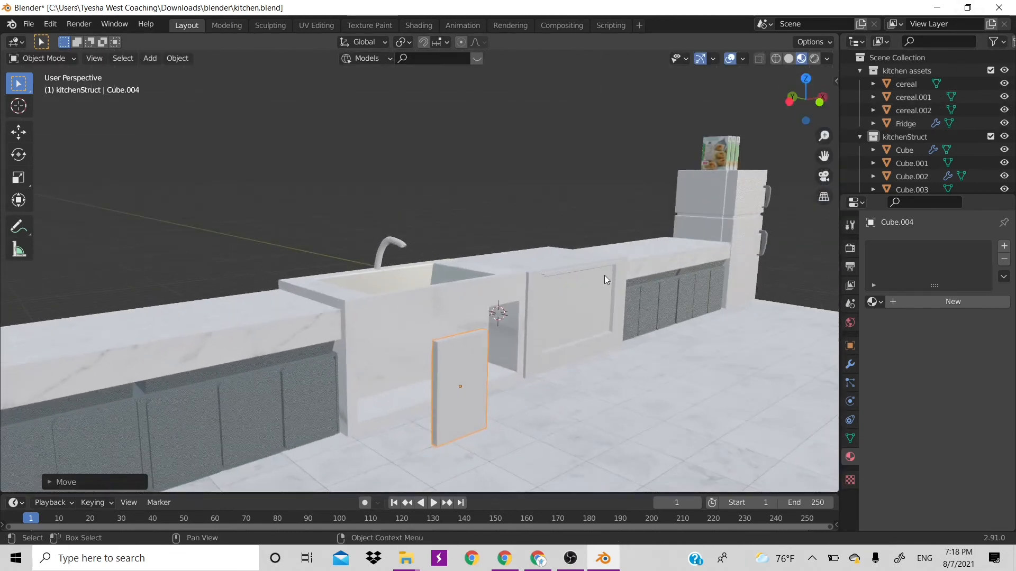
pyautogui.press('g')
pyautogui.press('x')
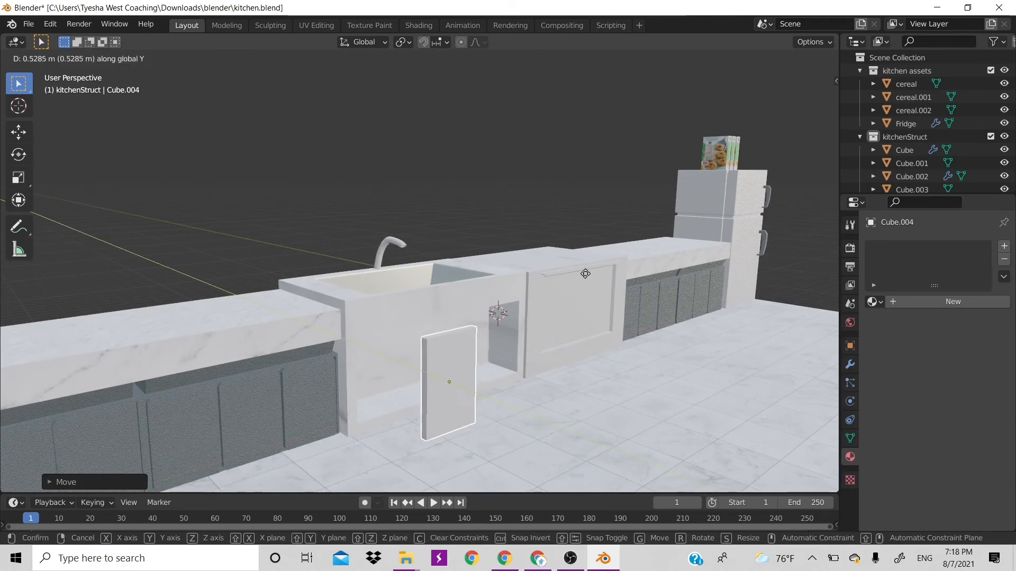
pyautogui.press('y')
pyautogui.click(531, 282)
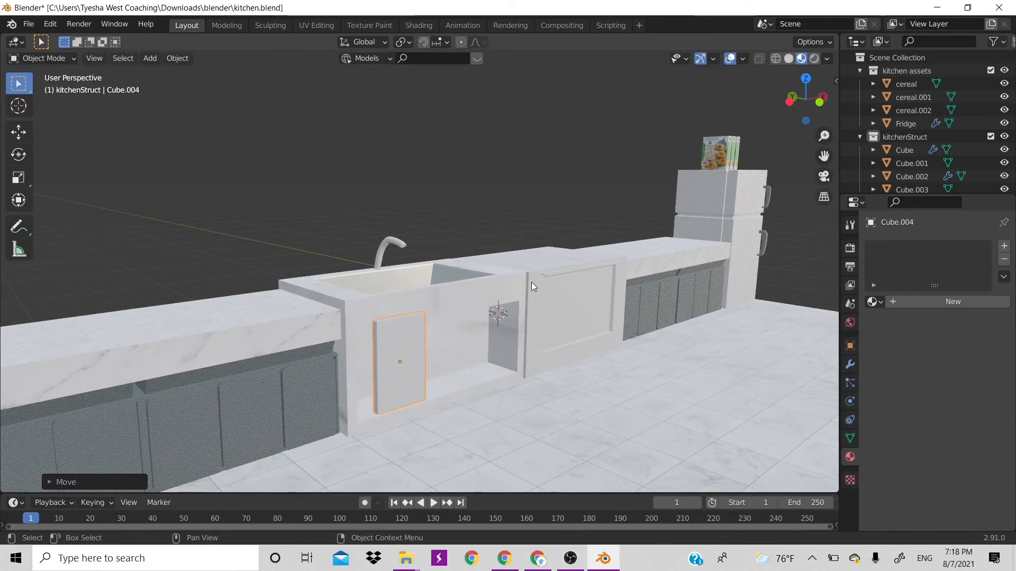
pyautogui.press('g')
pyautogui.press('x')
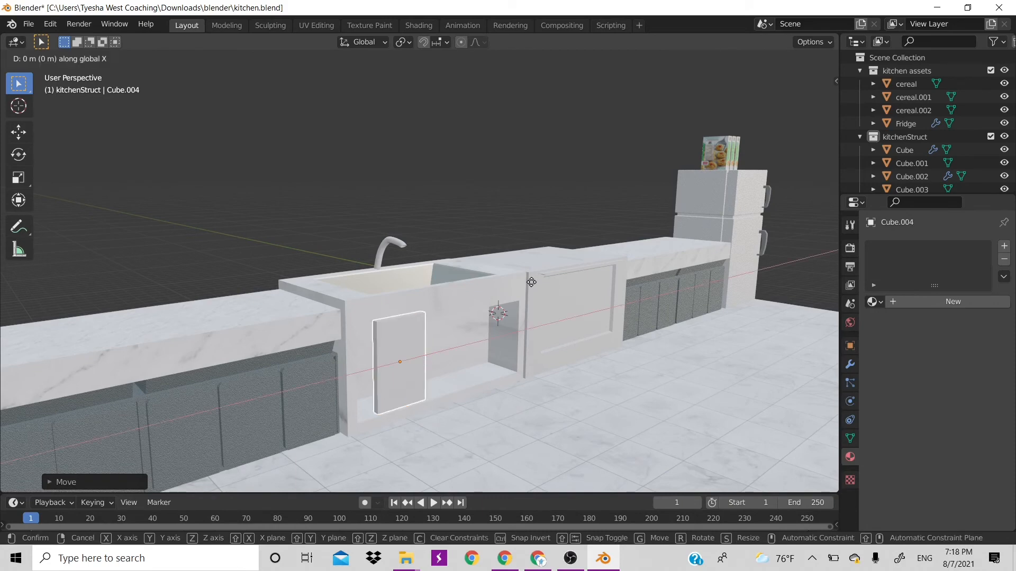
pyautogui.click(507, 282)
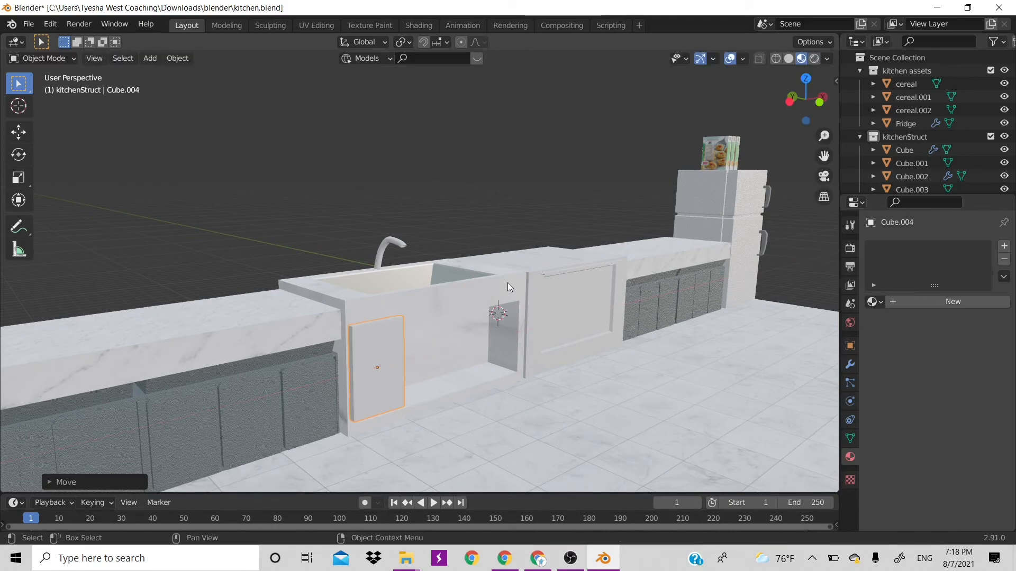
# - Fine-tune the door panel's depth along Y, using the side views, so it slightly overlaps the sink block's front face
pyautogui.press('g')
pyautogui.press('y')
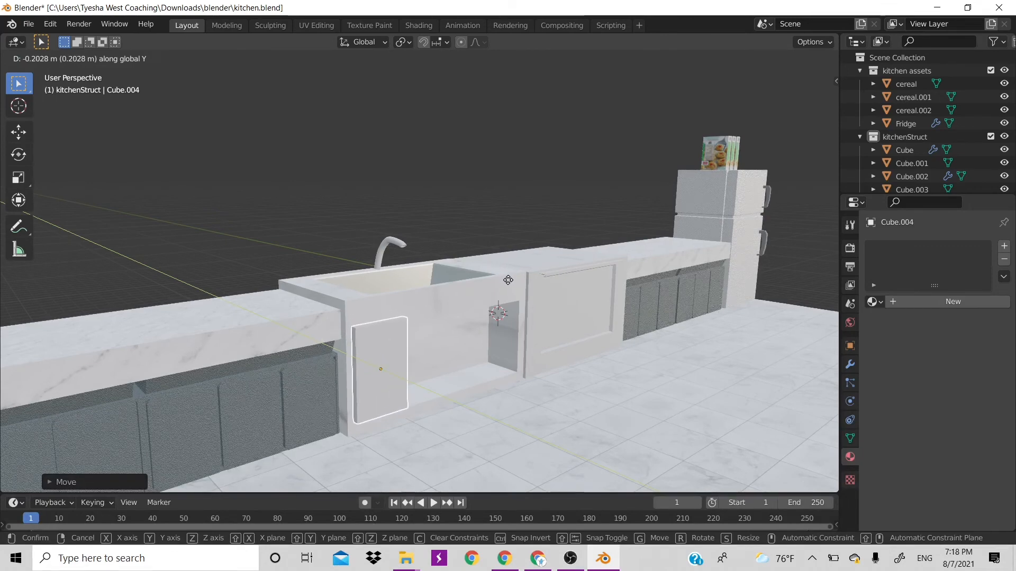
pyautogui.click(510, 286)
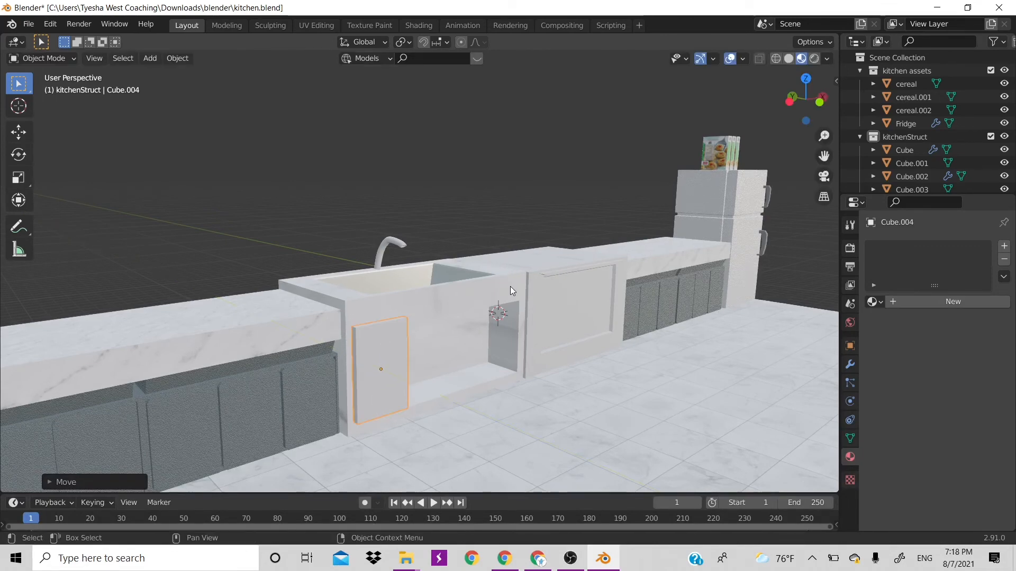
pyautogui.press('KP_3')
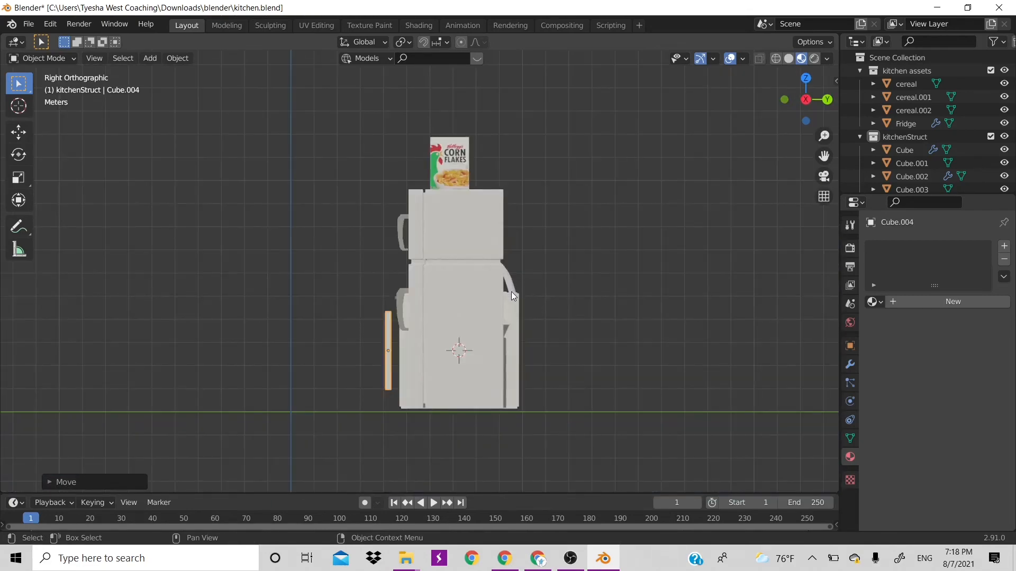
pyautogui.press('g')
pyautogui.press('y')
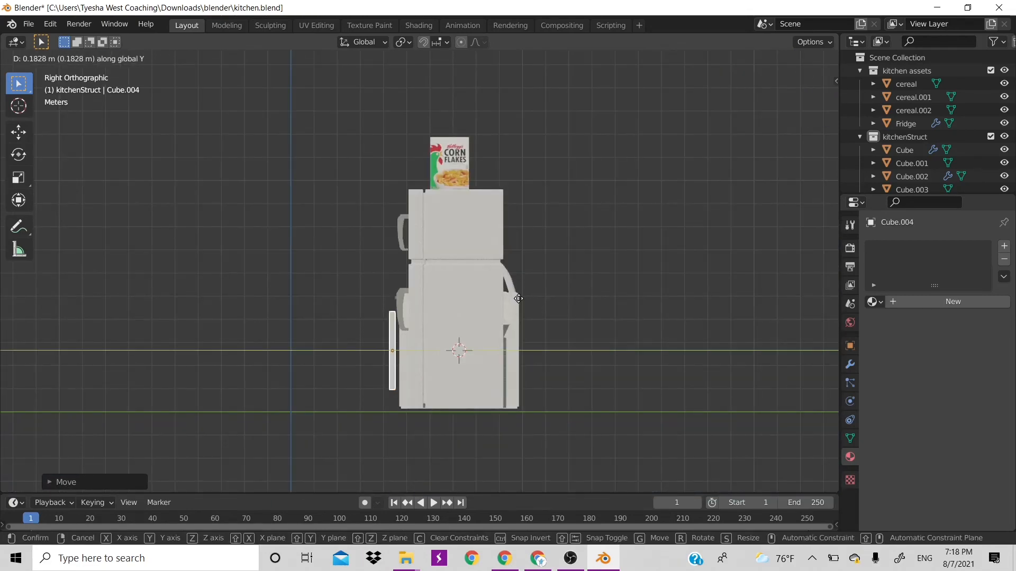
pyautogui.click(522, 301)
pyautogui.press('ctrl+KP_3')
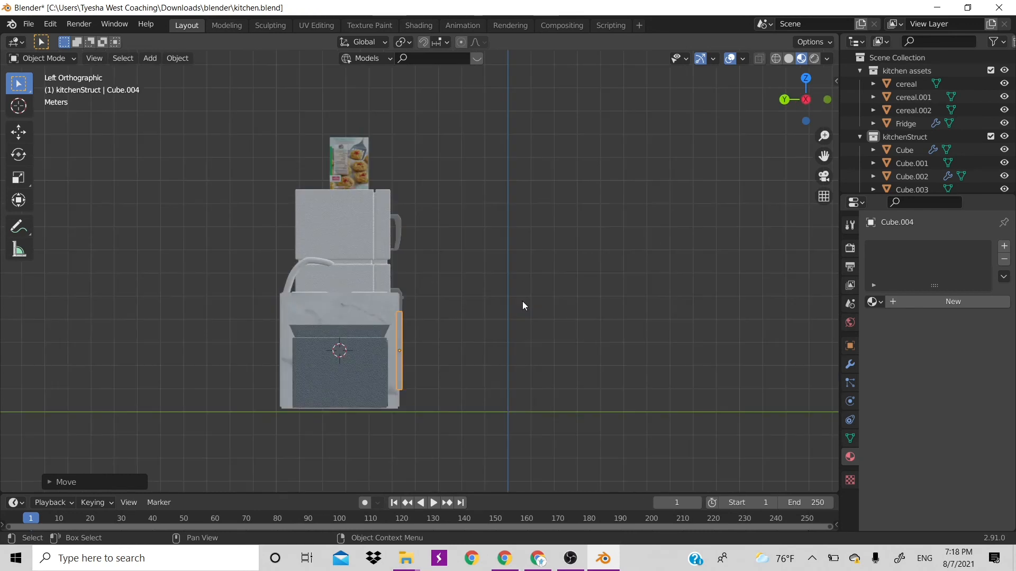
pyautogui.press('g')
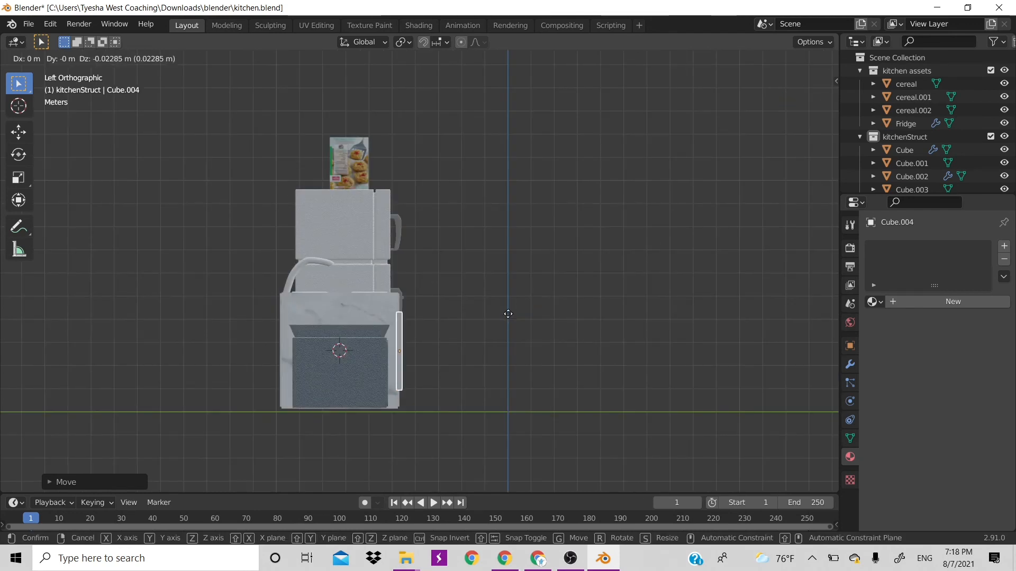
pyautogui.press('y')
pyautogui.click(507, 312)
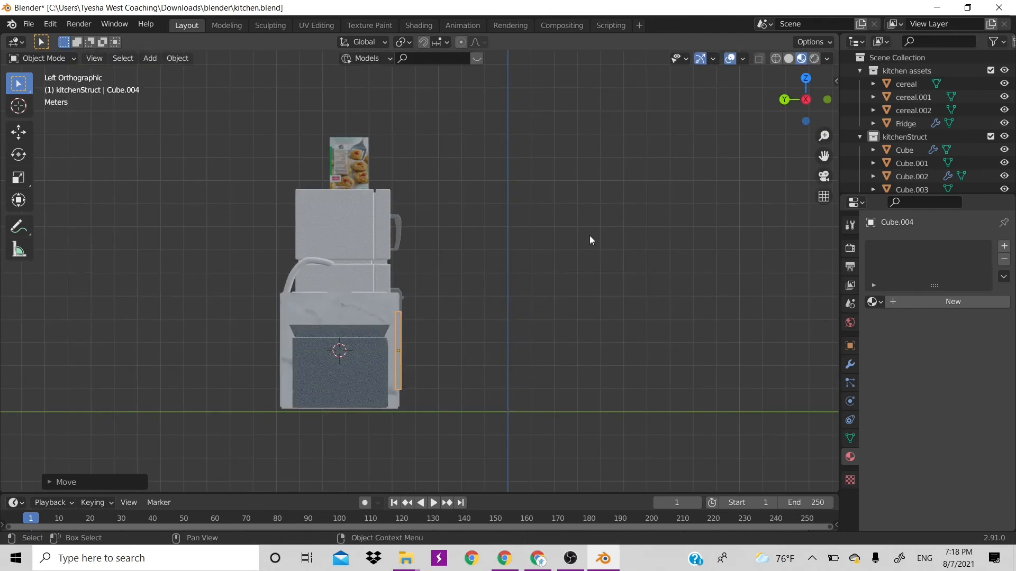
# - Shift the door panel slightly along X so it lines up inside the left edge of the sink recess
pyautogui.moveTo(820, 101); pyautogui.dragTo(717, 123)
pyautogui.press('g')
pyautogui.press('x')
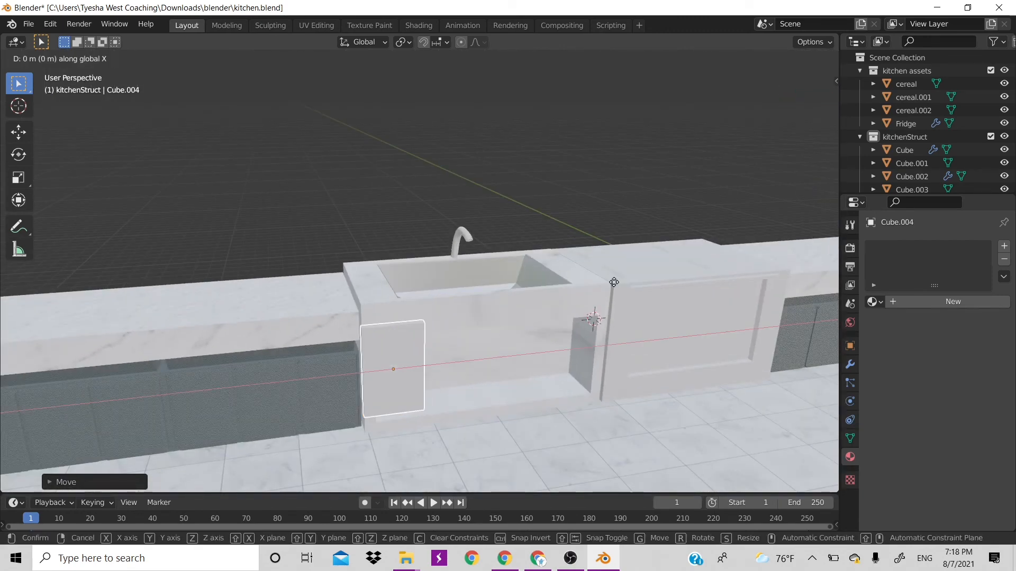
pyautogui.click(620, 284)
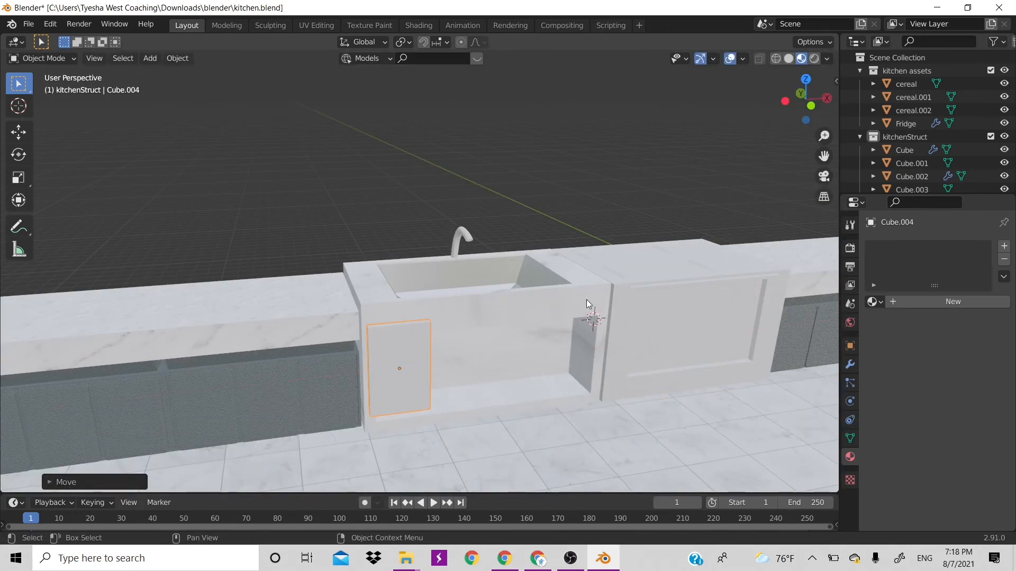
# - Add an Array modifier to the door panel with a count of 2 and a relative X offset factor of 1.1
pyautogui.click(849, 365)
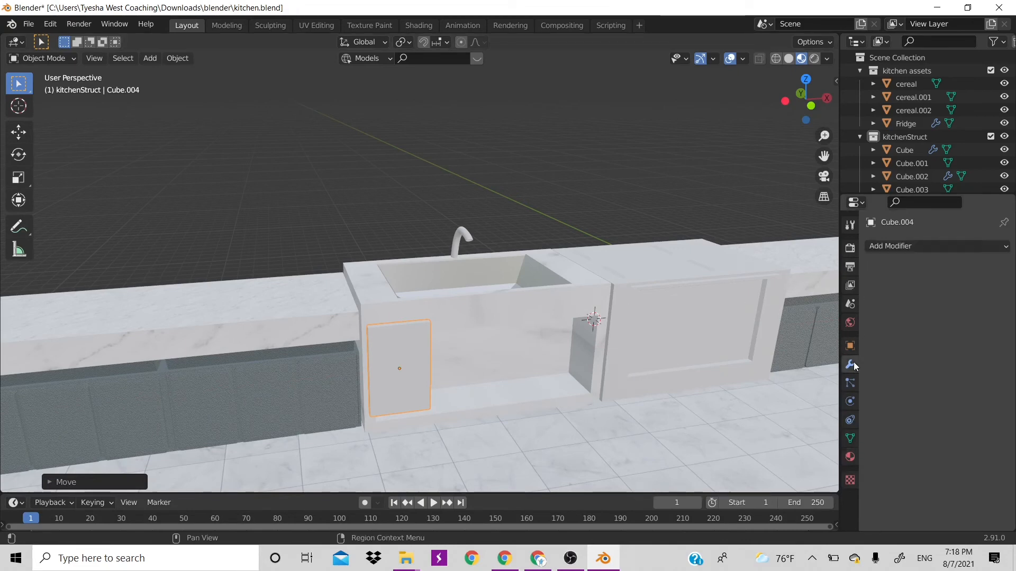
pyautogui.click(917, 246)
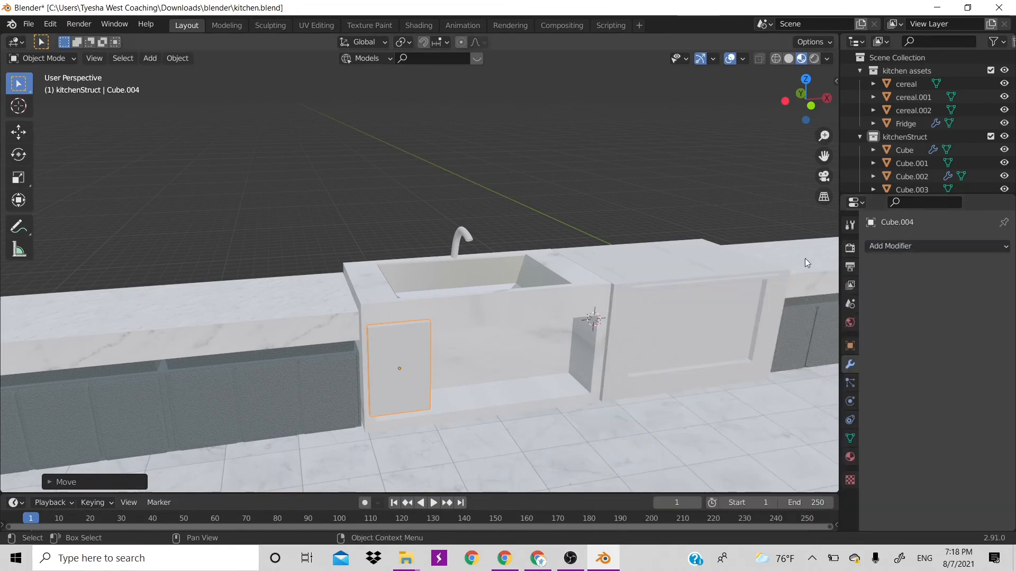
pyautogui.click(912, 249)
pyautogui.click(774, 283)
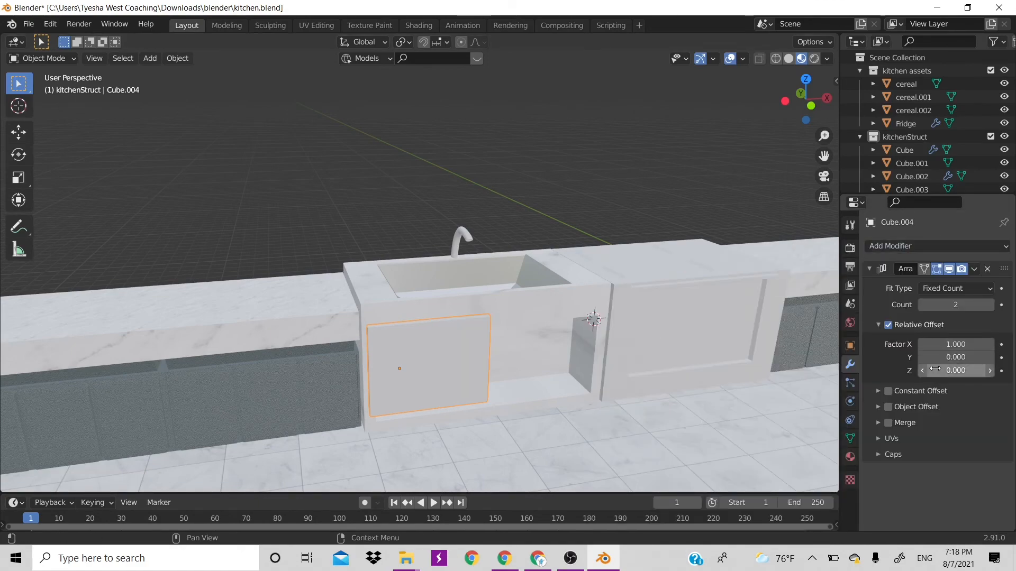
pyautogui.click(954, 344)
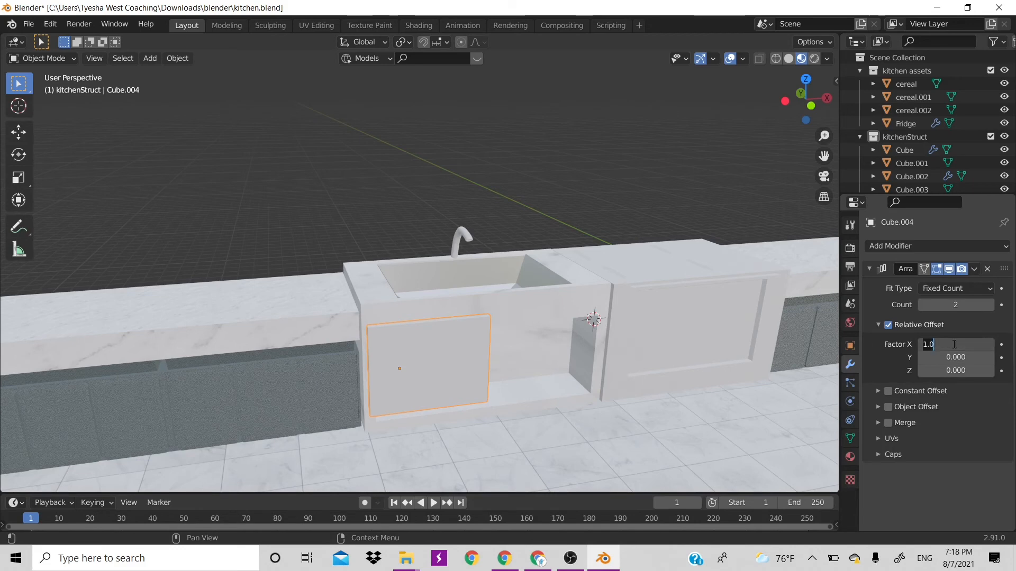
pyautogui.press('Return')
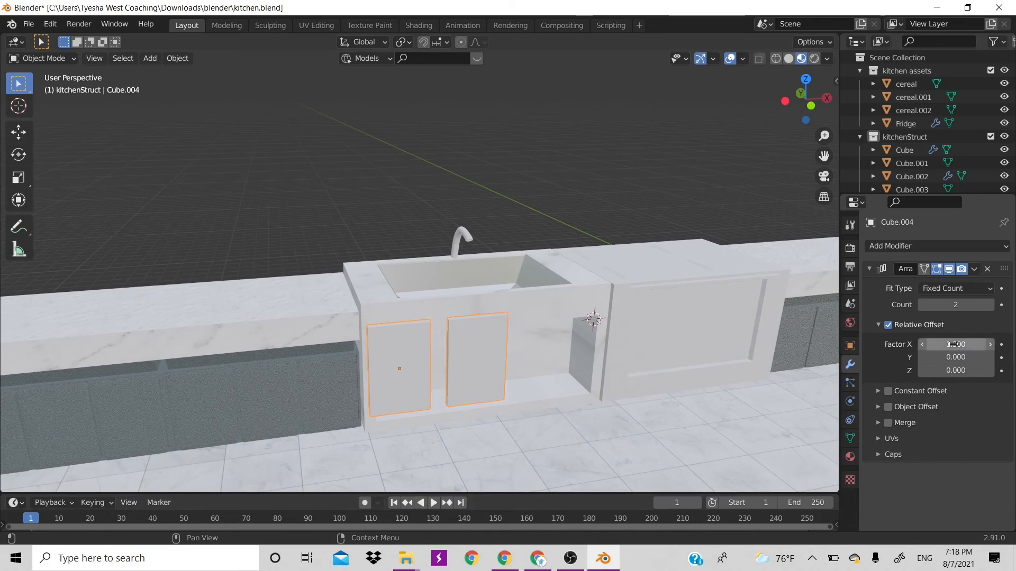
pyautogui.click(954, 344)
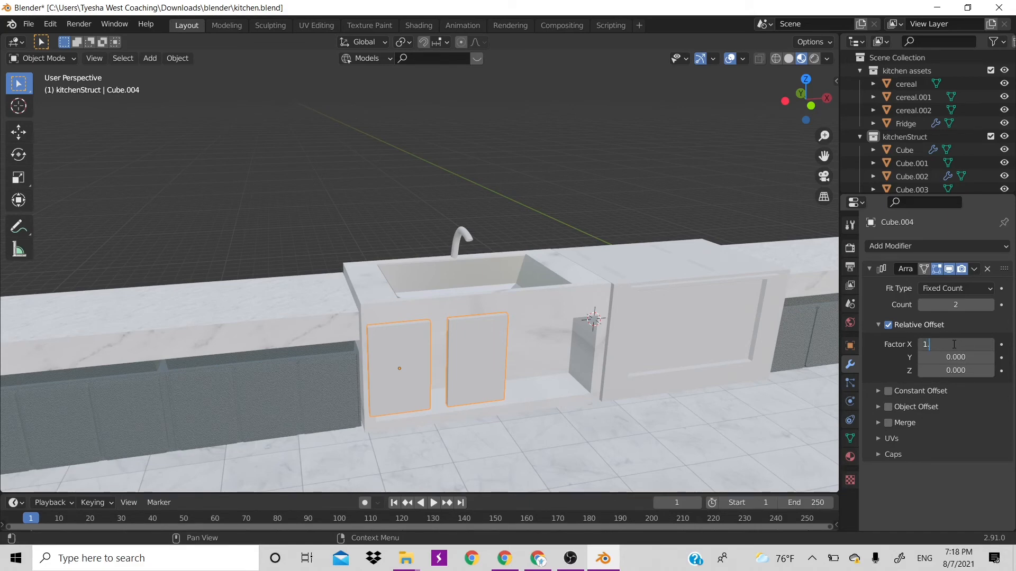
pyautogui.write('1.1')
pyautogui.press('Return')
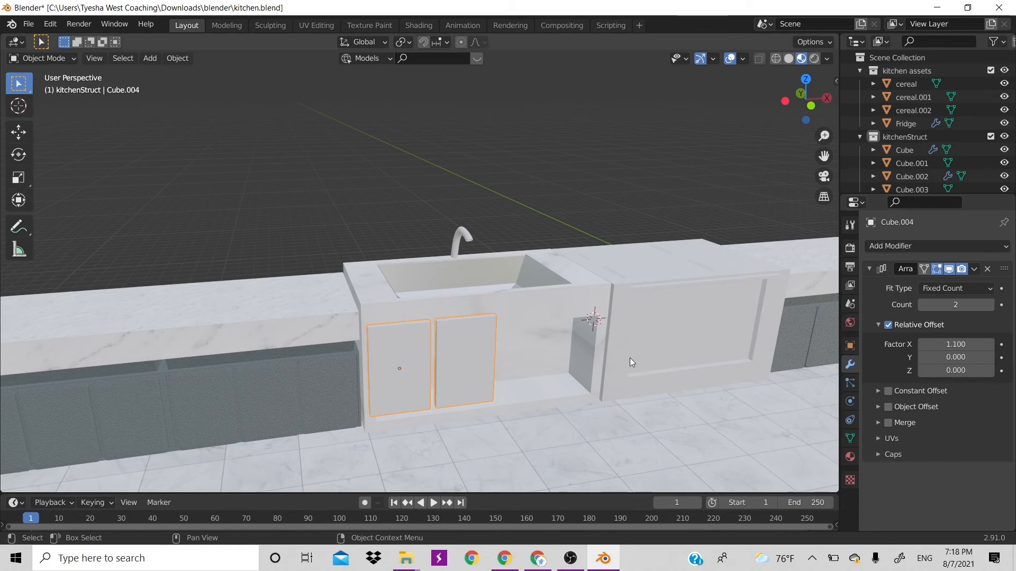
# - Try a count of 4 in the door panel's Array modifier, settling on a count of 3
pyautogui.click(990, 305)
pyautogui.click(990, 305)
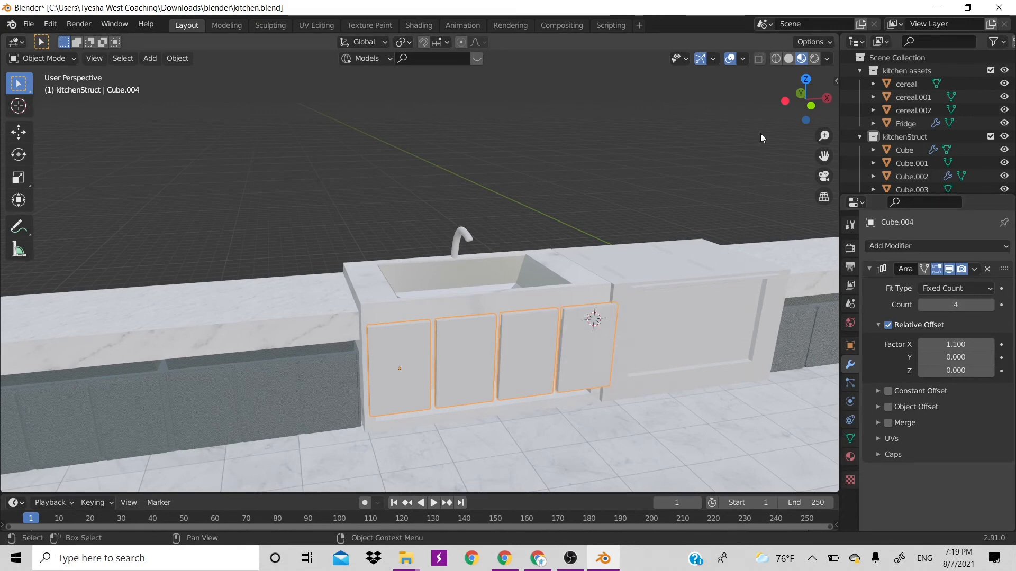
pyautogui.click(925, 305)
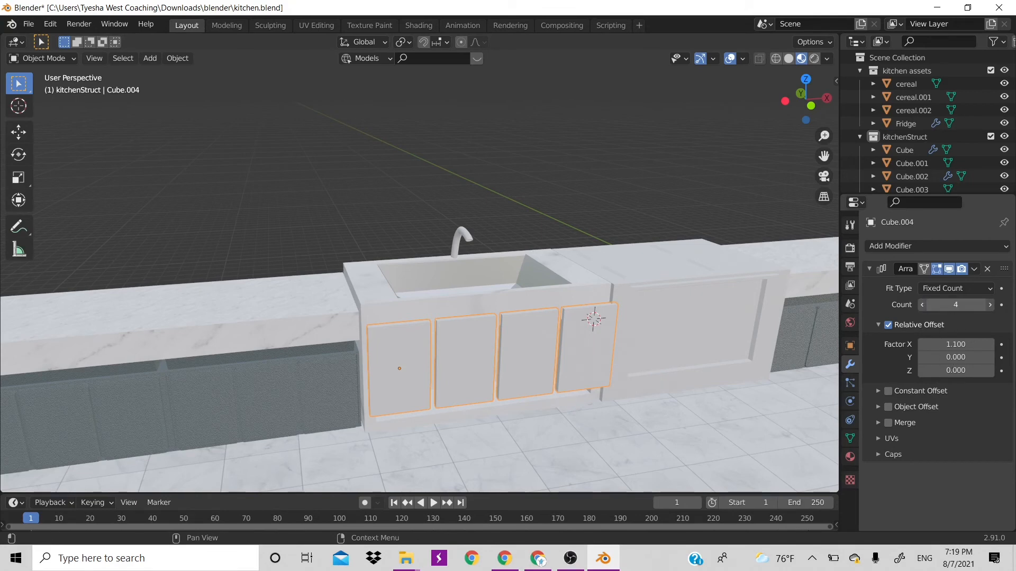
pyautogui.click(955, 305)
pyautogui.write('3')
pyautogui.press('Return')
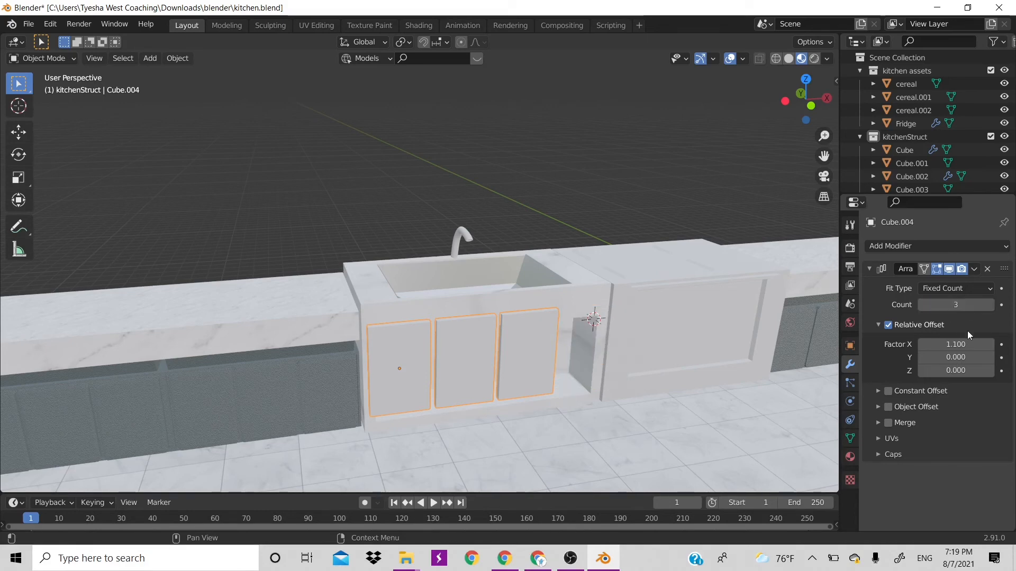
# - Spread the three arrayed doors across the sink recess by setting the relative X offset factor to 1.5
pyautogui.click(966, 347)
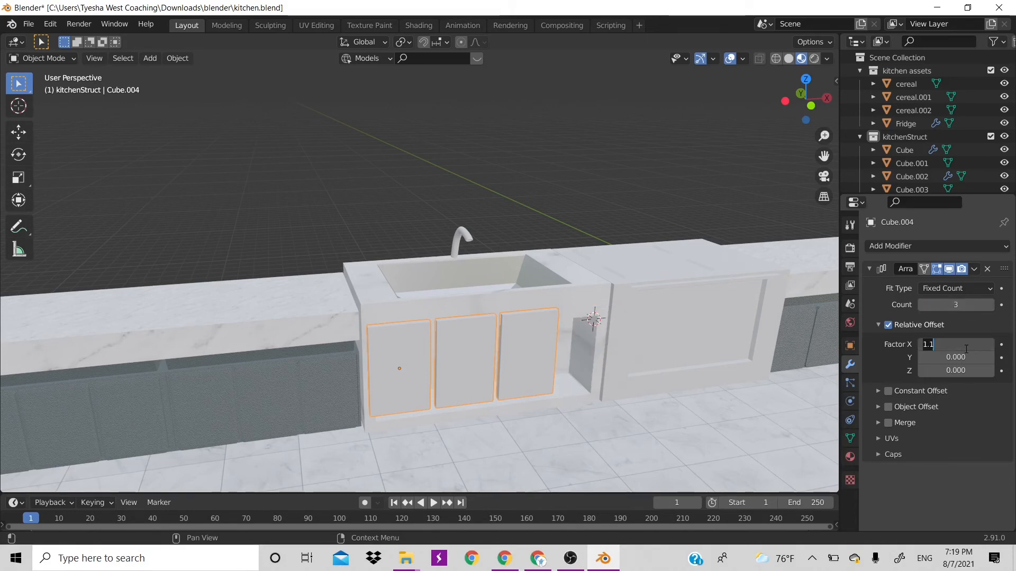
pyautogui.write('.4')
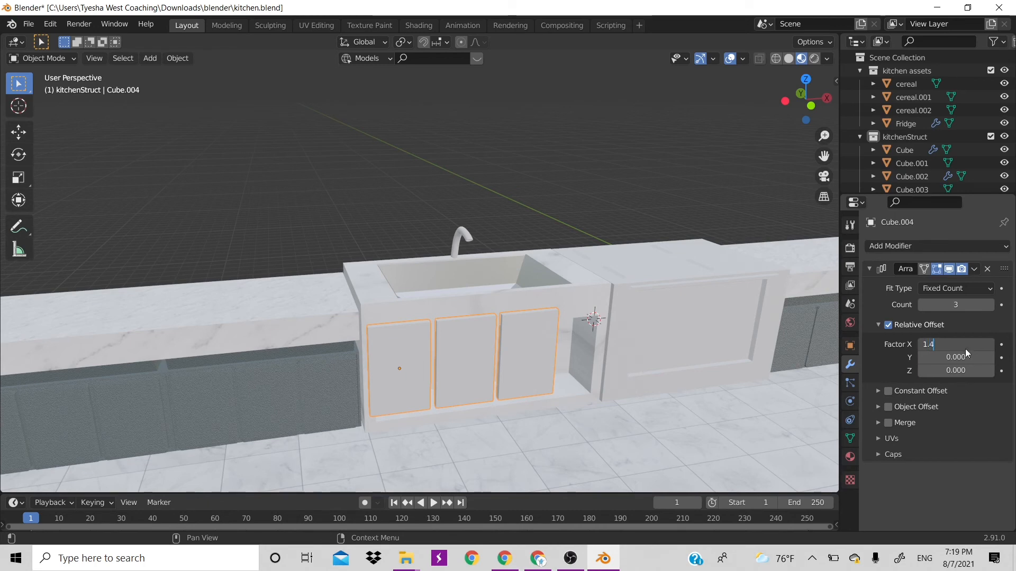
pyautogui.press('Return')
pyautogui.click(966, 348)
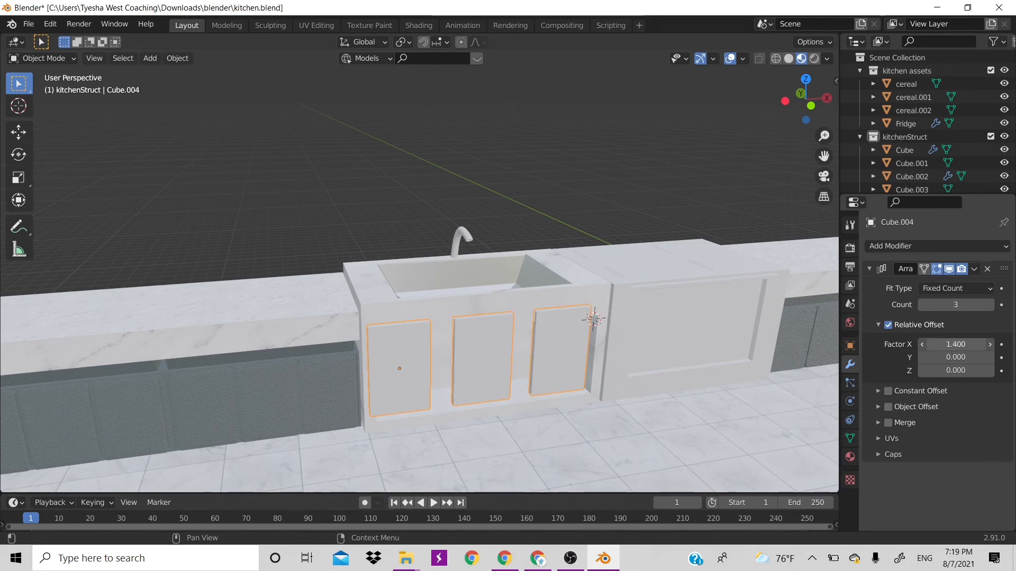
pyautogui.press('Return')
pyautogui.click(966, 348)
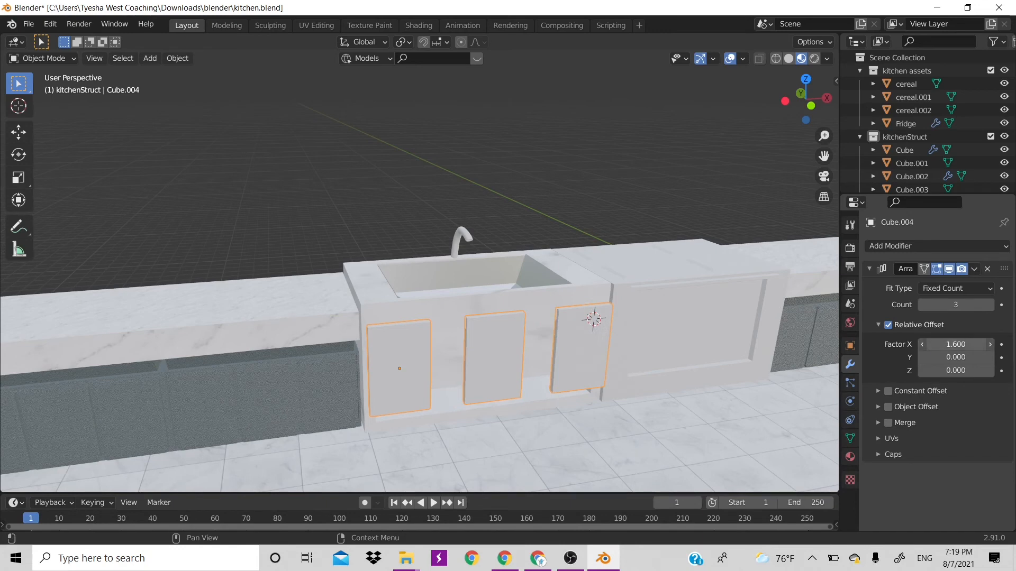
pyautogui.write('1.5')
pyautogui.press('Return')
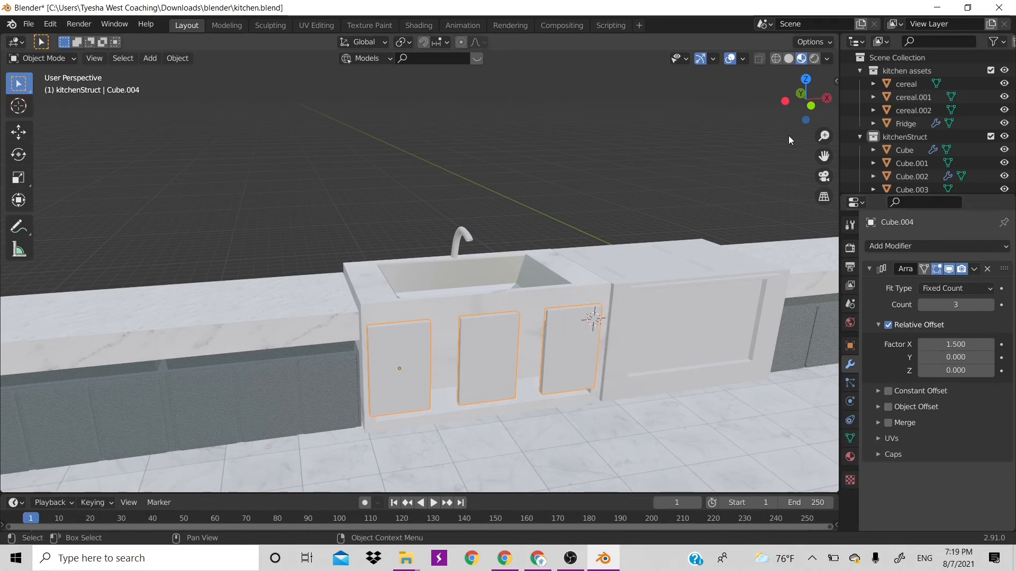
# - Add two vertical loop cuts through the left half of the sink block's mesh
pyautogui.moveTo(799, 113); pyautogui.dragTo(702, 148)
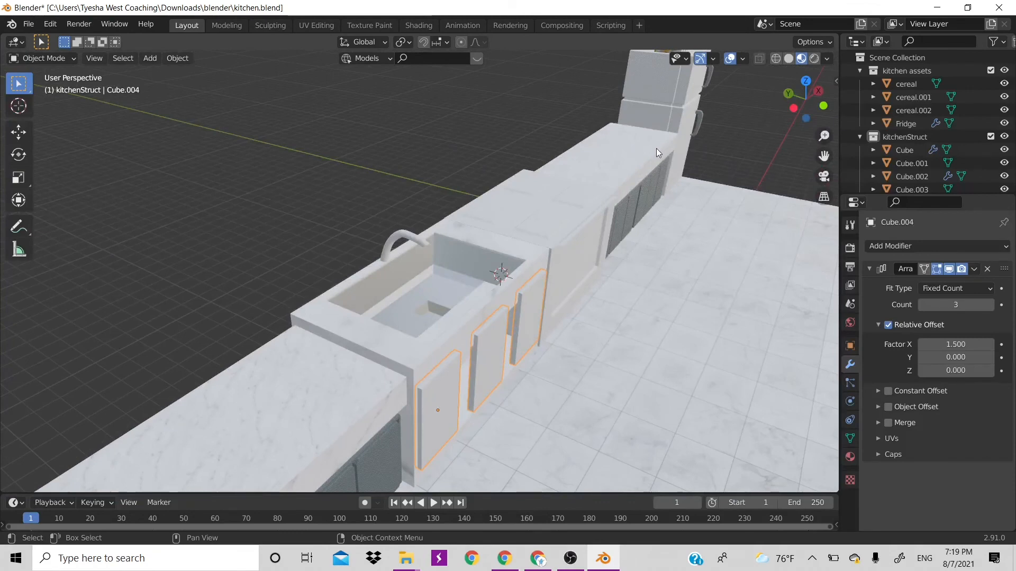
pyautogui.click(459, 342)
pyautogui.press('Tab')
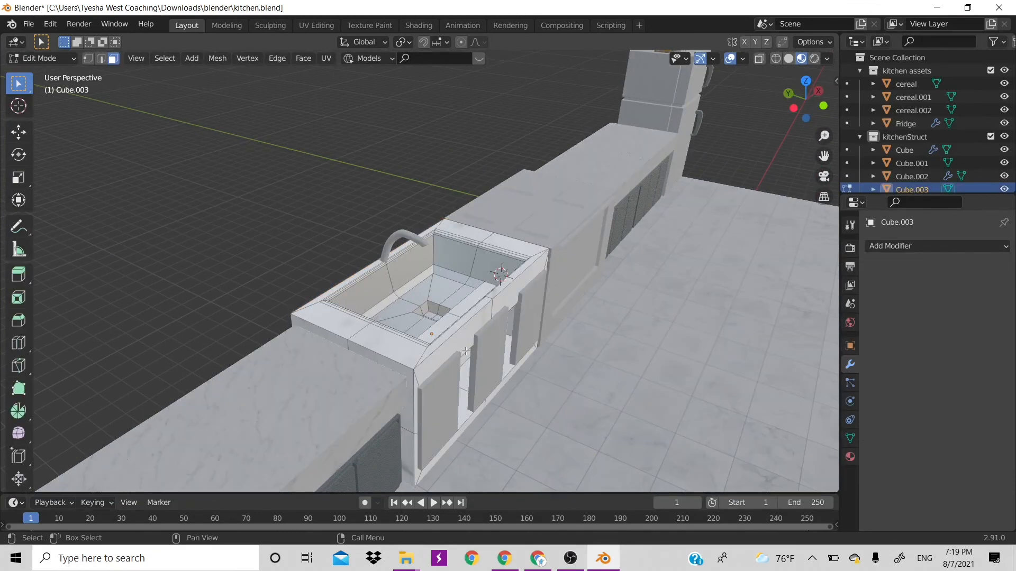
pyautogui.press('ctrl')
pyautogui.hotkey('ctrl', 'r')
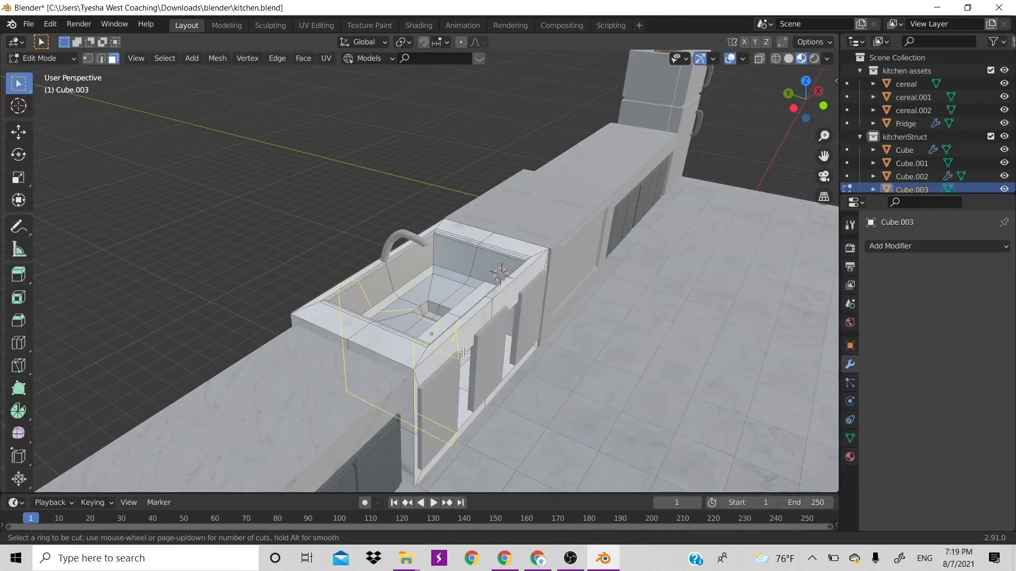
pyautogui.press('2')
pyautogui.click(463, 352)
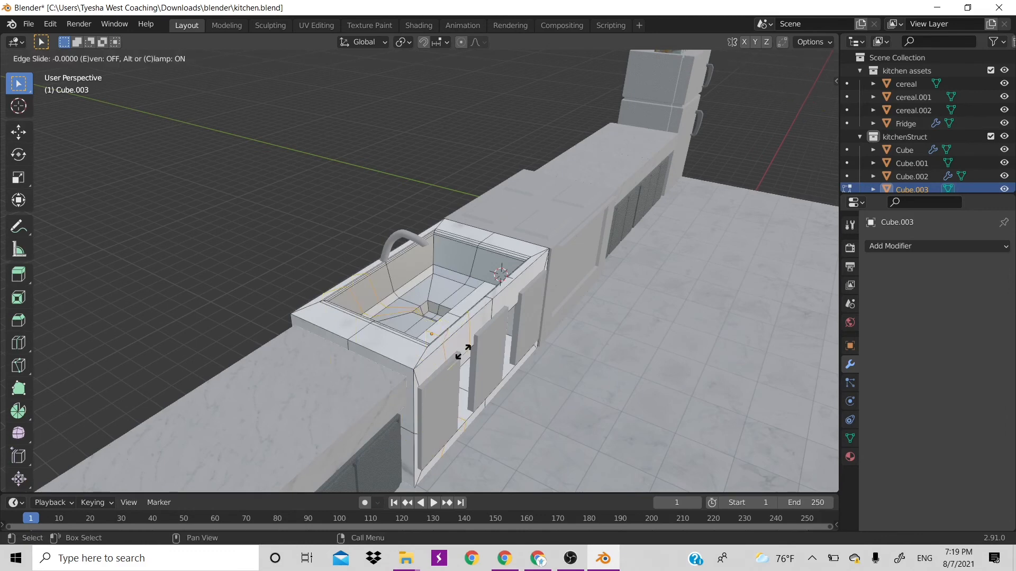
pyautogui.click(464, 350)
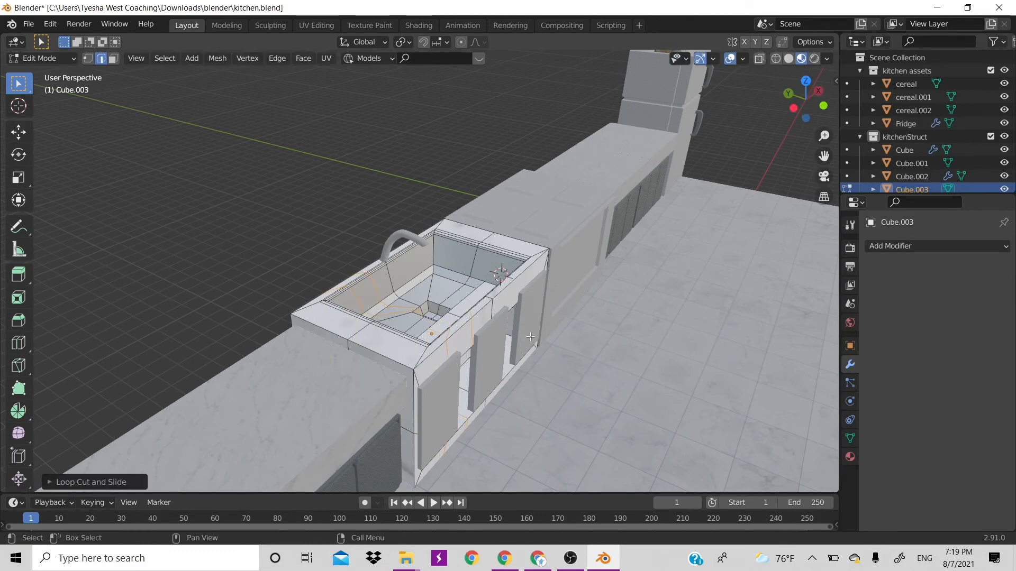
# - Try to bring the sink block's two new edge loops closer together along X, and undo the scaling and the cuts
pyautogui.press('s')
pyautogui.press('x')
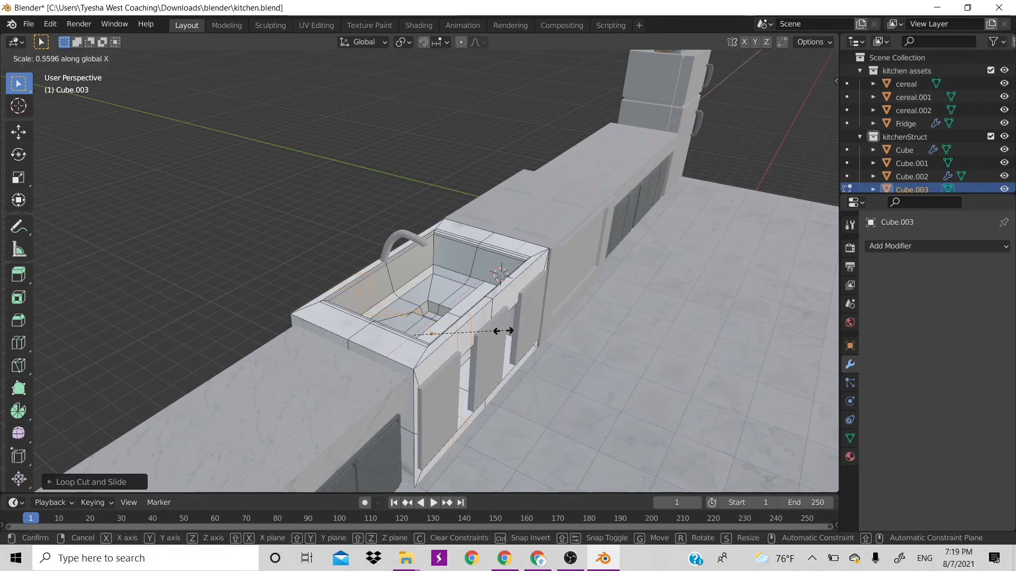
pyautogui.click(470, 319)
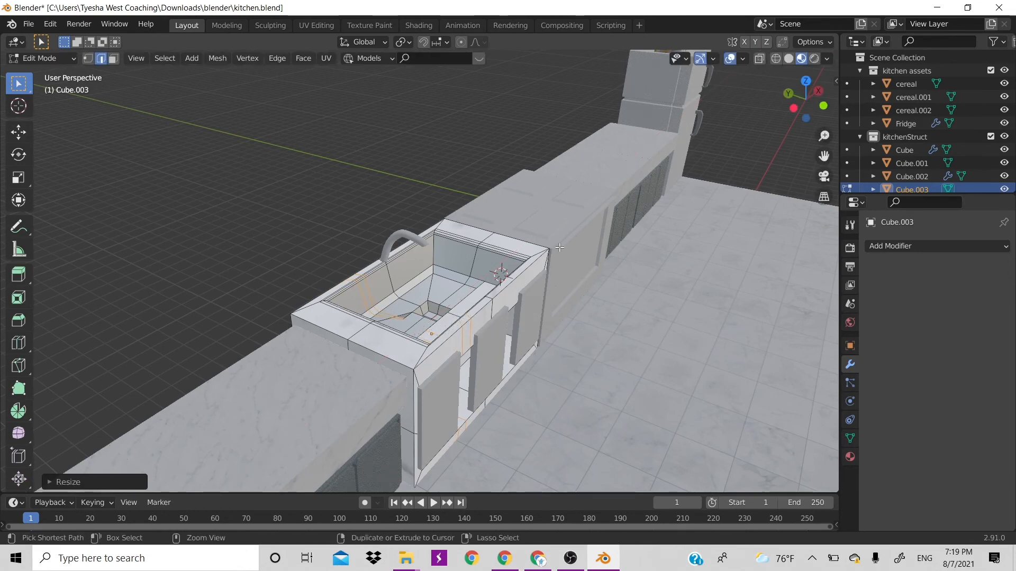
pyautogui.hotkey('ctrl', 'z')
pyautogui.press('3')
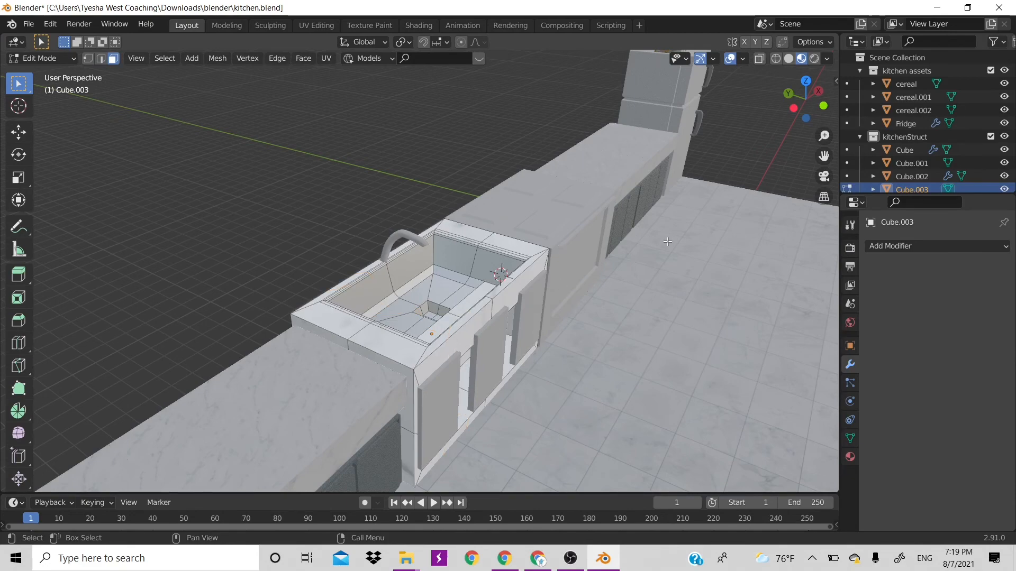
# - Leave the sink block's mesh editing and delete the arrayed door panels from its front
pyautogui.moveTo(805, 94); pyautogui.dragTo(792, 130)
pyautogui.press('Tab')
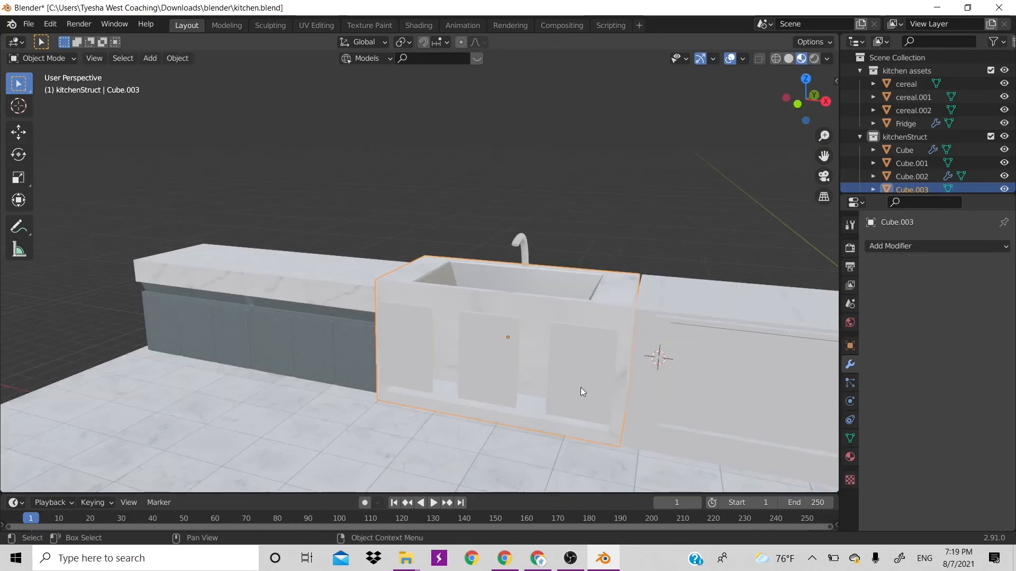
pyautogui.click(555, 383)
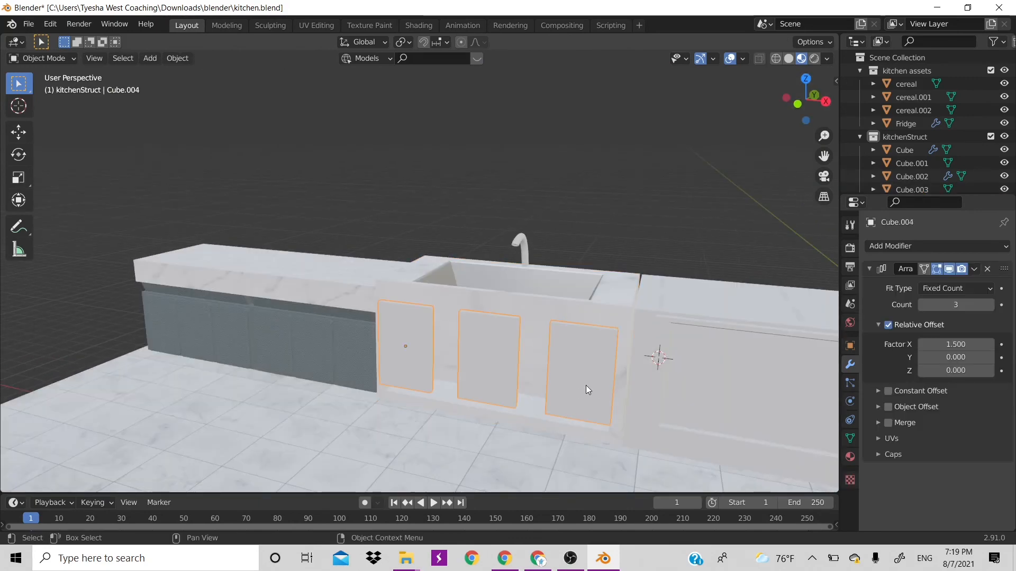
pyautogui.press('Delete')
# - Select the back faces inside the sink block's front recess and move them along Y to deepen the opening
pyautogui.click(436, 338)
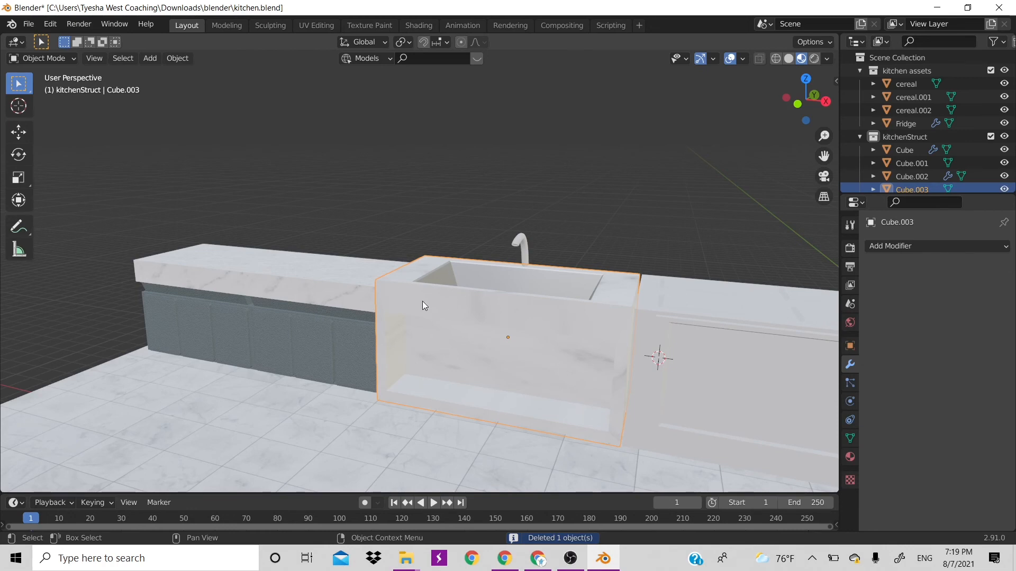
pyautogui.press('Tab')
pyautogui.click(476, 354)
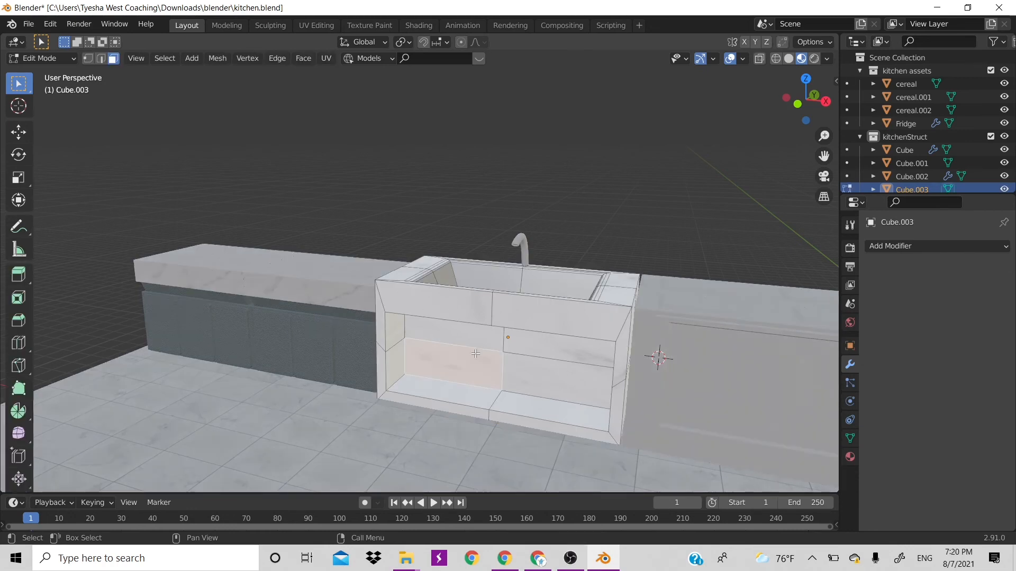
pyautogui.moveTo(463, 341); pyautogui.dragTo(543, 375)
pyautogui.press('g')
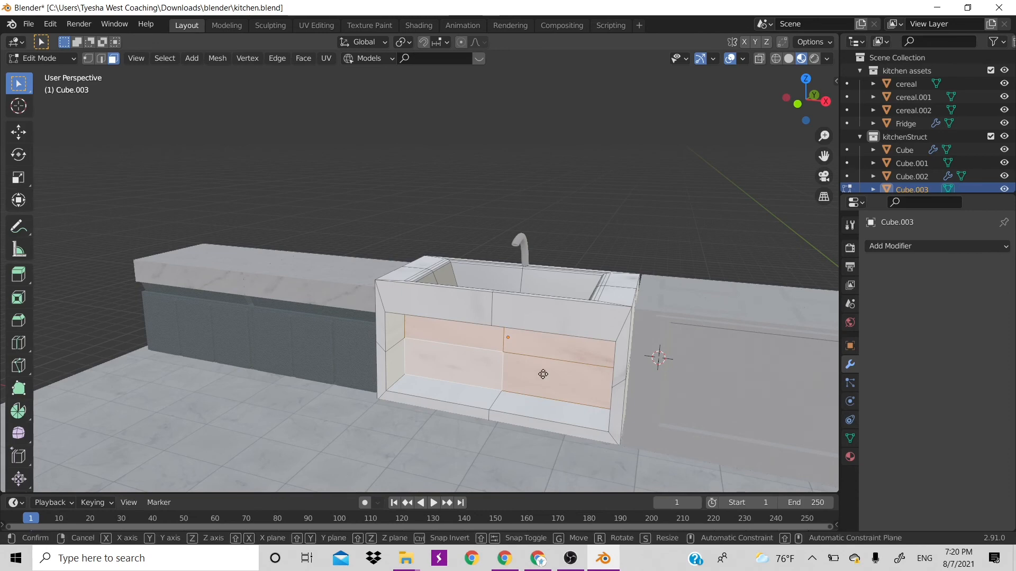
pyautogui.press('y')
pyautogui.click(544, 366)
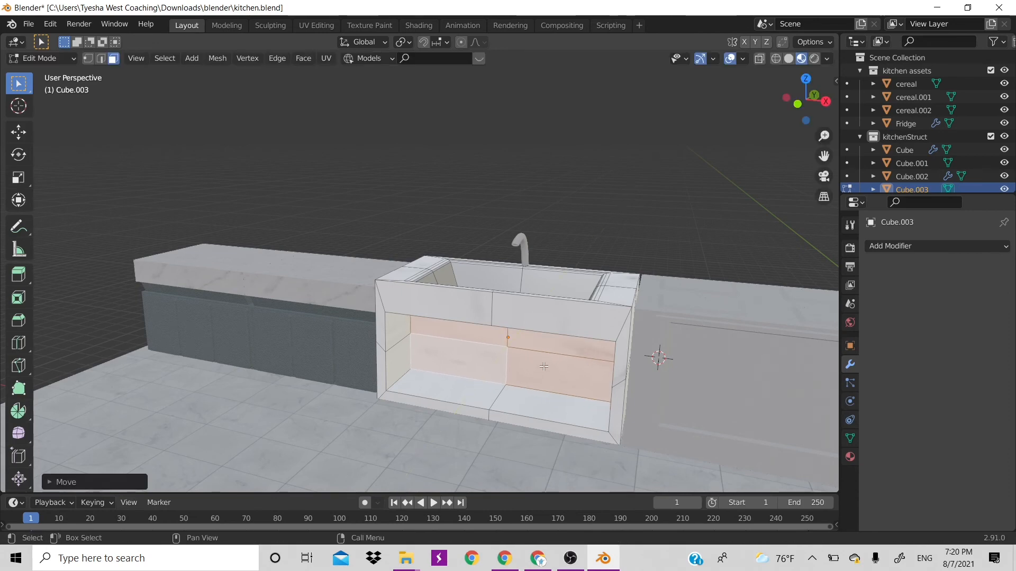
# - Select the face loop around the sink block's top rim and select all its UVs in the UV Editing workspace
pyautogui.click(446, 295)
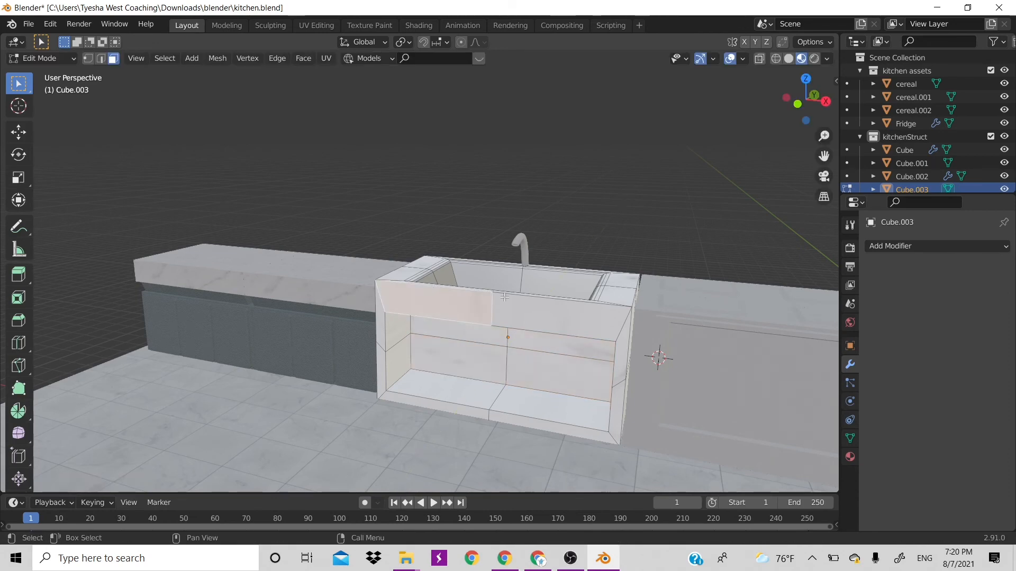
pyautogui.keyDown('alt'); pyautogui.click(604, 302); pyautogui.keyUp('alt')
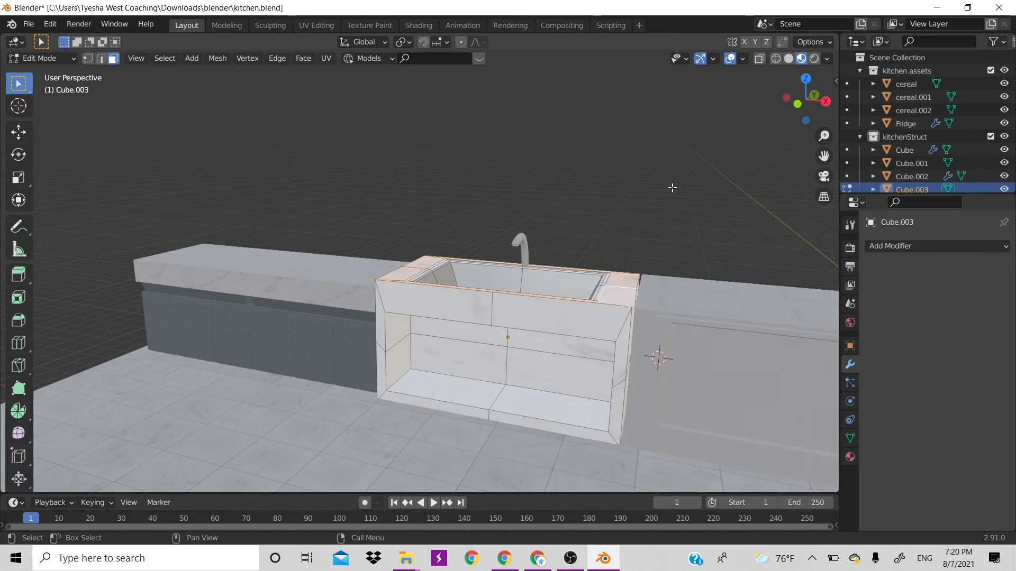
pyautogui.click(326, 25)
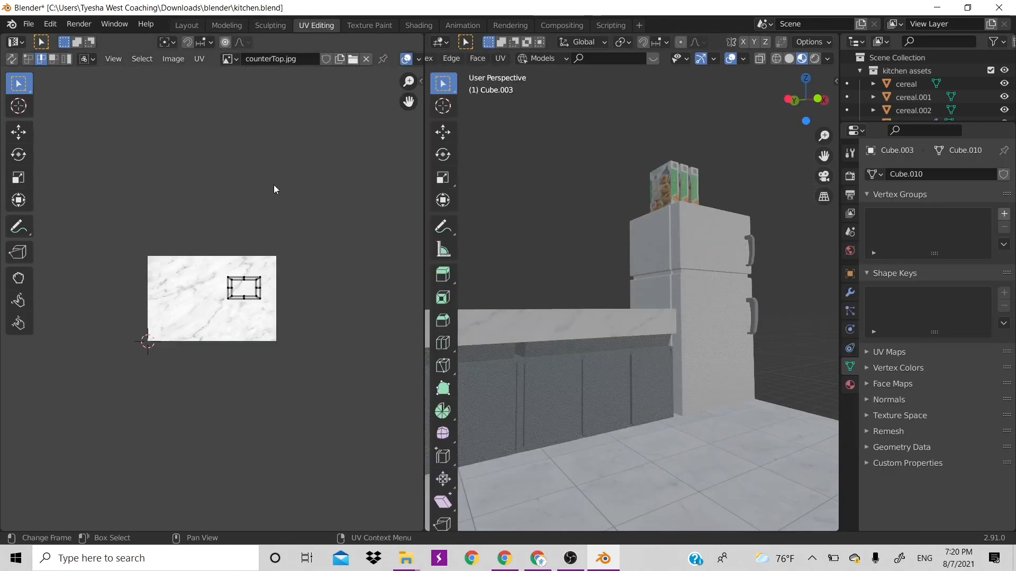
pyautogui.scroll(3, 277, 268)
pyautogui.press('a')
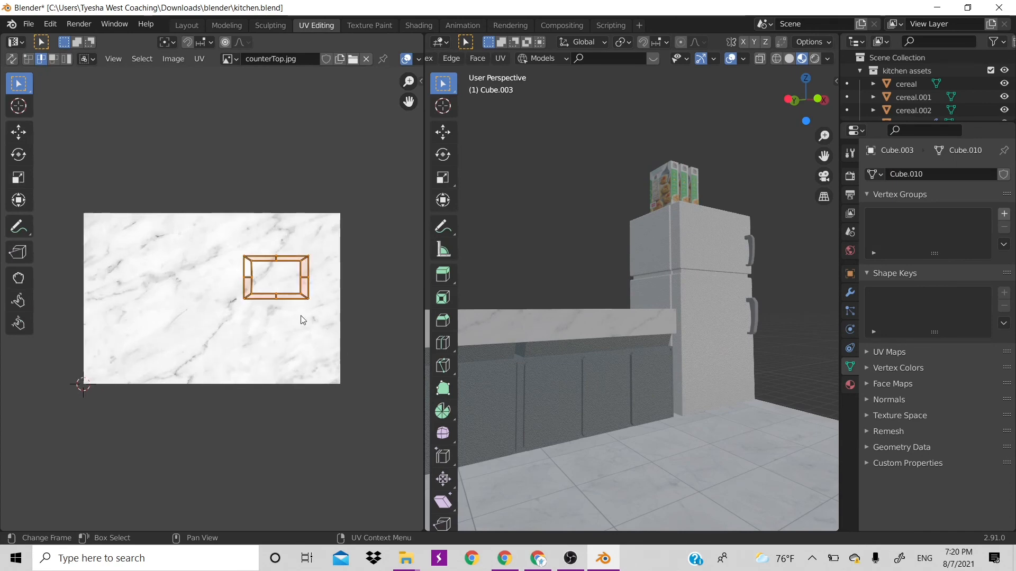
pyautogui.moveTo(805, 99); pyautogui.dragTo(800, 130)
pyautogui.keyDown('shift'); pyautogui.moveTo(576, 220); pyautogui.dragTo(659, 177, button='middle'); pyautogui.keyUp('shift')
pyautogui.scroll(-7, 539, 300)
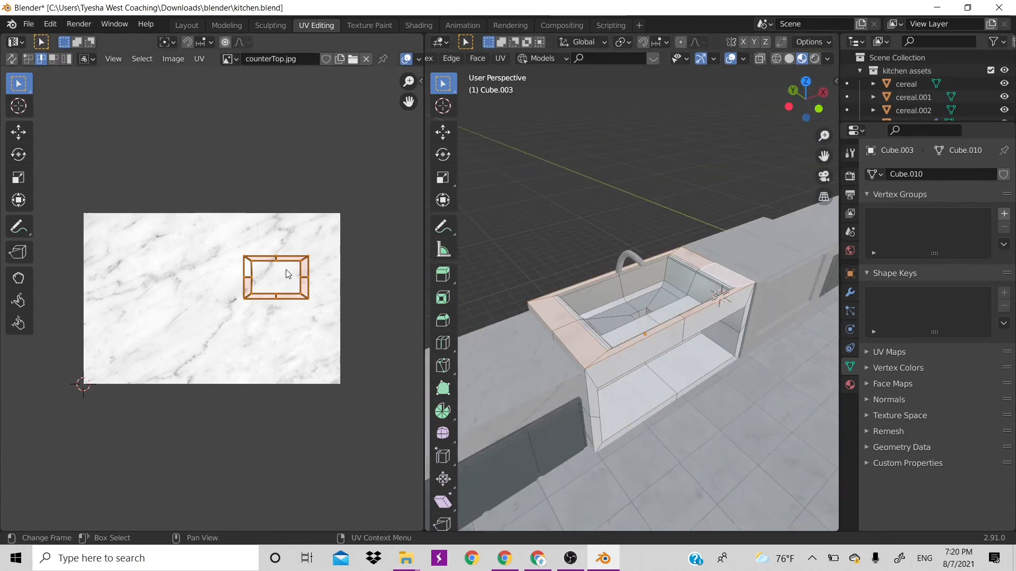
# - Enlarge and reposition the rim's UV island so that it surrounds the counterTop.jpg image
pyautogui.press('s')
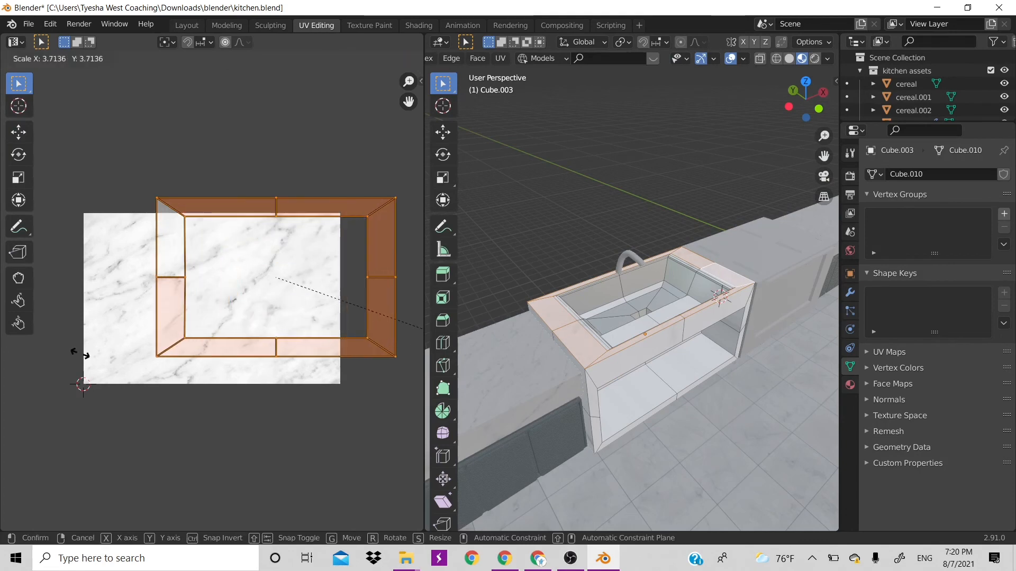
pyautogui.click(219, 385)
pyautogui.press('g')
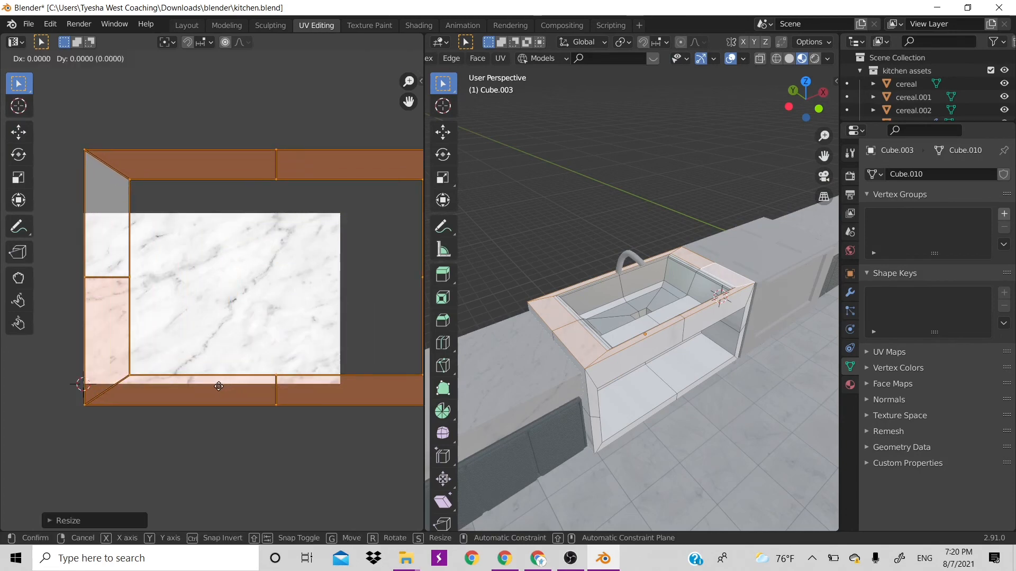
pyautogui.click(181, 401)
pyautogui.press('s')
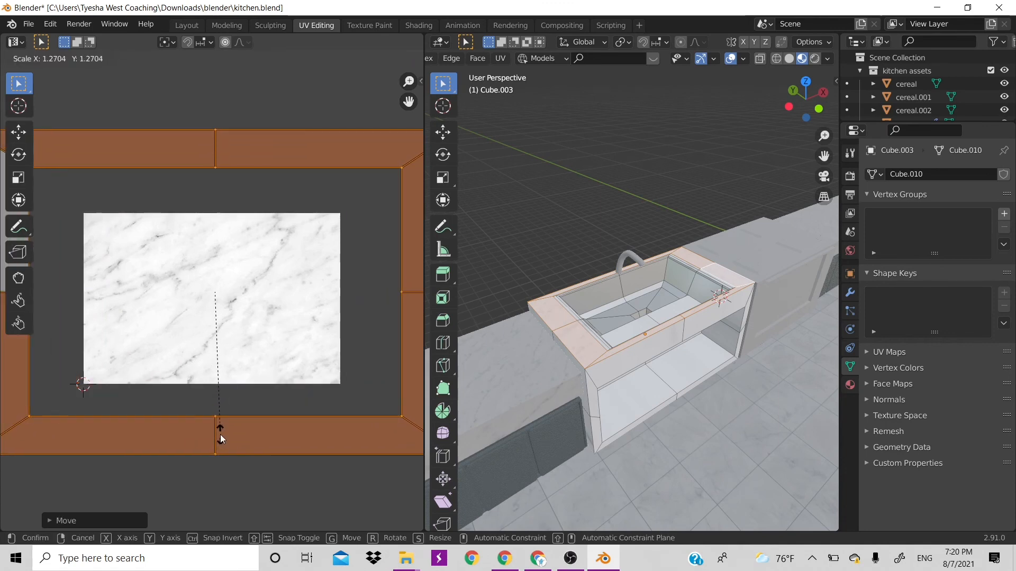
pyautogui.click(221, 435)
pyautogui.scroll(-2, 220, 434)
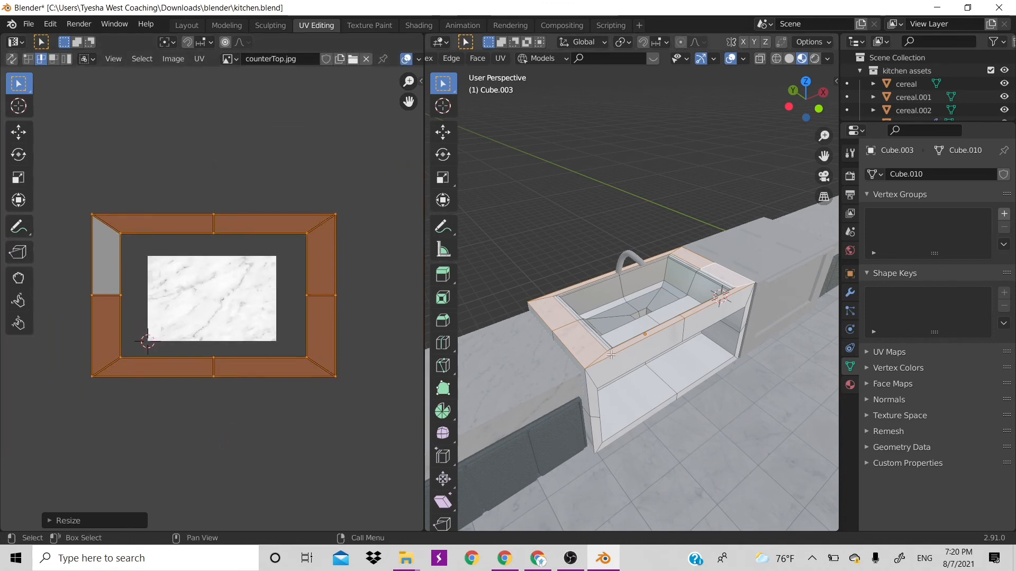
# - Select the face loop that frames the sink block's front opening
pyautogui.scroll(-4, 611, 355)
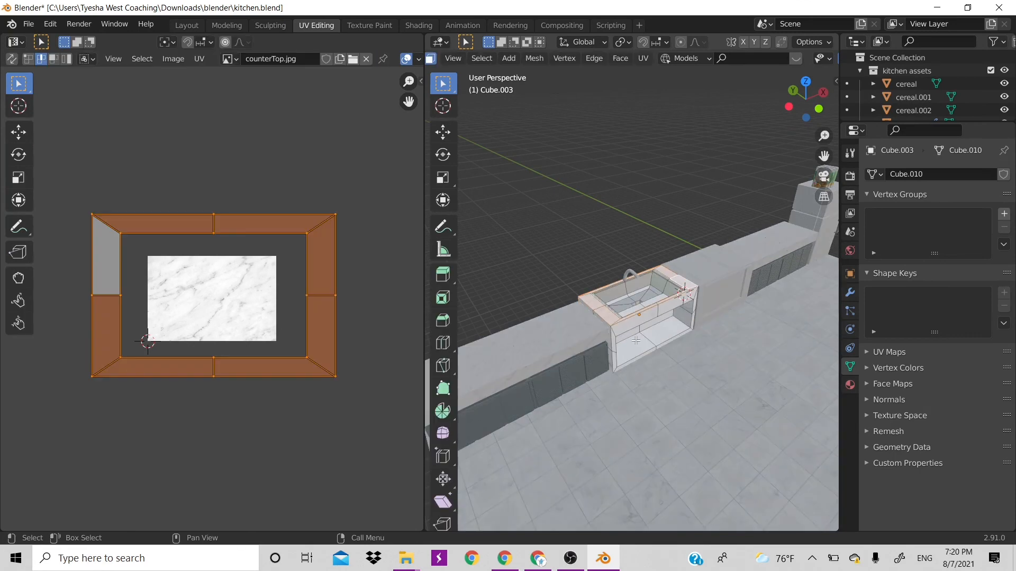
pyautogui.press('Tab')
pyautogui.press('Tab')
pyautogui.keyDown('alt'); pyautogui.click(618, 333); pyautogui.keyUp('alt')
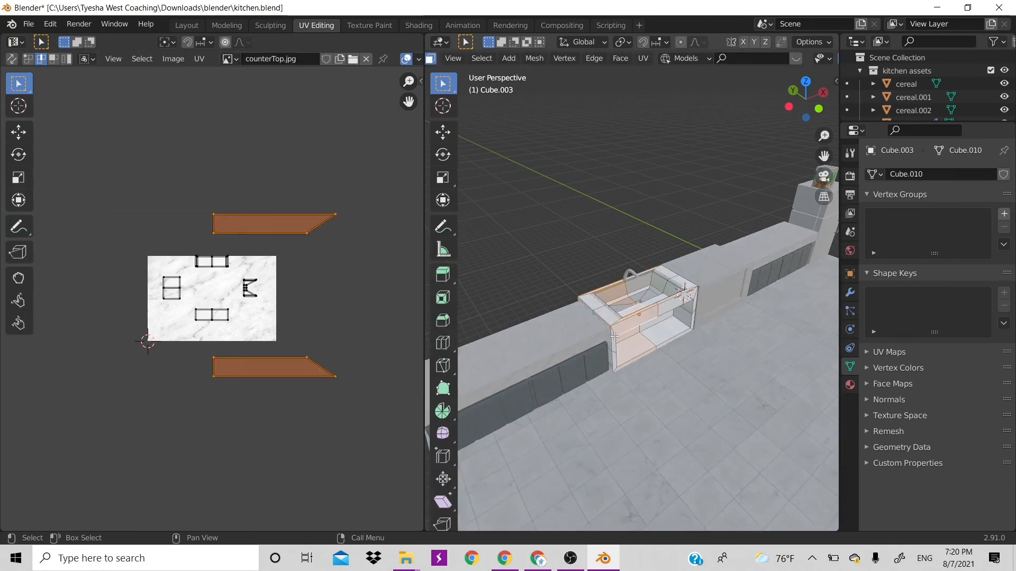
pyautogui.keyDown('alt'); pyautogui.click(621, 334); pyautogui.keyUp('alt')
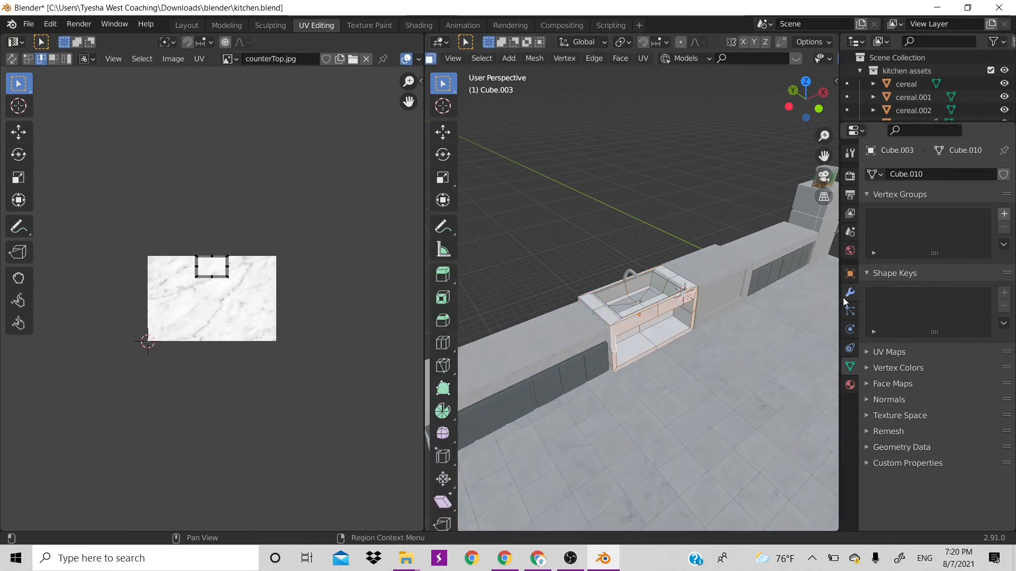
# - Add a material slot with the existing cabnet material and assign it to the selected front frame faces
pyautogui.click(850, 385)
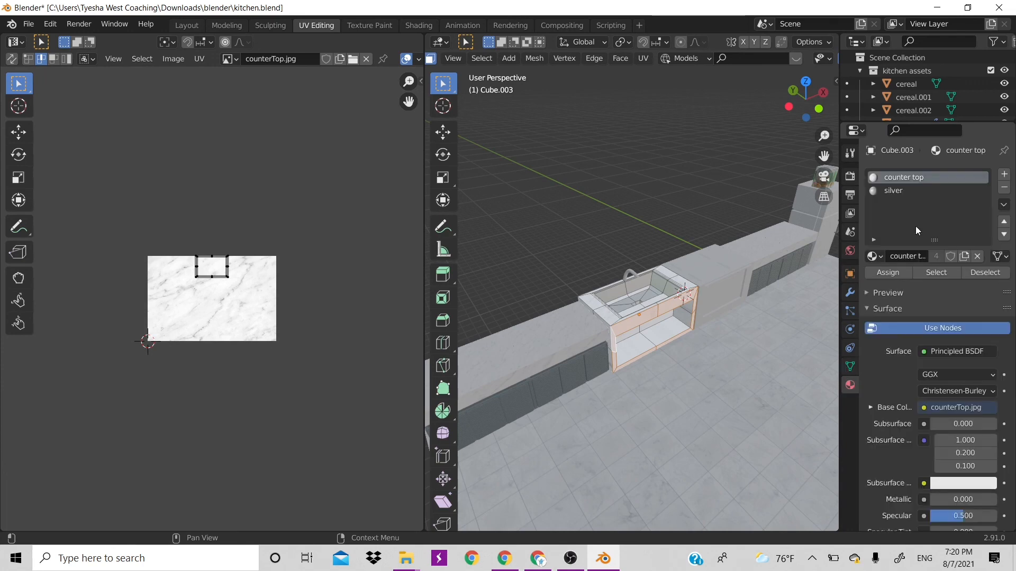
pyautogui.click(1004, 174)
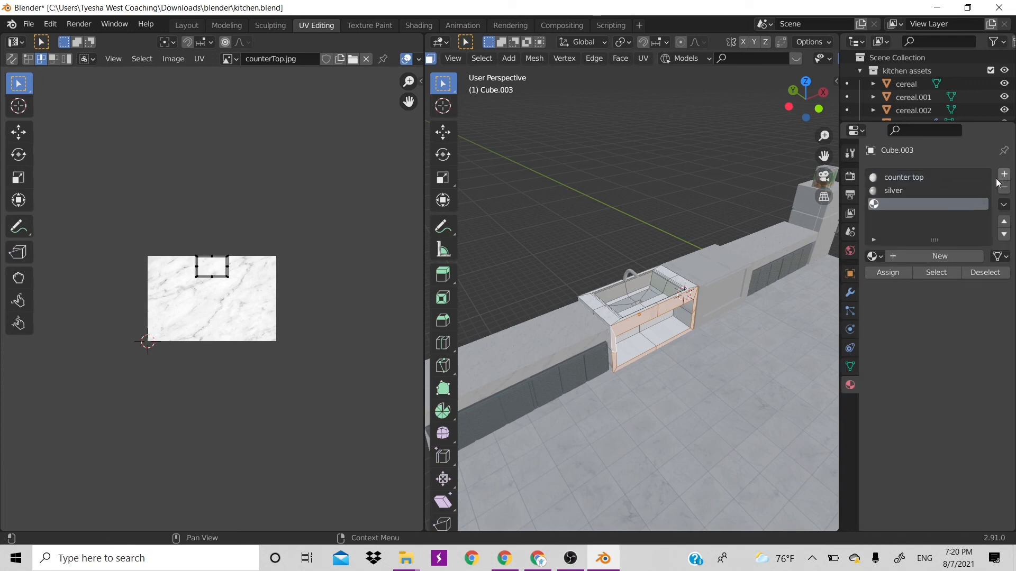
pyautogui.click(887, 274)
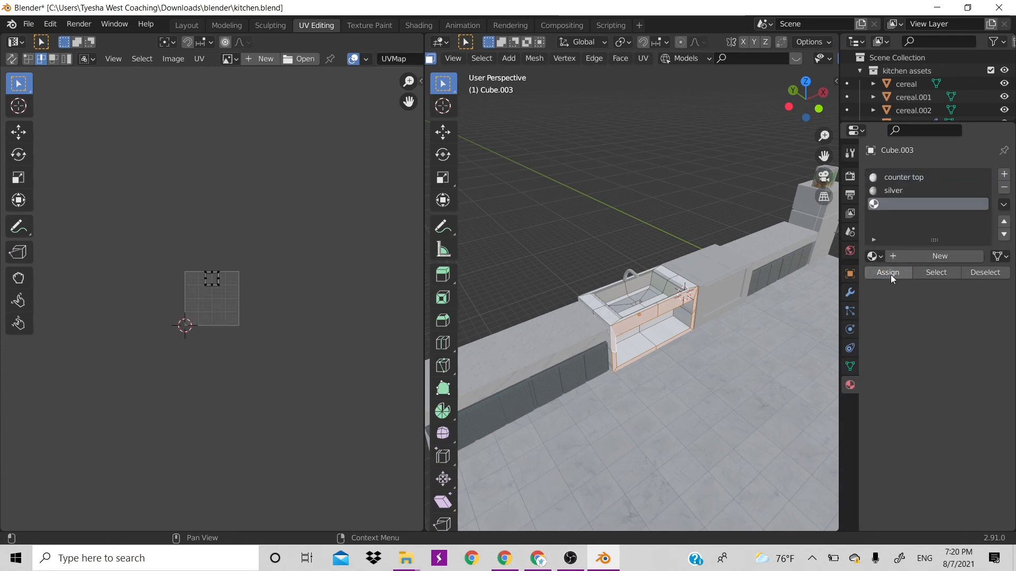
pyautogui.hotkey('ctrl', 'z')
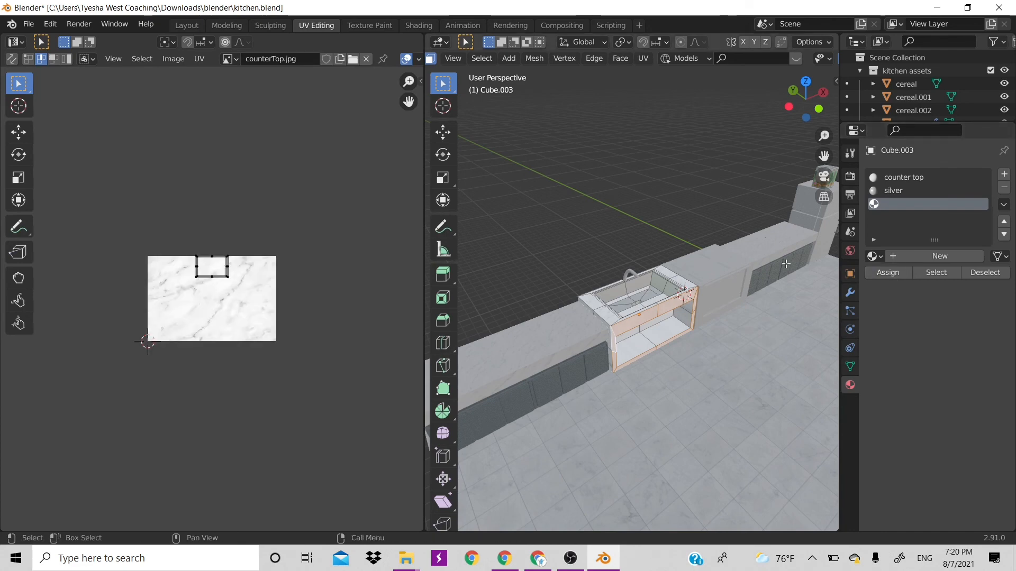
pyautogui.click(870, 258)
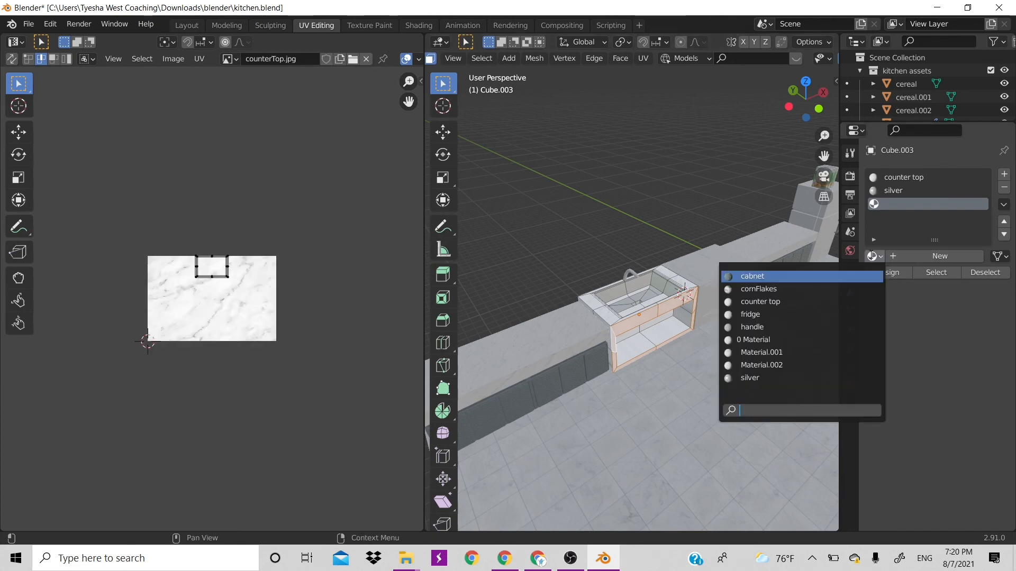
pyautogui.click(801, 280)
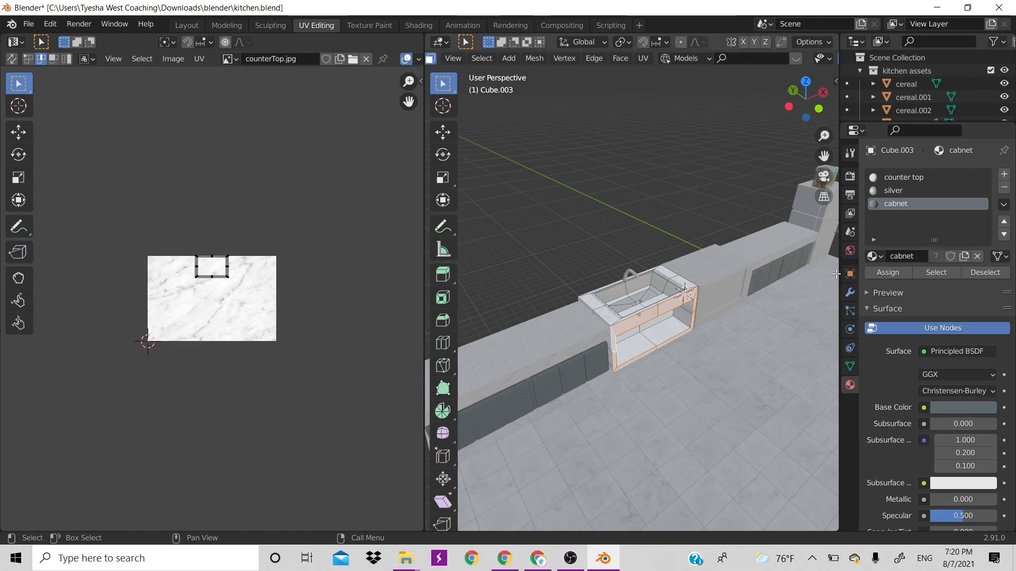
pyautogui.click(607, 347)
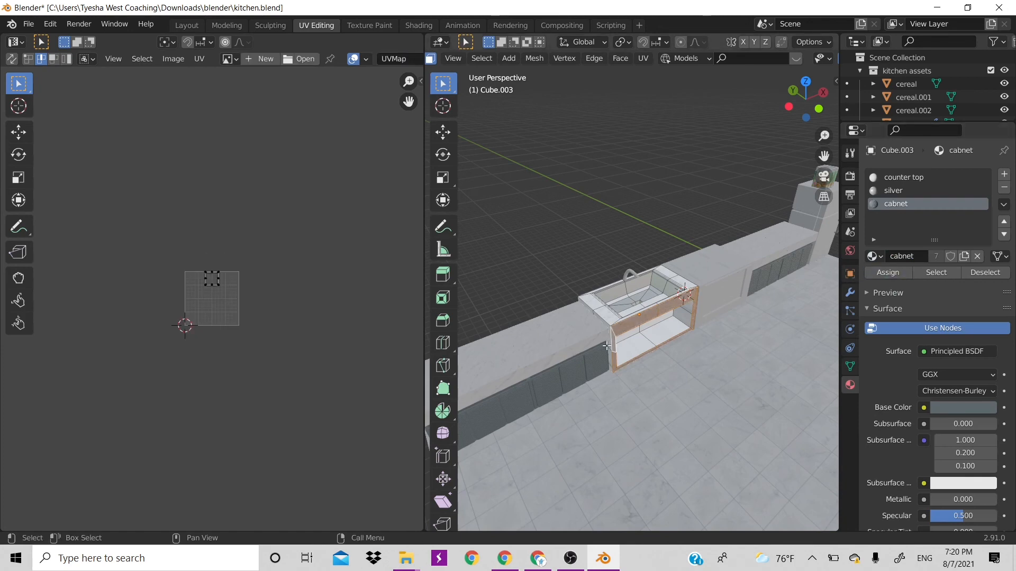
# - Select the loop of inner side faces in the sink block's front recess and assign the cabnet material to them
pyautogui.click(646, 336)
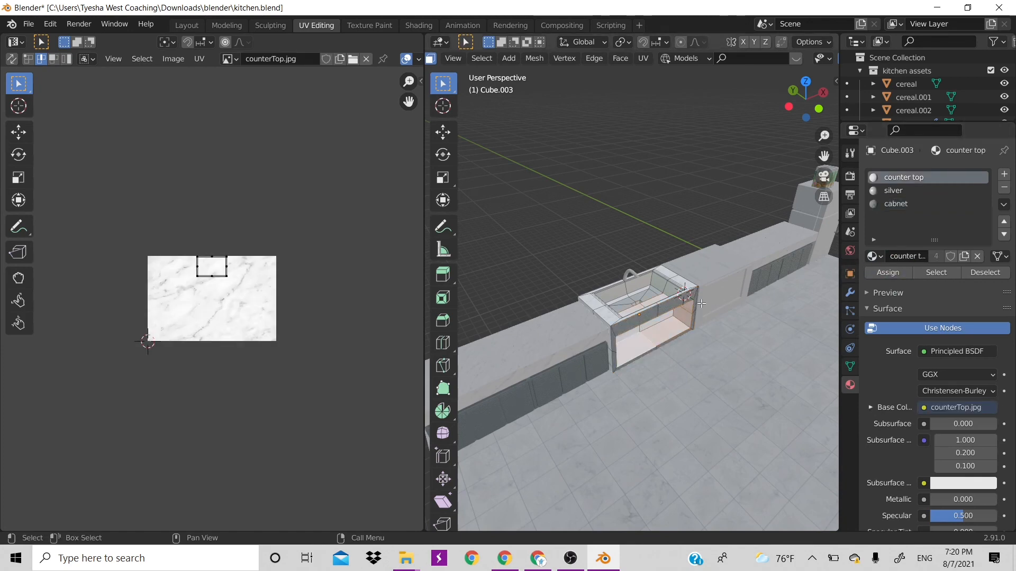
pyautogui.scroll(11, 684, 317)
pyautogui.scroll(-7, 684, 317)
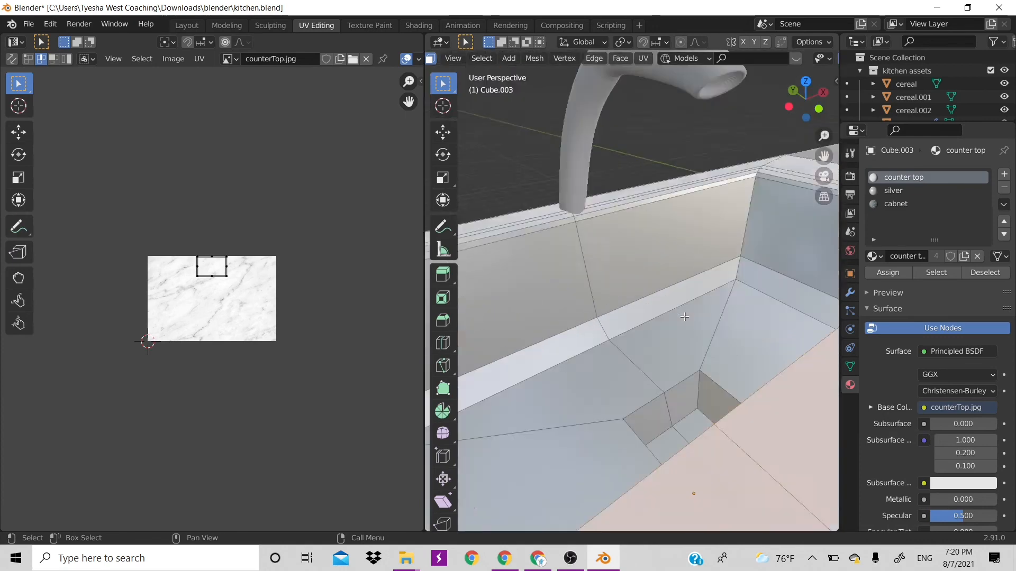
pyautogui.scroll(6, 684, 316)
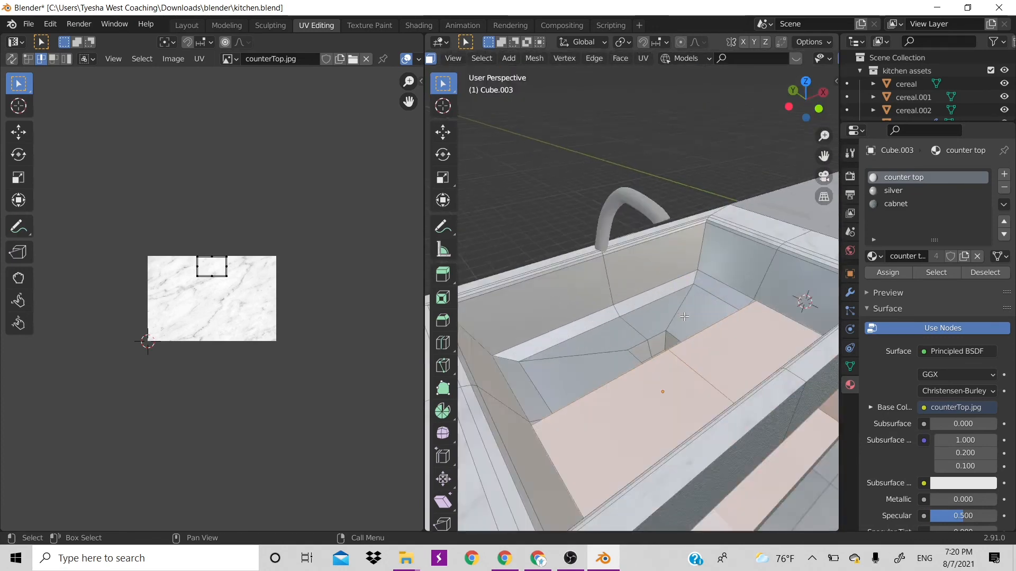
pyautogui.scroll(-8, 731, 314)
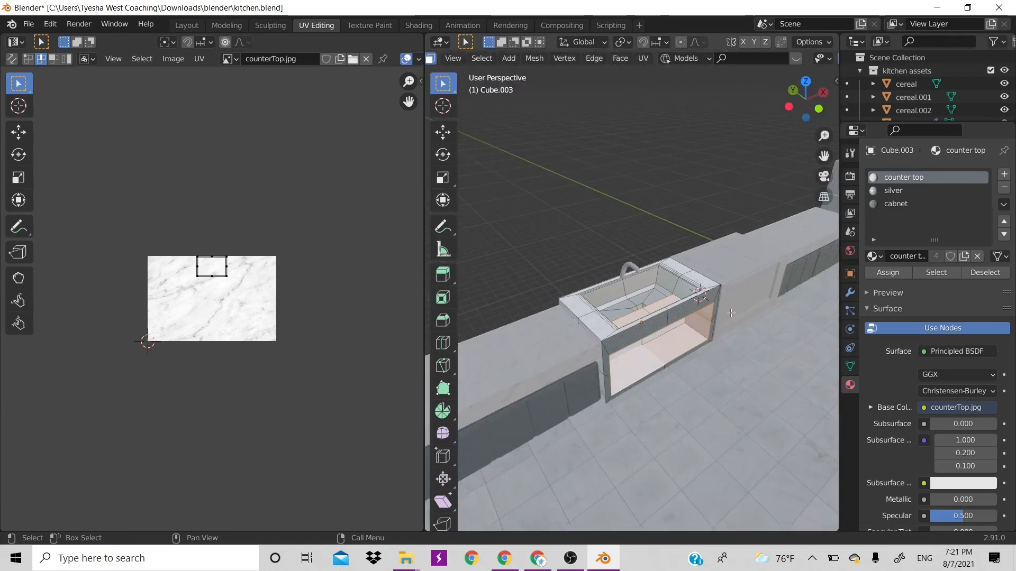
pyautogui.press('s')
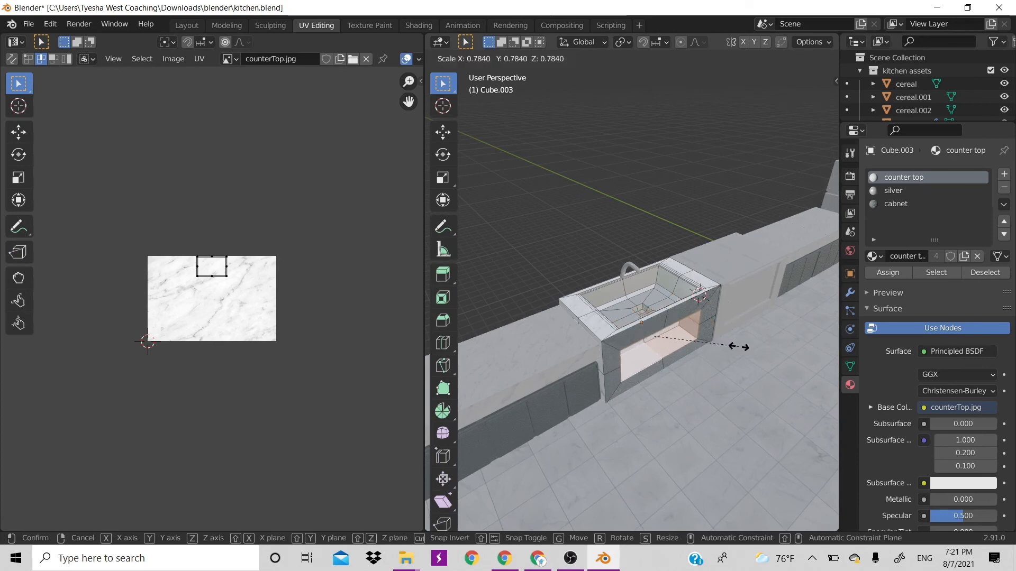
pyautogui.rightClick(739, 347)
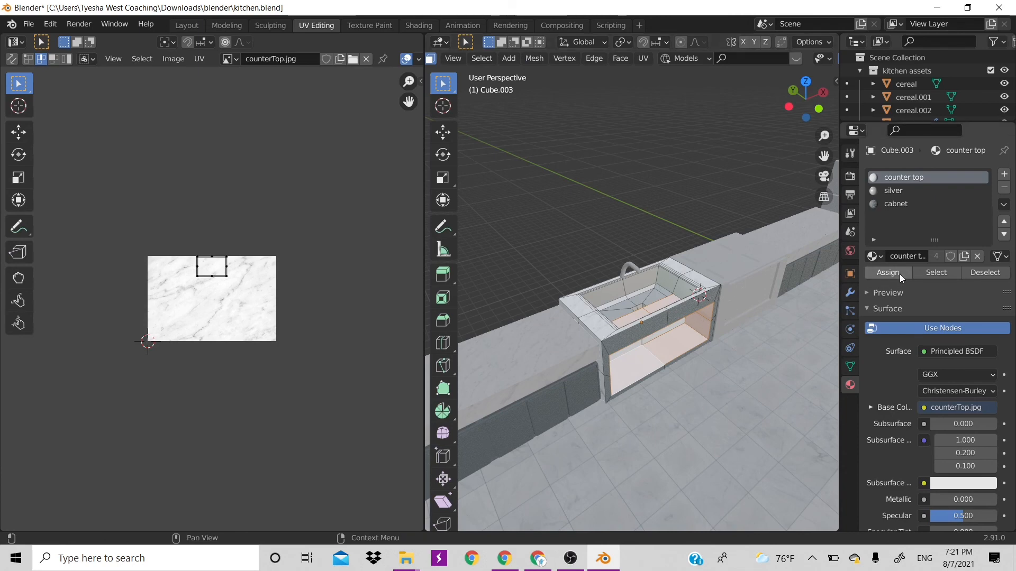
pyautogui.click(902, 205)
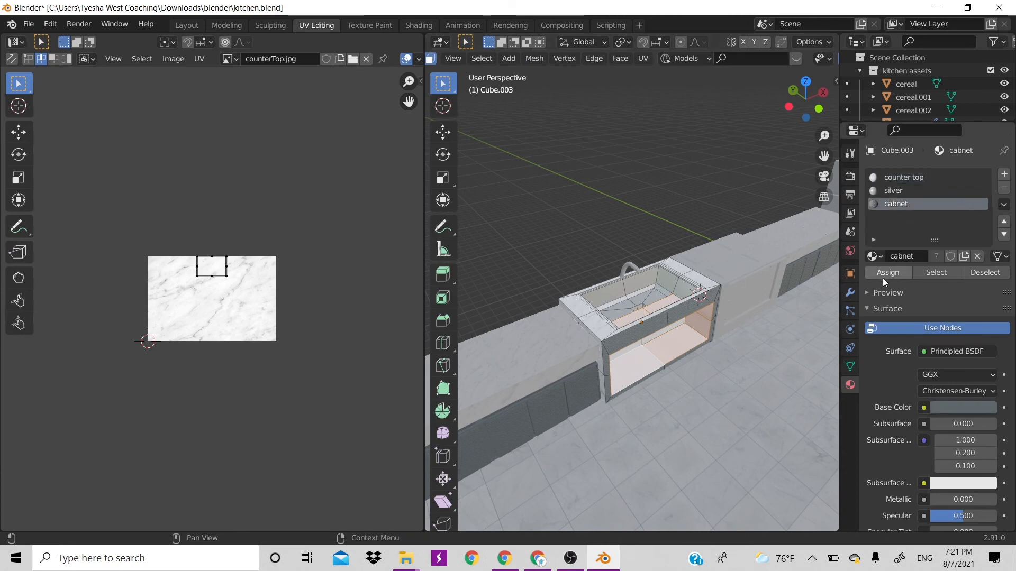
pyautogui.click(887, 273)
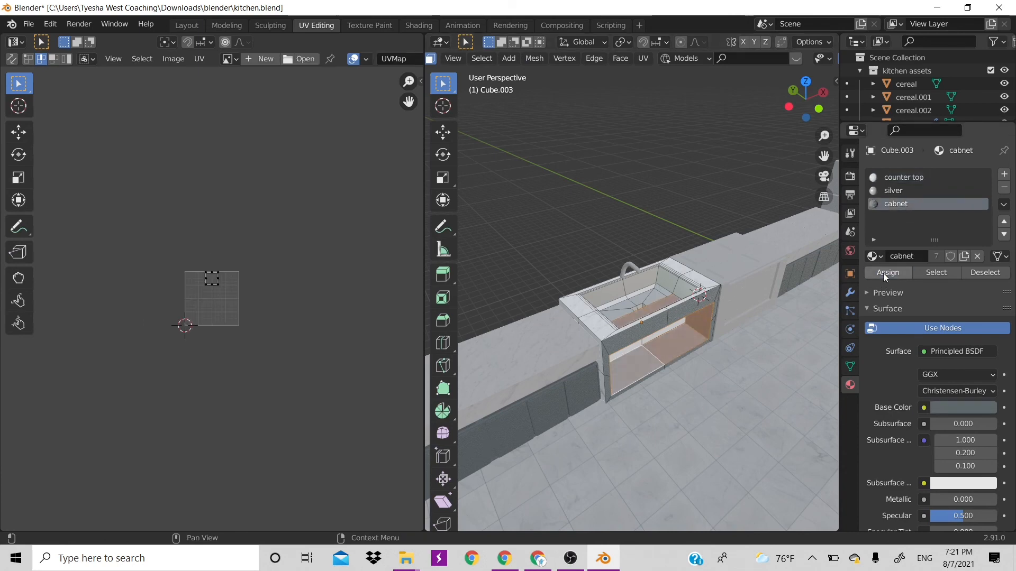
# - Select the recess's back faces in front view and scale them to about 0.87, plus about 0.95 along Z
pyautogui.click(663, 337)
pyautogui.click(639, 344)
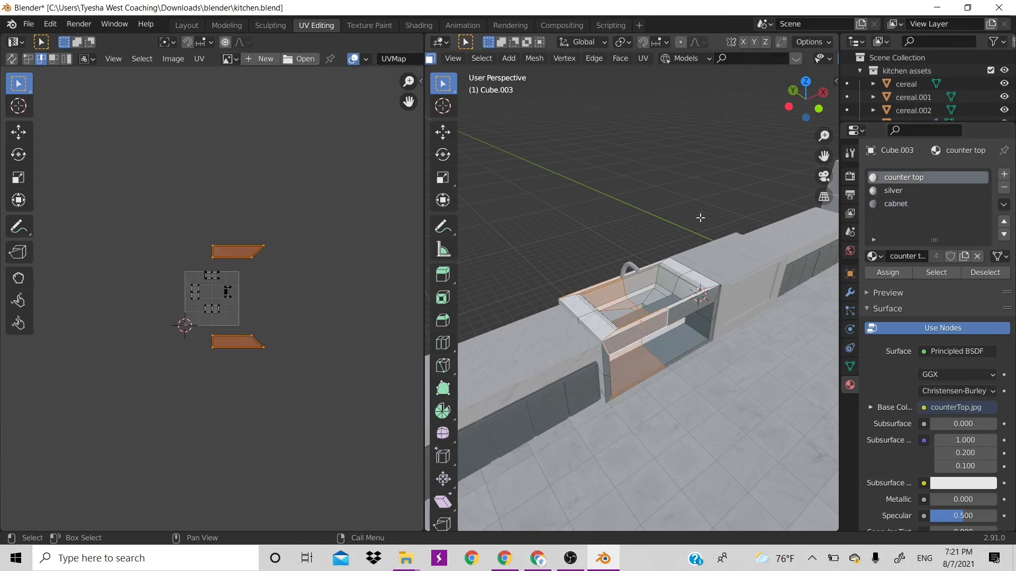
pyautogui.press('KP_1')
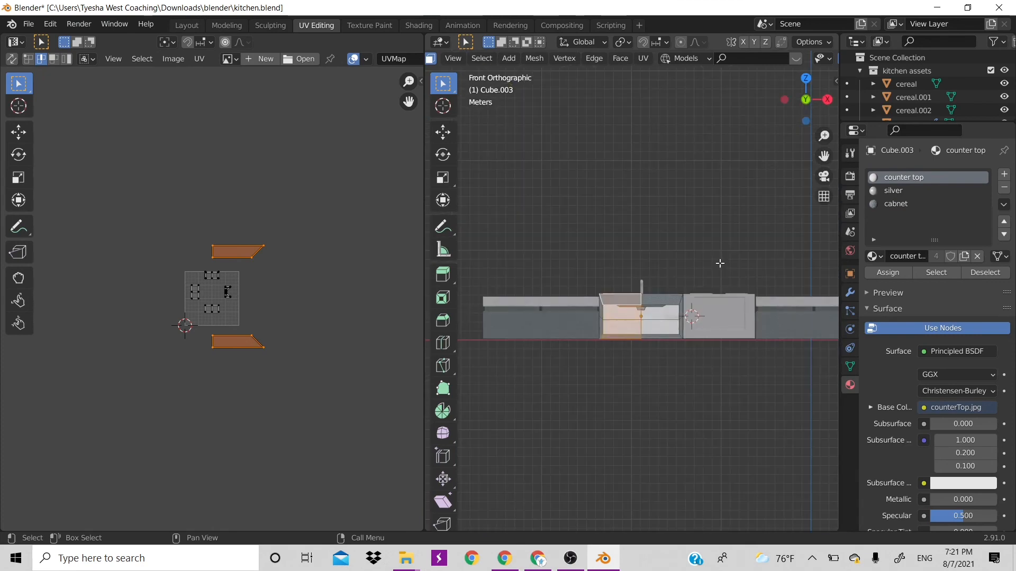
pyautogui.click(659, 325)
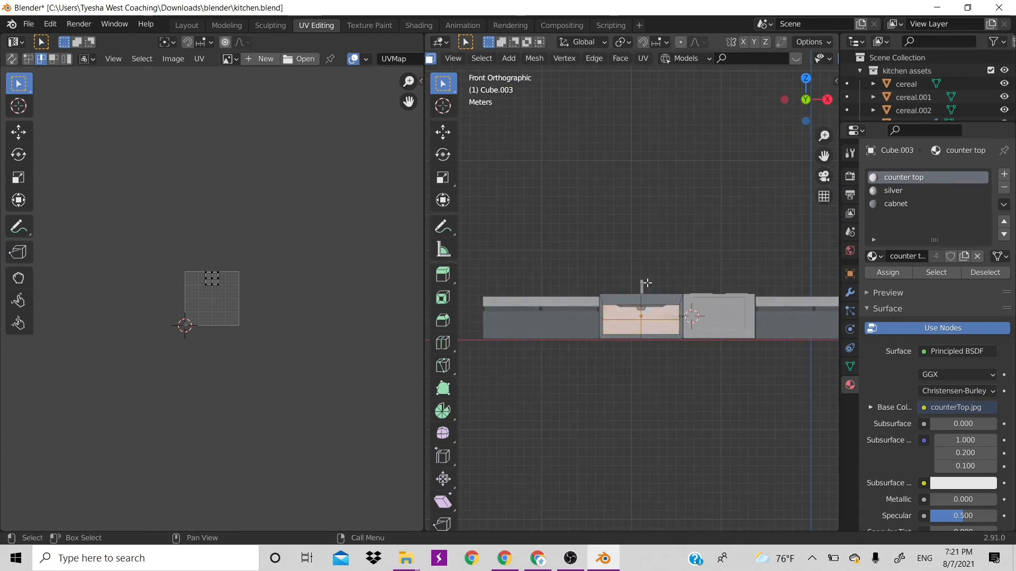
pyautogui.press('s')
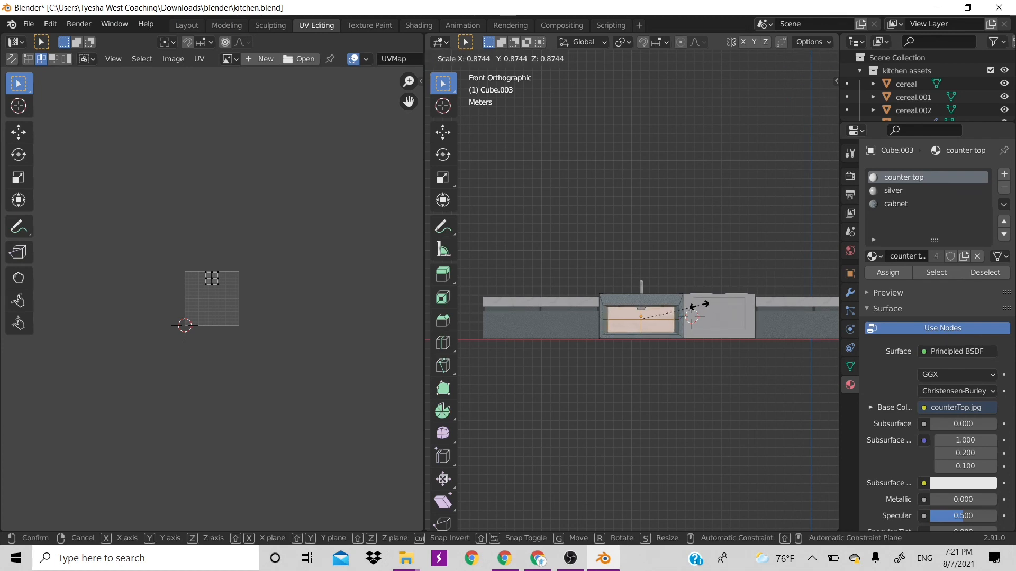
pyautogui.click(698, 305)
pyautogui.press('s')
pyautogui.press('z')
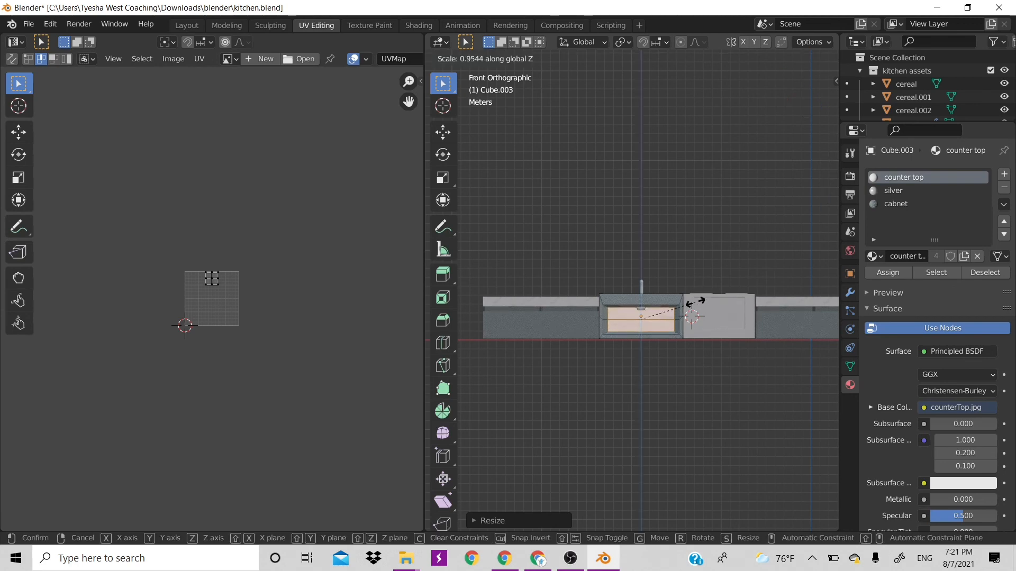
pyautogui.click(694, 304)
# - Select both upper front edges of the sink block's opening and move them slightly down along Z
pyautogui.scroll(1, 689, 273)
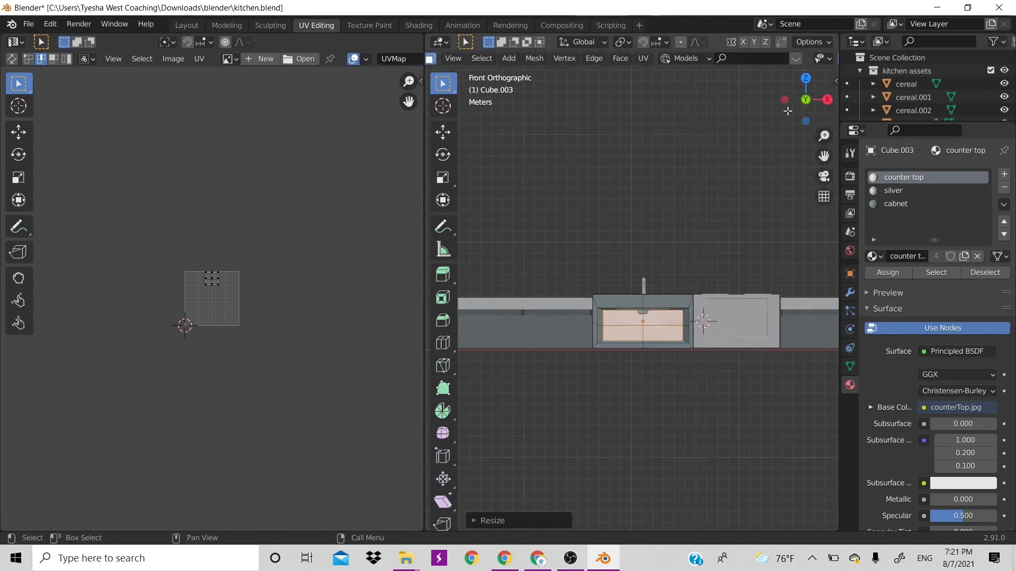
pyautogui.moveTo(804, 102); pyautogui.dragTo(916, 177)
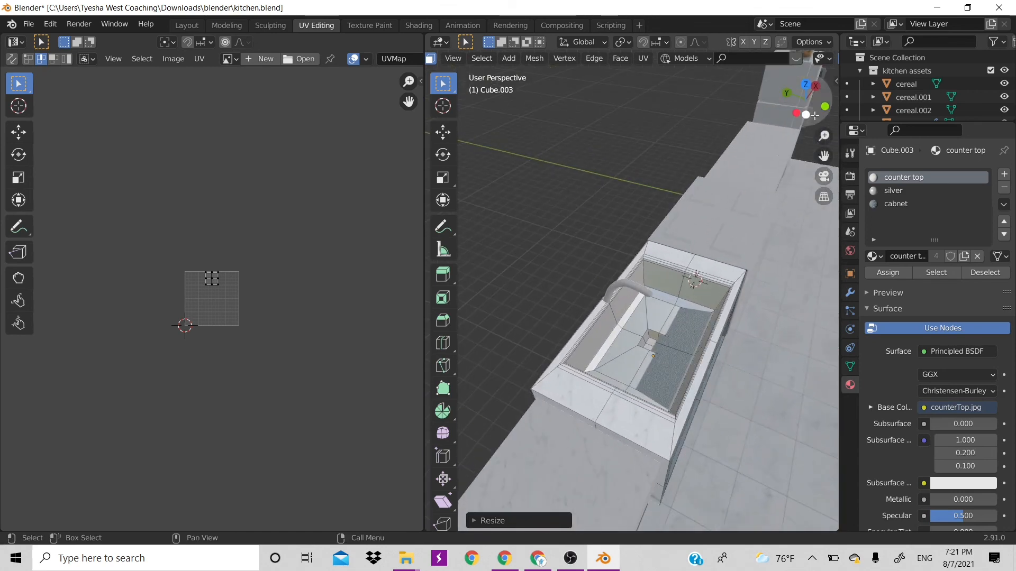
pyautogui.moveTo(806, 105); pyautogui.dragTo(741, 36)
pyautogui.press('2')
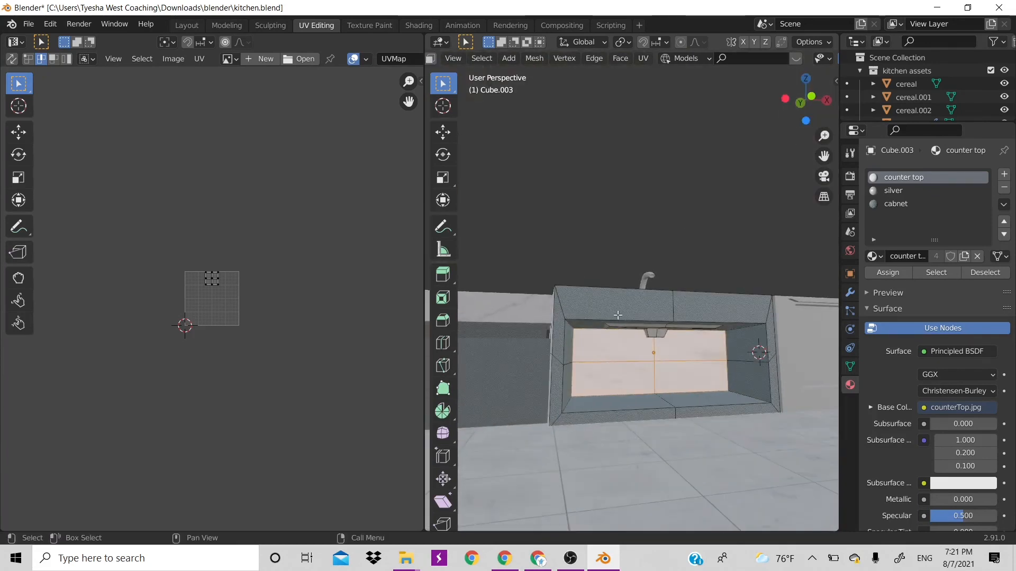
pyautogui.click(618, 316)
pyautogui.keyDown('shift'); pyautogui.click(706, 315); pyautogui.keyUp('shift')
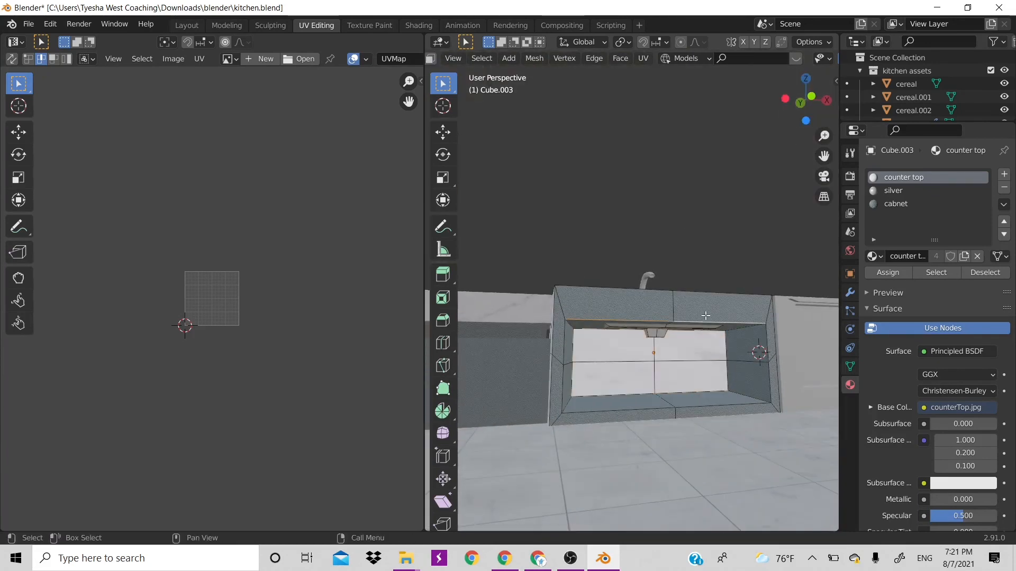
pyautogui.press('g')
pyautogui.press('z')
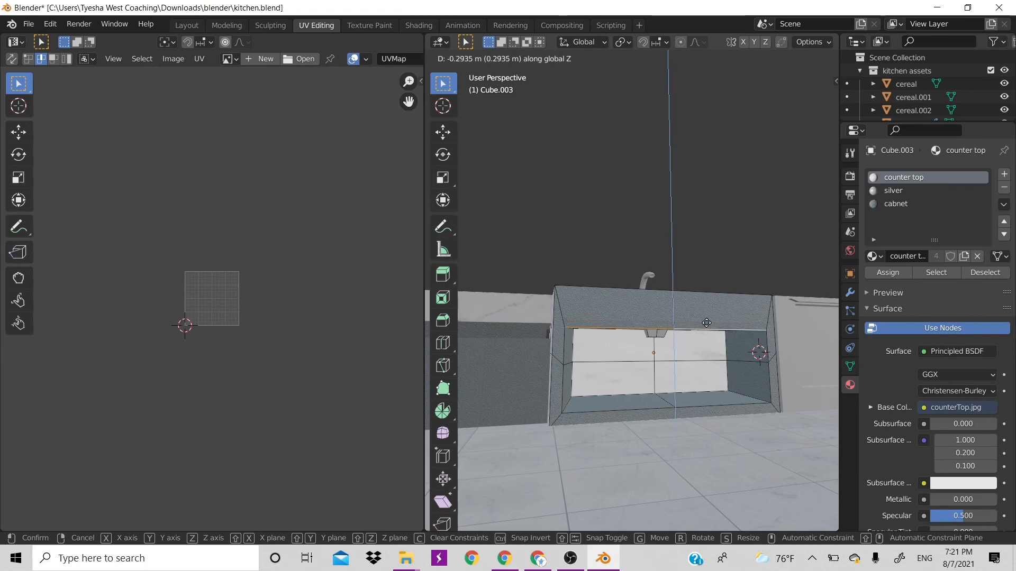
pyautogui.click(707, 317)
# - Select the upper back edges inside the recess and lower them along Z to cover more of the basin's underside
pyautogui.moveTo(787, 90); pyautogui.dragTo(794, 108)
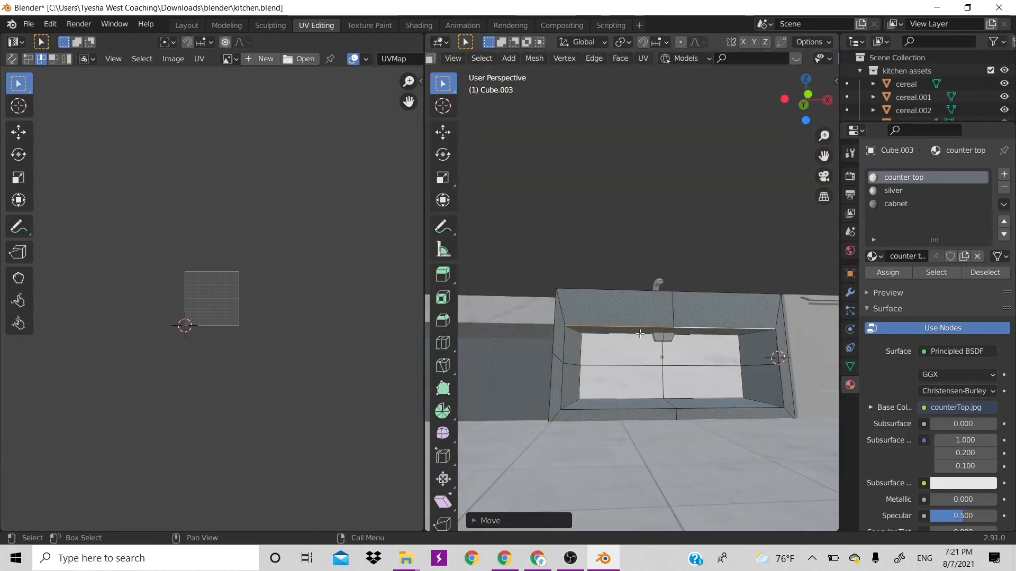
pyautogui.click(686, 341)
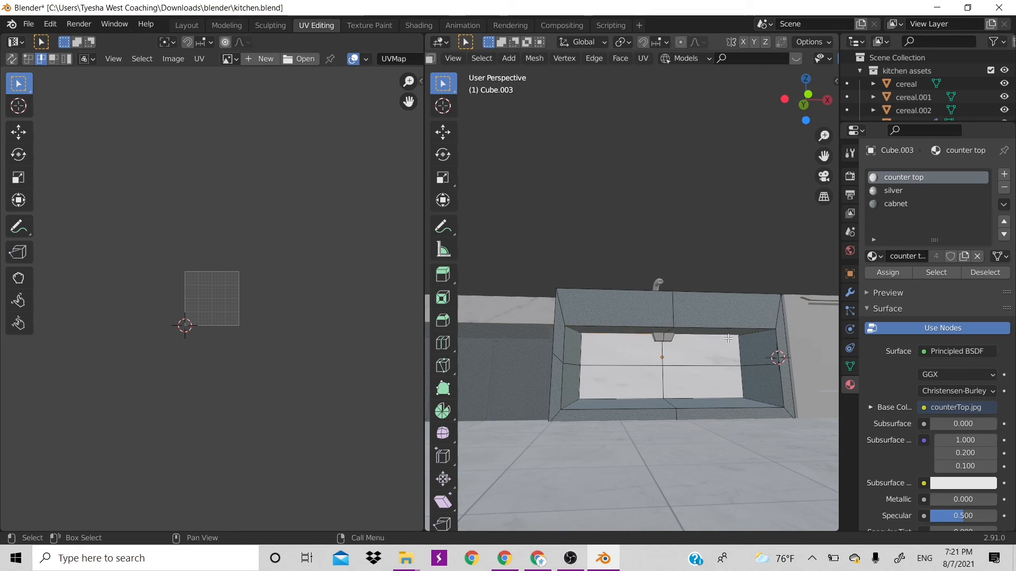
pyautogui.press('g')
pyautogui.press('z')
pyautogui.click(714, 331)
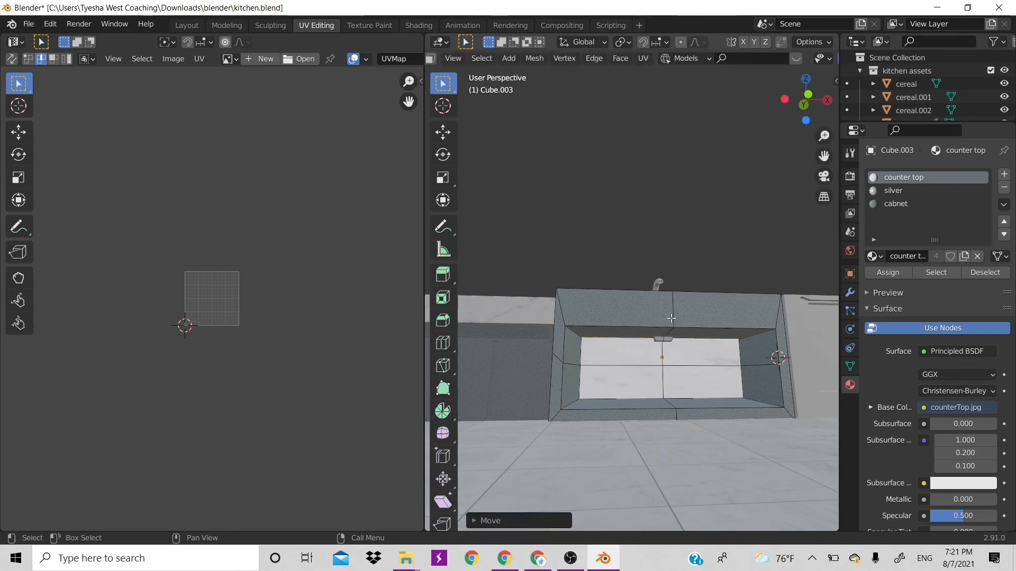
# - Reselect the opening's upper front edges and lower them a little further along Z
pyautogui.click(681, 325)
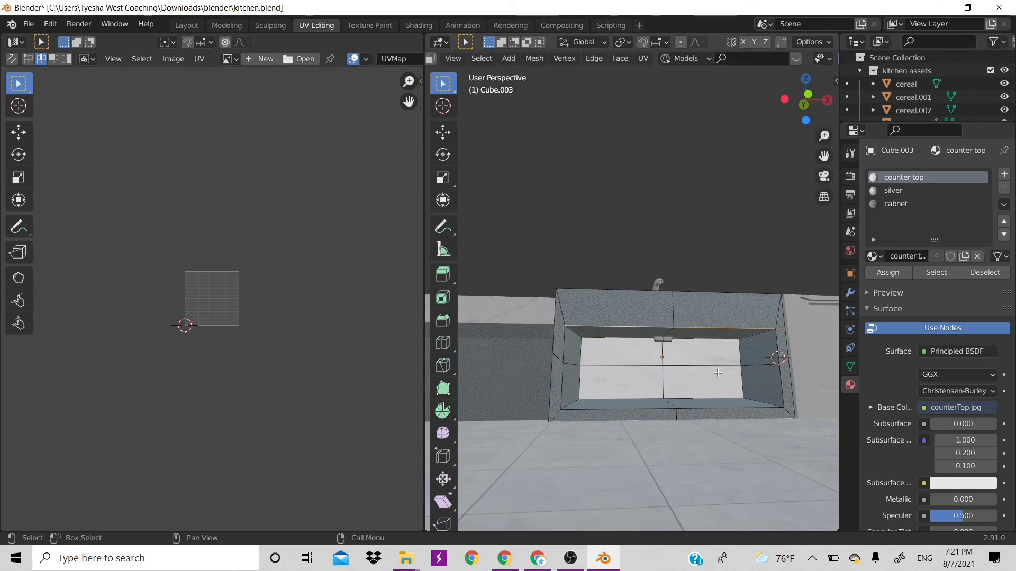
pyautogui.press('g')
pyautogui.press('z')
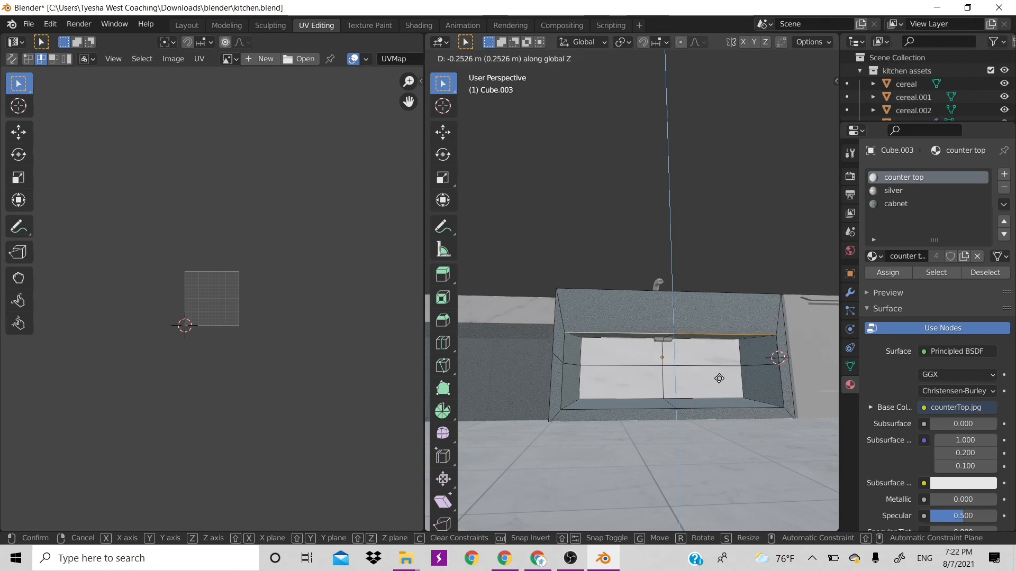
pyautogui.click(718, 375)
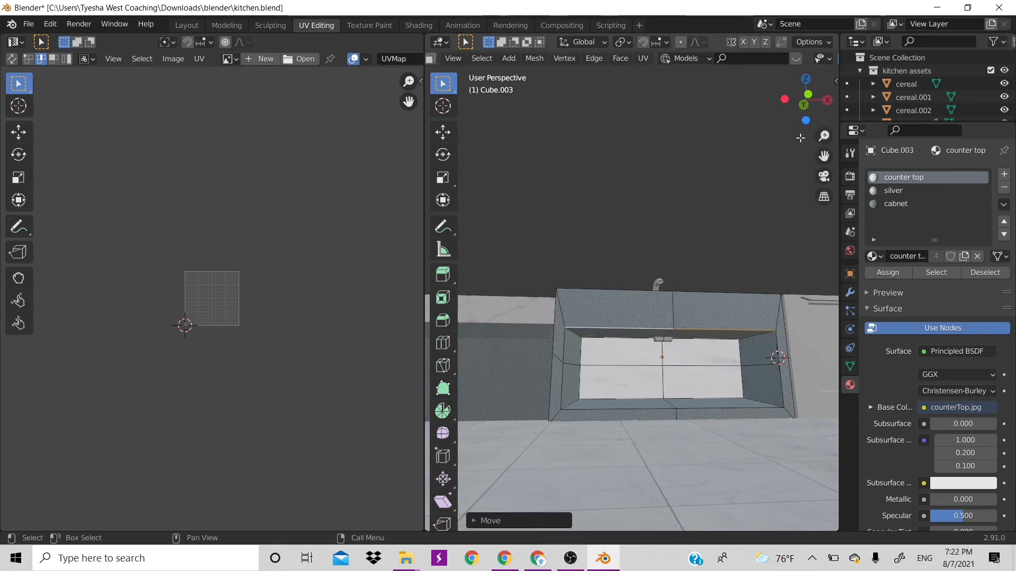
pyautogui.moveTo(806, 104); pyautogui.dragTo(804, 129)
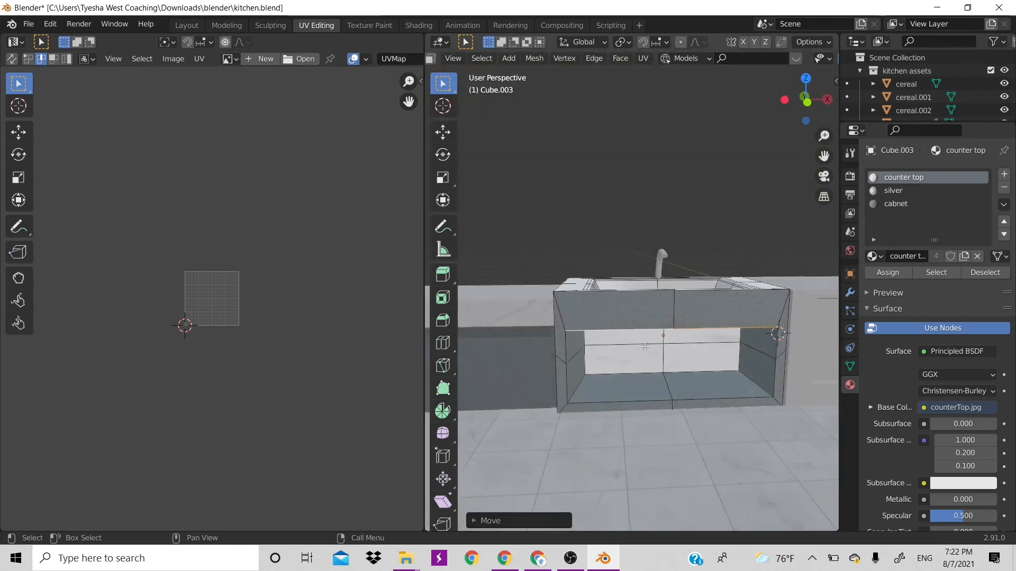
# - Select the back faces inside the sink block's recess and assign the cabnet material to them
pyautogui.press('Tab')
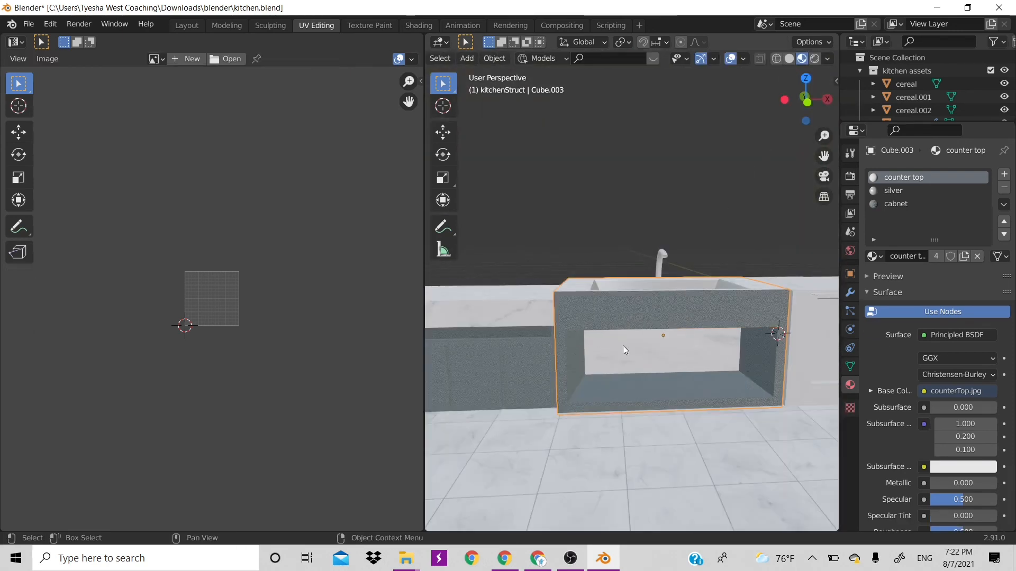
pyautogui.press('Tab')
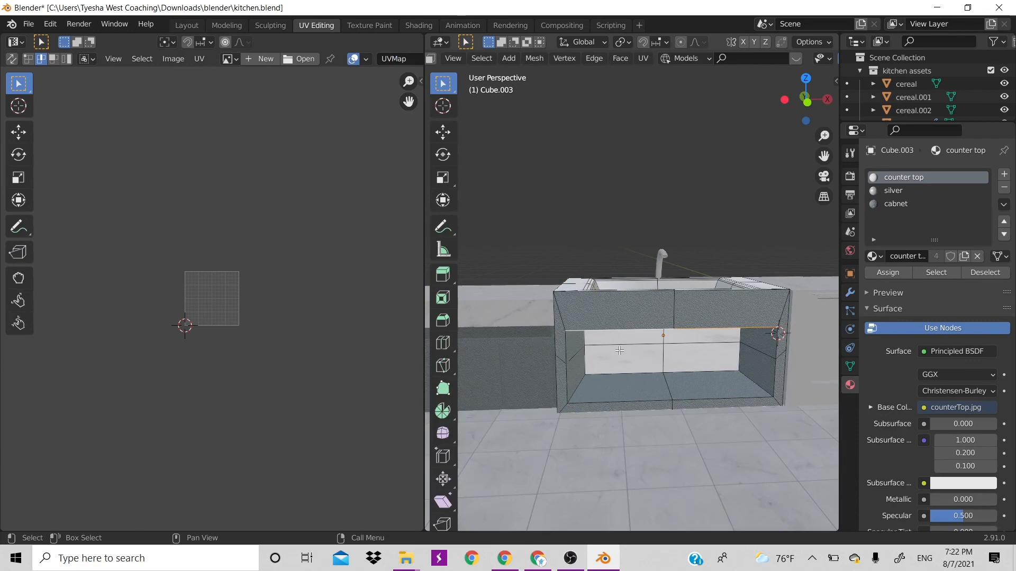
pyautogui.click(620, 350)
pyautogui.click(910, 204)
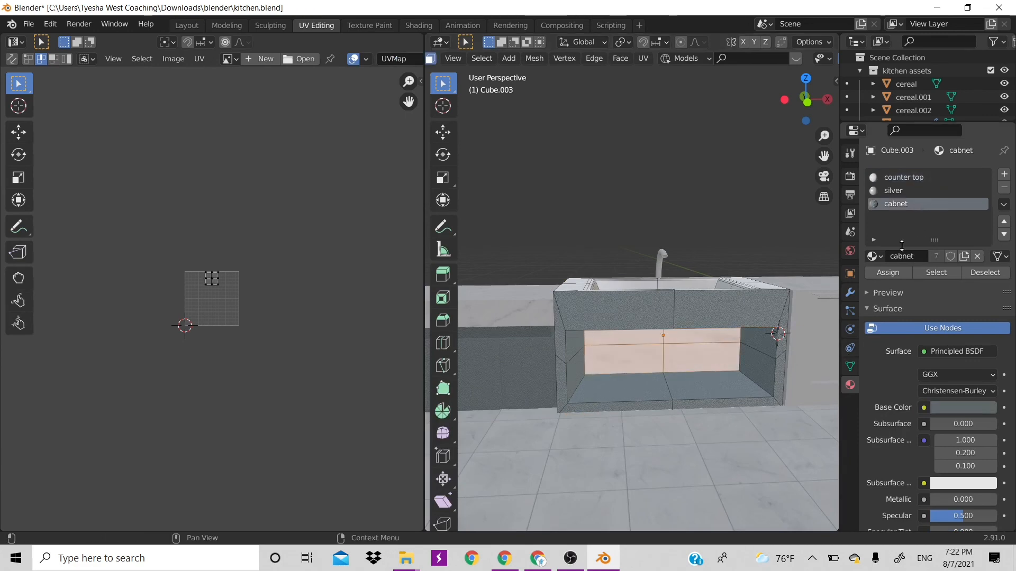
pyautogui.click(888, 274)
# - Select the exposed faces on the sink block's side next to the cabinet-fronted counter and assign them the cabnet material
pyautogui.moveTo(809, 99); pyautogui.dragTo(852, 114)
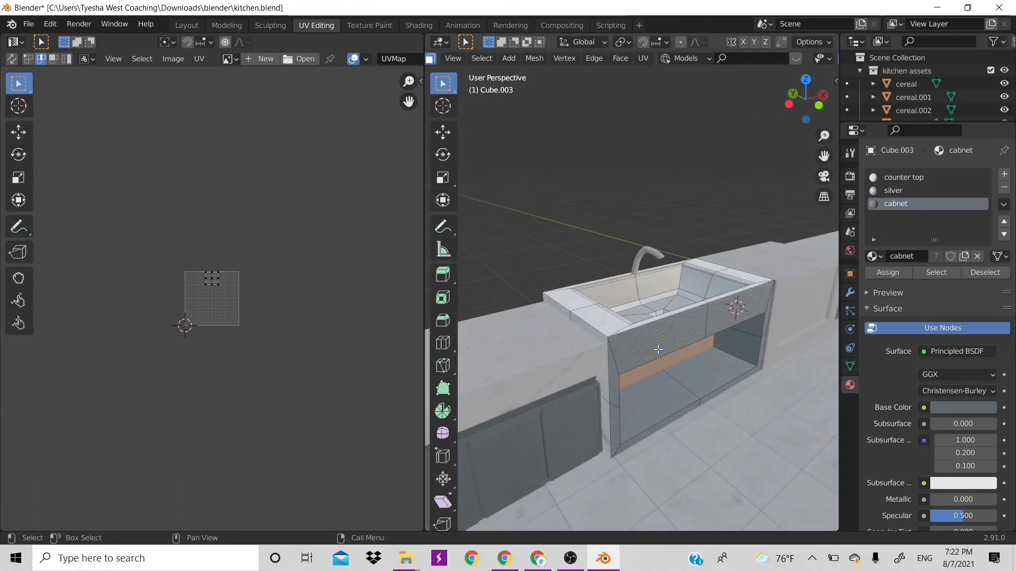
pyautogui.click(602, 347)
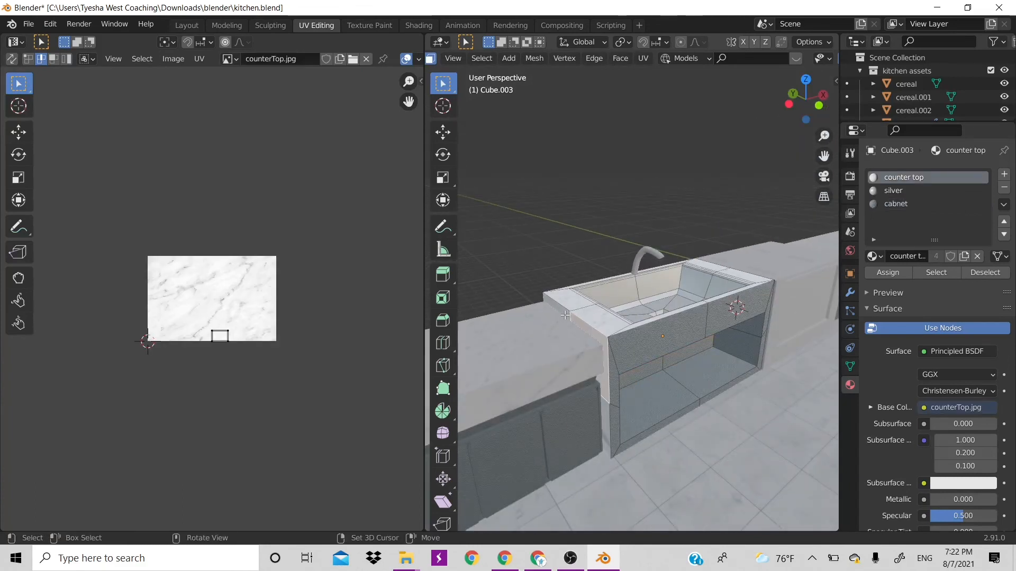
pyautogui.keyDown('shift'); pyautogui.click(569, 315); pyautogui.keyUp('shift')
pyautogui.keyDown('shift'); pyautogui.click(604, 416); pyautogui.keyUp('shift')
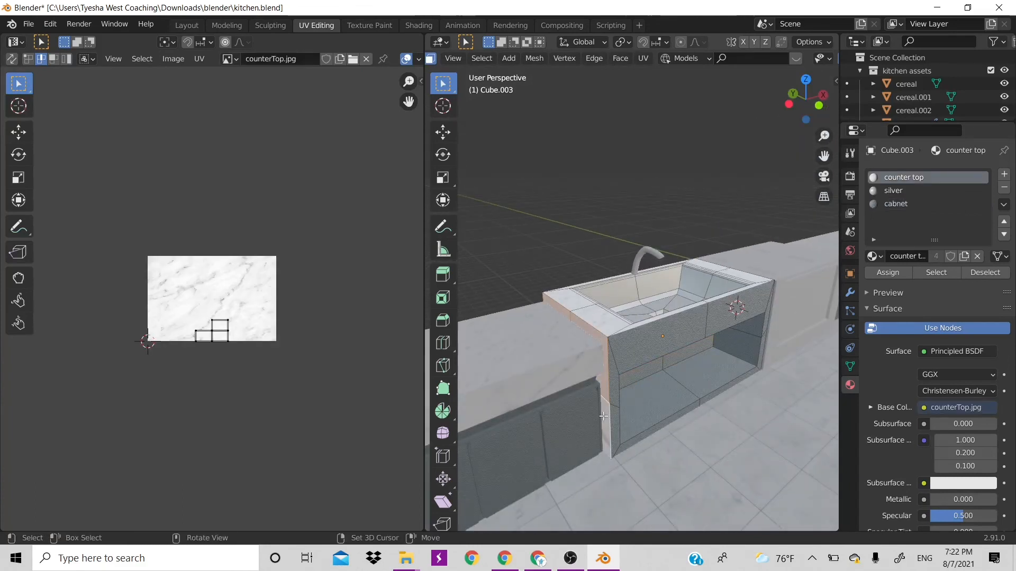
pyautogui.click(896, 203)
pyautogui.click(903, 272)
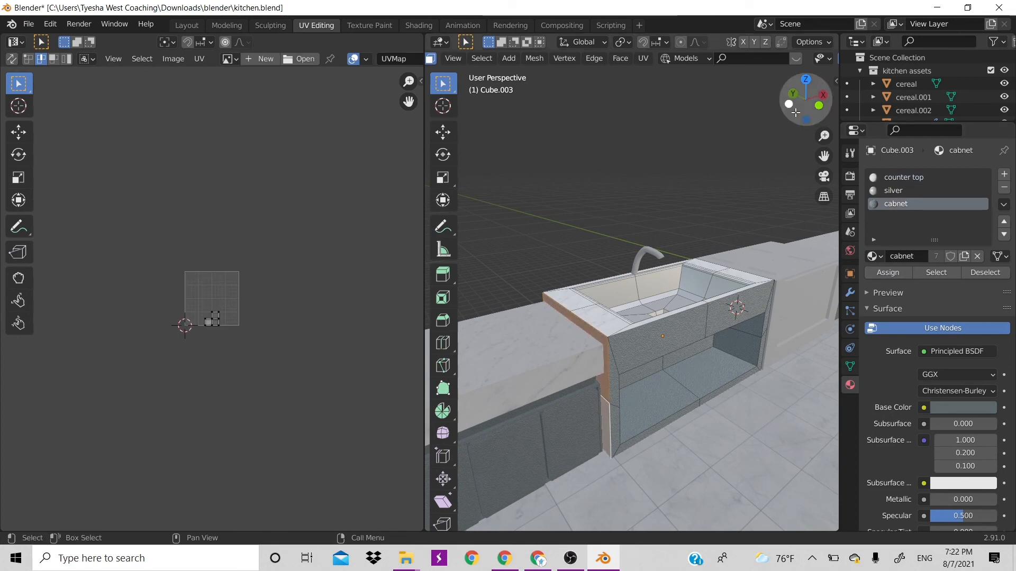
# - Select the four outer faces on the sink block's opposite side in X-ray view and assign them the cabnet material
pyautogui.moveTo(804, 104); pyautogui.dragTo(795, 112)
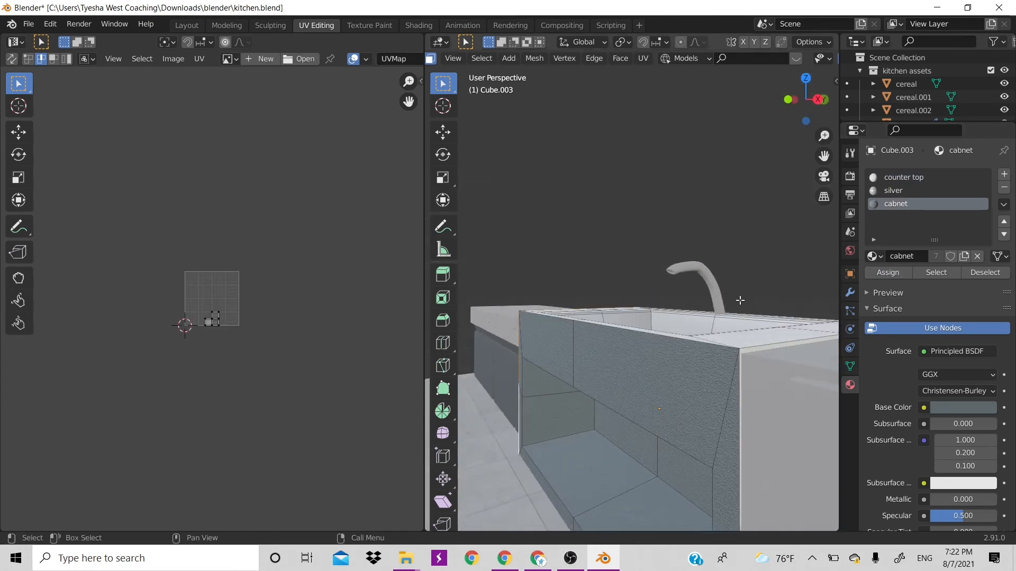
pyautogui.scroll(-3, 739, 300)
pyautogui.hotkey('alt', 'z')
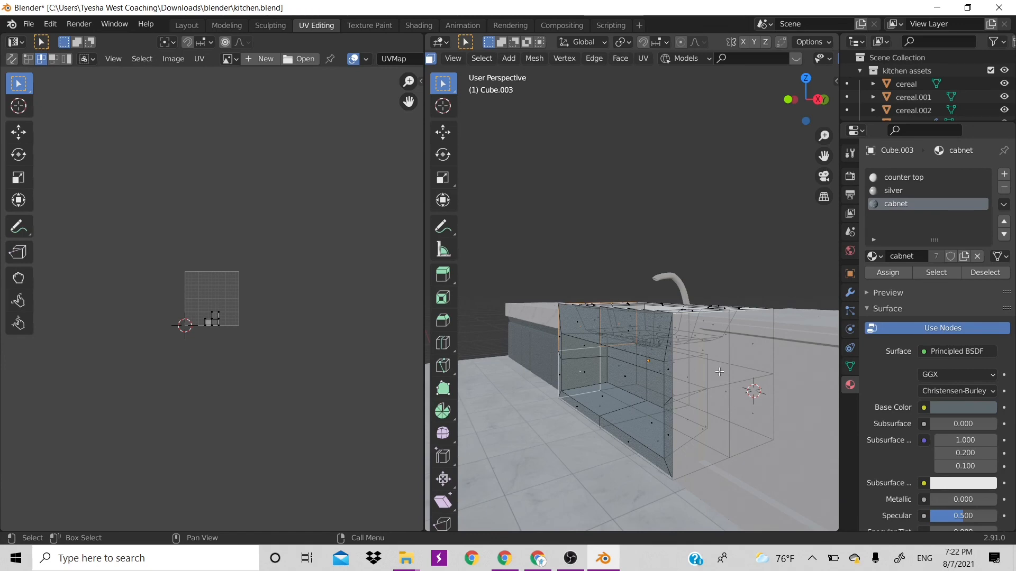
pyautogui.click(710, 360)
pyautogui.keyDown('shift'); pyautogui.click(752, 345); pyautogui.keyUp('shift')
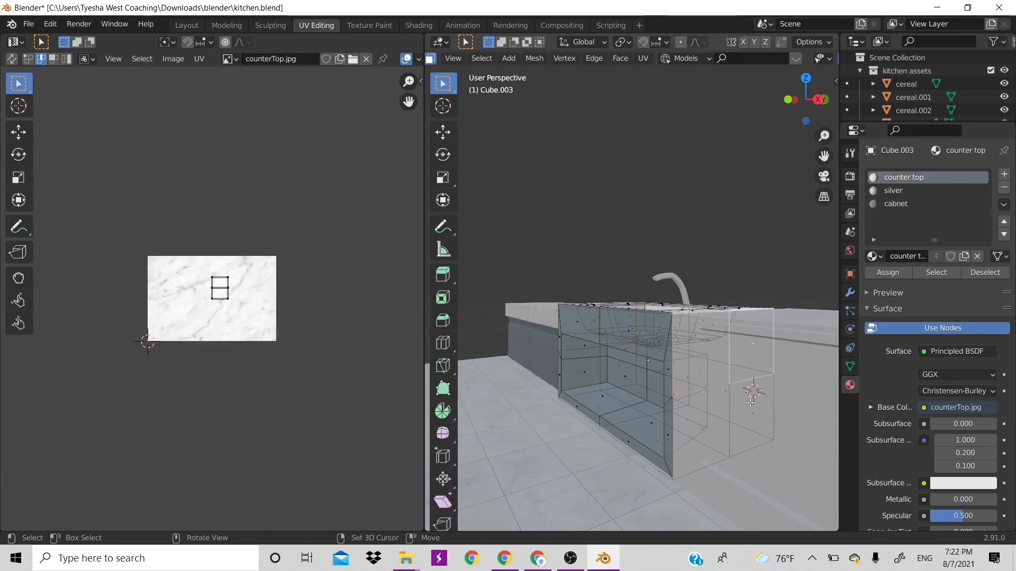
pyautogui.keyDown('shift'); pyautogui.click(751, 409); pyautogui.keyUp('shift')
pyautogui.keyDown('shift'); pyautogui.click(737, 427); pyautogui.keyUp('shift')
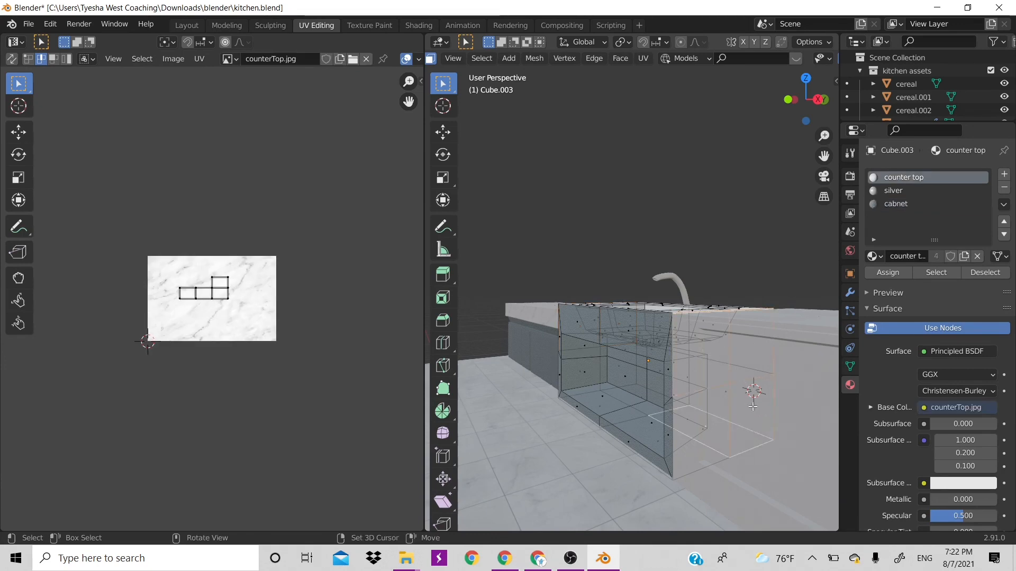
pyautogui.keyDown('shift'); pyautogui.click(705, 427); pyautogui.keyUp('shift')
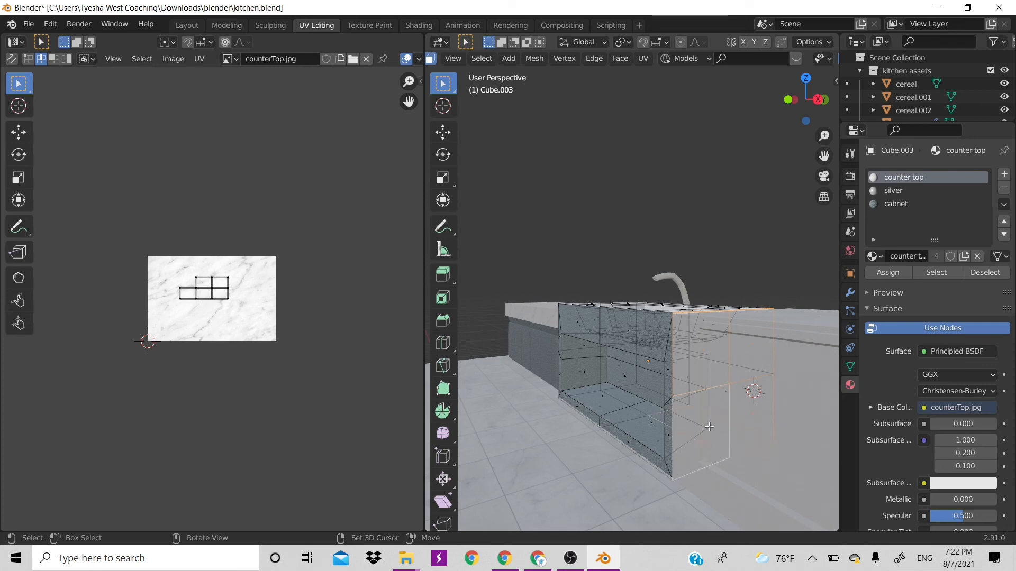
pyautogui.keyDown('shift'); pyautogui.click(709, 433); pyautogui.keyUp('shift')
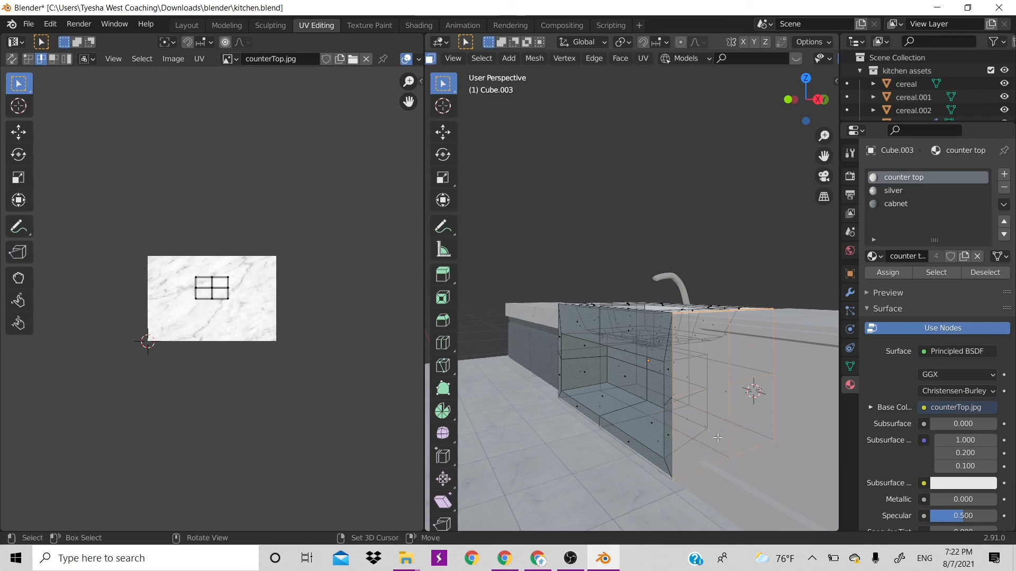
pyautogui.click(912, 204)
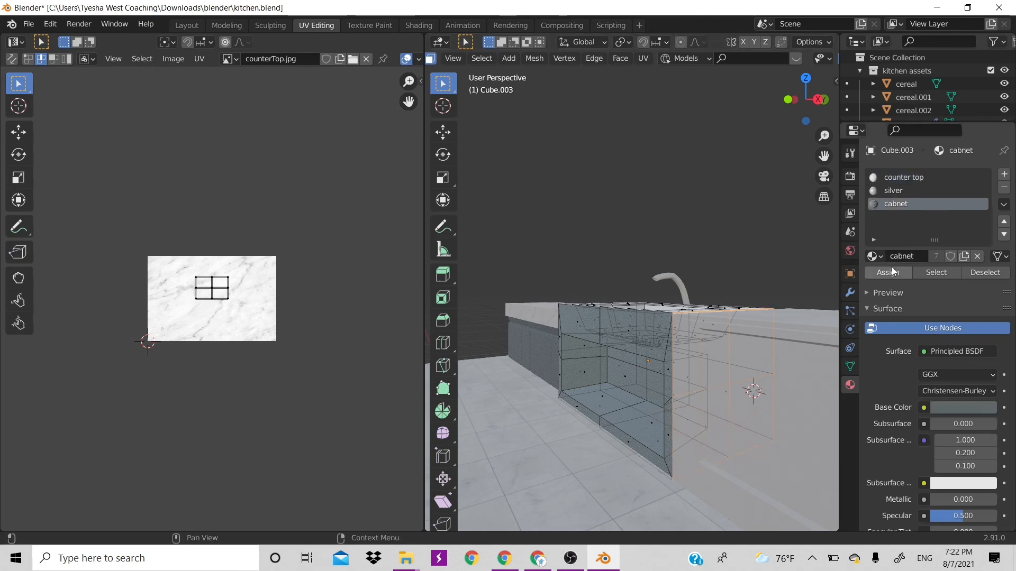
# - Assign the cabnet material to the remaining counter top face on the sink block's side by the cabinet-fronted counter
pyautogui.moveTo(805, 101); pyautogui.dragTo(789, 114)
pyautogui.scroll(8, 598, 355)
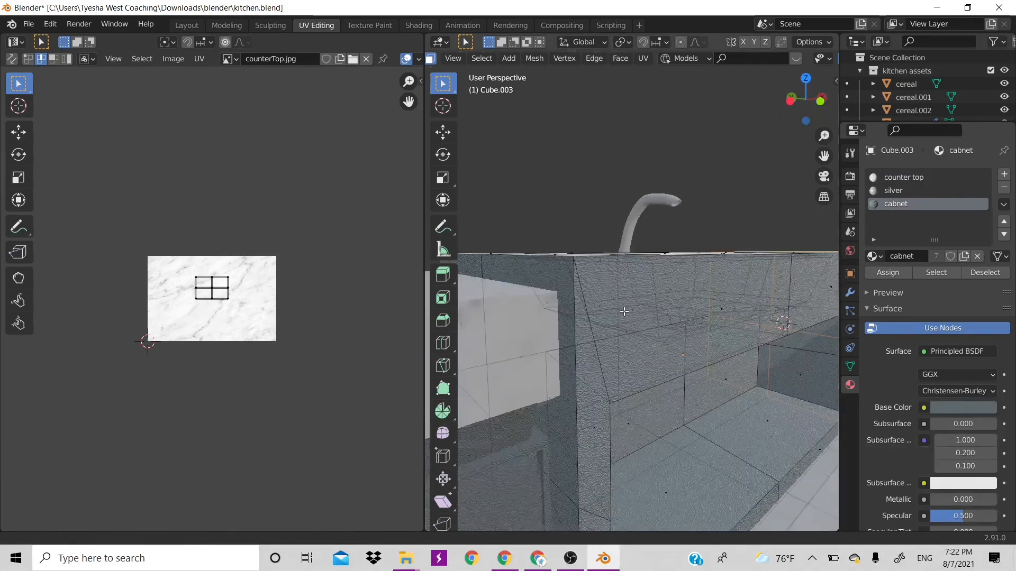
pyautogui.click(553, 321)
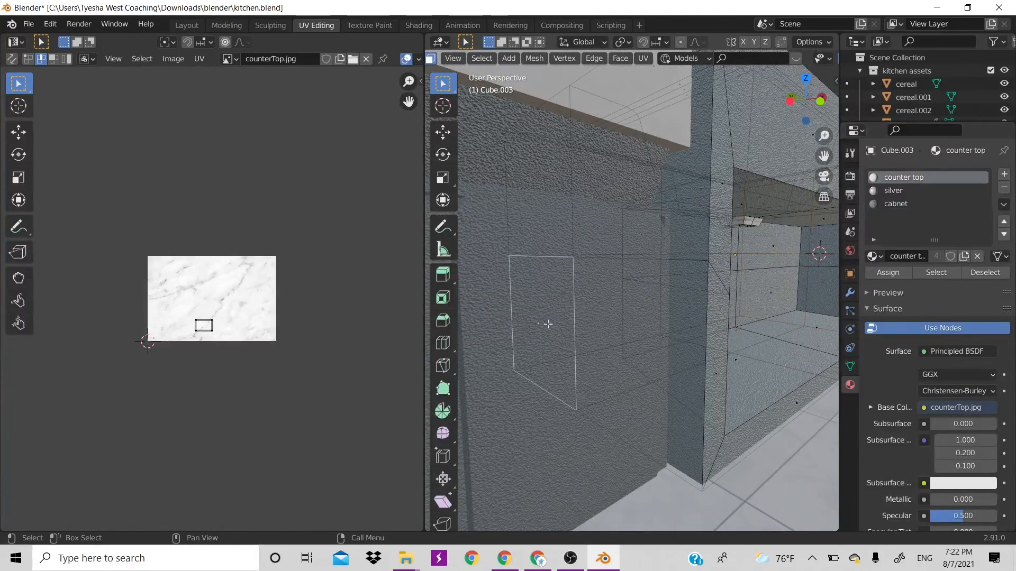
pyautogui.click(887, 273)
pyautogui.click(525, 205)
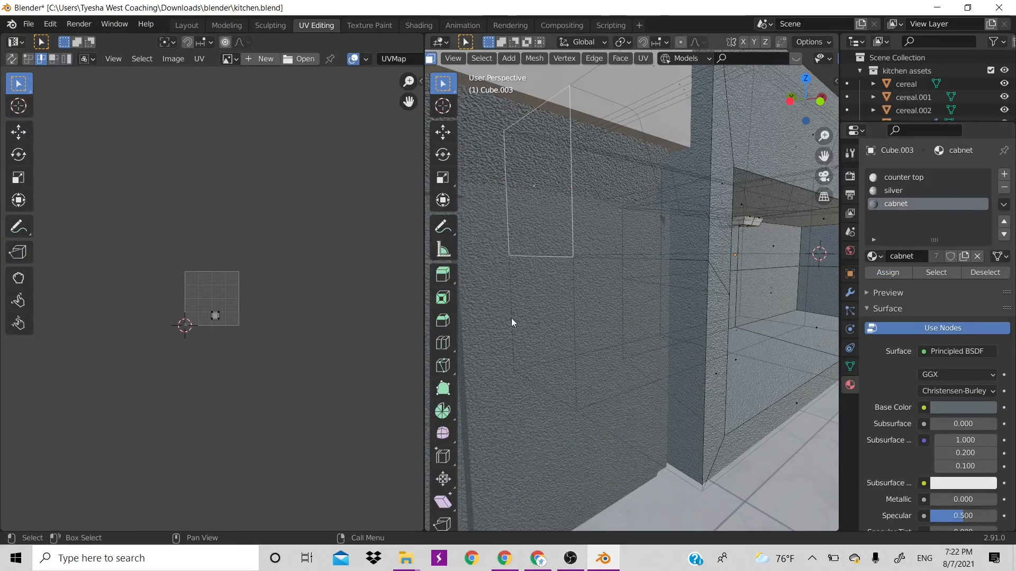
# - Turn off X-ray, select the sink block's four rear faces and assign the cabnet material to them
pyautogui.press('Tab')
pyautogui.scroll(-10, 478, 280)
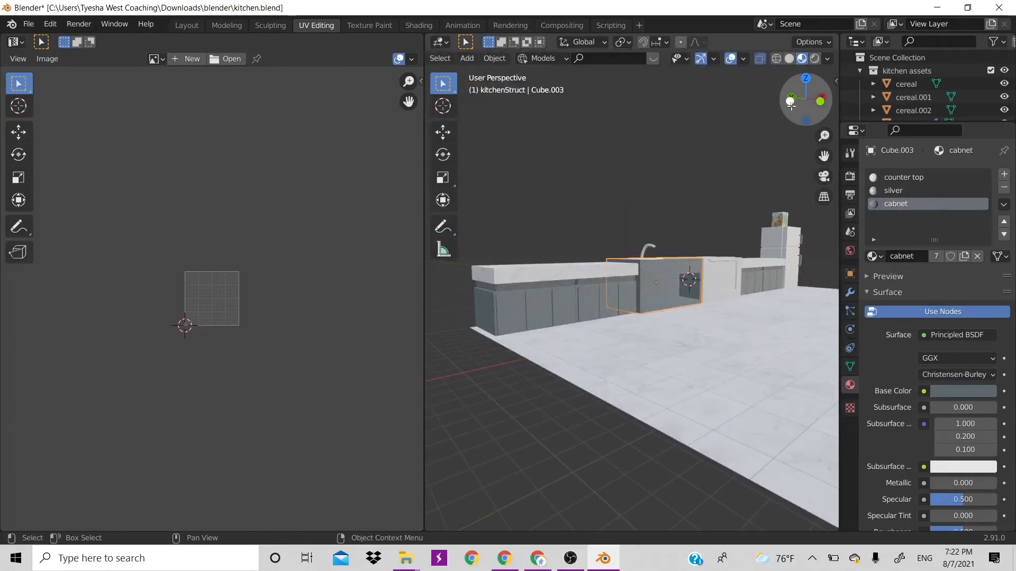
pyautogui.moveTo(805, 99)
pyautogui.mouseDown()
pyautogui.moveTo(770, 111)
pyautogui.moveTo(786, 98)
pyautogui.mouseUp()
pyautogui.press('Tab')
pyautogui.scroll(2, 645, 303)
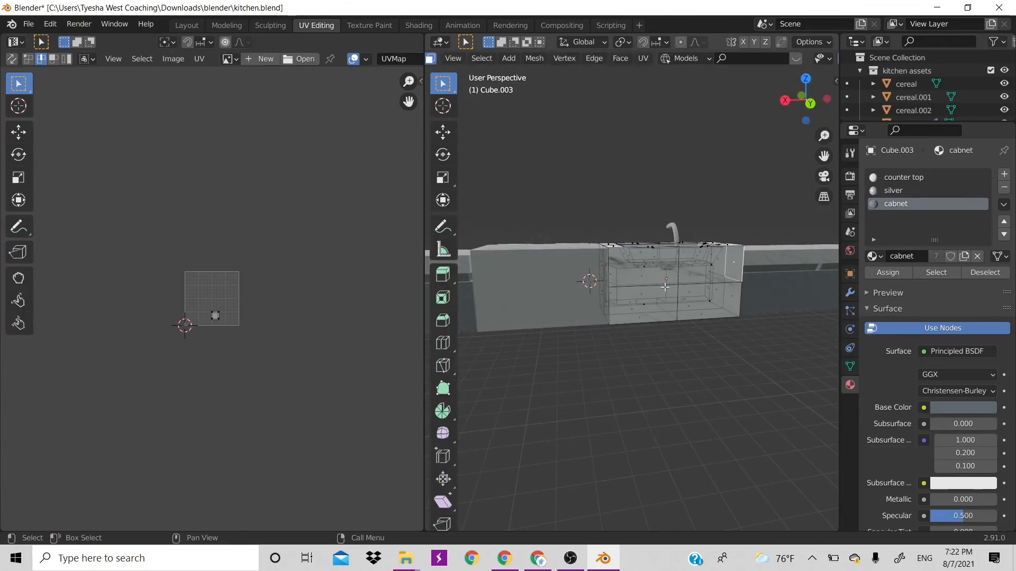
pyautogui.hotkey('alt', 'z')
pyautogui.moveTo(647, 278); pyautogui.dragTo(701, 304)
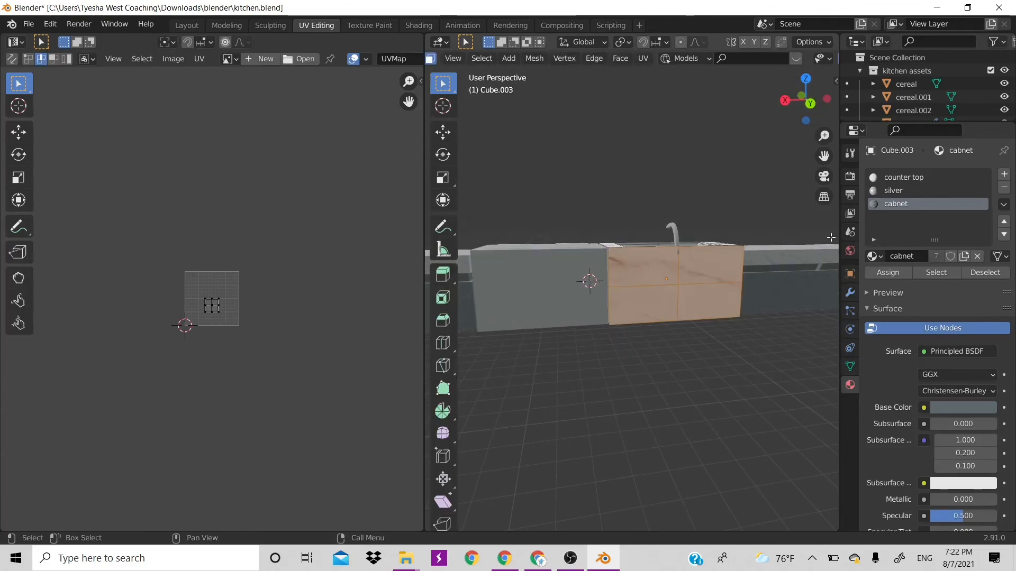
pyautogui.click(887, 272)
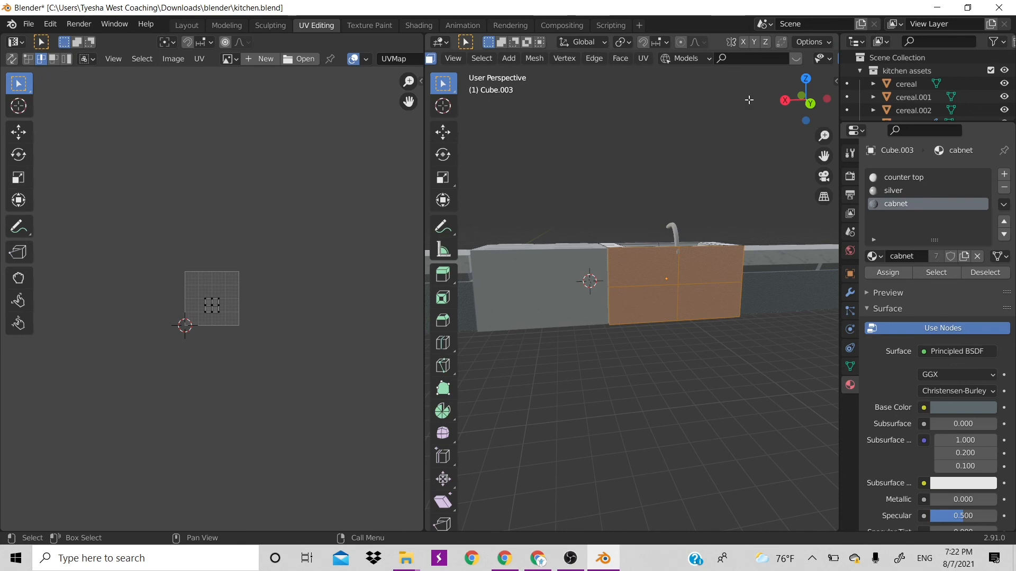
# - Extrude the sink block's rear faces slightly outward along their normal
pyautogui.press('e')
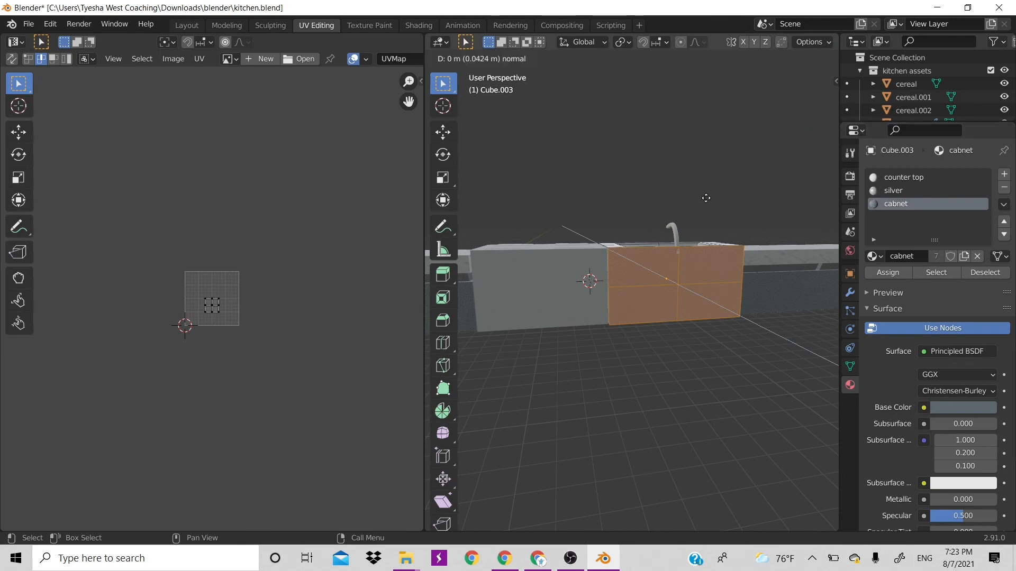
pyautogui.click(706, 198)
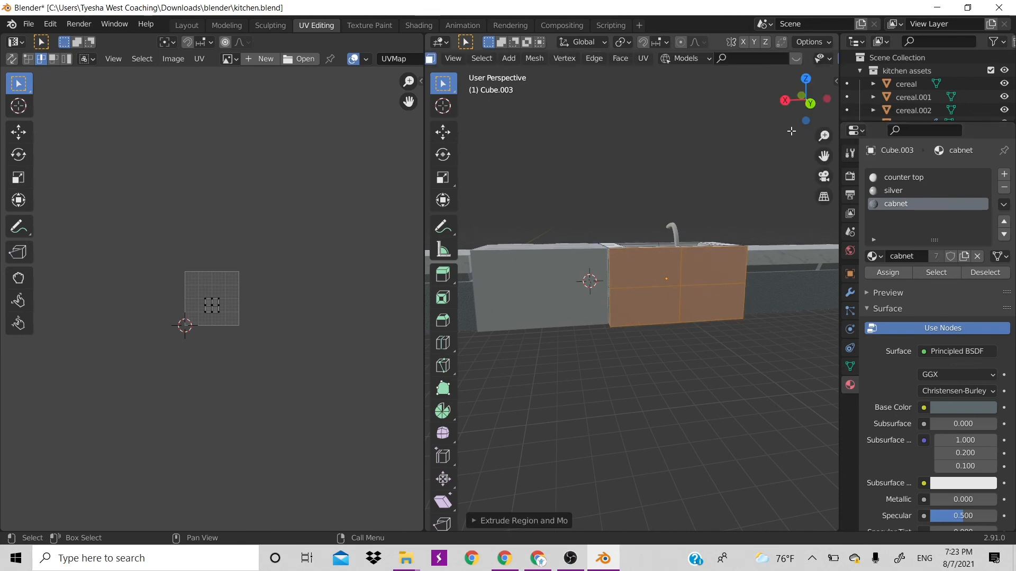
pyautogui.moveTo(800, 107); pyautogui.dragTo(990, 101)
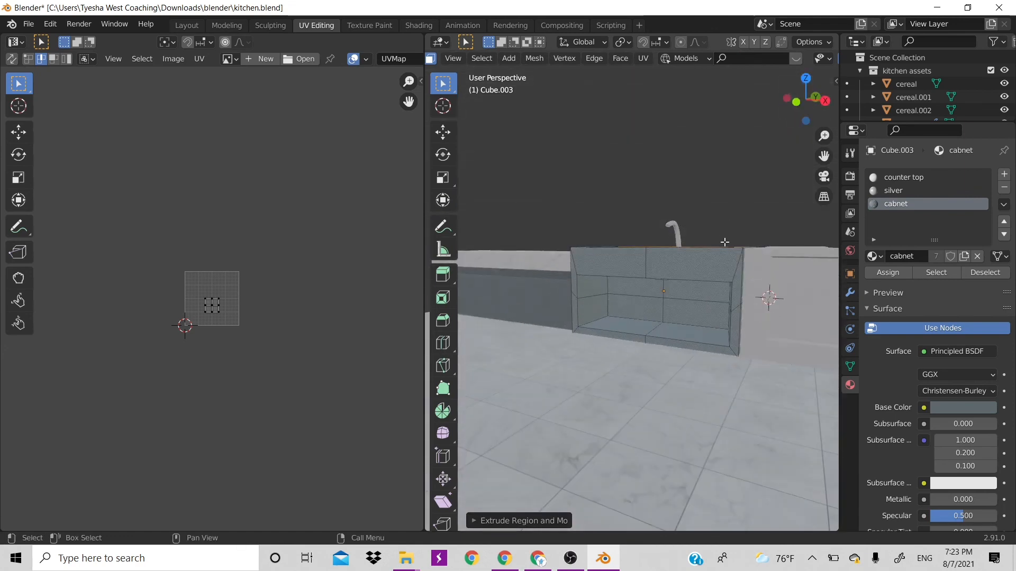
# - Leave mesh editing, view the whole kitchen from above and save kitchen.blend
pyautogui.press('Tab')
pyautogui.scroll(-10, 725, 243)
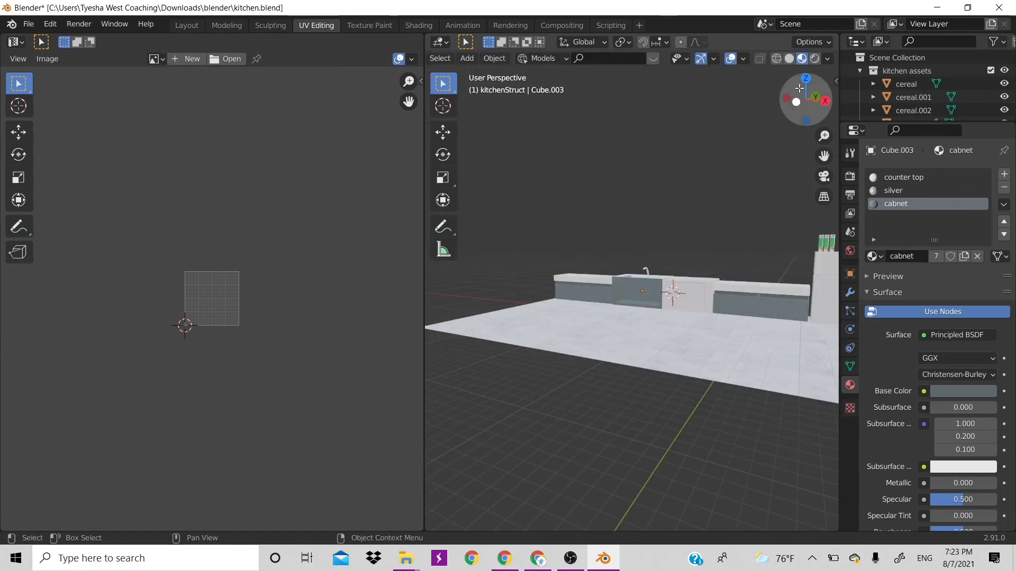
pyautogui.moveTo(800, 89); pyautogui.dragTo(802, 114)
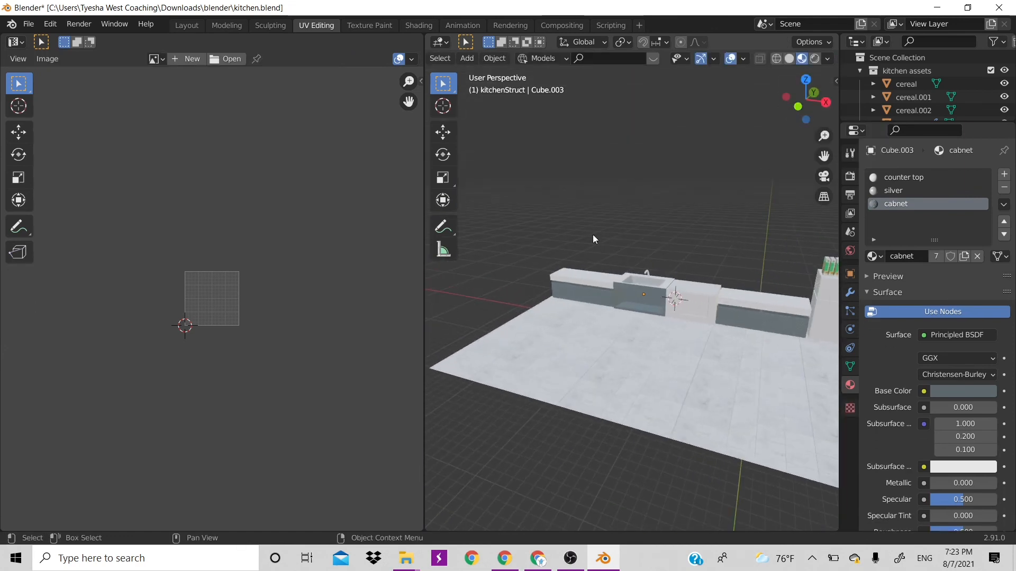
pyautogui.hotkey('ctrl', 's')
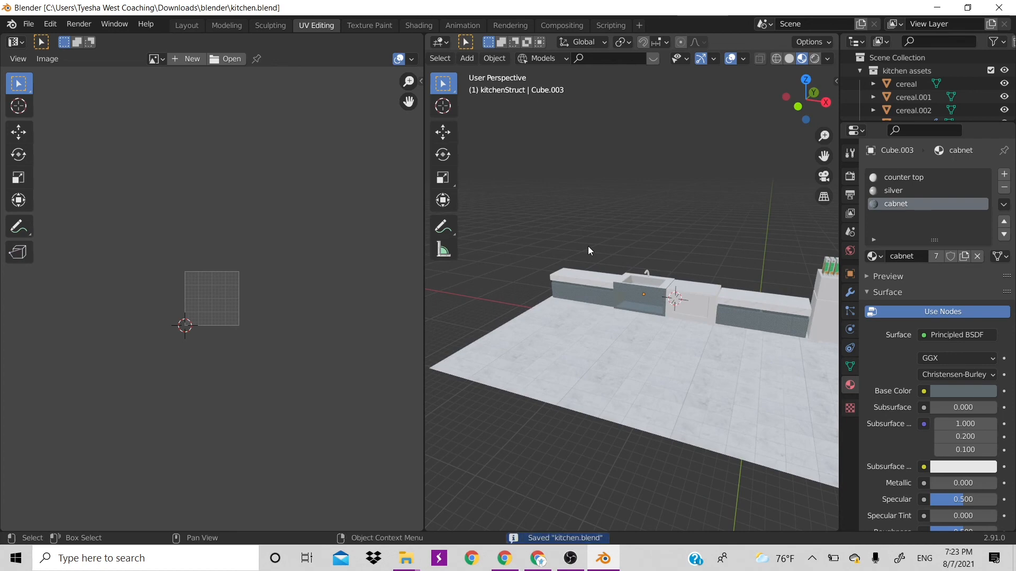